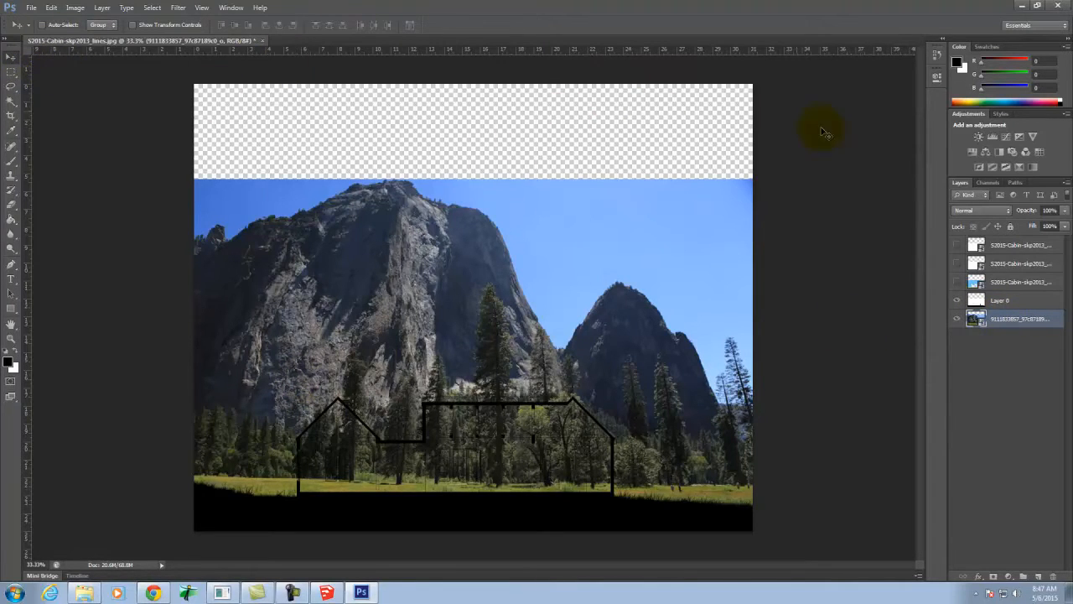
Step: Set the blend mode of Layer 0 to Normal
key("Escape")
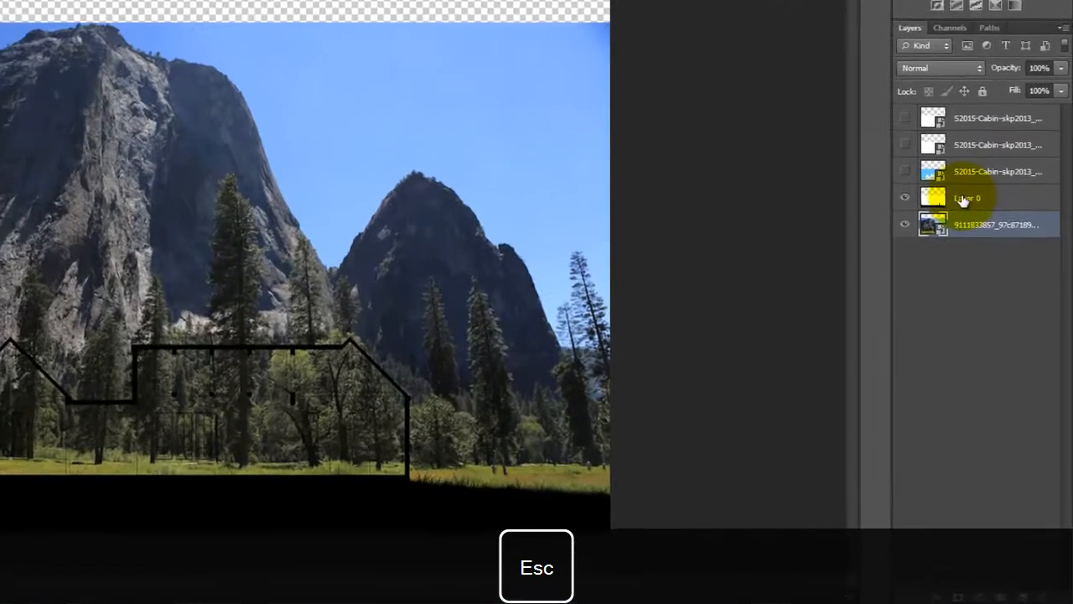
left_click(1019, 284)
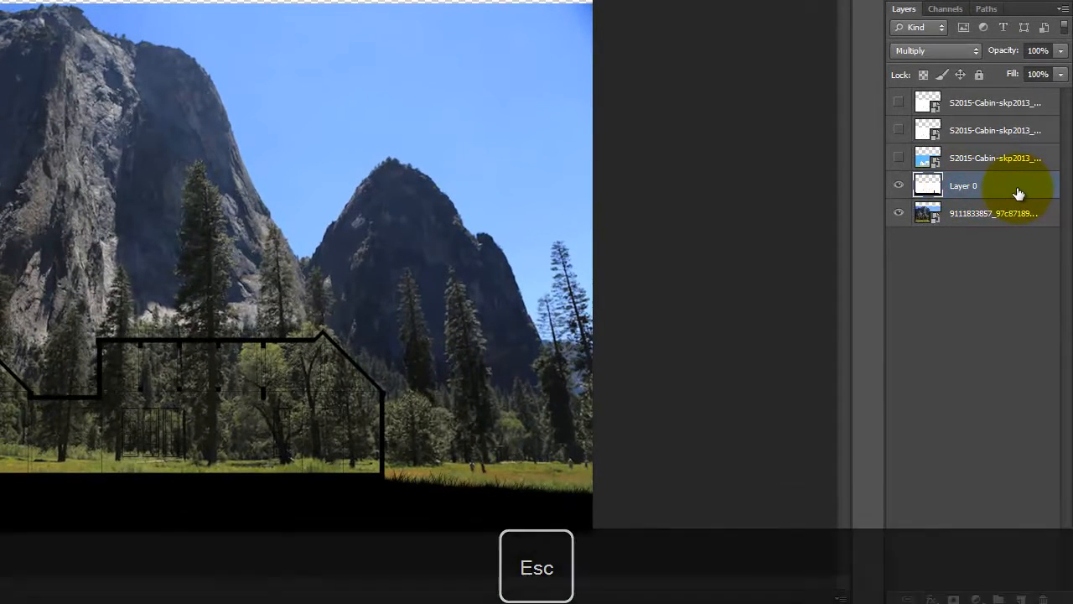
left_click(932, 50)
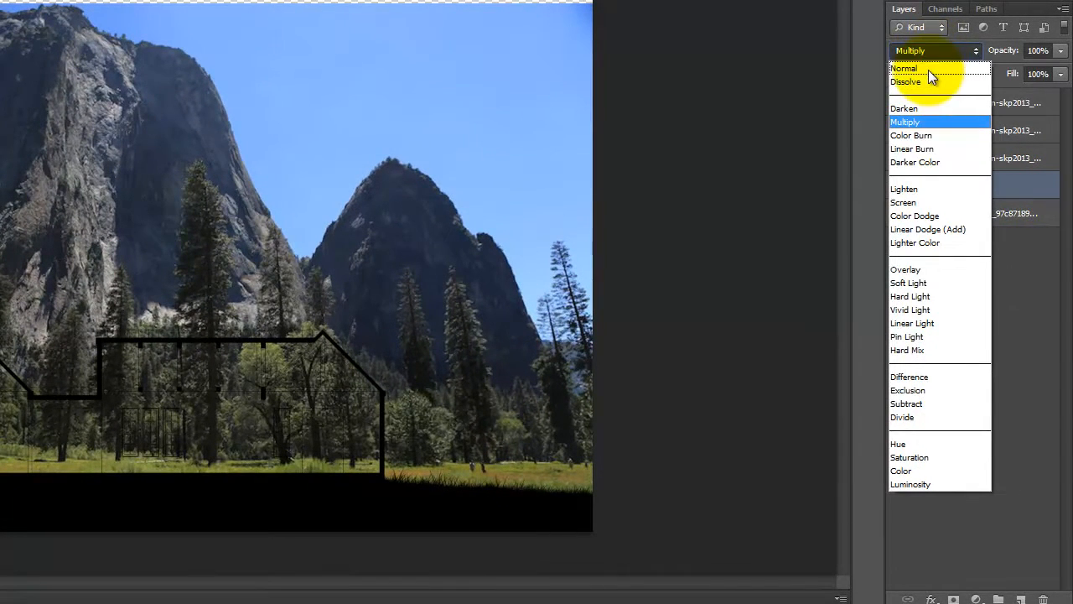
left_click(927, 70)
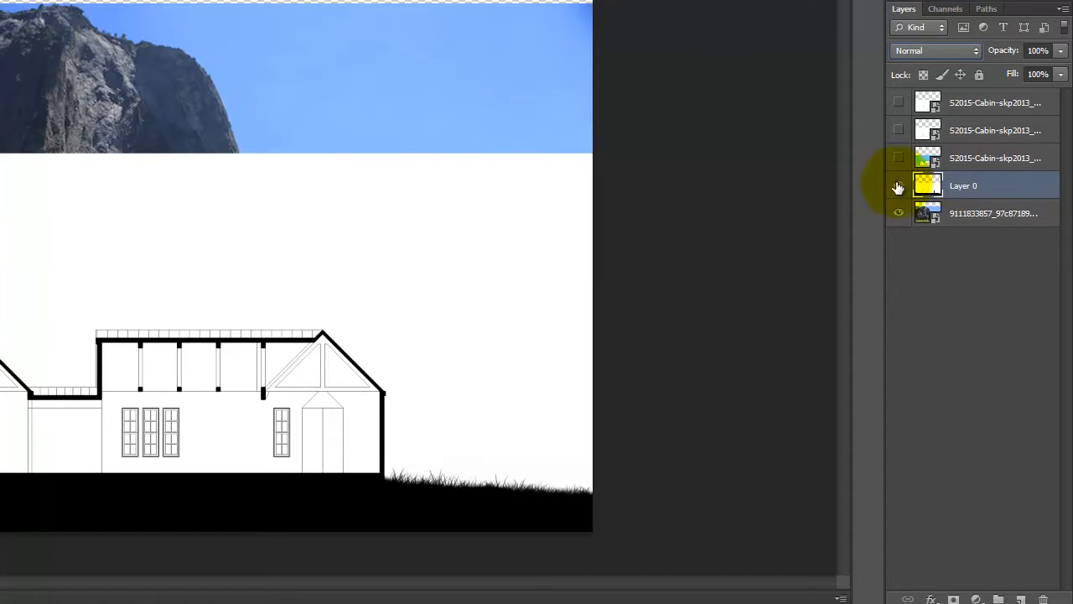
Step: Show the S2015-Cabin-skp2013_color layer and hide Layer 0 and the mountain photo layer
left_click(1002, 162)
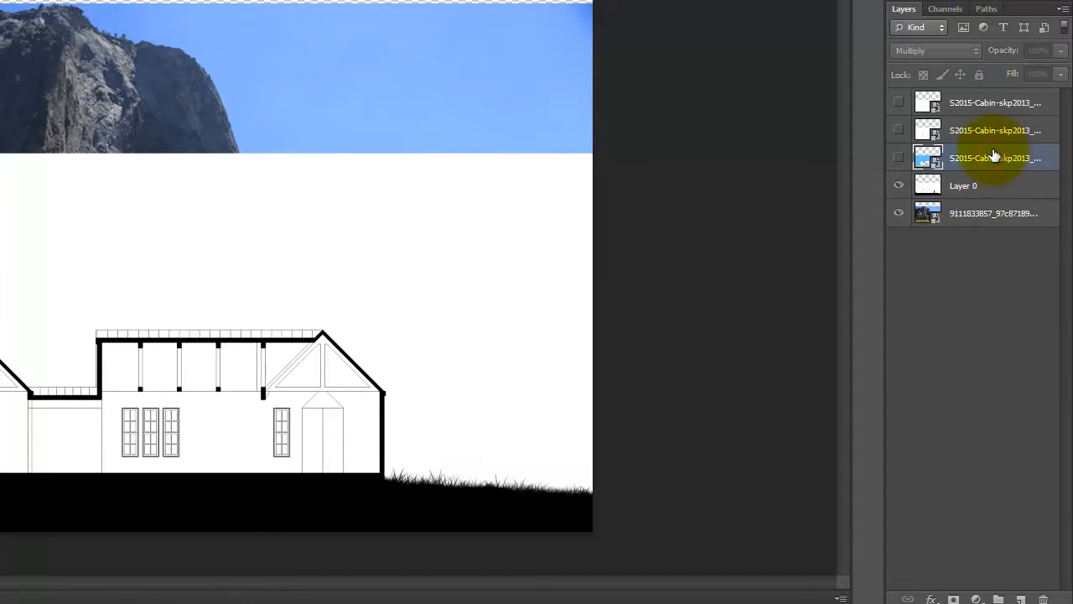
left_click(898, 159)
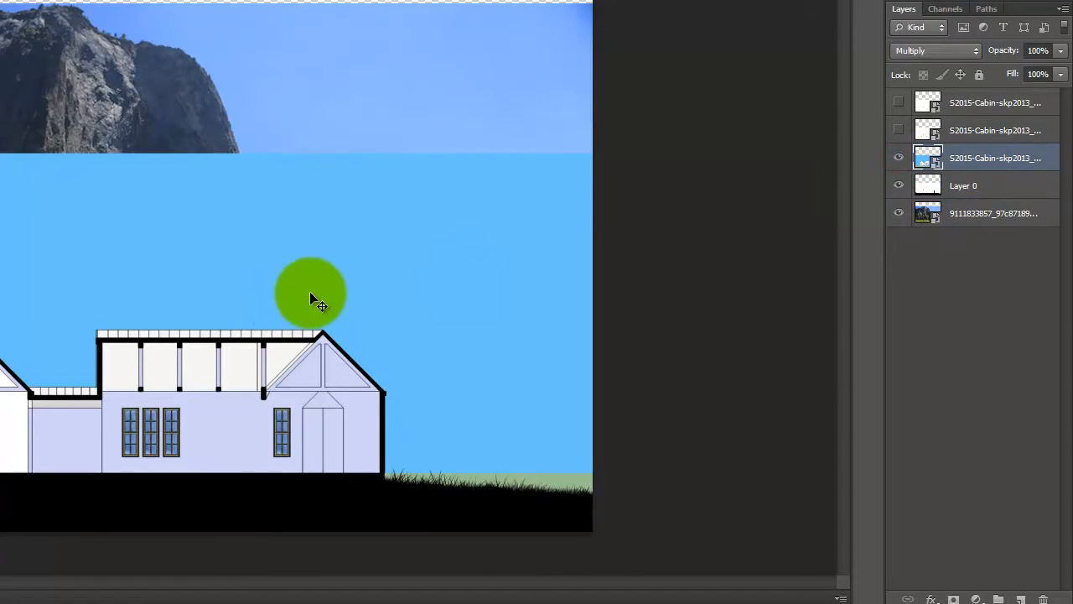
left_click(898, 185)
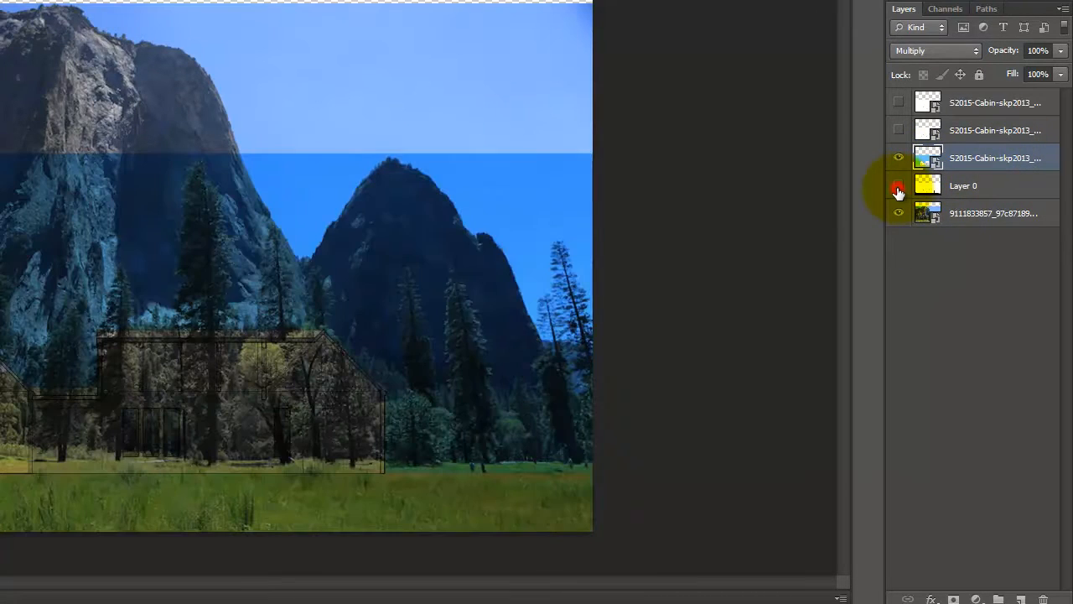
left_click(898, 214)
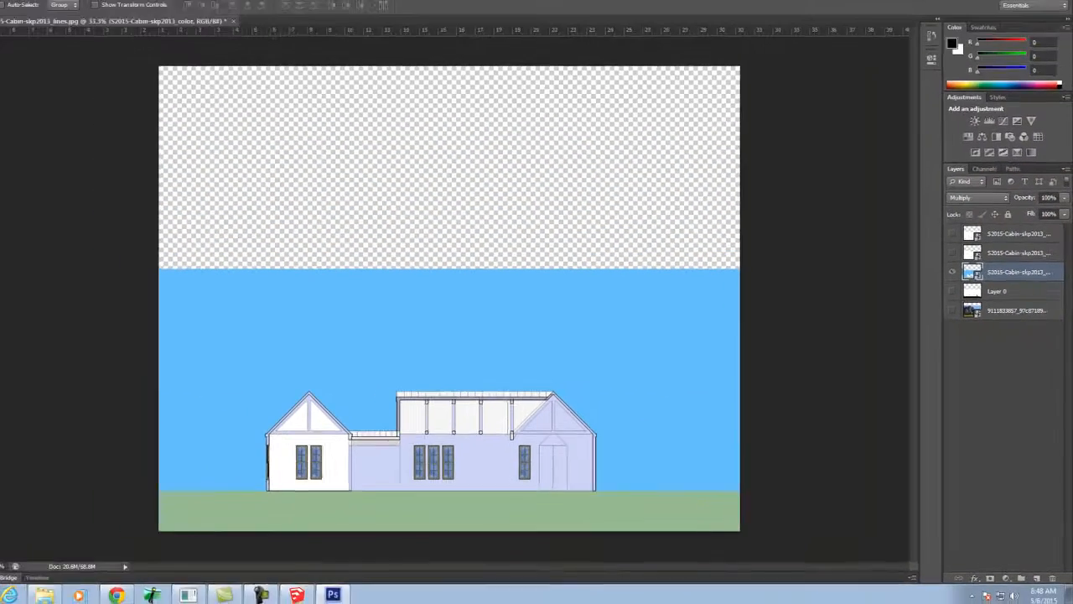
Step: Select the blue sky on the color layer with the Magic Wand and add the transparent area above it with a rectangular marquee
left_click(11, 103)
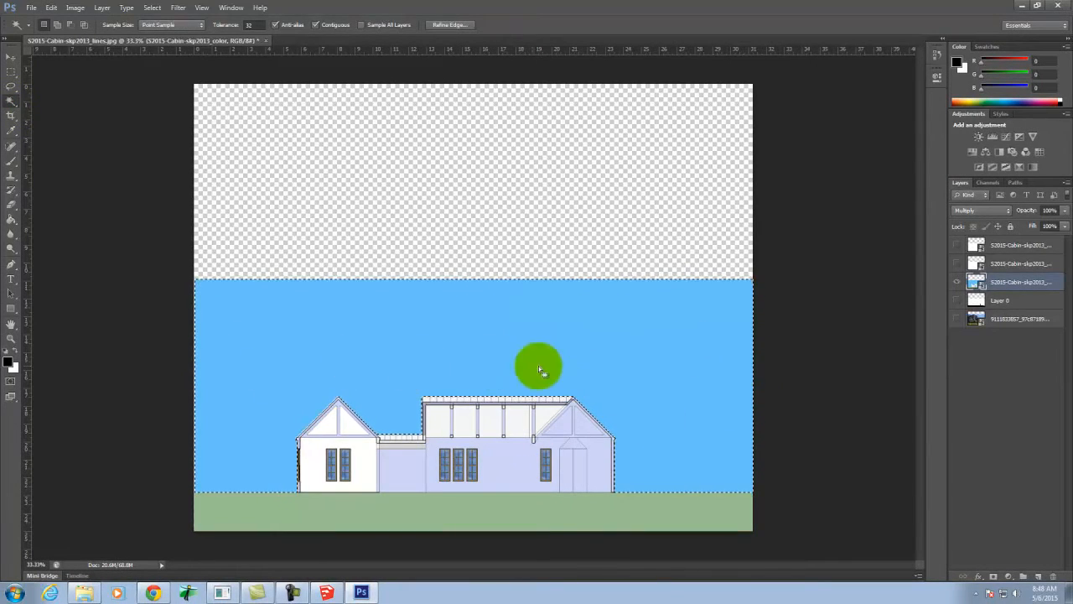
left_click(11, 71)
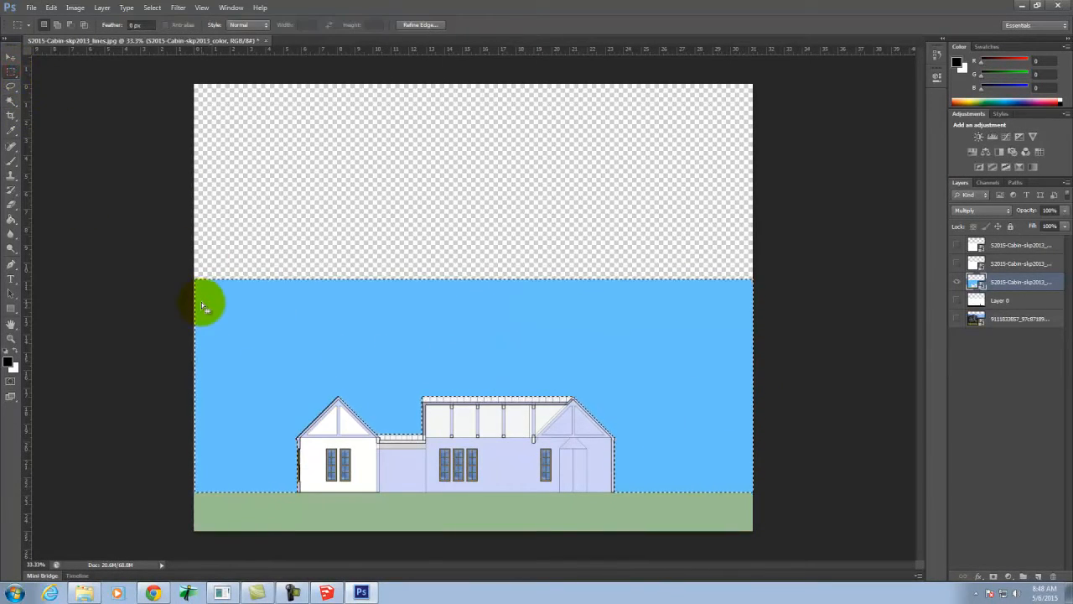
left_click_drag(196, 316, 877, 67)
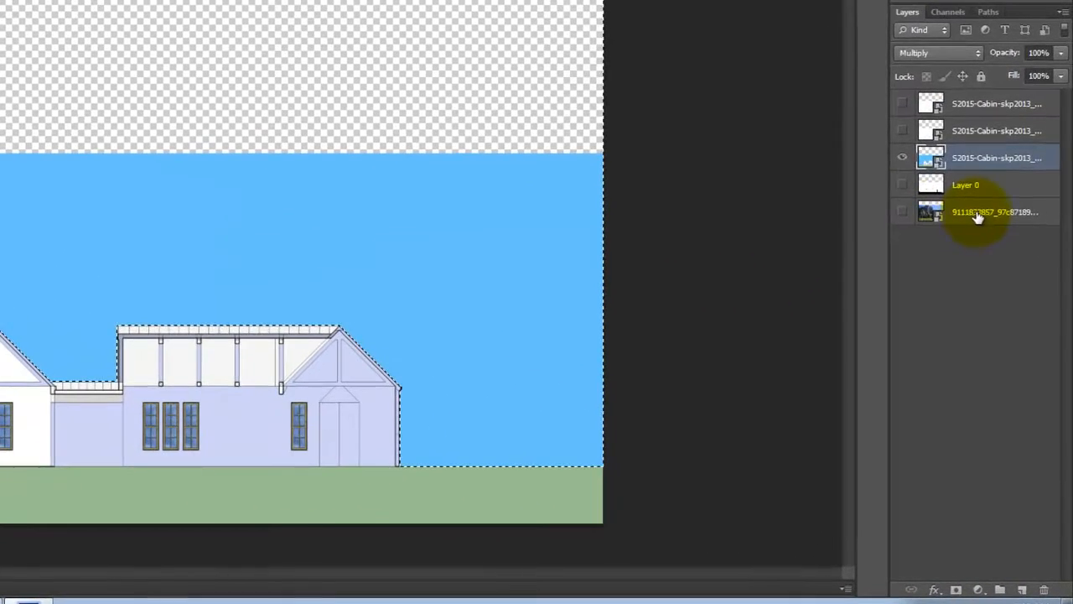
Step: Show the mountain photo layer and add a layer mask to it from the sky selection
left_click(947, 251)
left_click(923, 251)
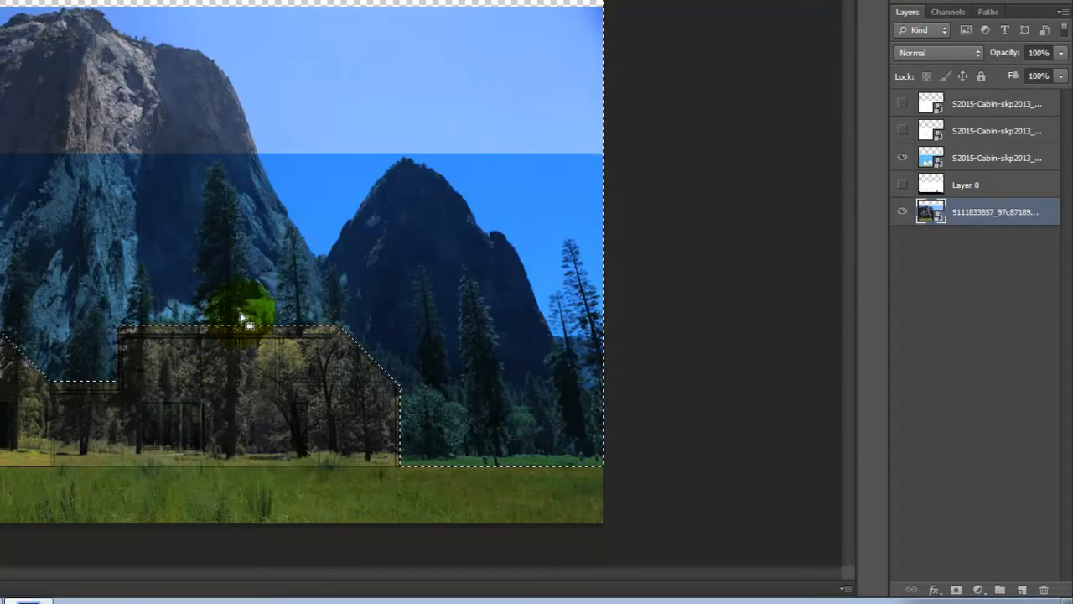
left_click(956, 591)
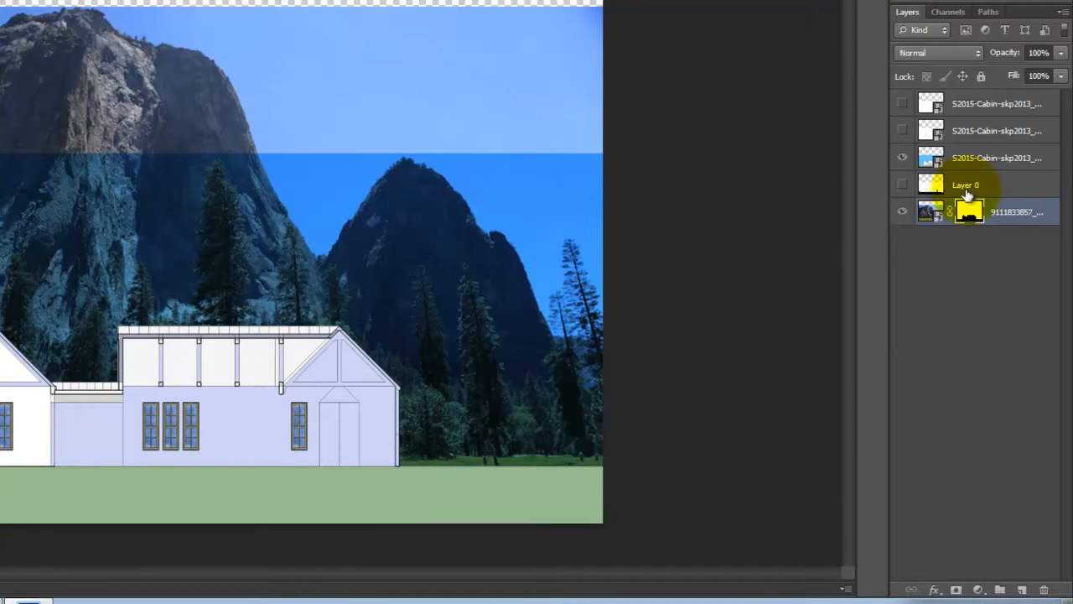
Step: With Layer 0 shown and the color layer hidden, set the mountain photo layer and Layer 0 to Multiply
left_click(901, 185)
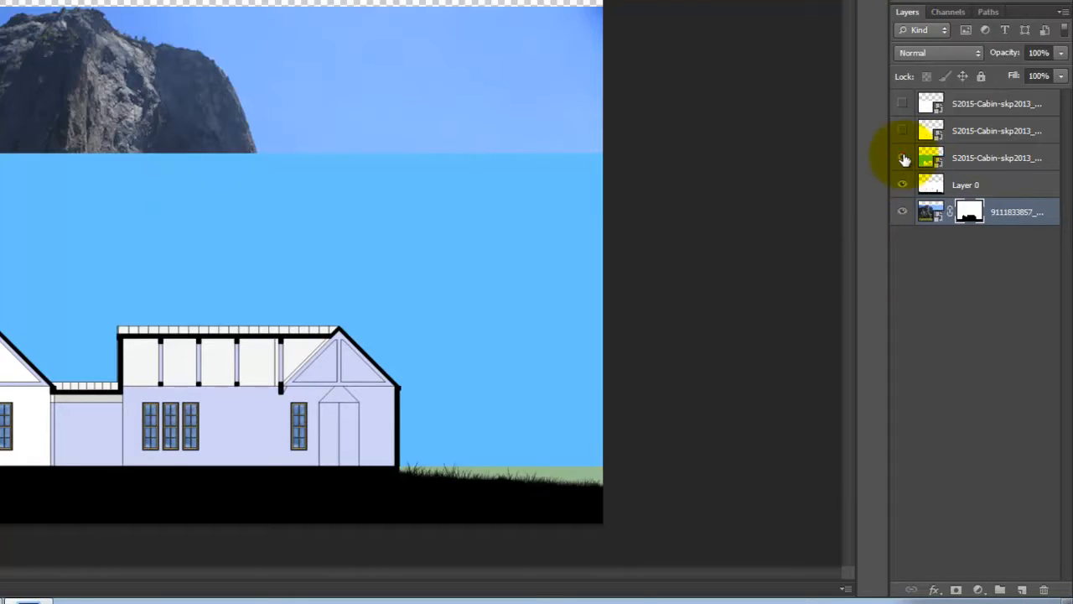
left_click(903, 157)
left_click(945, 52)
left_click(939, 121)
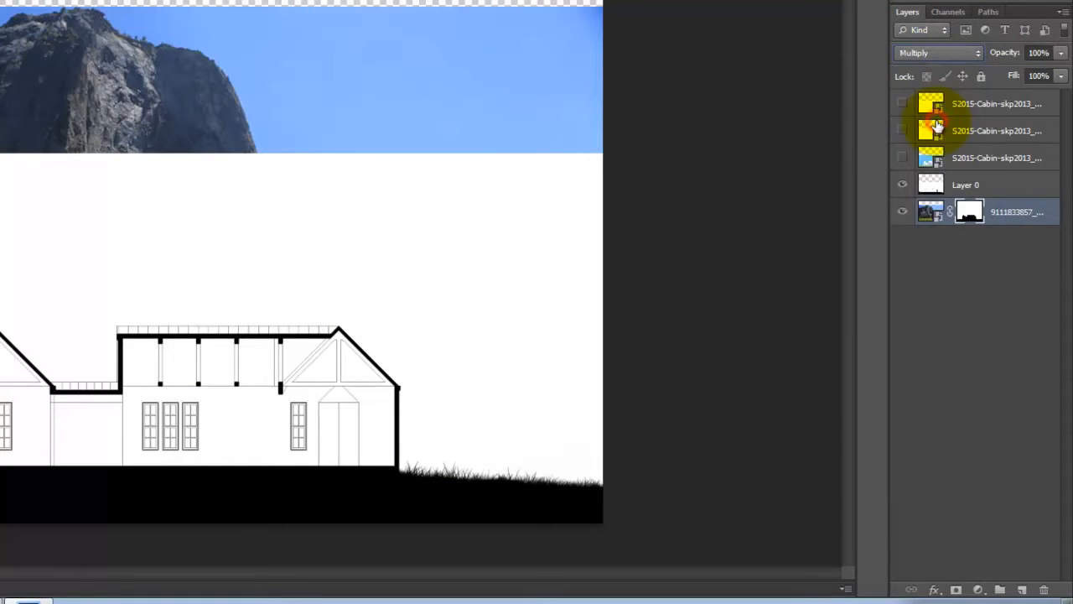
left_click(1001, 185)
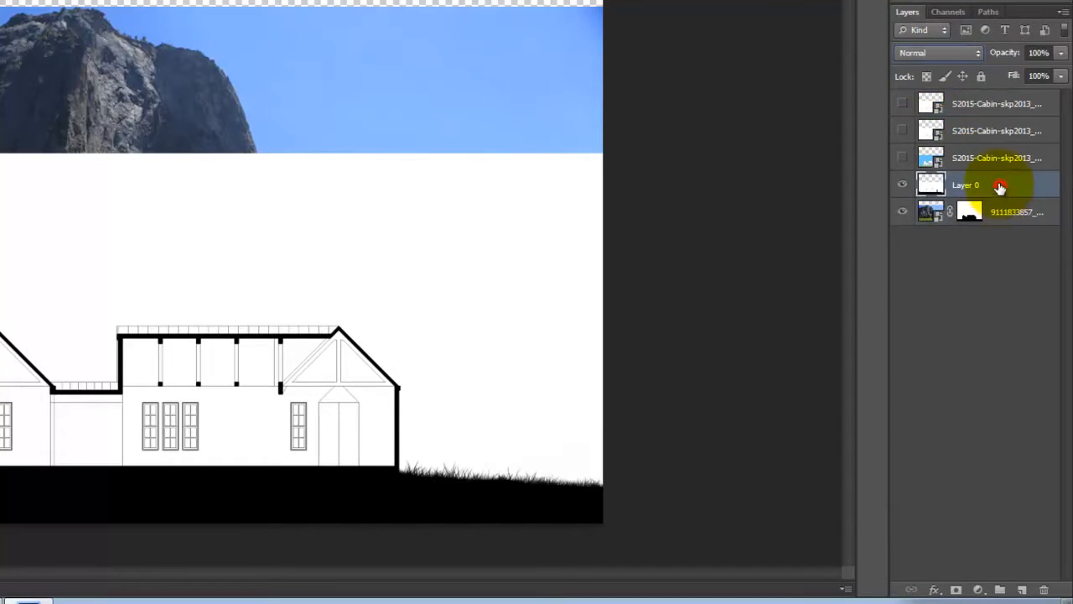
left_click(945, 52)
left_click(912, 123)
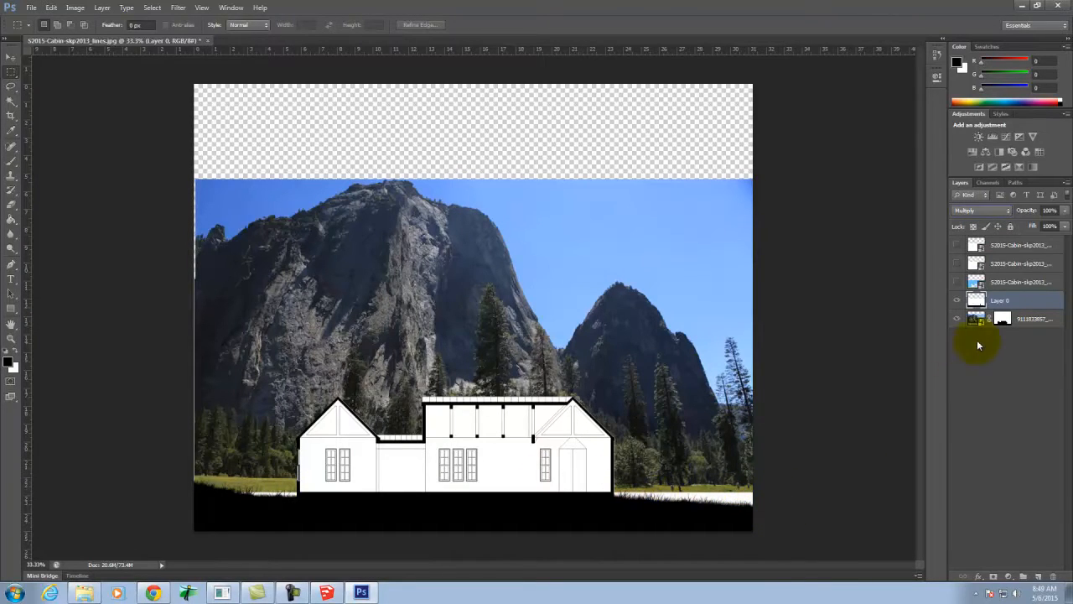
Step: Paint white on the photo layer's mask with the Brush to reveal the meadow behind the grass beside the cabin
left_click(1003, 319)
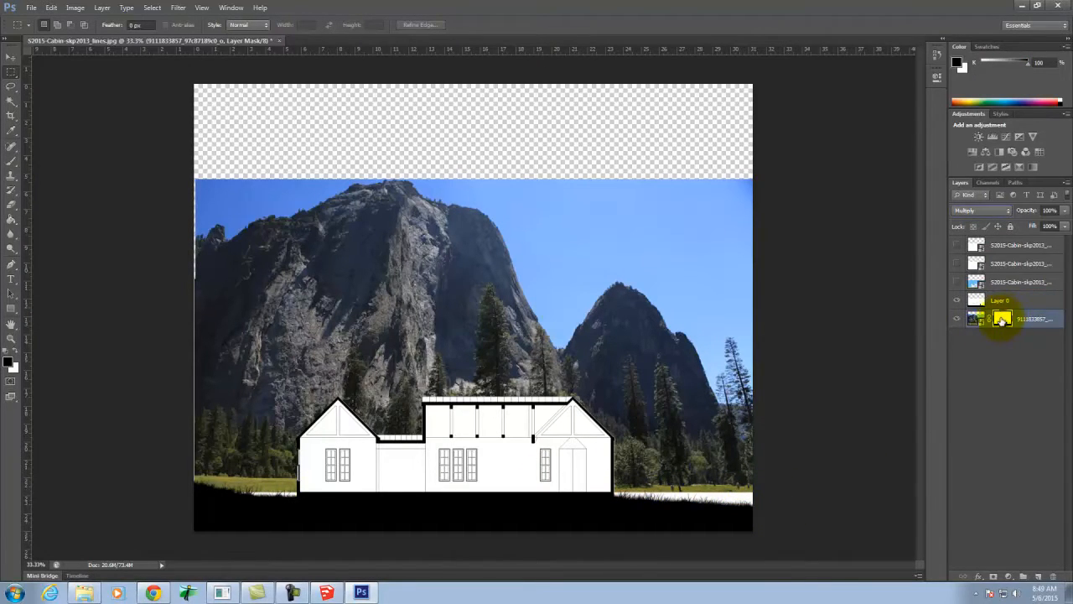
left_click(11, 159)
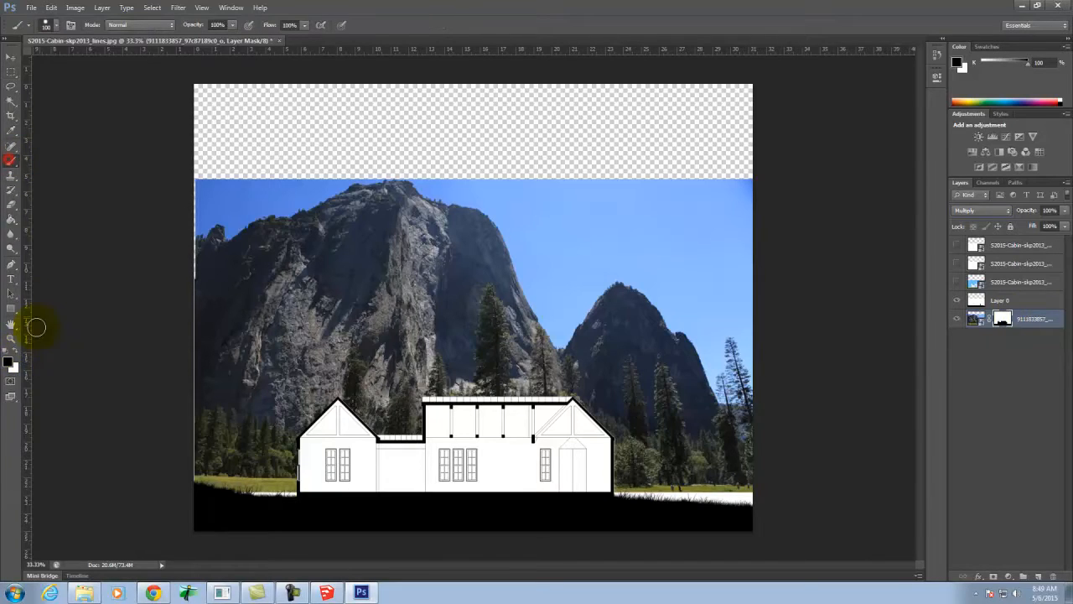
left_click(12, 352)
mouse_move(742, 499)
left_mouse_down()
mouse_move(608, 490)
mouse_move(731, 499)
left_mouse_up()
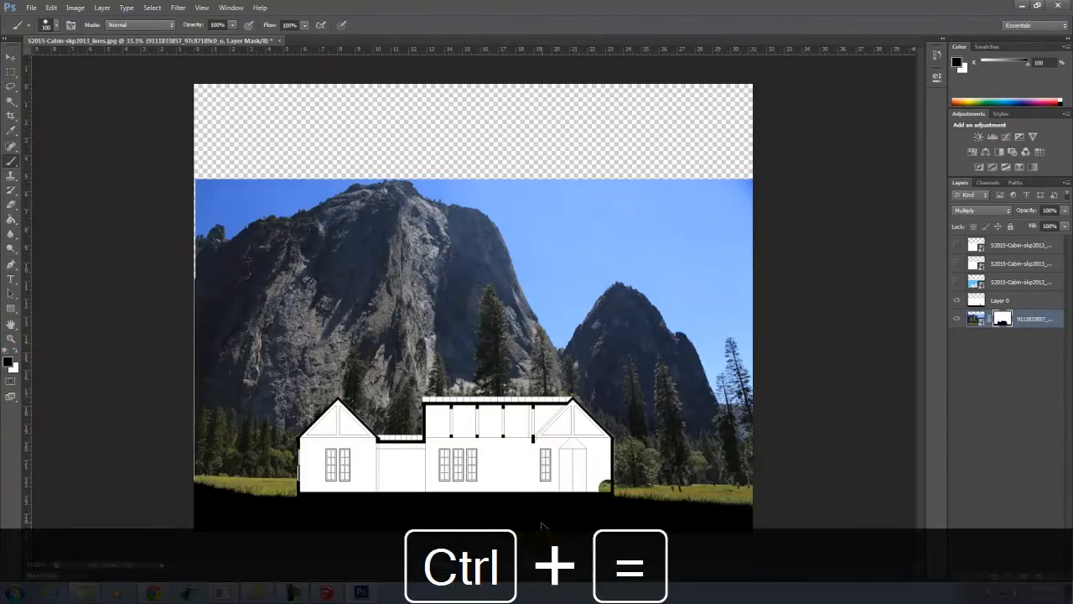
Step: Paint black on the photo layer's mask to hide the photo spot inside the cabin's lower right corner
key("ctrl+equal")
key("ctrl+equal")
key("ctrl+equal")
left_click_drag(836, 499, 578, 82)
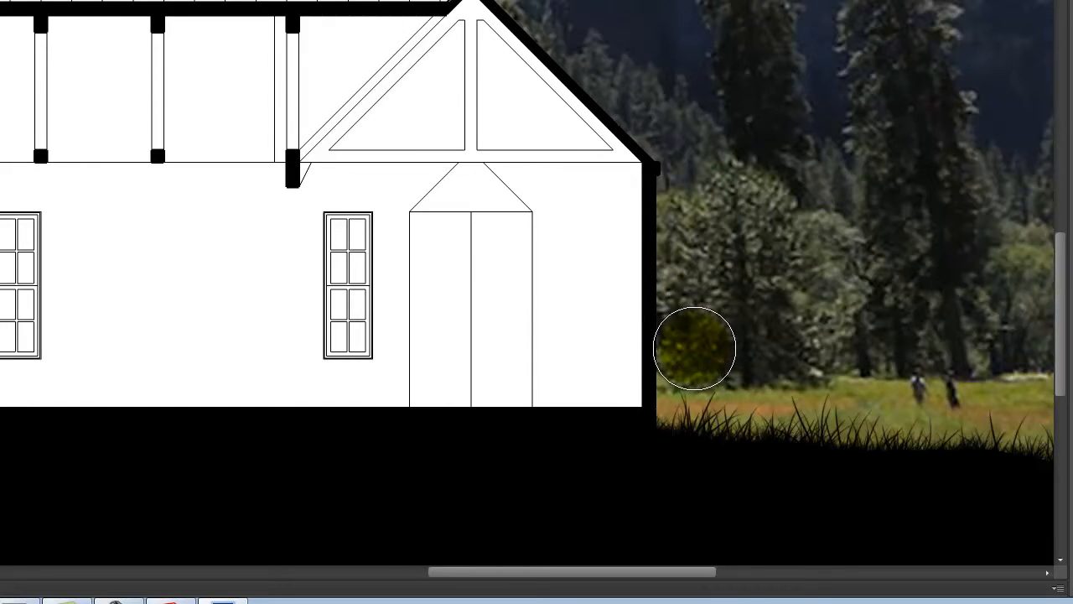
key("ctrl+0")
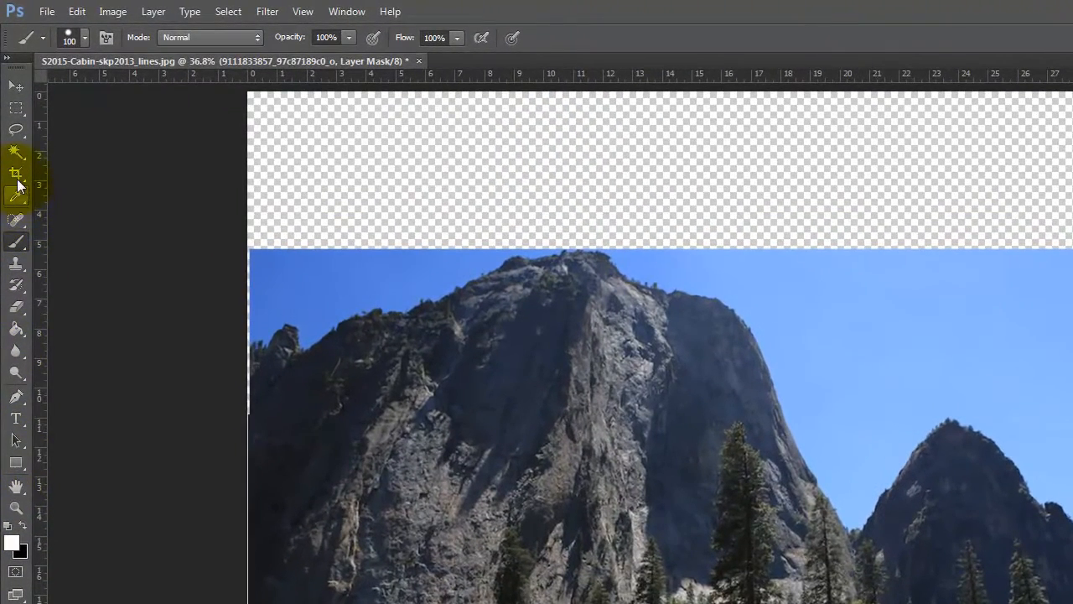
Step: Crop the canvas from above to the photo's upper edge, removing the transparent strip
left_click(17, 175)
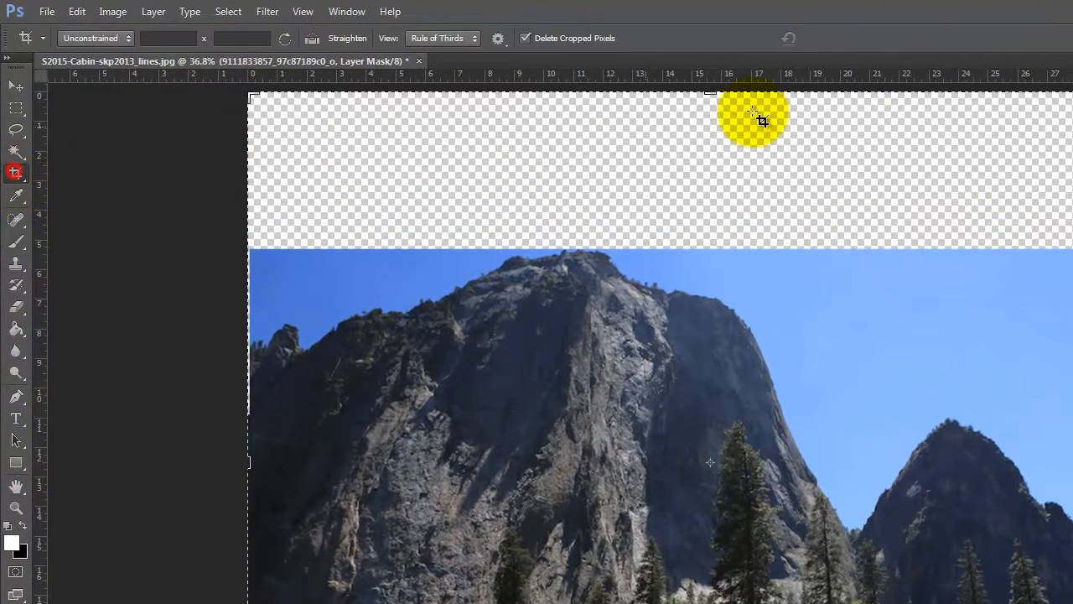
left_click_drag(711, 91, 709, 167)
left_click(841, 39)
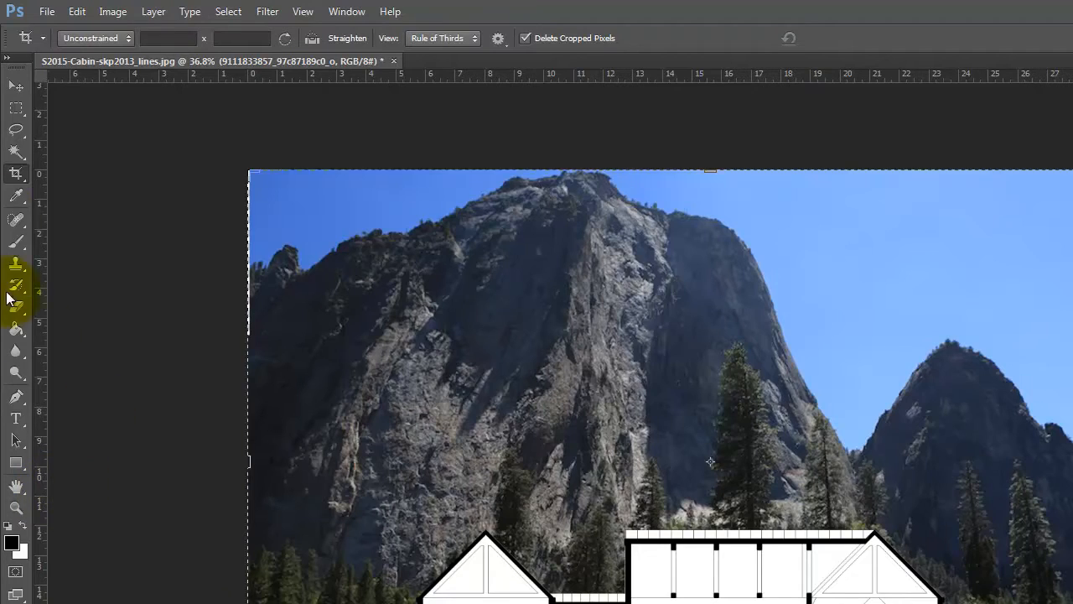
Step: Select all glass panes of the two windows in the cabin's left wing on Layer 0 with the Magic Wand and delete them
left_click(14, 110)
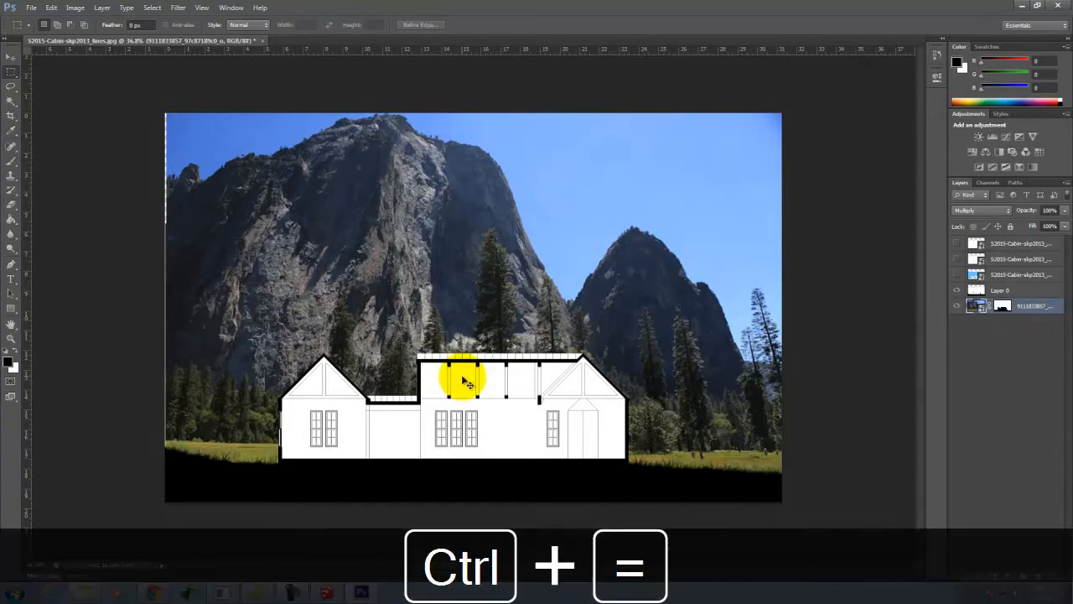
key("ctrl+equal")
key("ctrl+equal")
key("ctrl+equal")
key("space")
left_click_drag(461, 375, 469, 227)
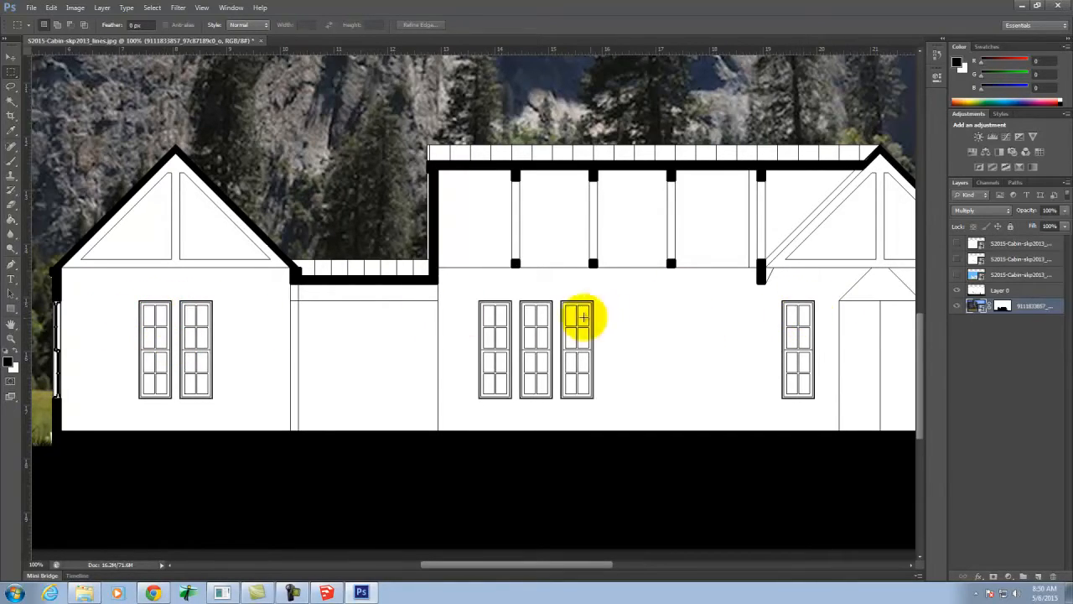
left_click(11, 101)
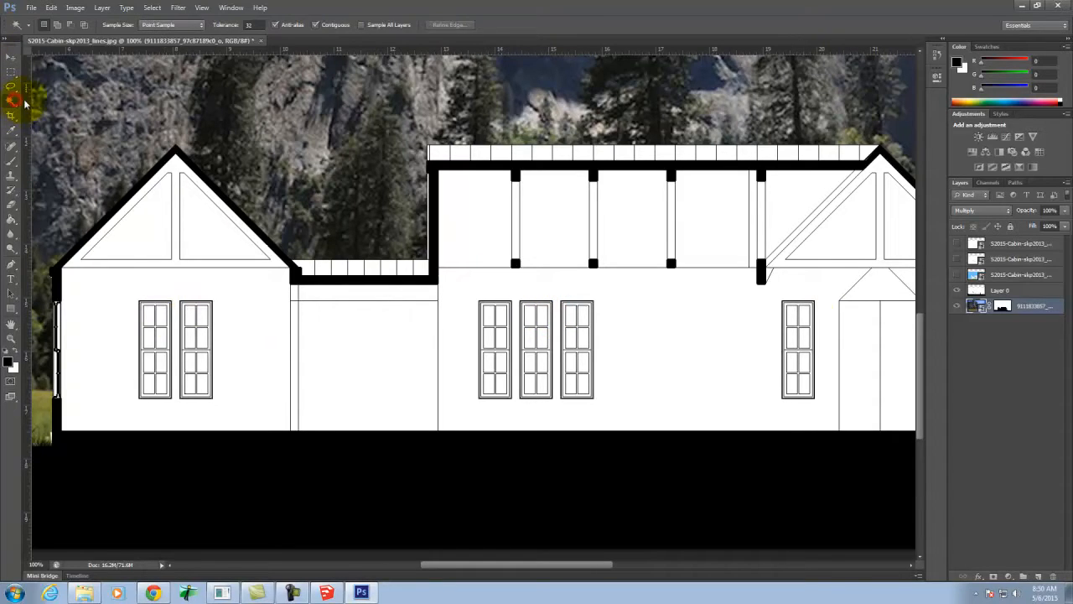
left_click(150, 317)
left_click(1019, 289)
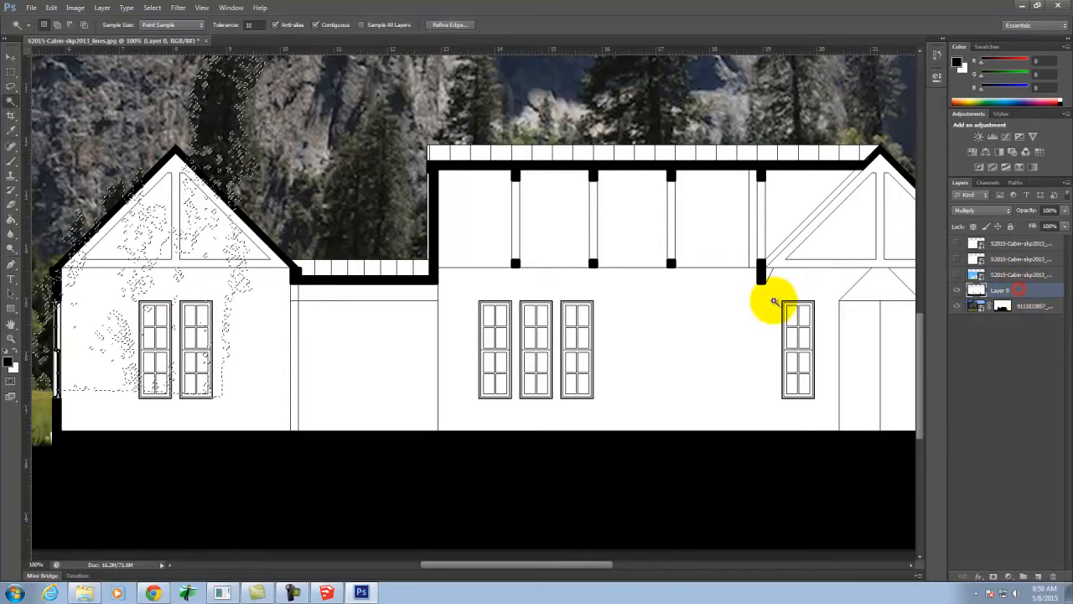
left_click(203, 314)
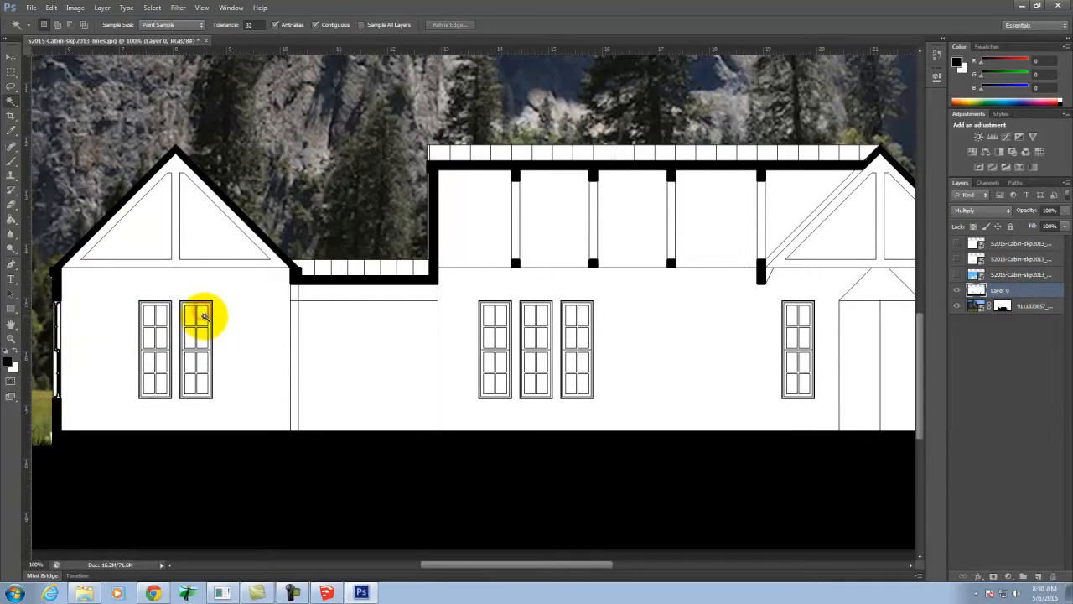
left_click(197, 315)
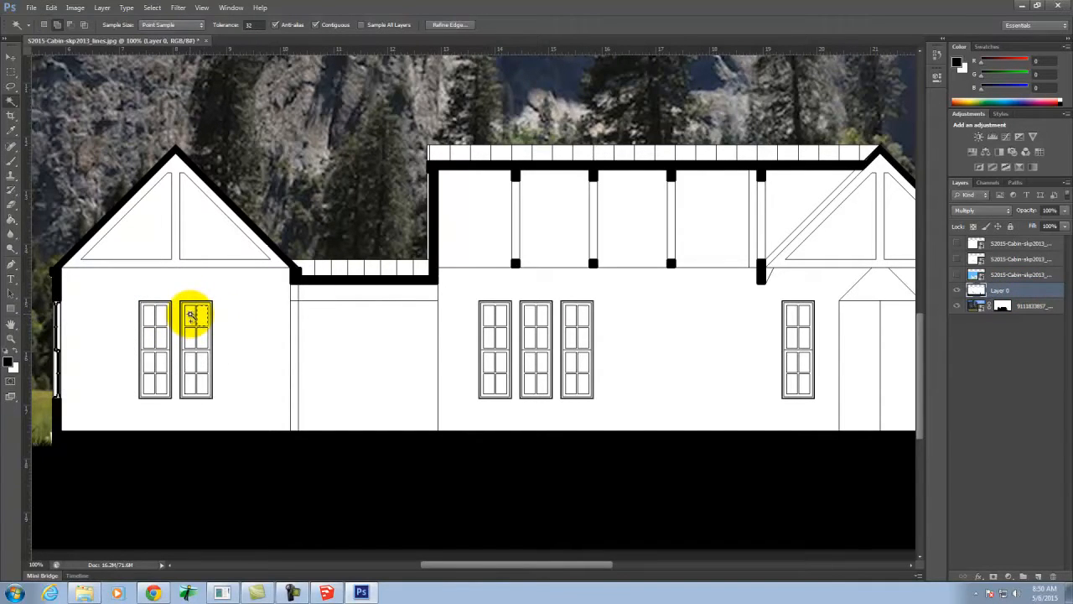
left_click(204, 361)
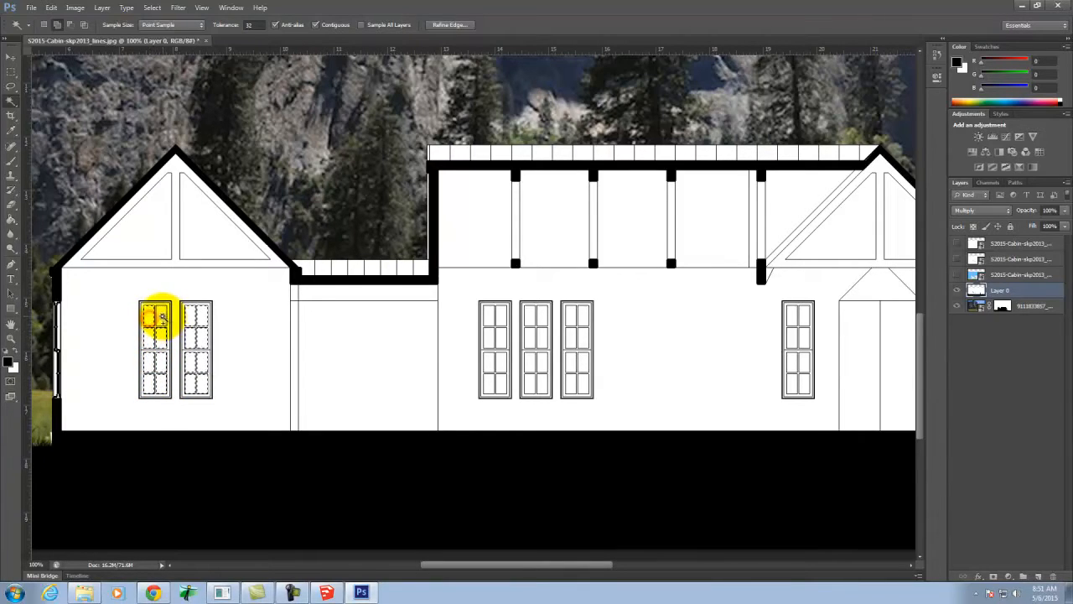
key("Delete")
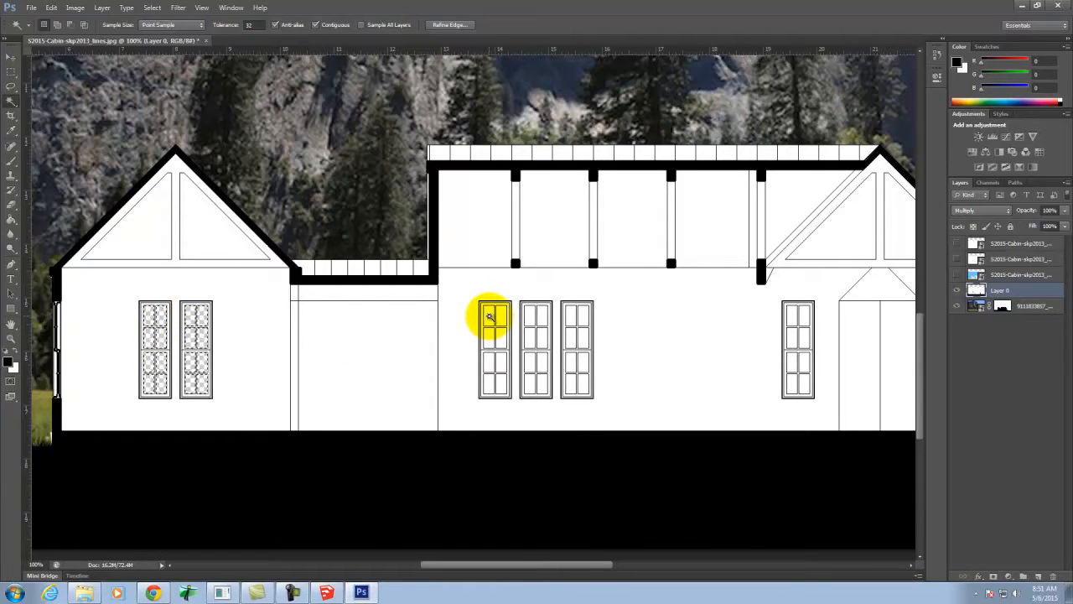
Step: Select all glass panes of the three grouped windows and the single window beside the door on Layer 0, and delete them
left_click(499, 317, "shift")
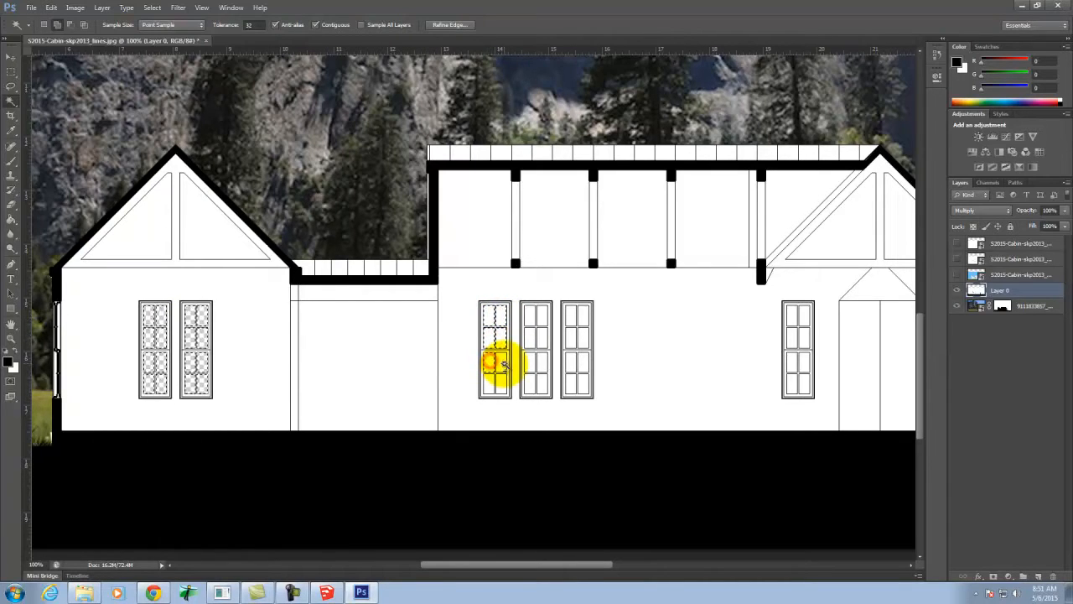
left_click(501, 363, "shift")
left_click(493, 384, "shift")
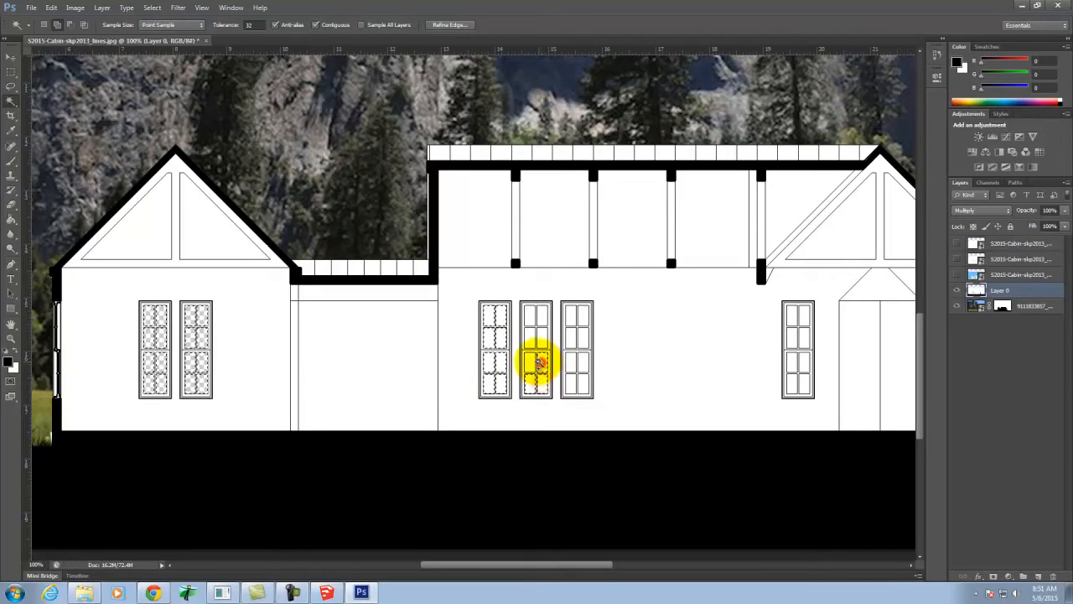
left_click(528, 360, "shift")
left_click(530, 339, "shift")
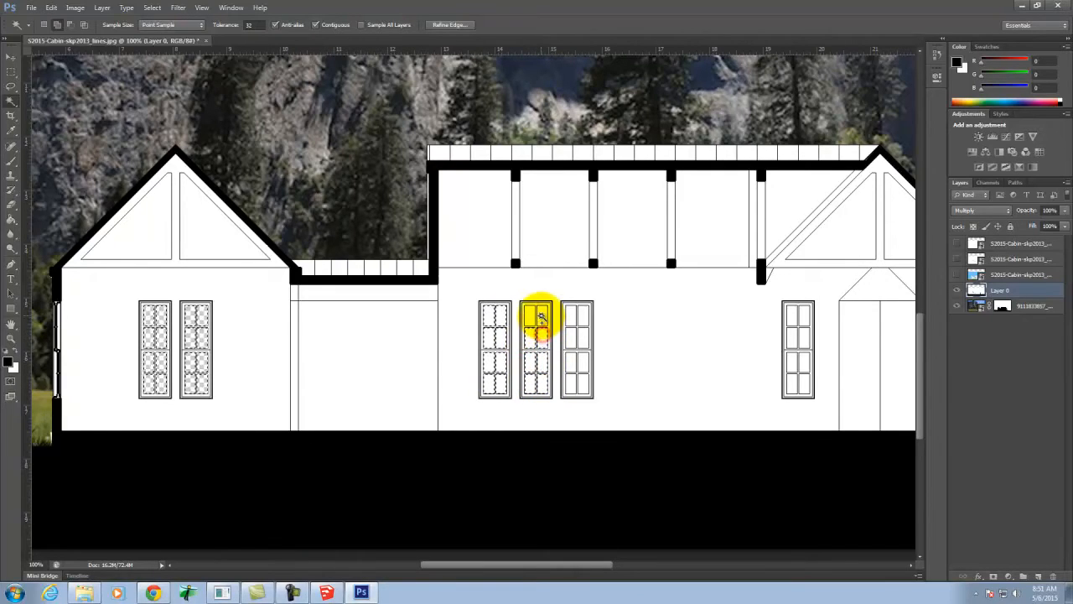
left_click(530, 314, "shift")
left_click(577, 315, "shift")
left_click(578, 339, "shift")
left_click(576, 363, "shift")
left_click(579, 379, "shift")
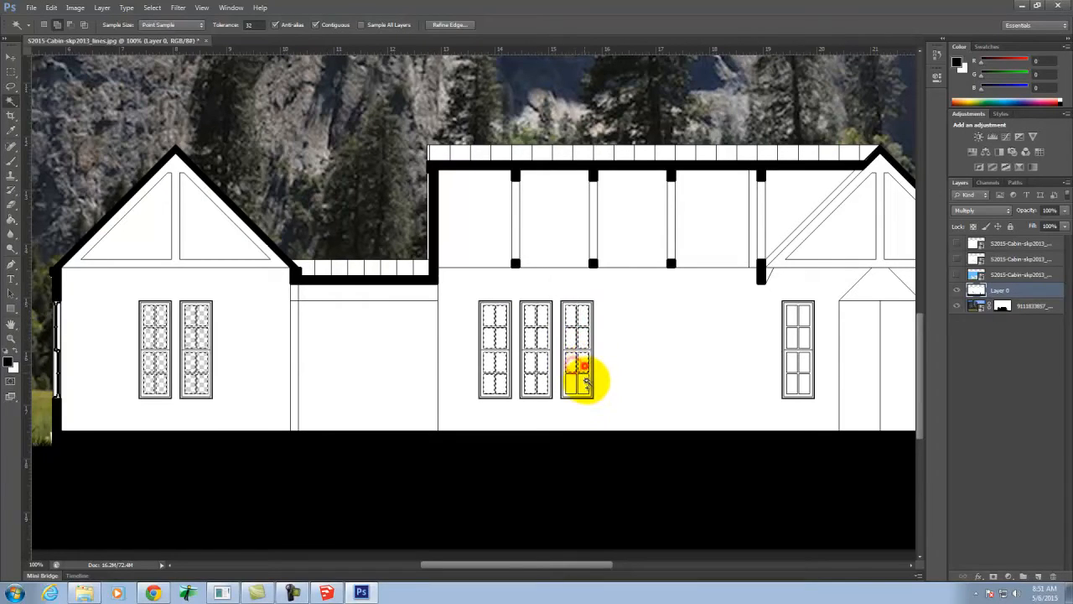
key("space")
left_click_drag(790, 324, 592, 327)
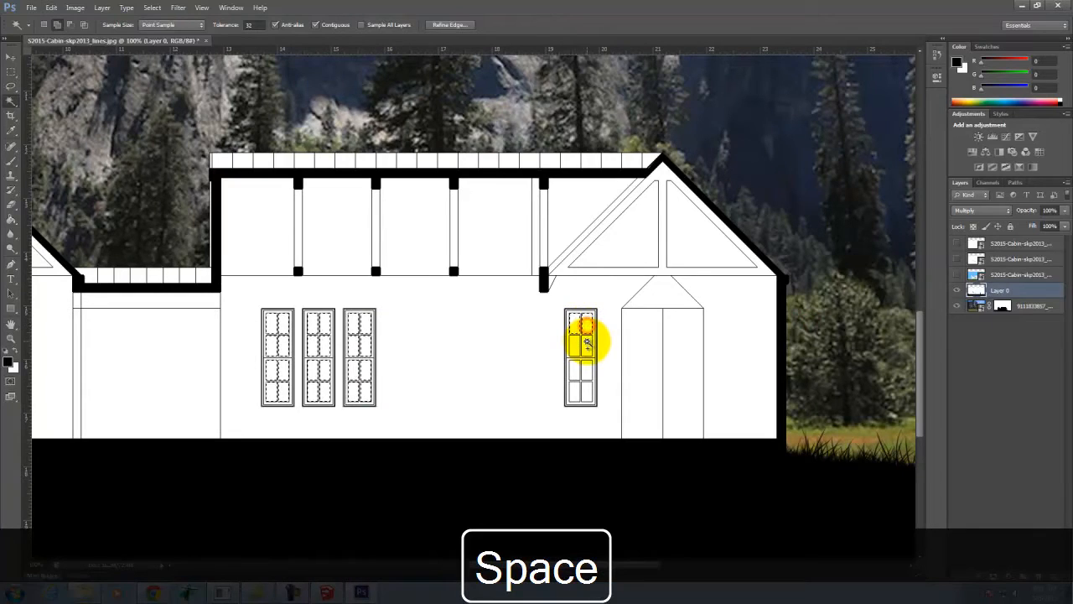
left_click(576, 343)
left_click(576, 369)
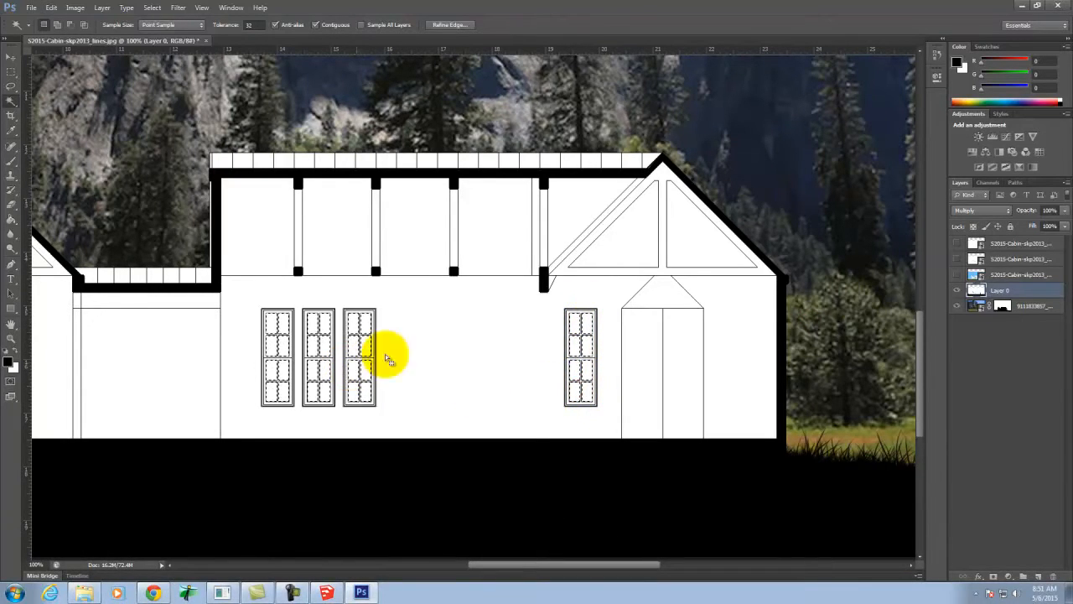
key("Delete")
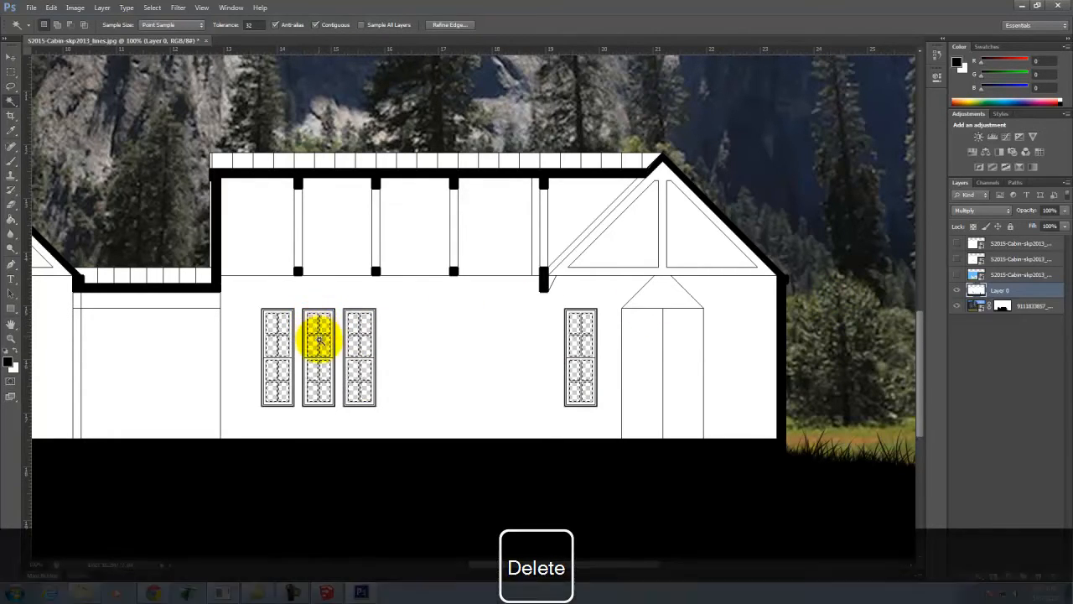
Step: Paint white with the Brush on the photo layer's mask within the selected panes of all six windows, and clear the selection
left_click(1002, 306)
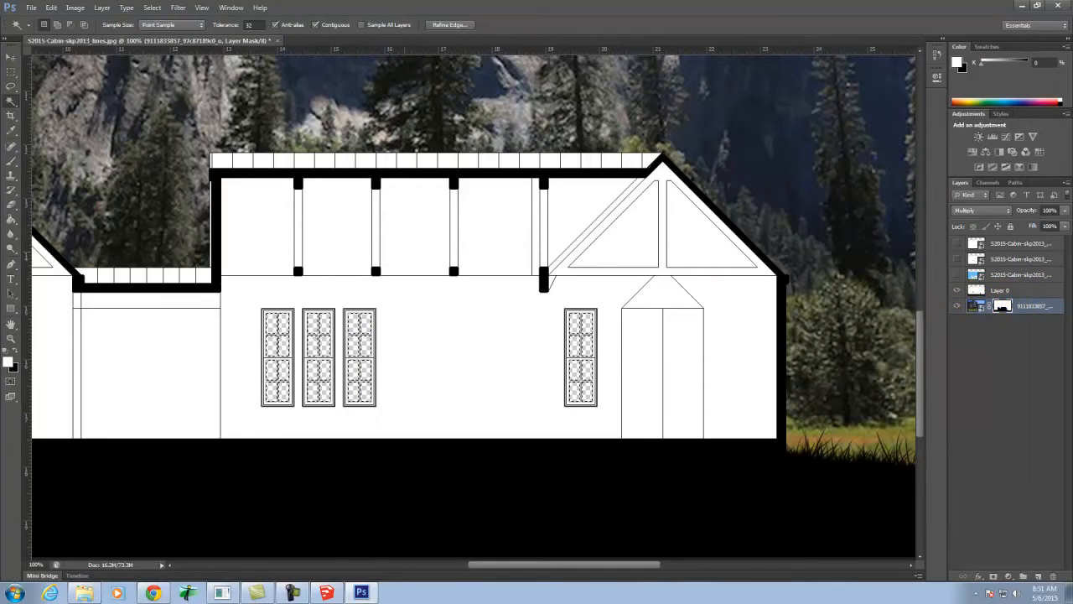
left_click(11, 162)
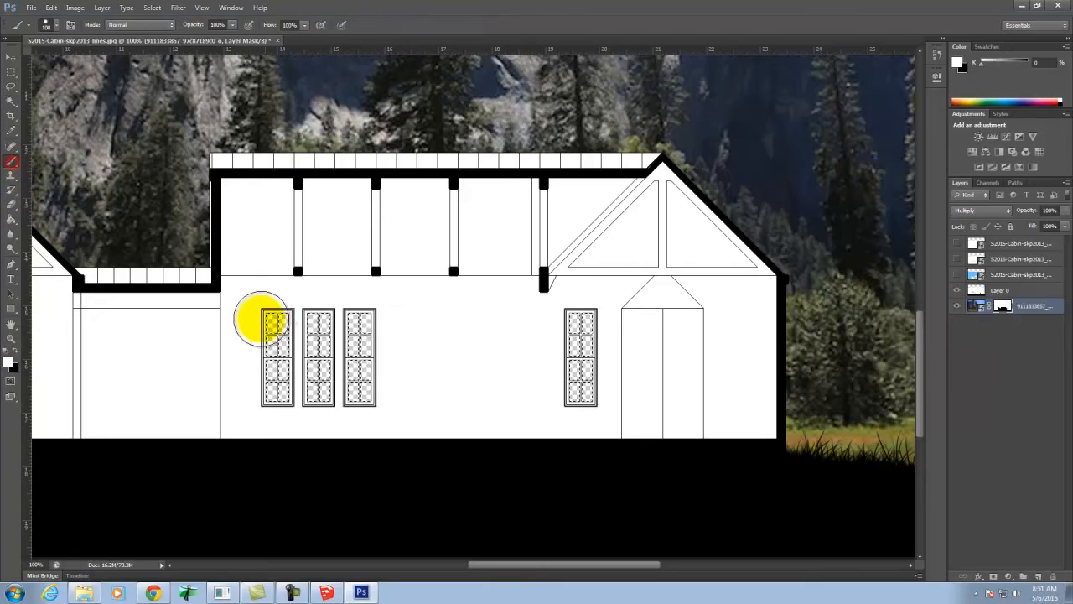
left_click_drag(357, 369, 383, 408)
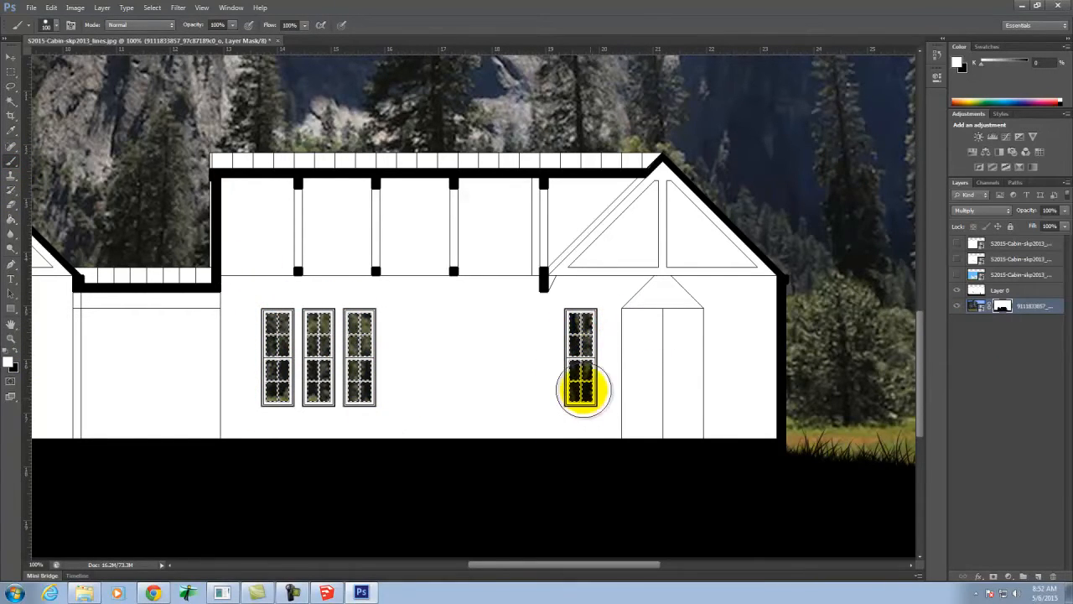
key("space")
left_click_drag(301, 304, 720, 312)
mouse_move(378, 339)
left_mouse_down()
mouse_move(302, 331)
mouse_move(363, 401)
mouse_move(409, 424)
left_mouse_up()
key("space")
left_click_drag(627, 343, 515, 370)
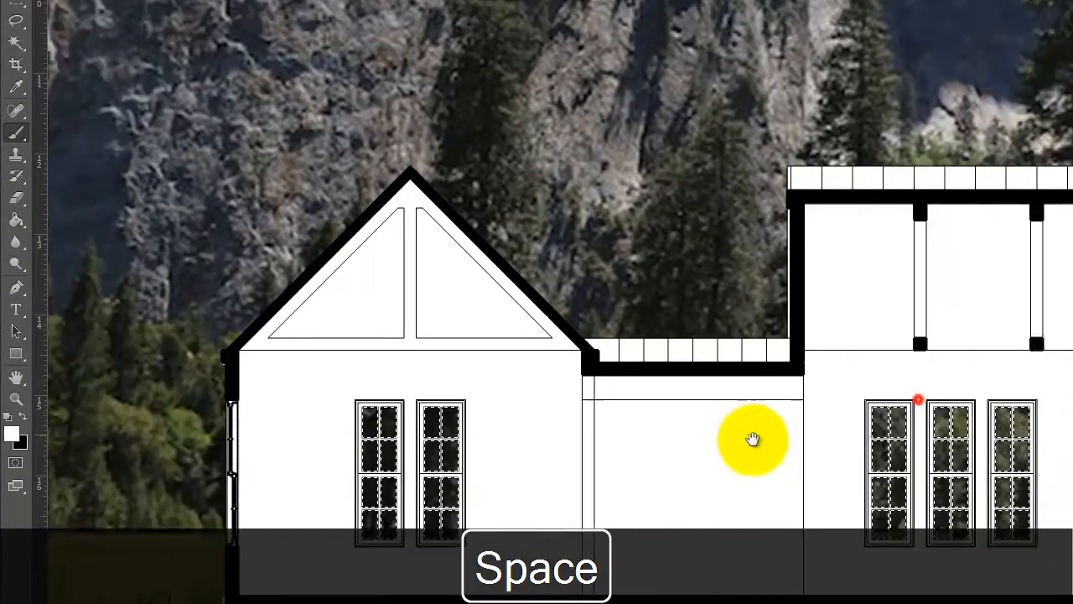
left_click_drag(753, 440, 671, 474)
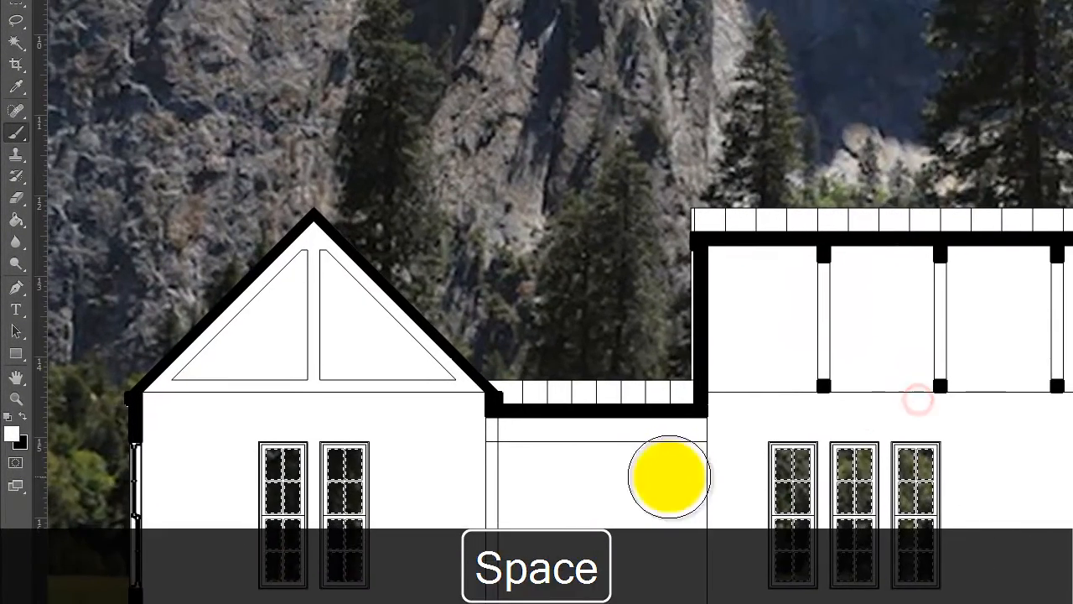
left_click(16, 5)
left_click(552, 119)
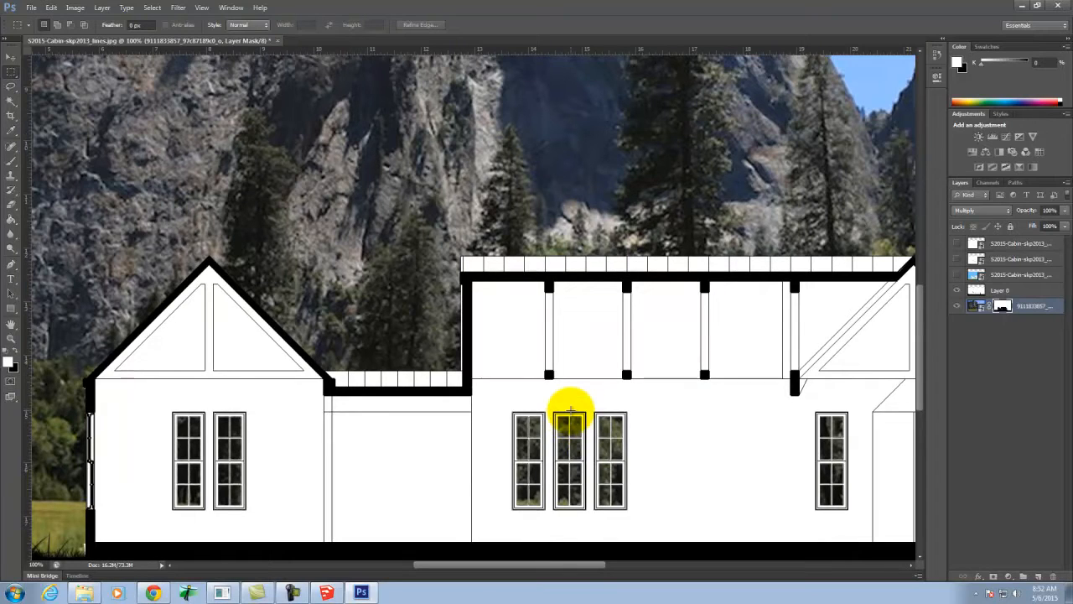
Step: Select rectangular areas around the two left-wing windows, the three grouped windows and the single window beside the door together
key("ctrl+minus")
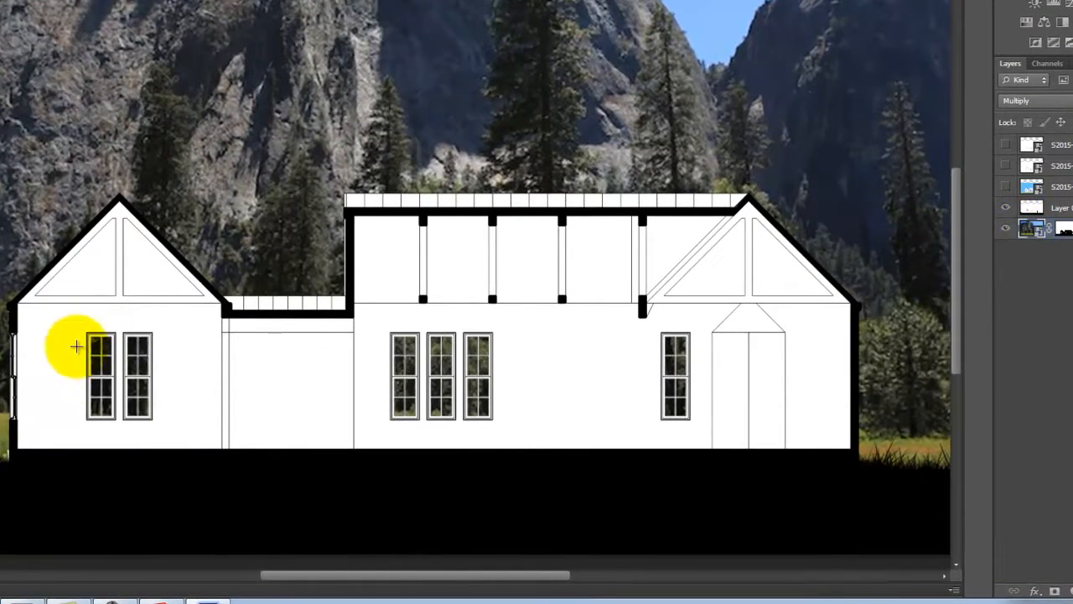
left_click_drag(73, 325, 166, 427)
left_click_drag(379, 322, 503, 428)
left_click_drag(653, 324, 704, 431)
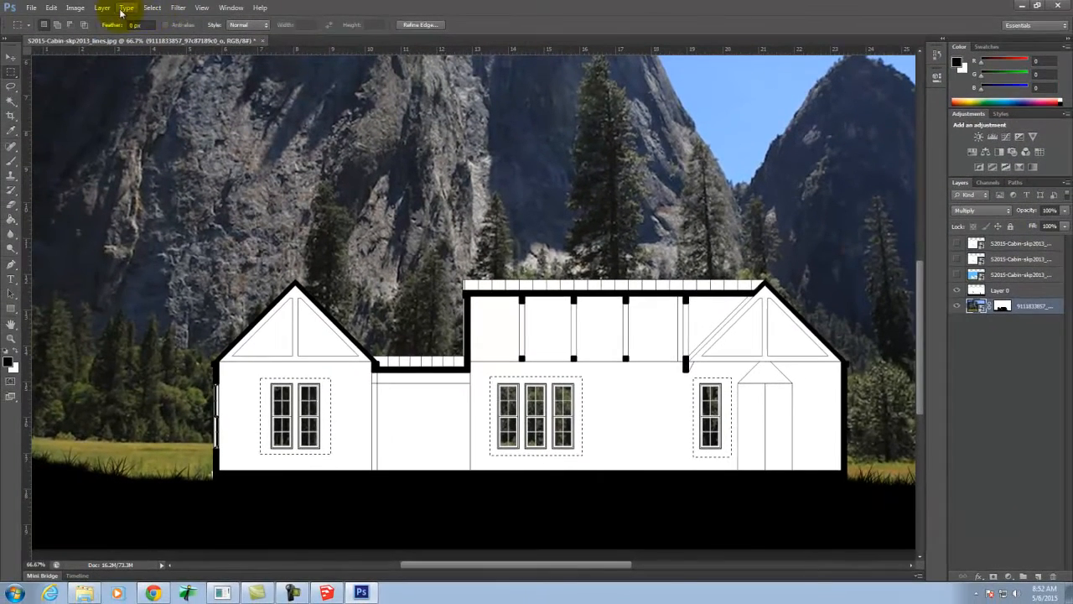
Step: Add a Hue/Saturation adjustment layer above the photo, masked to the selected window areas, and set its hue to +121
left_click(103, 9)
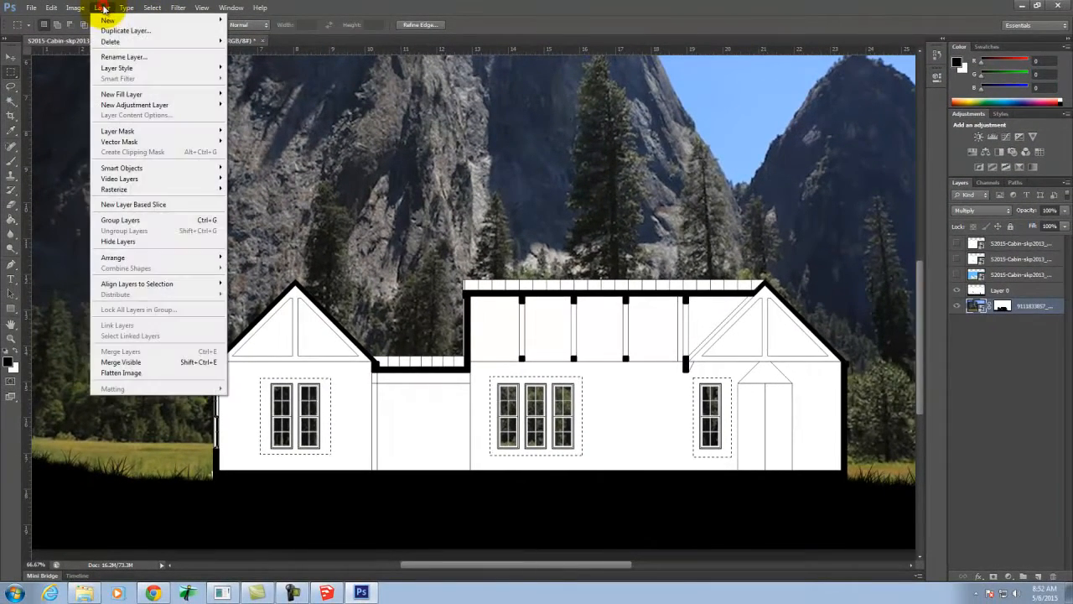
mouse_move(124, 107)
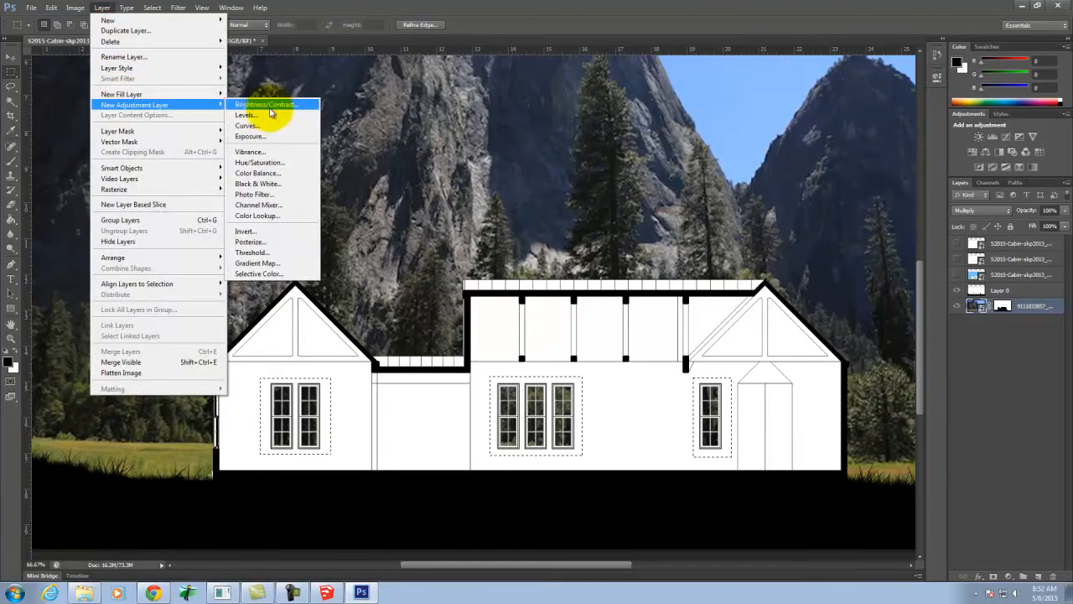
left_click(277, 167)
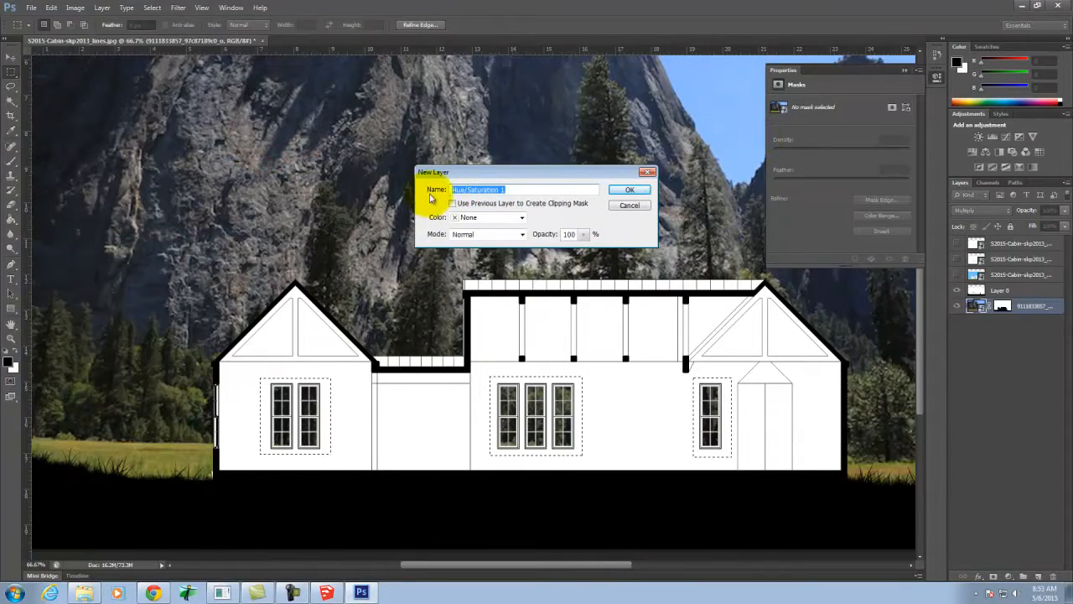
left_click(626, 194)
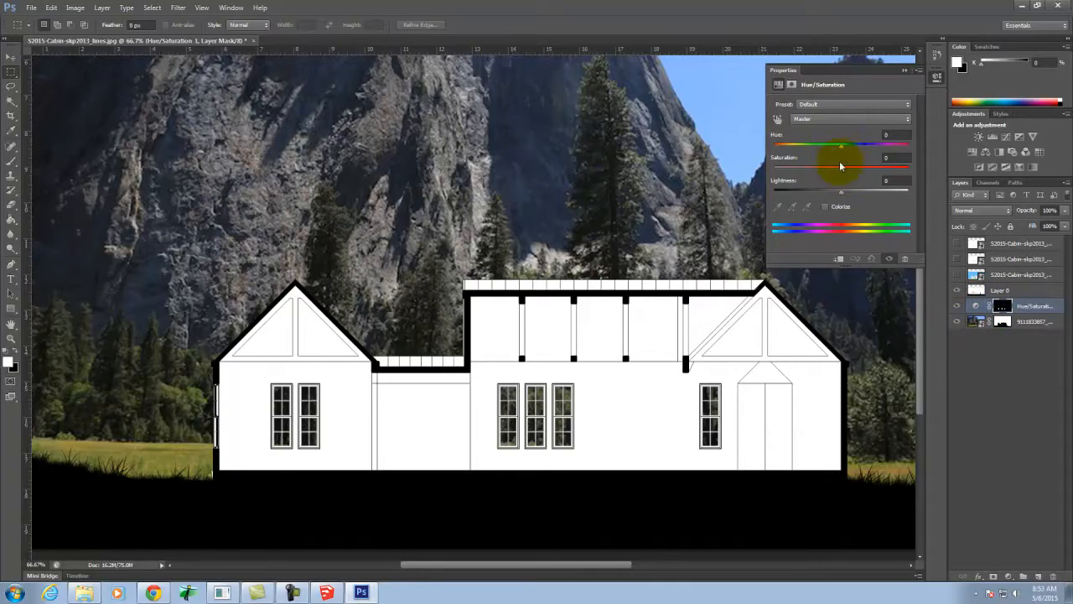
left_click_drag(842, 146, 892, 144)
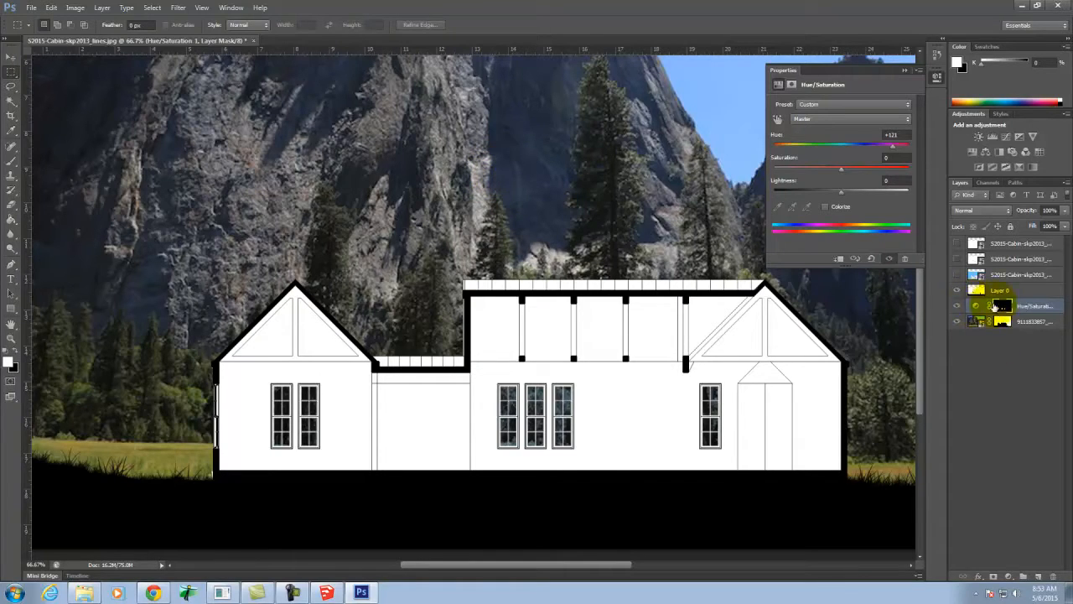
Step: Clip the Hue/Saturation adjustment layer to the mountain photo layer beneath it
left_click(1044, 308)
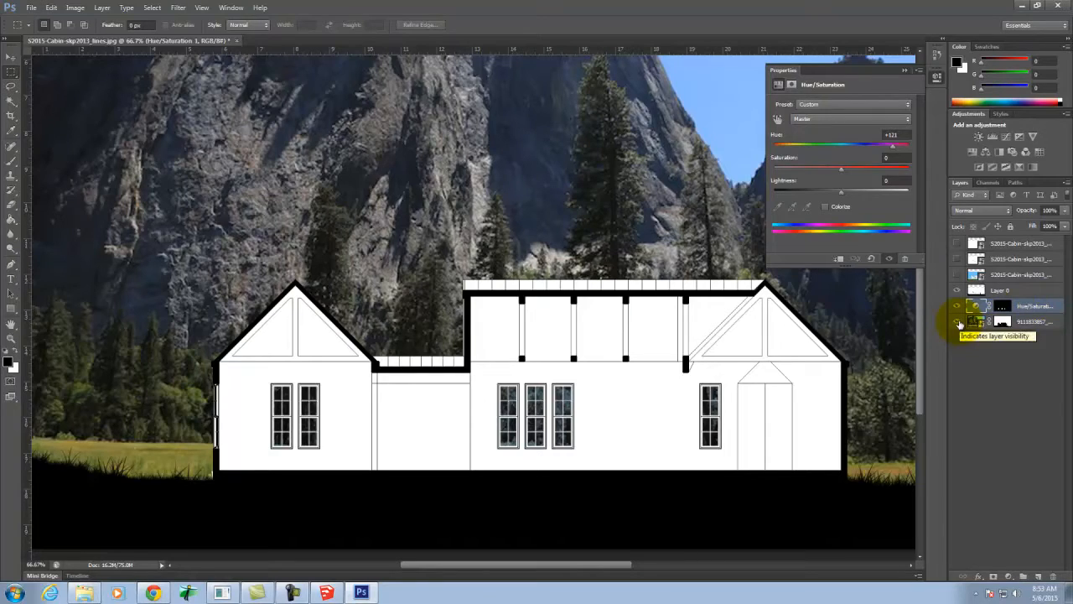
key("ctrl+alt+g")
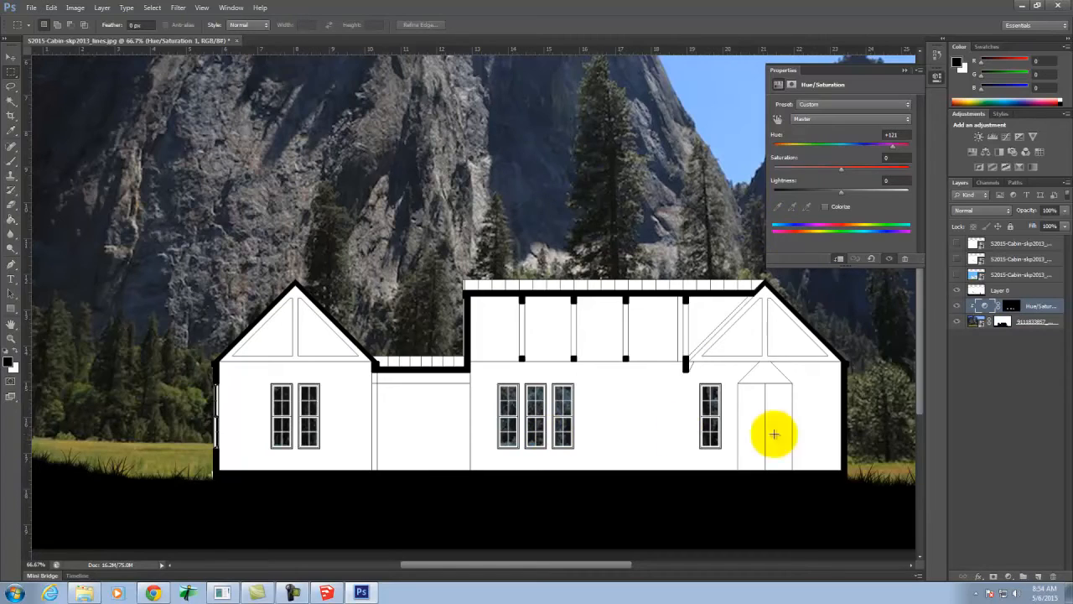
key("space")
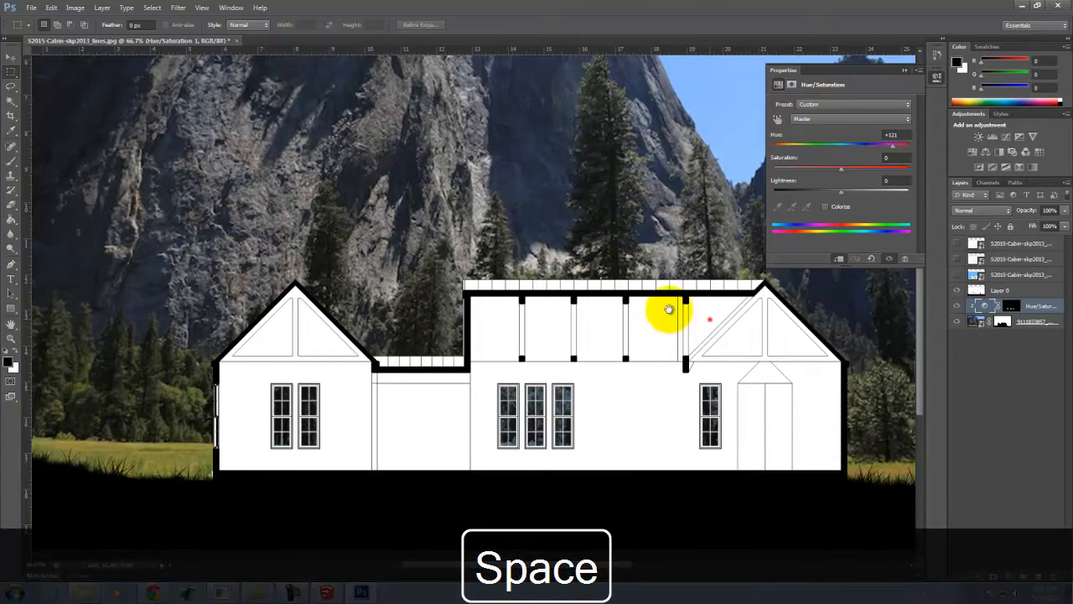
left_click_drag(668, 310, 605, 311)
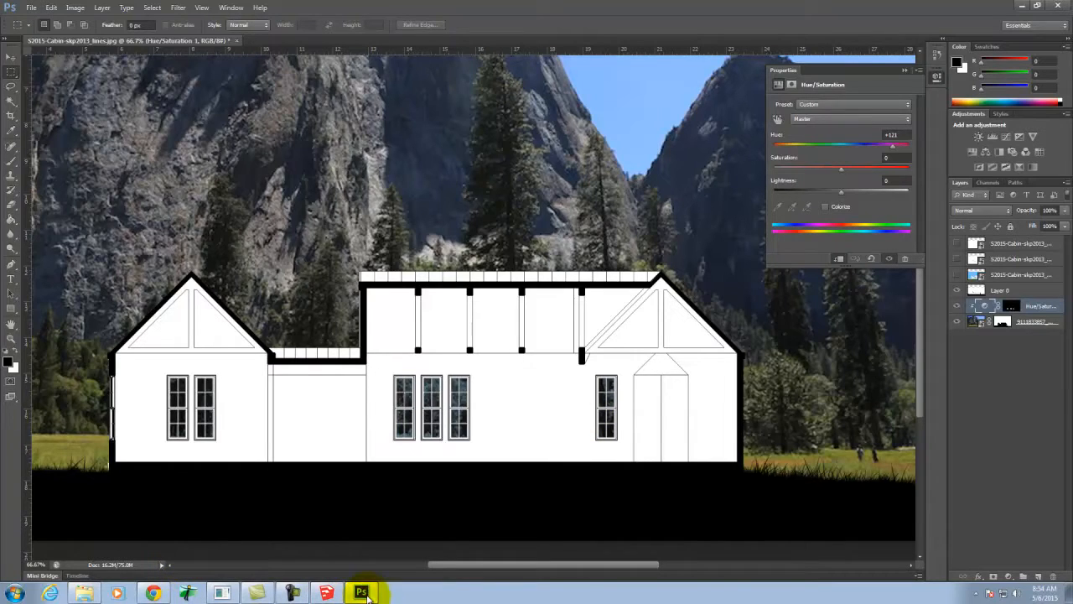
Step: Switch to Chrome and go back from the Flickr photo page to the Creative Commons search page
mouse_move(364, 595)
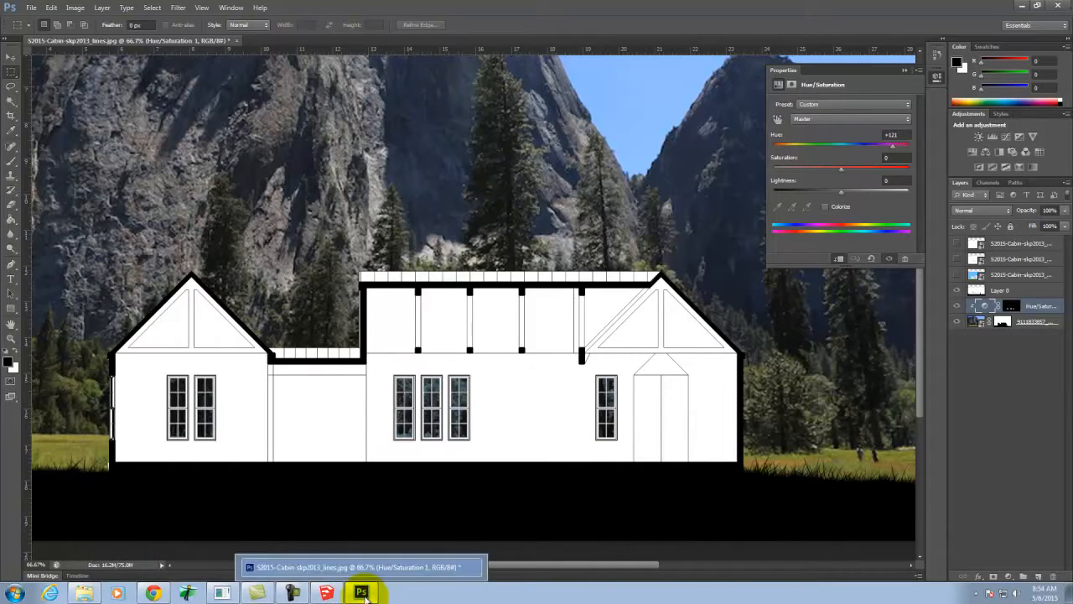
left_click(152, 593)
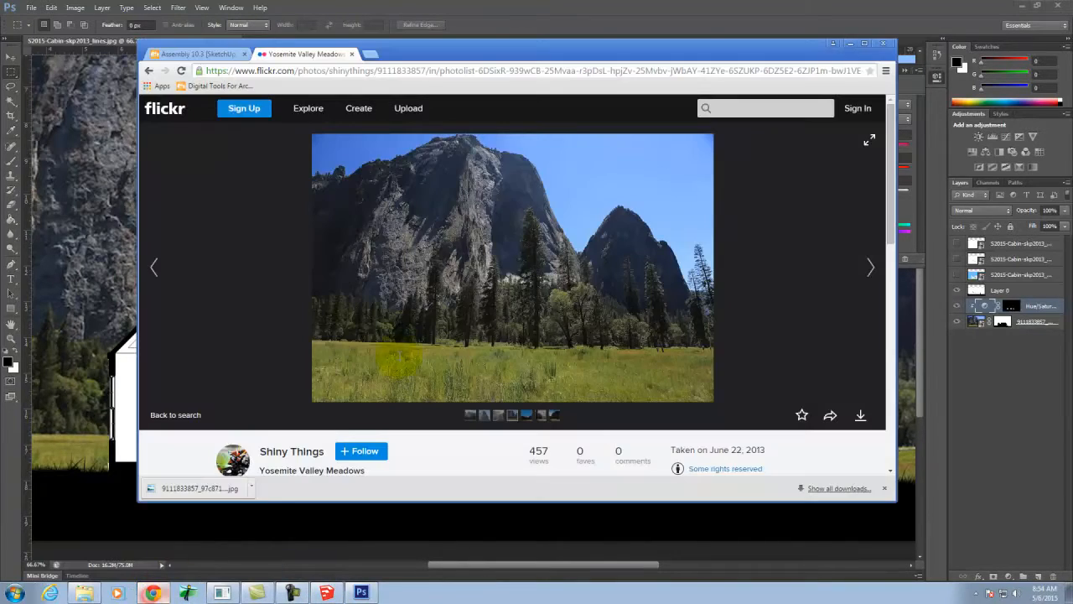
left_click(148, 72)
left_click(148, 72)
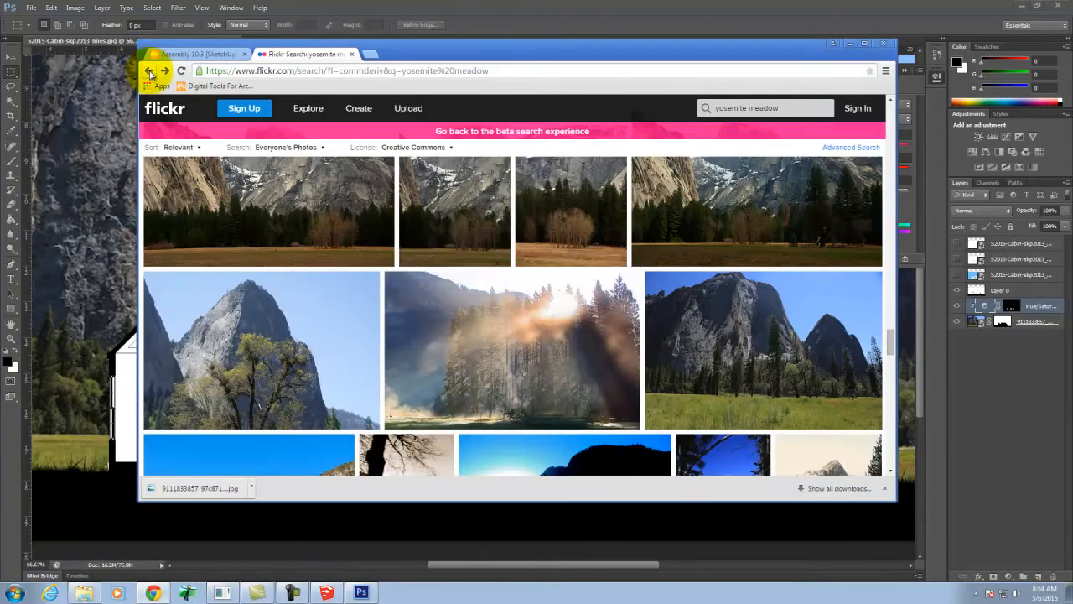
left_click(149, 73)
Step: Search Flickr through CC Search for "whitewashed wood" and look through the resulting images for a usable wood texture
left_click_drag(628, 183, 274, 166)
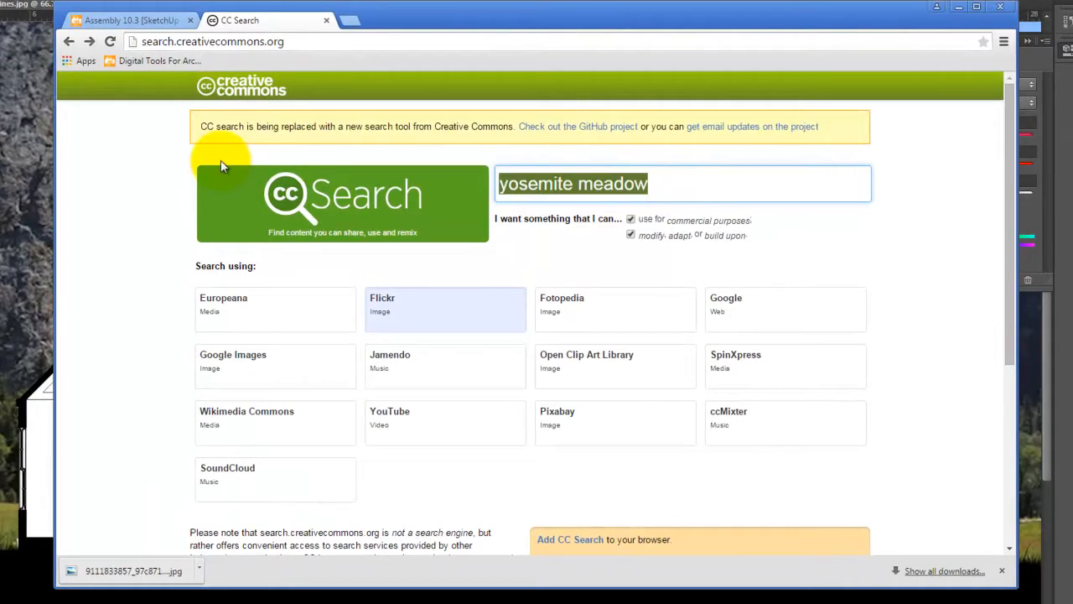
type("white")
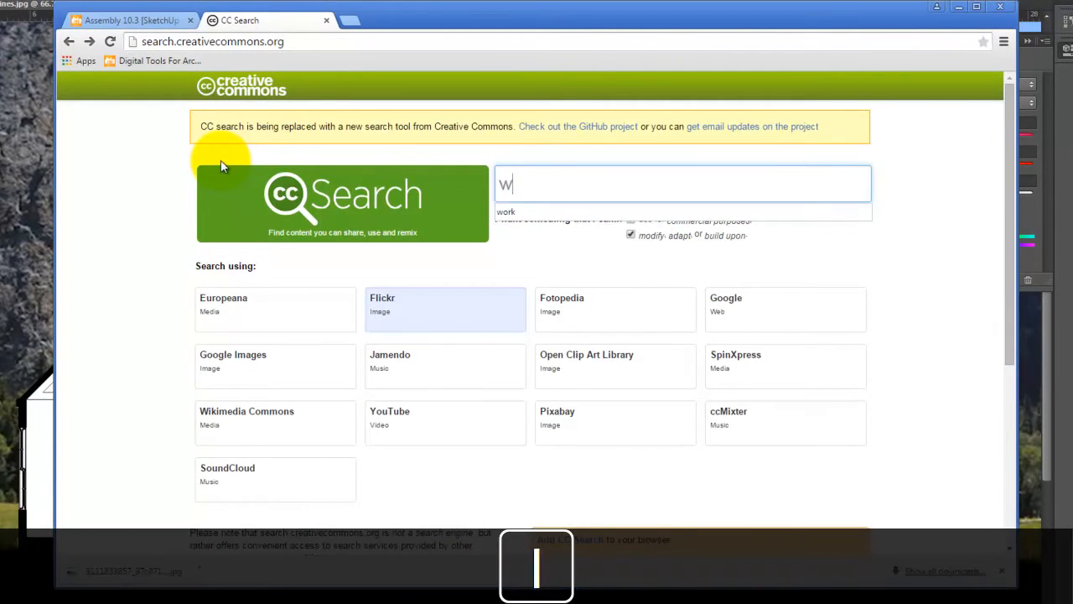
type("washed wood")
key("Return")
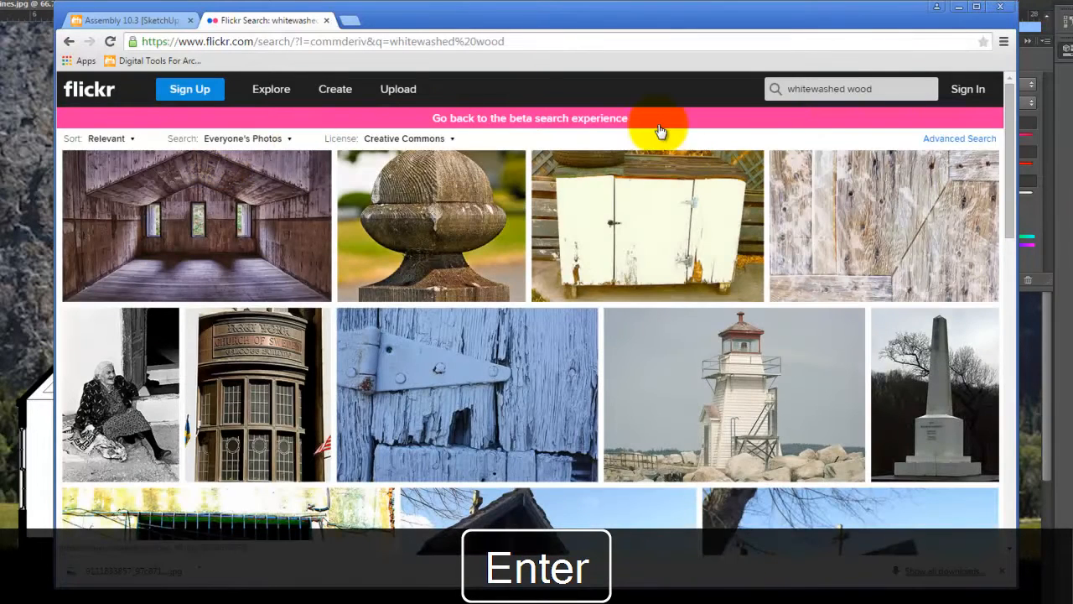
scroll(489, 229, "down", 1)
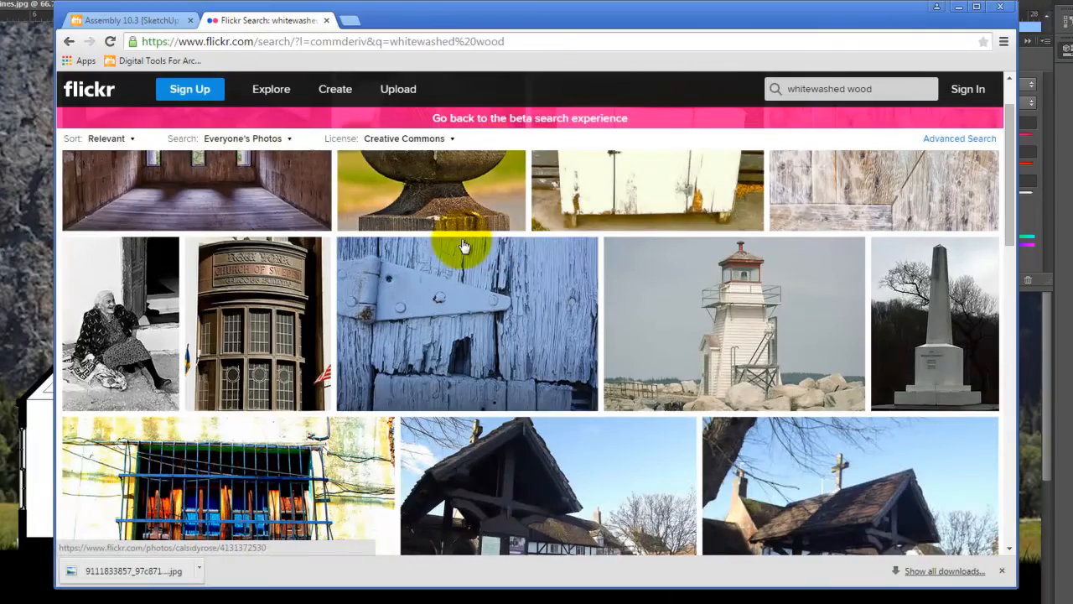
scroll(551, 257, "down", 3)
scroll(550, 252, "down", 5)
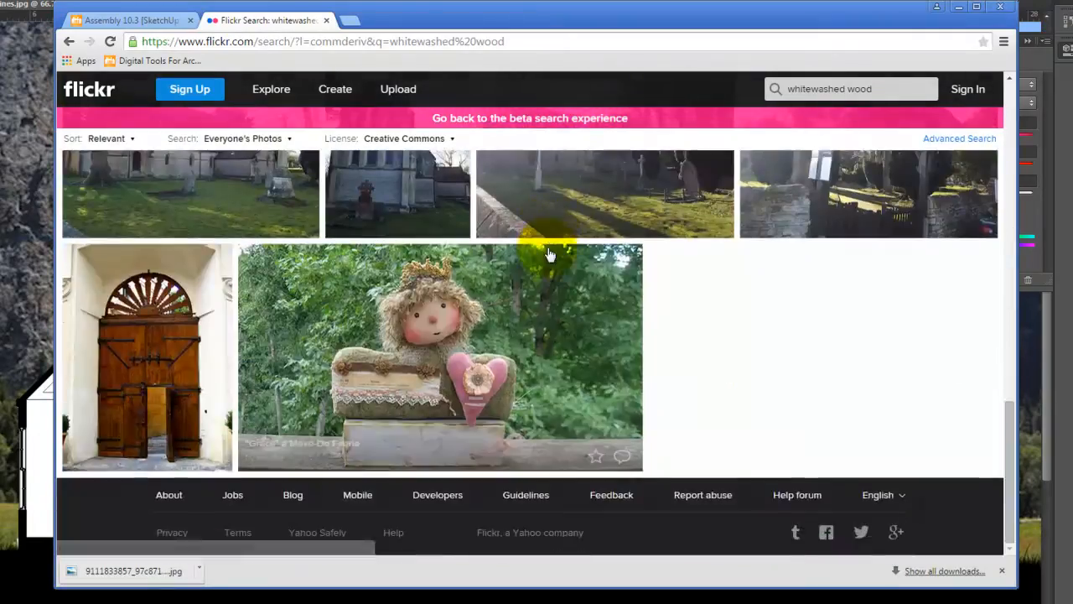
scroll(550, 253, "up", 3)
scroll(549, 254, "up", 4)
Step: Change the Flickr search to "whitewashed texture" and look through the resulting images for a usable wall texture
left_click(875, 89)
left_click_drag(874, 89, 845, 87)
type("texture")
key("Return")
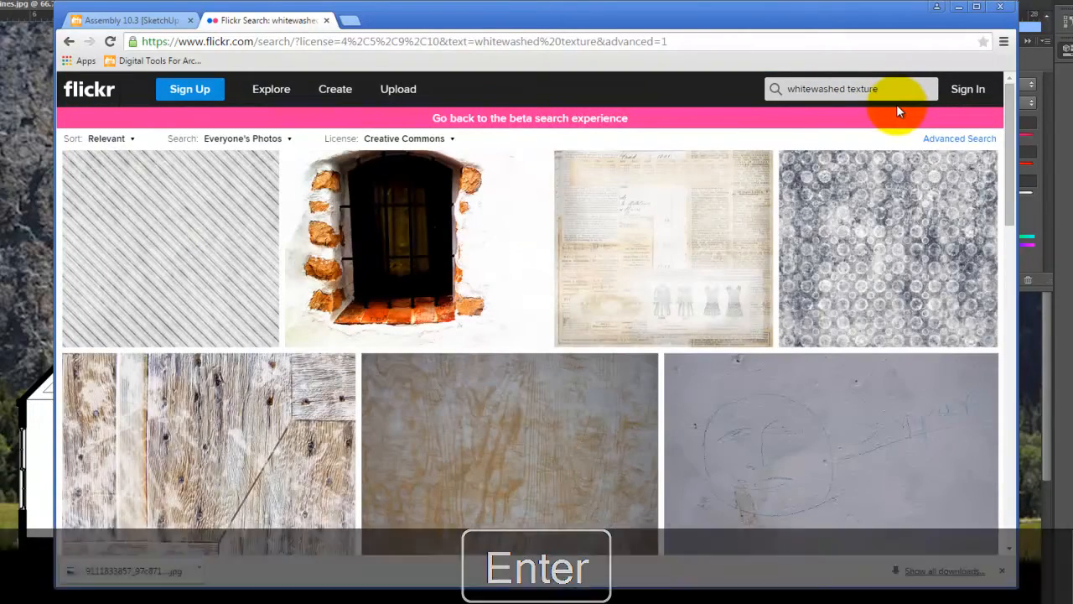
scroll(896, 103, "down", 7)
scroll(897, 104, "down", 10)
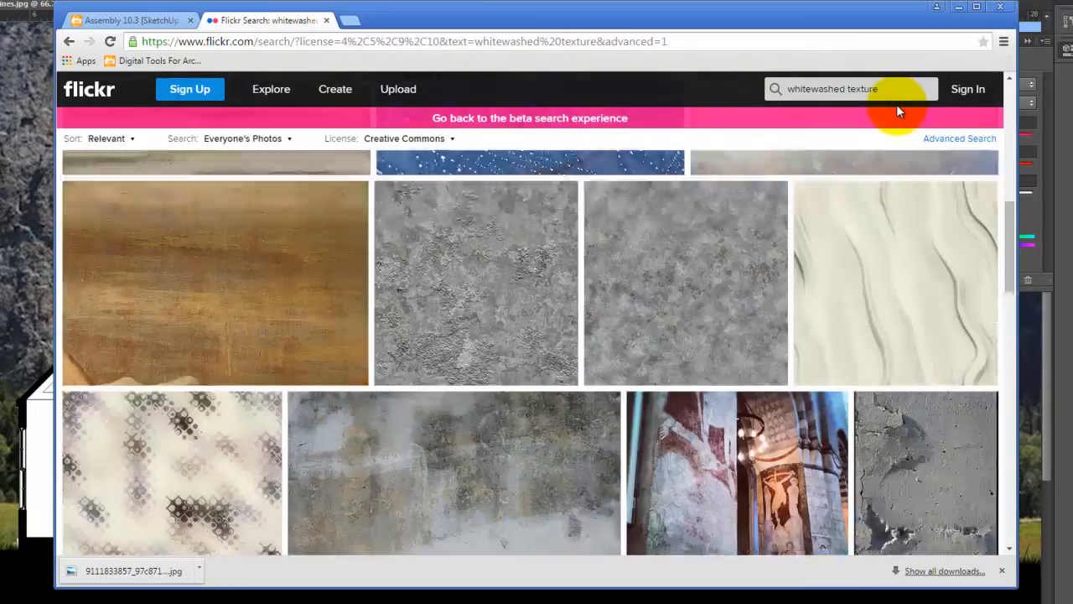
scroll(897, 104, "down", 5)
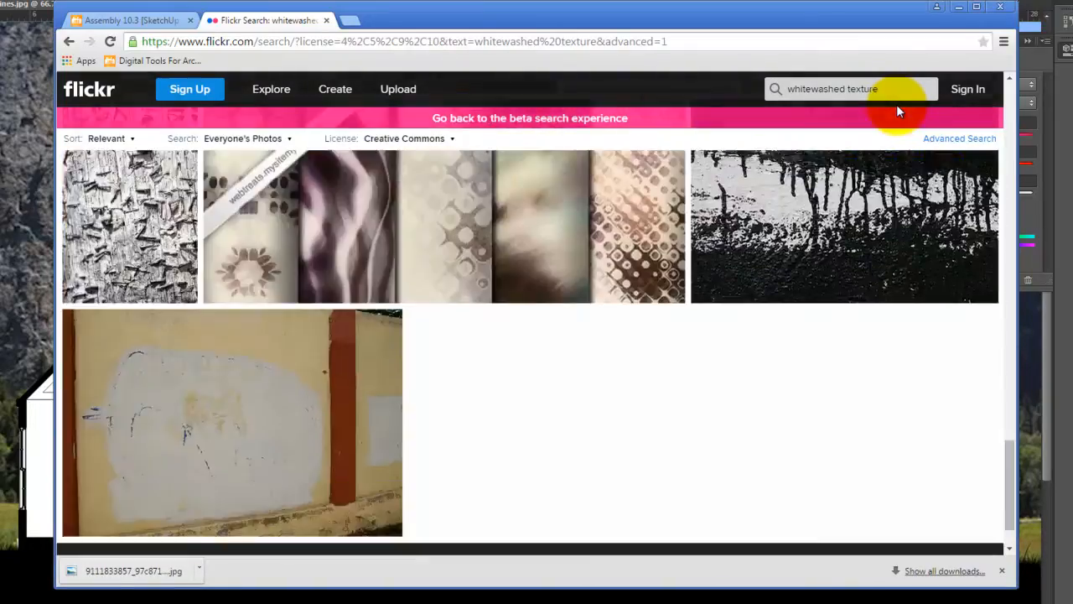
Step: Open the diagonally striped whitewashed pattern from the search results, inspect it enlarged, and download its Original (1024 × 1024) version
scroll(896, 104, "up", 15)
scroll(896, 104, "up", 5)
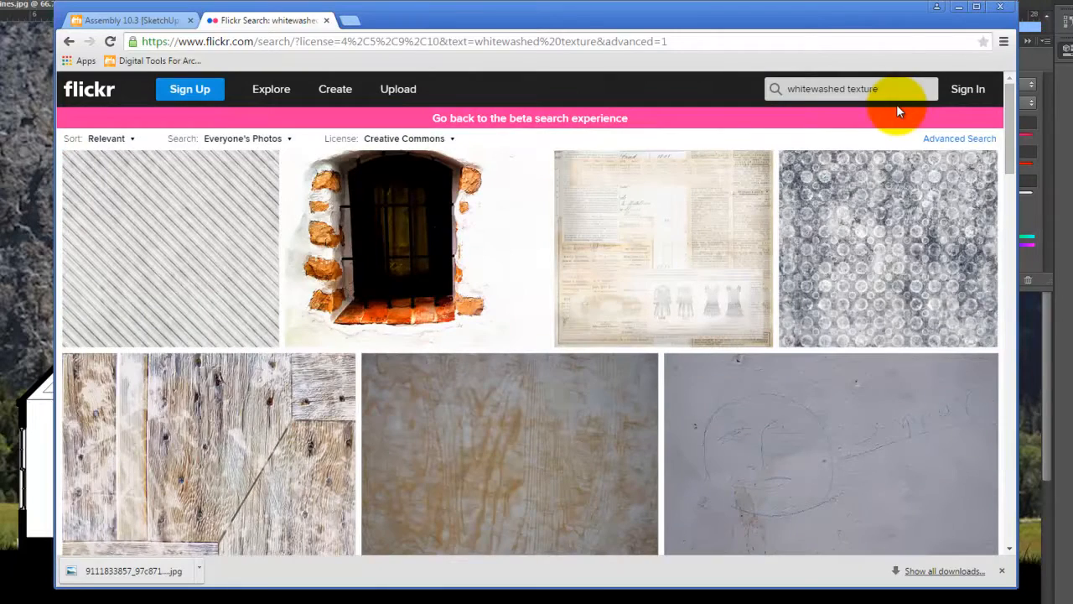
left_click(143, 249)
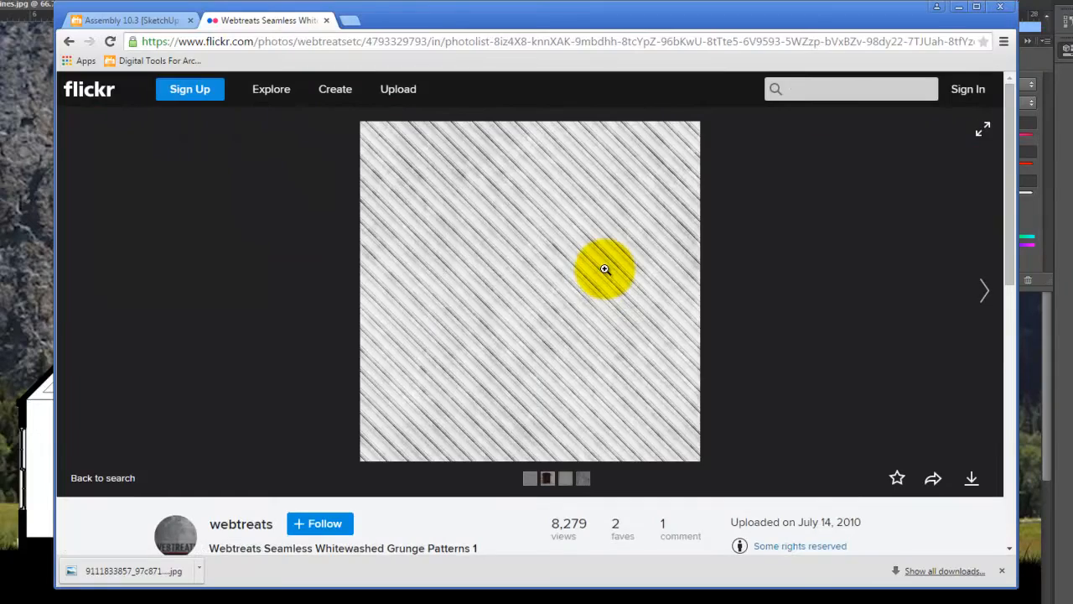
left_click(604, 269)
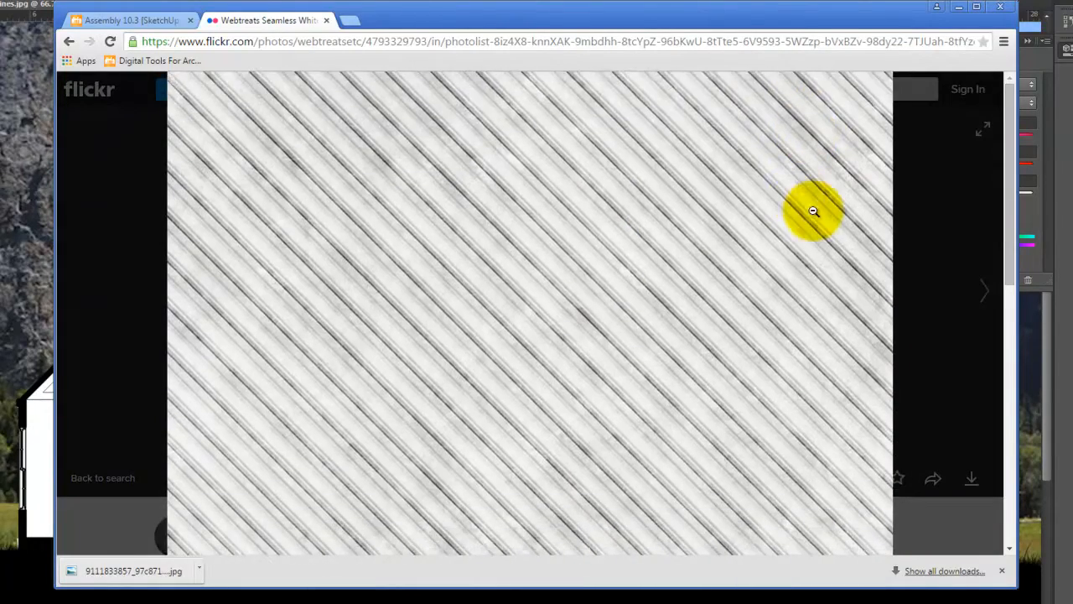
left_click(914, 254)
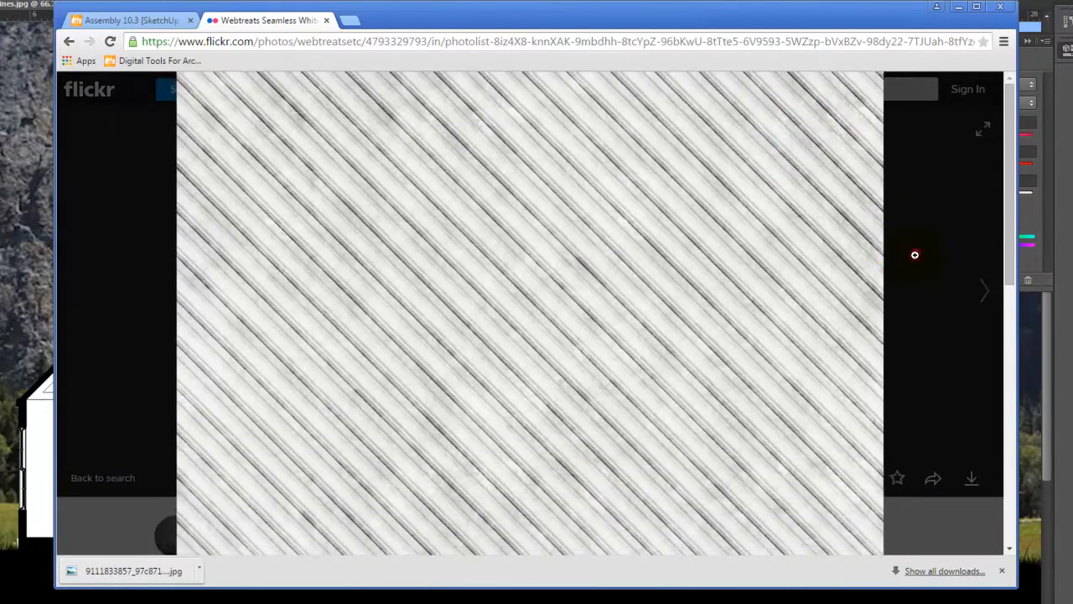
left_click(972, 481)
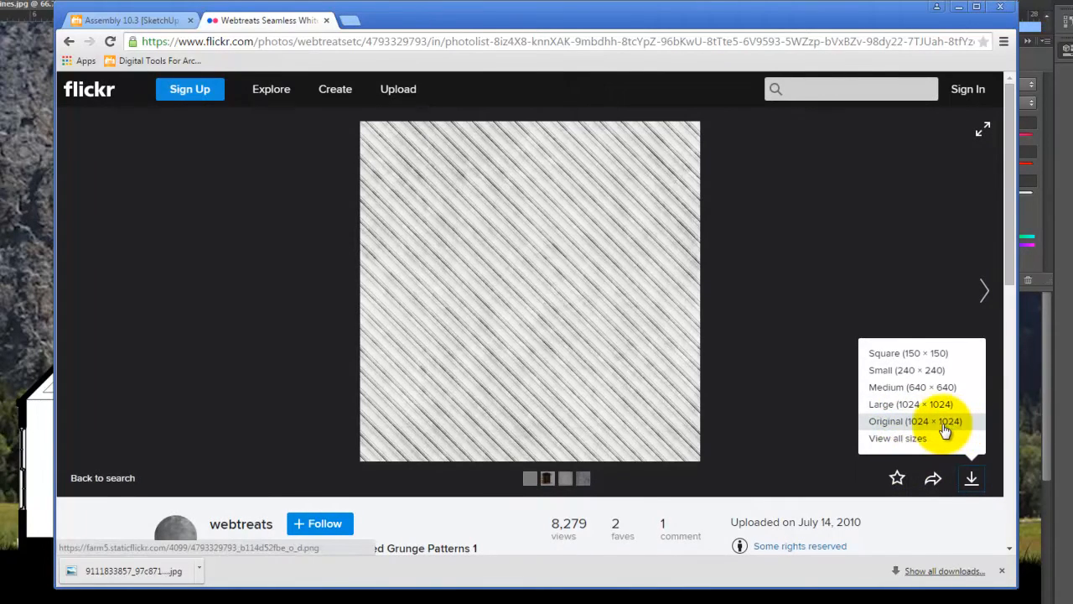
left_click(925, 421)
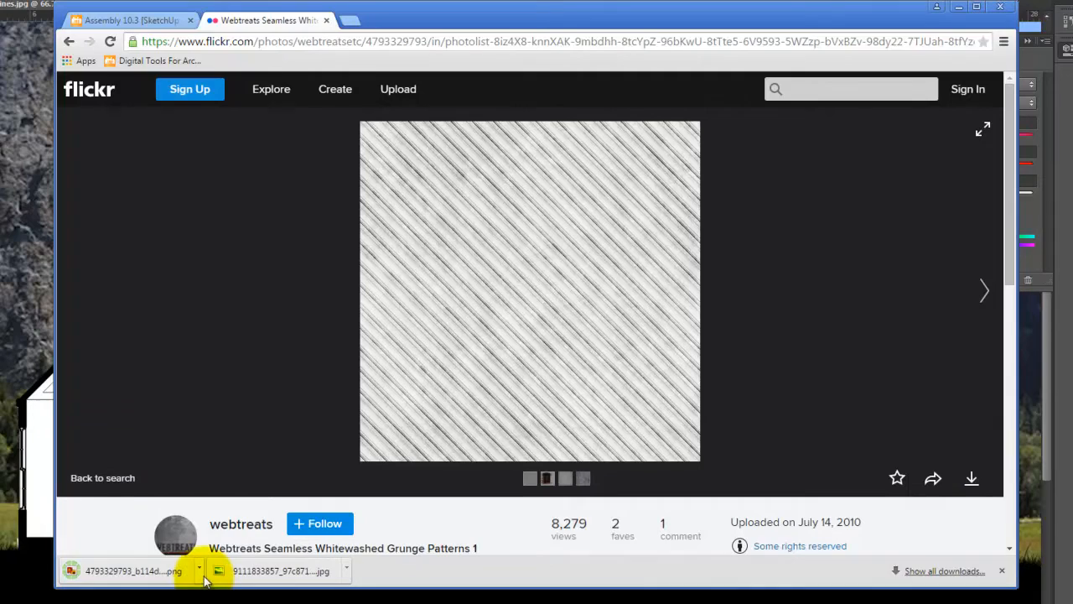
left_click(200, 573)
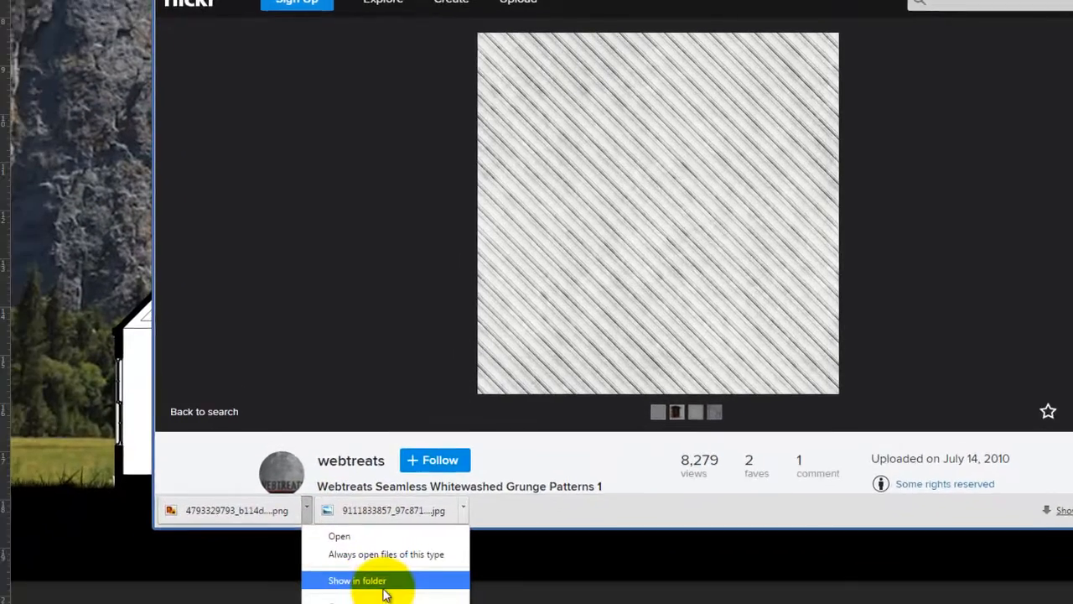
left_click(388, 584)
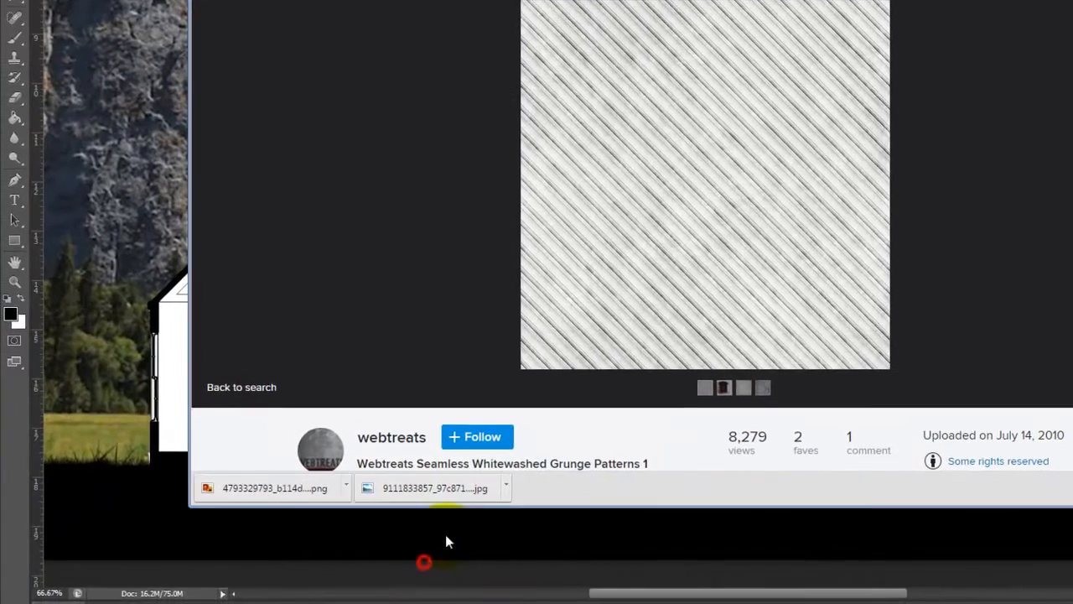
right_click(194, 548)
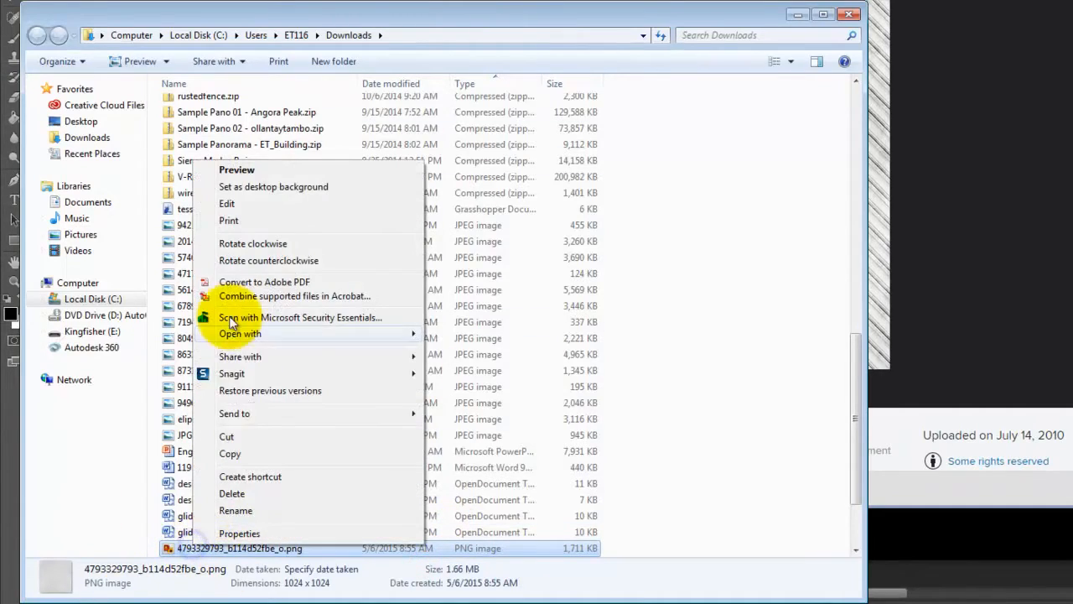
left_click(239, 457)
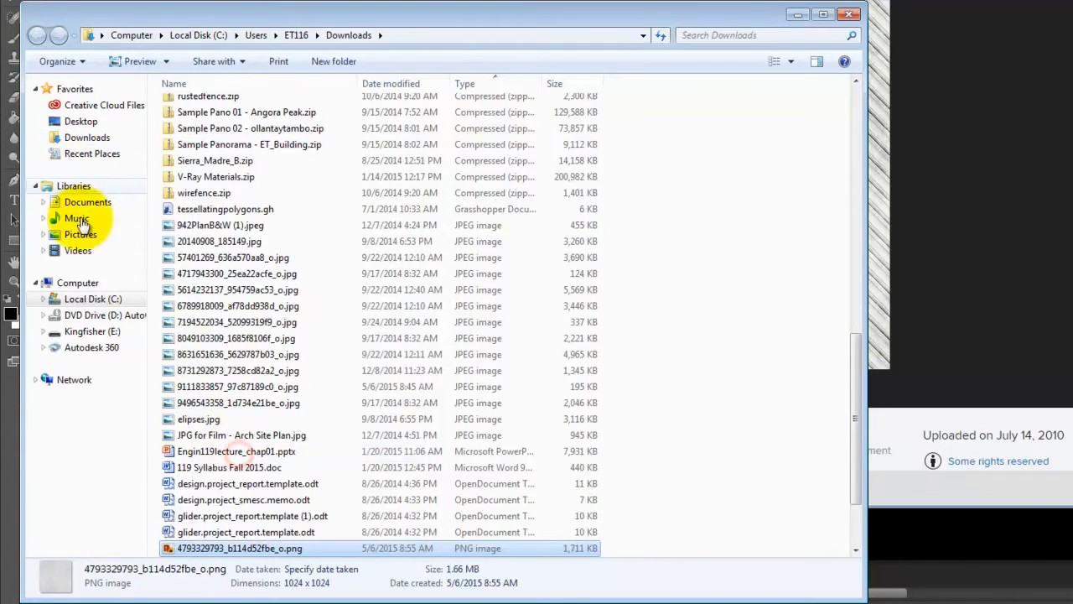
Step: Paste the copied texture file into Kingfisher (E:) > Dropbox > DVC > A135 > A135 Exercises > Ex129 > S2015, and switch back to Photoshop
left_click(92, 331)
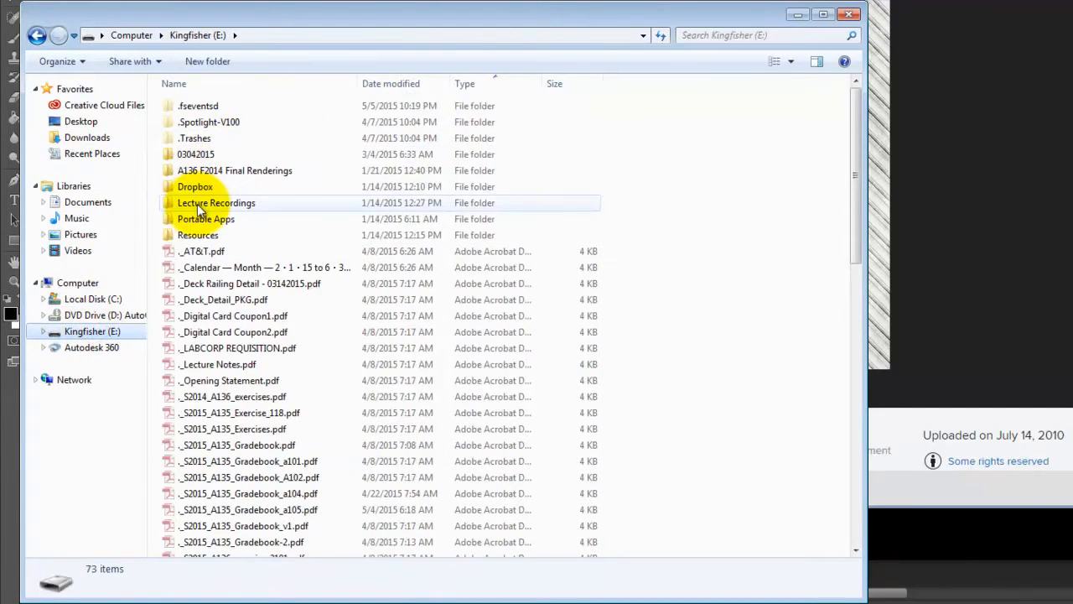
double_click(195, 186)
left_click(186, 122)
double_click(186, 122)
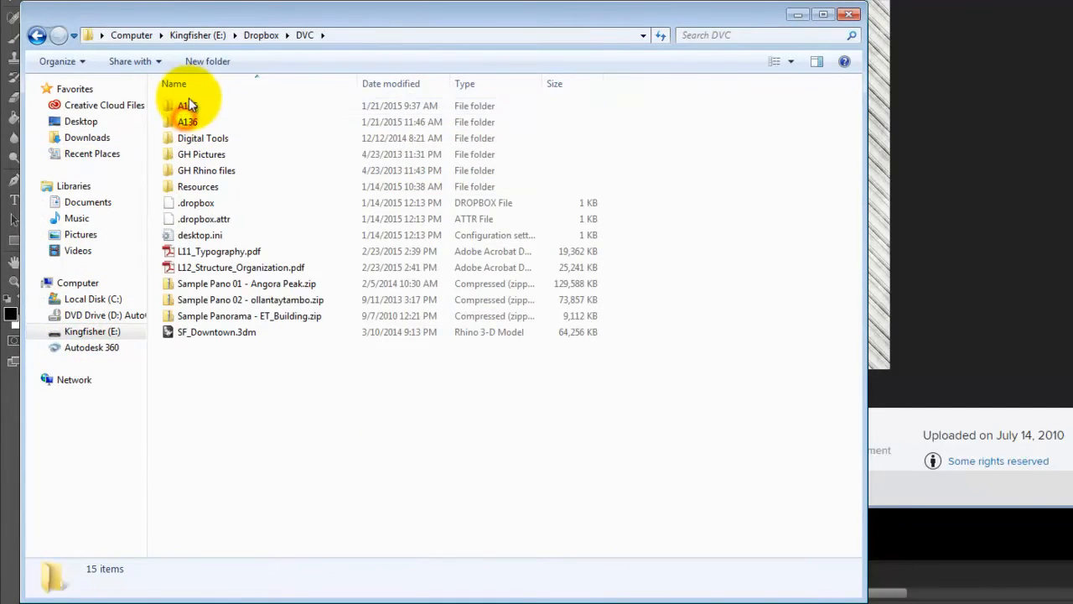
double_click(187, 106)
double_click(194, 106)
double_click(187, 412)
double_click(190, 106)
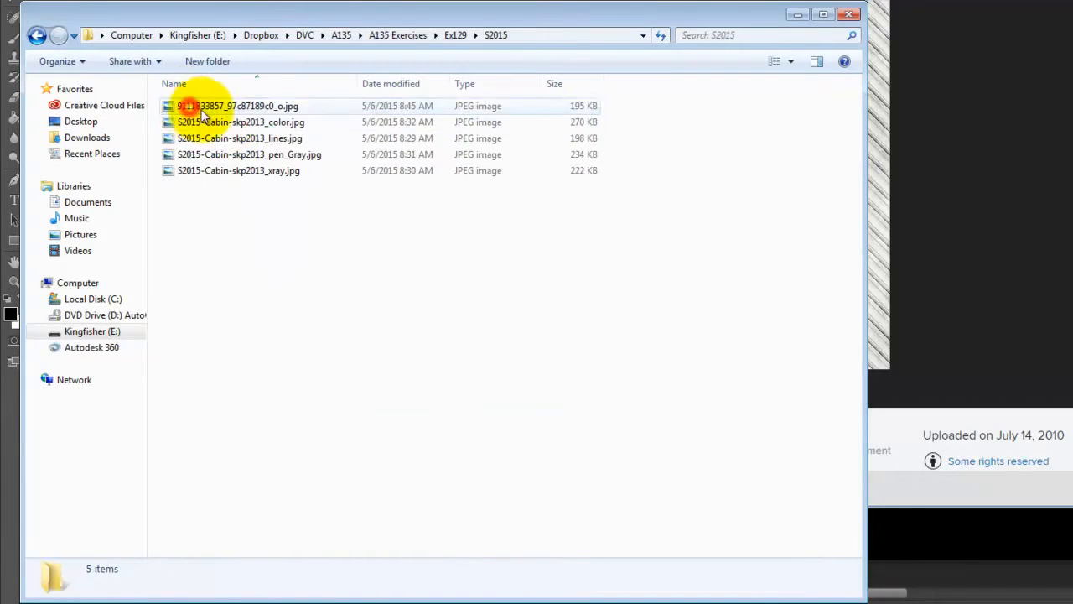
right_click(250, 268)
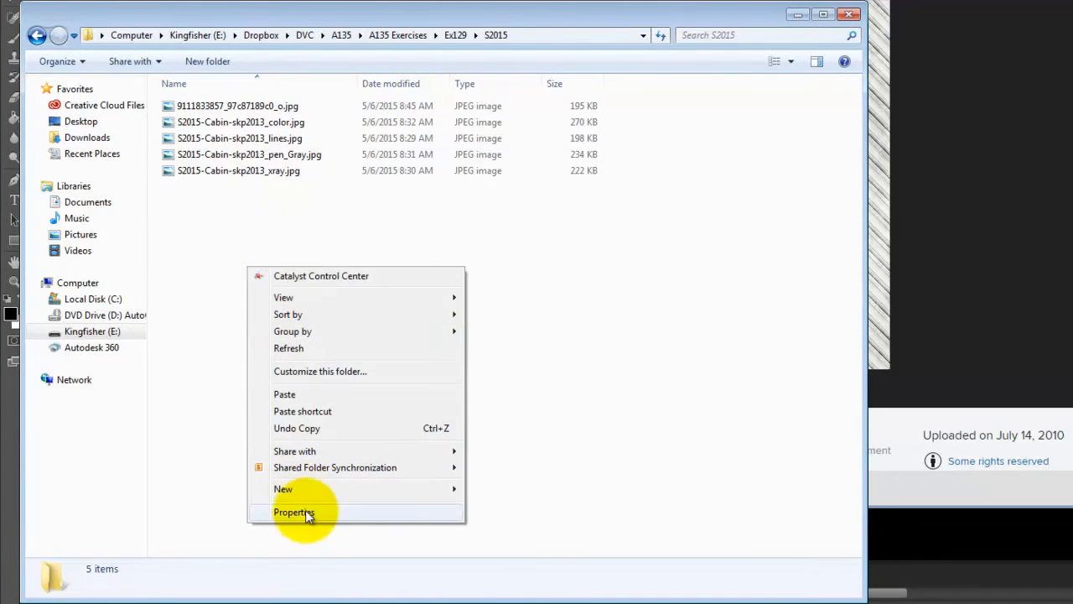
left_click(297, 393)
left_click(285, 322)
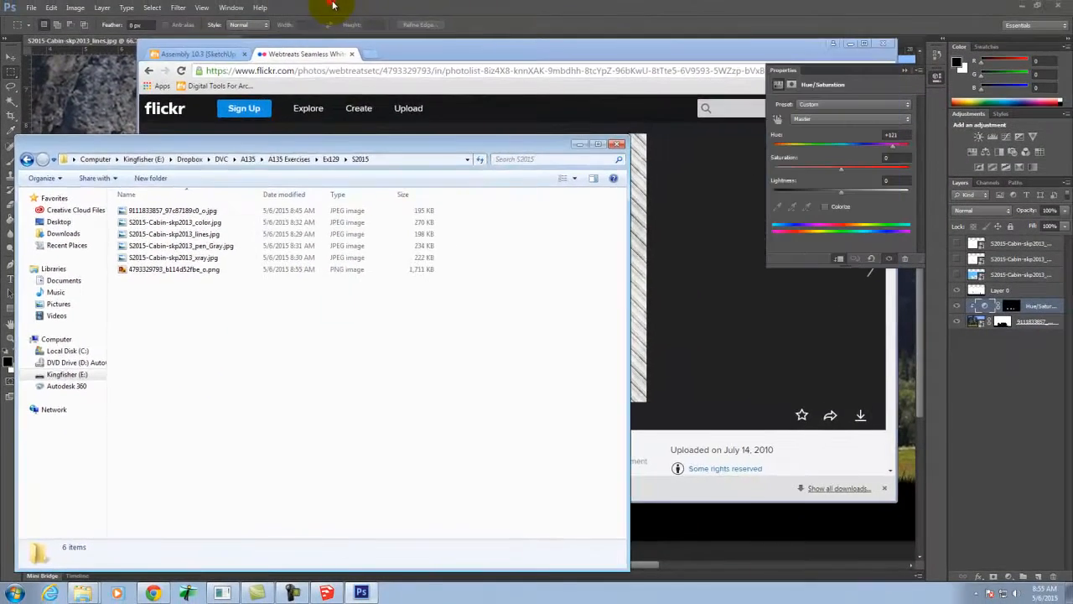
left_click(332, 6)
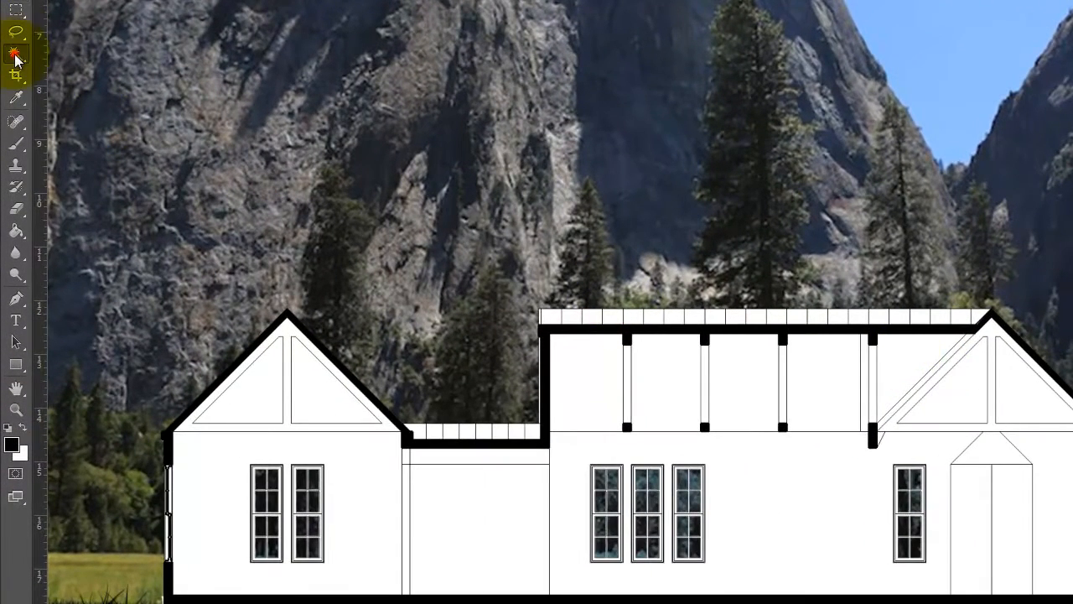
Step: Select the upper wall bays between the posts and the triangular panels of both gables with the Magic Wand
left_click(16, 54)
left_click(591, 382)
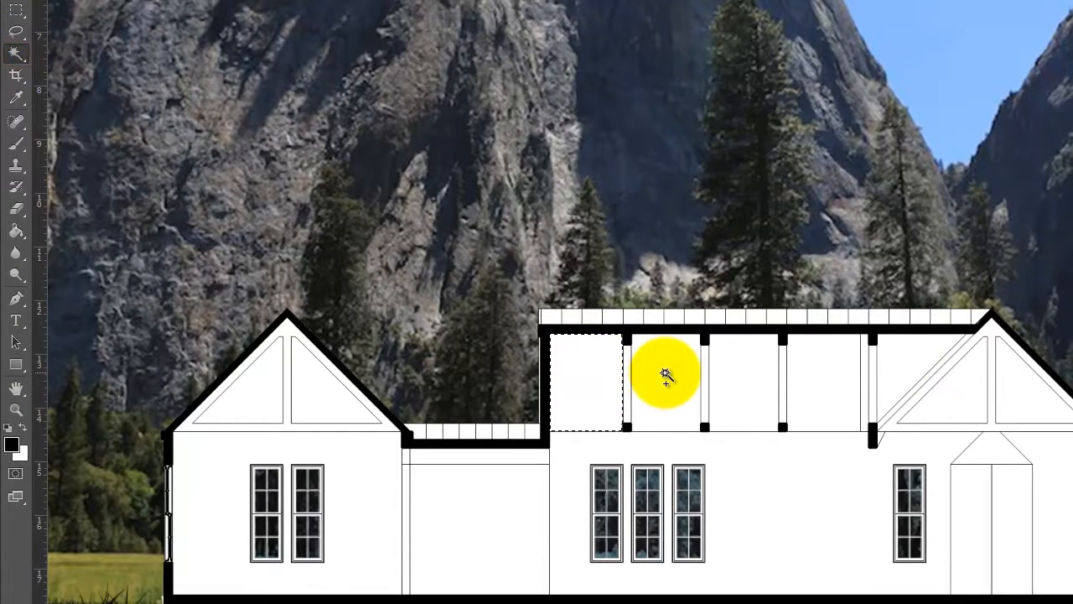
left_click(662, 372, "shift")
left_click(754, 374, "shift")
left_click(827, 372, "shift")
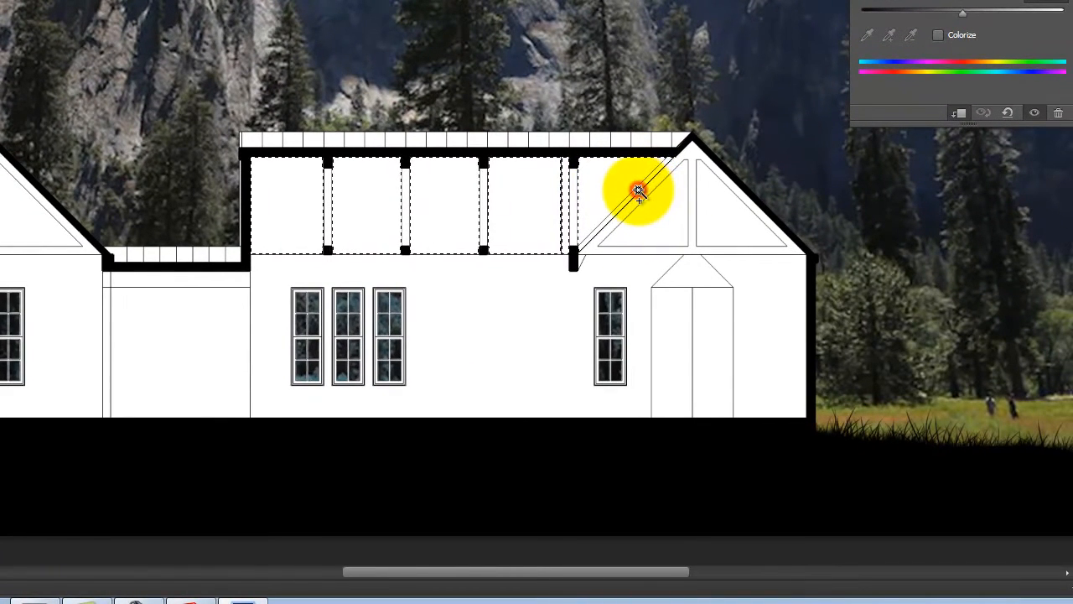
left_click(665, 213, "shift")
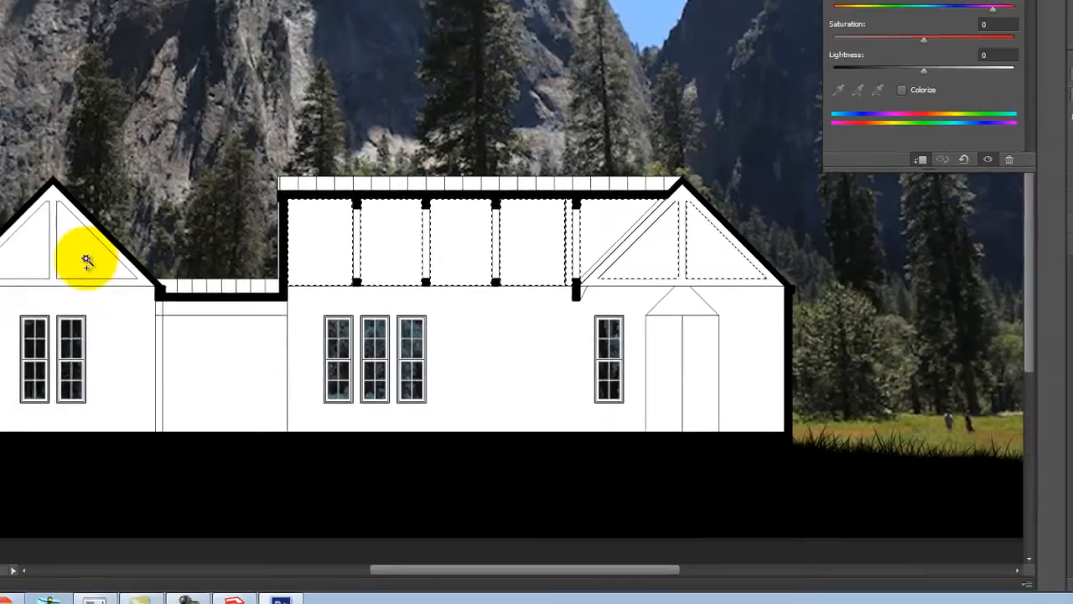
left_click(23, 226, "shift")
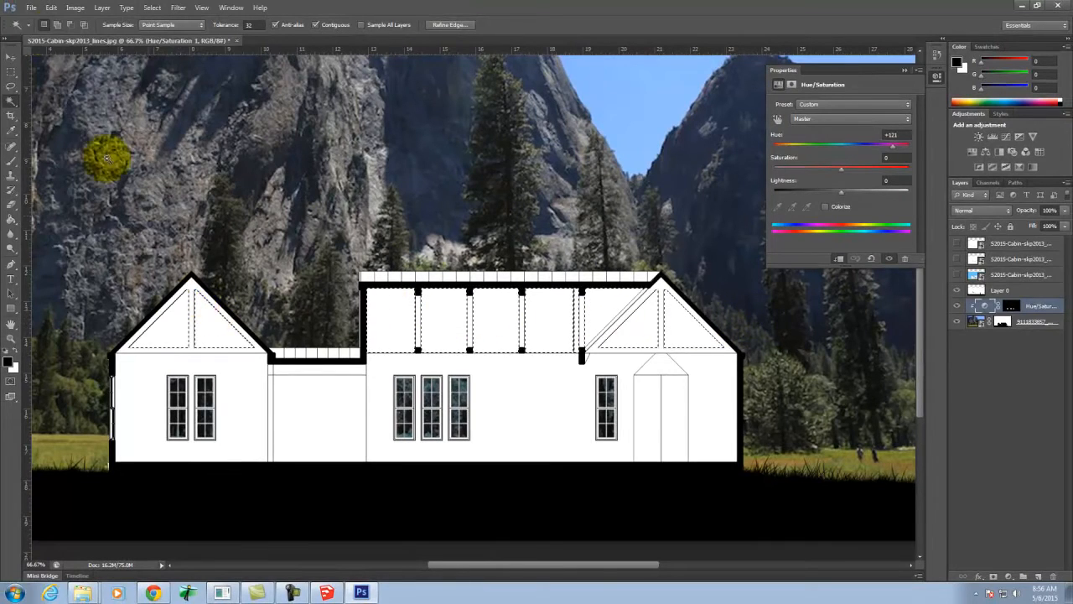
left_click(31, 7)
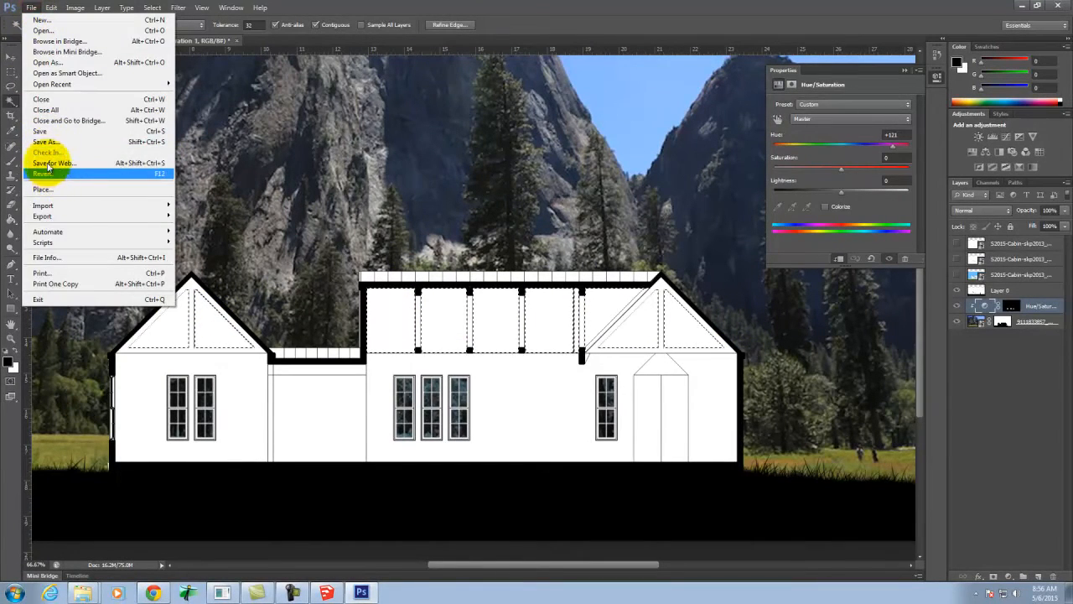
left_click(46, 192)
left_click(499, 126)
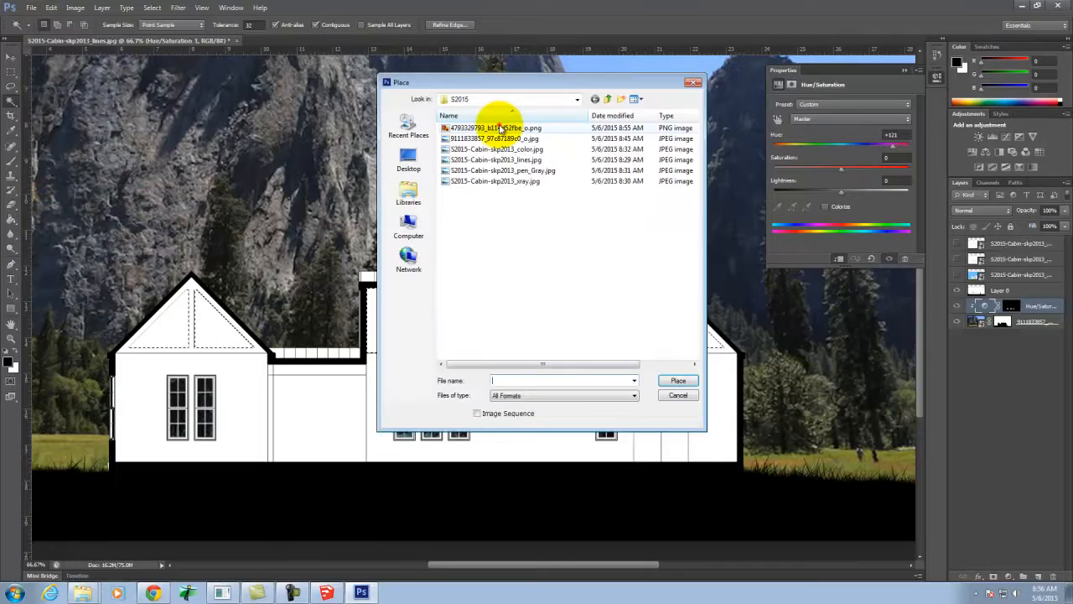
left_click(678, 381)
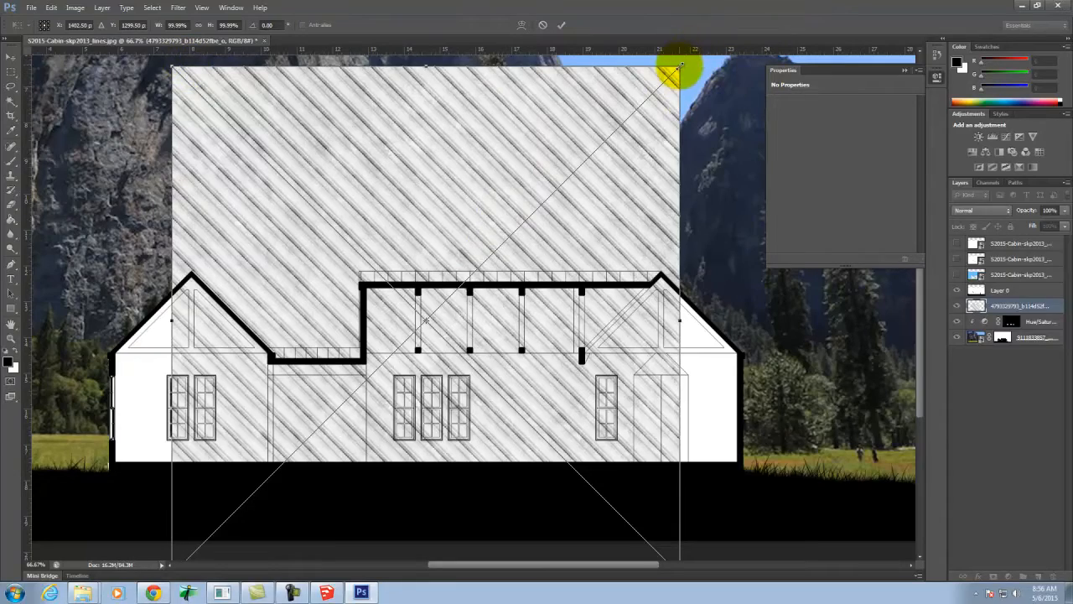
Step: Rotate the placed texture 45 degrees so its boards run vertically, scale it down, and position it over the left gable
mouse_move(663, 80)
left_mouse_down()
mouse_move(395, 283)
mouse_move(508, 360)
mouse_move(529, 447)
left_mouse_up()
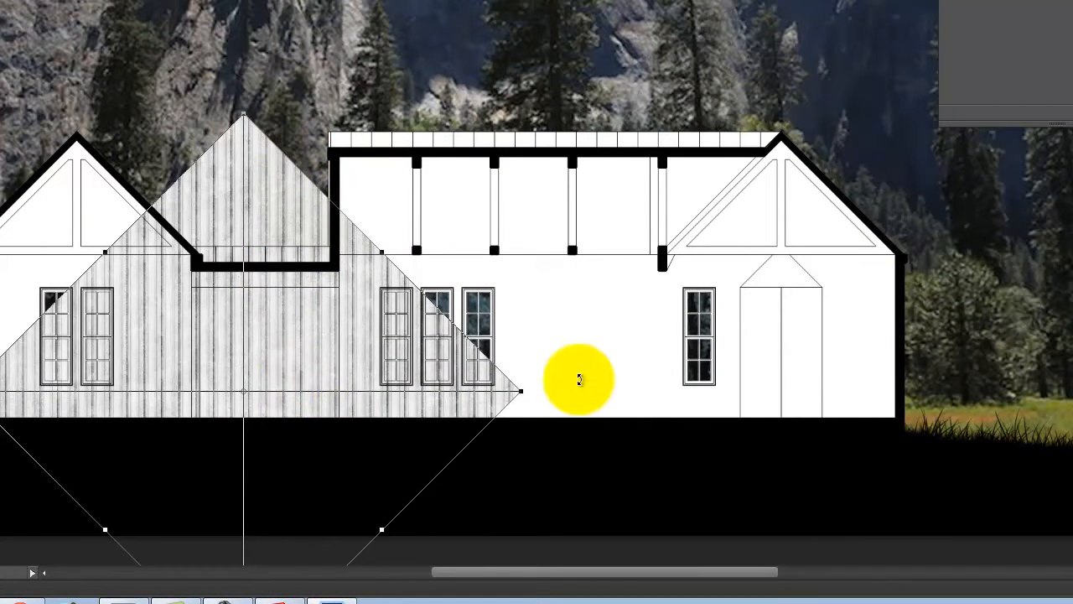
left_click_drag(522, 391, 315, 391)
mouse_move(157, 354)
left_mouse_down()
mouse_move(89, 256)
mouse_move(95, 245)
left_mouse_up()
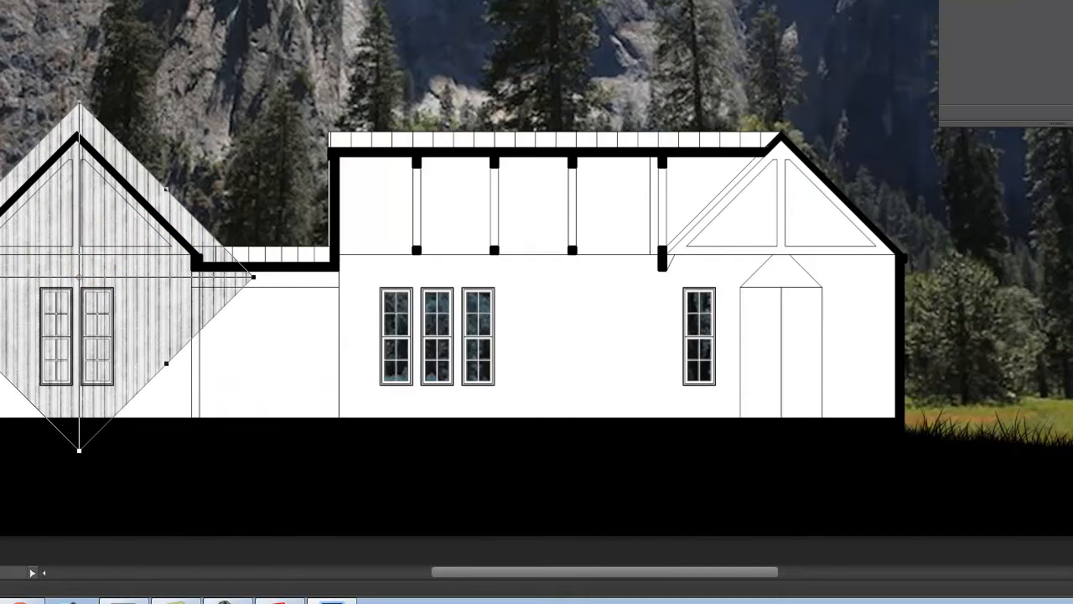
left_click(60, 98)
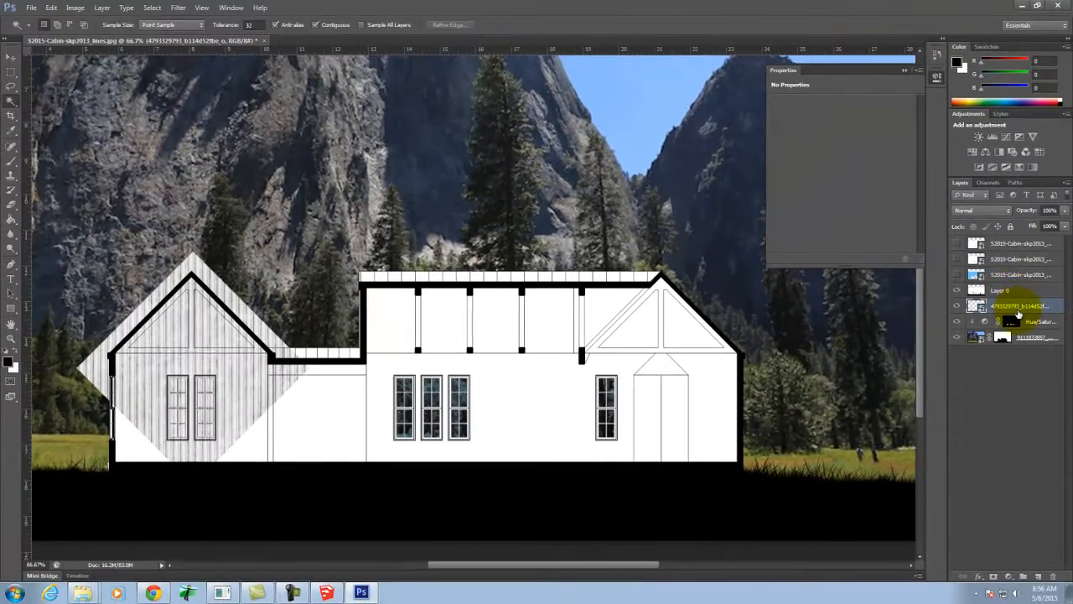
Step: Rasterize the placed texture layer and copy the texture within a rectangular marquee around the left gable
right_click(1019, 307)
left_click(944, 306)
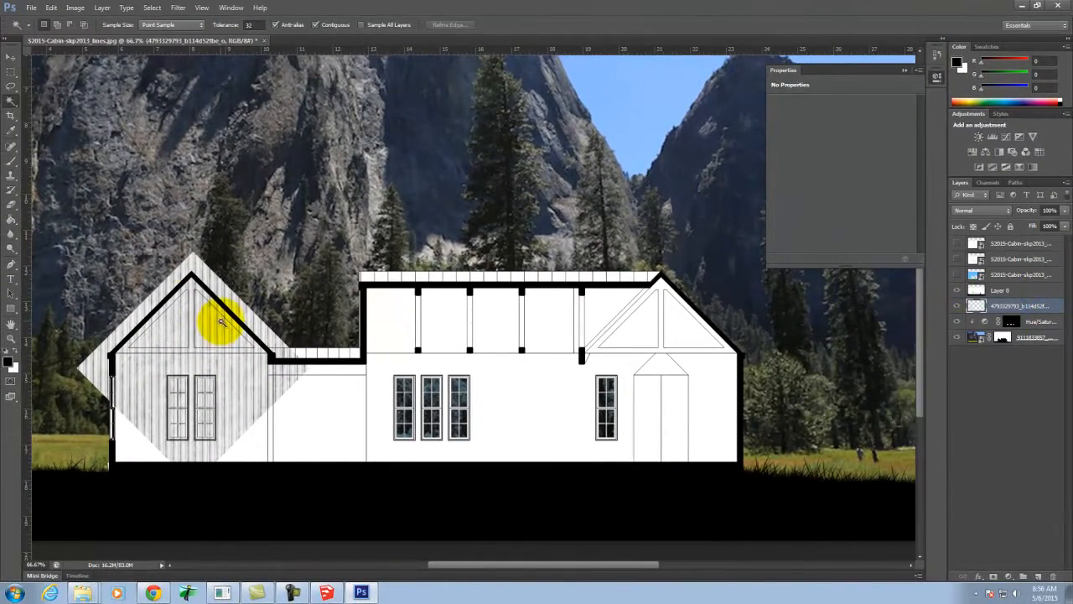
left_click(11, 74)
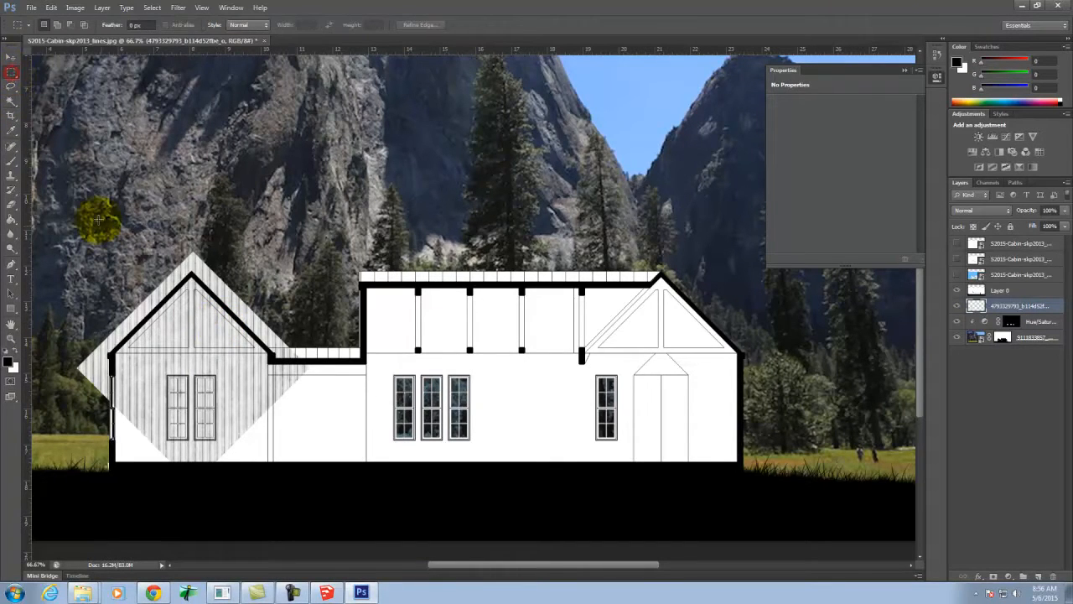
left_click_drag(258, 417, 349, 493)
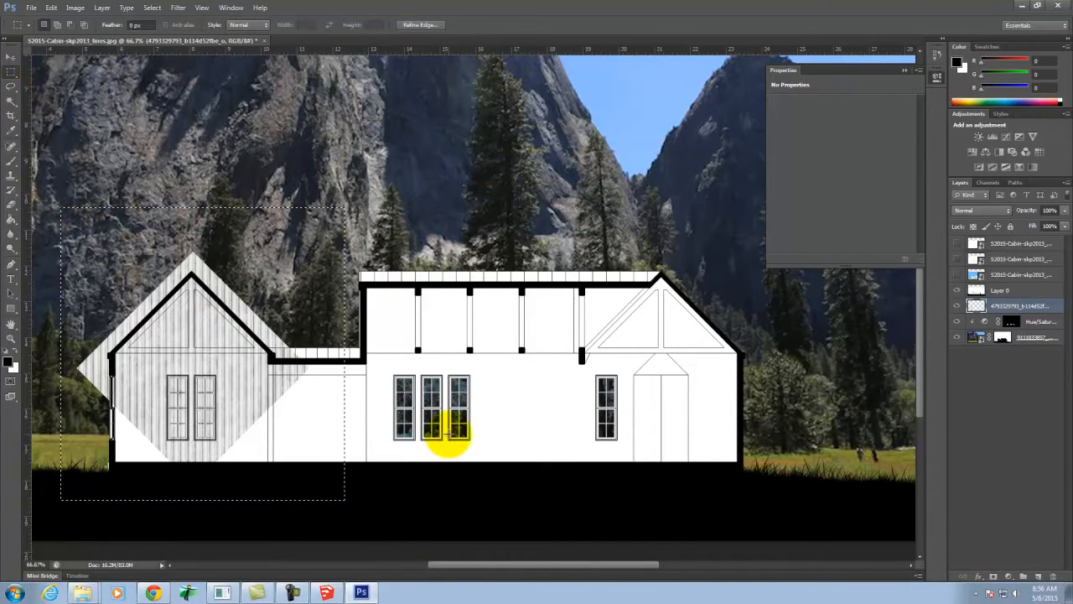
key("ctrl+c")
Step: Paste four copies of the texture and arrange them side by side as one larger diamond over the taller right part of the cabin
key("ctrl+v")
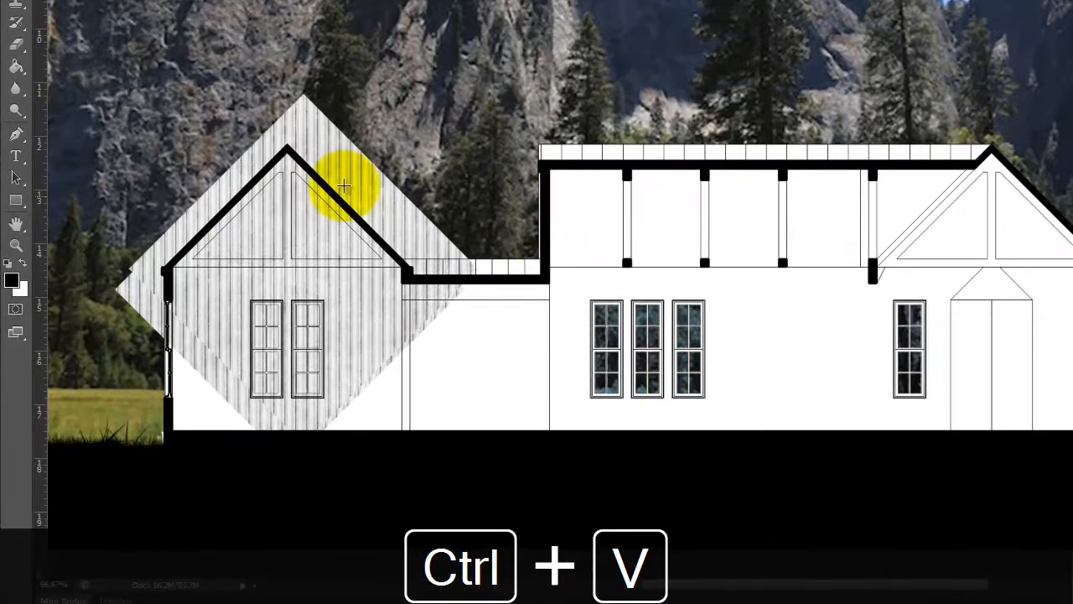
left_click_drag(470, 258, 706, 152)
key("ctrl+v")
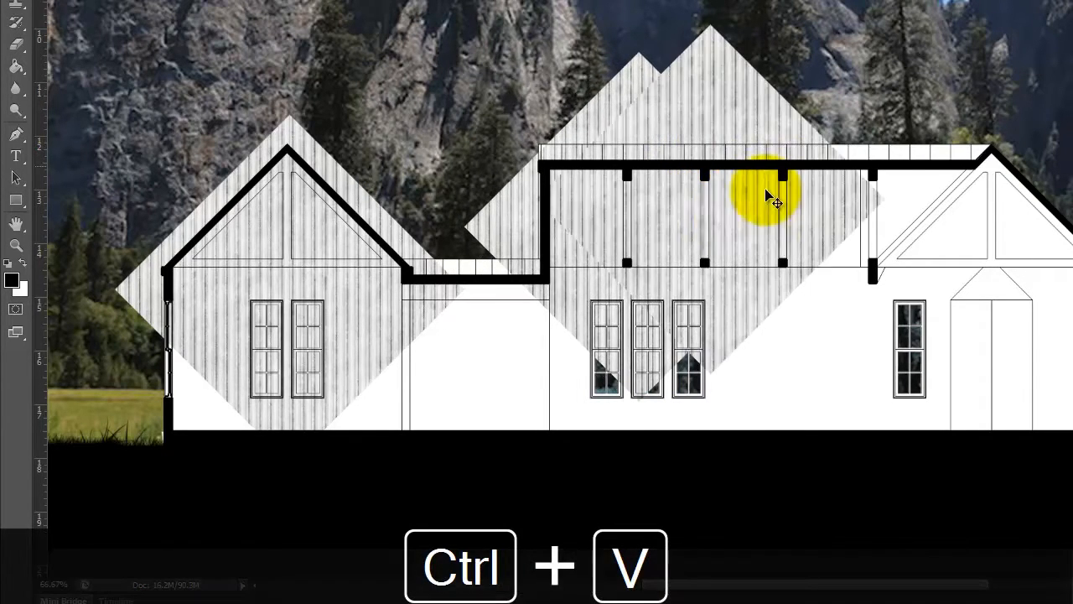
left_click_drag(732, 227, 837, 80)
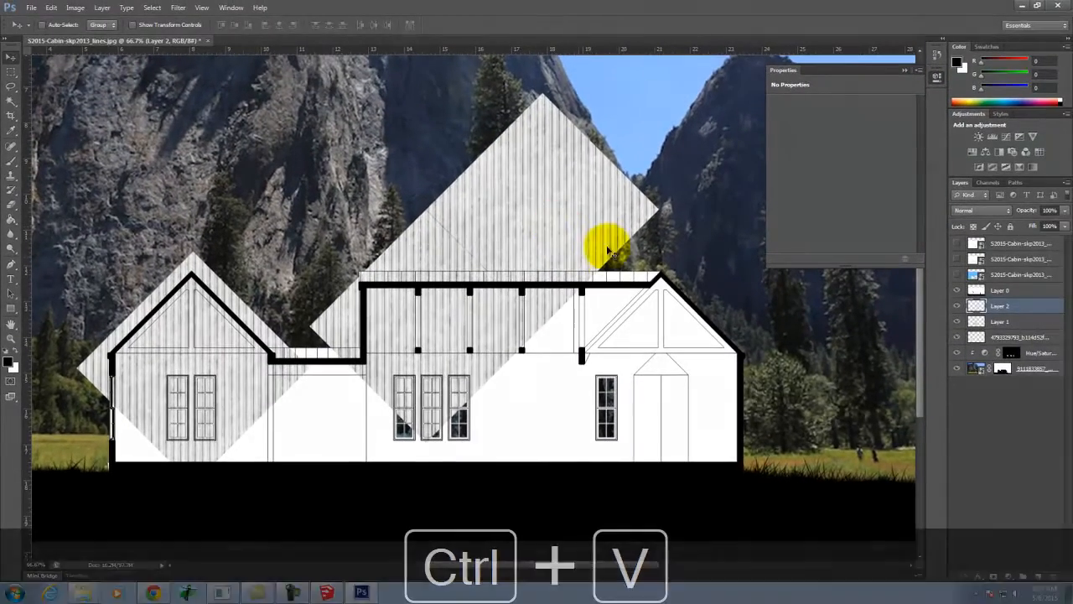
key("ctrl+v")
left_click_drag(595, 347, 681, 348)
key("ctrl+v")
left_click_drag(460, 319, 528, 458)
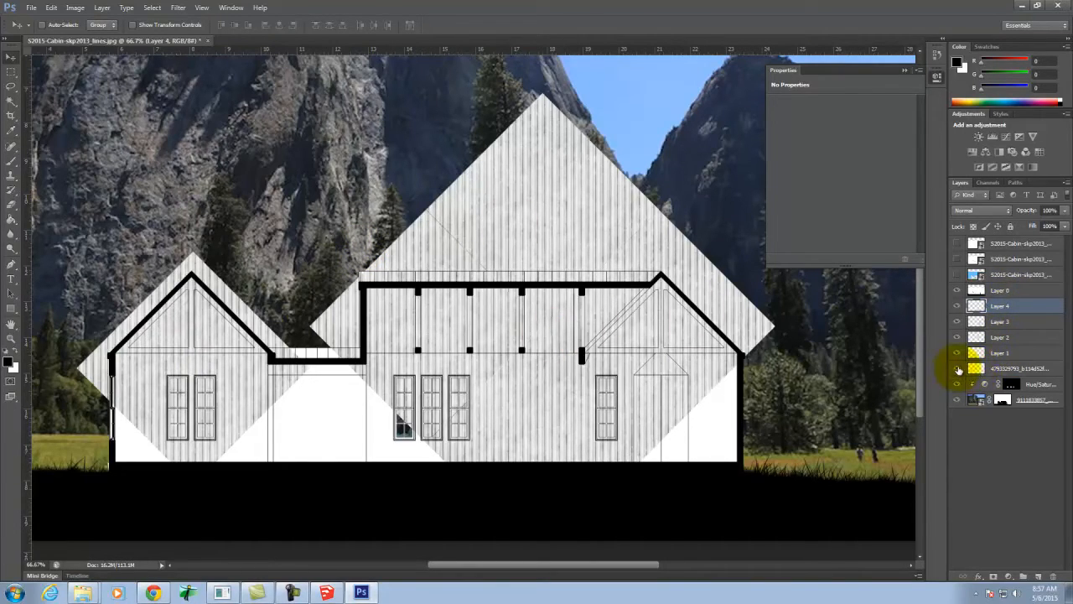
Step: Hide the mountain photo, its Hue/Saturation adjustment and Layer 0, merge the visible texture layers into one, and show Layer 0 again
left_click(958, 403)
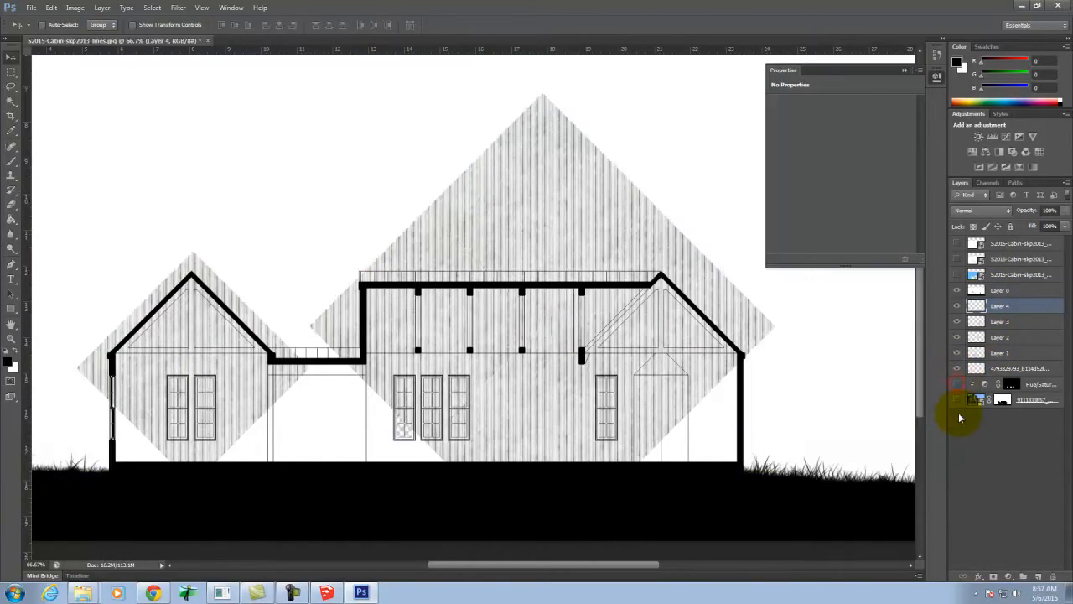
left_click(957, 369)
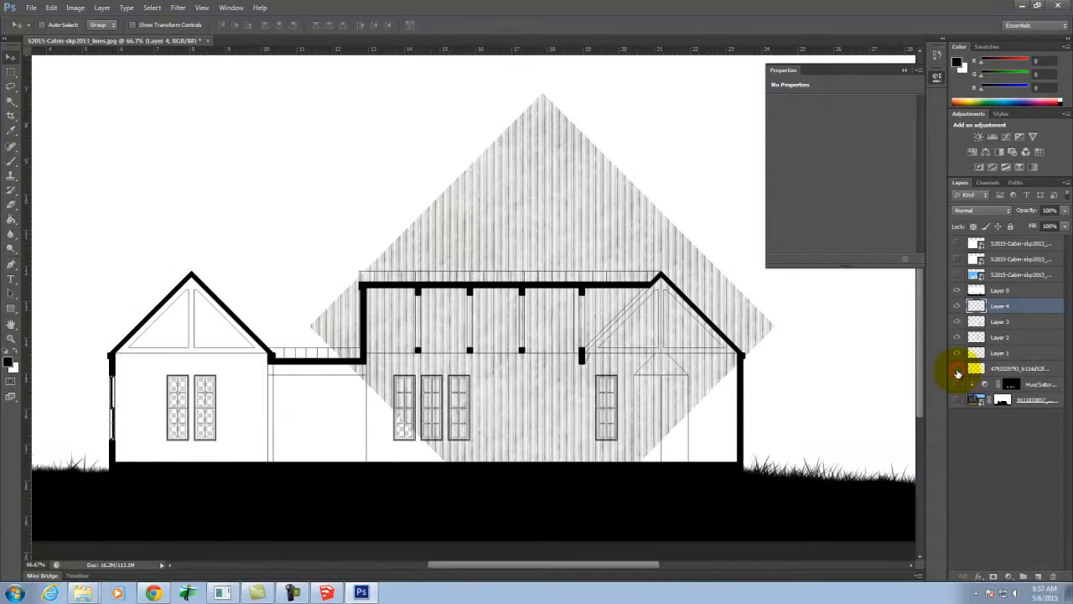
left_click(958, 370)
left_click(955, 291)
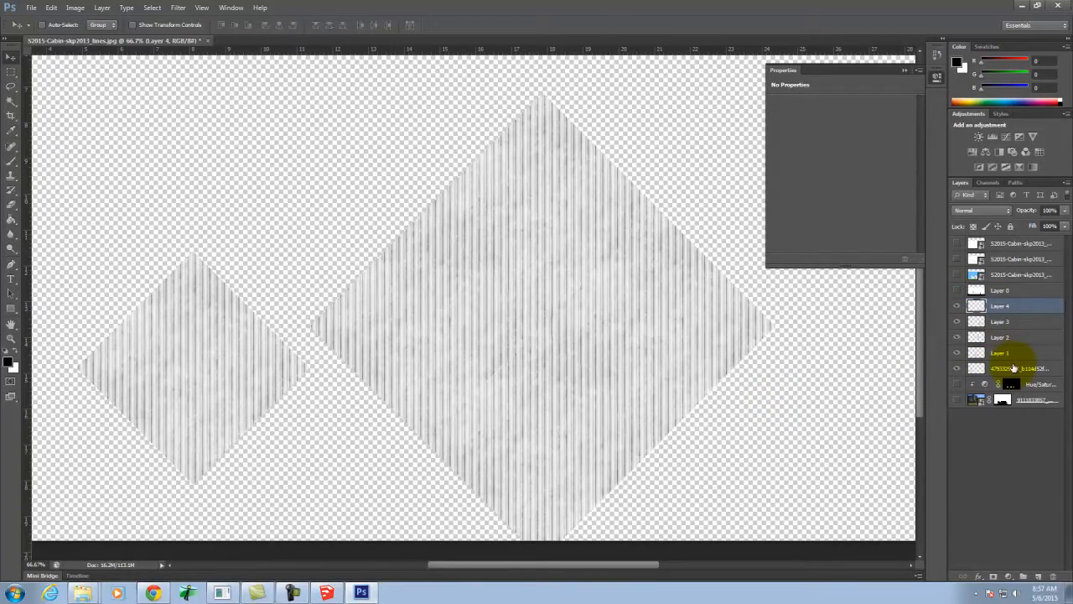
left_click(103, 9)
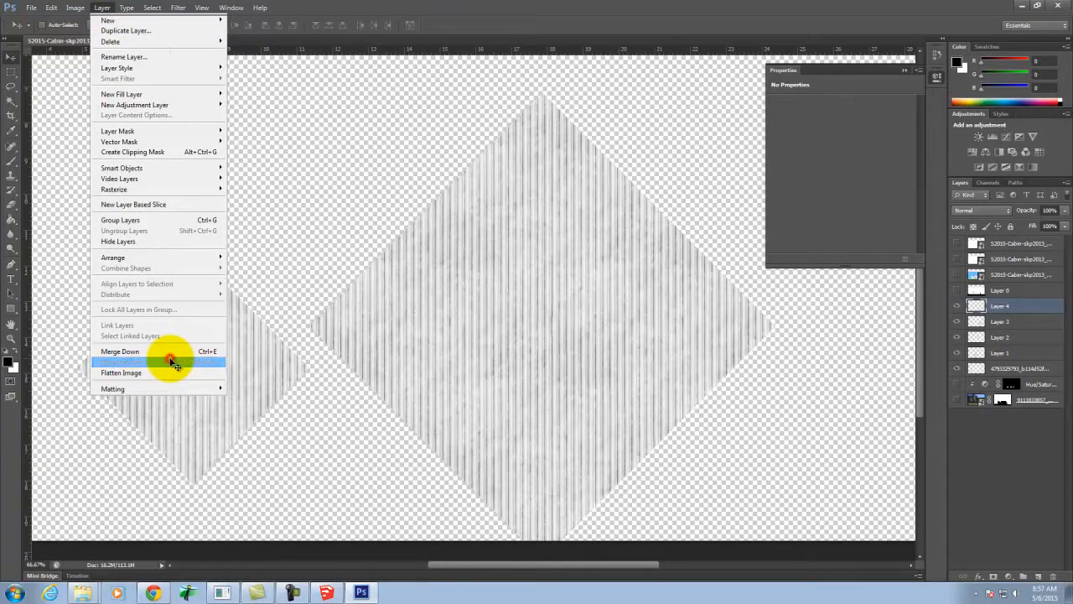
left_click(171, 362)
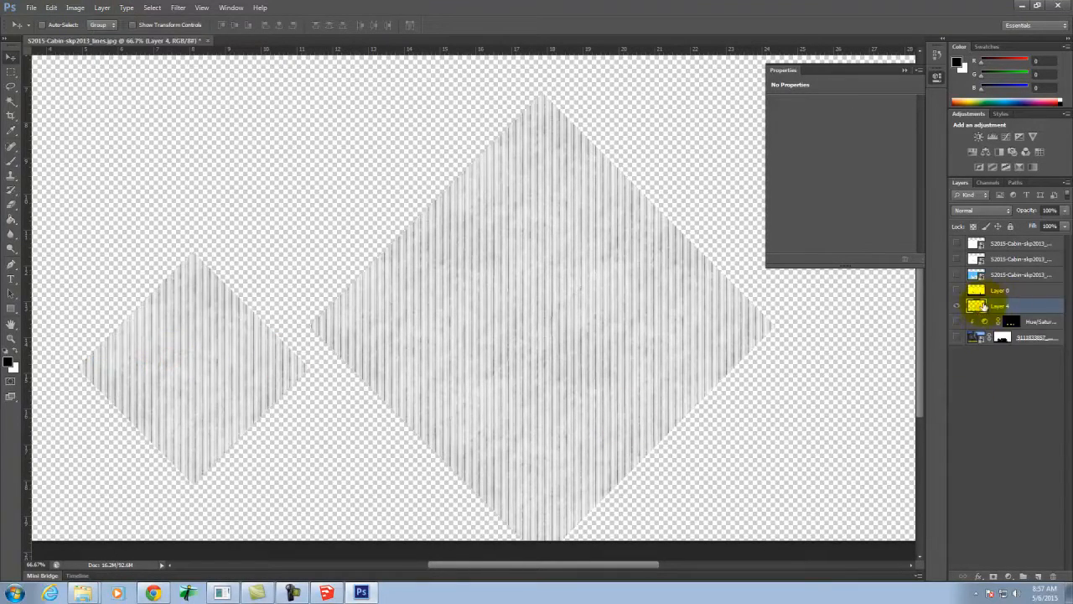
left_click(958, 290)
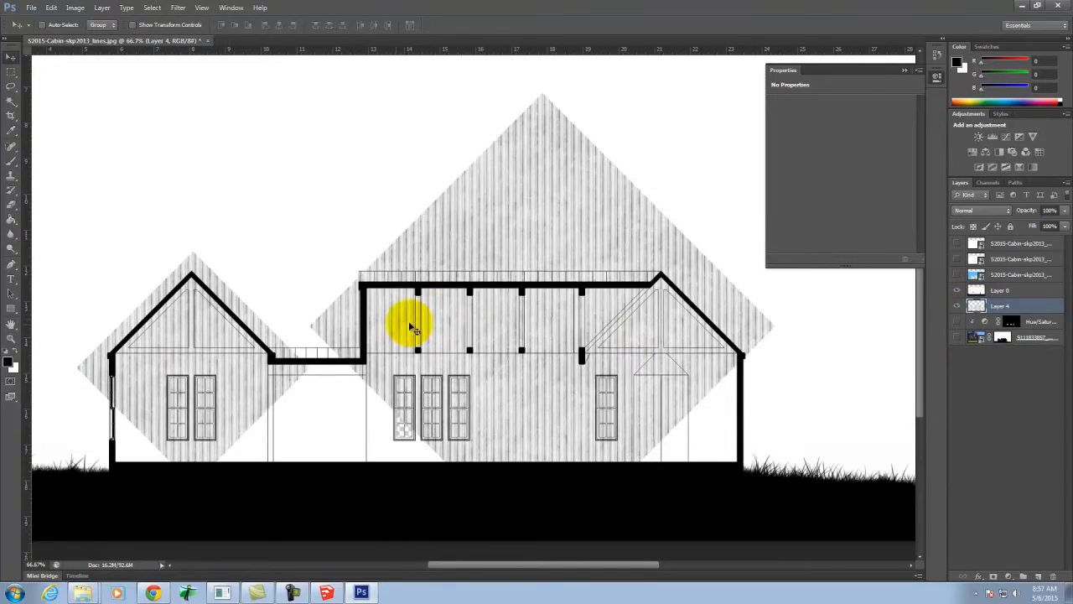
Step: Select the triangular gable panels and the upper wall panels between the posts on Layer 0 with the Magic Wand
left_click(12, 101)
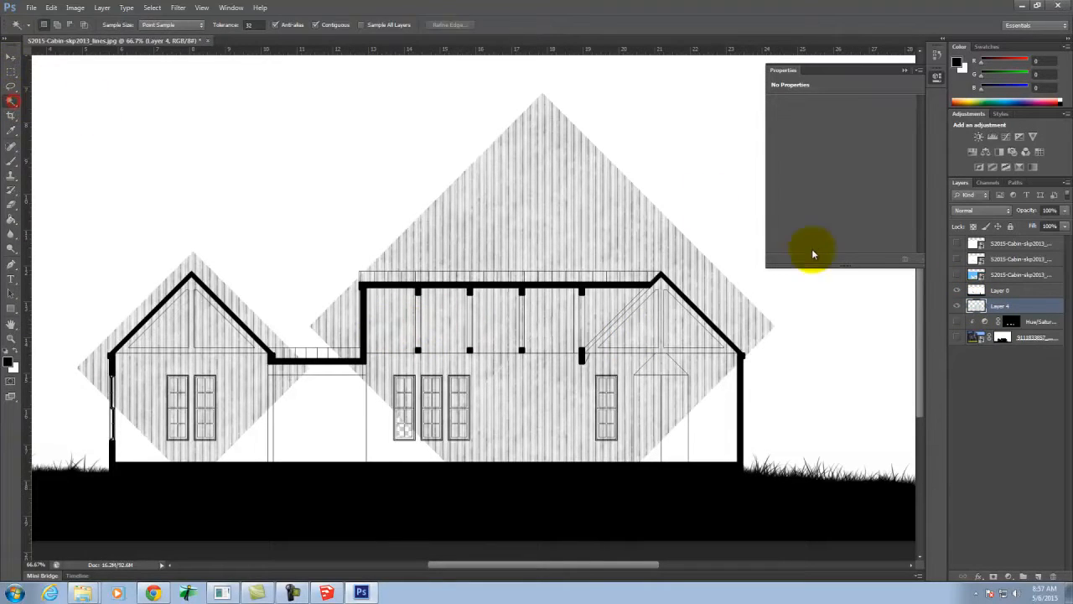
left_click(1010, 290)
left_click(173, 335)
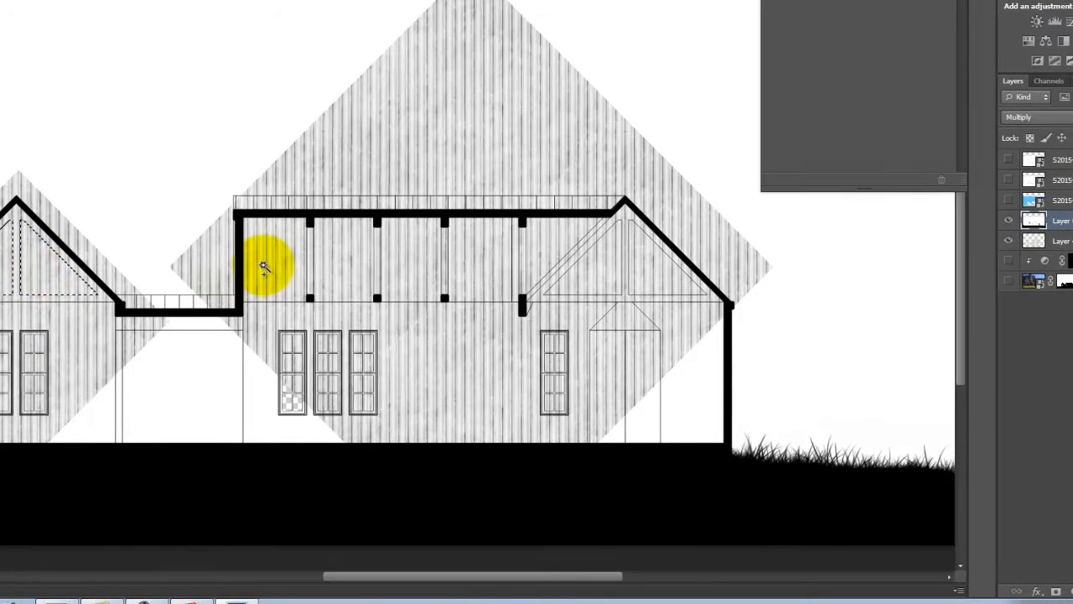
left_click(477, 257)
key("ctrl+equal")
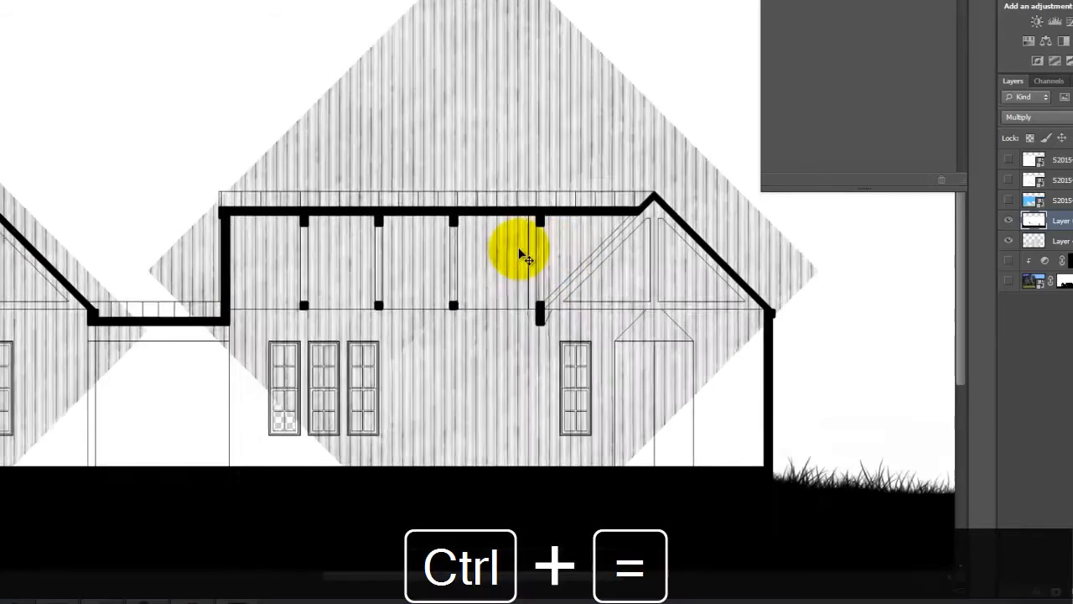
key("ctrl+equal")
key("space")
left_click_drag(644, 181, 191, 147)
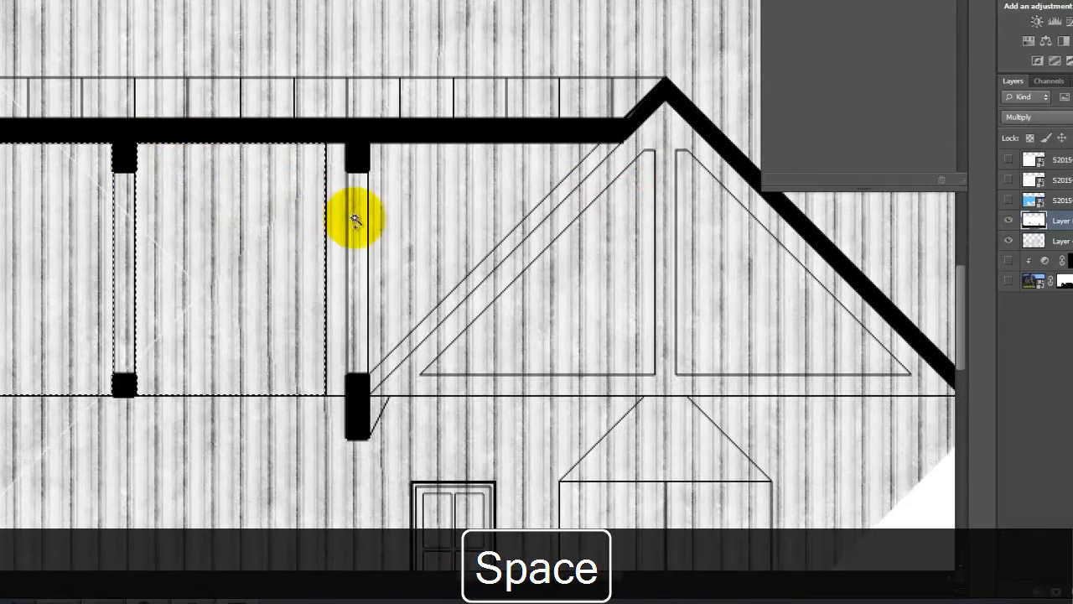
left_click(575, 283)
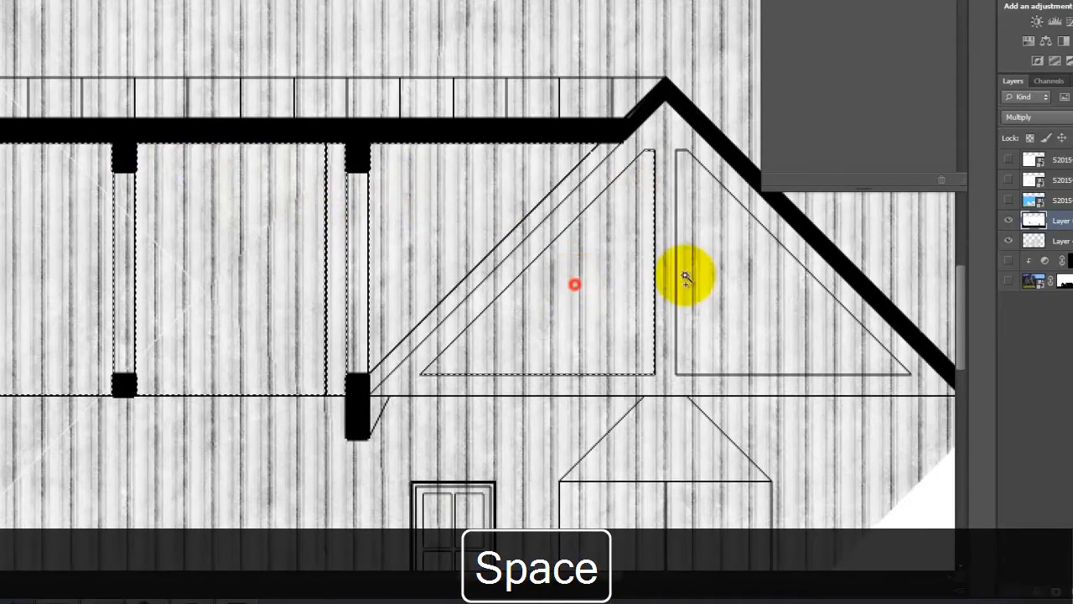
left_click(735, 280)
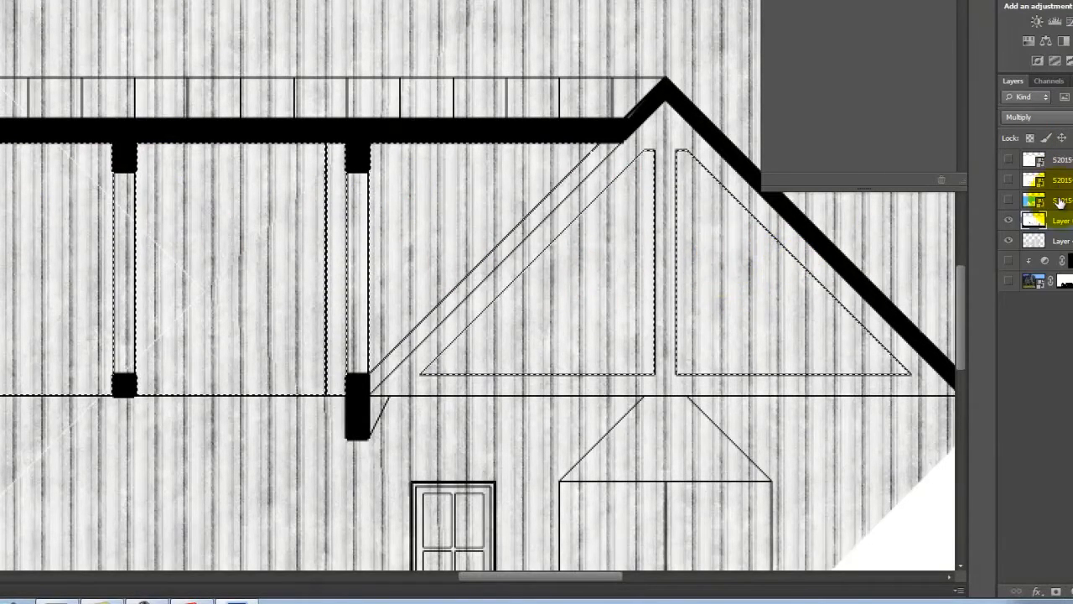
Step: Add a layer mask to the merged board texture layer, Layer 4, from the selected gable and upper wall panels
left_click(1055, 241)
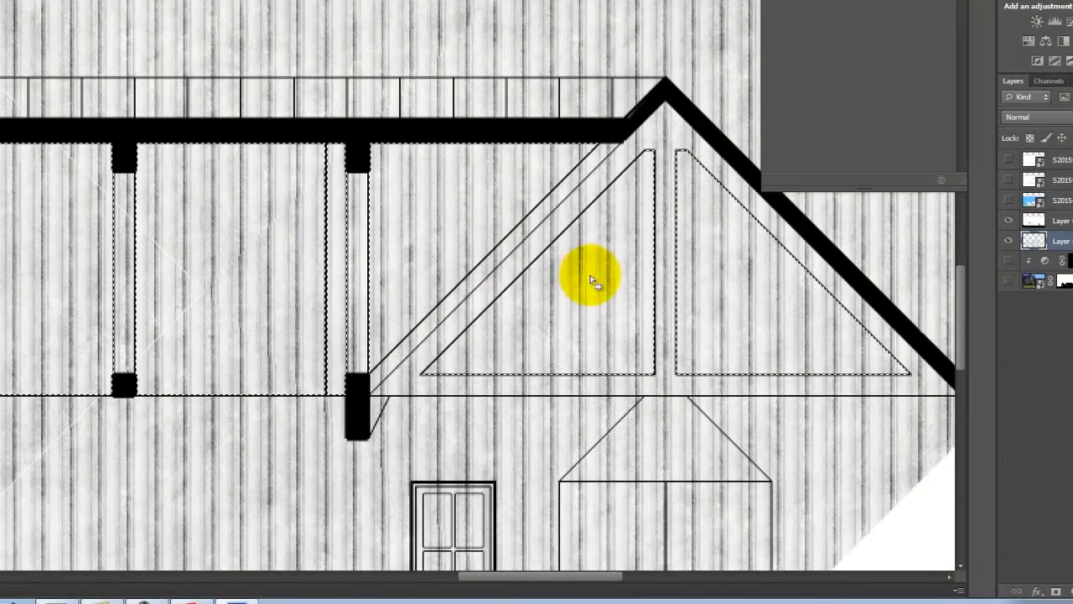
left_click(1055, 592)
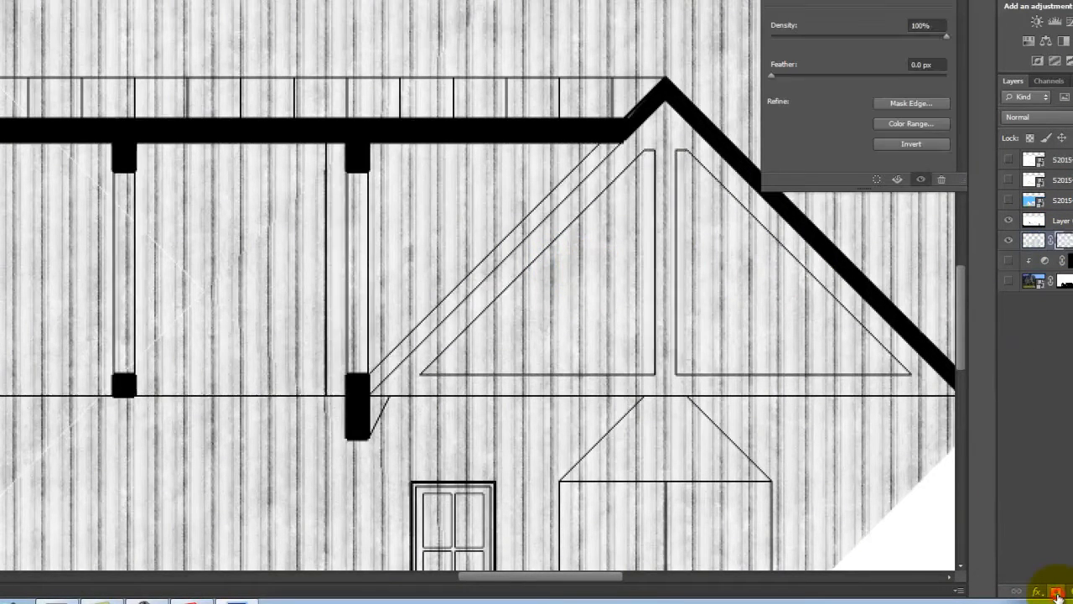
key("ctrl+minus")
key("ctrl+minus")
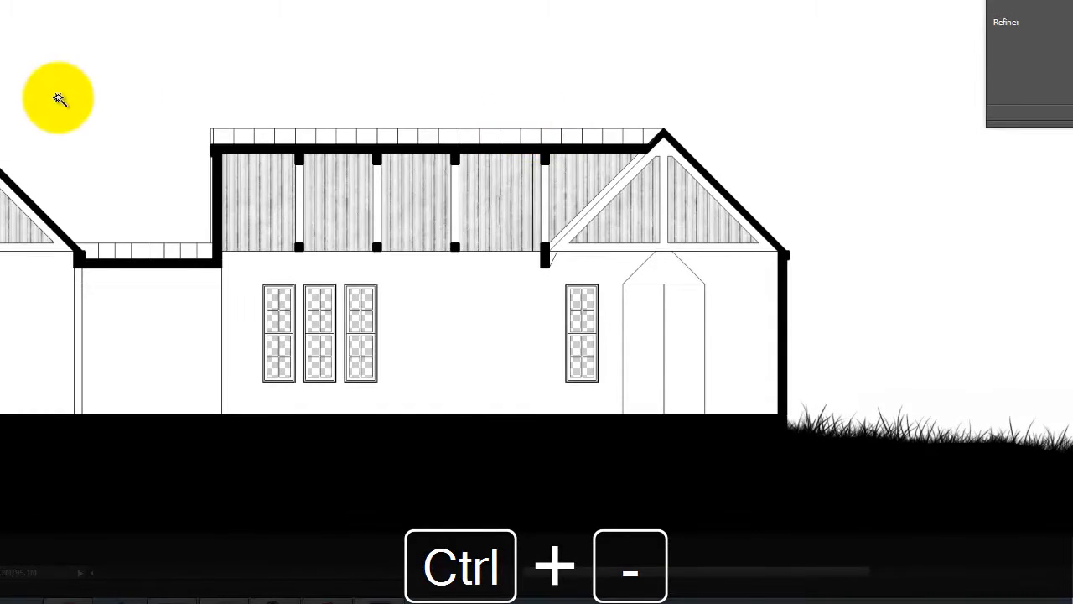
key("space")
left_click_drag(59, 99, 242, 93)
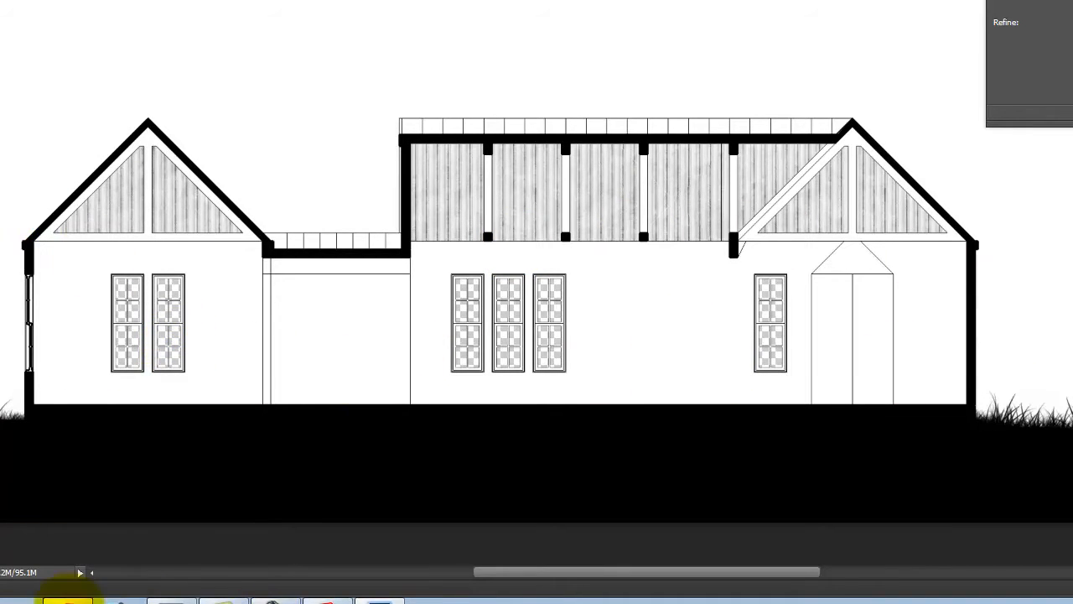
Step: Switch to the Flickr page in Chrome and look through the "whitewashed texture" search results for another wall texture
left_click(66, 601)
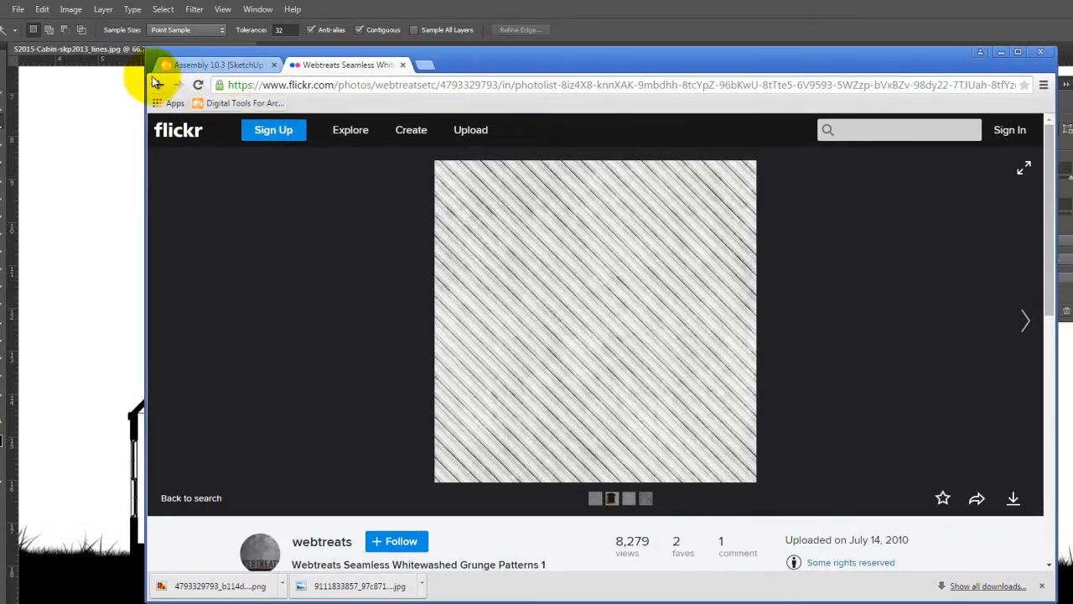
left_click(159, 85)
scroll(771, 354, "down", 5)
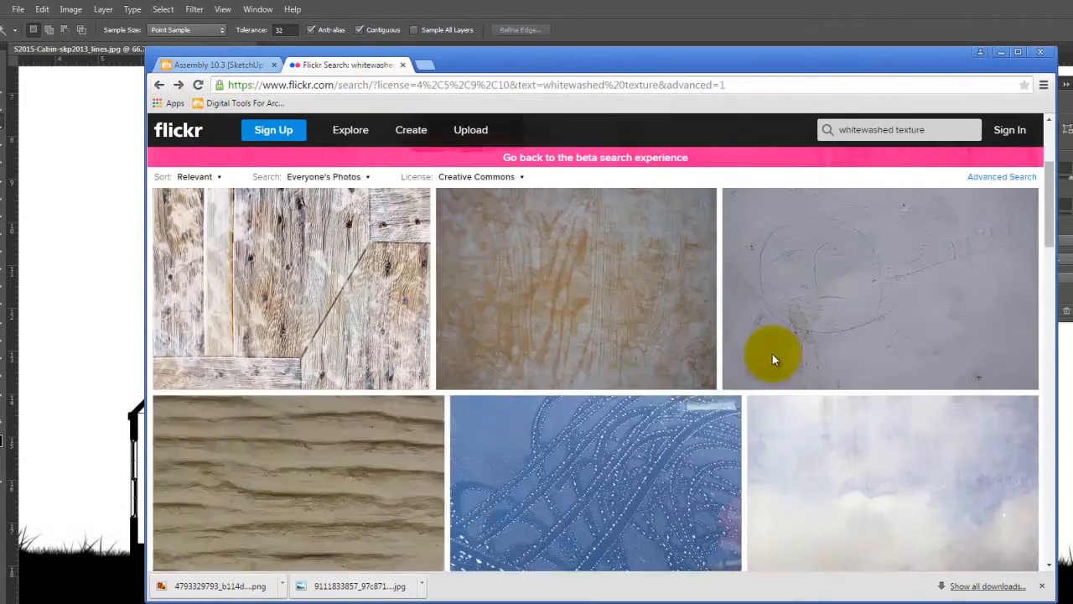
scroll(772, 354, "down", 10)
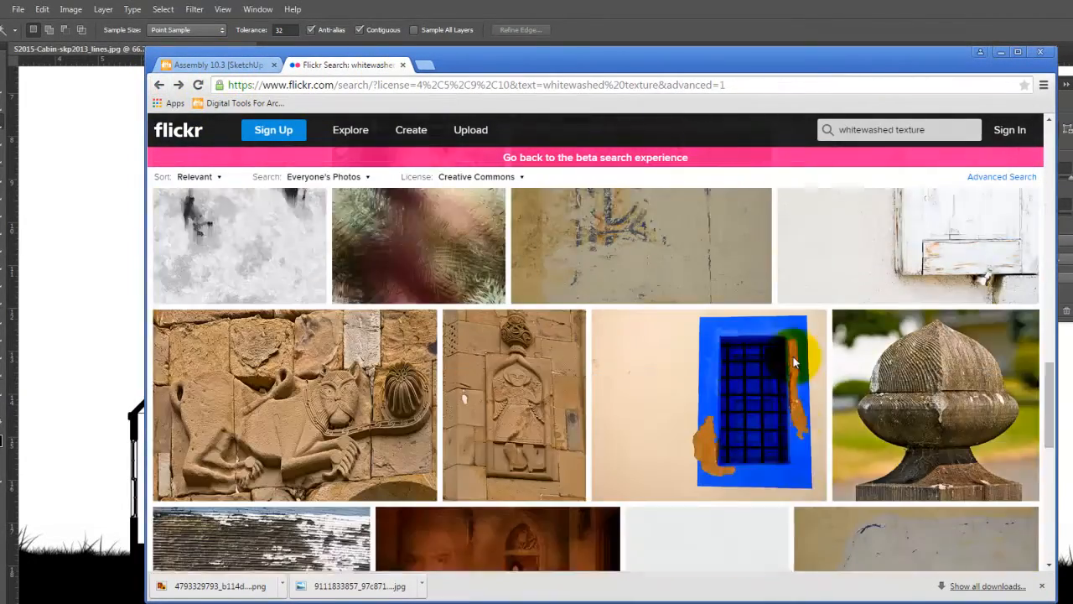
scroll(793, 357, "down", 3)
scroll(793, 356, "up", 7)
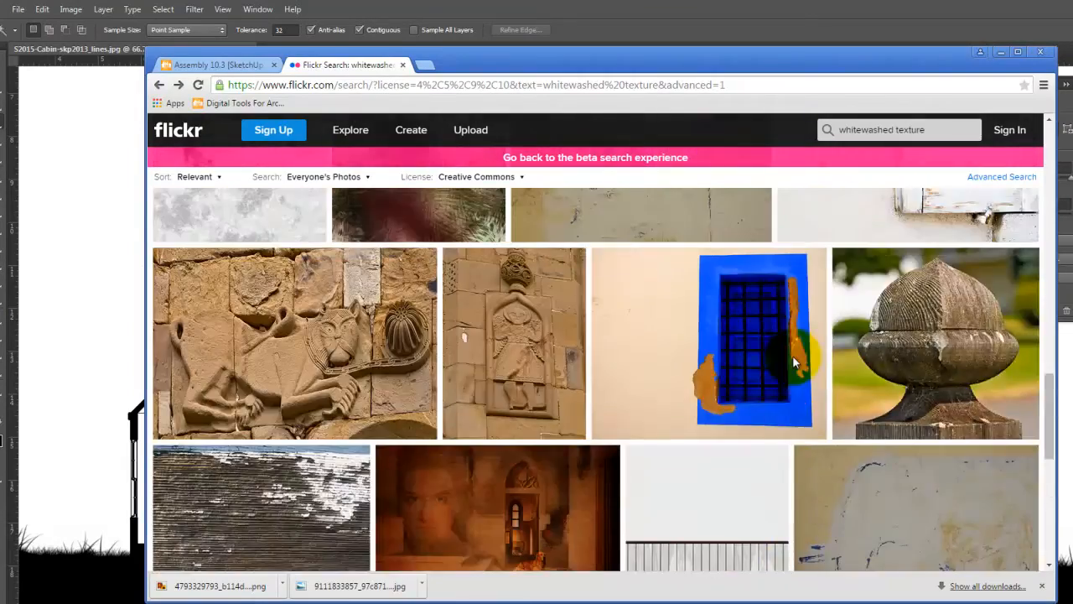
scroll(793, 356, "up", 10)
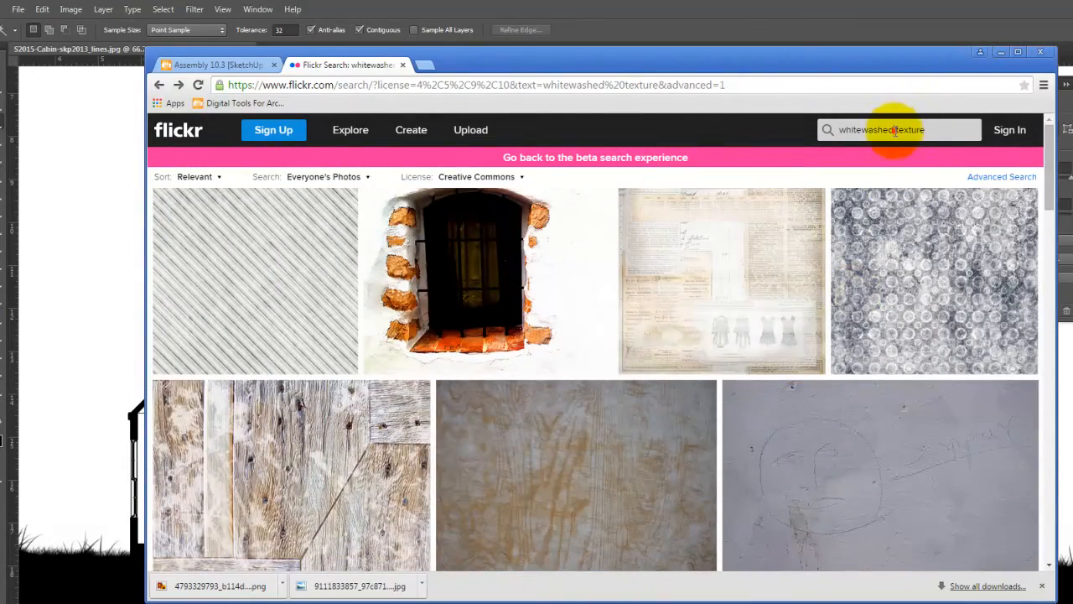
Step: Search Flickr for "wood texture" and look through the results for a vertical board pattern
left_click_drag(895, 130, 967, 130)
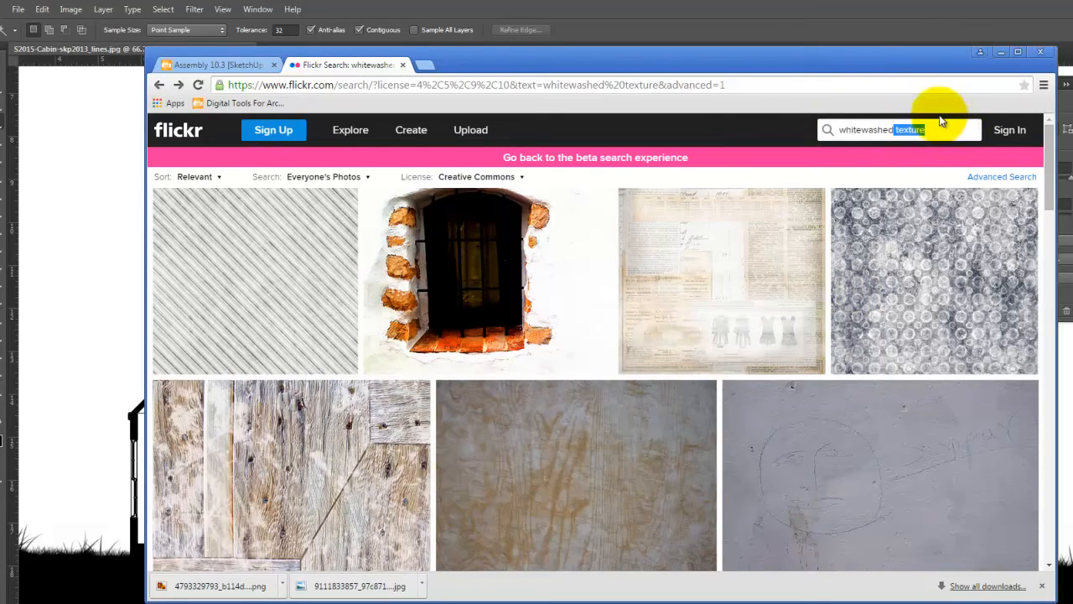
key("ctrl+a")
type("wood texture")
key("Return")
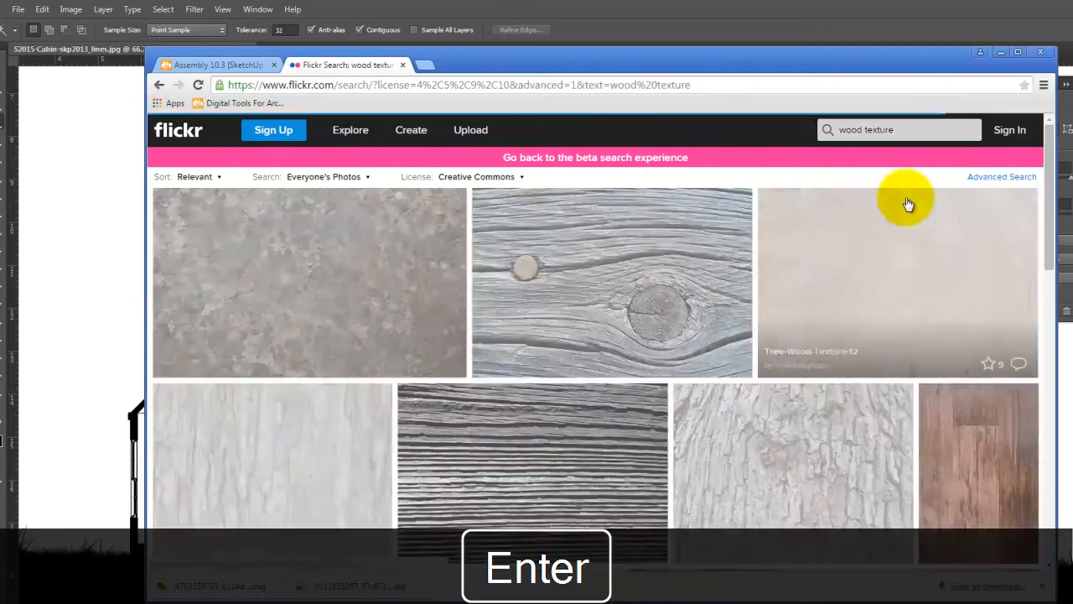
scroll(905, 197, "down", 5)
scroll(918, 216, "down", 8)
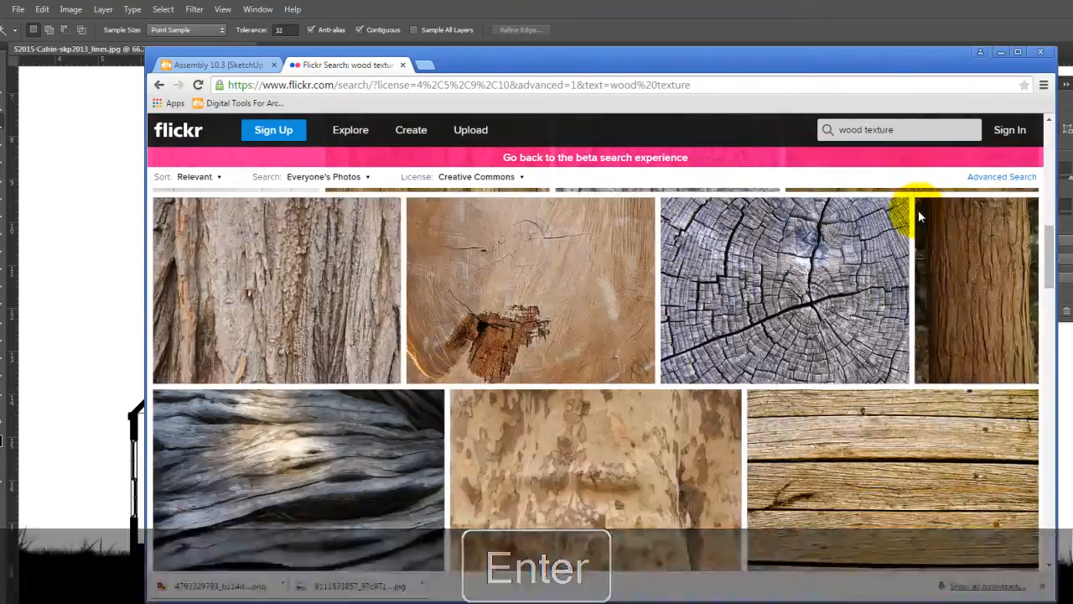
scroll(919, 219, "up", 3)
scroll(919, 220, "down", 8)
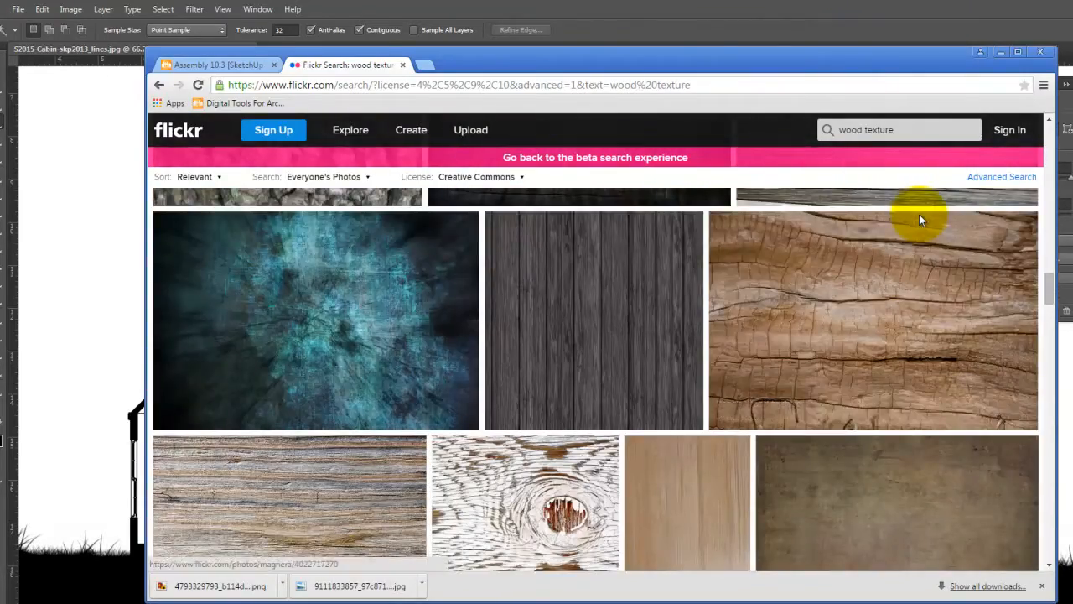
scroll(919, 216, "down", 3)
scroll(919, 216, "up", 3)
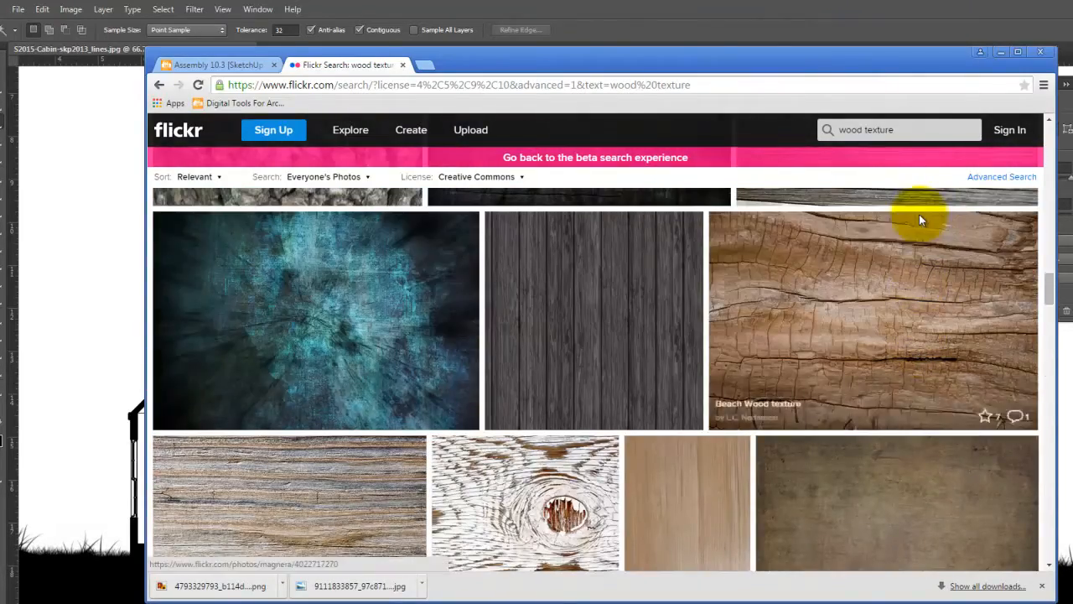
Step: Open the dark vertical wood plank texture by webtreats and download it at the original 1024 × 1024 size
left_click(568, 336)
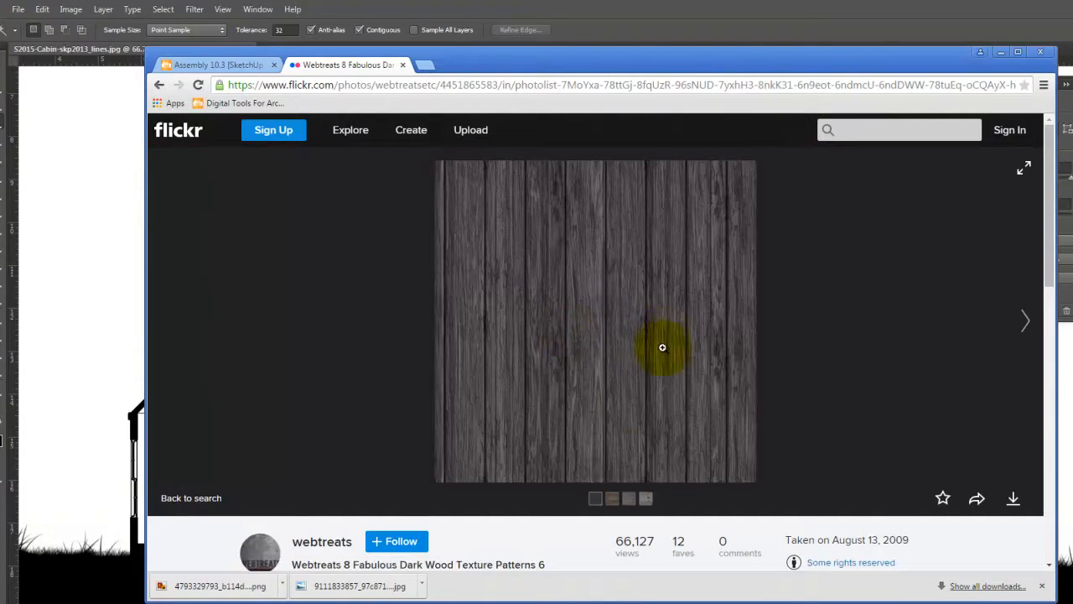
left_click(1012, 500)
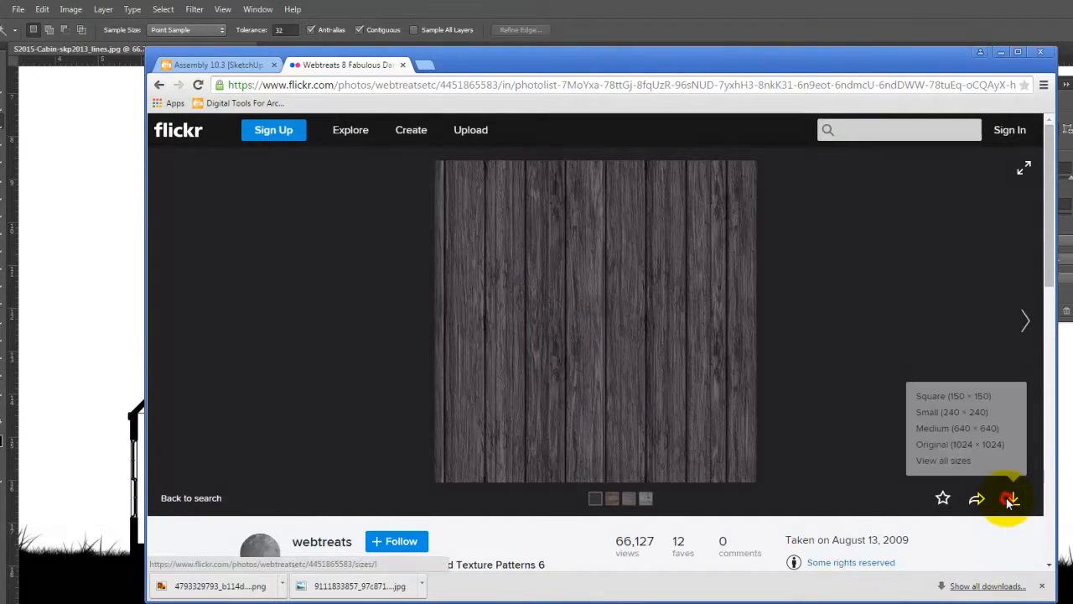
left_click(963, 451)
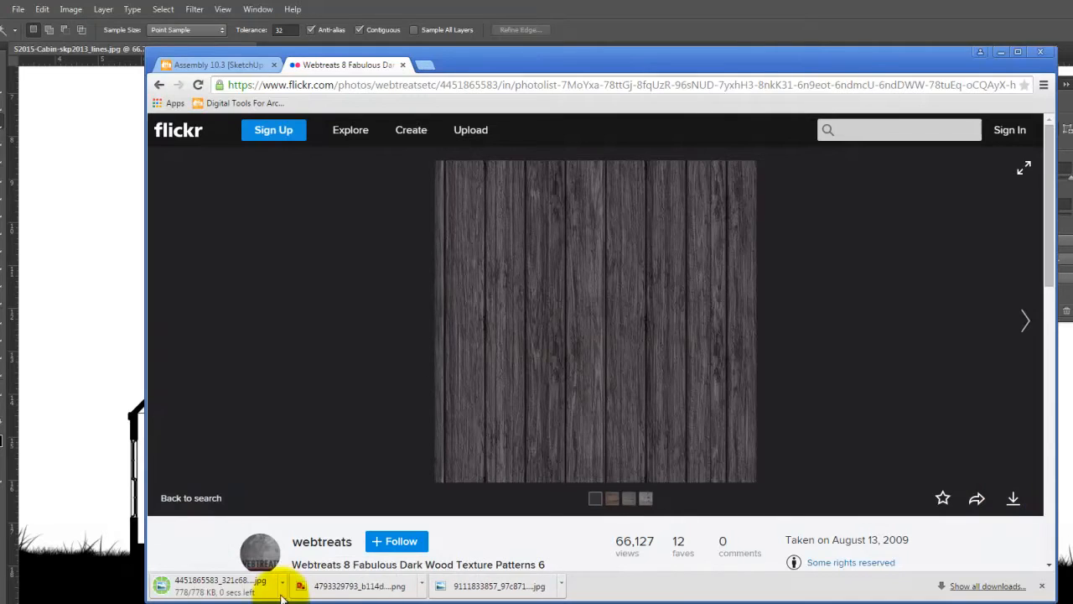
left_click(394, 602)
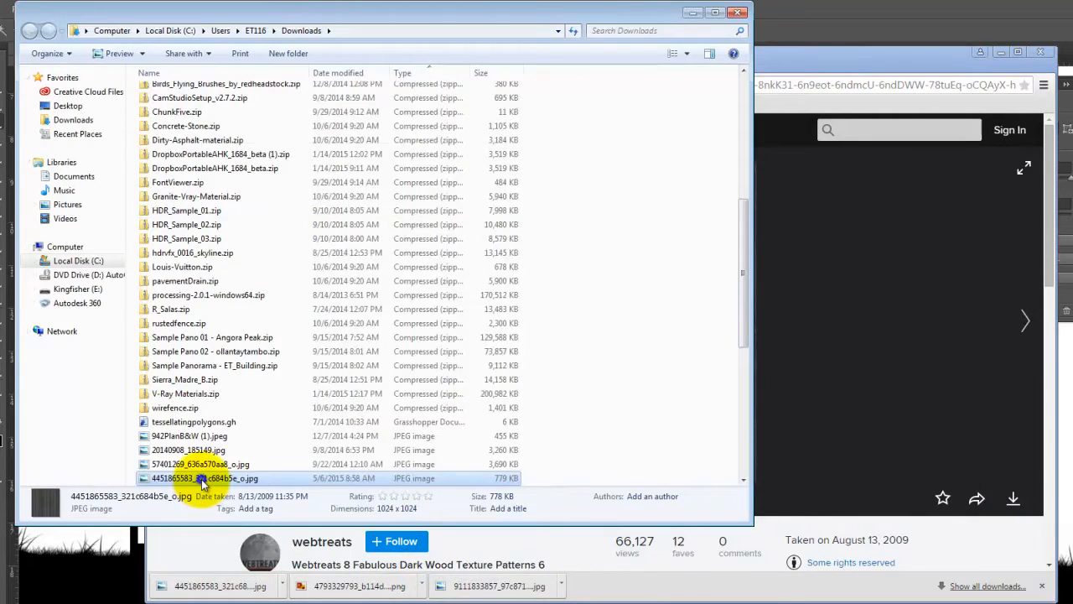
right_click(201, 478)
left_click(245, 406)
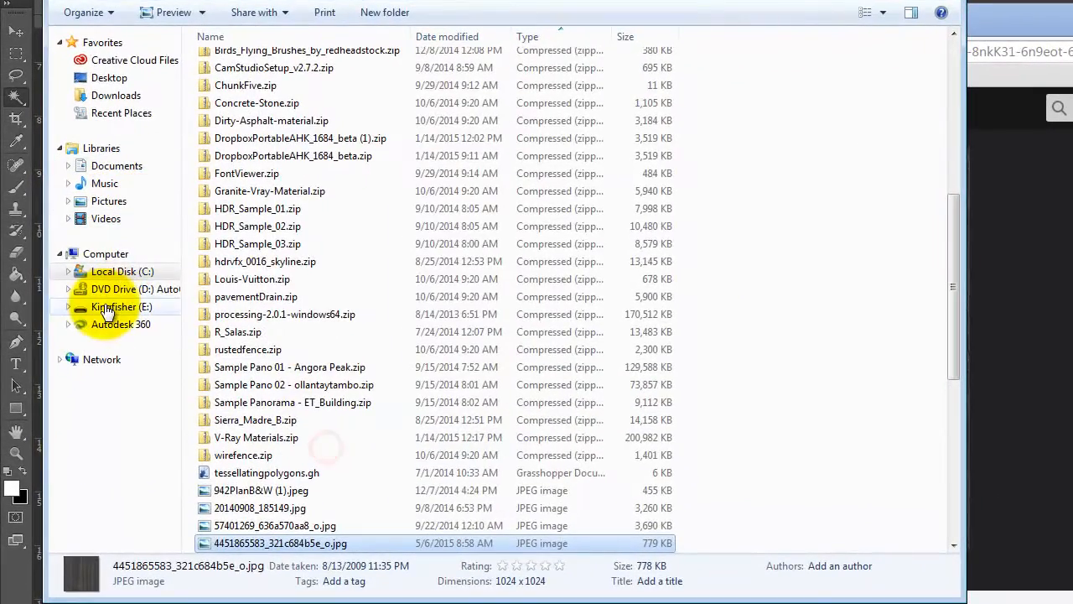
Step: Paste the copied texture file into Dropbox\DVC\A135\A135 Exercises\Ex129\S2015 on the Kingfisher (E:) drive and return to Photoshop
left_click(109, 307)
double_click(233, 142)
double_click(242, 78)
double_click(231, 63)
double_click(234, 63)
double_click(238, 400)
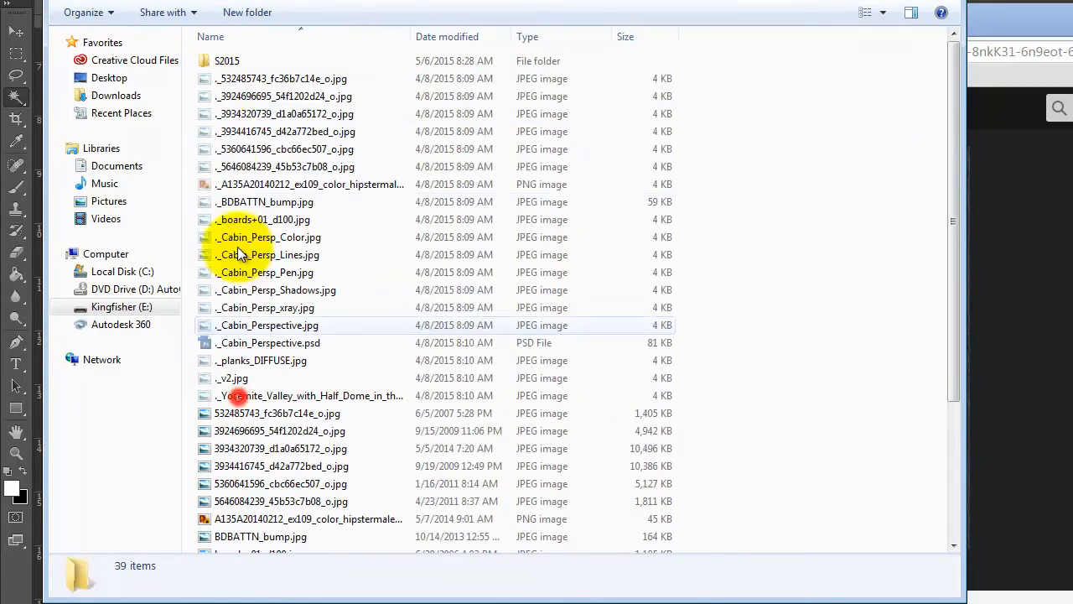
double_click(225, 61)
right_click(300, 247)
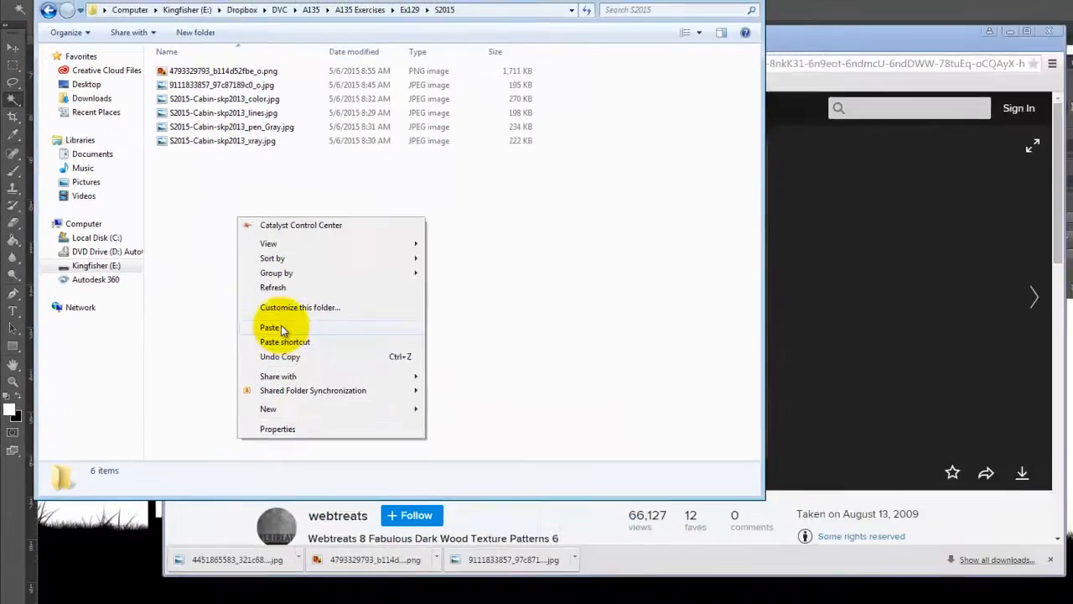
left_click(337, 383)
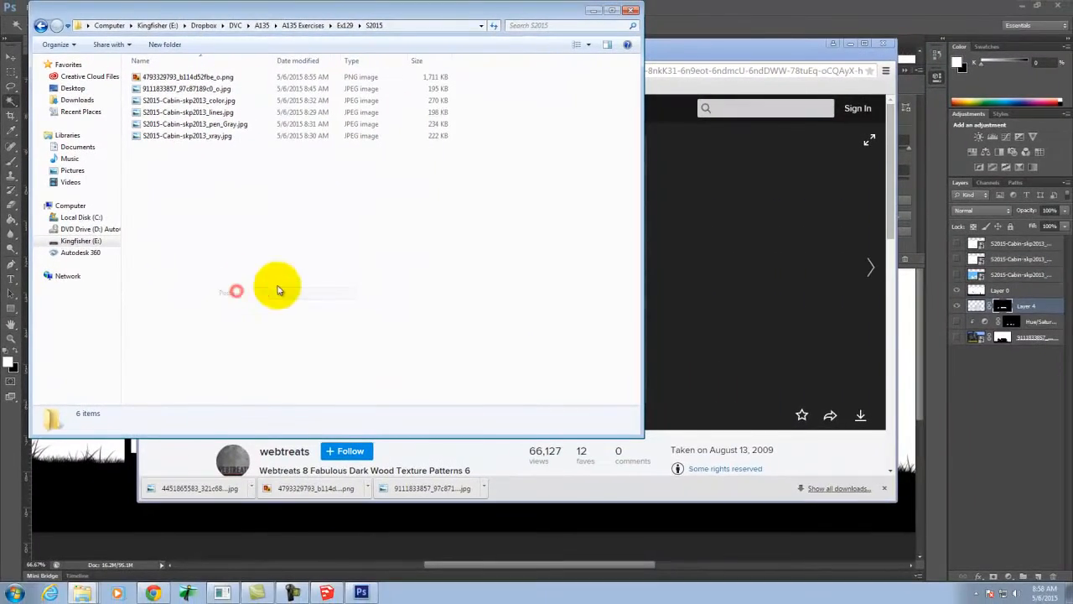
left_click(797, 8)
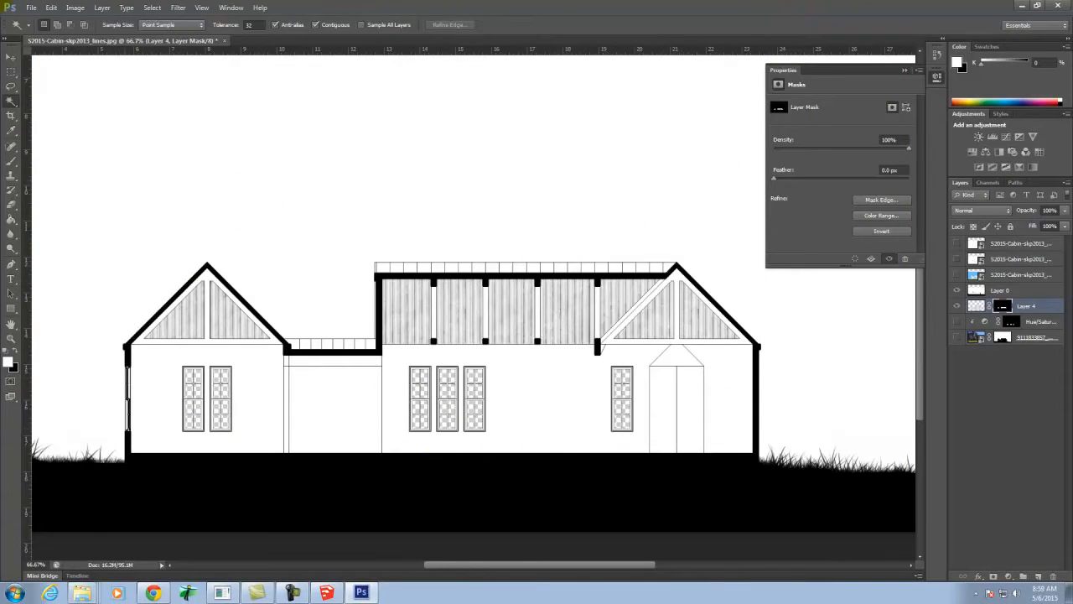
left_click(35, 9)
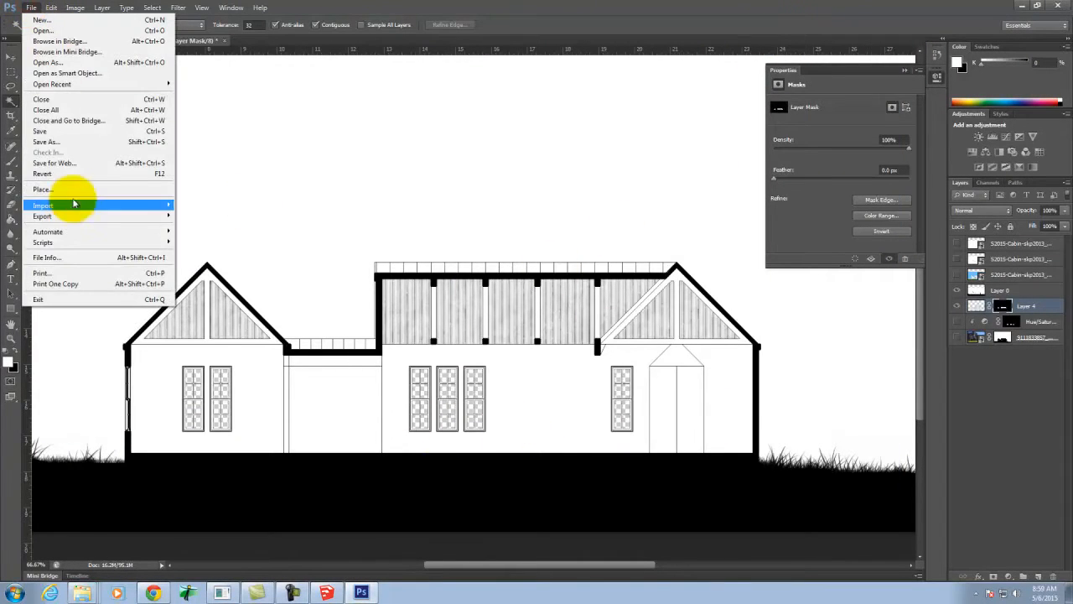
left_click(156, 179)
left_click(482, 129)
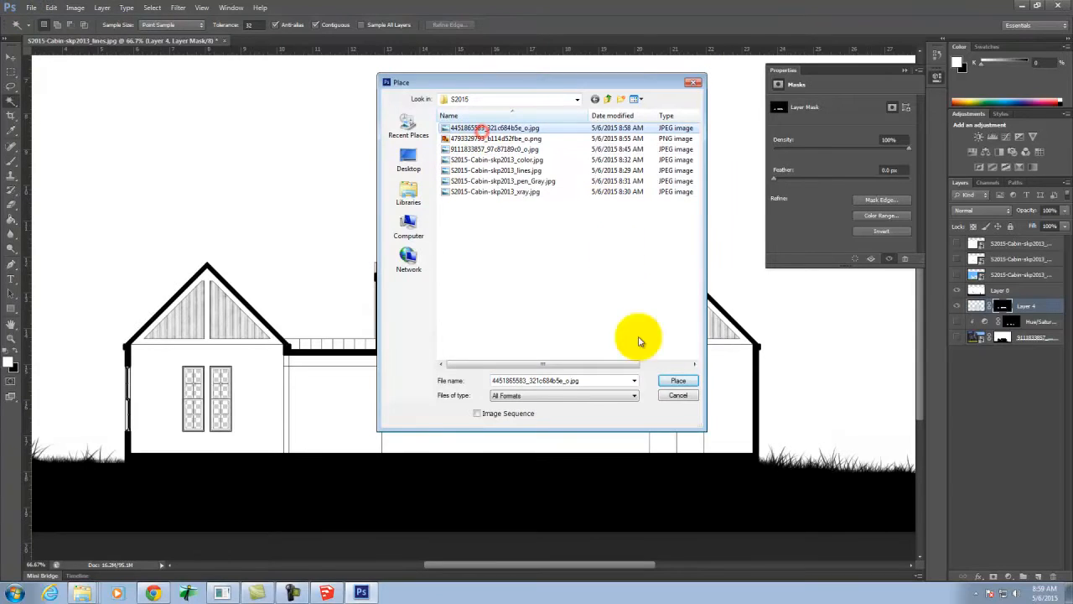
left_click(677, 381)
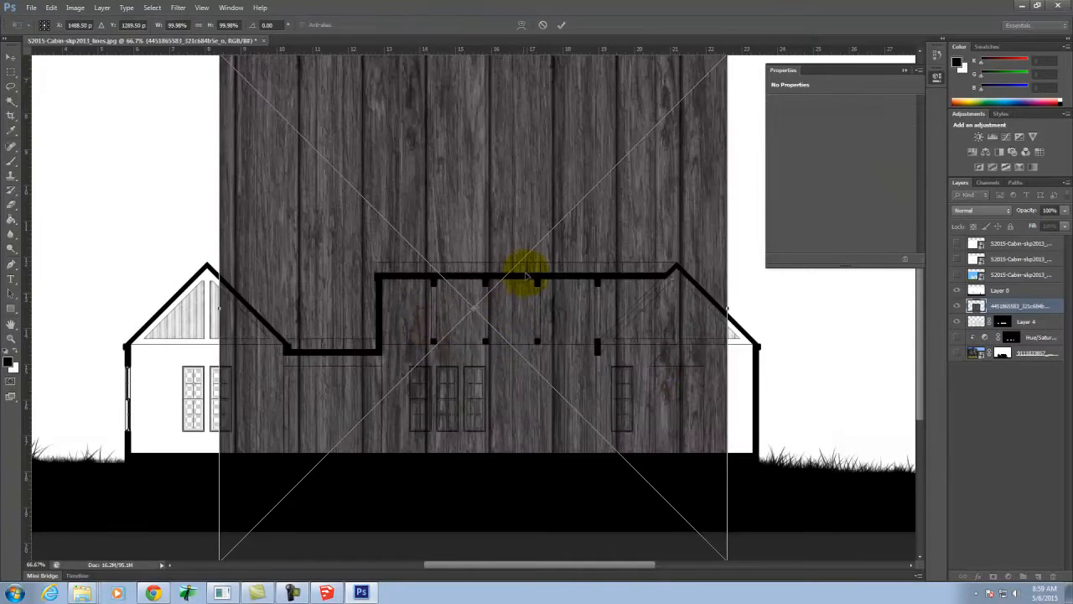
Step: Scale the placed wood texture proportionally to about 15% and position it at the upper outer corner of the leftmost room's wall
scroll(627, 373, "down", 2)
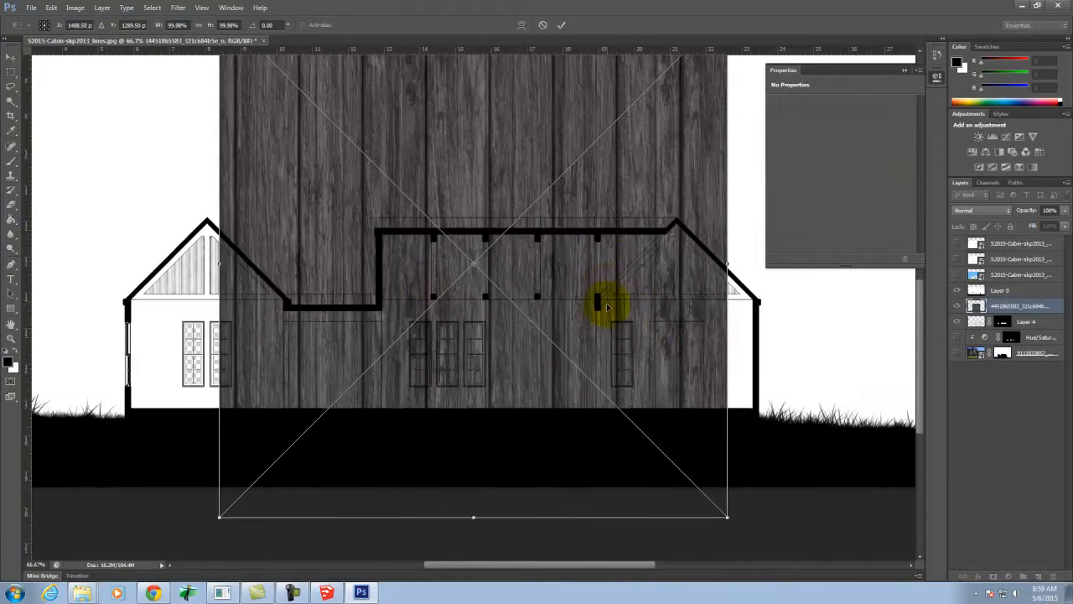
left_click_drag(727, 509, 307, 199)
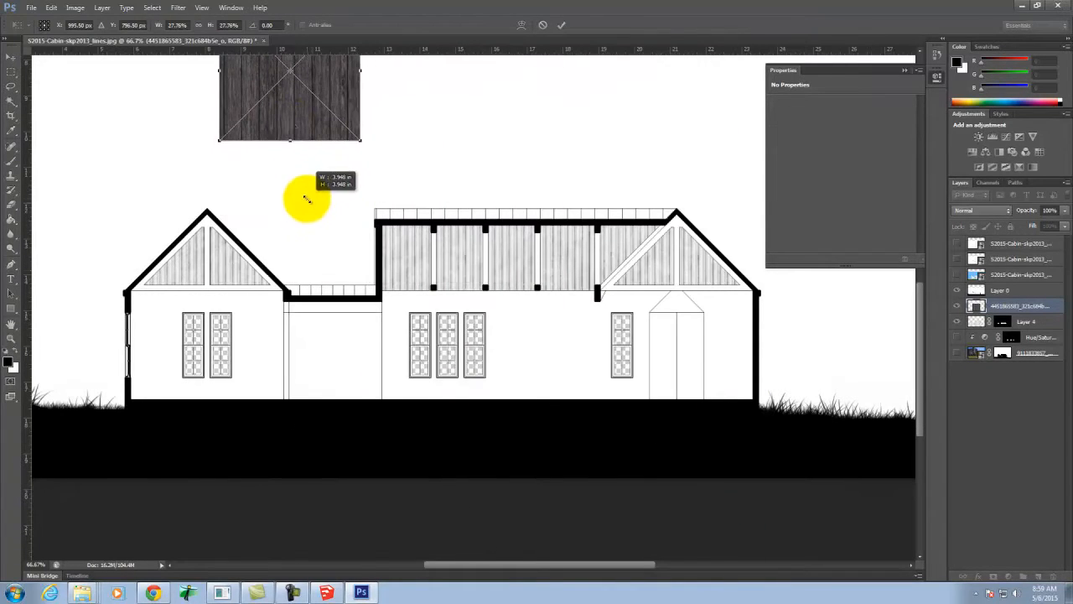
left_click_drag(303, 112, 210, 402)
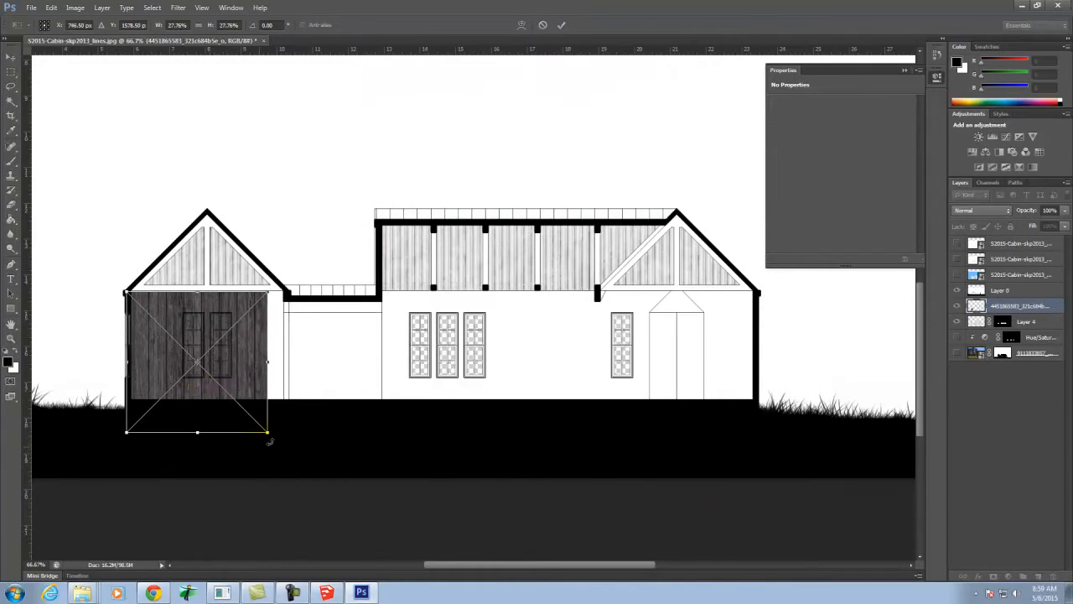
left_click_drag(267, 432, 179, 384)
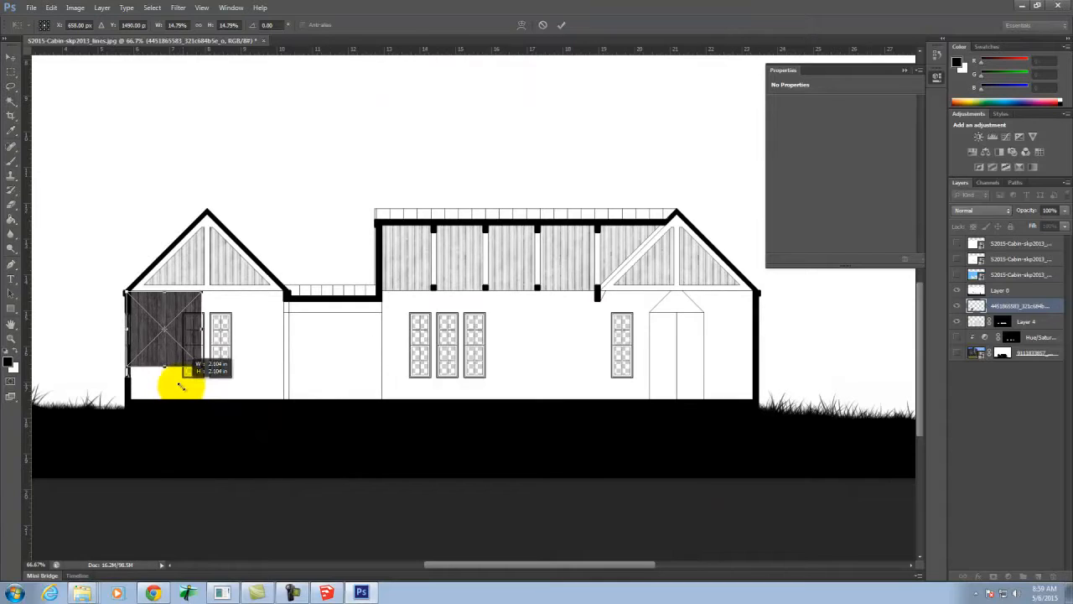
left_click(562, 26)
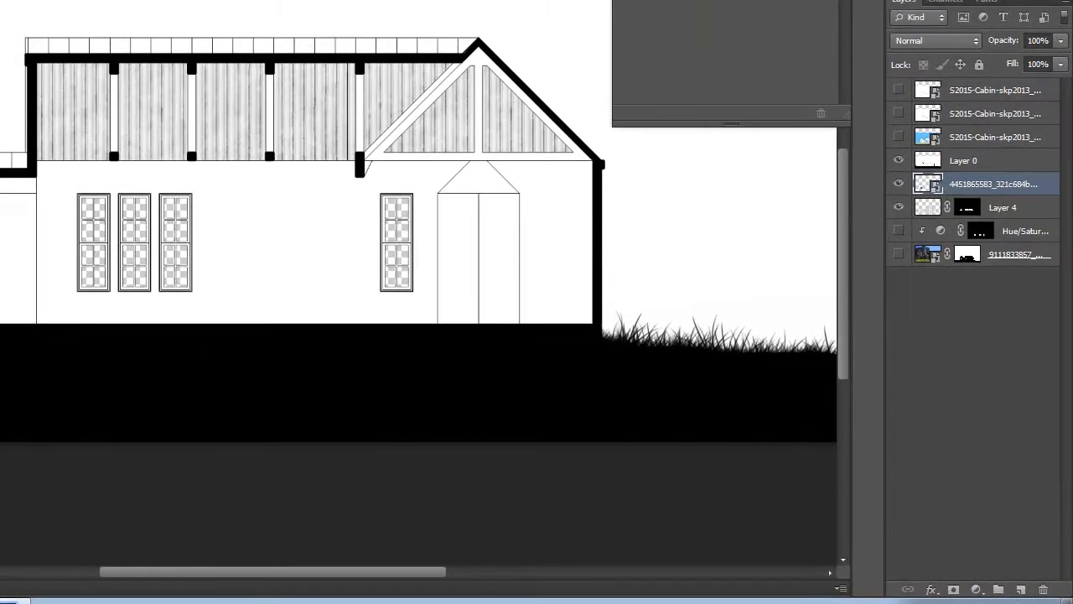
Step: Hide Layer 0 and Layer 4, and rasterize the placed wood texture layer
left_click(898, 207)
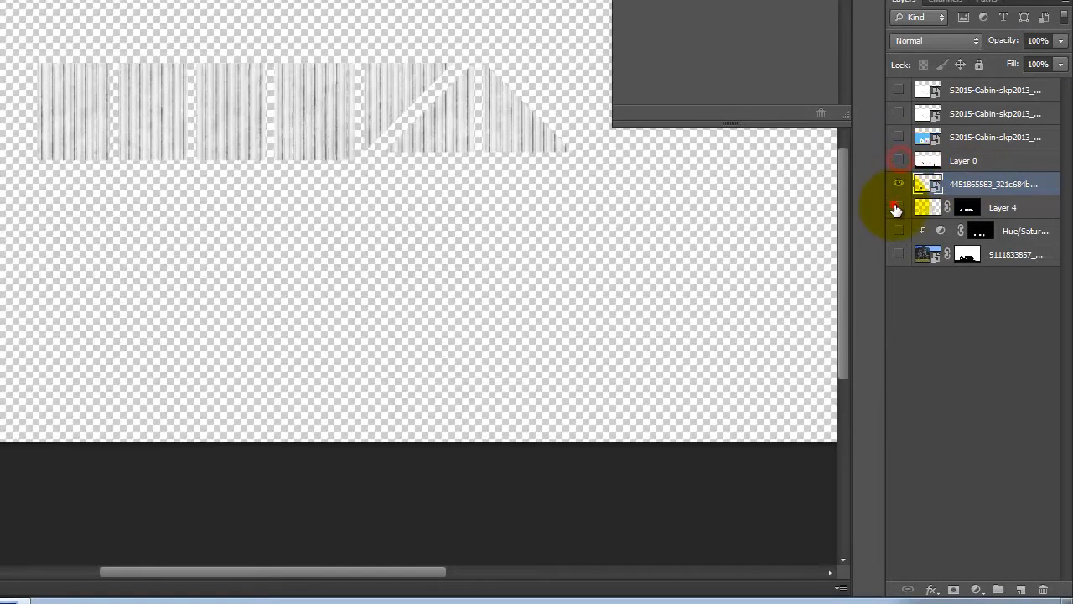
right_click(975, 186)
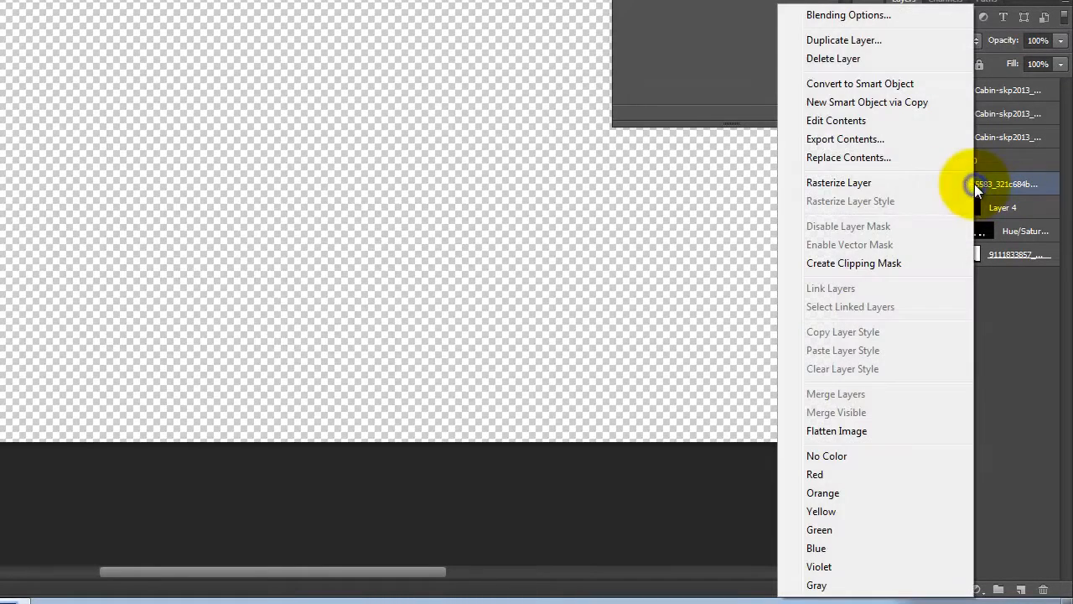
left_click(841, 176)
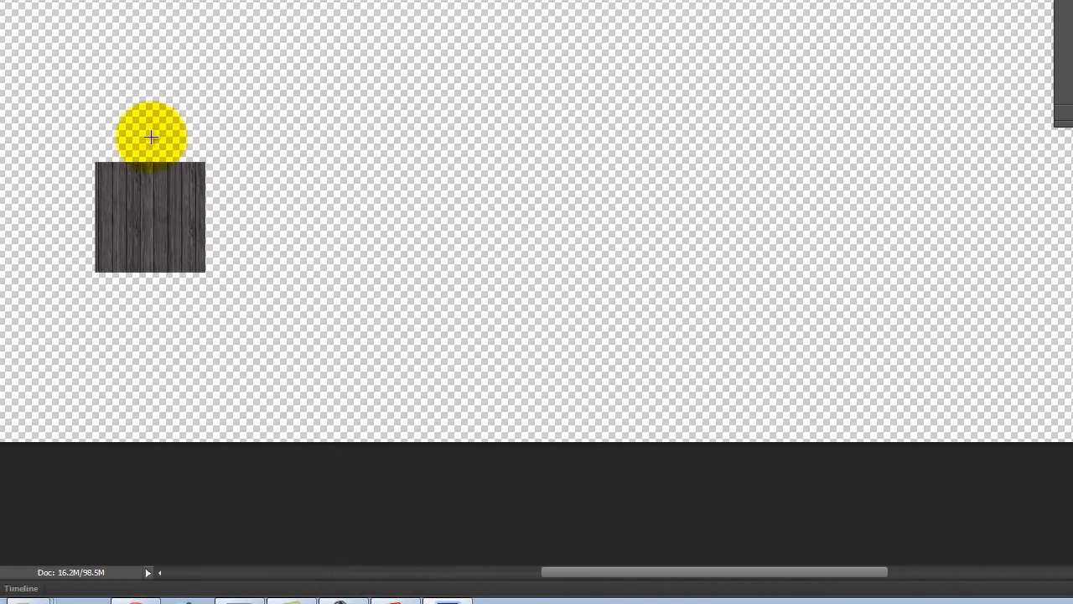
Step: Copy the wood tile with a marquee around it and paste a duplicate flush against its right edge
left_click_drag(53, 128, 260, 333)
key("ctrl+c")
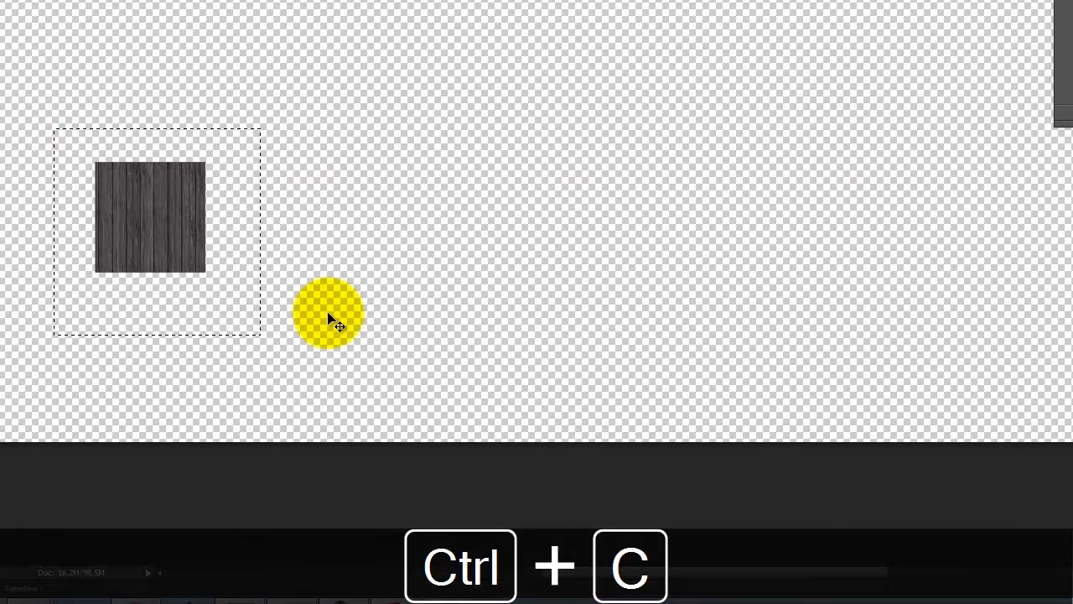
key("ctrl+v")
left_click_drag(165, 261, 271, 244)
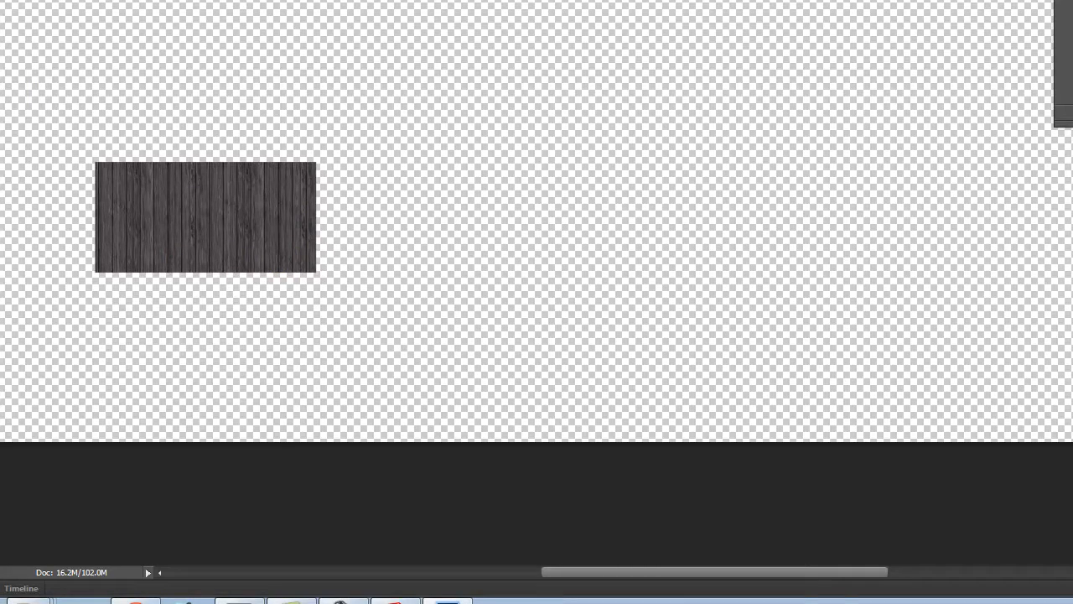
Step: Show the line drawing again and paste wood tiles above and below the first pair to cover the leftmost room and gable
left_click(1072, 193, "alt")
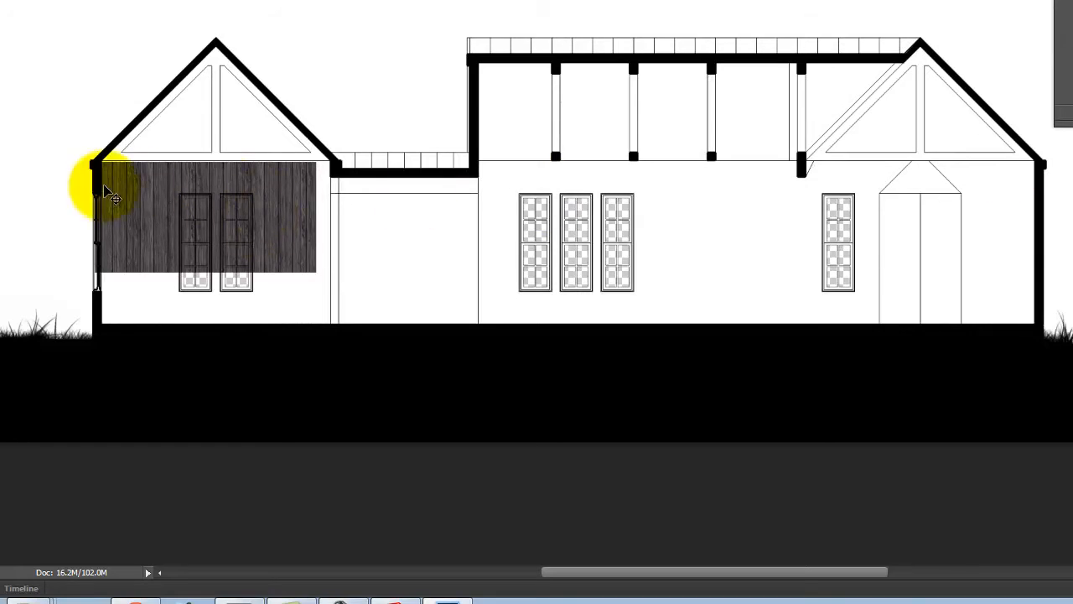
left_click_drag(132, 199, 133, 193)
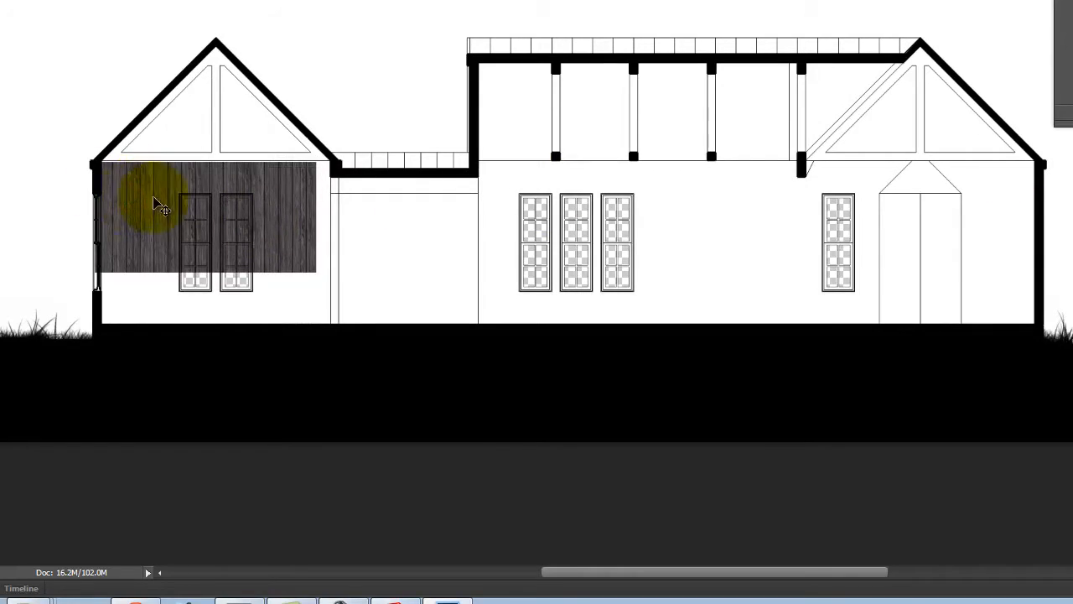
key("ctrl+v")
left_click_drag(624, 175, 158, 99)
key("ctrl+v")
left_click_drag(591, 179, 236, 113)
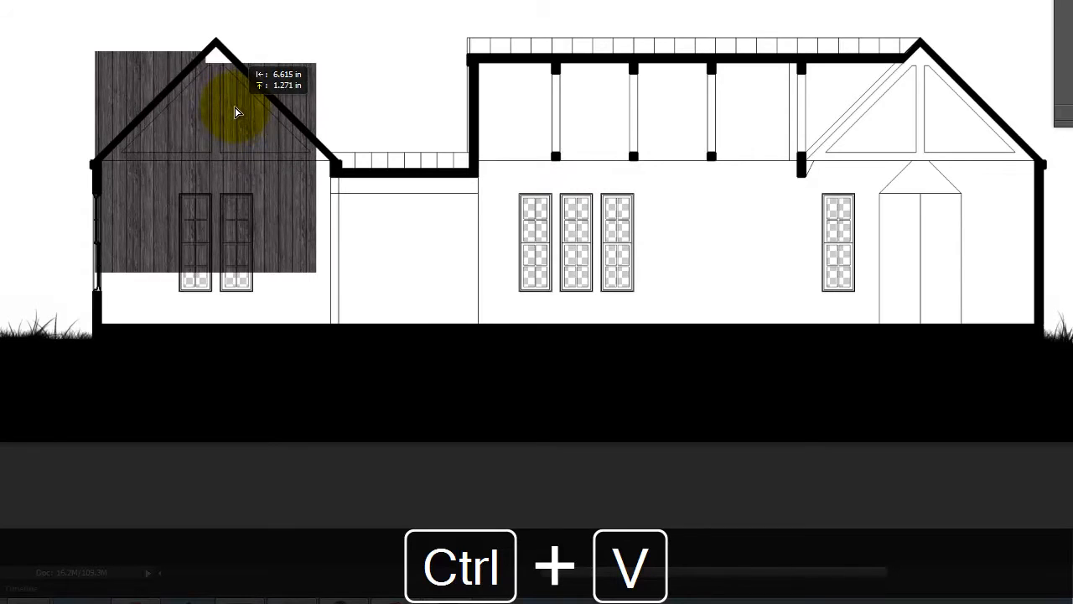
key("ctrl+v")
left_click_drag(551, 136, 247, 307)
key("ctrl+v")
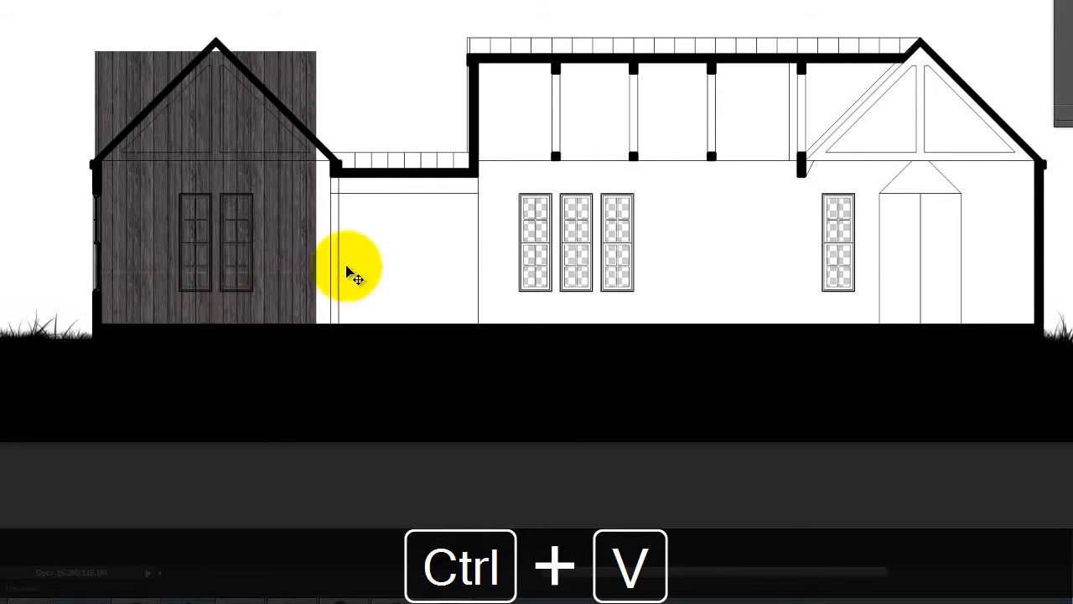
Step: Paste three more wood tiles as a top-to-bottom column beside the left room, over the low connecting passage
key("ctrl+v")
left_click_drag(617, 192, 374, 111)
key("ctrl+v")
left_click_drag(628, 162, 384, 204)
key("ctrl+v")
left_click_drag(645, 176, 397, 308)
Step: Add another column of three pasted wood tiles covering the end of the passage and the start of the main hall
key("ctrl+v")
left_click_drag(597, 171, 482, 92)
key("ctrl+v")
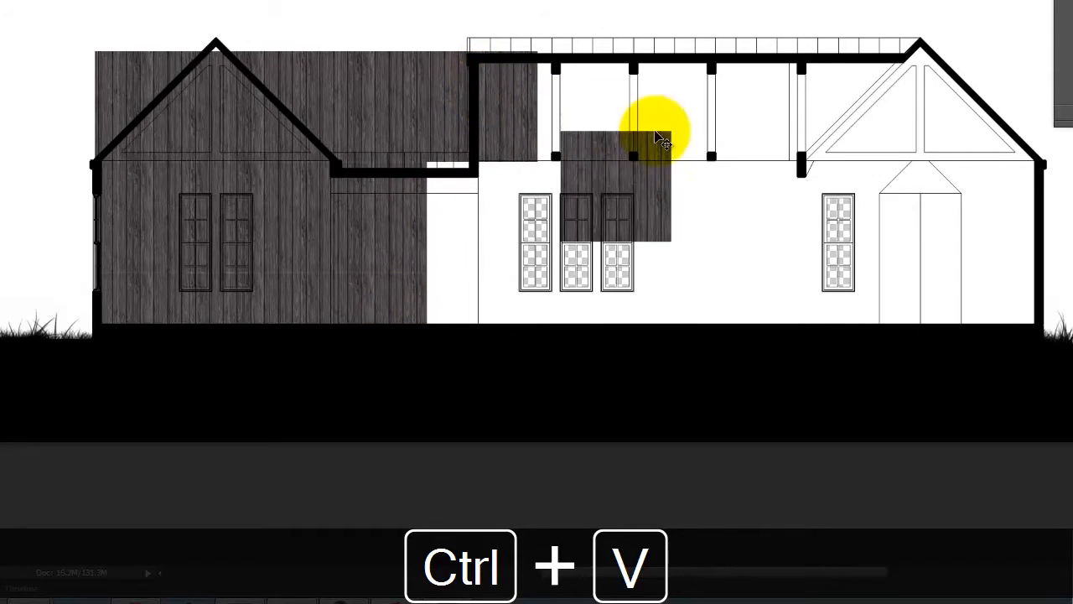
left_click_drag(628, 185, 493, 218)
key("ctrl+v")
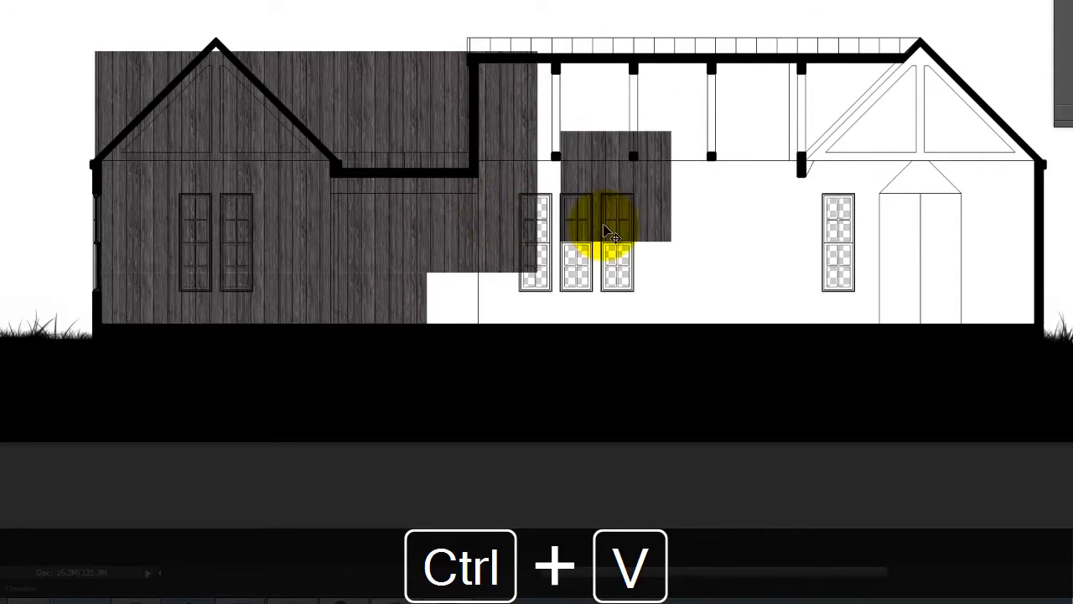
left_click_drag(627, 180, 491, 332)
Step: Extend the top row with three pasted wood tiles across the main hall's upper wall toward the right gable
key("ctrl+v")
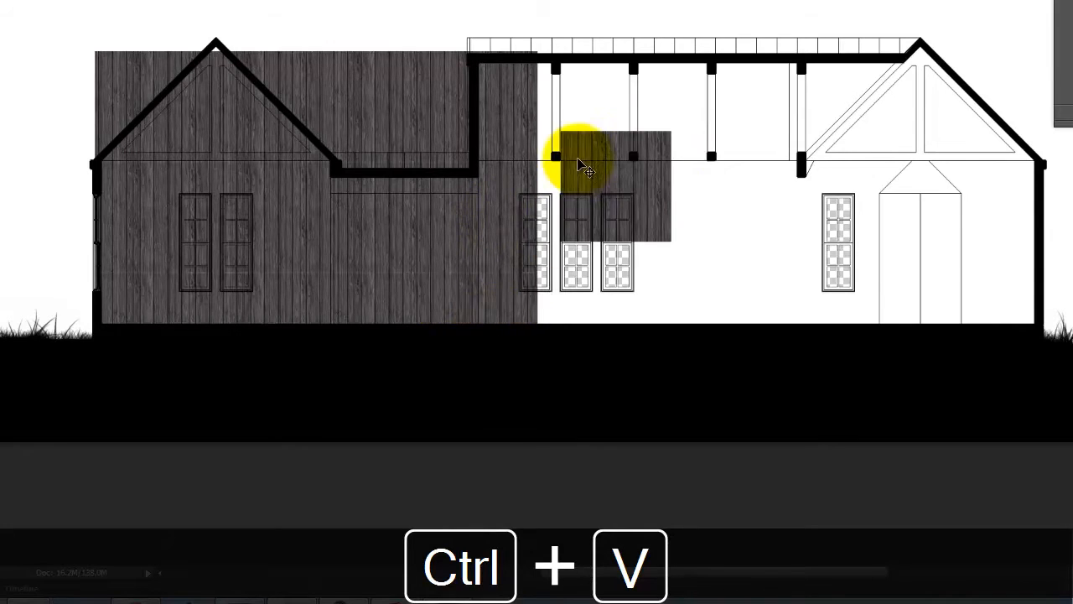
left_click_drag(604, 178, 570, 99)
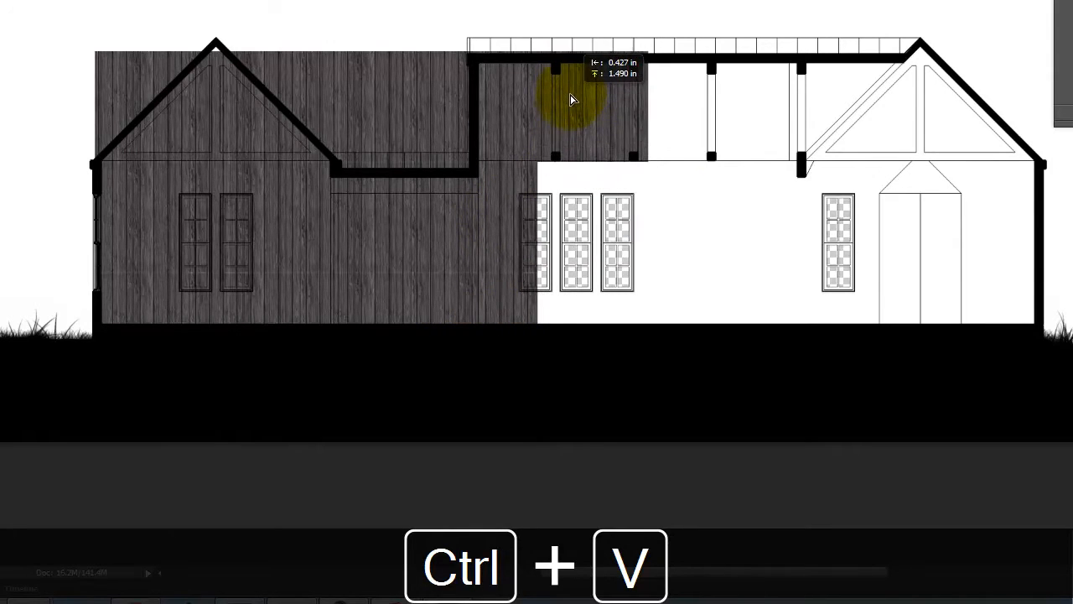
key("ctrl+v")
left_click_drag(598, 156, 696, 99)
key("ctrl+v")
left_click_drag(635, 185, 830, 111)
Step: Paste two more wood tiles to carry the top row over the right gable and past the outer wall
key("ctrl+v")
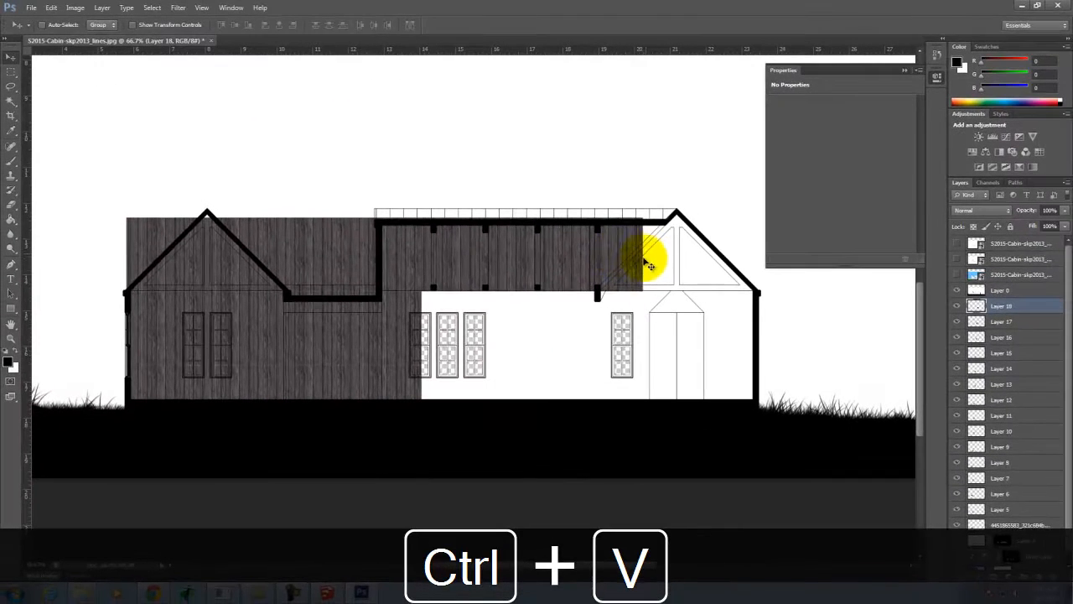
left_click_drag(456, 342, 704, 302)
key("ctrl+v")
left_click_drag(490, 317, 798, 325)
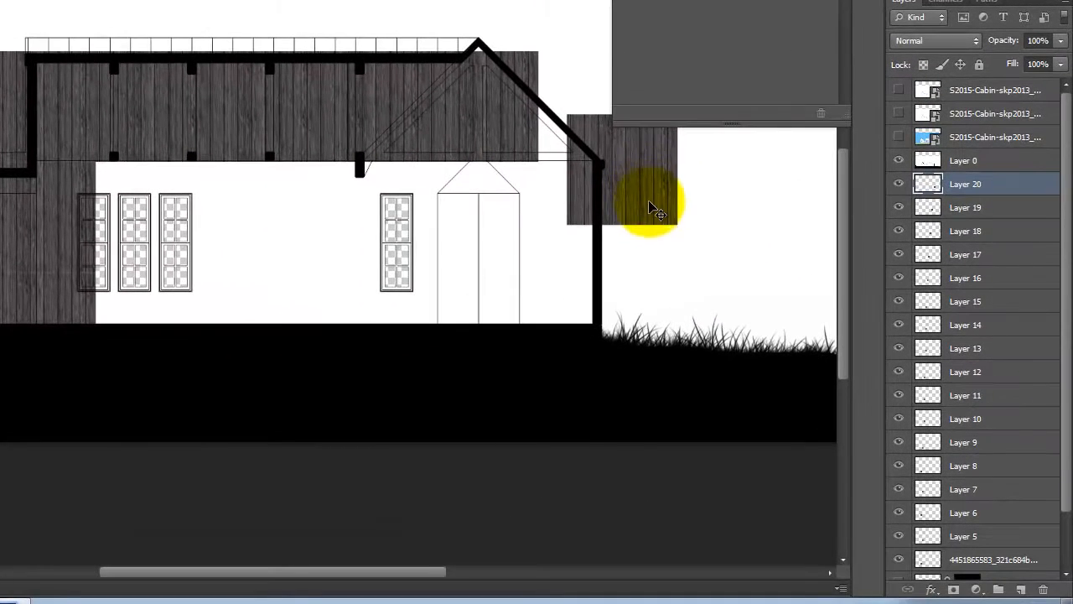
left_click_drag(656, 209, 628, 147)
Step: Fill the middle row with pasted wood tiles from the three hall windows to beyond the right outer wall
key("ctrl+v")
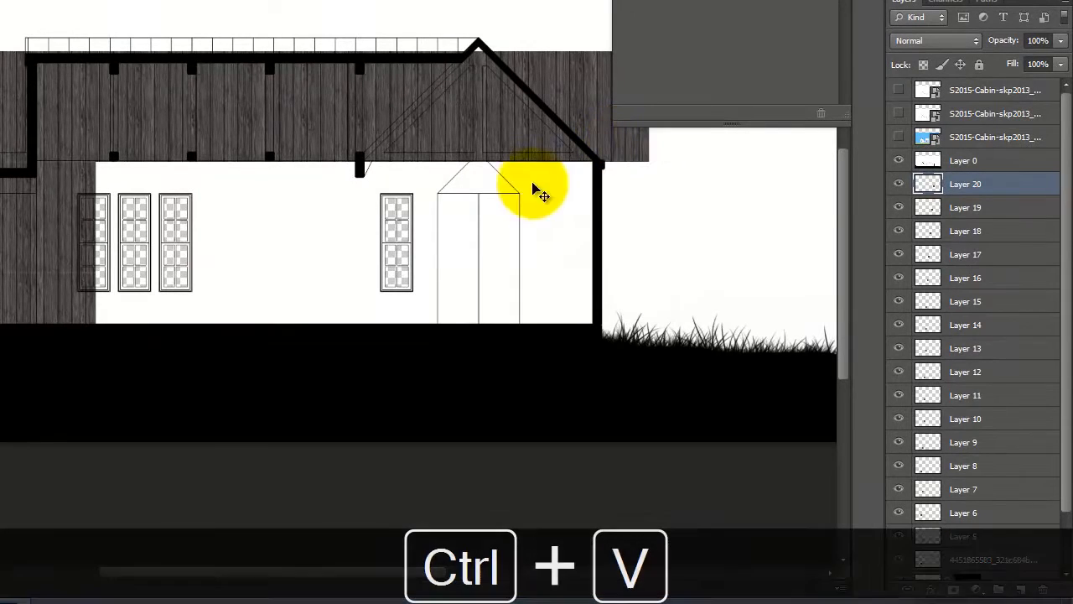
left_click_drag(319, 216, 165, 228)
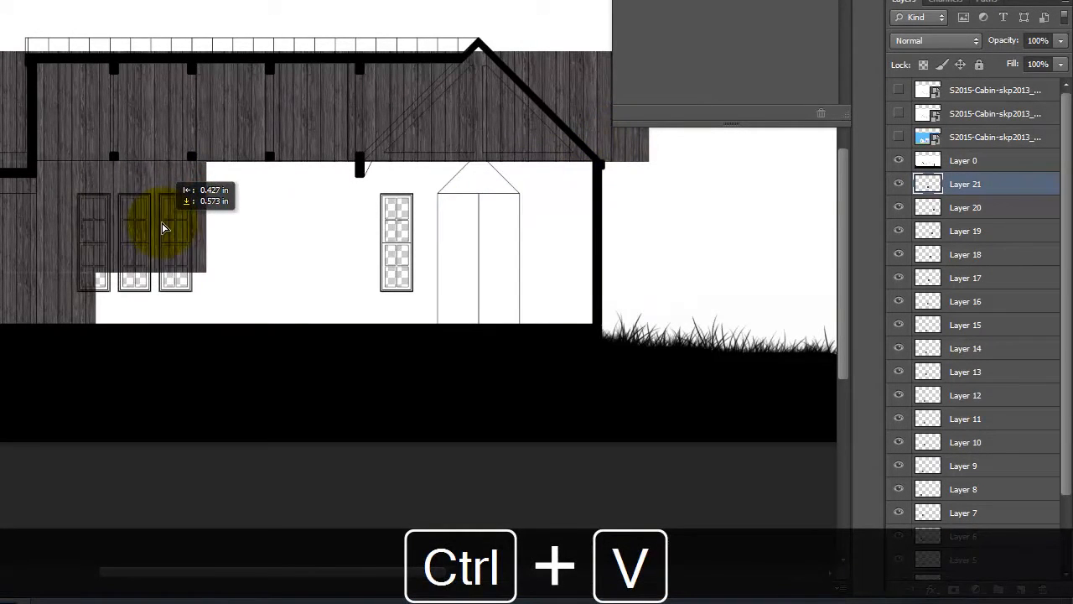
key("ctrl+v")
left_click_drag(174, 179, 489, 230)
key("ctrl+v")
key("ctrl+v")
left_click_drag(310, 229, 170, 204)
key("ctrl+v")
left_click_drag(251, 192, 577, 211)
Step: Fill the bottom row with pasted wood tiles from the hall windows past the right outer wall
left_click_drag(107, 234, 141, 326)
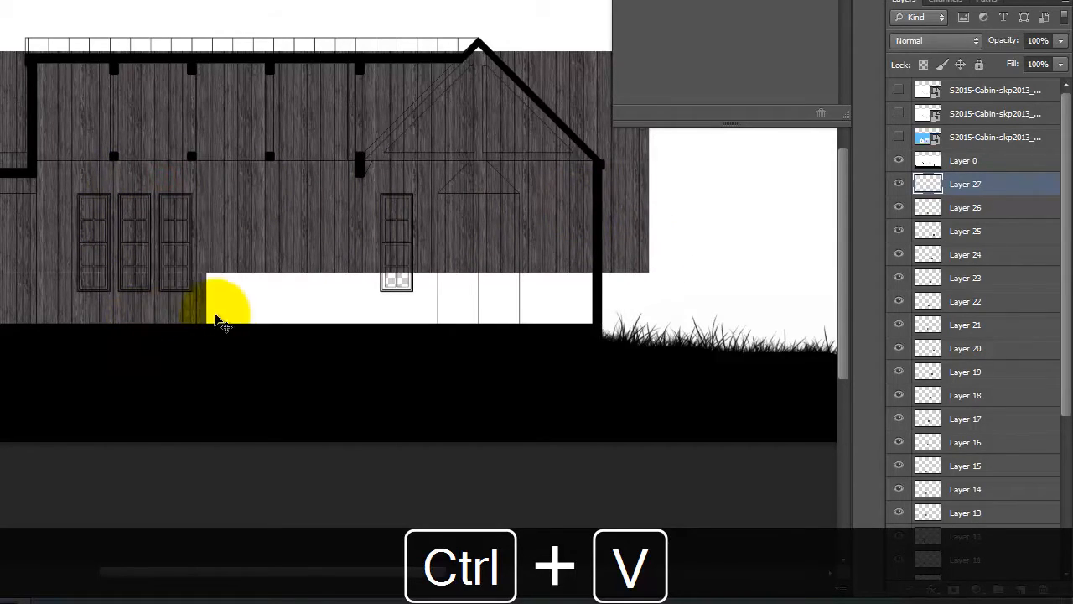
left_click_drag(173, 192, 258, 334)
key("ctrl+v")
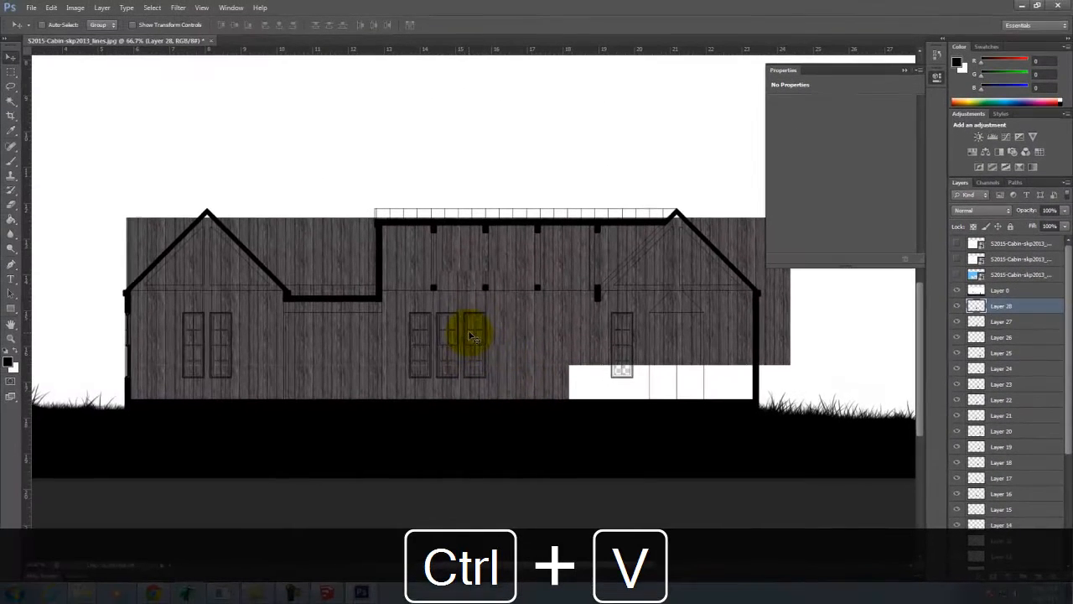
left_click_drag(465, 309, 643, 441)
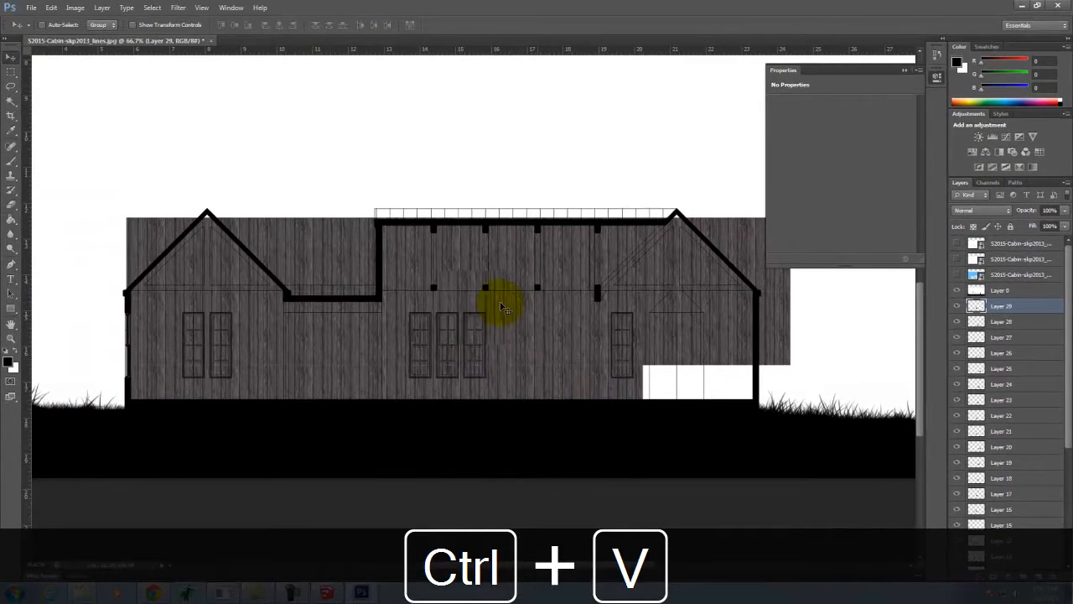
left_click_drag(474, 294, 699, 408)
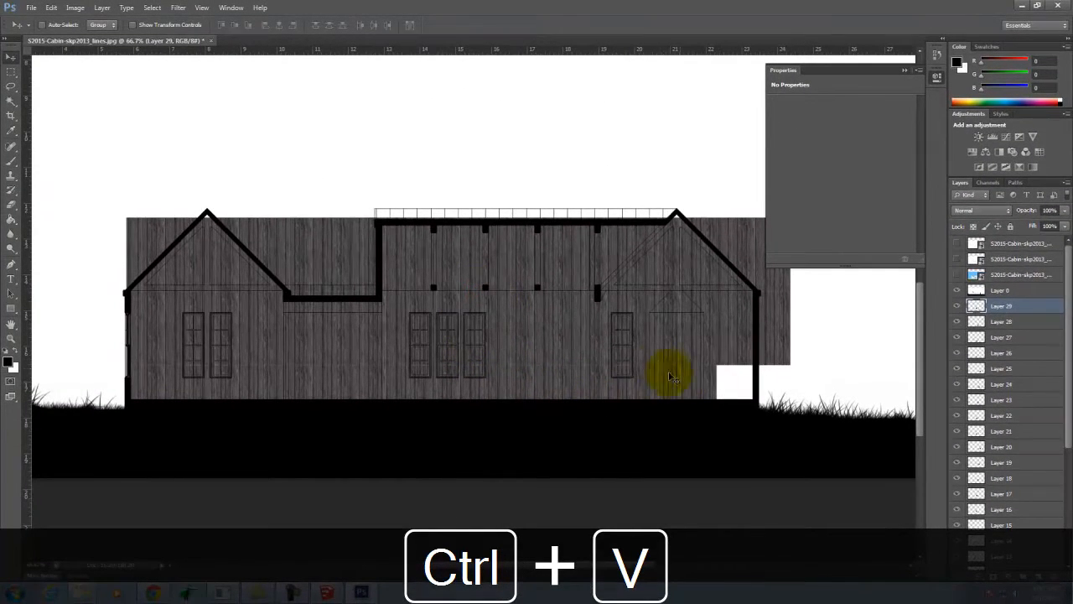
left_click_drag(480, 297, 776, 420)
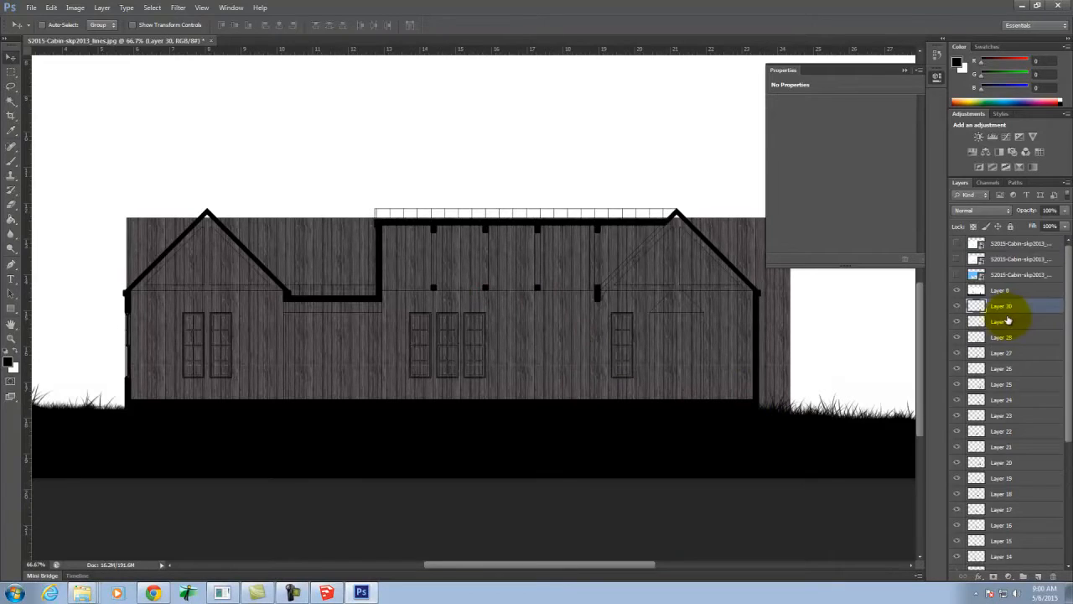
Step: Merge the visible wood tiles into one layer with Layer 0 hidden, and leave only the Layer 0 line drawing showing
left_click(956, 291)
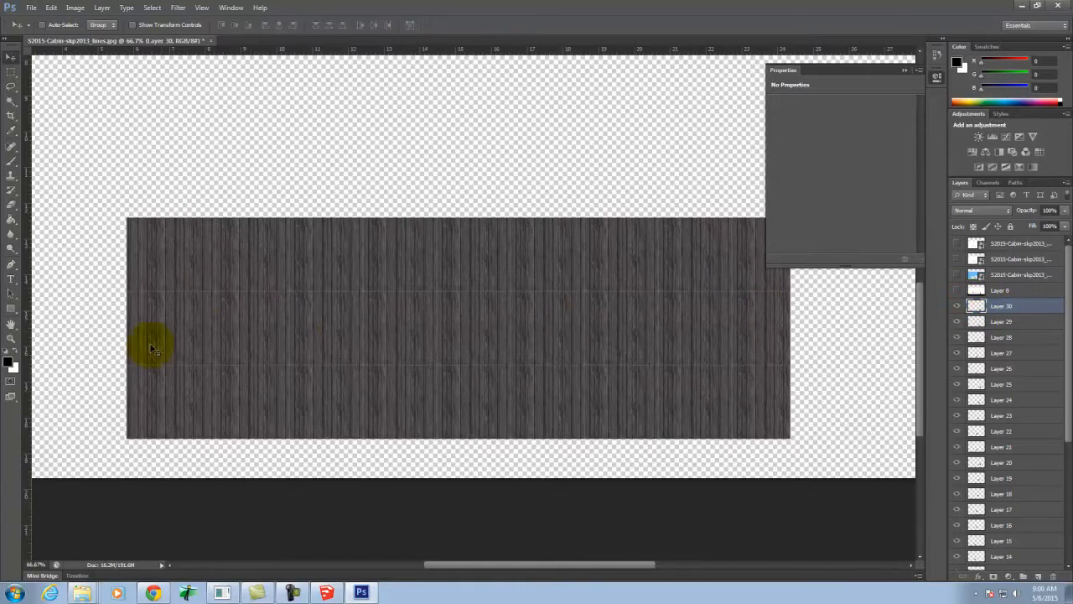
left_click(99, 7)
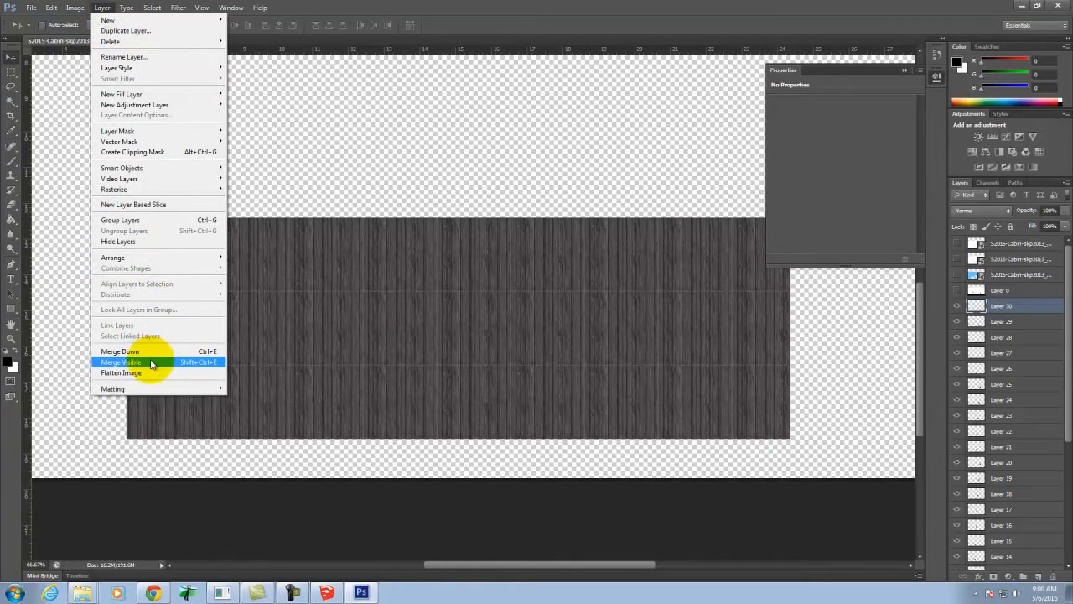
left_click(151, 362)
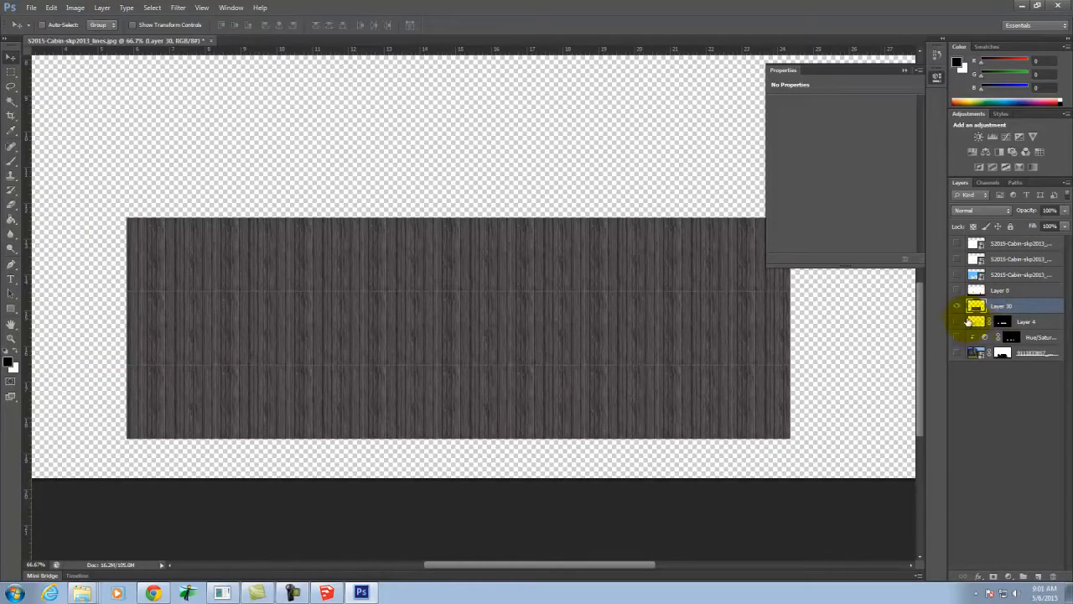
left_click(956, 291)
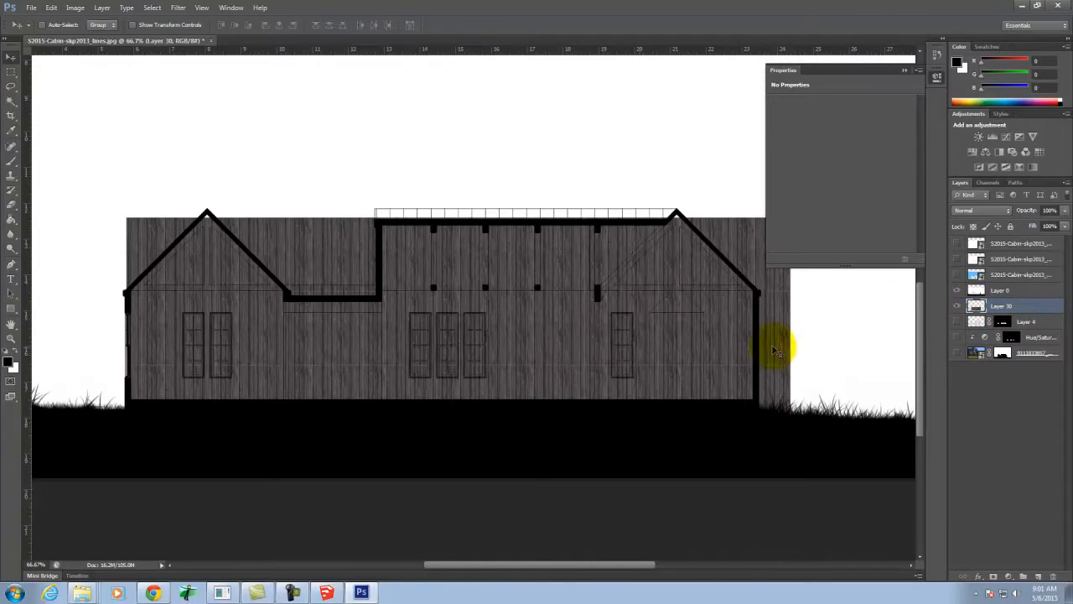
left_click(956, 307)
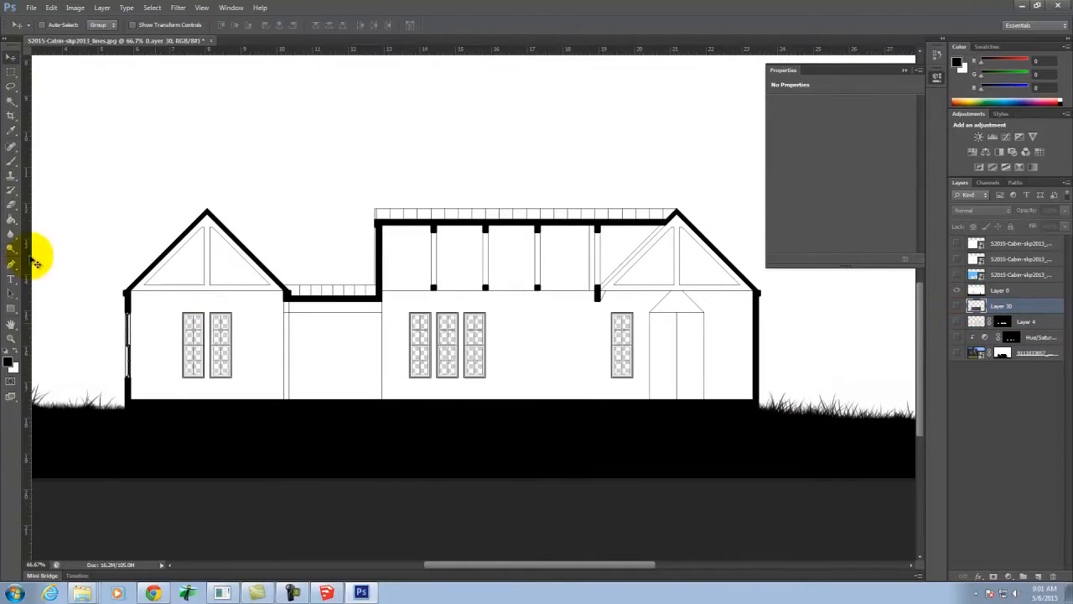
Step: Select the lower wall areas on Layer 0 with the Magic Wand, including around the door and the triangular area above it
left_click(8, 101)
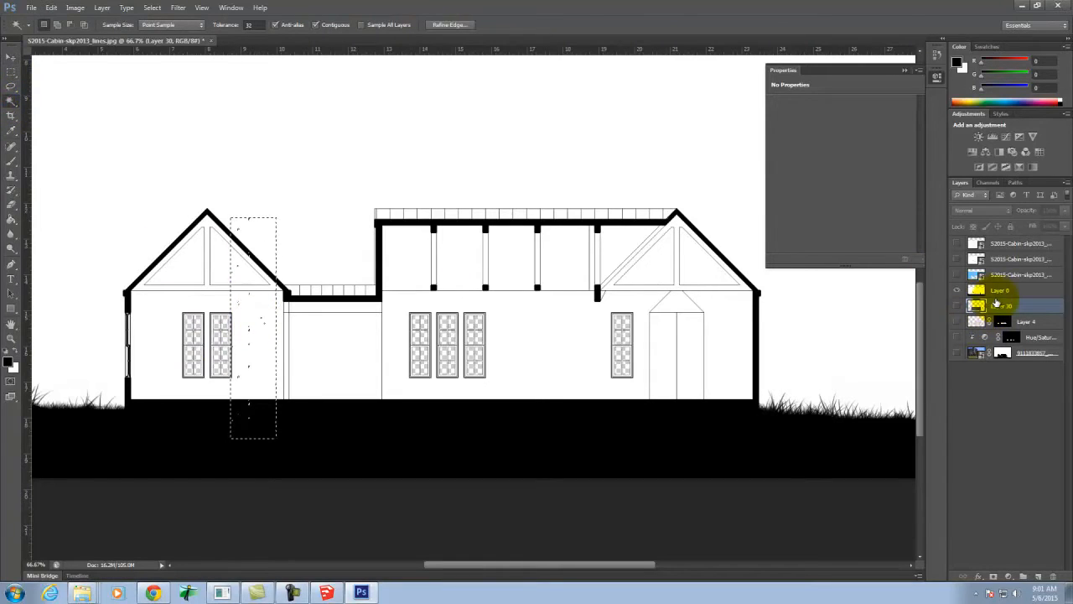
left_click(1000, 290)
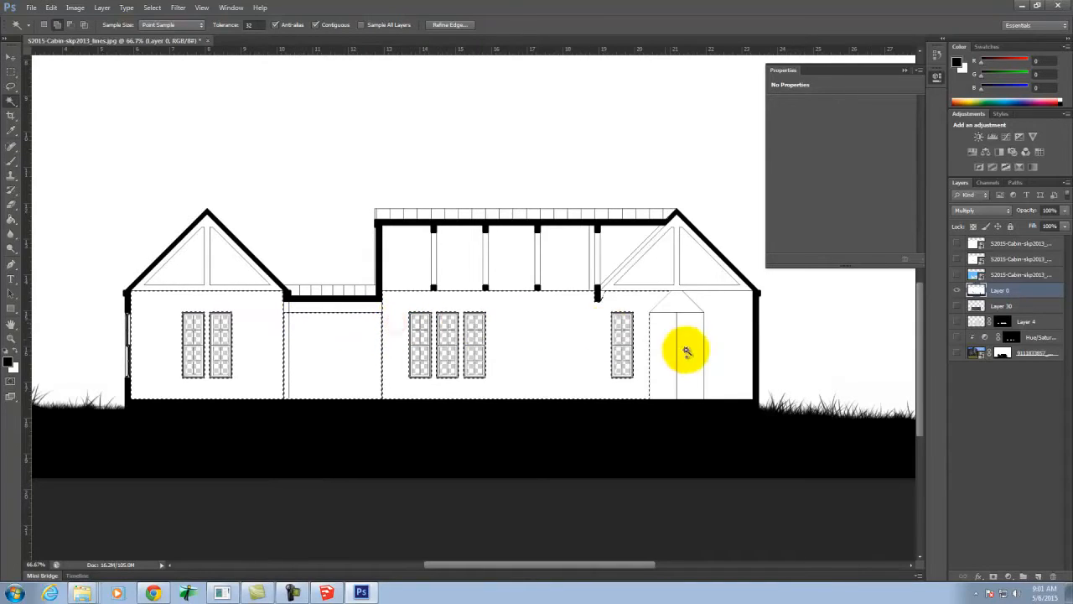
left_click(728, 327)
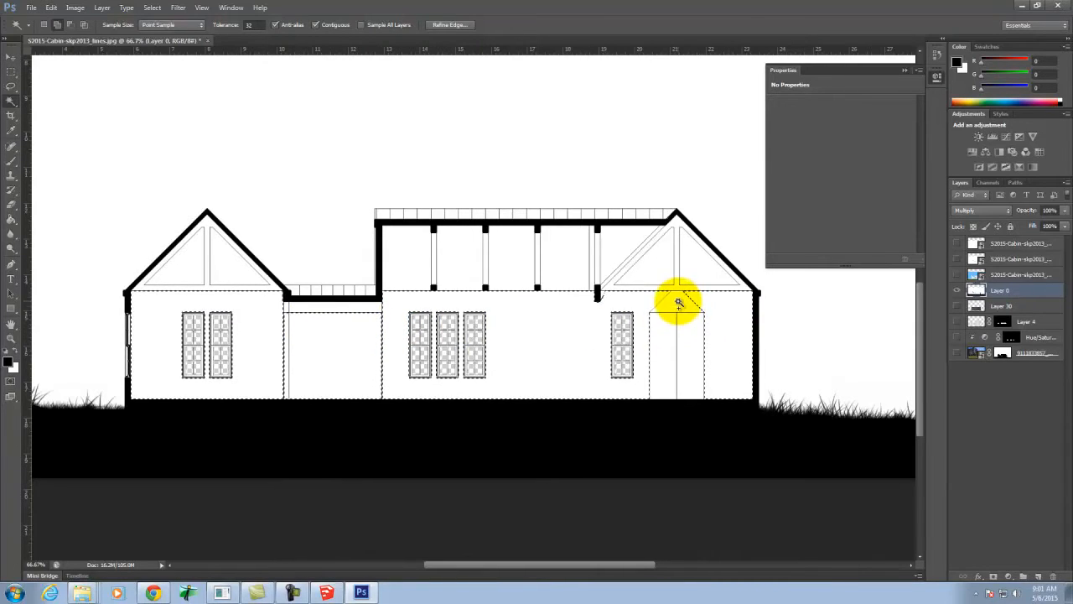
left_click(679, 303)
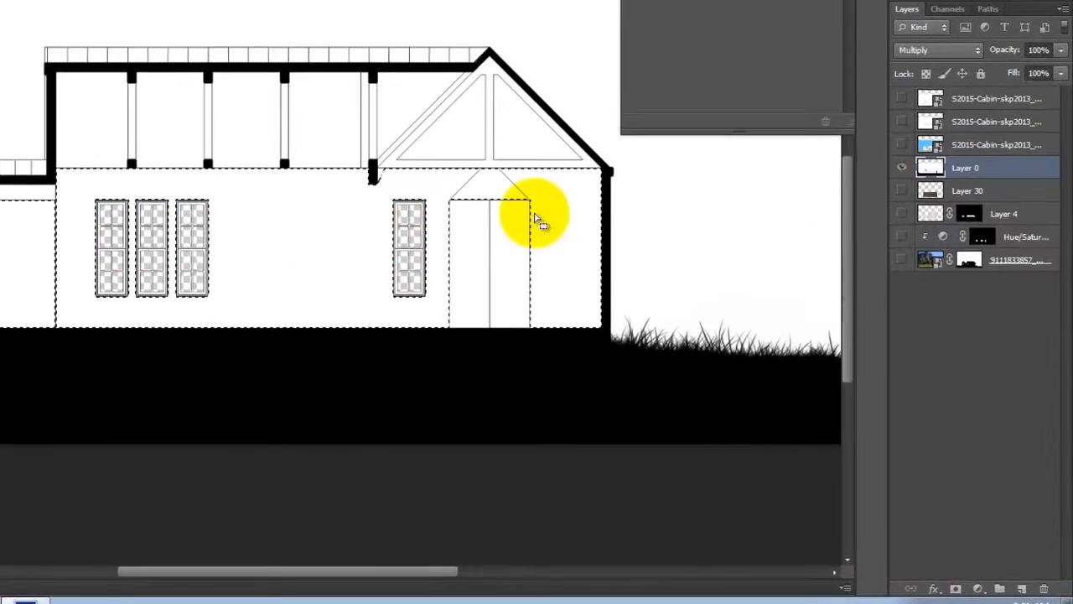
Step: Show Layer 30, mask its dark wood to the selected walls, and turn Layer 4's whitewashed boards back on
left_click(967, 191)
left_click(902, 190)
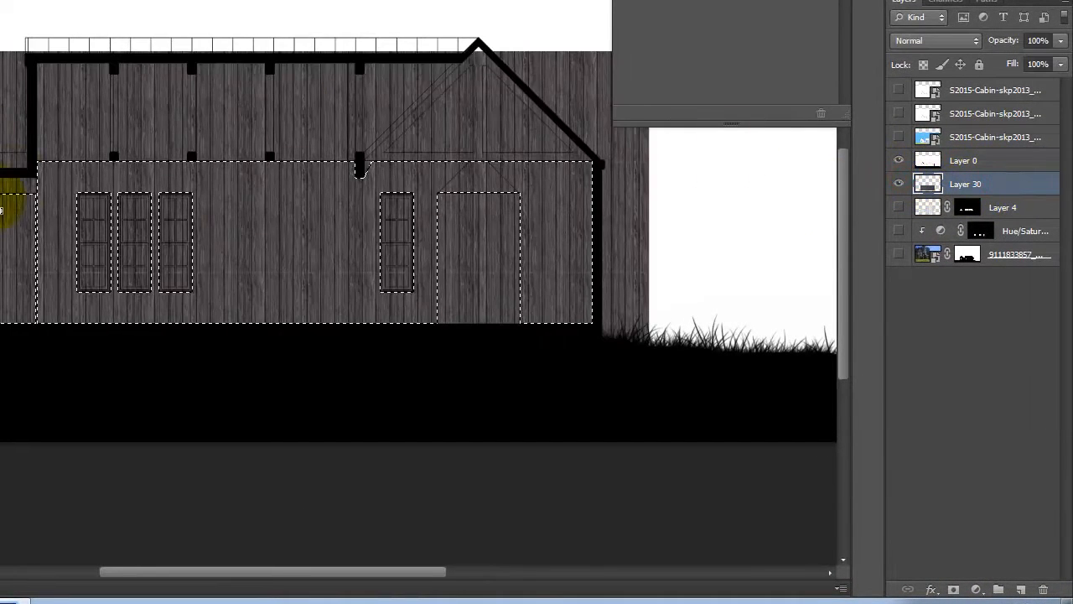
left_click(954, 590)
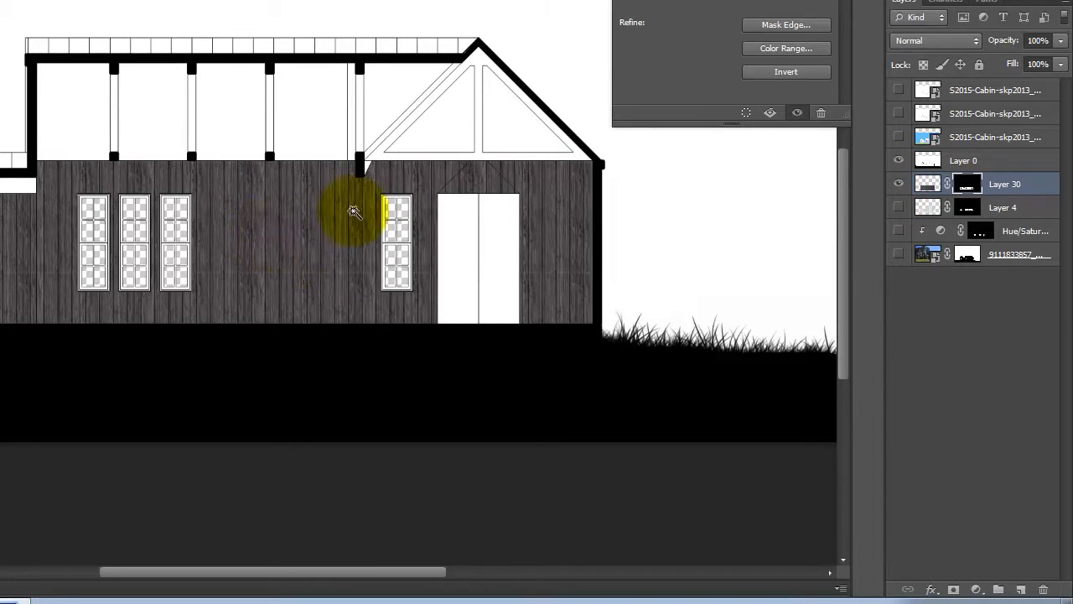
left_click(897, 207)
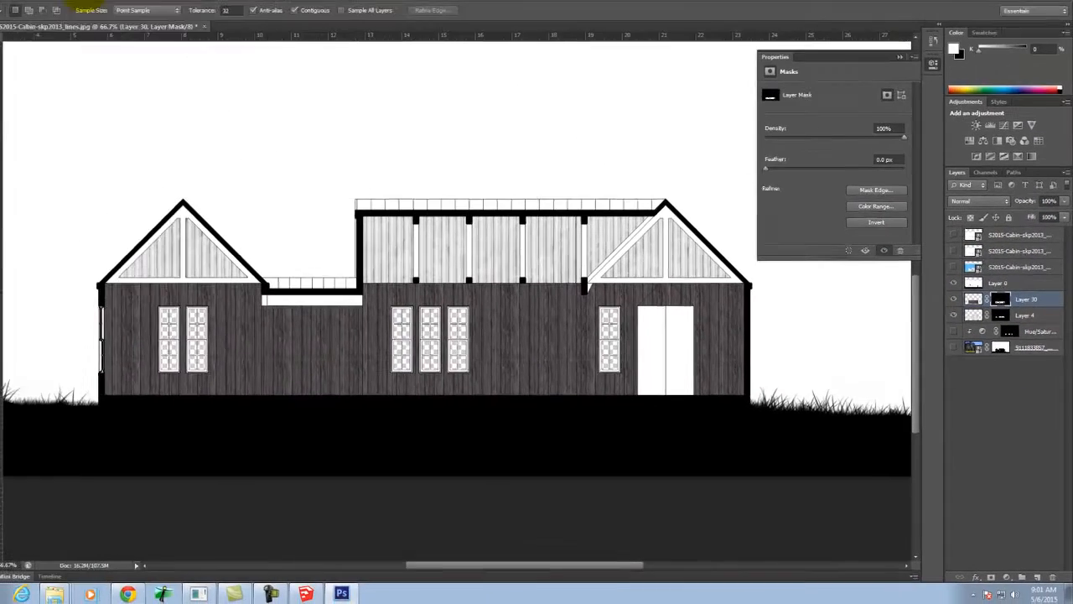
Step: Add a Hue/Saturation adjustment layer above Layer 30 and clip it to the dark wood
left_click(104, 8)
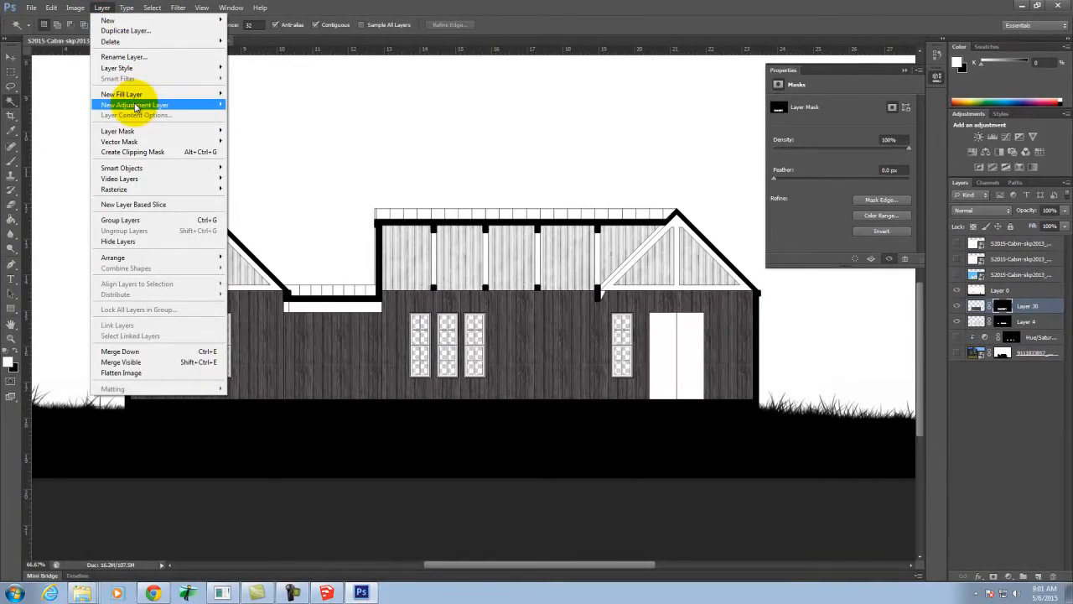
mouse_move(132, 104)
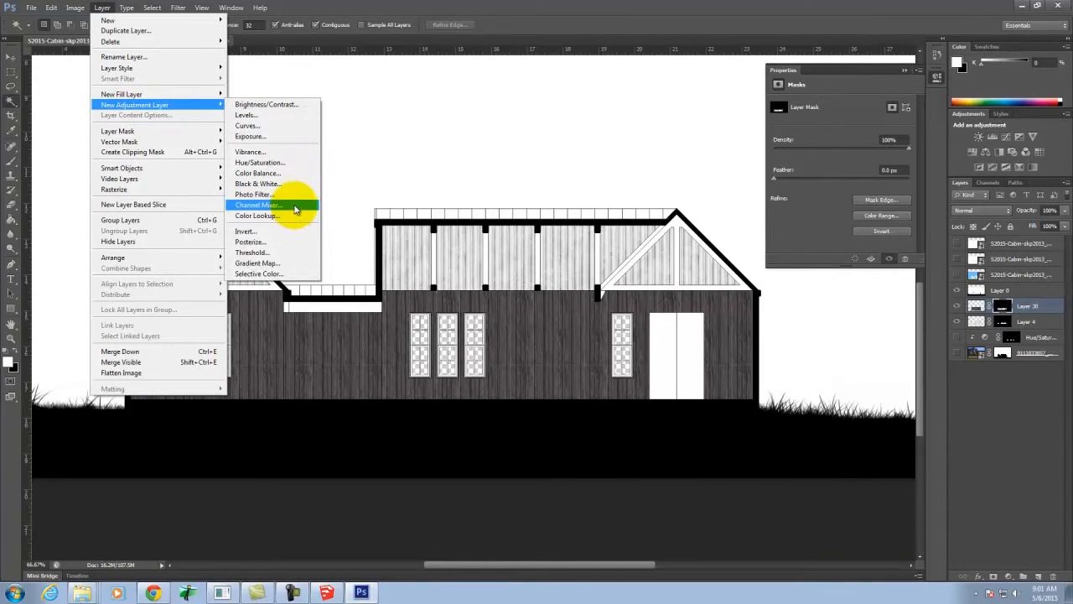
left_click(285, 162)
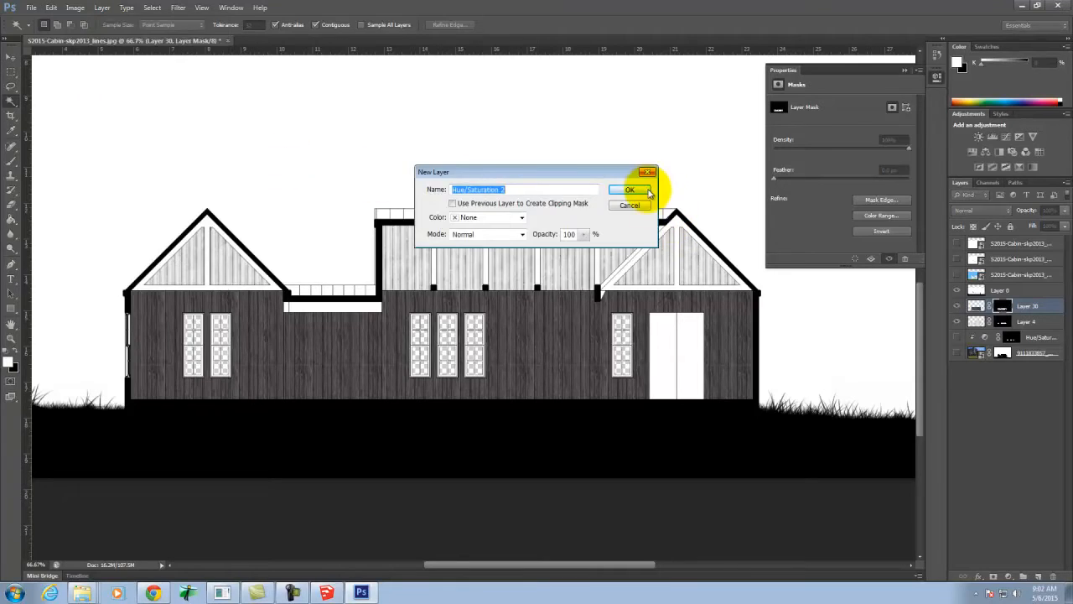
left_click(630, 190)
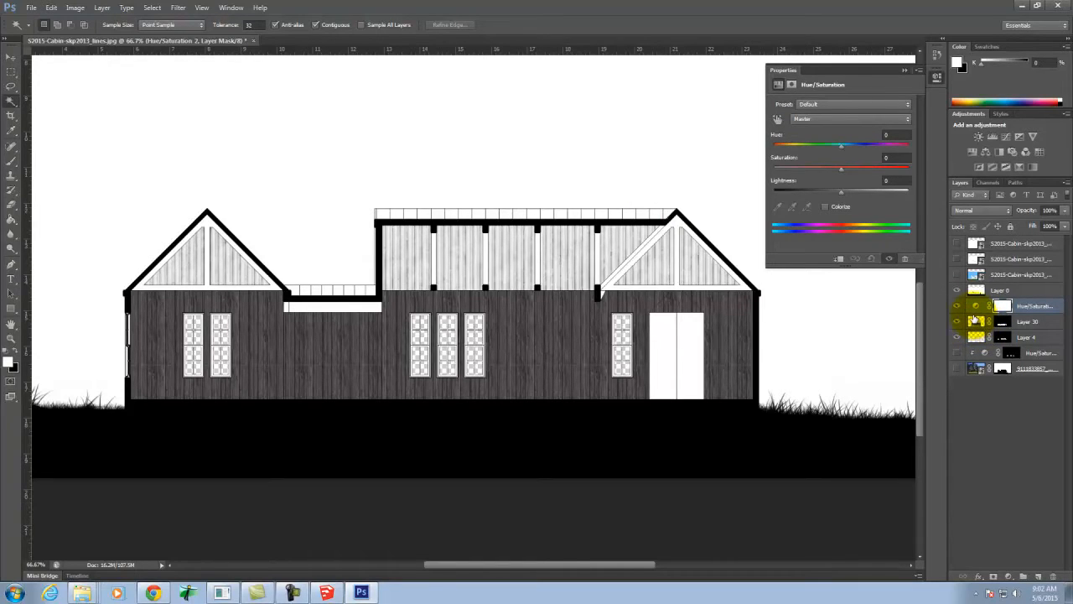
key("ctrl+alt+g")
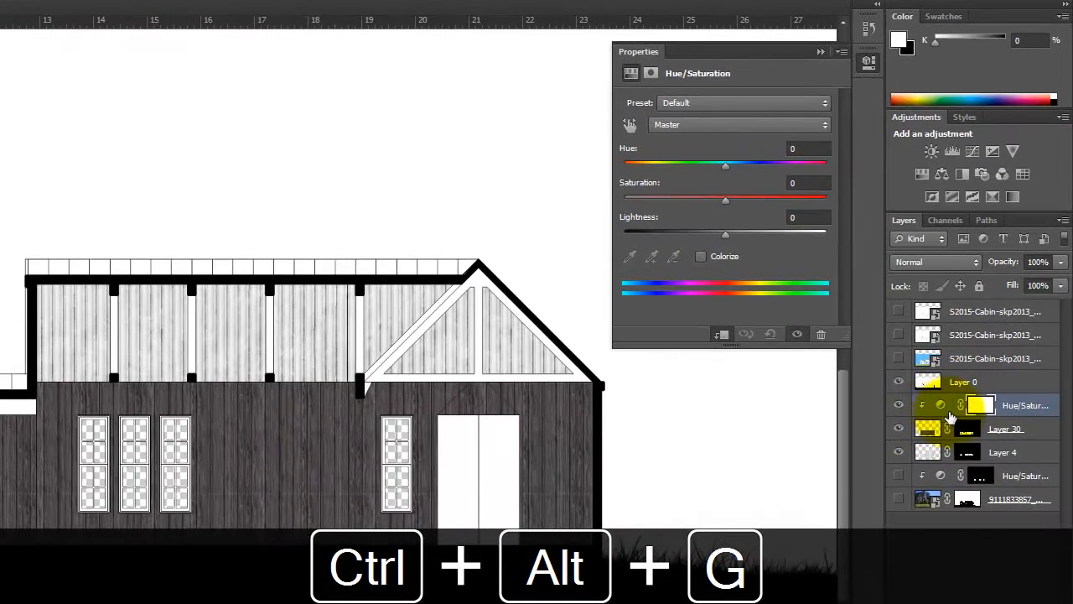
Step: Set the dark wood's Saturation to -45 and Lightness to +41 in its clipped Hue/Saturation adjustment
left_click(941, 405)
left_click_drag(726, 201, 686, 202)
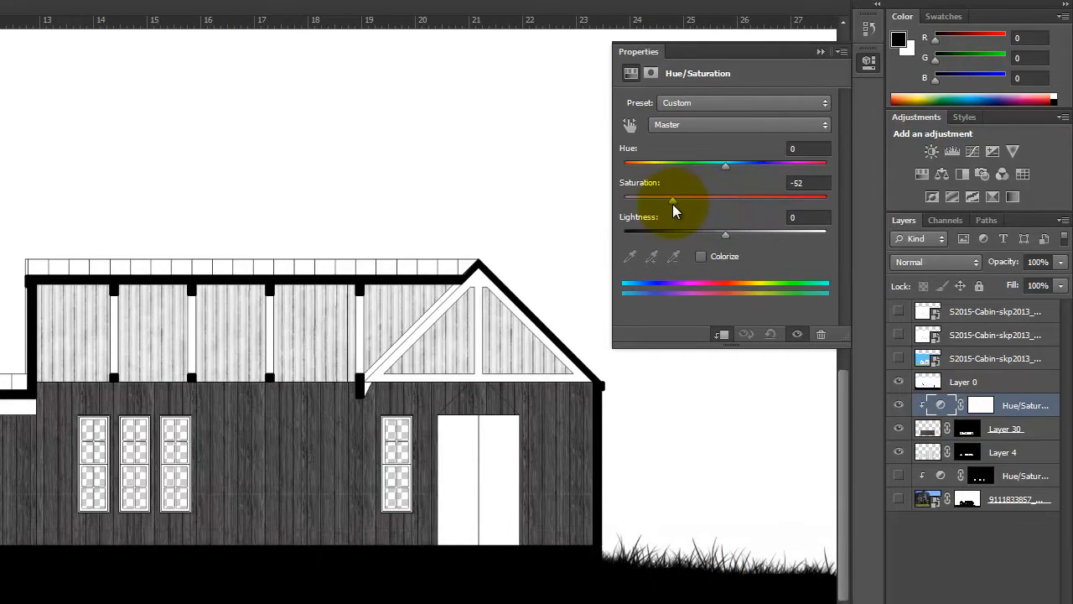
left_click_drag(725, 234, 754, 233)
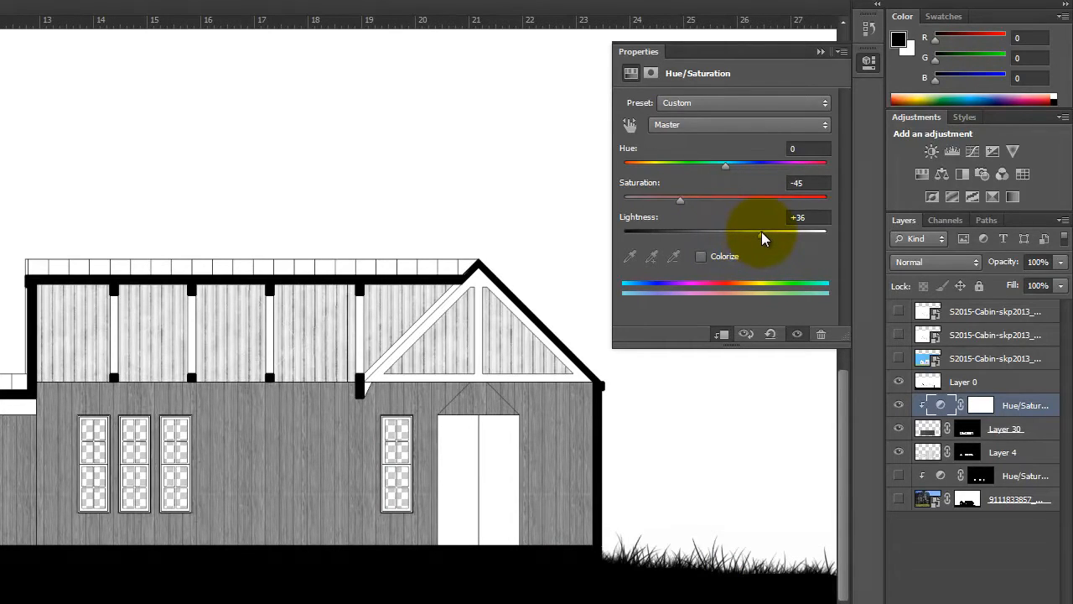
left_click_drag(765, 230, 780, 223)
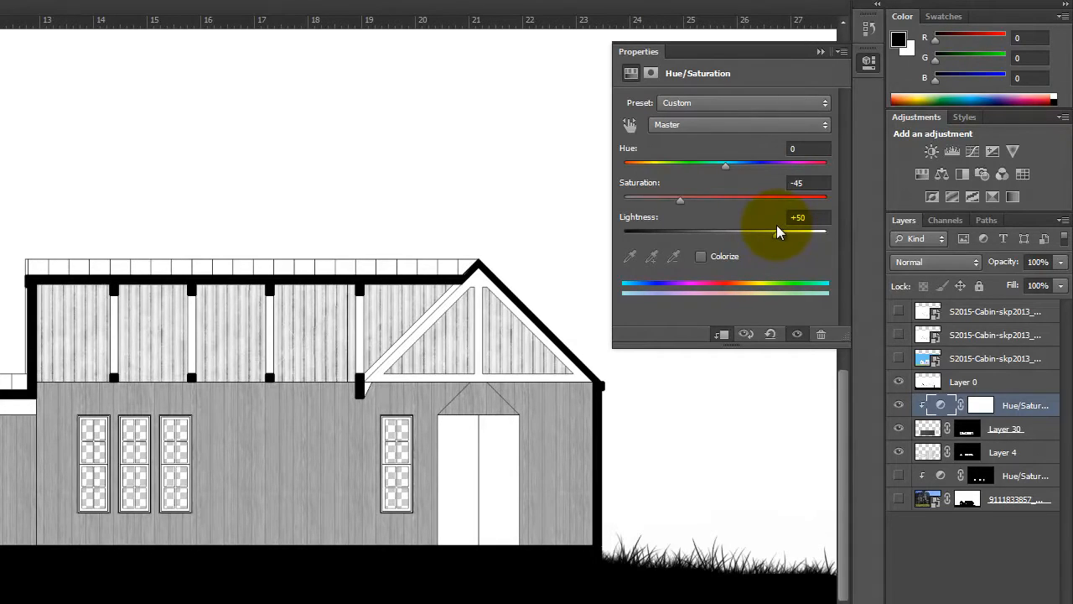
left_click_drag(774, 227, 762, 226)
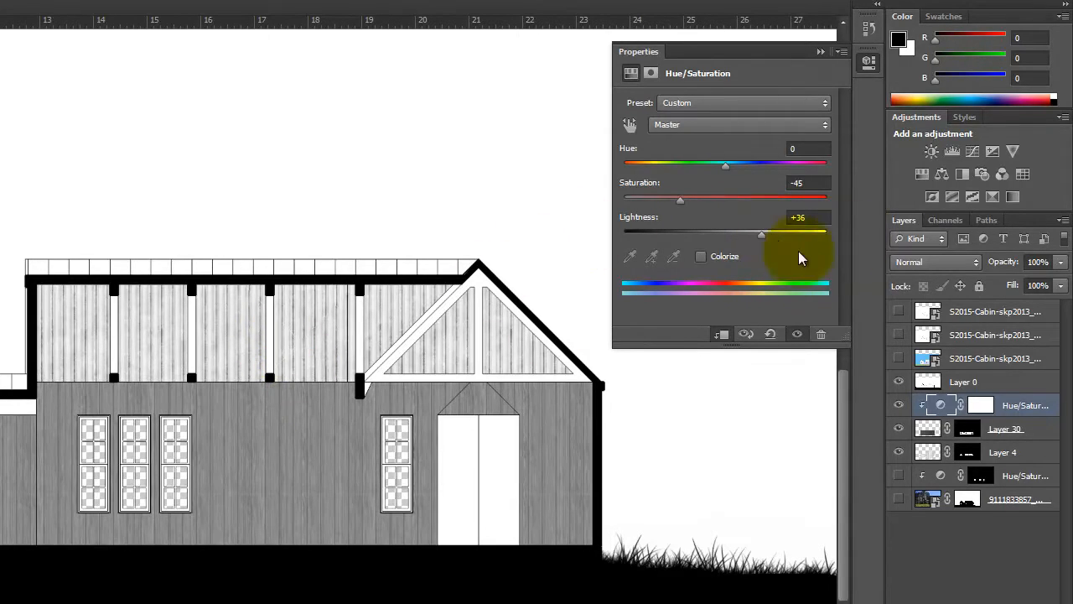
left_click_drag(764, 239, 768, 240)
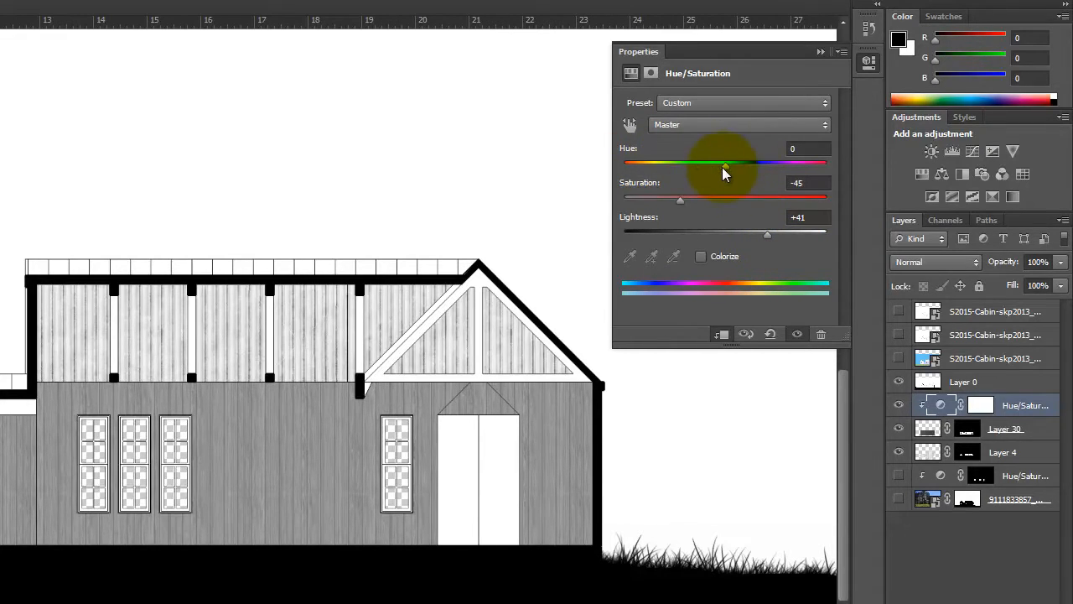
Step: Try different Hue shifts on the wall wood, including +26, and reset Hue to 0
left_click_drag(723, 167, 555, 155)
left_click_drag(846, 176, 752, 182)
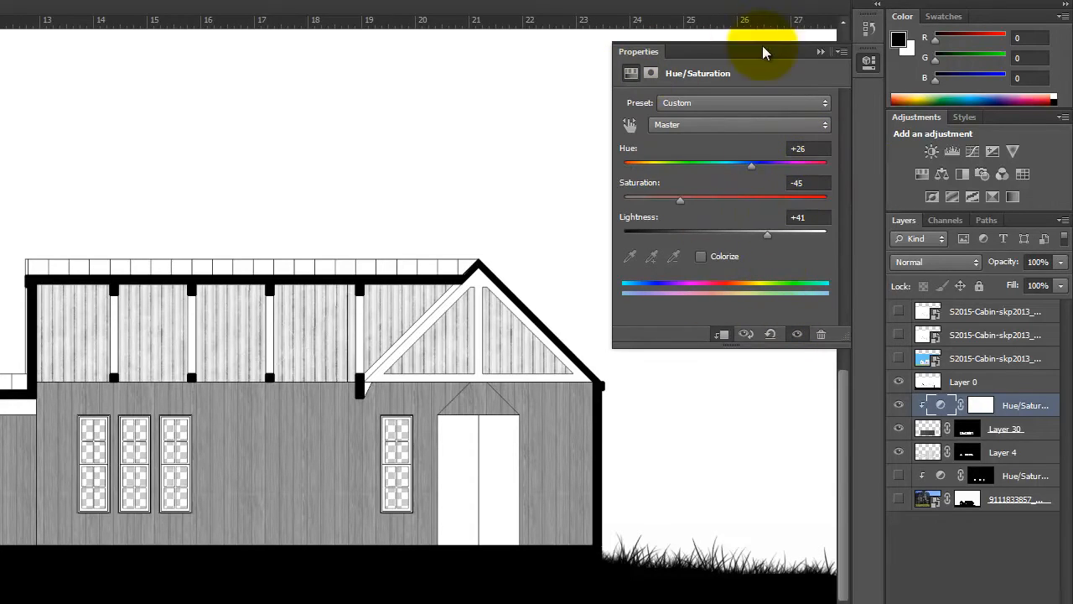
left_click(816, 148)
type("0")
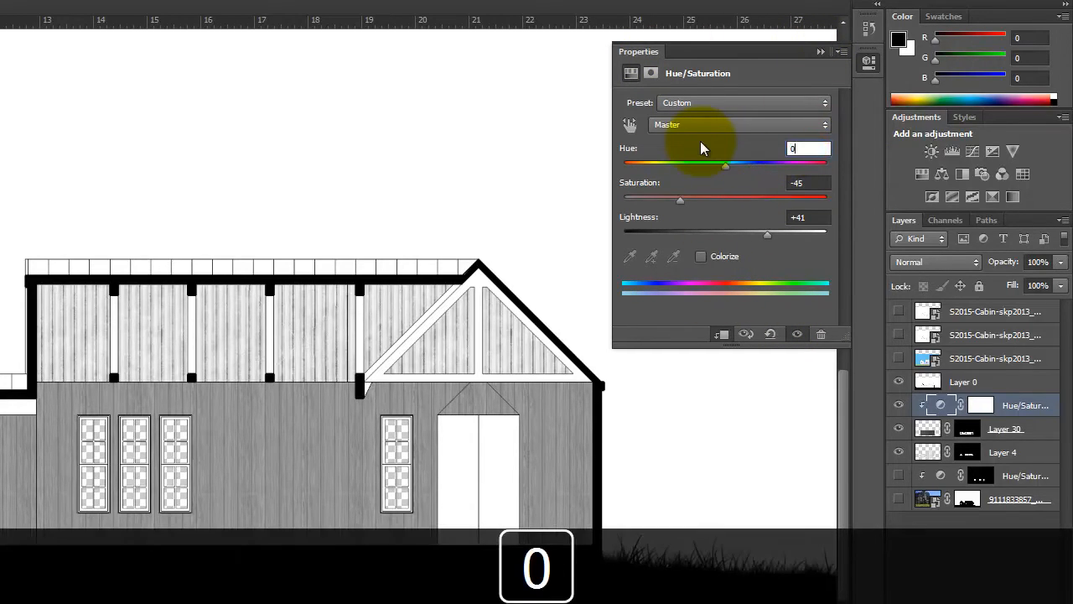
key("Tab")
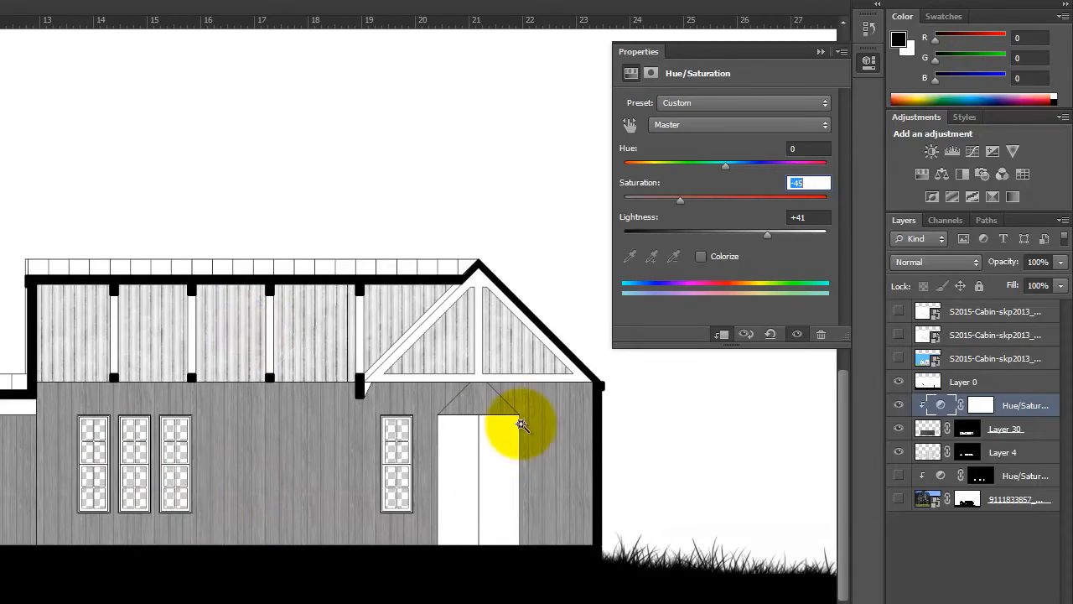
Step: Collapse the adjustment properties and make the mountain photo and its window-tint Hue/Saturation layer visible
left_click(823, 52)
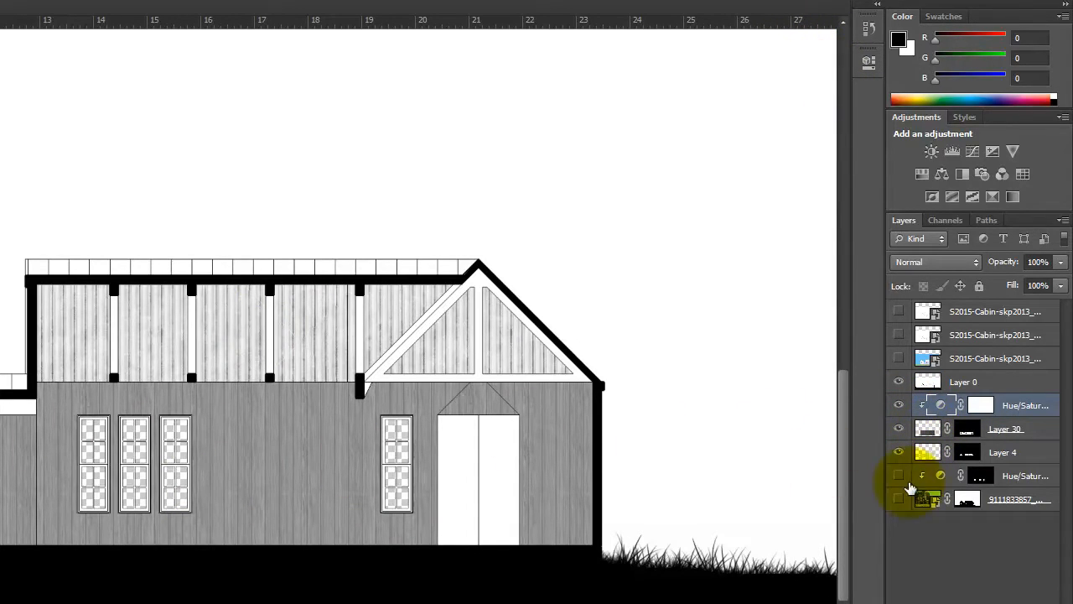
left_click(900, 476)
left_click(898, 501)
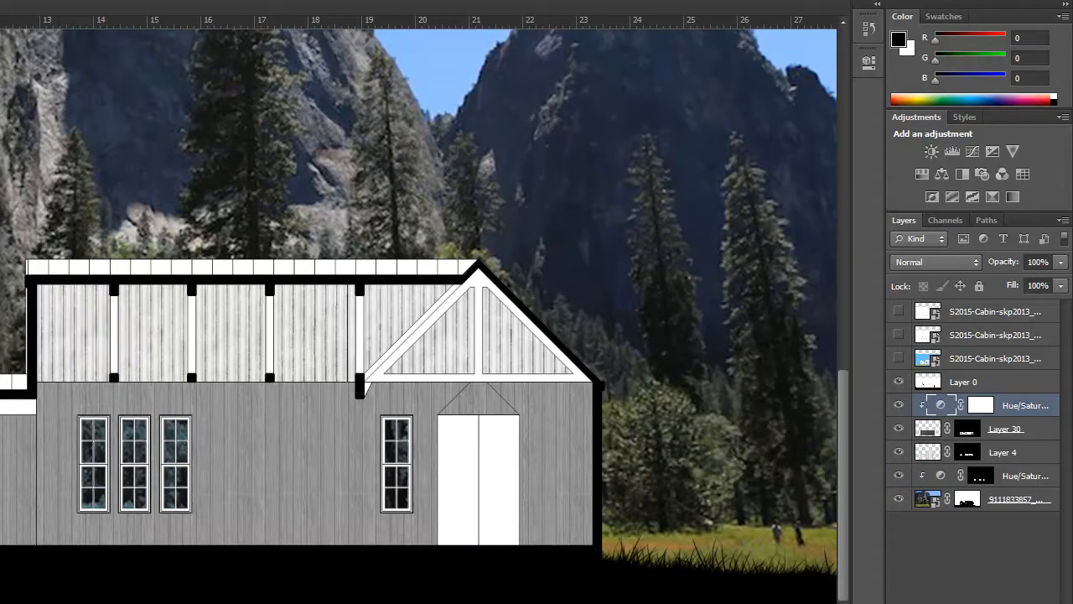
Step: Select the blank white strip beneath the low connecting roof, including its narrow end section, with the Magic Wand
key("ctrl+equal")
key("ctrl+equal")
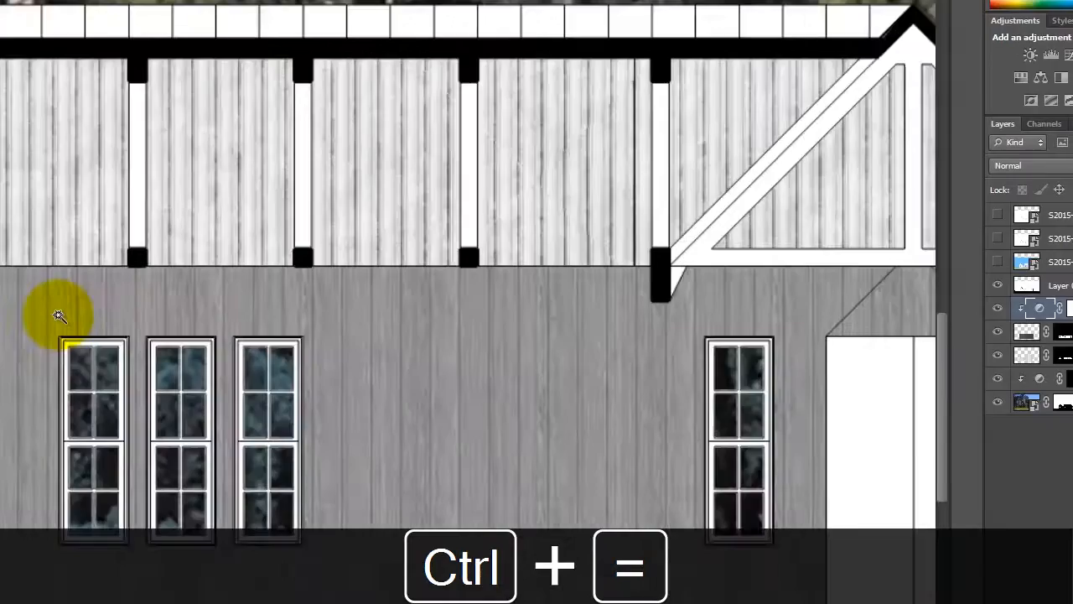
key("space")
left_click_drag(51, 114, 722, 148)
left_click(249, 235)
left_click(359, 234)
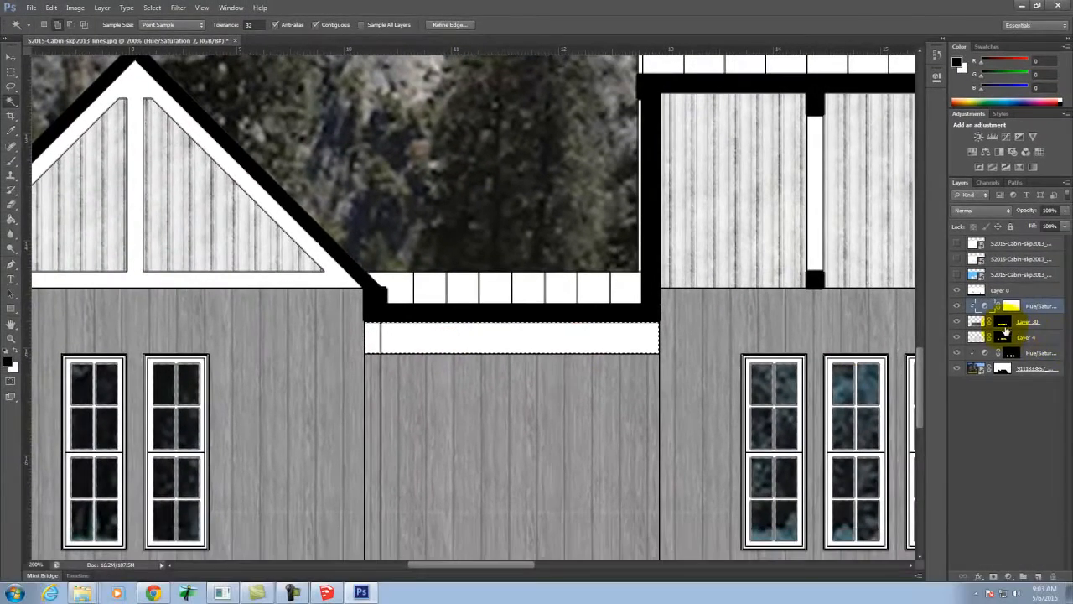
Step: Try revealing whitewashed boards in the selected strip by painting Layer 4's mask white, and paint them back out
left_click(1004, 336)
key("x")
left_click(11, 159)
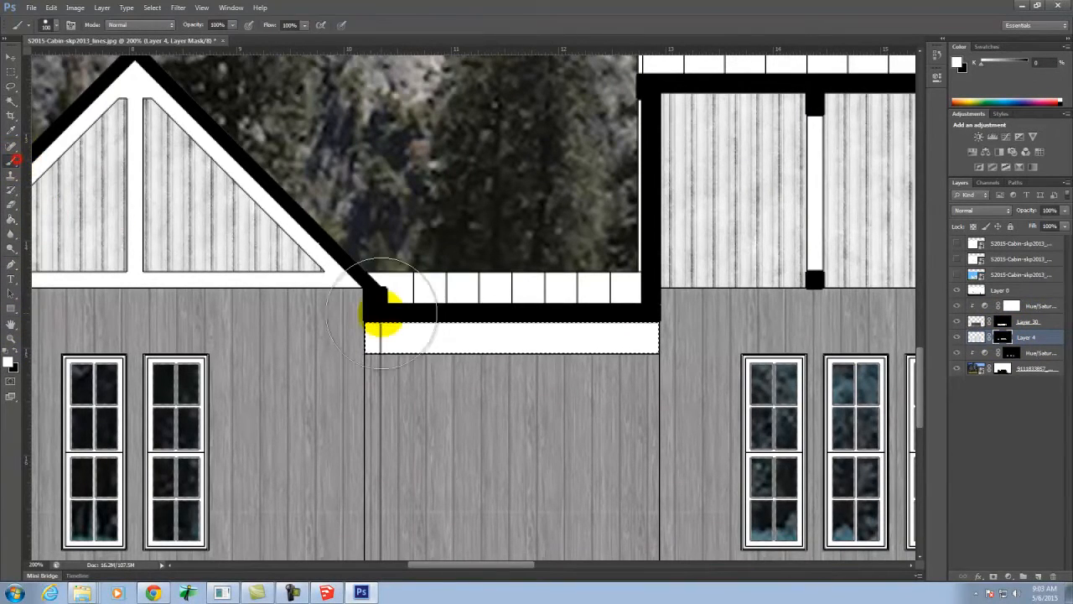
left_click_drag(378, 311, 598, 338)
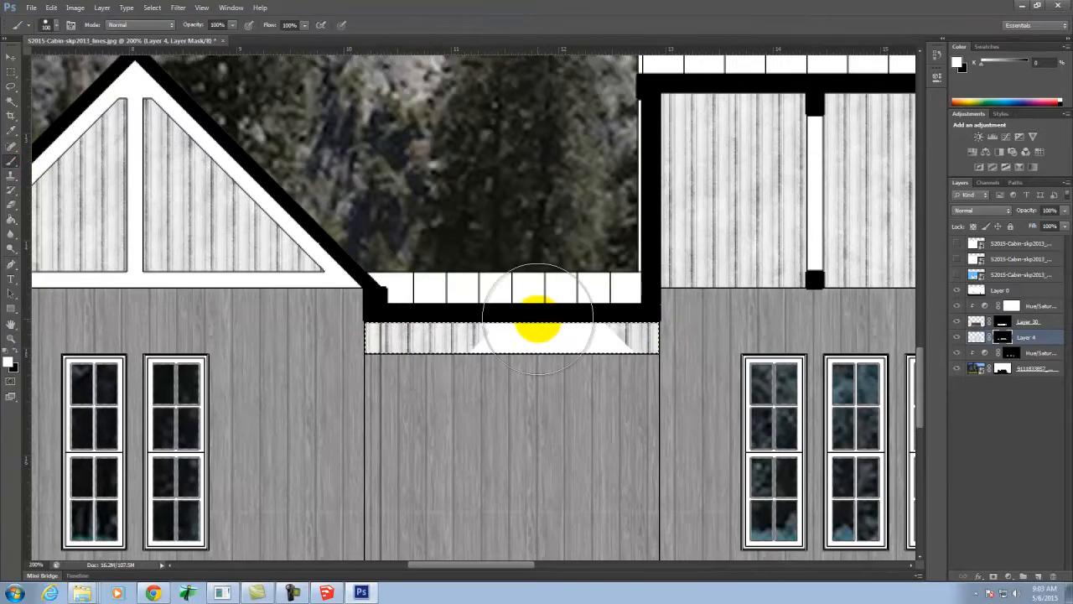
left_click(10, 74)
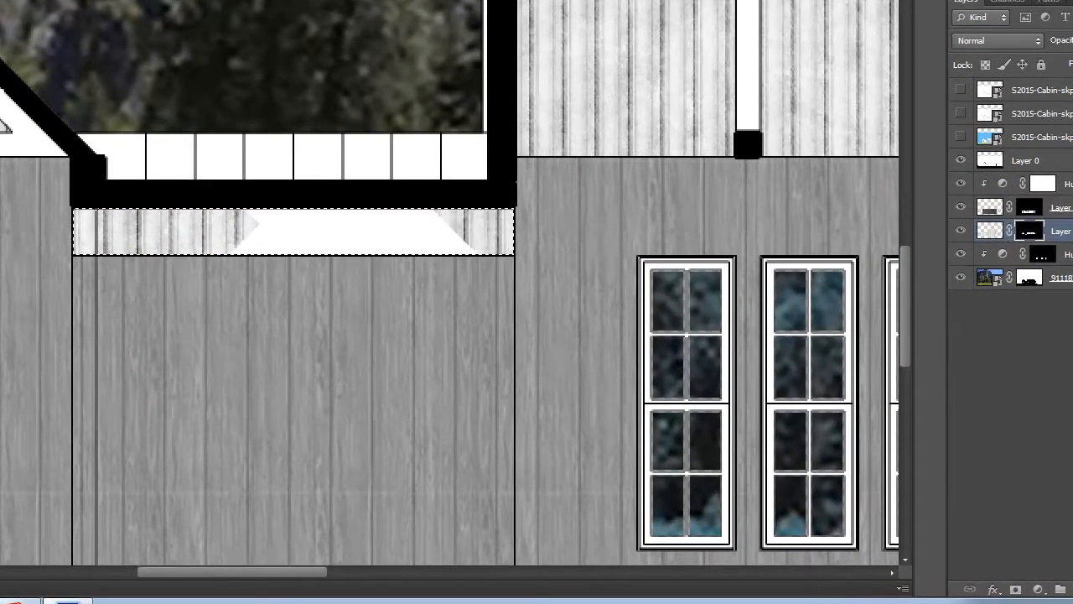
left_click_drag(50, 216, 645, 231)
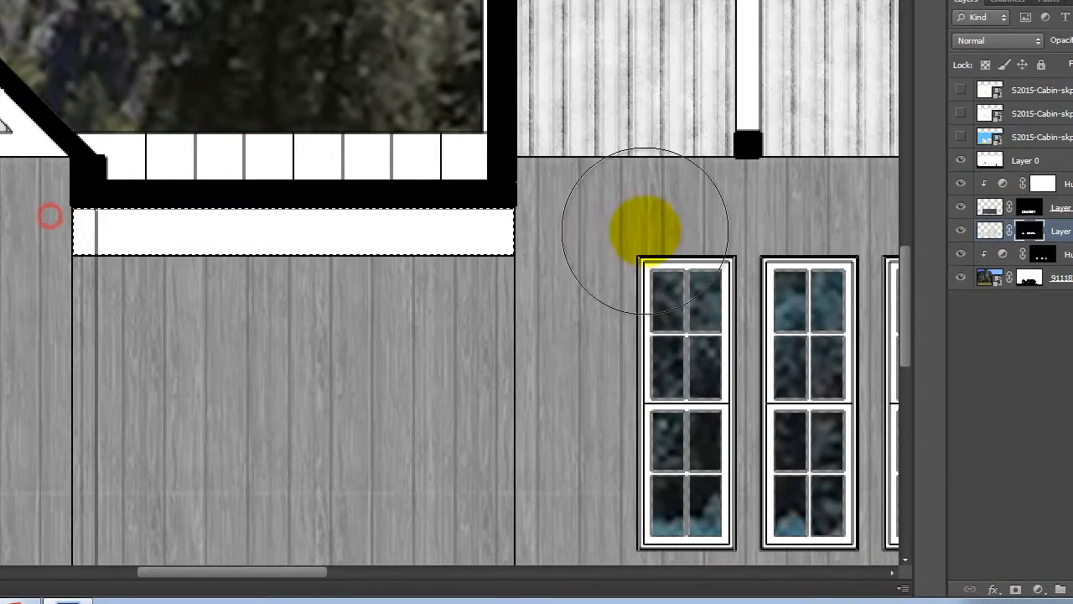
Step: Paint the selected strip white on Layer 30's mask to reveal the gray wall wood, and clear the selection
left_click(992, 206)
left_click(1040, 207)
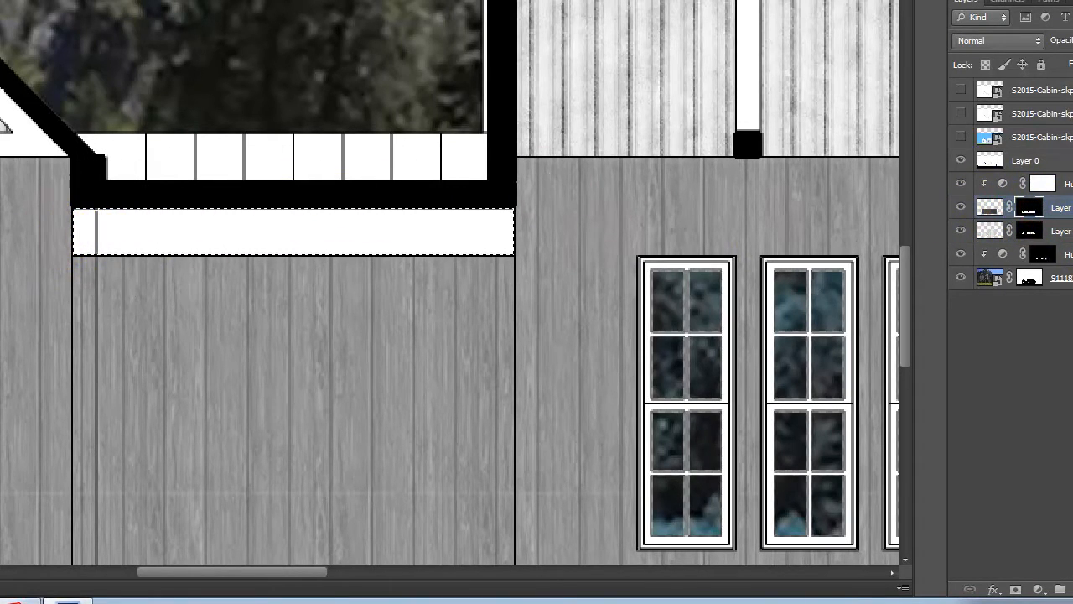
mouse_move(67, 239)
left_mouse_down()
mouse_move(504, 243)
mouse_move(435, 151)
left_mouse_up()
key("m")
key("ctrl+d")
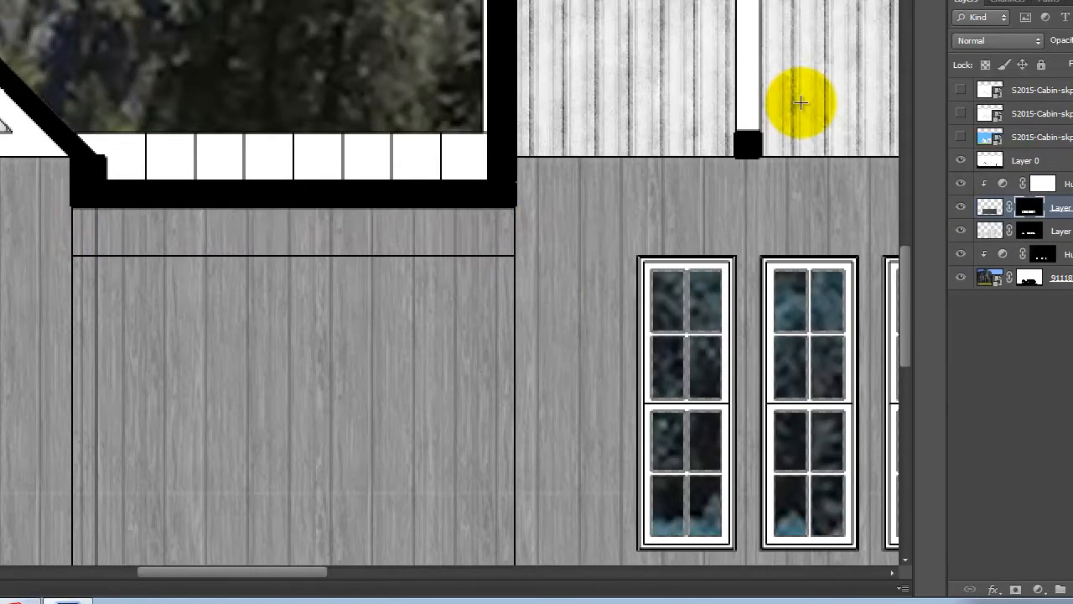
Step: Create a new layer at the top of the stack, name it Lighting, and set its blend mode to Soft Light
key("ctrl+0")
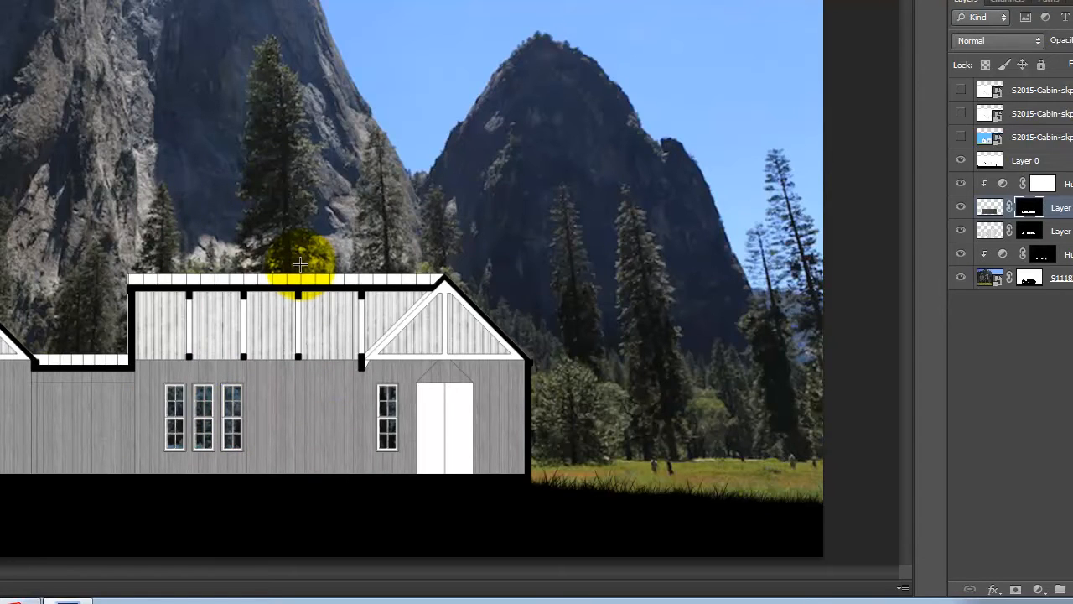
key("ctrl+equal")
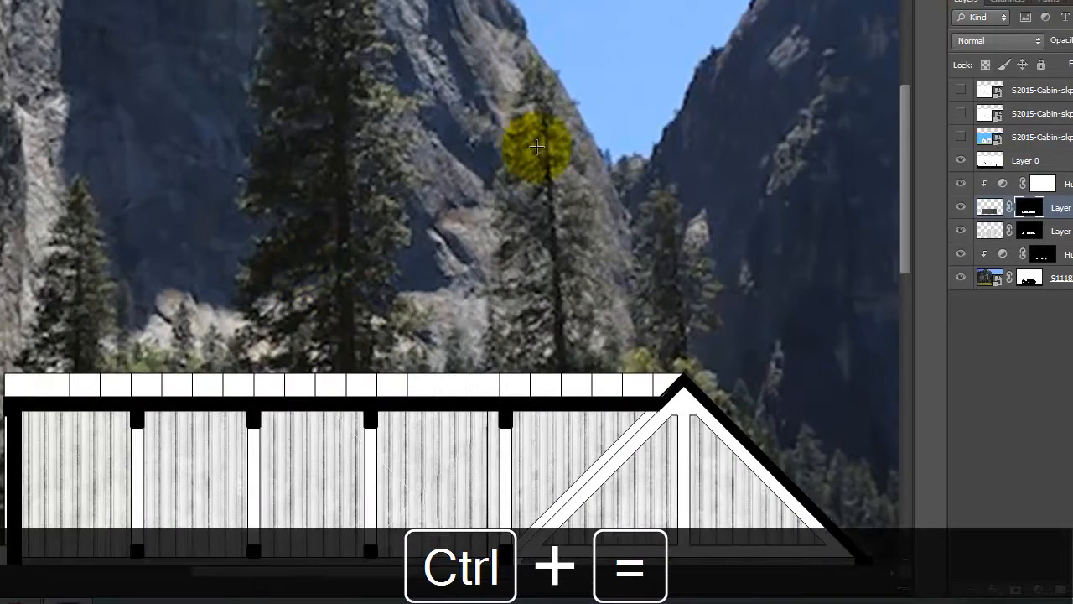
key("space")
left_click_drag(474, 206, 530, 0)
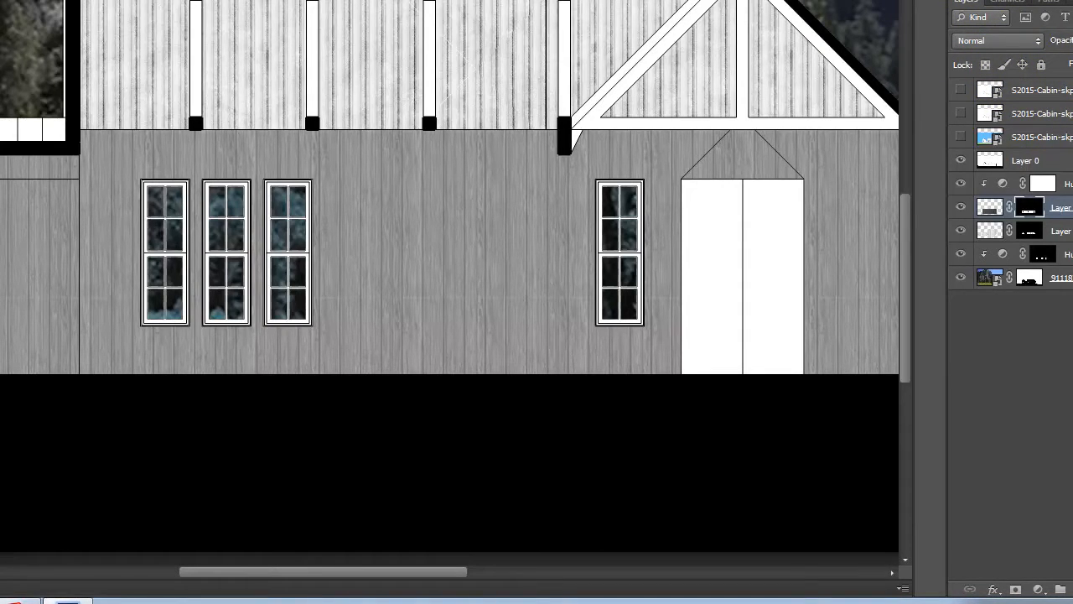
key("ctrl+shift+n")
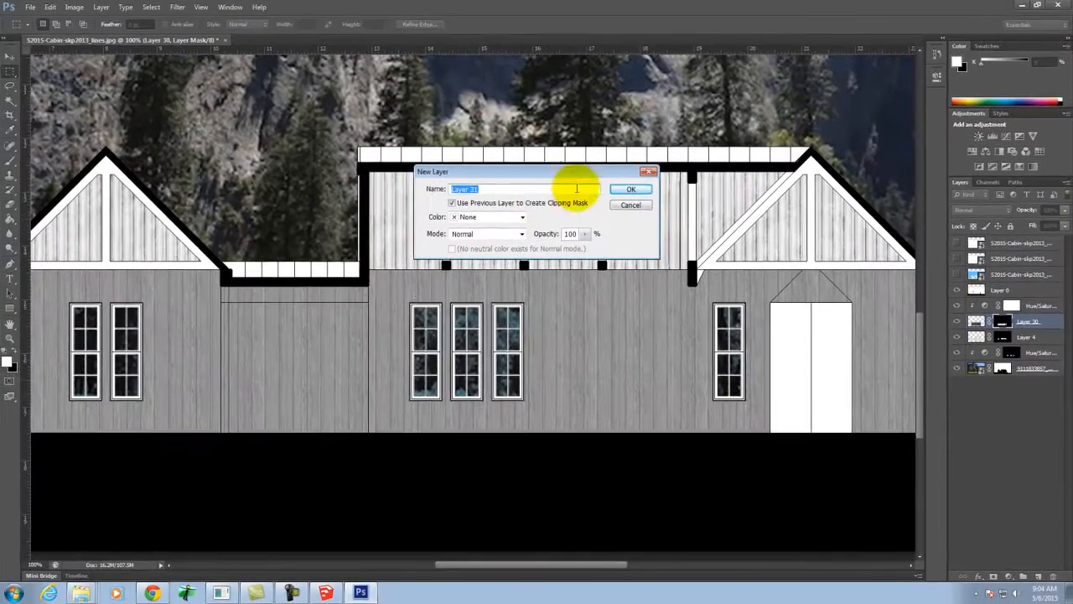
left_click(635, 190)
left_click_drag(1025, 323, 1015, 242)
double_click(1004, 244)
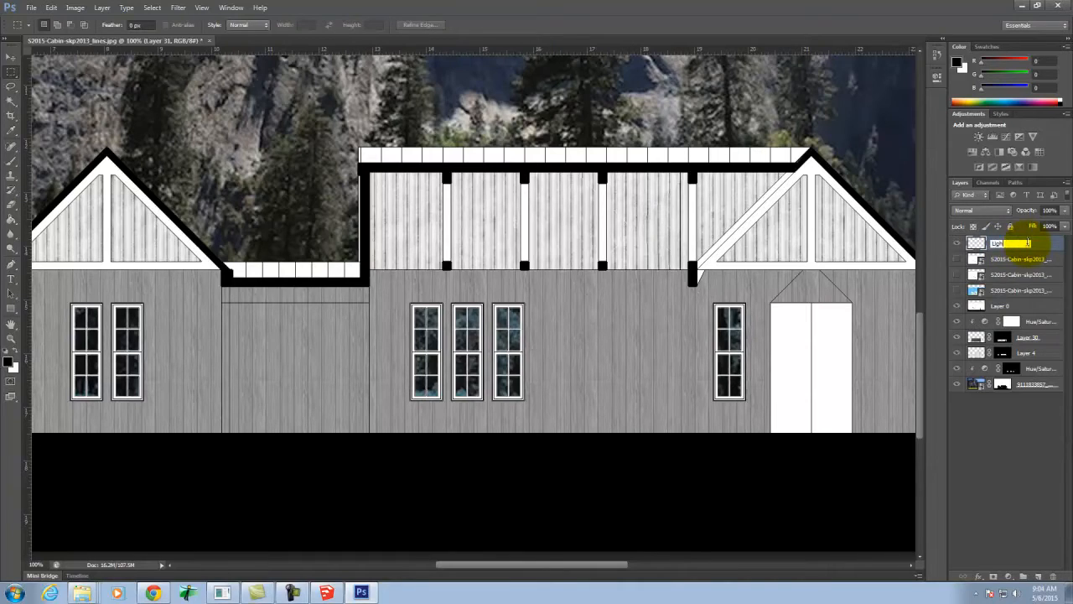
key("Return")
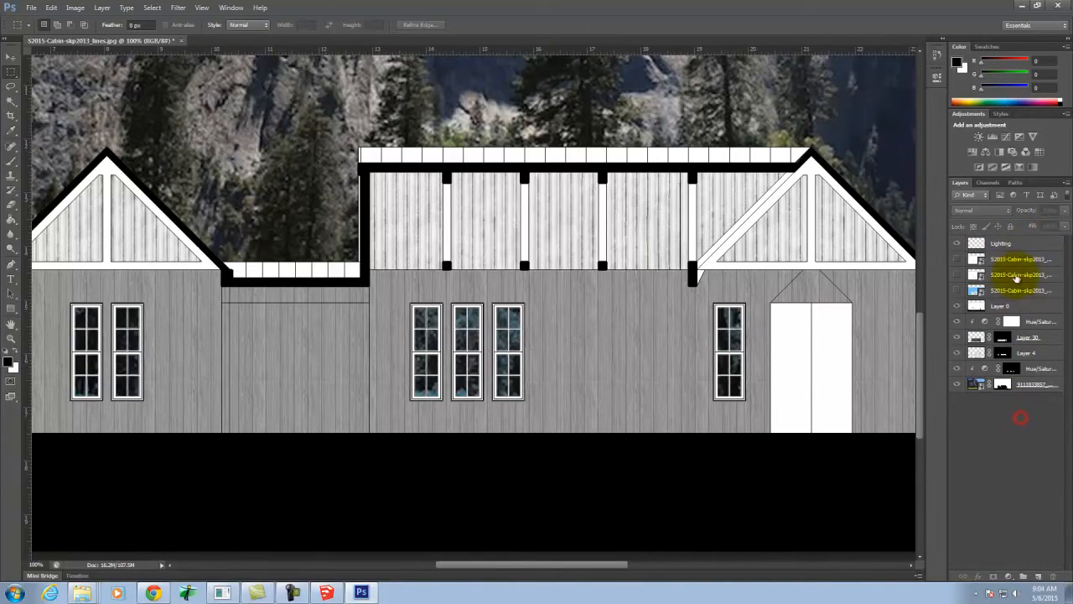
left_click(1006, 210)
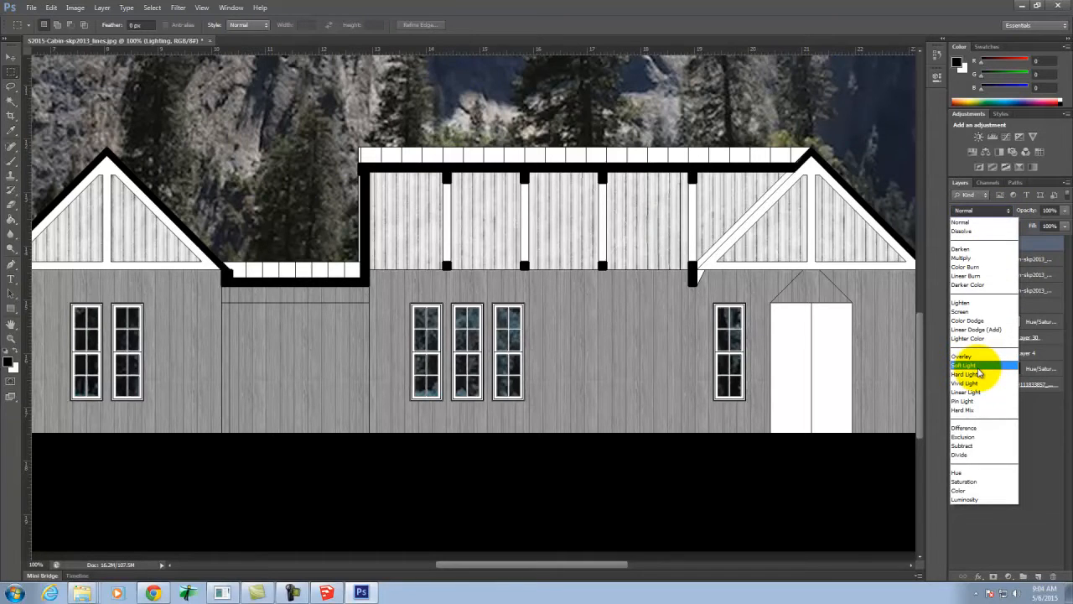
left_click(978, 367)
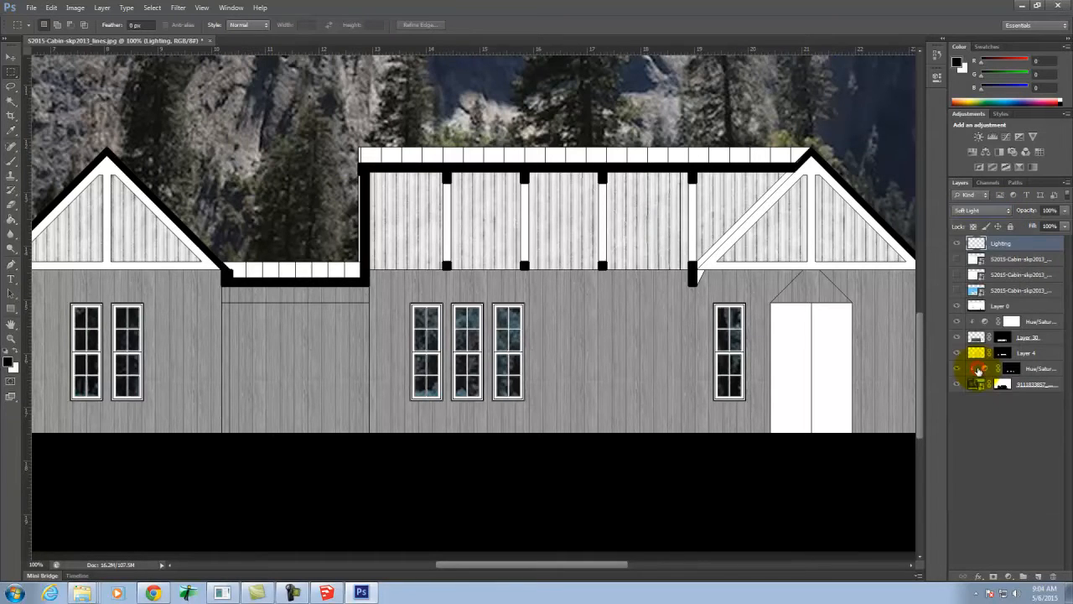
Step: Set up the Brush tool at 100 px with 0% hardness for soft lighting strokes
left_click(10, 157)
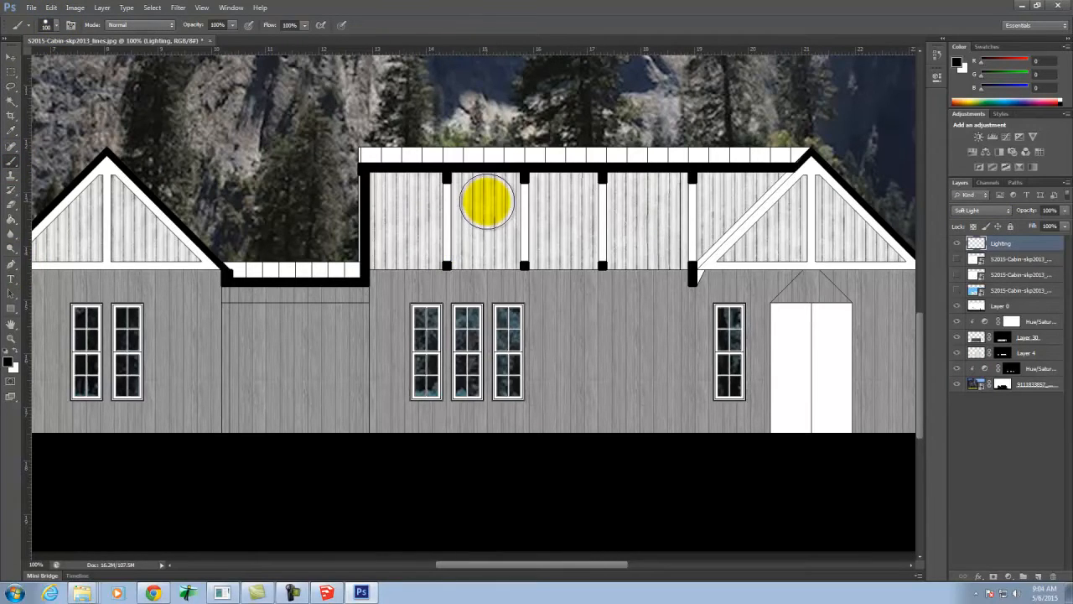
left_click(55, 24)
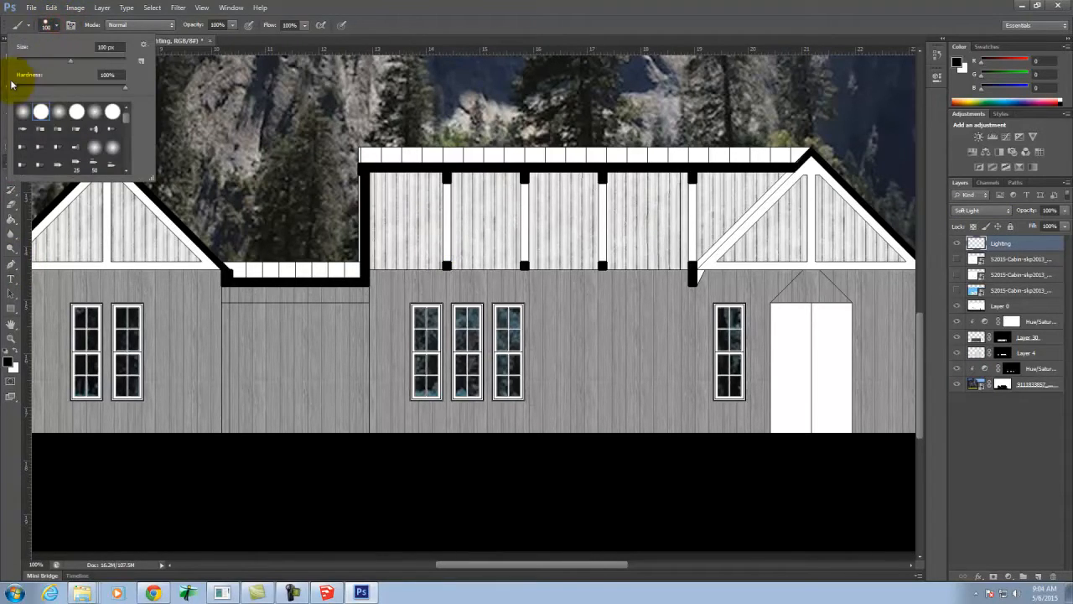
left_click_drag(127, 87, 2, 90)
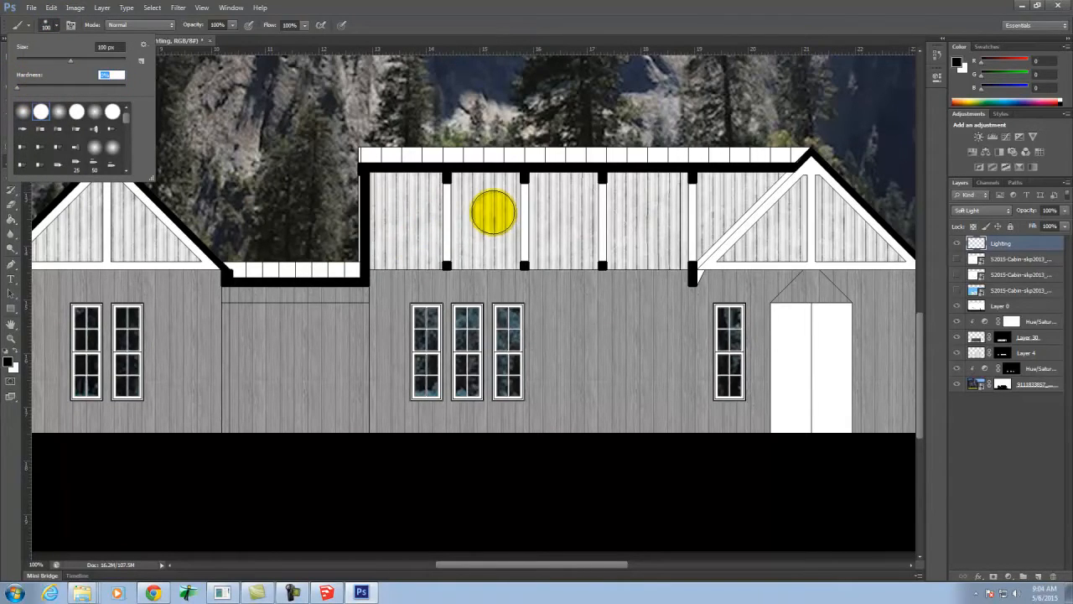
left_click(46, 25)
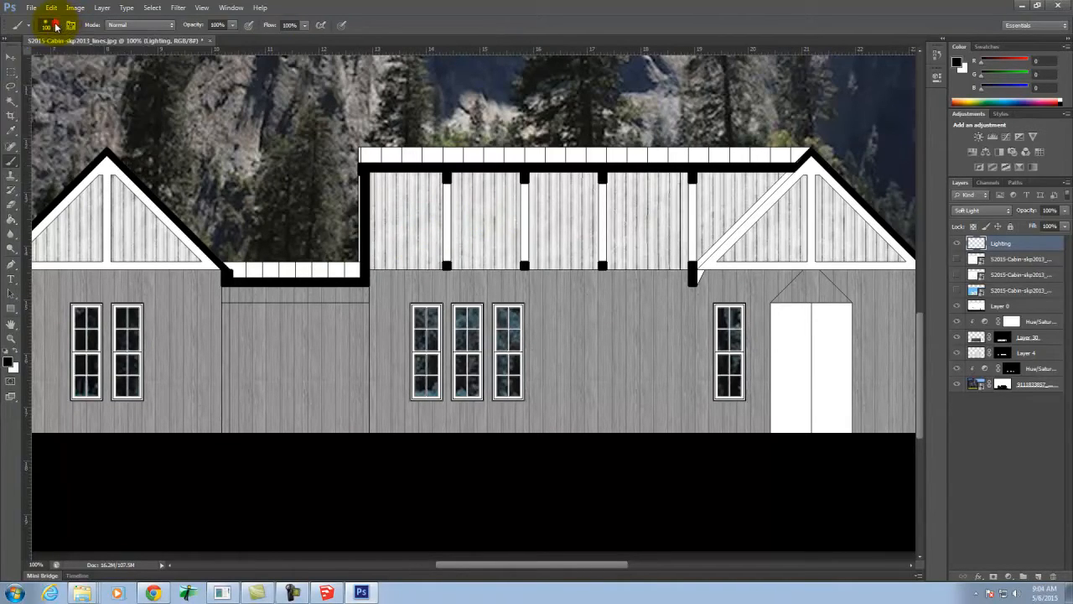
Step: Set the foreground color to the warm yellow-orange e3b955
left_click(7, 363)
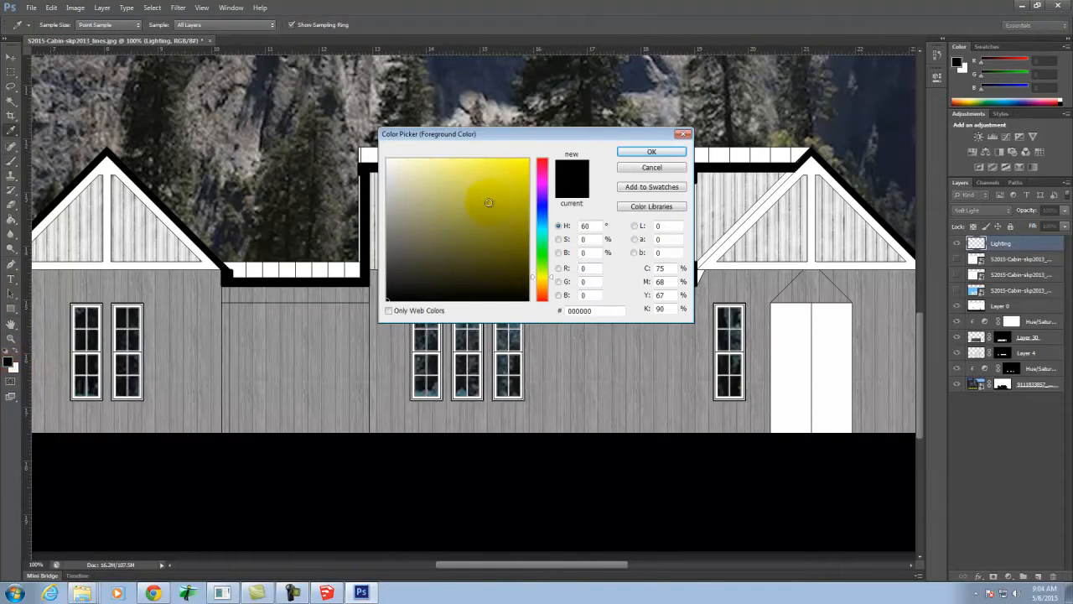
left_click_drag(541, 282, 548, 287)
left_click(475, 174)
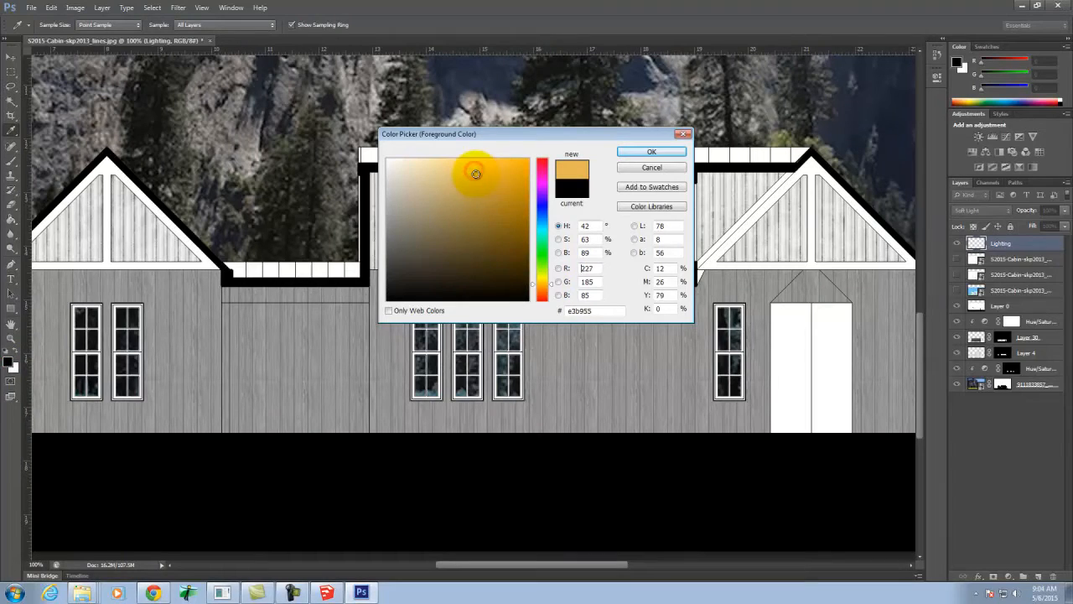
left_click(667, 151)
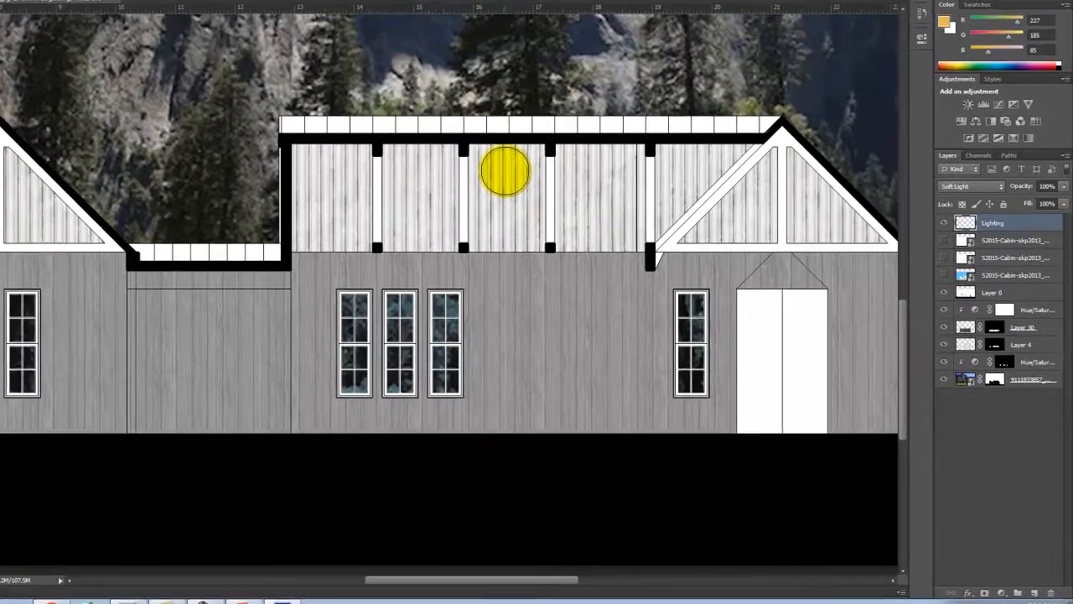
Step: Paint a soft vertical streak of warm light down the wall in each of the four central bays on the Lighting layer
left_click_drag(562, 196, 566, 273)
left_click_drag(312, 196, 314, 407)
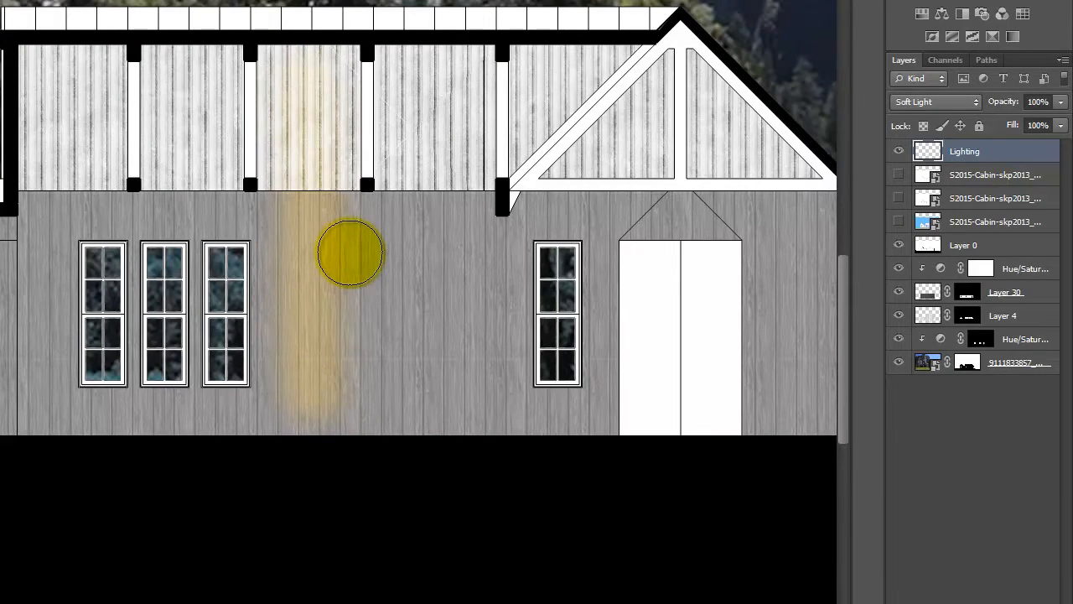
mouse_move(431, 83)
left_mouse_down()
mouse_move(453, 219)
mouse_move(453, 393)
left_mouse_up()
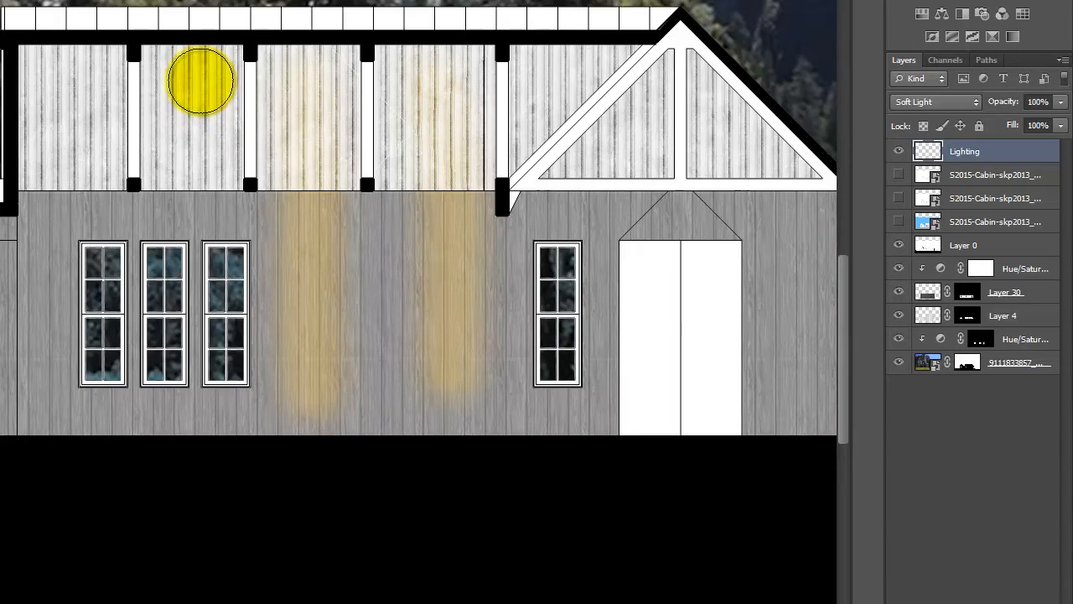
mouse_move(188, 82)
left_mouse_down()
mouse_move(204, 287)
mouse_move(197, 428)
left_mouse_up()
left_click_drag(72, 81, 81, 374)
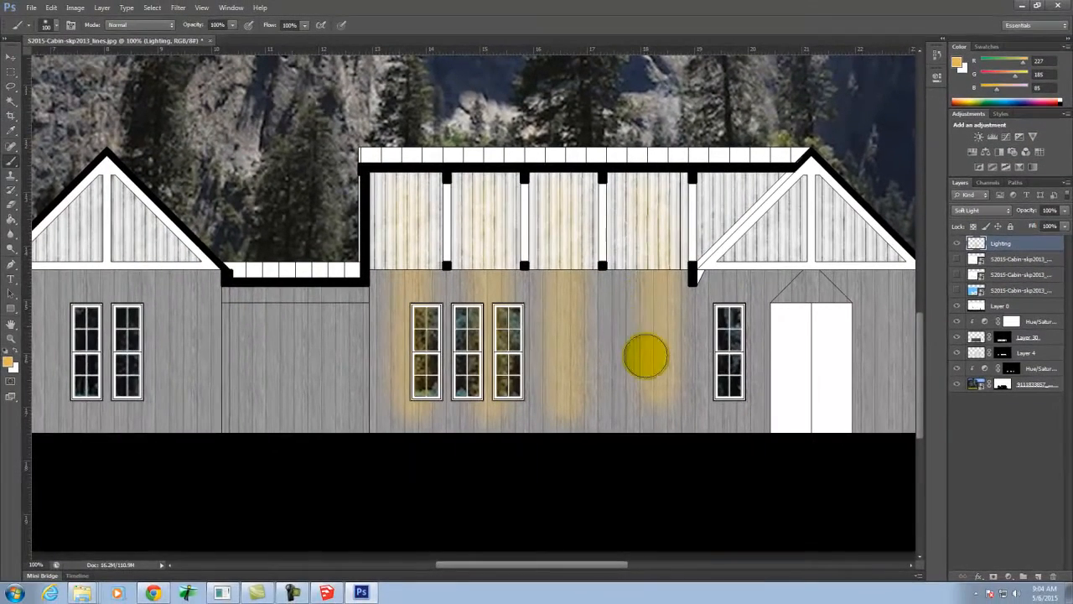
Step: Broaden the warm glow on the lower wall beside the single window, enlarging the brush up to 400 px
key("bracketright")
key("bracketright")
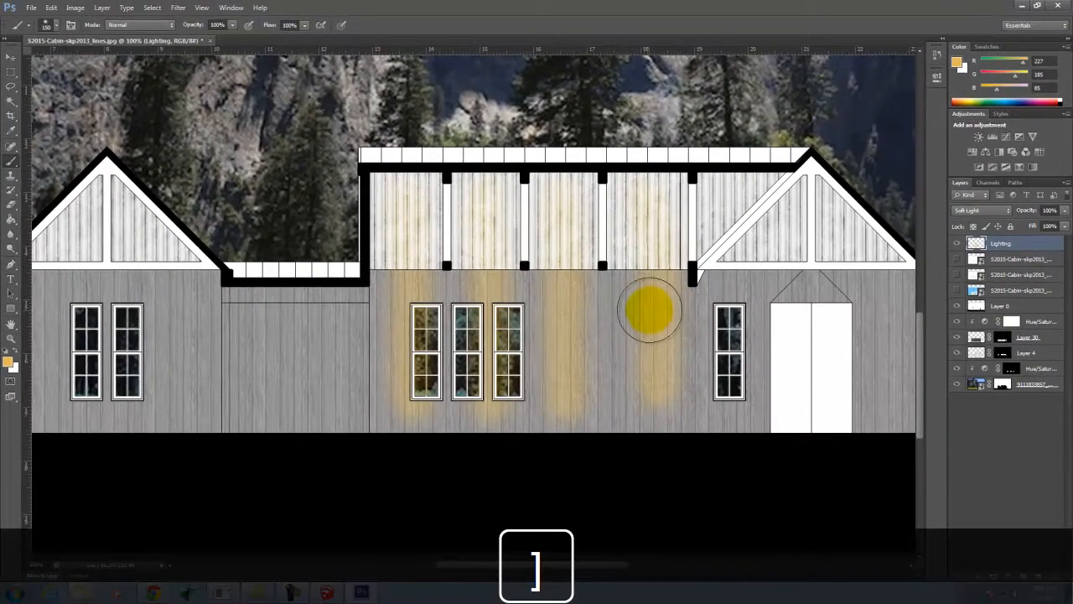
key("bracketright")
key("bracketright")
key("bracketright")
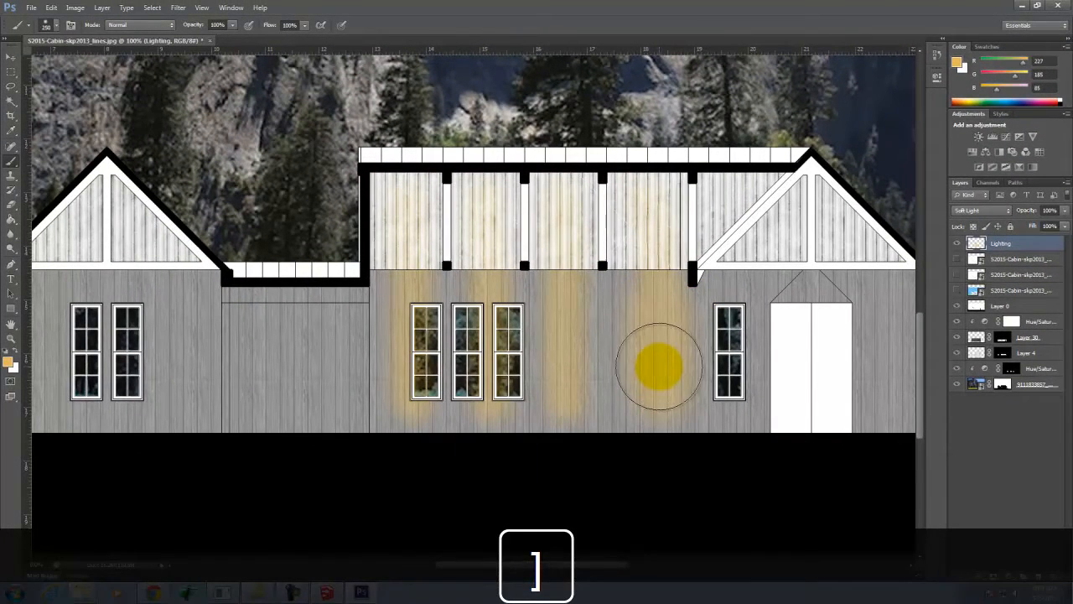
left_click_drag(661, 384, 663, 467)
key("bracketright")
key("bracketright")
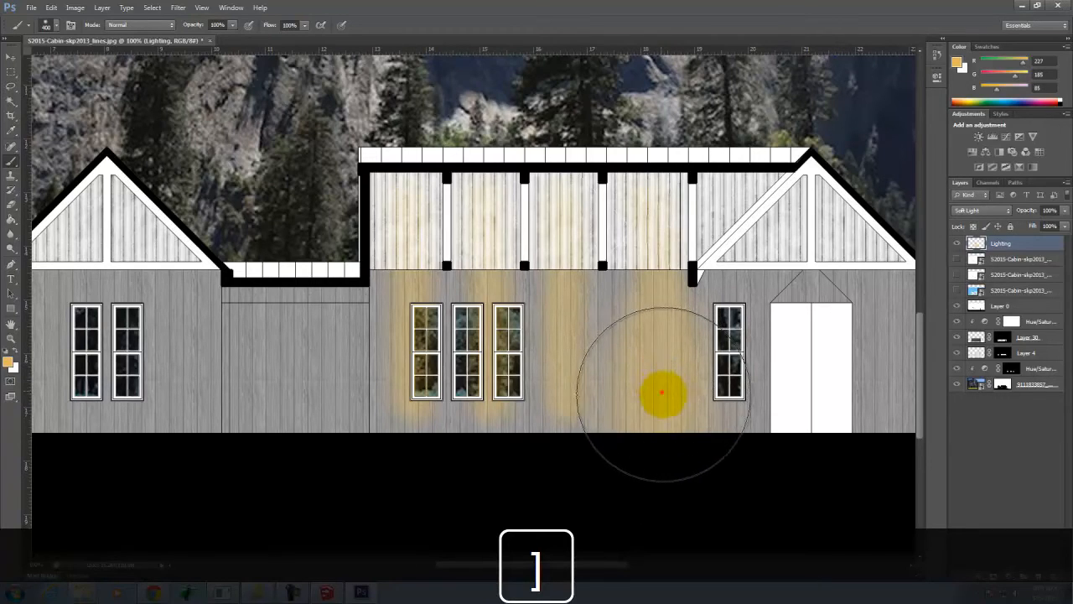
left_click_drag(662, 392, 672, 477)
key("bracketleft")
left_click(589, 371)
Step: Fill in the glow across the central wall and around the triple windows, varying the brush size from 100 px upward
key("bracketleft")
key("bracketleft")
key("bracketleft")
key("bracketleft")
key("bracketleft")
key("bracketleft")
key("bracketleft")
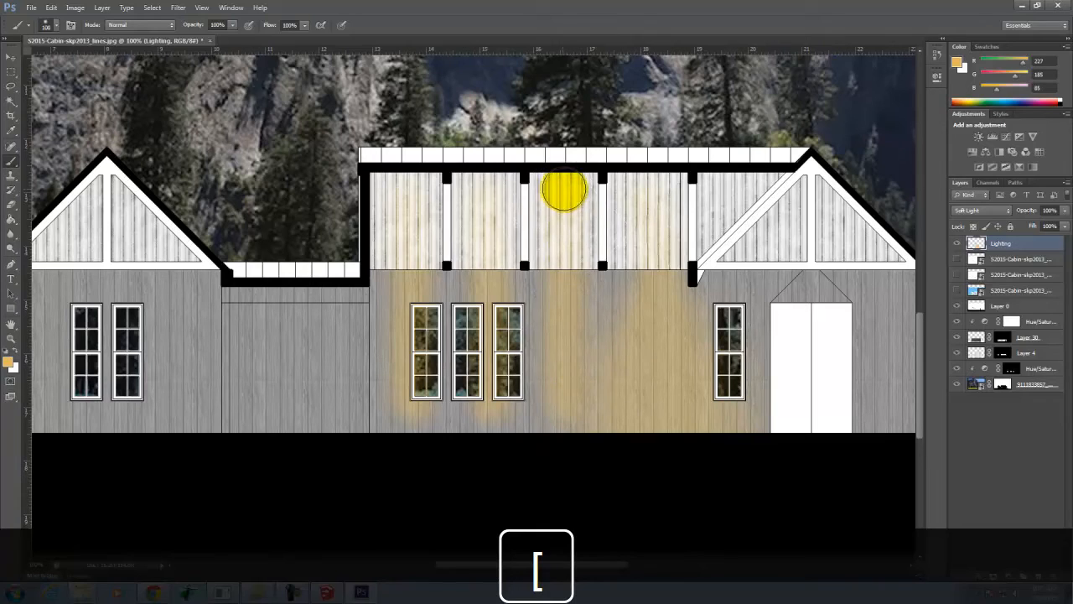
mouse_move(565, 191)
left_mouse_down()
mouse_move(565, 461)
mouse_move(565, 371)
mouse_move(559, 456)
mouse_move(546, 350)
mouse_move(423, 359)
mouse_move(467, 339)
mouse_move(491, 300)
mouse_move(491, 407)
mouse_move(503, 324)
mouse_move(499, 460)
mouse_move(478, 343)
mouse_move(491, 378)
mouse_move(475, 457)
mouse_move(409, 320)
mouse_move(422, 477)
left_mouse_up()
key("bracketright")
key("bracketright")
key("bracketright")
key("bracketright")
key("bracketright")
key("bracketright")
key("bracketright")
key("bracketright")
key("bracketright")
key("bracketleft")
key("bracketleft")
key("bracketleft")
key("bracketleft")
key("bracketleft")
key("bracketleft")
key("bracketleft")
key("bracketright")
key("bracketright")
key("bracketright")
key("bracketright")
key("bracketright")
key("bracketleft")
key("bracketleft")
key("bracketleft")
key("bracketleft")
key("bracketleft")
key("bracketright")
key("bracketright")
key("bracketright")
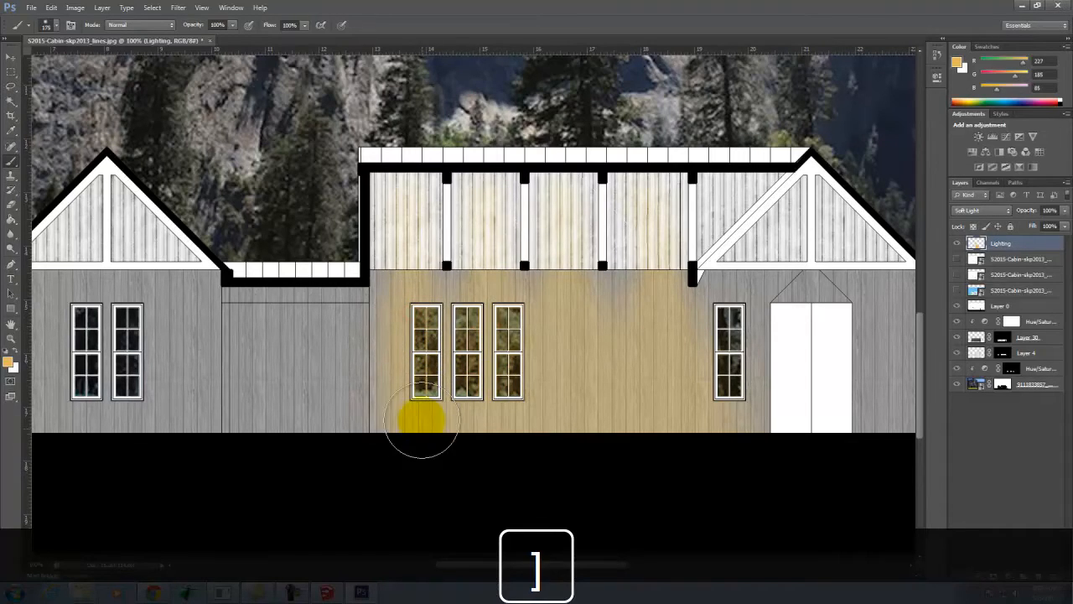
Step: Spread the glow from the triple windows into the adjoining low connecting wall, enlarging the brush to 400 px
left_click_drag(405, 352, 408, 486)
key("bracketright")
key("bracketright")
key("bracketright")
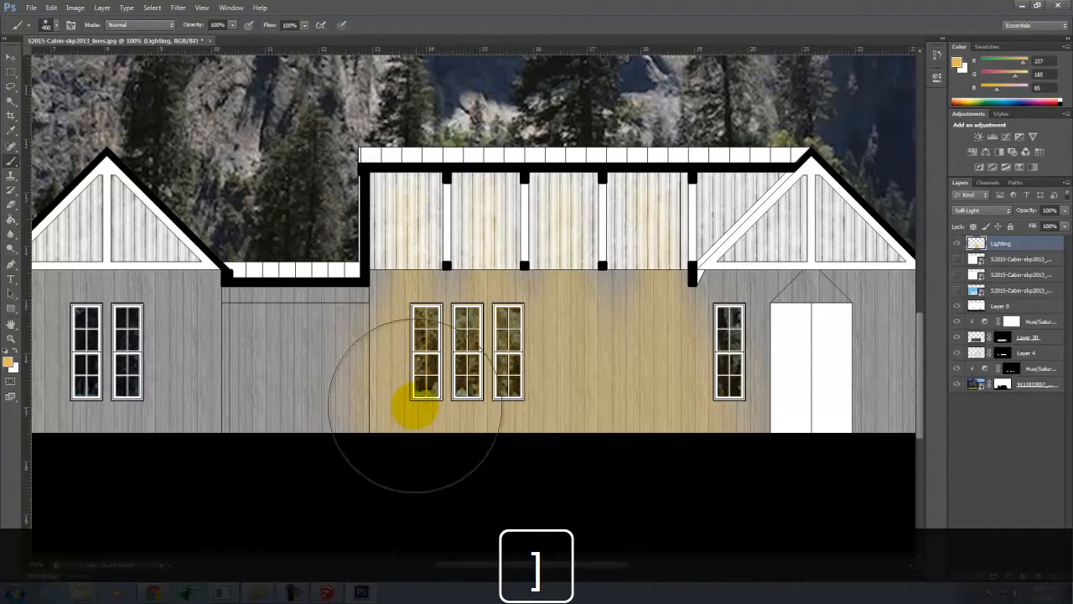
left_click_drag(417, 414, 429, 537)
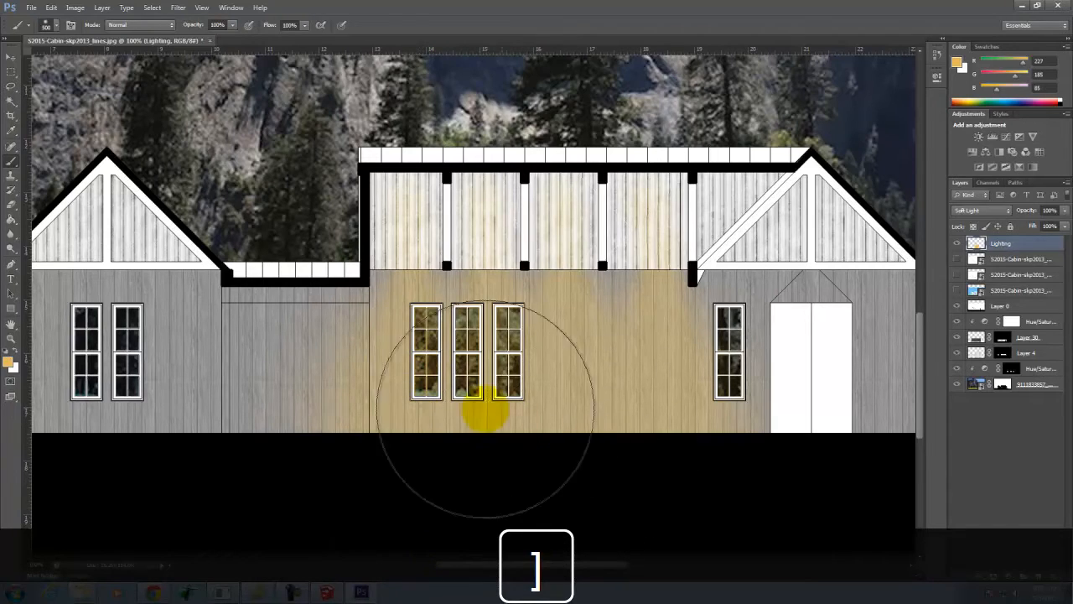
Step: Reduce the brush to 150 px and touch up the glow beside the single window and at the triple windows
key("bracketleft")
key("bracketleft")
key("bracketleft")
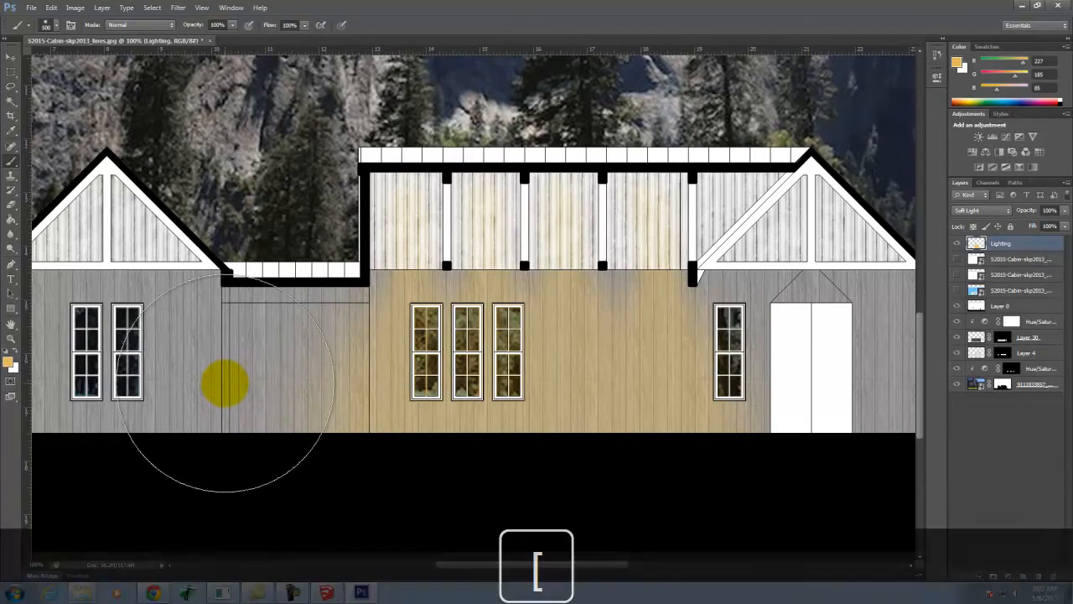
key("bracketleft")
key("bracketleft")
key("bracketleft")
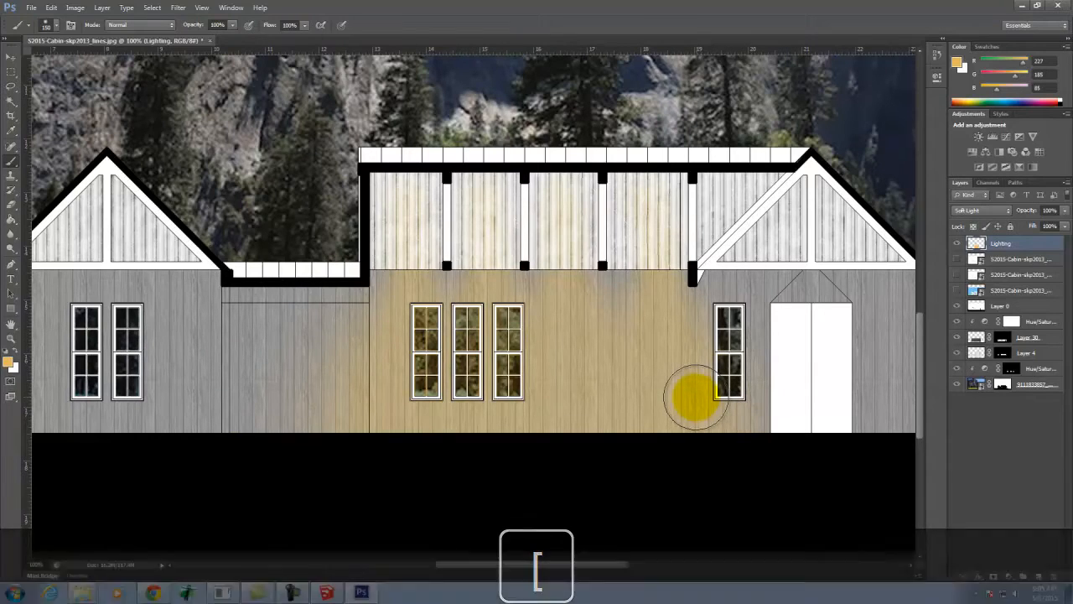
left_click_drag(695, 399, 726, 287)
left_click(509, 379)
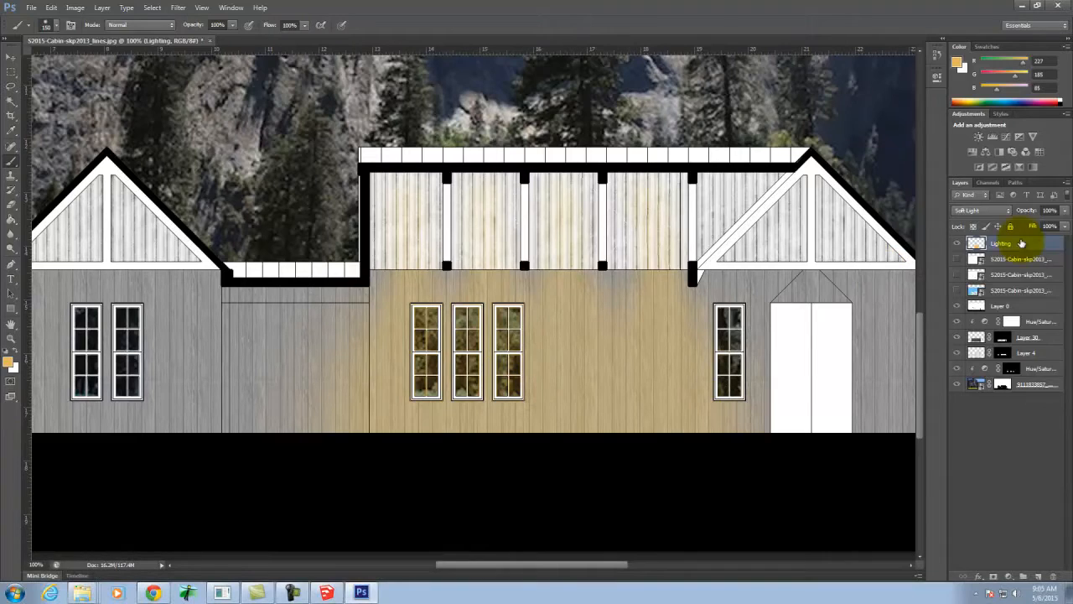
Step: Lower the Lighting layer's opacity to 43%
left_click(1065, 215)
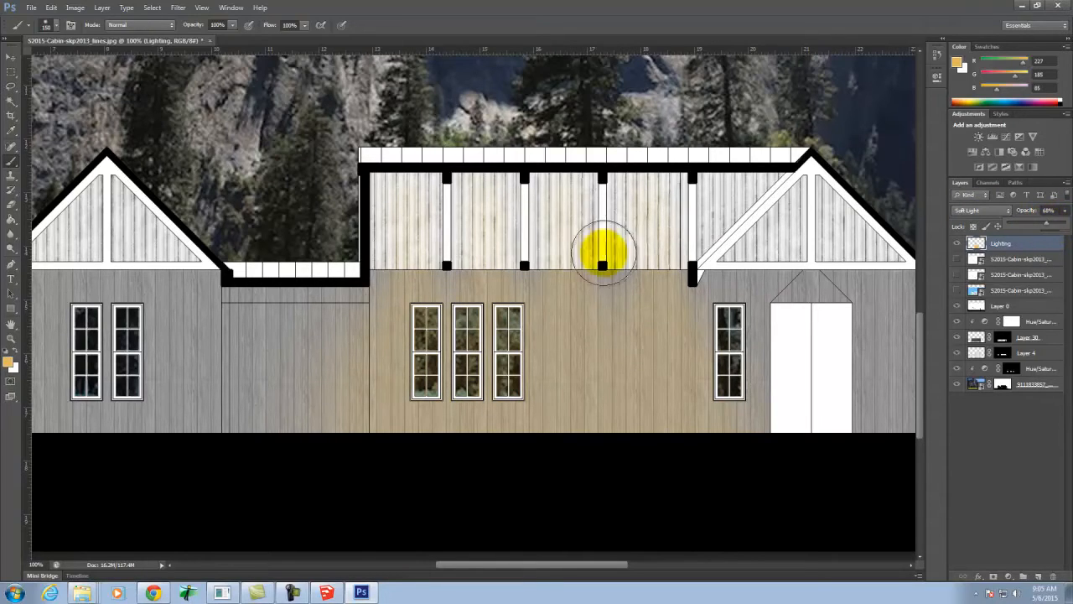
left_click_drag(410, 331, 451, 345)
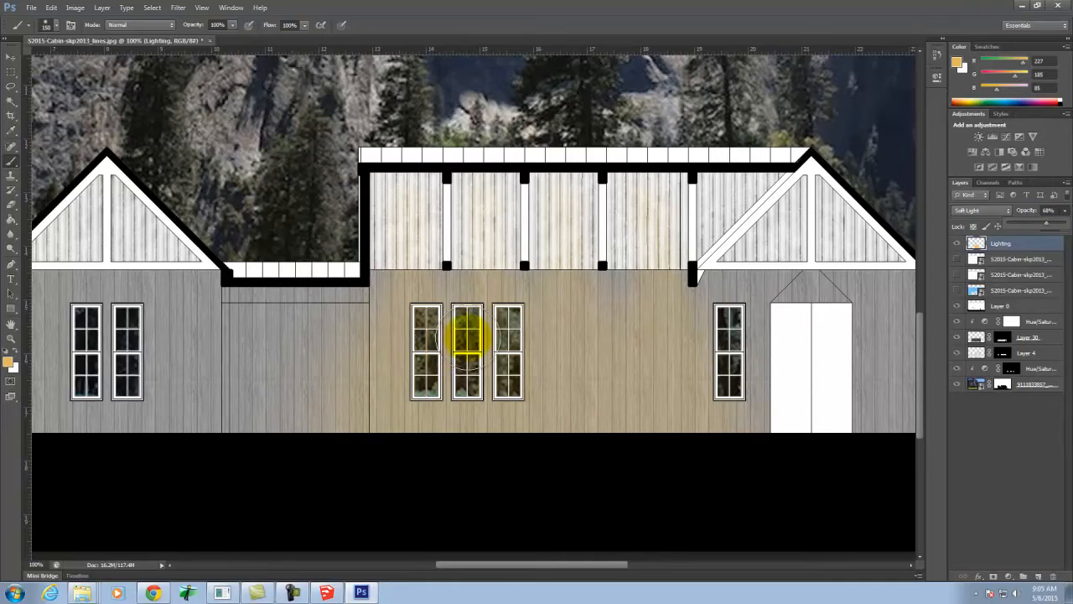
left_click_drag(966, 313, 998, 243)
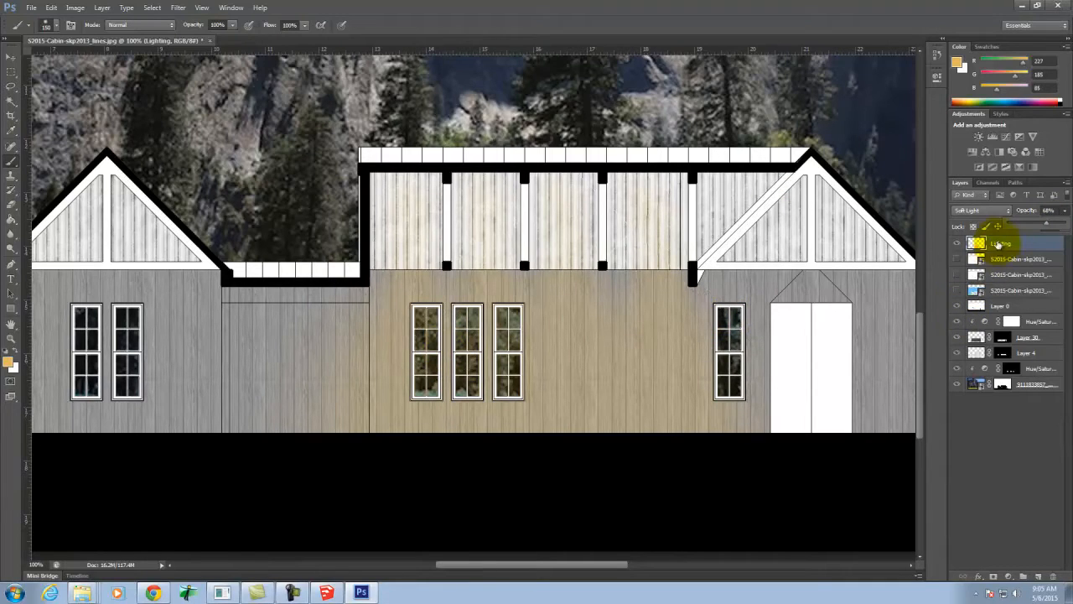
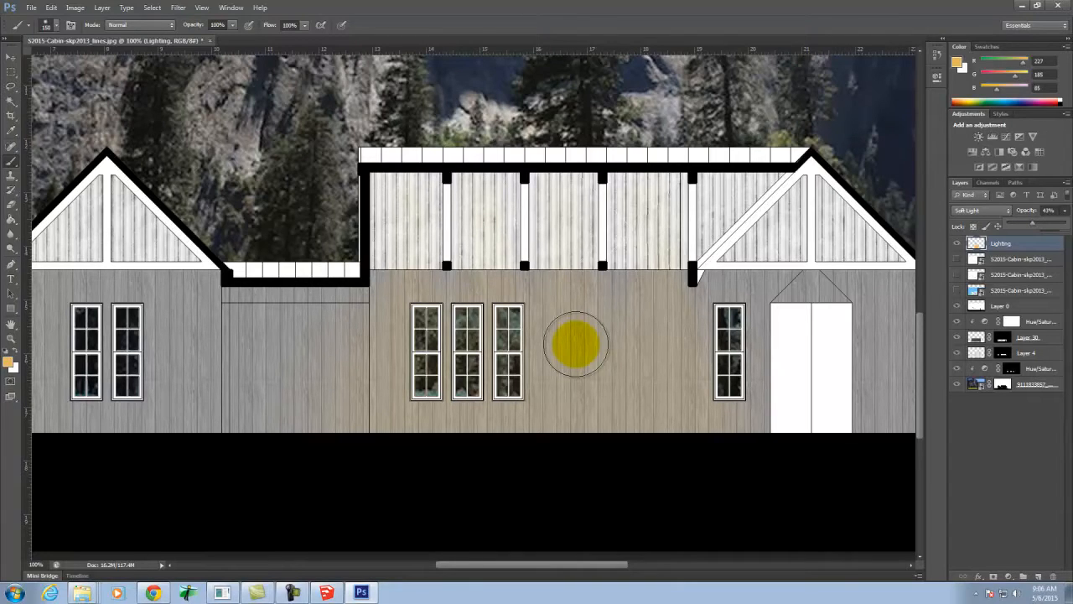
key("ctrl+minus")
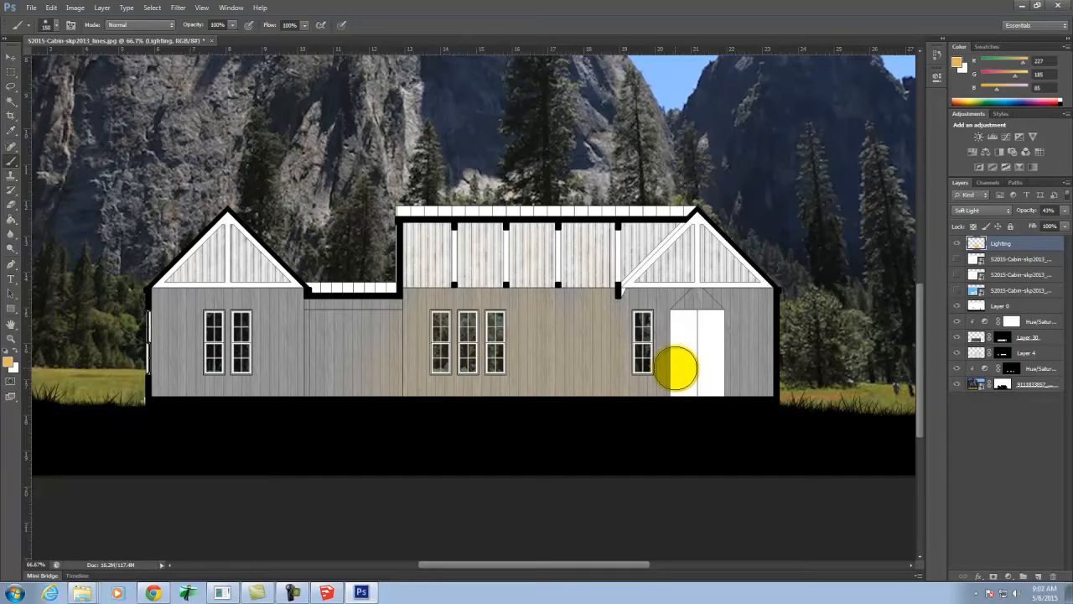
scroll(671, 357, "up", 3)
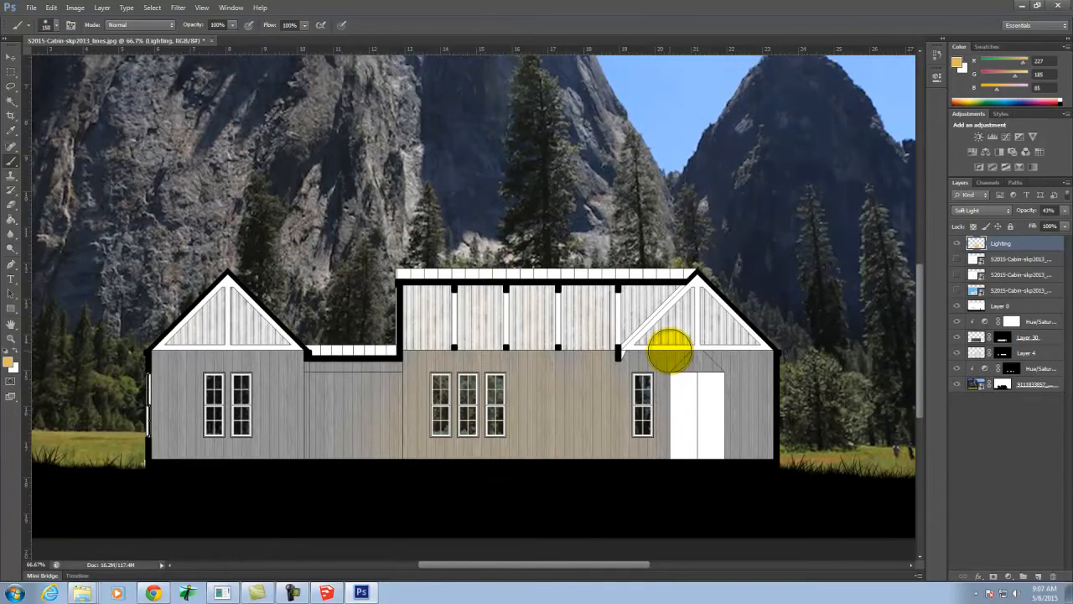
key("ctrl+minus")
key("ctrl+minus")
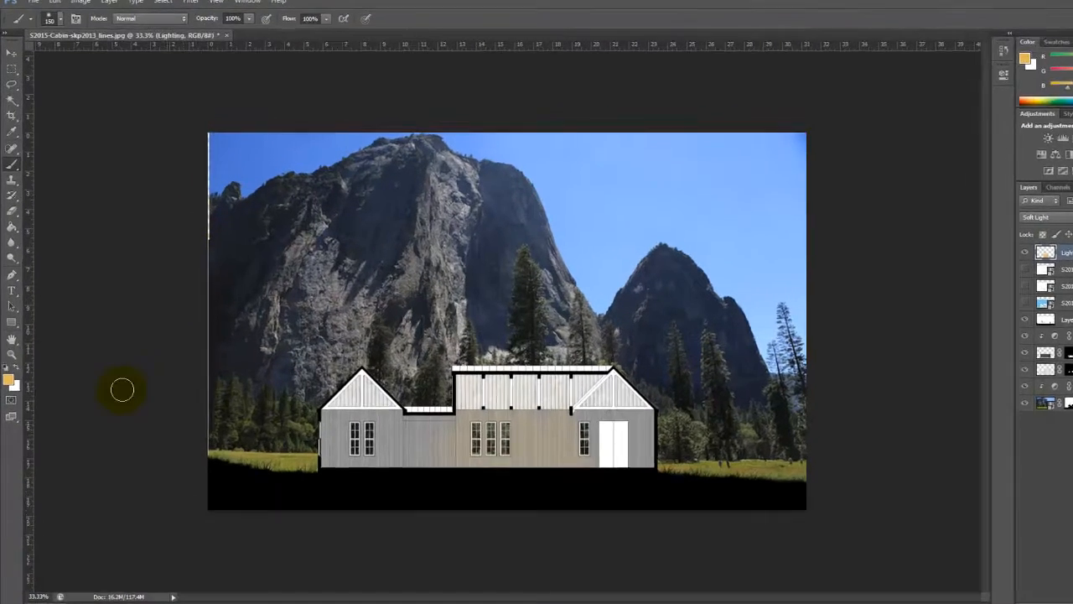
Step: Crop off the thin white strip along the canvas's left edge
left_click(11, 115)
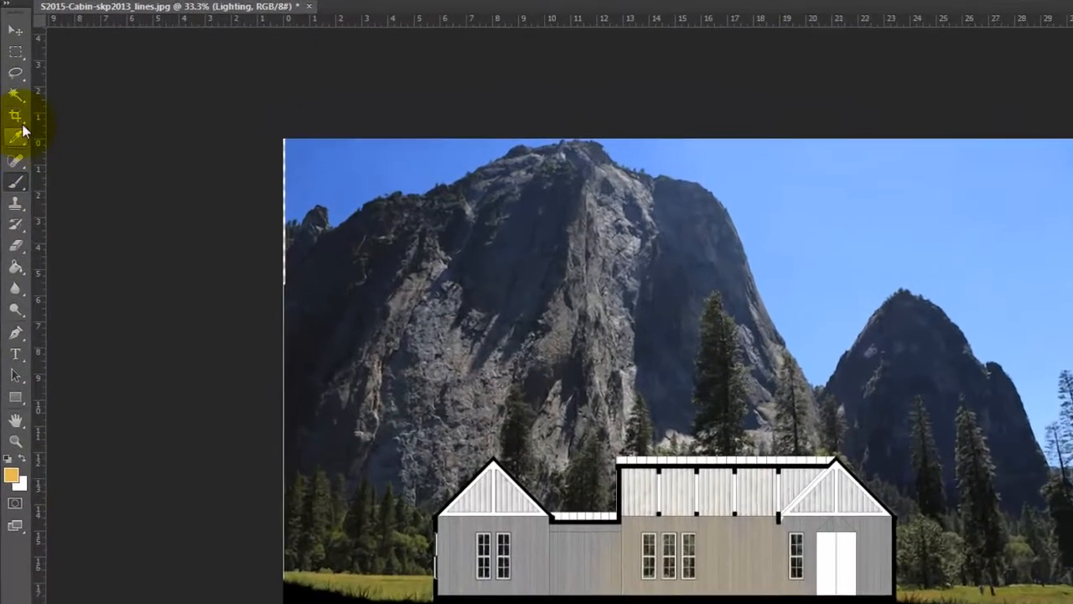
left_click_drag(290, 408, 296, 405)
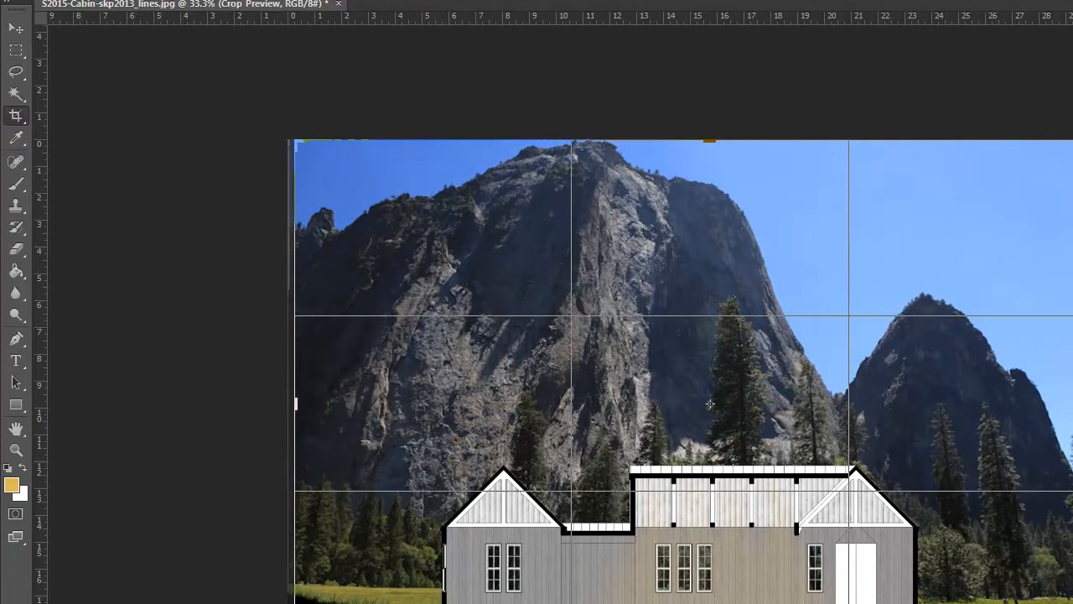
left_click(845, 0)
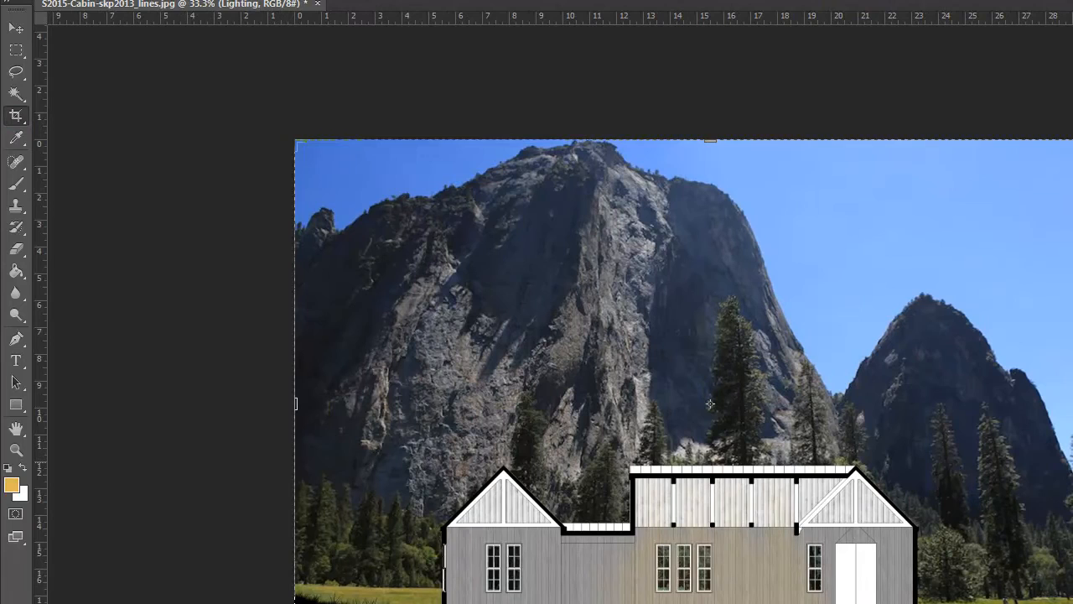
left_click(16, 50)
left_click(100, 149)
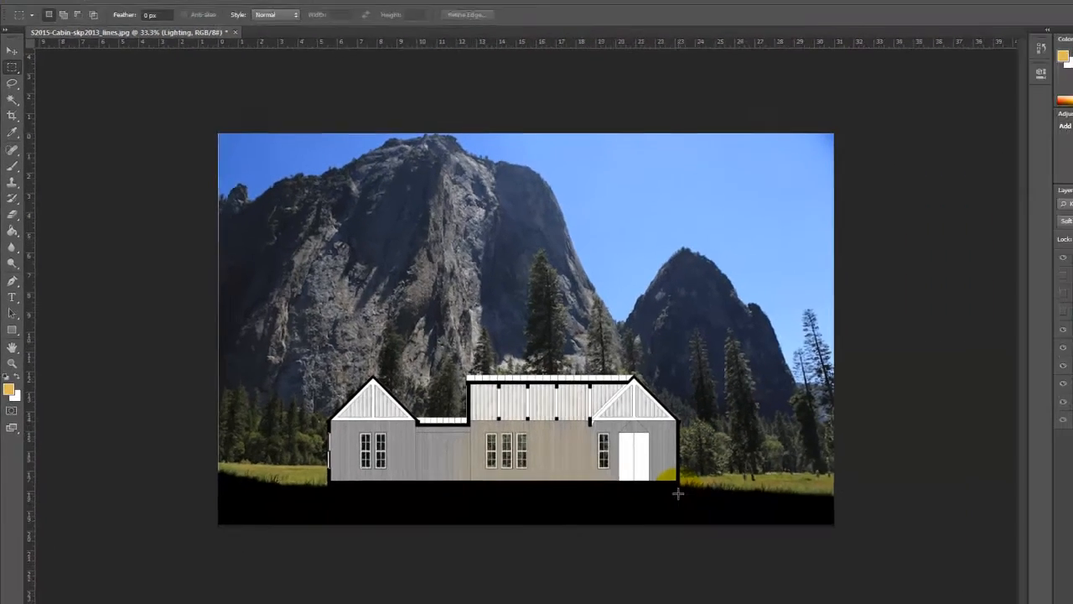
left_click_drag(610, 456, 804, 198)
left_click_drag(782, 97, 783, 97)
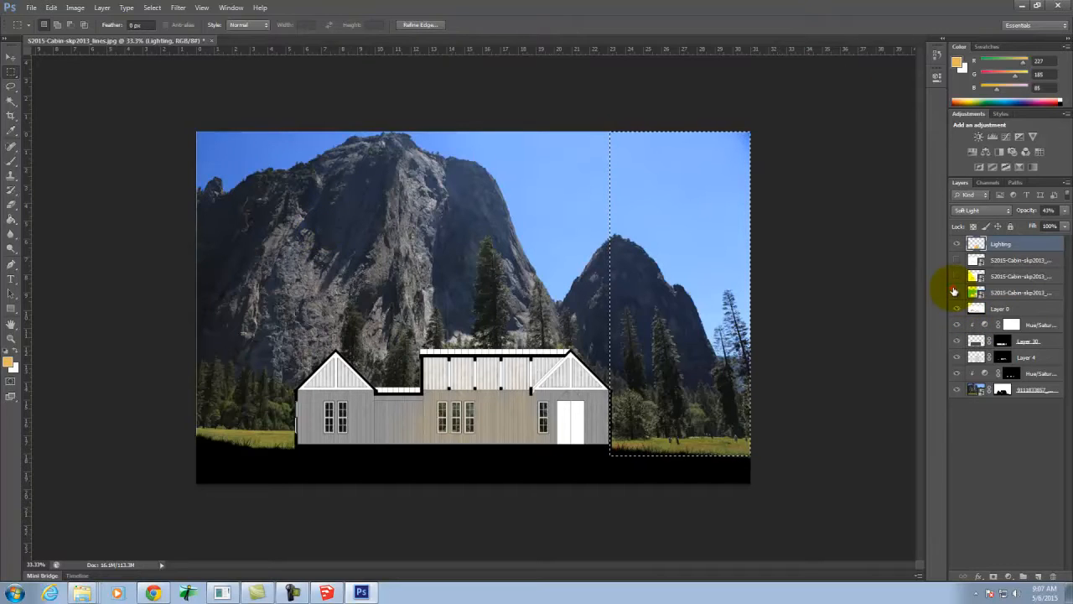
Step: Isolate the color drawing by showing its layer and hiding Lighting, Layer 0, the wood layers and the mountain photo
left_click(957, 292)
left_click_drag(957, 306, 957, 389)
left_click(959, 243)
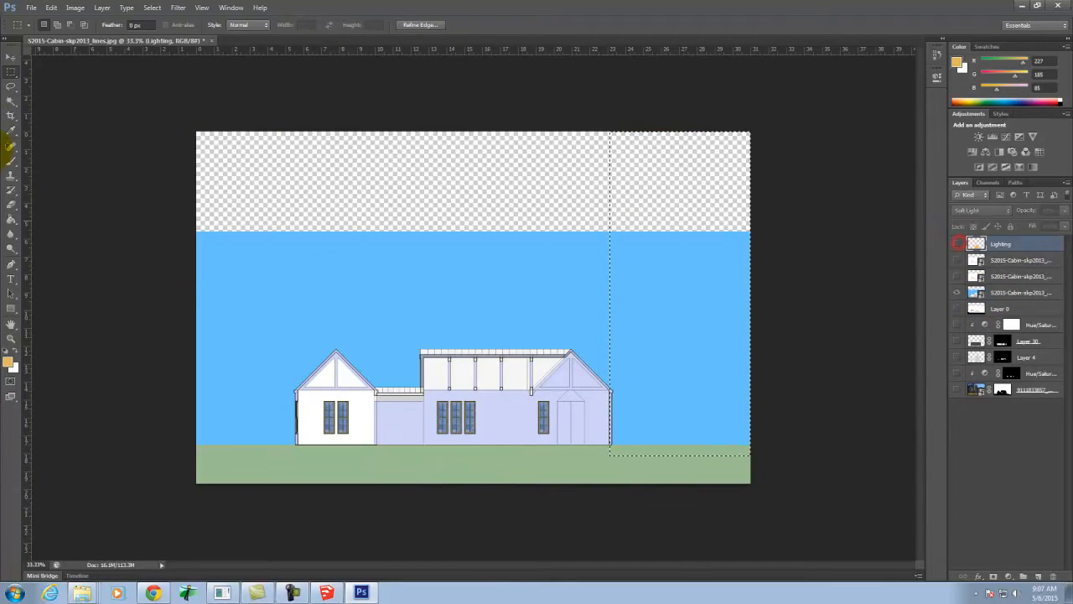
Step: Select the blue sky, the transparent area above it and the green ground on the color layer with the Magic Wand
left_click(10, 101)
left_click(319, 270)
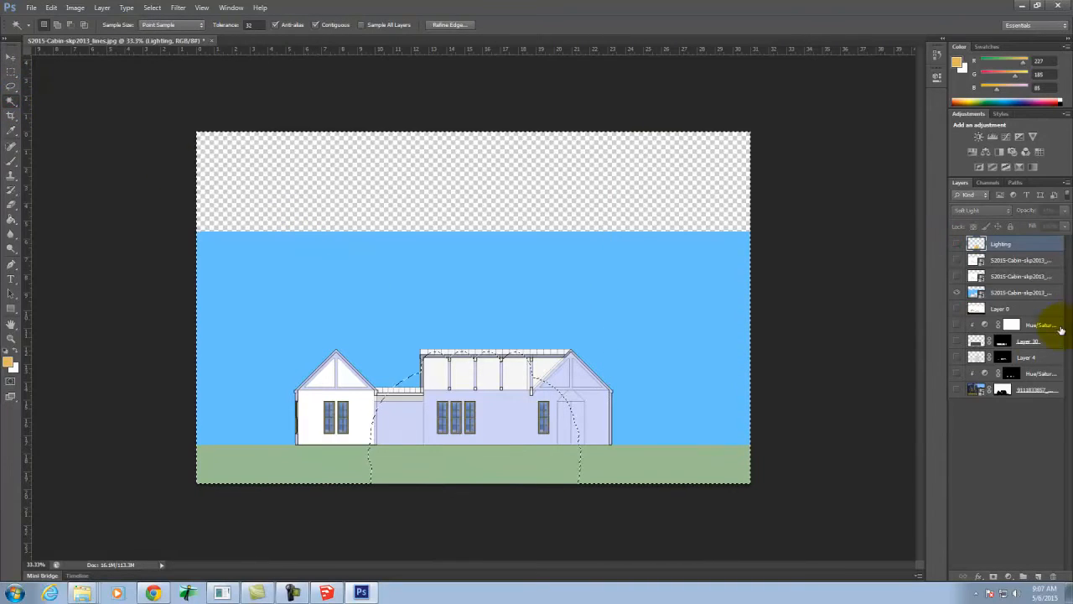
left_click(1015, 295)
left_click(632, 314)
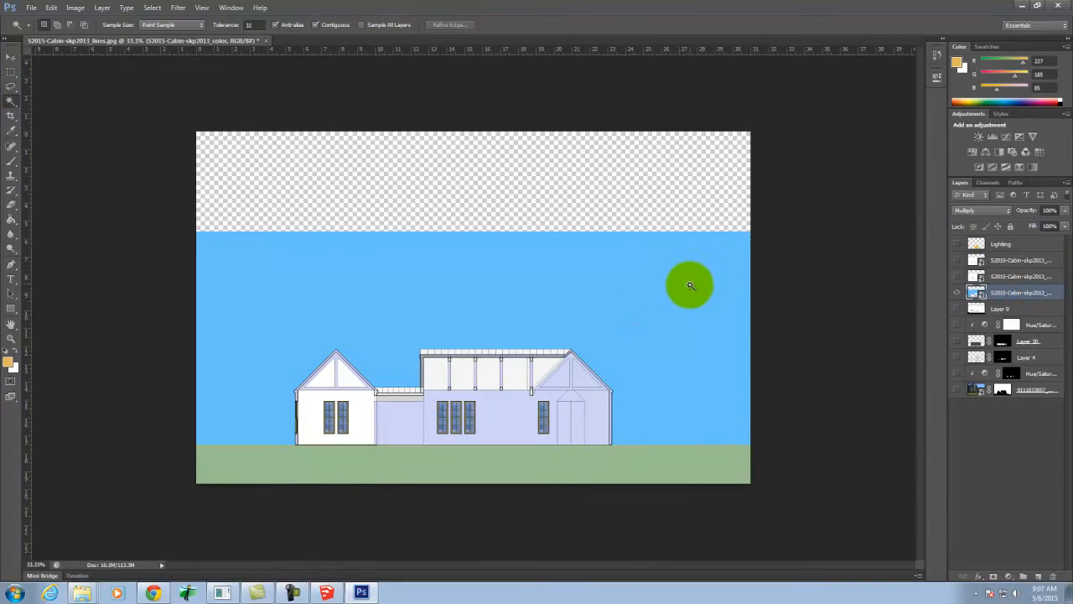
left_click(499, 193)
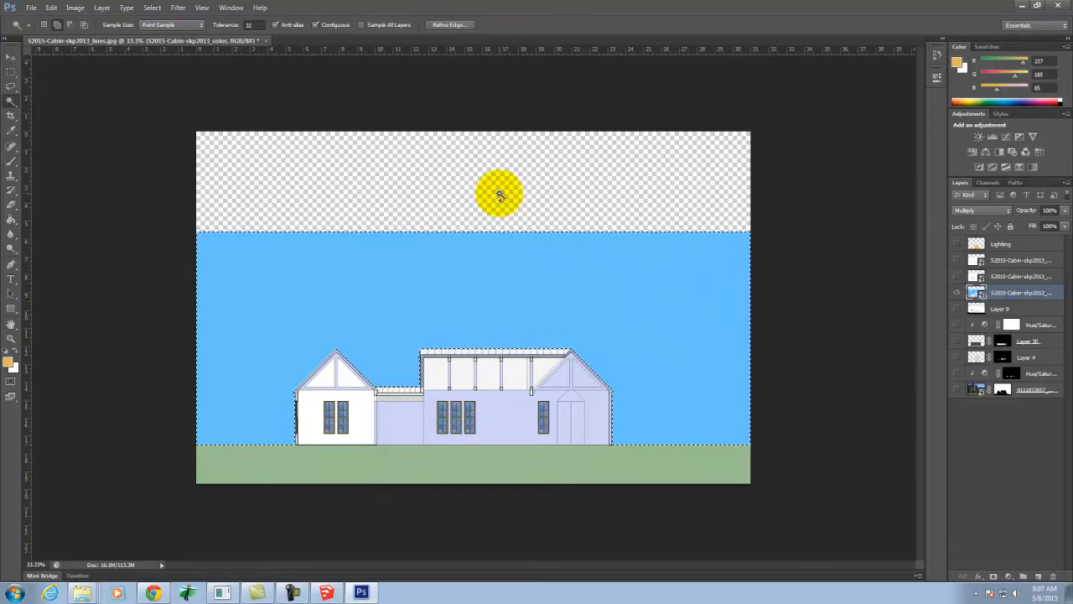
left_click(669, 465)
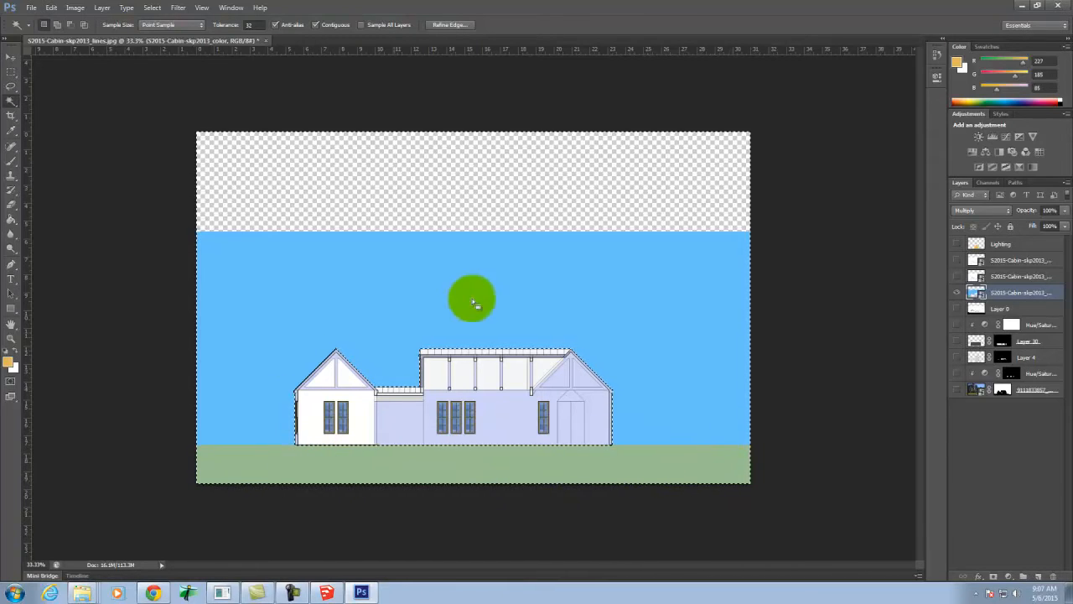
Step: Show the mountain photo instead of the color drawing and add a Channel Mixer adjustment layer masked to the selection
left_click(957, 390)
left_click(958, 294)
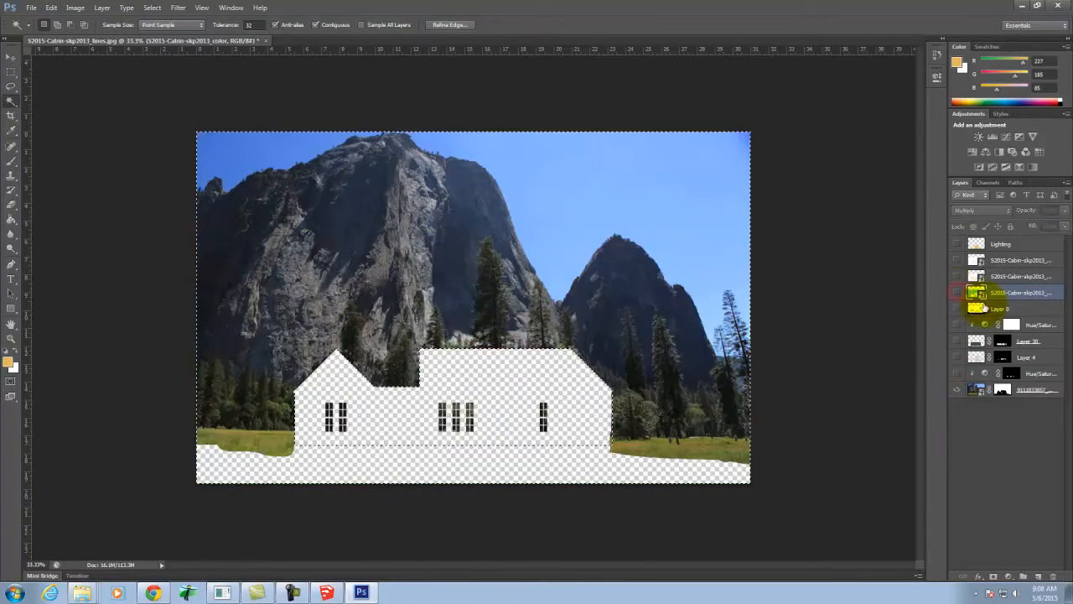
left_click(104, 7)
mouse_move(134, 104)
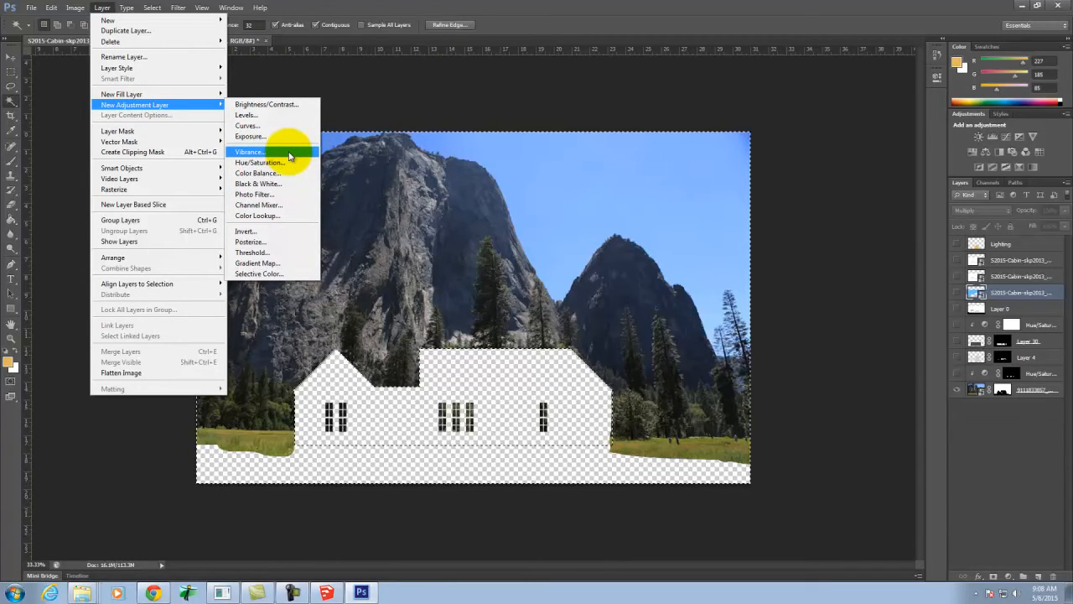
left_click(293, 209)
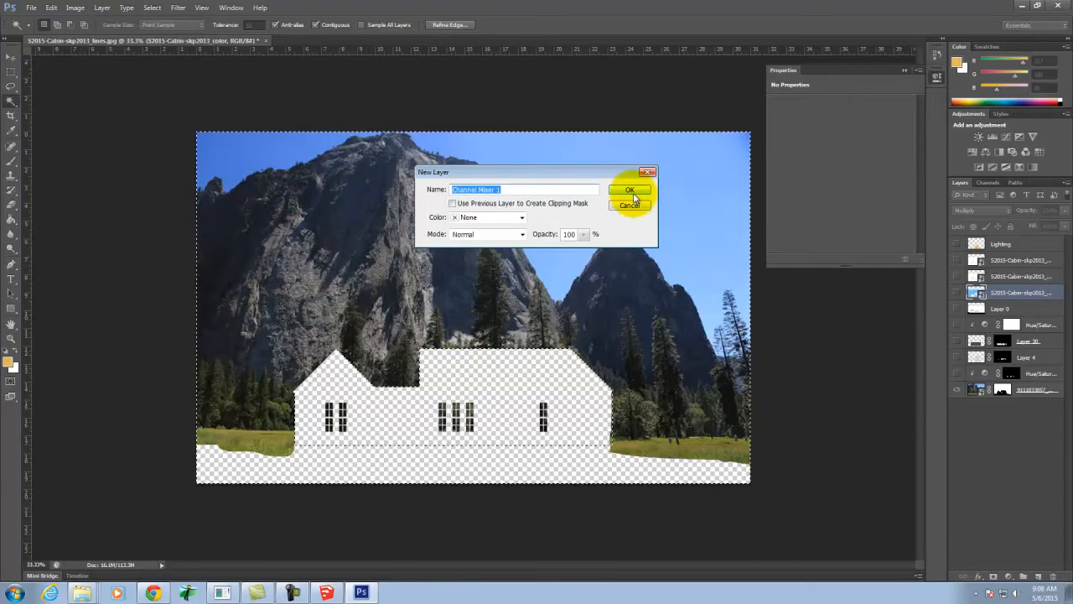
left_click(630, 188)
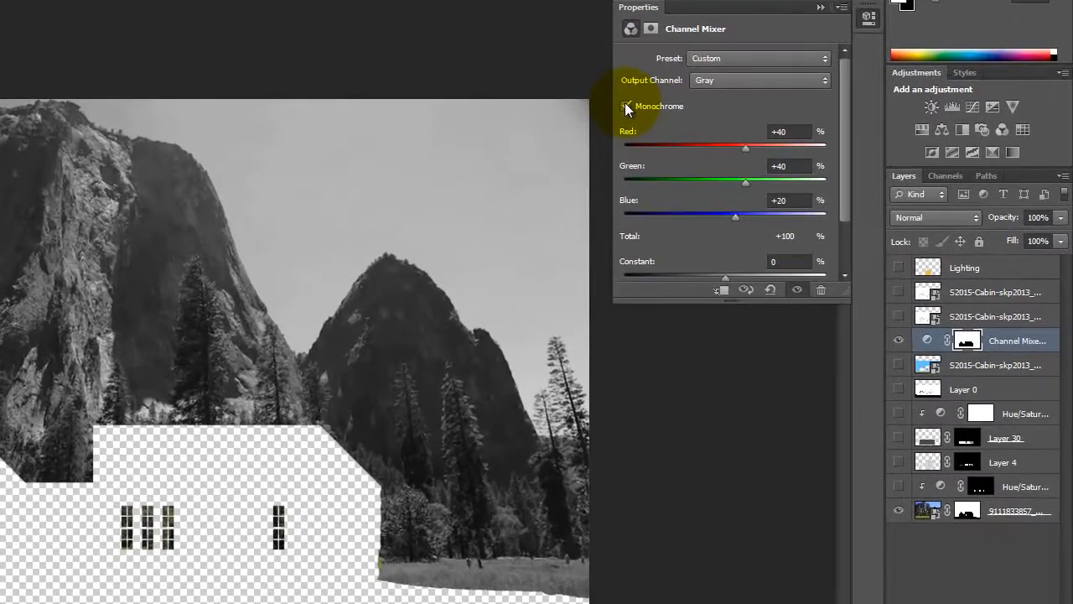
Step: Turn off Monochrome and return the Channel Mixer to the Default preset
left_click(743, 79)
left_click(746, 38)
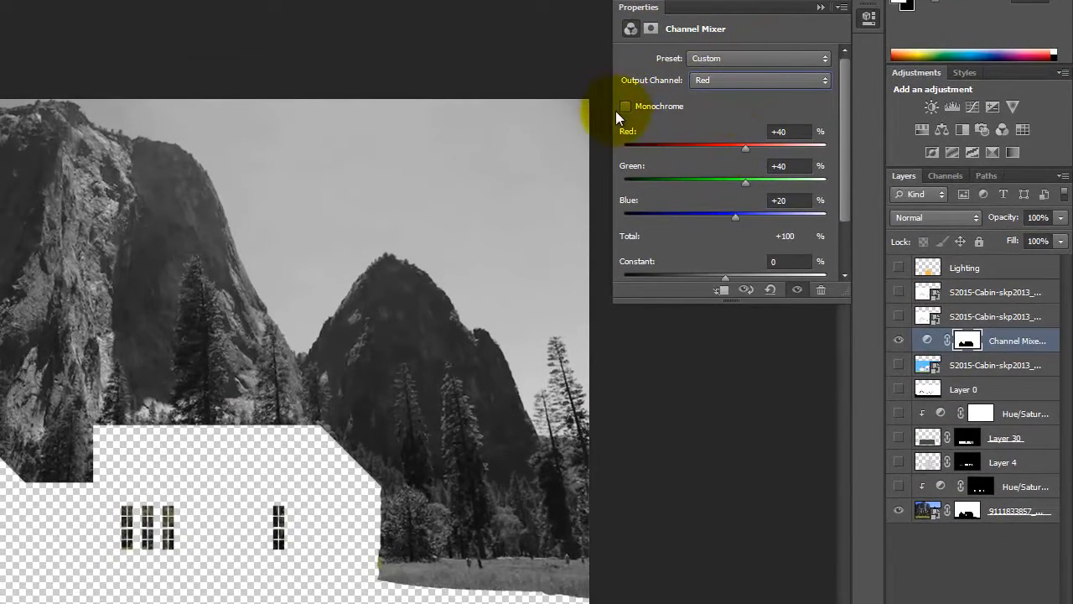
left_click(737, 78)
left_click(743, 52)
left_click(747, 56)
left_click(731, 77)
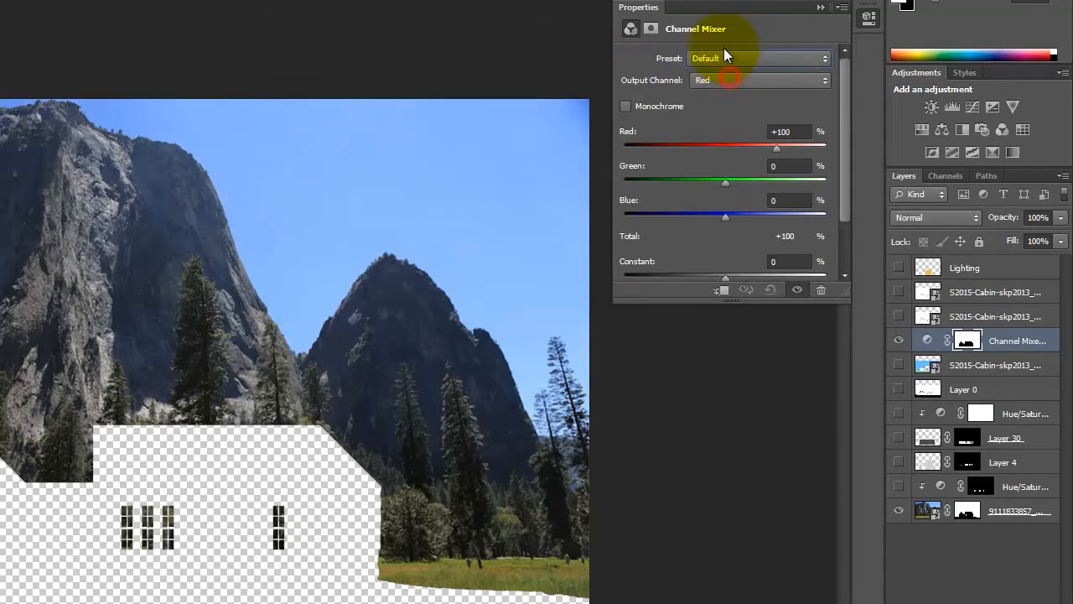
left_click(728, 58)
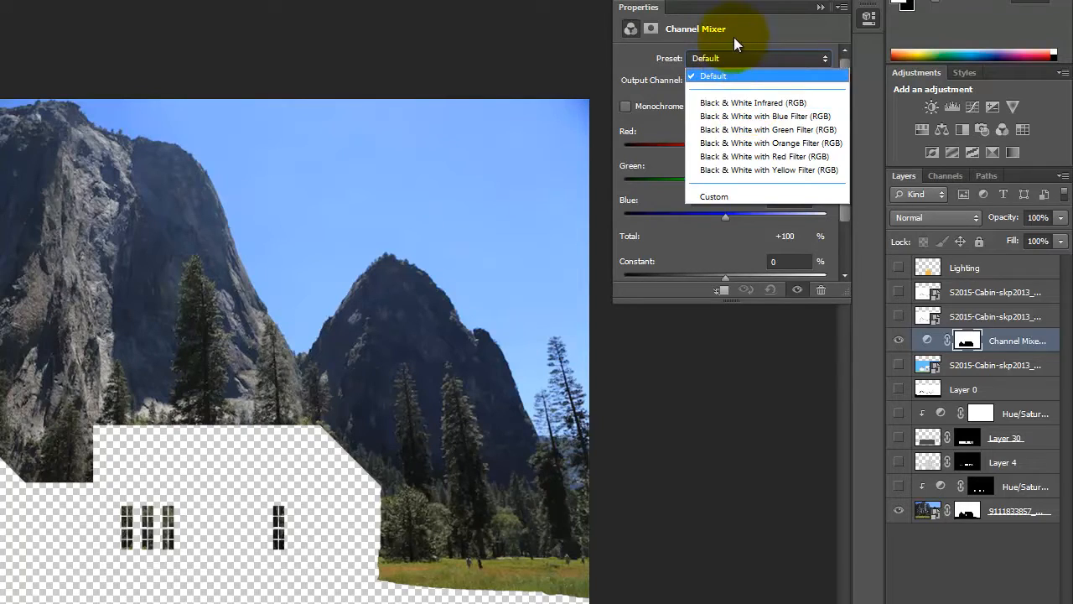
left_click(734, 37)
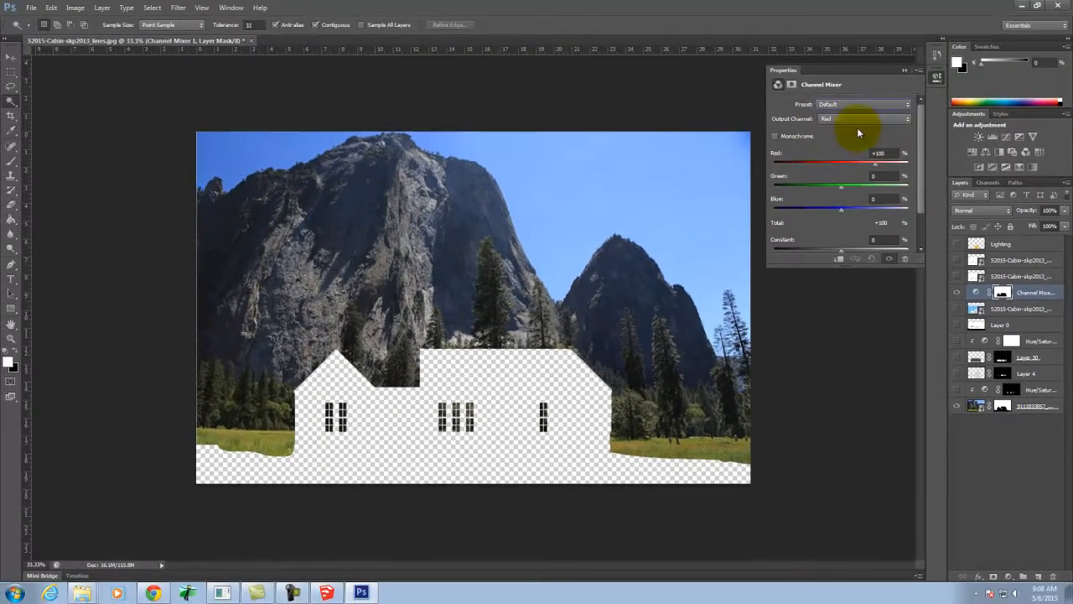
left_click(904, 71)
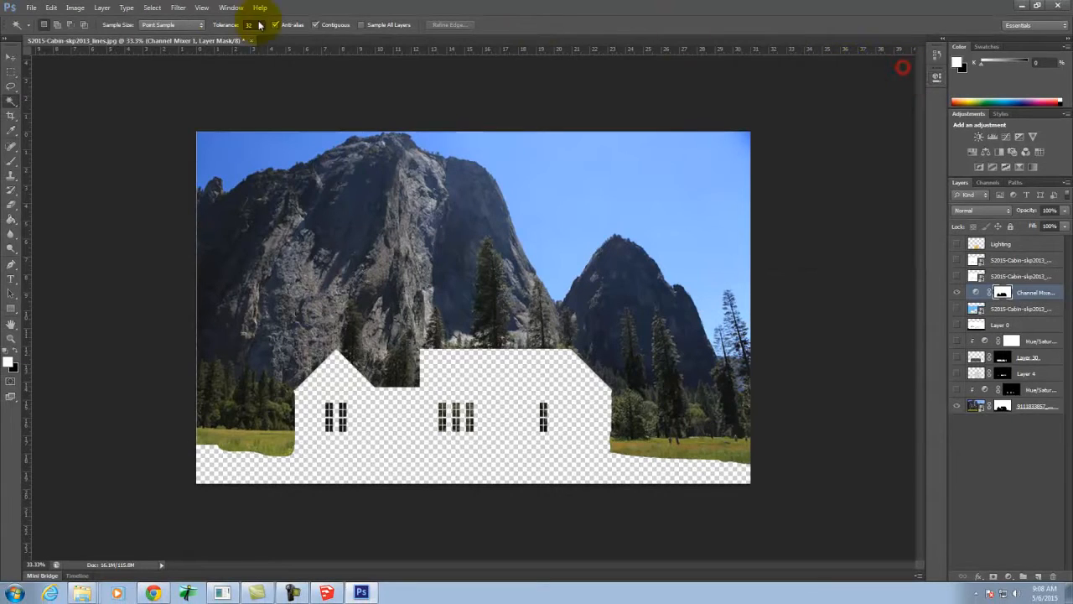
Step: Add a Hue/Saturation adjustment layer with Colorize on, hue 57 and lightness +16
left_click(102, 8)
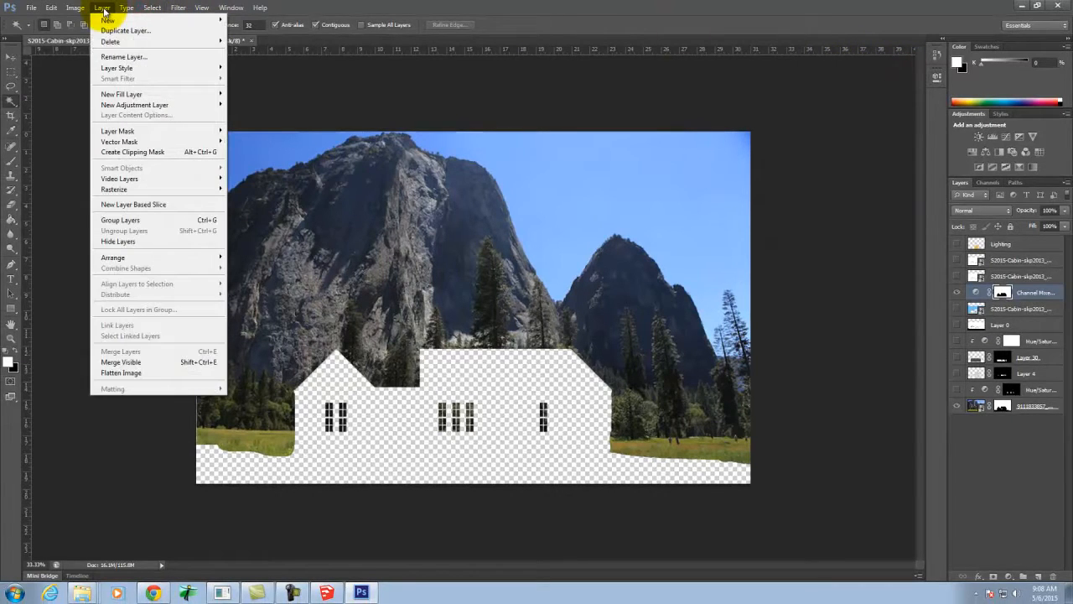
mouse_move(214, 104)
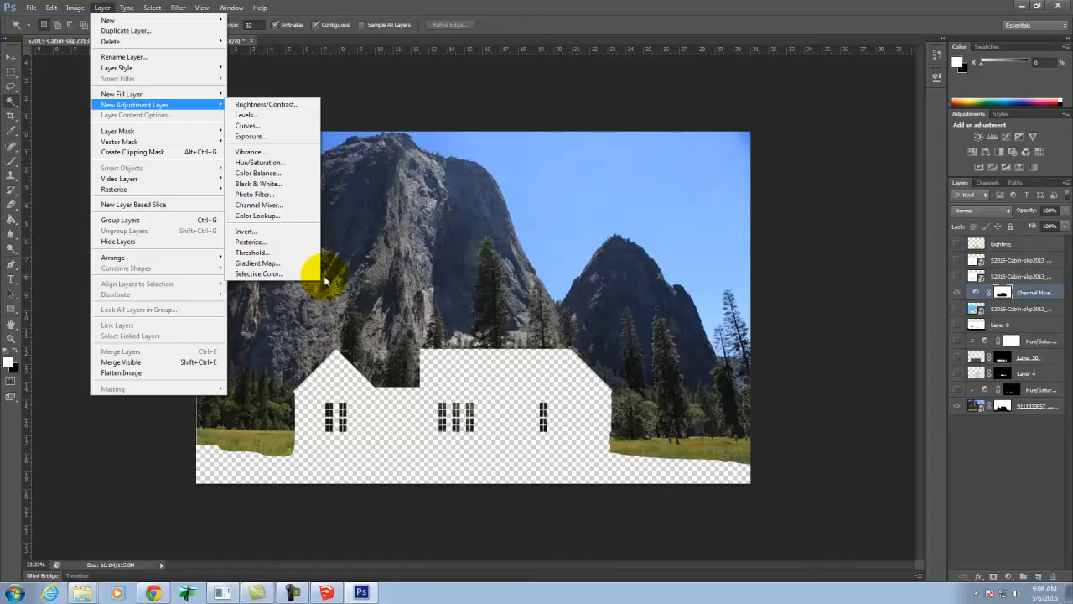
left_click(258, 162)
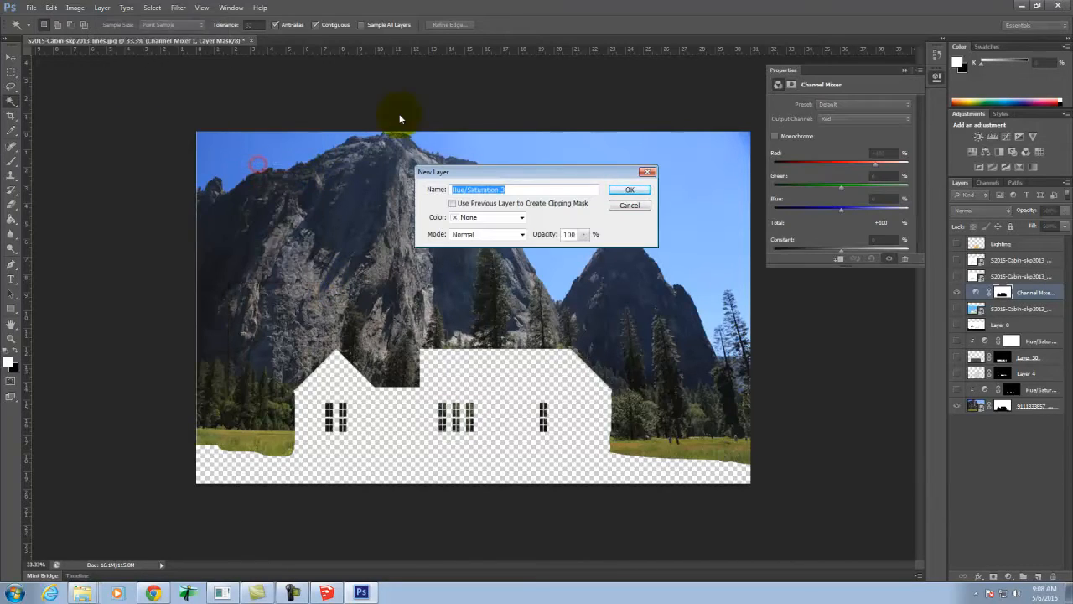
left_click(627, 190)
left_click(825, 207)
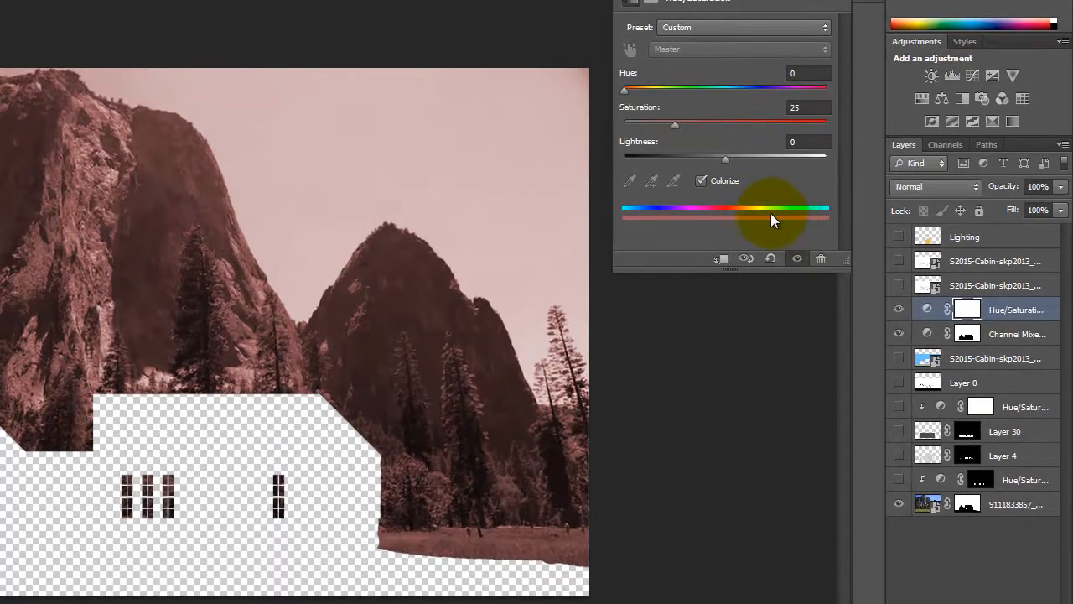
left_click_drag(625, 89, 655, 88)
mouse_move(726, 157)
left_mouse_down()
mouse_move(752, 159)
mouse_move(741, 158)
left_mouse_up()
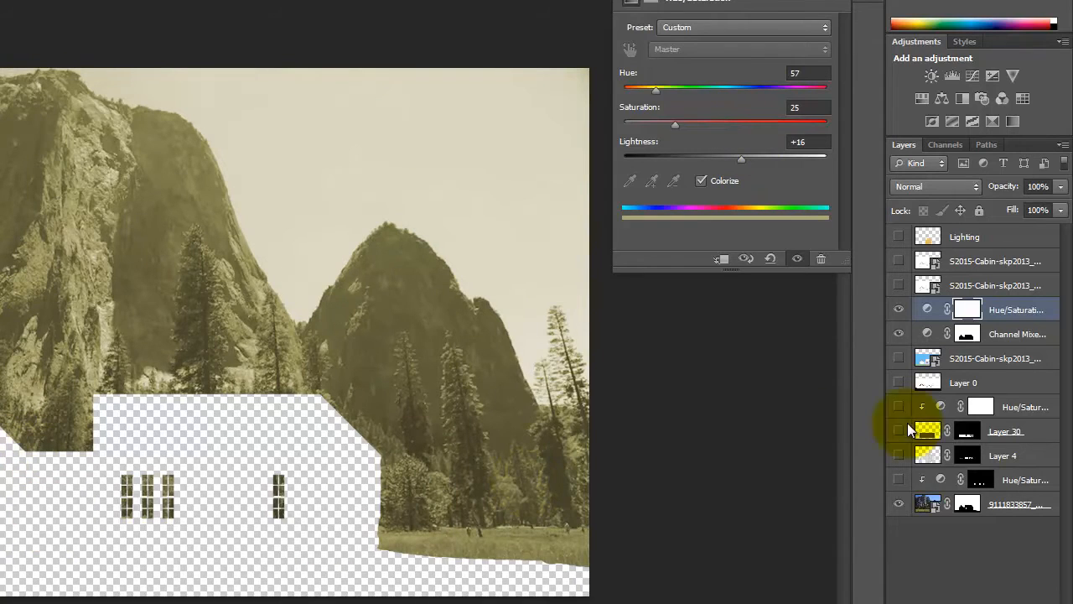
Step: Hide the Channel Mixer layer and clip the colorizing Hue/Saturation layer directly to the mountain photo
left_click(1019, 313)
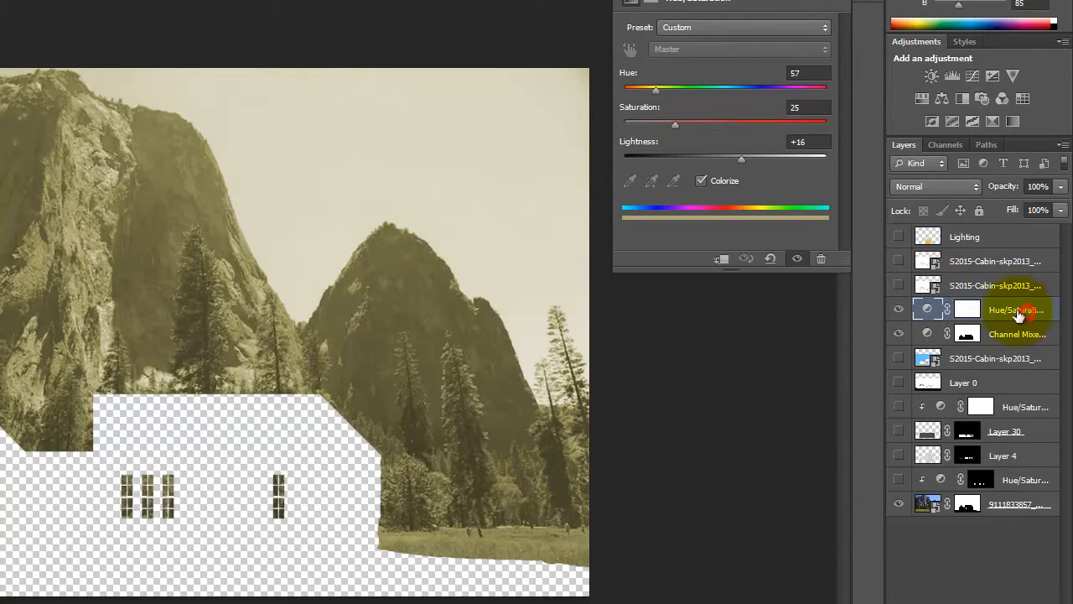
left_click(899, 333)
left_click_drag(1015, 312, 1014, 462)
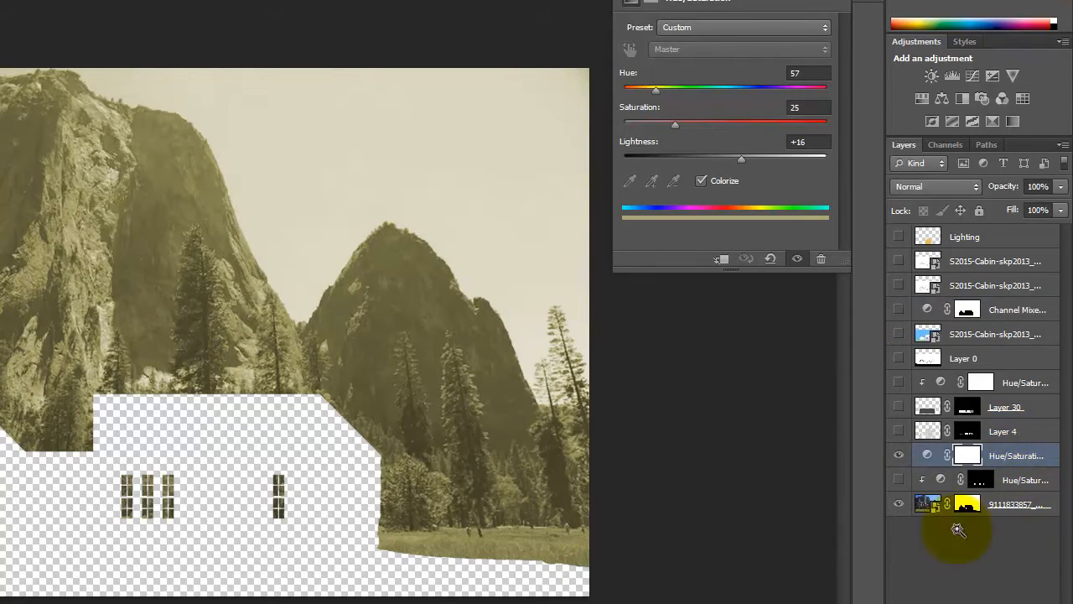
left_click_drag(973, 454, 1027, 485)
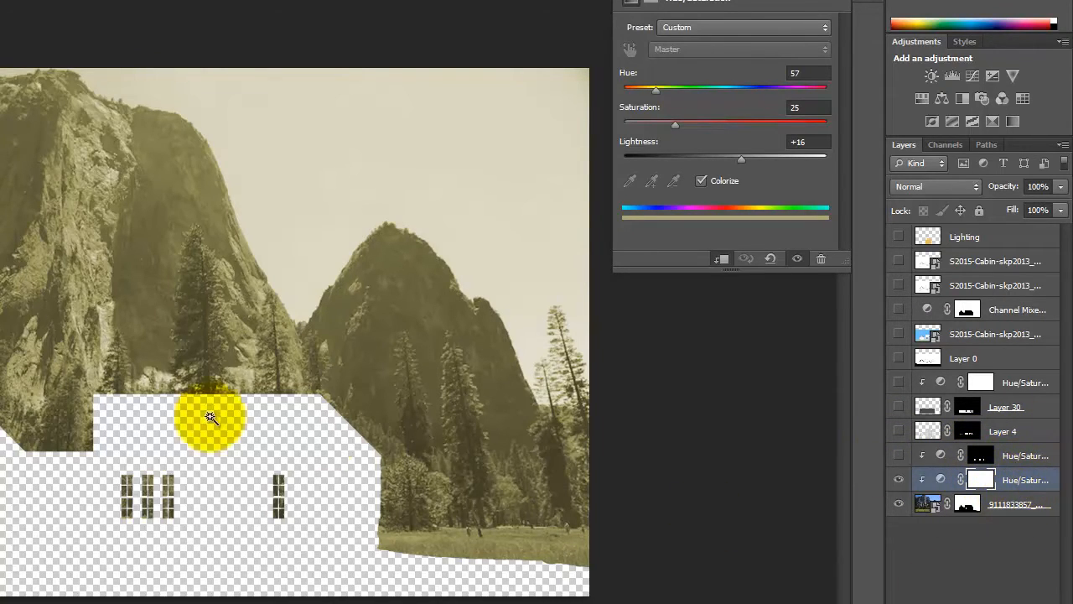
Step: Place the older masked Hue/Saturation layer beneath the colorizing one and show the layers above, leaving the color drawing hidden
left_click(1013, 434)
left_click_drag(1028, 458, 965, 503)
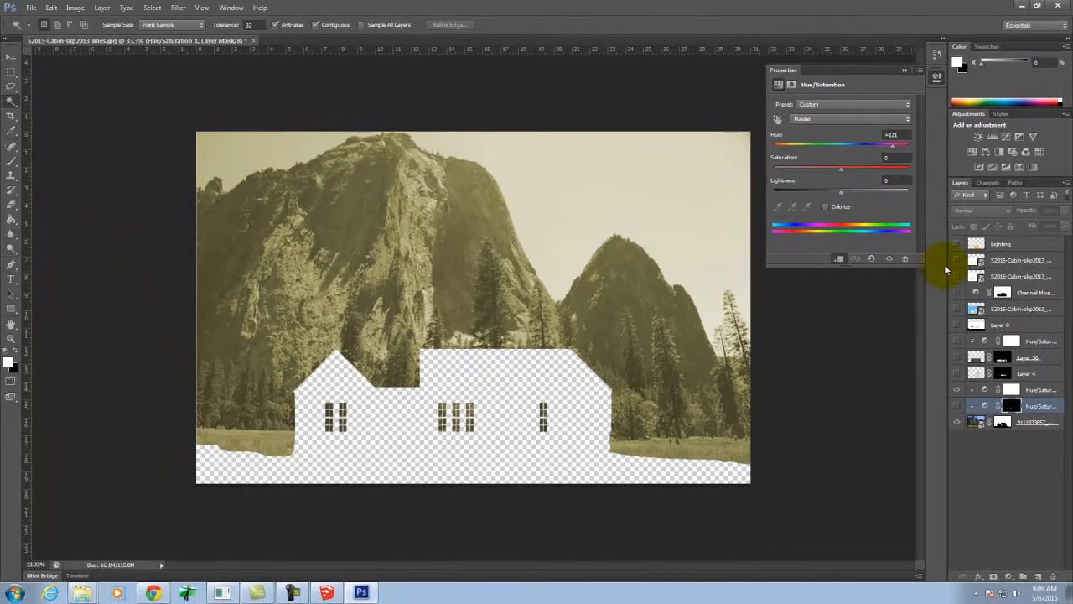
left_click_drag(960, 245, 958, 388)
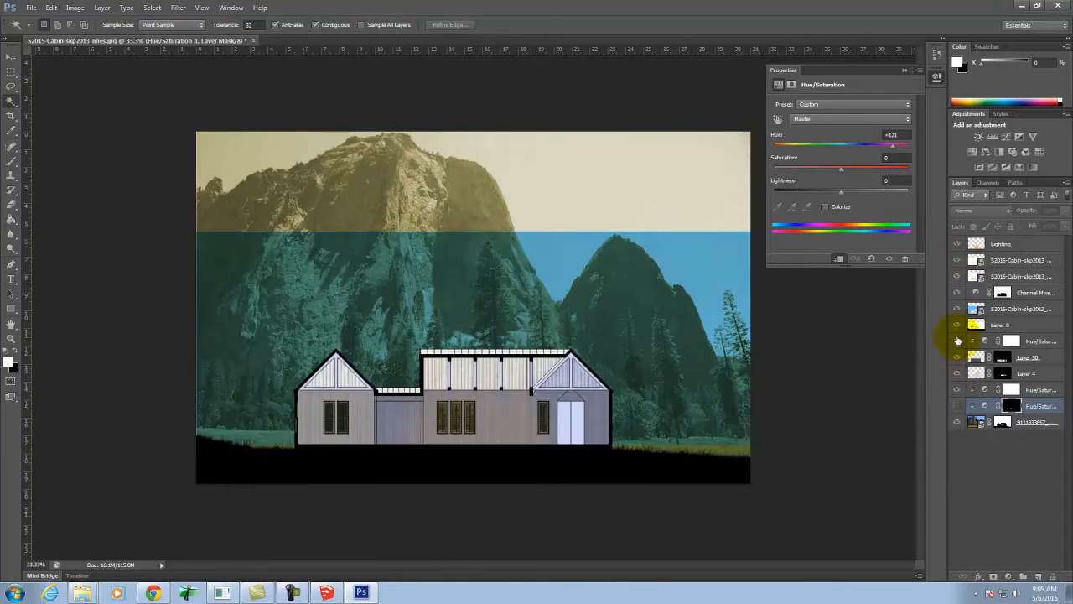
left_click(956, 308)
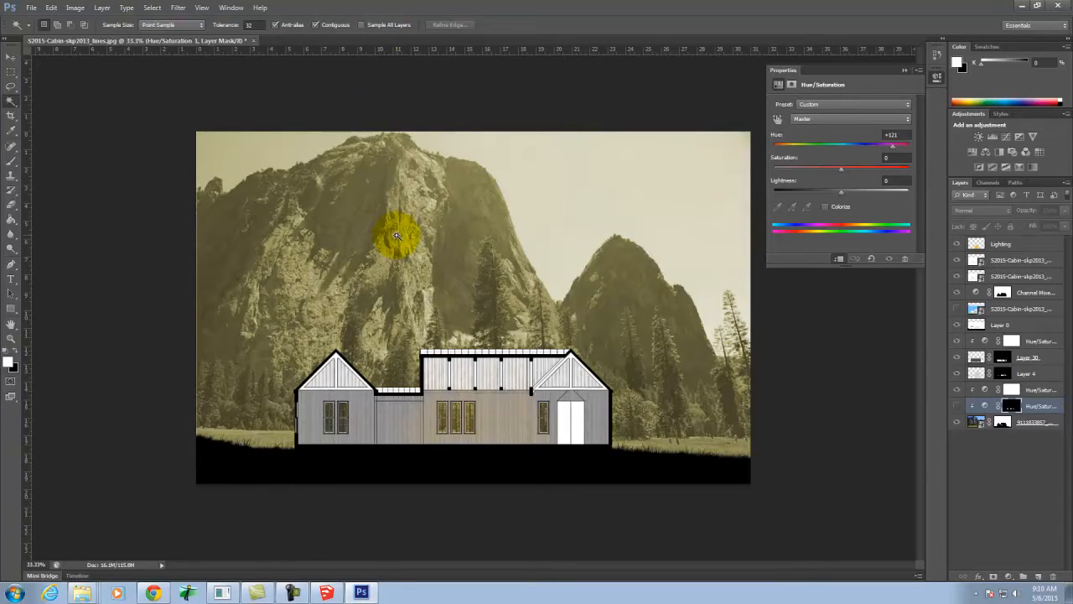
Step: Target the mountain photo's layer mask and select the sky between and above the peaks with the Magic Wand
left_click(1003, 423)
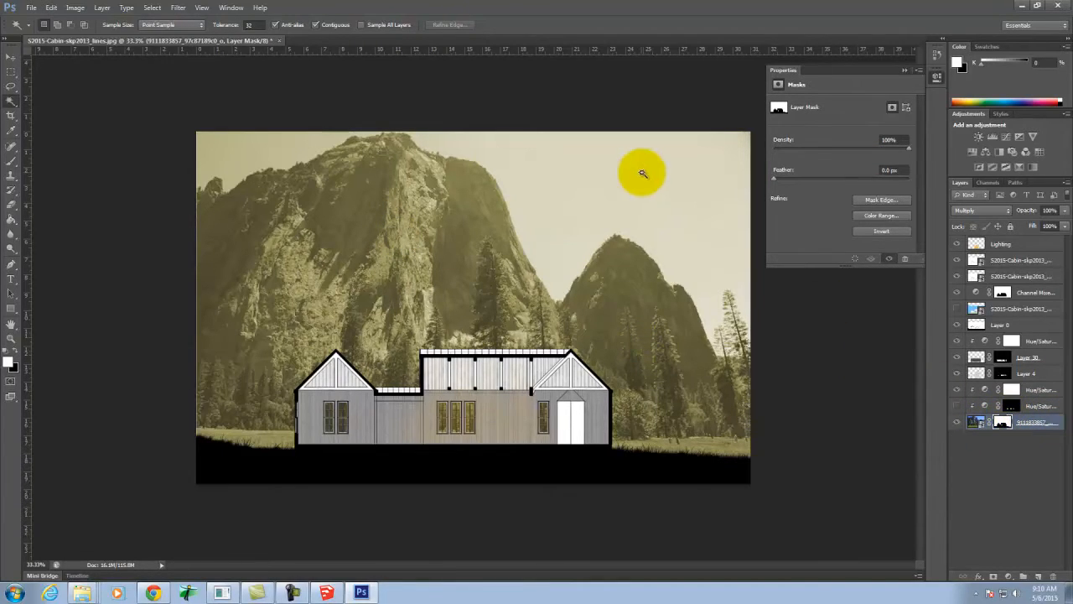
left_click(679, 199)
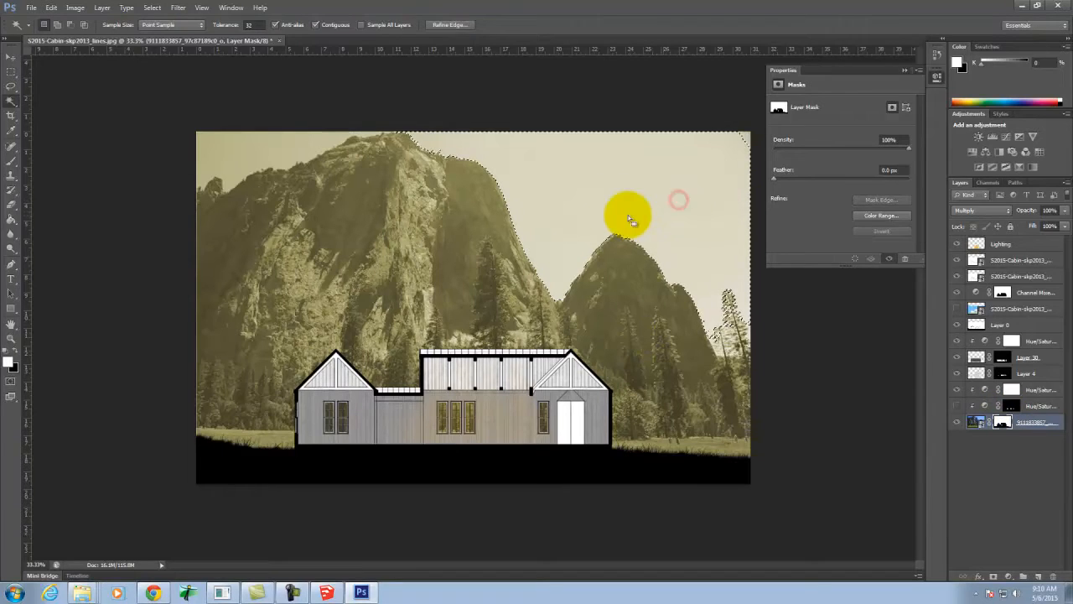
left_click(1002, 453)
left_click(612, 288)
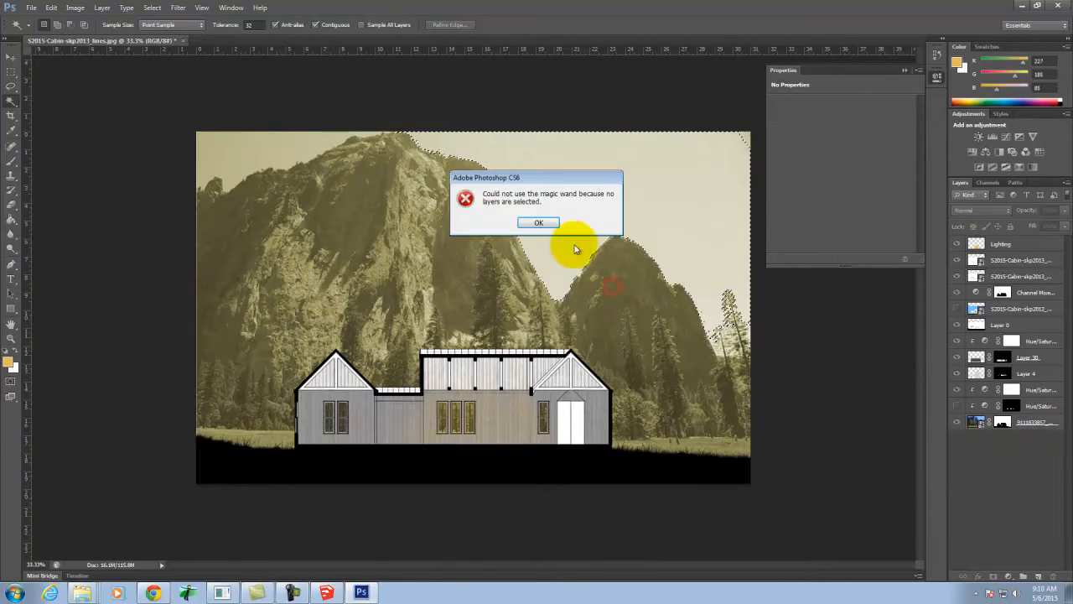
left_click(538, 222)
left_click(1003, 422)
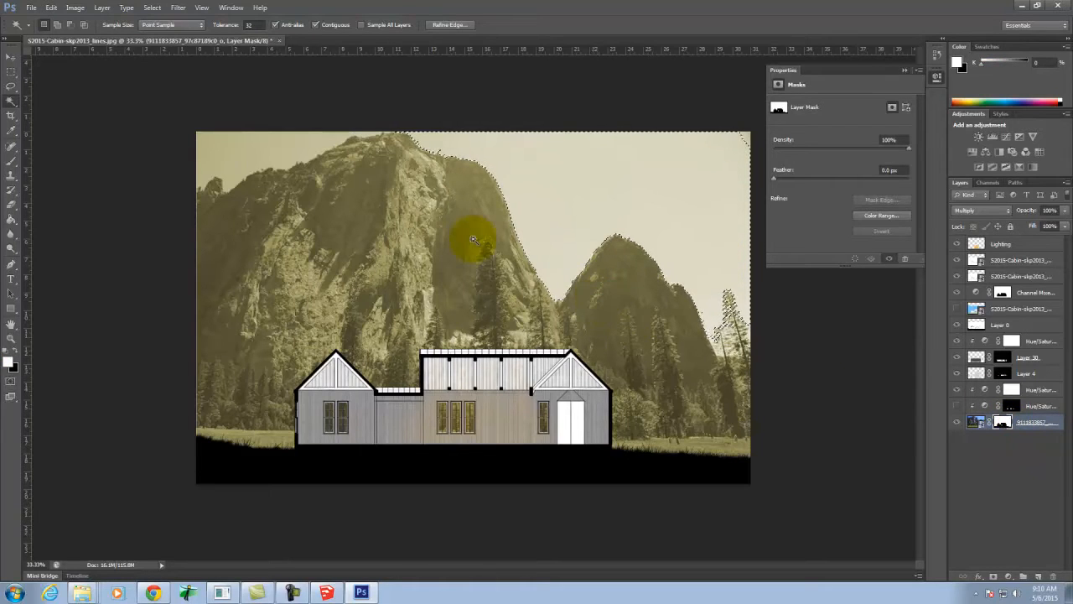
left_click(243, 196)
left_click(615, 189)
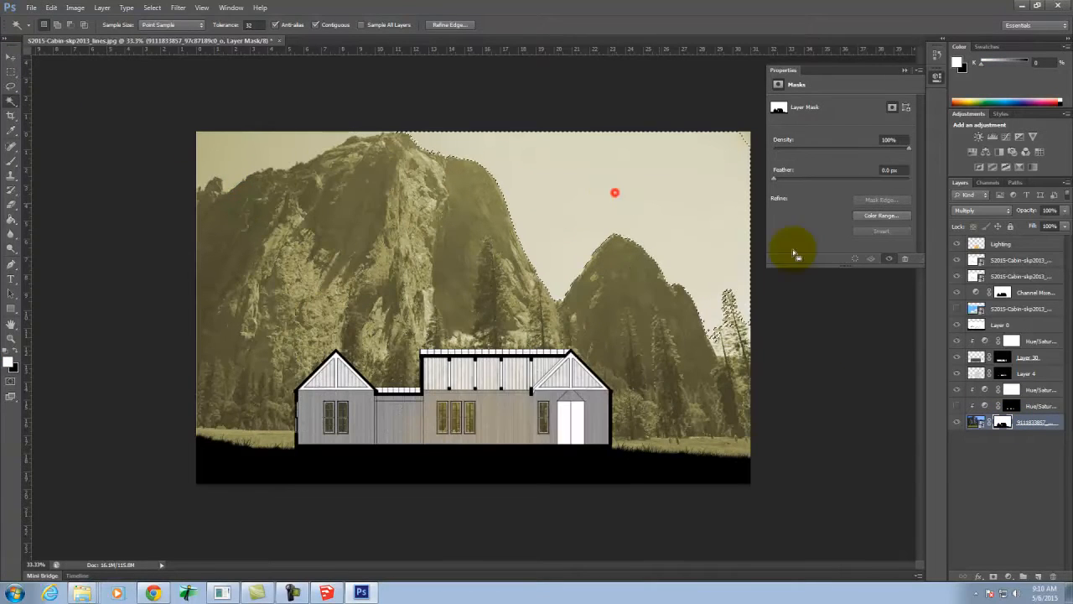
Step: Show the color drawing layer and select both of its background areas around and above the cabin with the Magic Wand
left_click(977, 309)
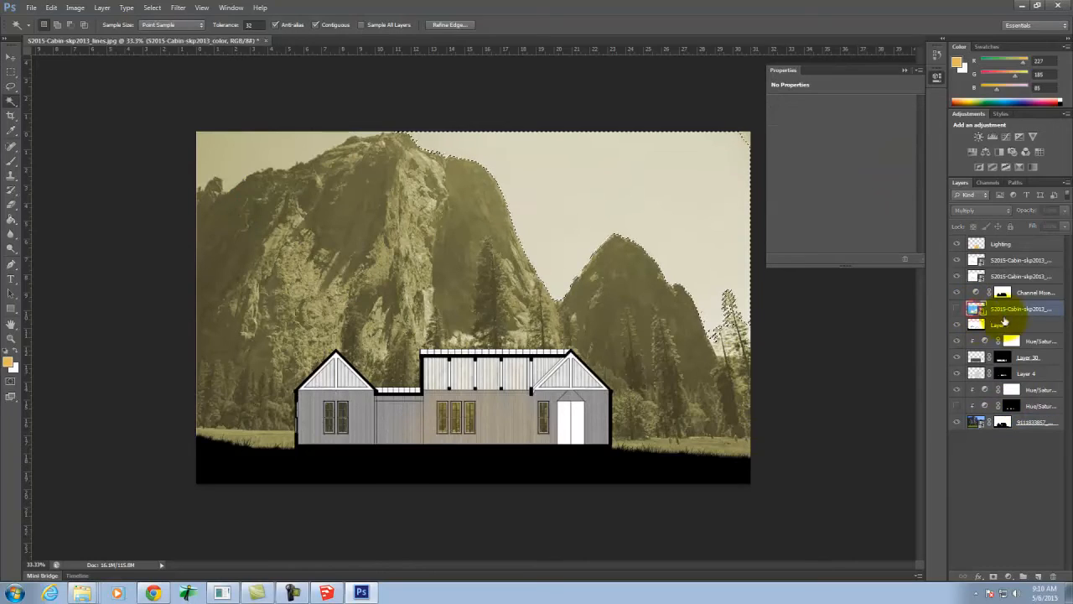
left_click(956, 309)
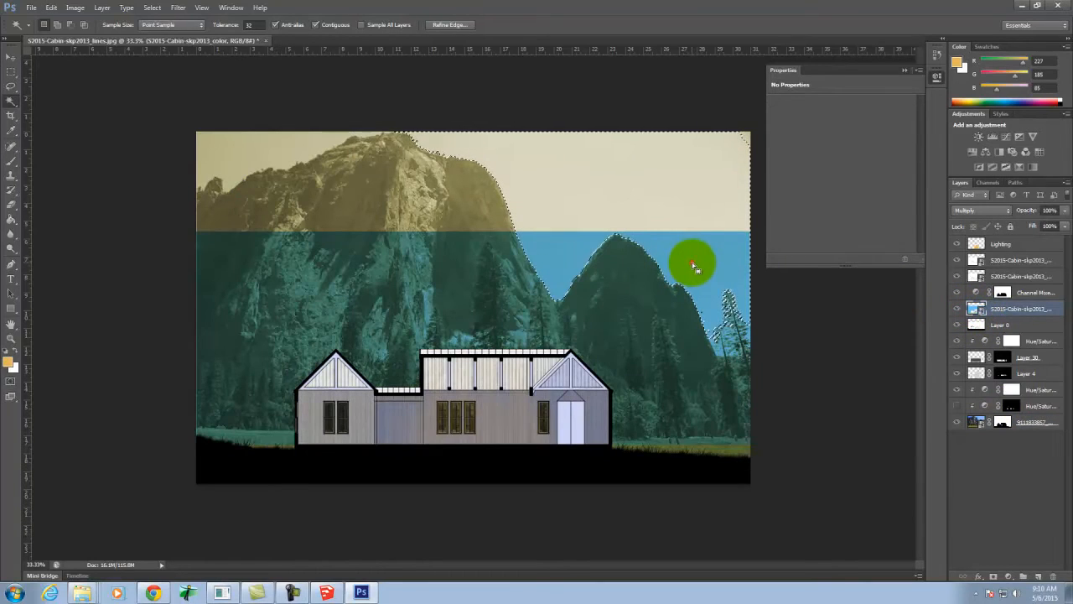
left_click(691, 263)
left_click(558, 197, "shift")
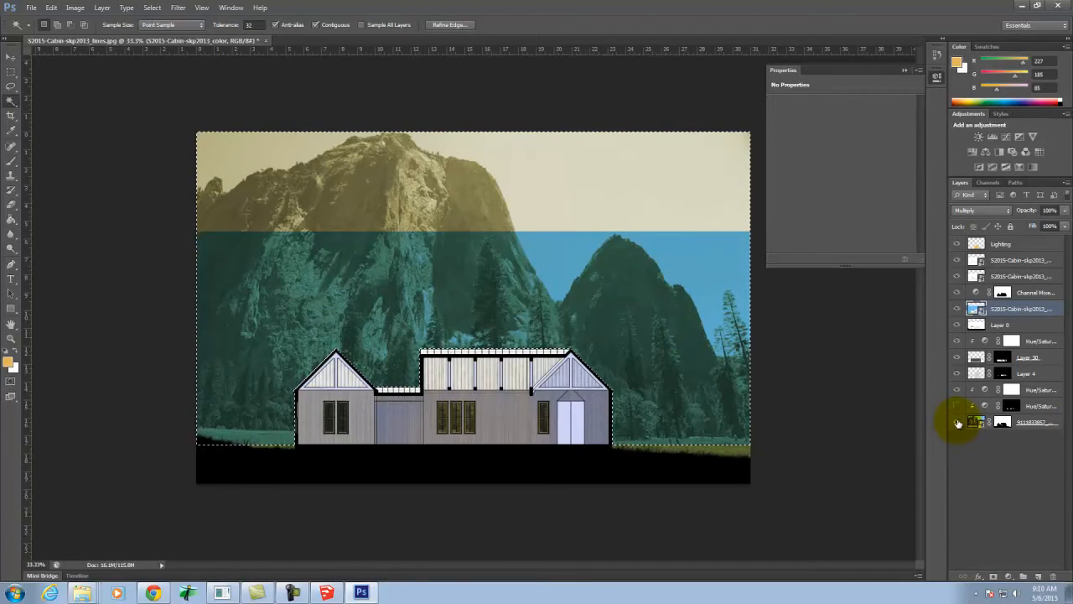
Step: Hide the color drawing and fade the mountain photo upward with a white-to-black gradient on its layer mask, ending at the image's upper edge
left_click(1005, 422)
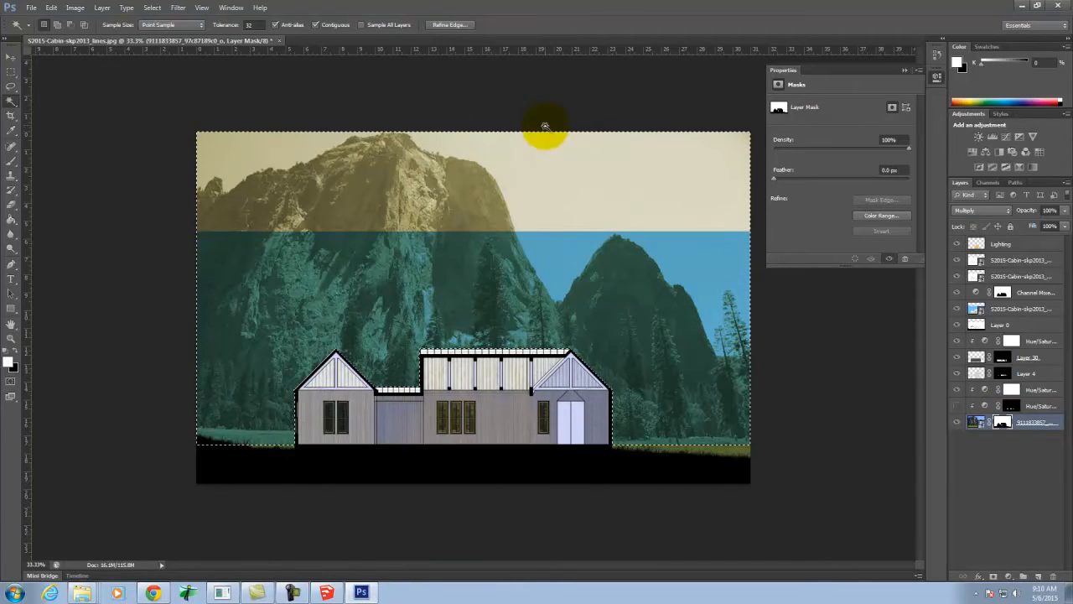
left_click(10, 220)
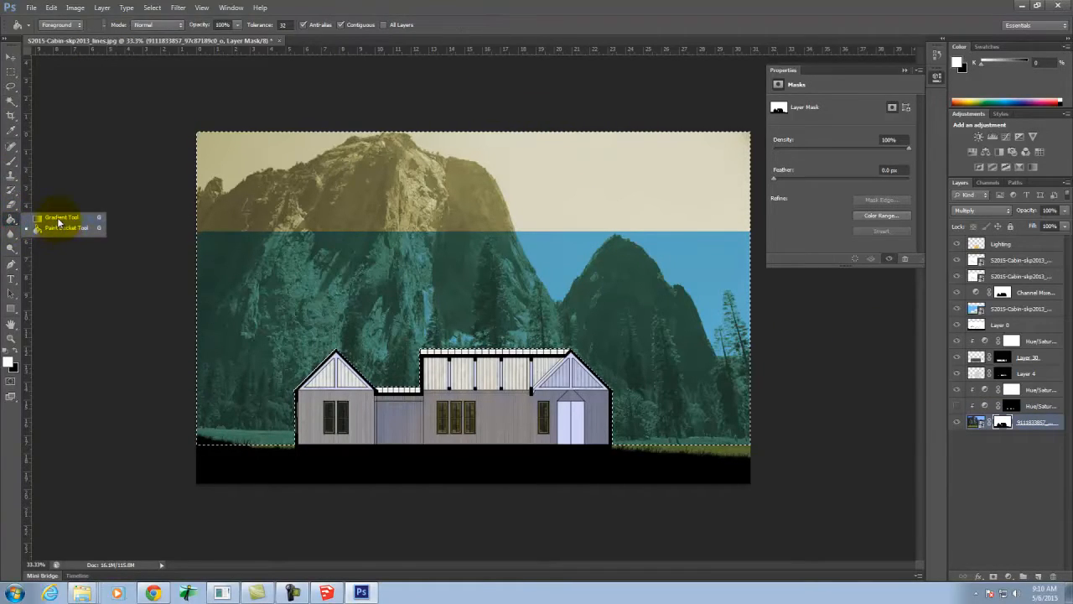
left_click(59, 219)
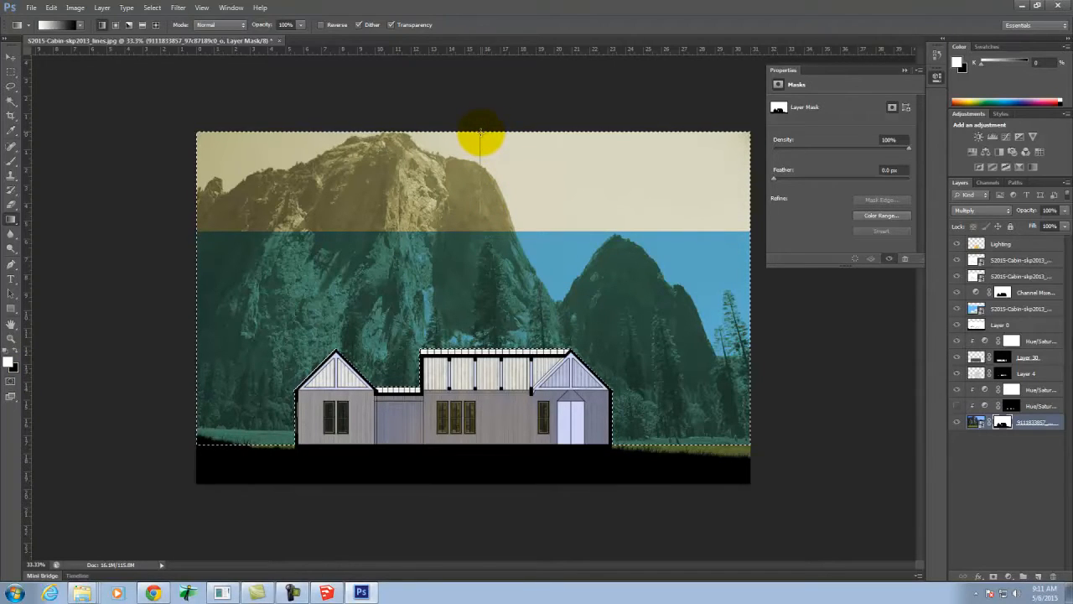
left_click_drag(481, 132, 481, 131)
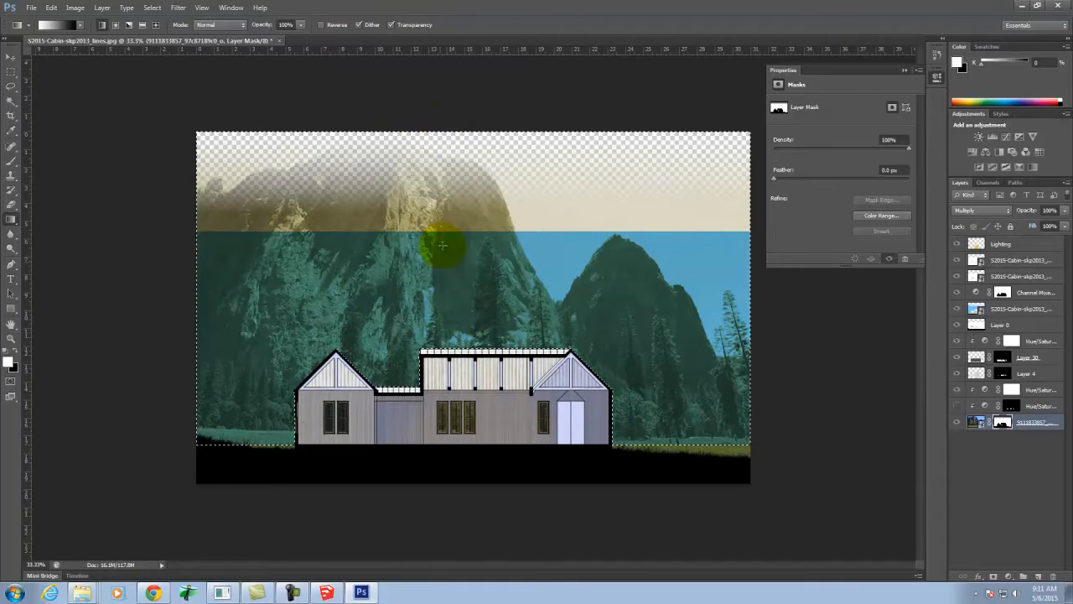
left_click(957, 308)
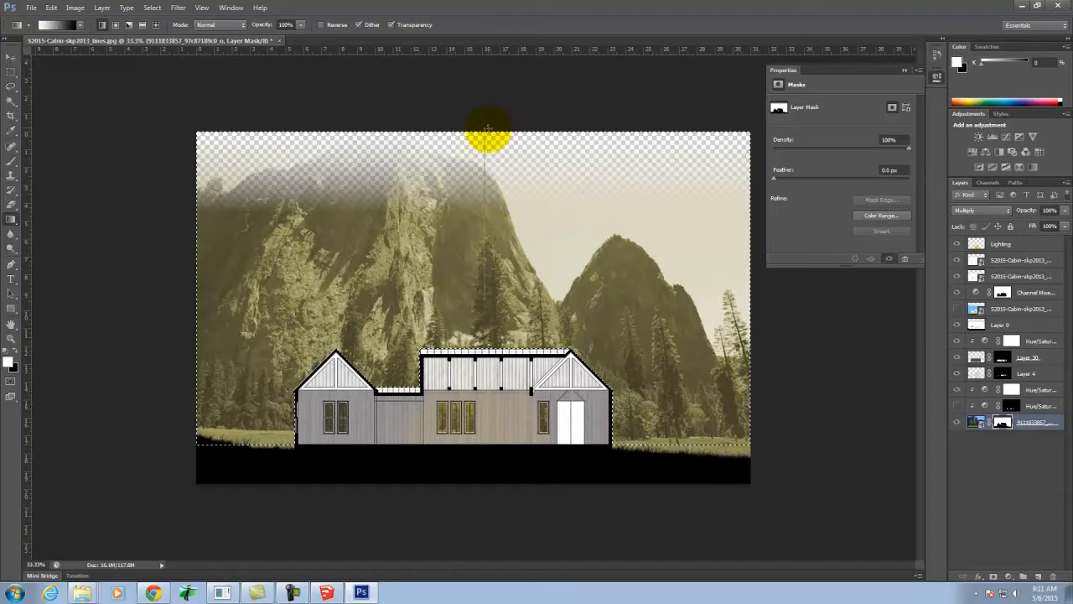
left_click_drag(487, 131, 486, 131)
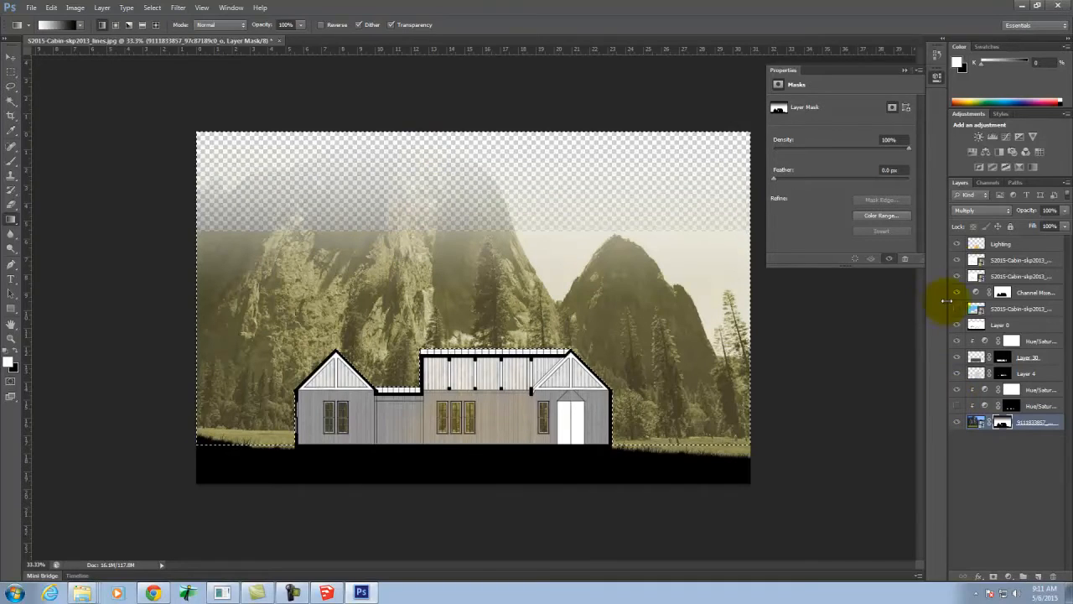
Step: Show the masked Hue/Saturation layer directly above the mountain photo, leaving the color drawing hidden
left_click(957, 309)
left_click(957, 310)
left_click(957, 406)
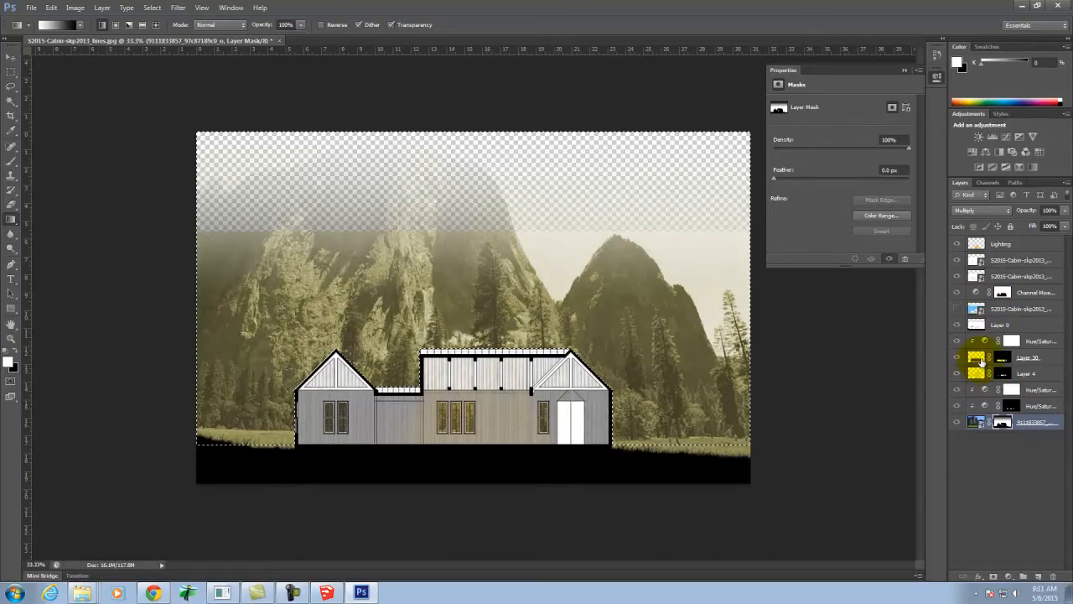
Step: Paint the transparent sky white on Layer 0 with the Brush enlarged to 1300 px, and deselect the area
left_click(978, 324)
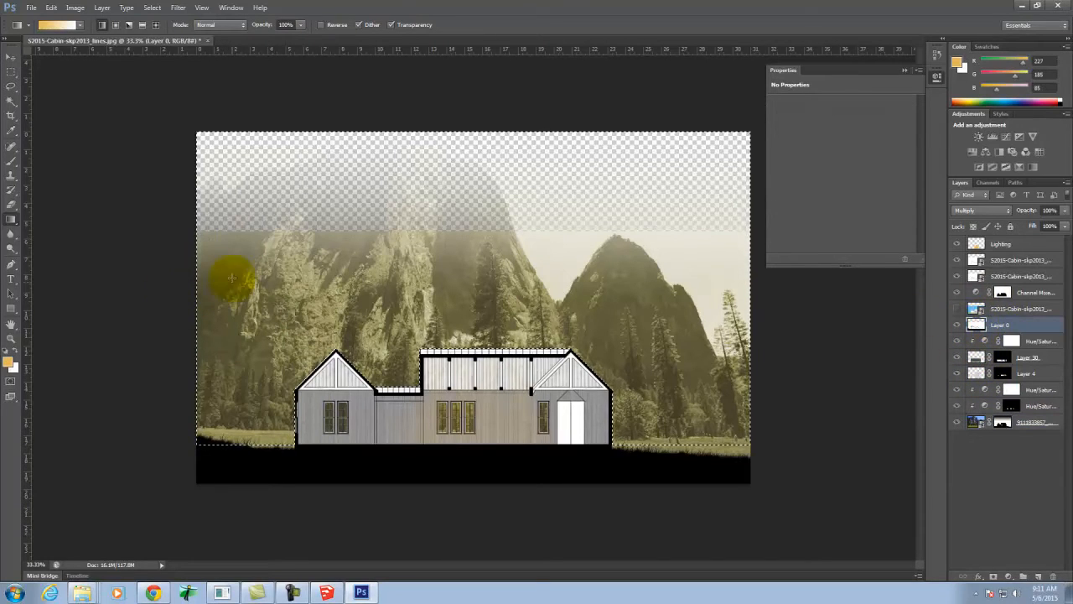
left_click(16, 160)
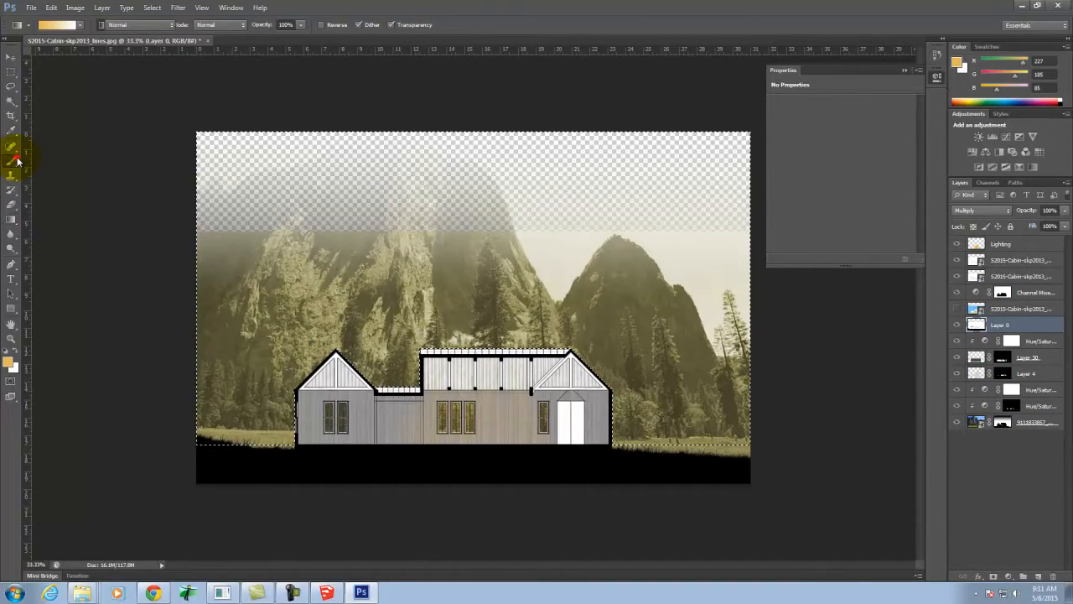
left_click(13, 350)
mouse_move(210, 176)
left_mouse_down()
mouse_move(320, 176)
mouse_move(204, 151)
mouse_move(314, 163)
left_mouse_up()
key("bracketright")
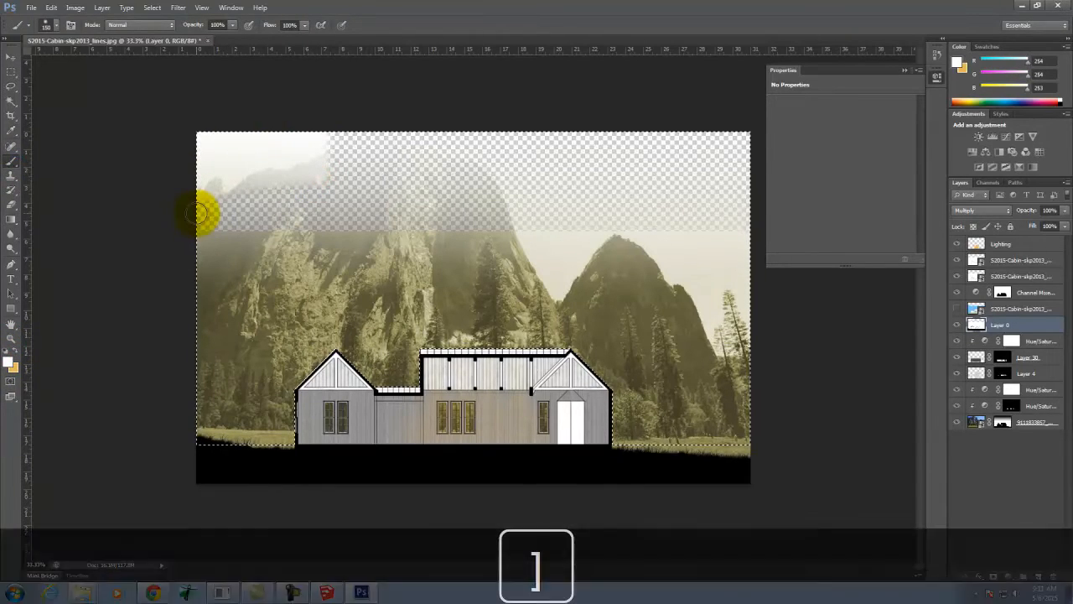
key("bracketright")
key("bracketright")
key("bracketright")
key("bracketright")
mouse_move(210, 201)
left_mouse_down()
mouse_move(912, 177)
mouse_move(800, 203)
mouse_move(501, 216)
mouse_move(213, 192)
left_mouse_up()
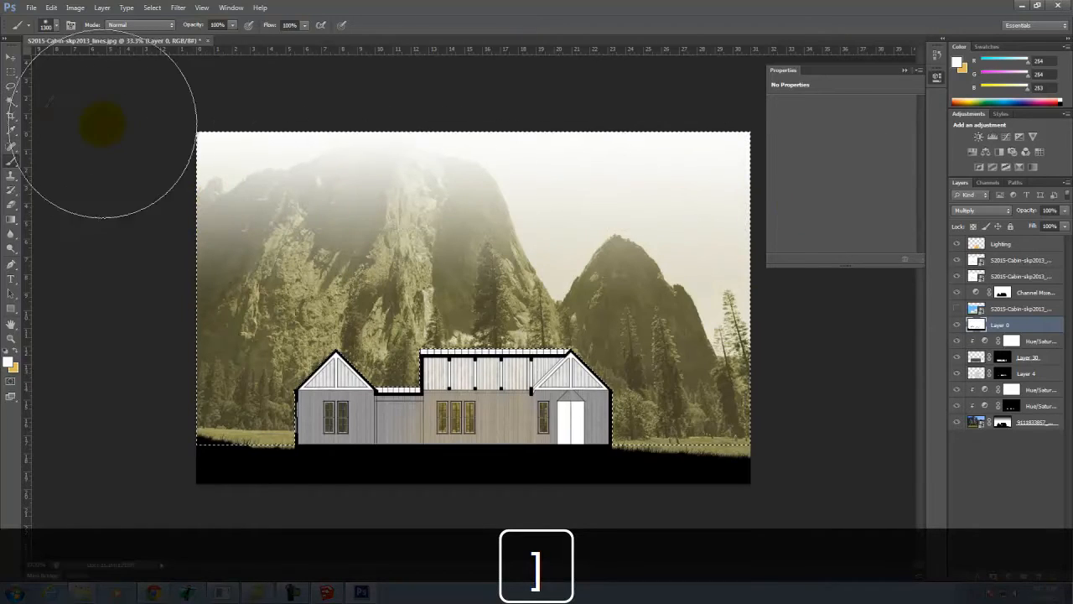
left_click(9, 72)
left_click(194, 113)
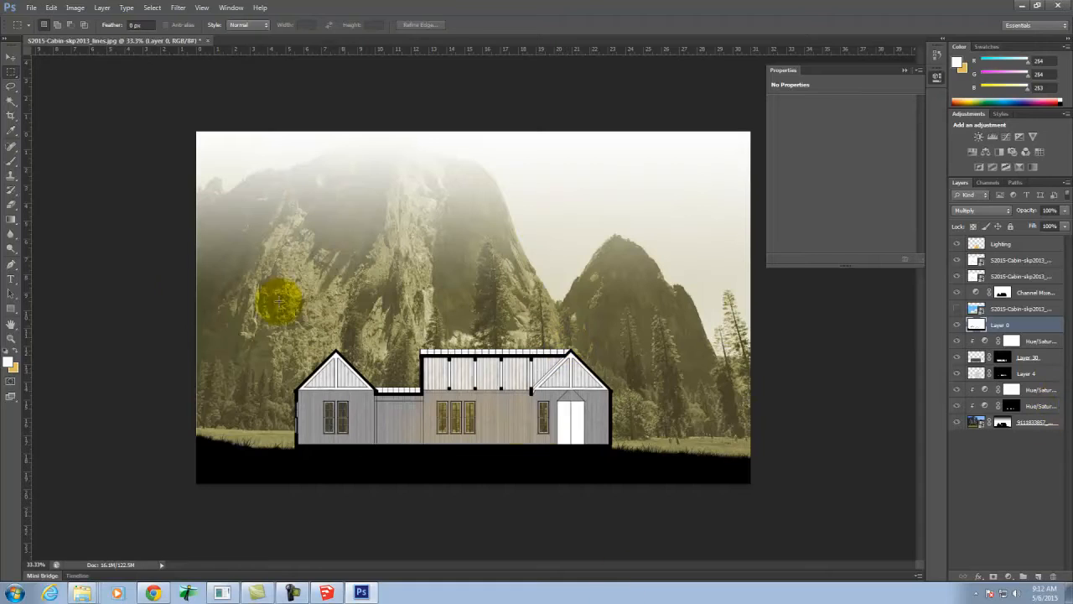
Step: Move the masked Hue/Saturation layer above Layer 4 so it tints the windows, keeping the colorizing layer on over the mountain photo
key("ctrl+equal")
key("ctrl+equal")
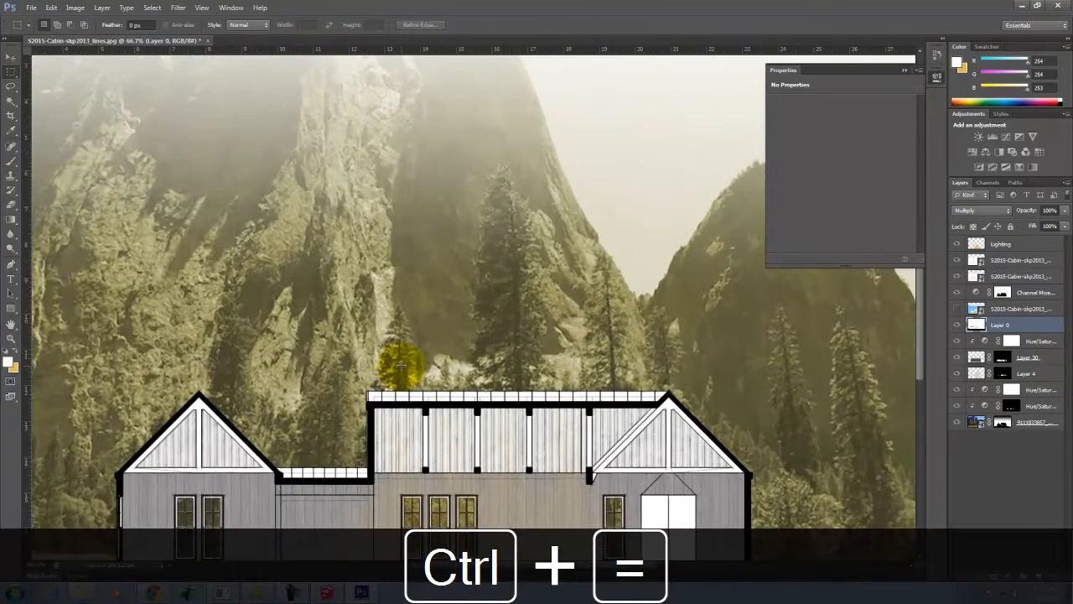
key("space")
left_click_drag(455, 282, 441, 146)
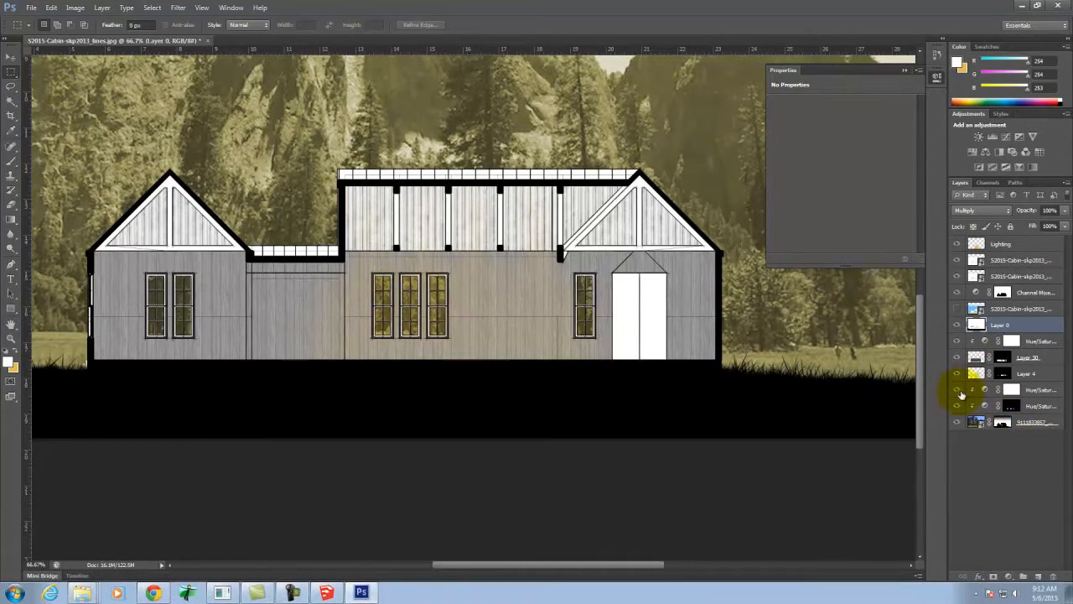
left_click(957, 389)
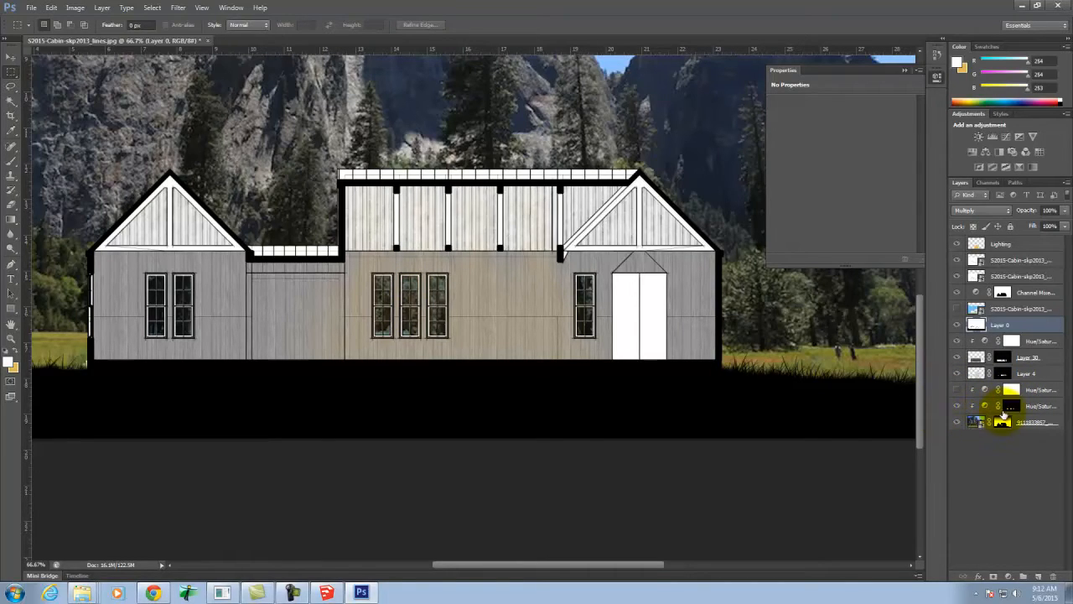
left_click(1033, 408)
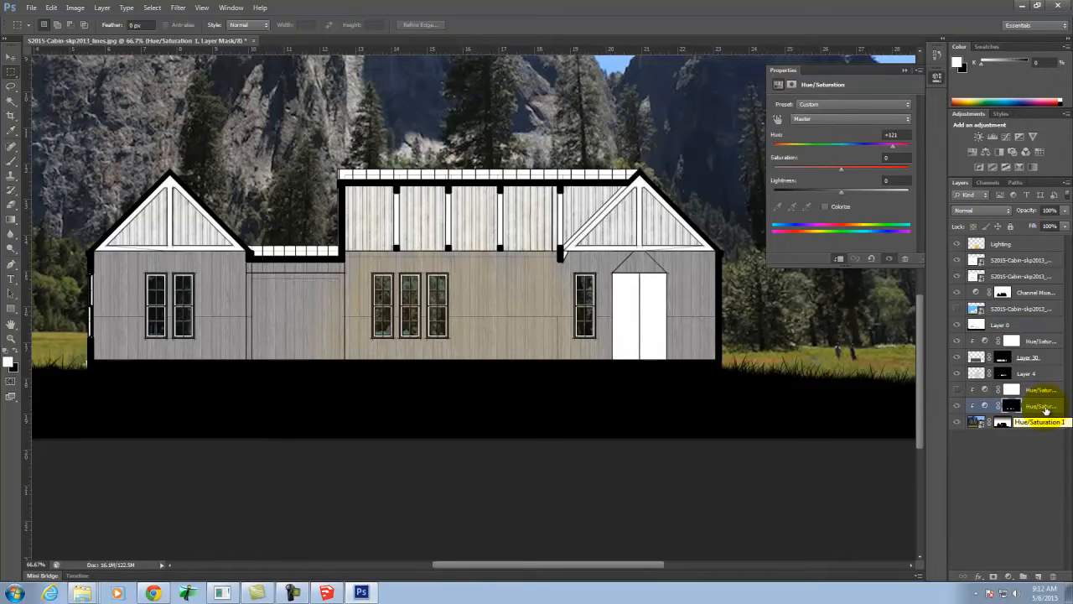
left_click_drag(1045, 418, 1042, 367)
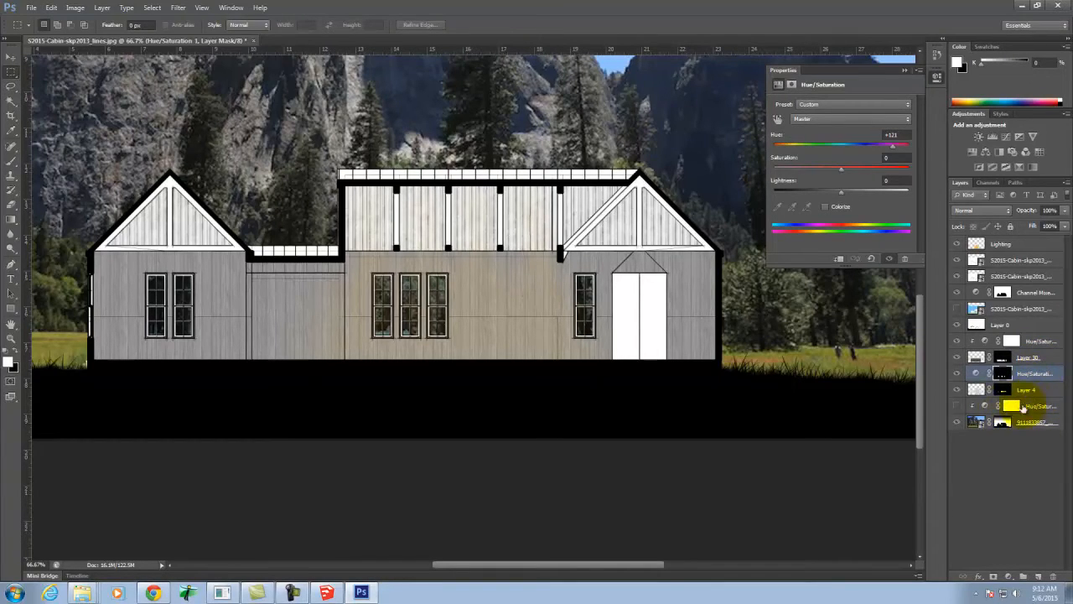
left_click(957, 406)
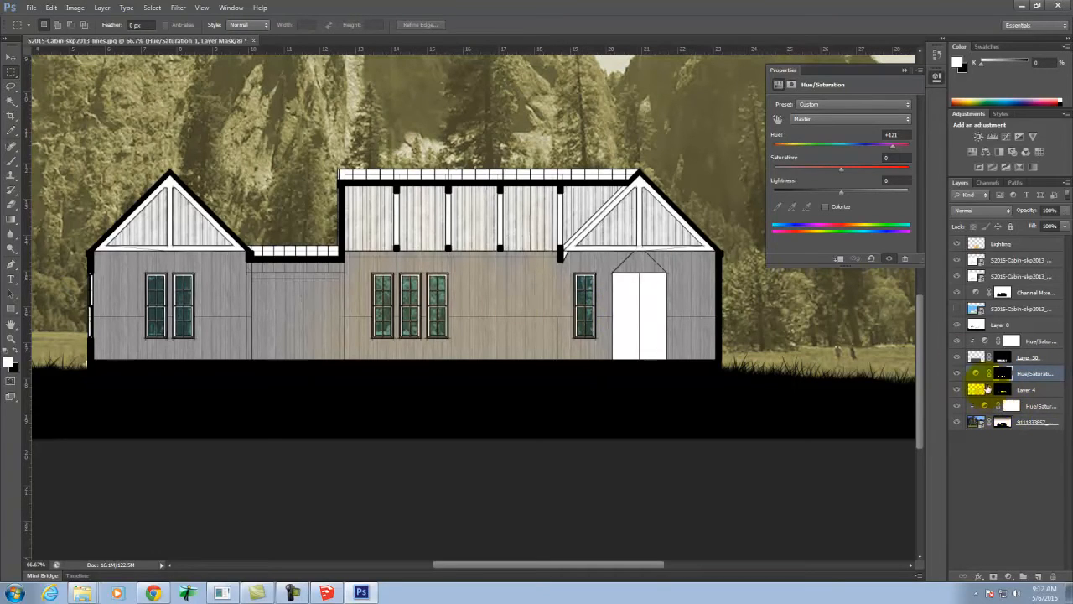
Step: Select the Hue/Saturation layer clipped to Layer 30 and fit the whole composition in view
left_click(1038, 340)
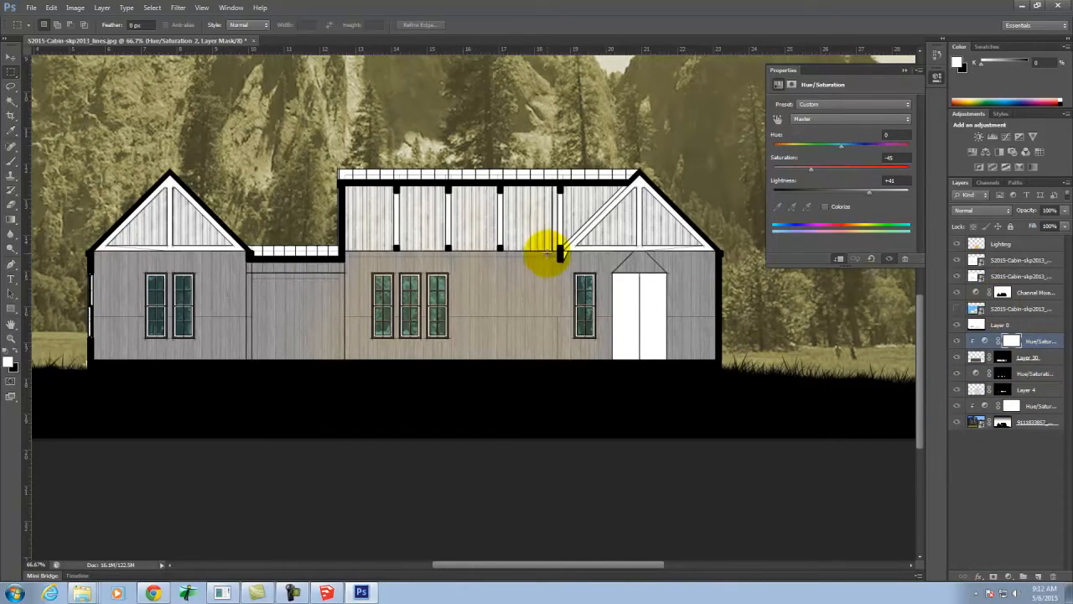
key("ctrl+minus")
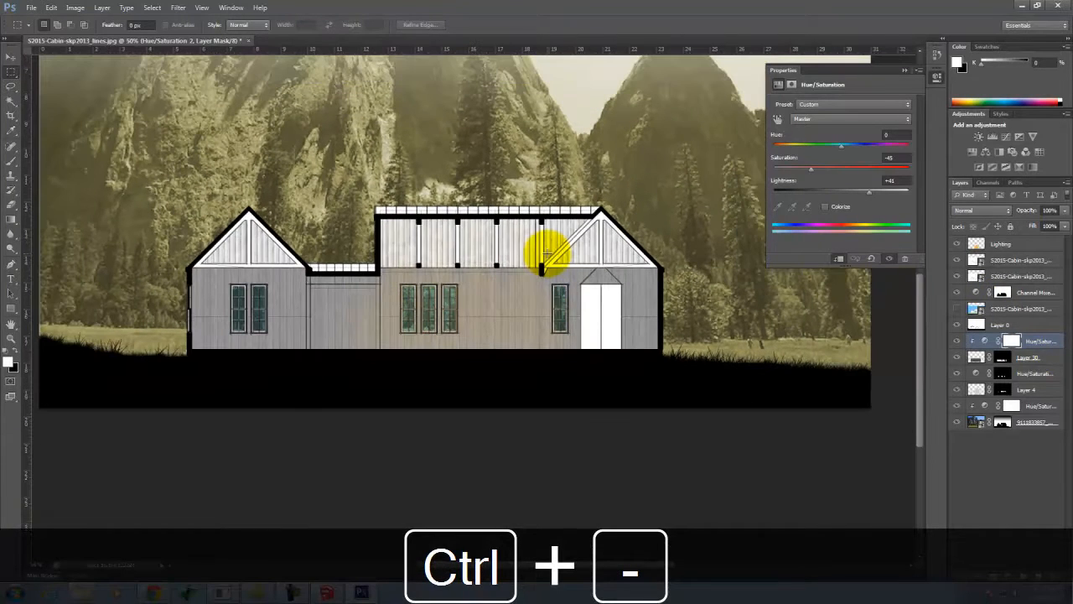
key("ctrl+0")
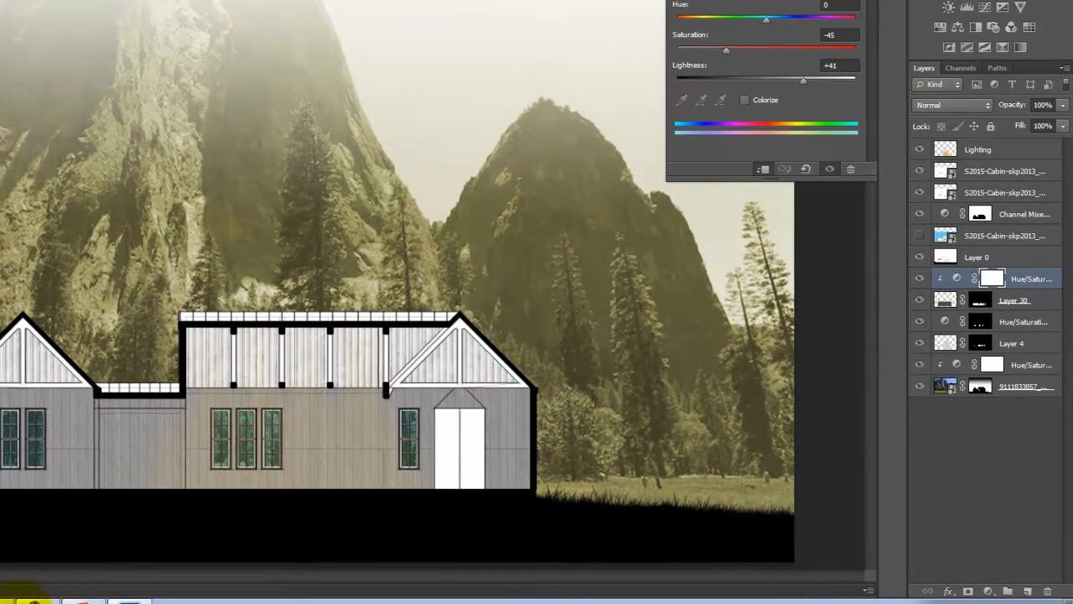
left_click(39, 600)
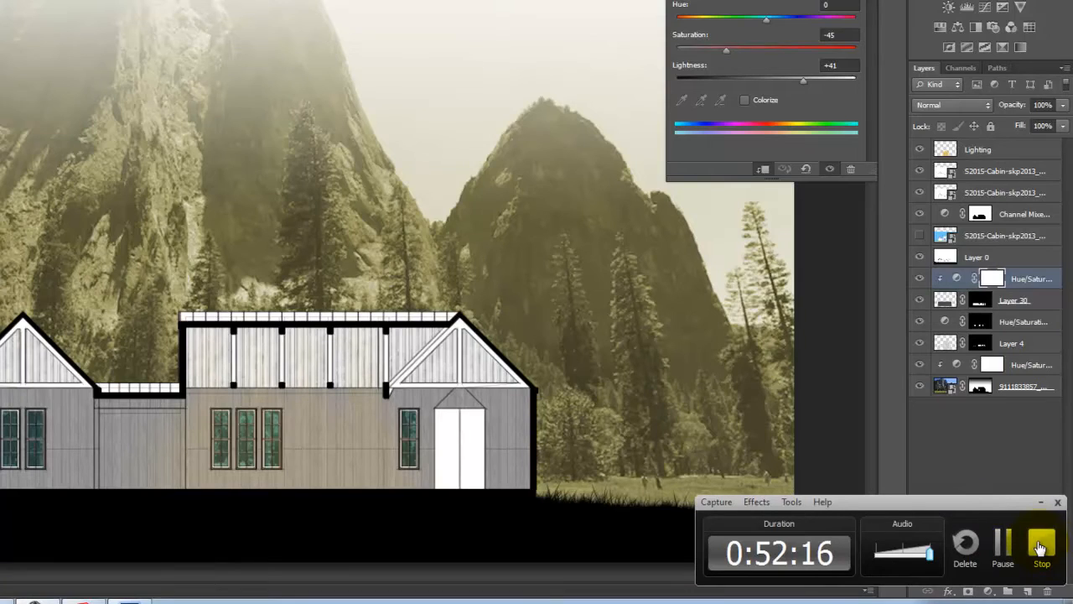
left_click(1039, 546)
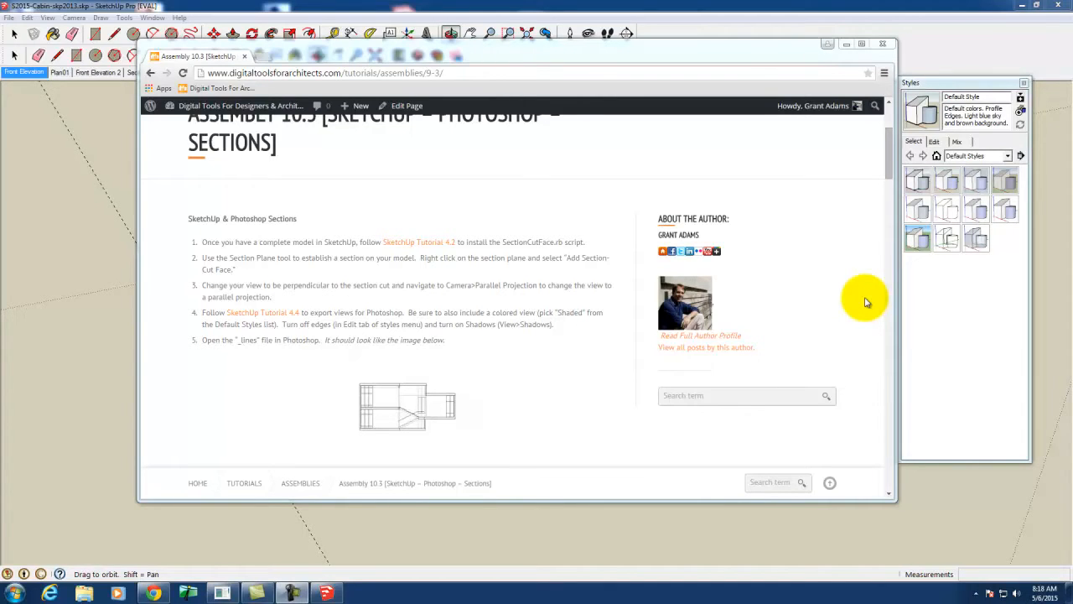
Step: In Chrome, review the Assembly 10.3 [SketchUp – Photoshop – Sections] tutorial down to step 31 and open its final example image
mouse_move(328, 591)
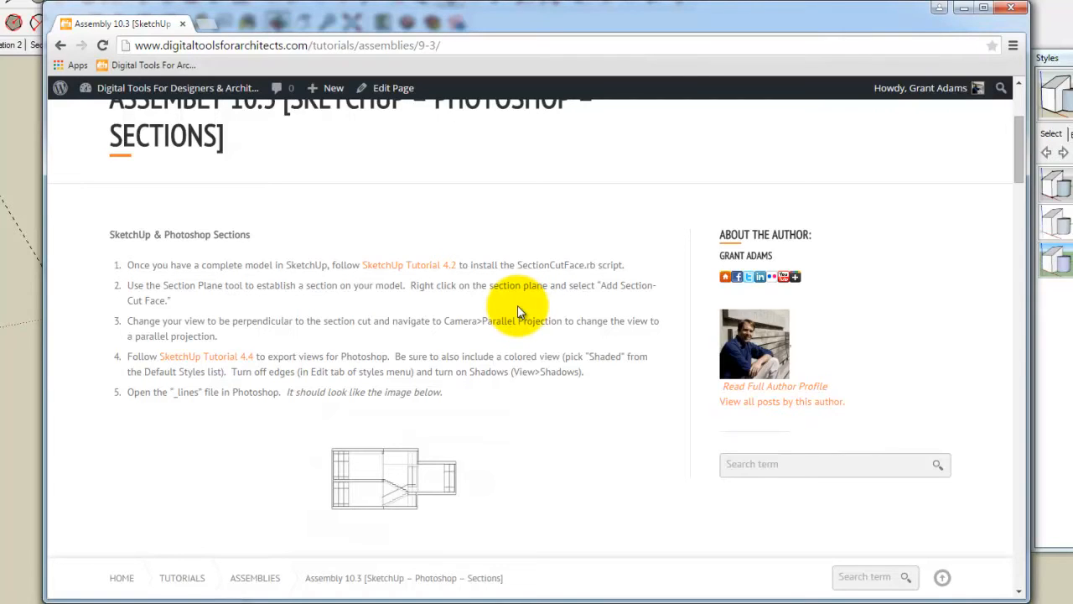
scroll(410, 265, "up", 1)
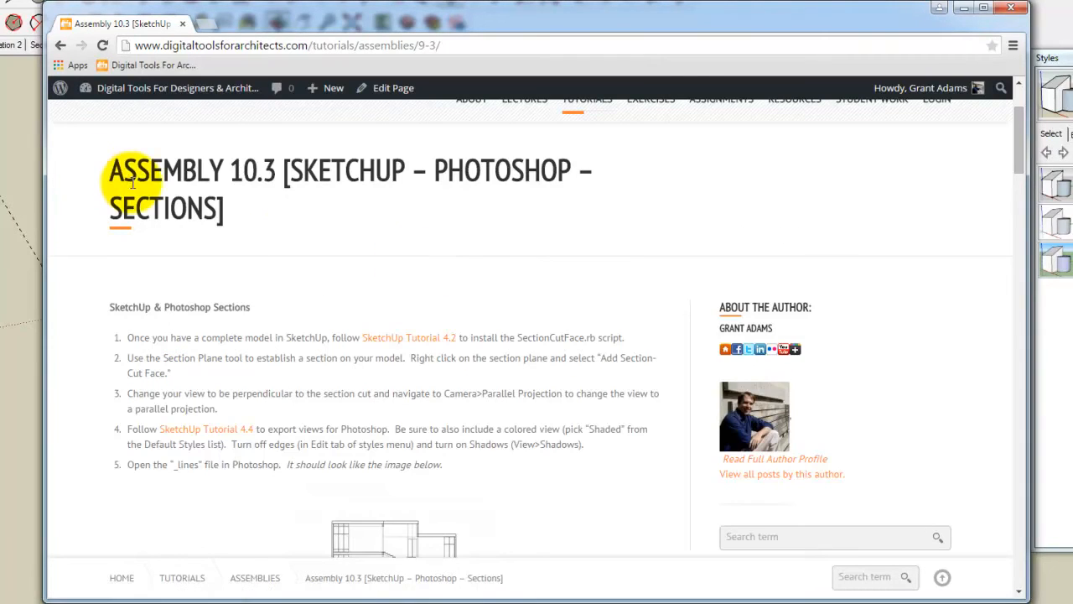
scroll(579, 311, "down", 2)
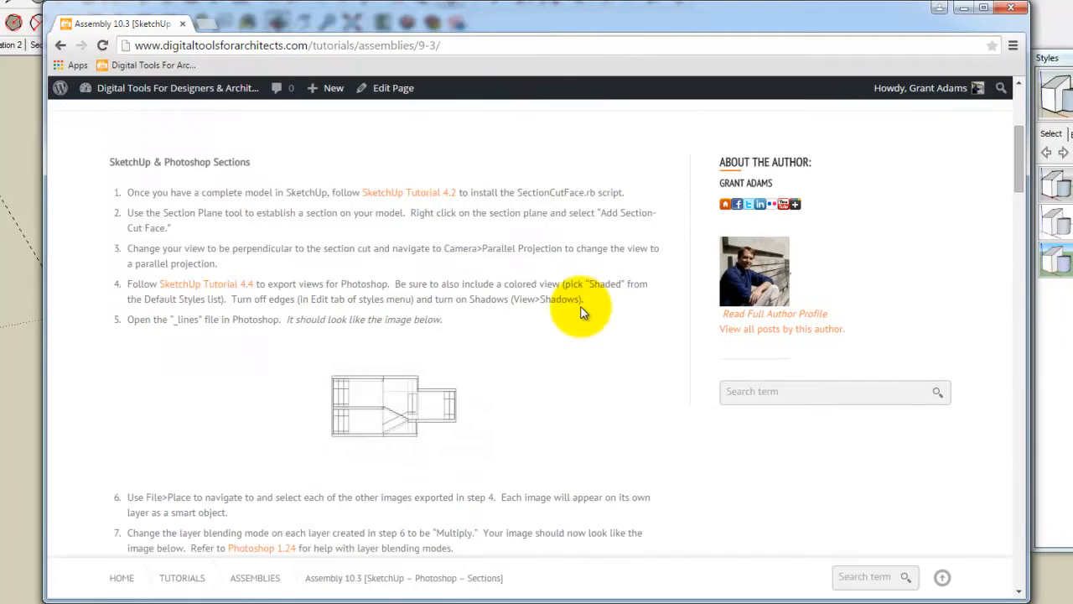
scroll(583, 312, "down", 1)
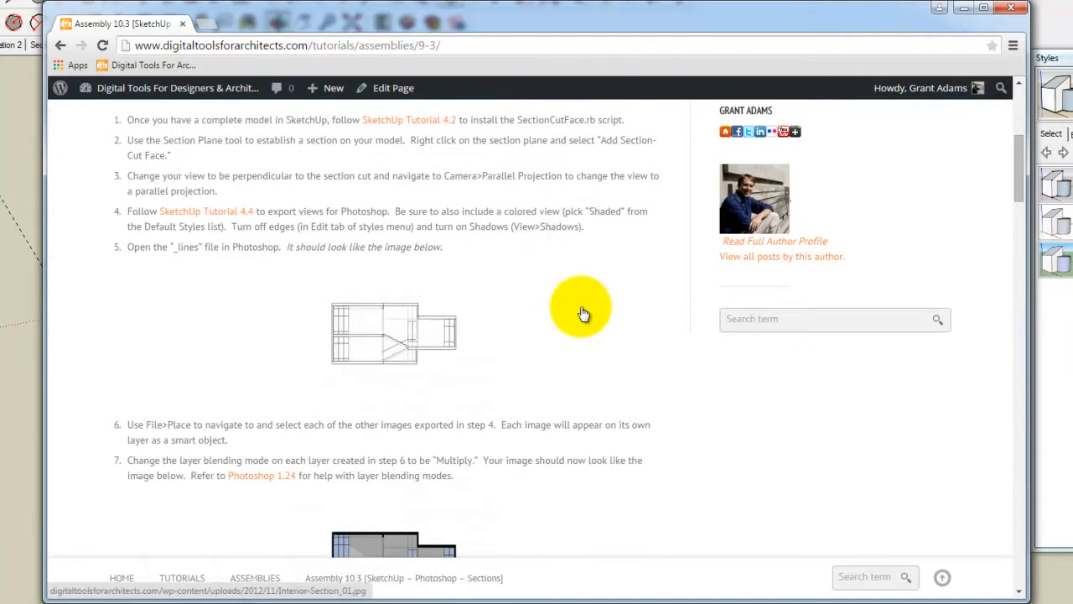
scroll(582, 311, "down", 13)
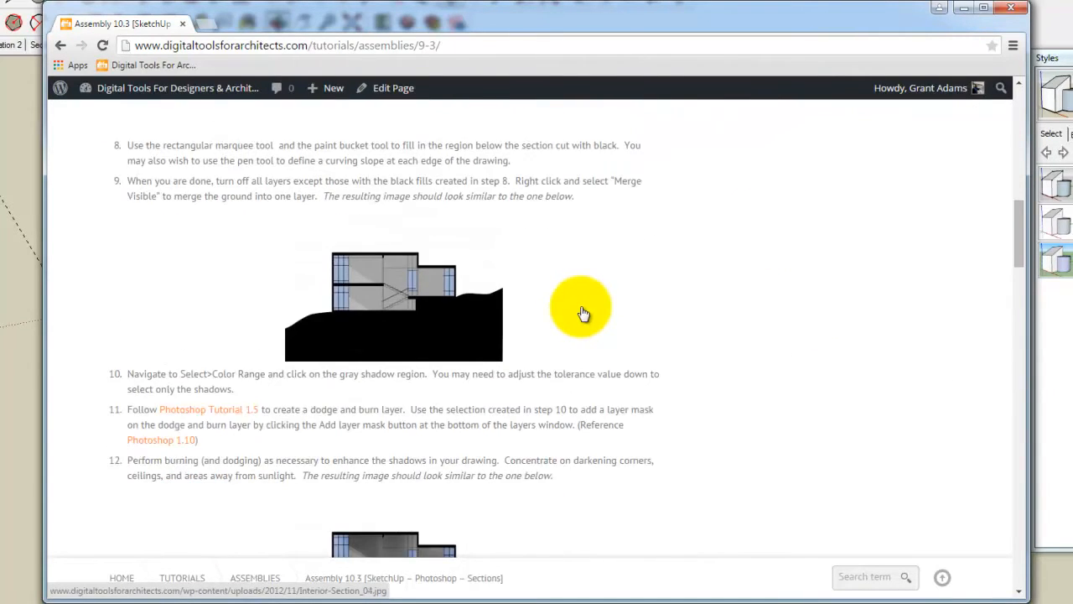
scroll(583, 312, "down", 15)
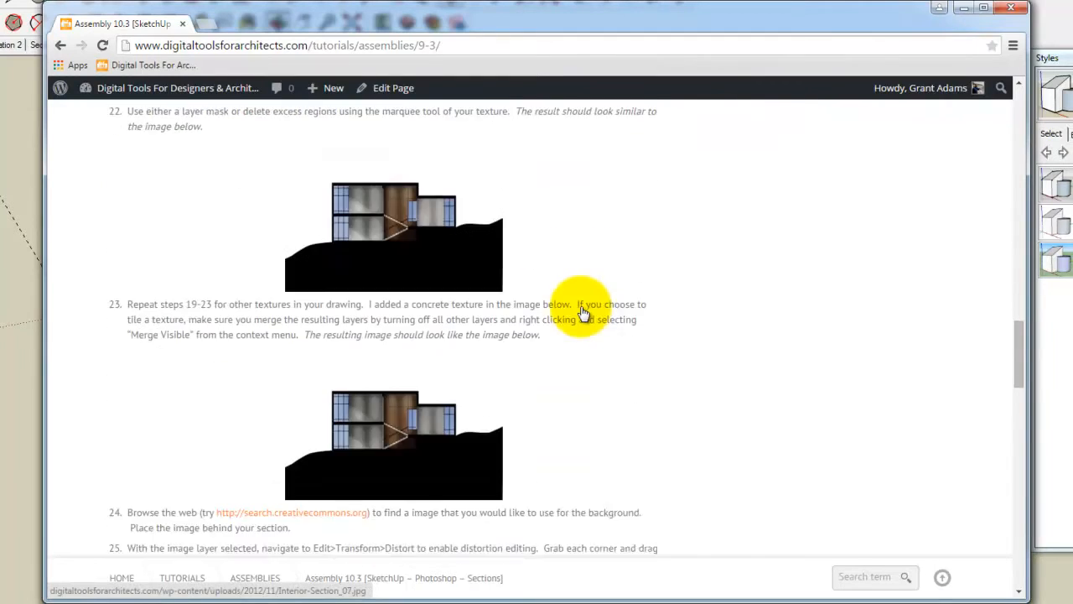
scroll(583, 308, "down", 8)
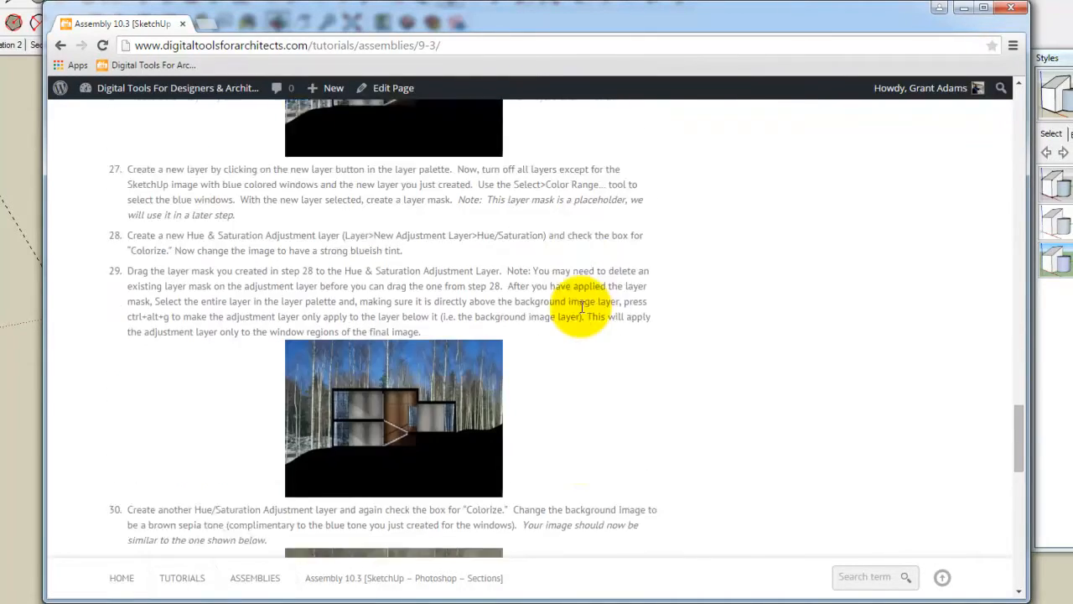
scroll(582, 308, "down", 5)
scroll(584, 312, "up", 2)
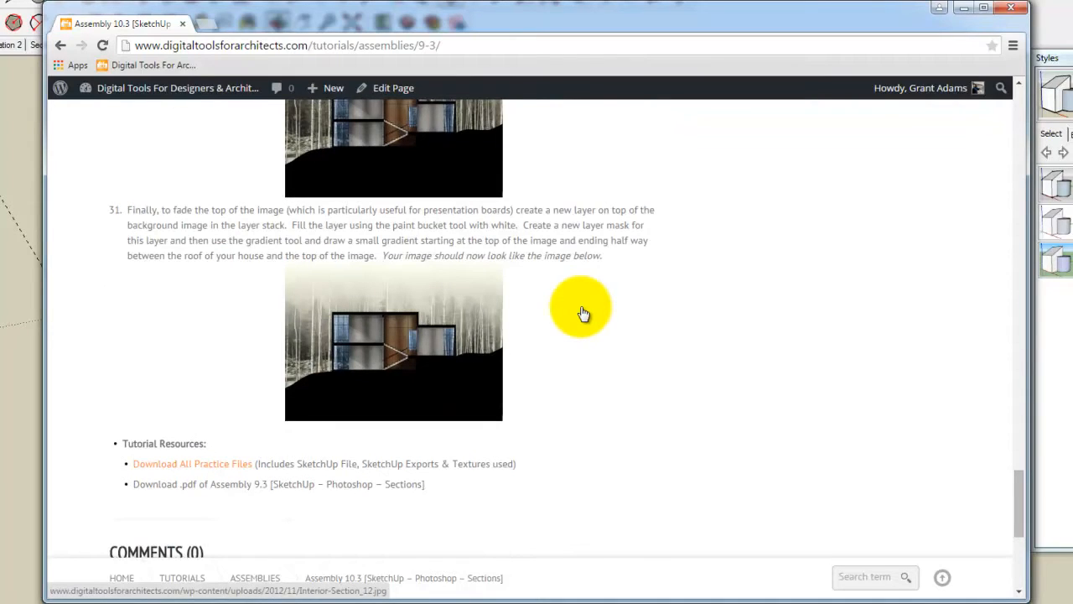
left_click(401, 342)
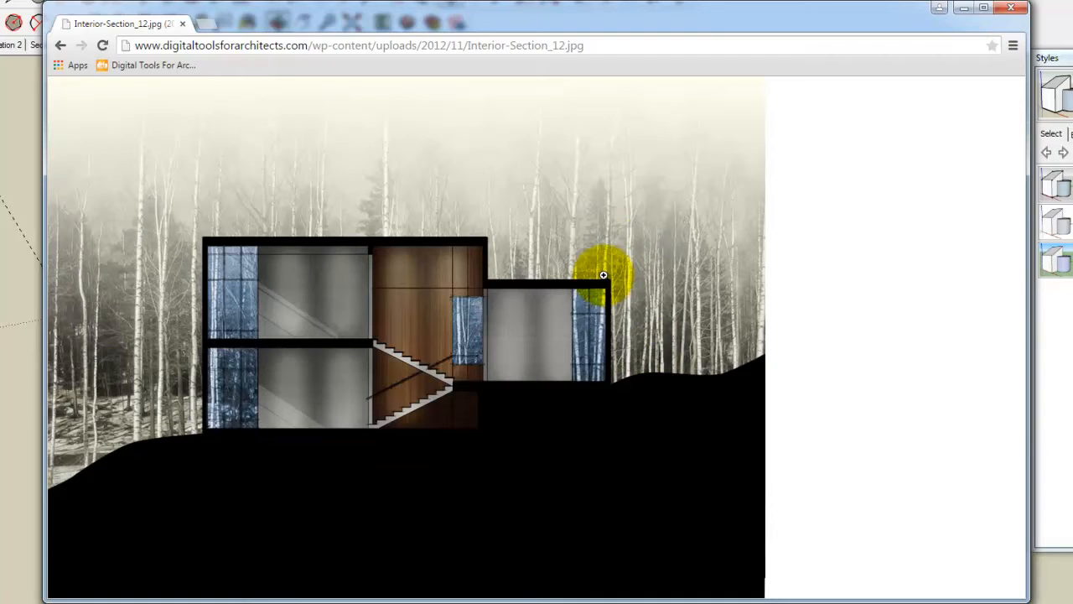
Step: Return from the example image to the Assembly 10.3 tutorial and review its written steps back up to step 1
left_click(66, 52)
scroll(546, 335, "up", 5)
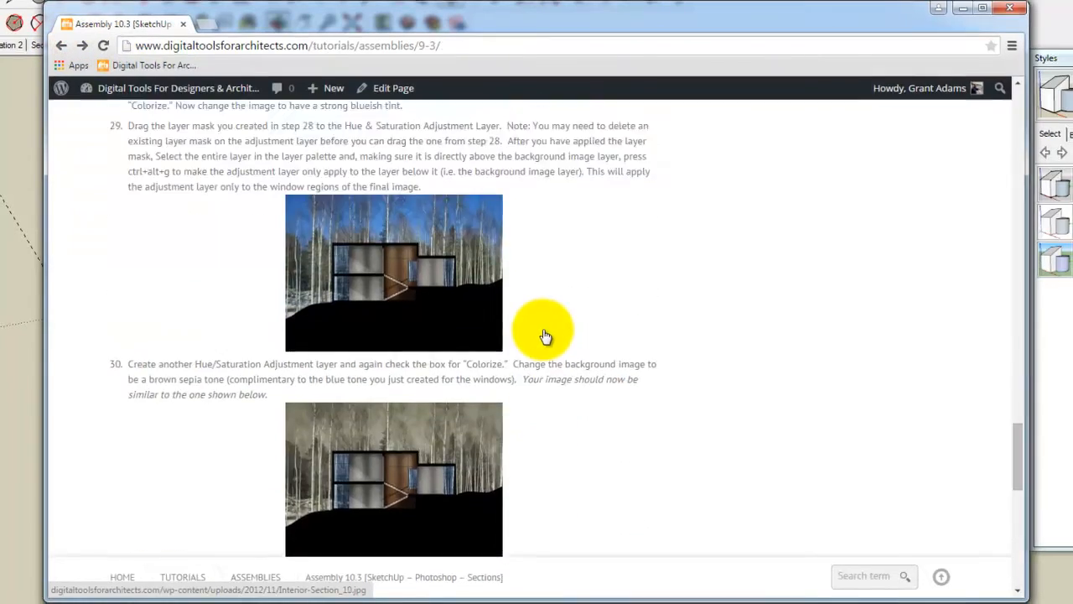
scroll(546, 335, "up", 10)
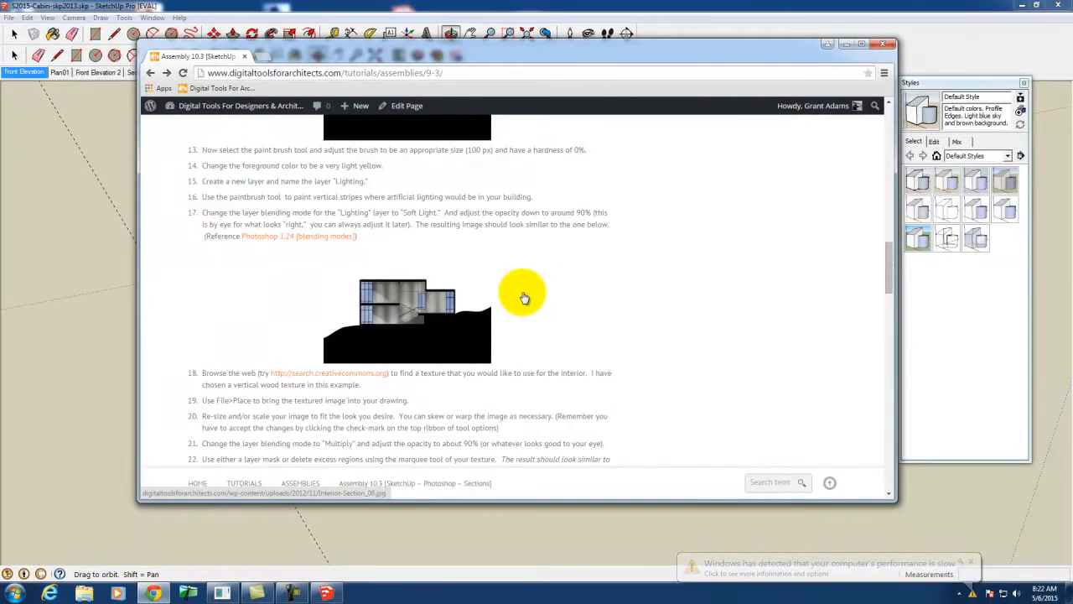
scroll(523, 298, "up", 8)
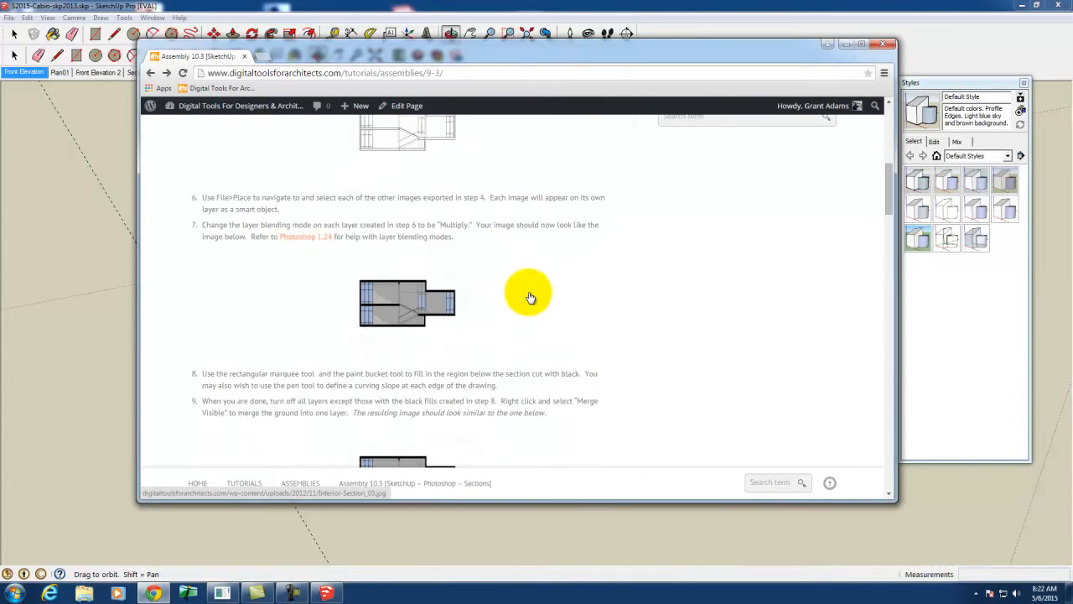
scroll(522, 299, "up", 8)
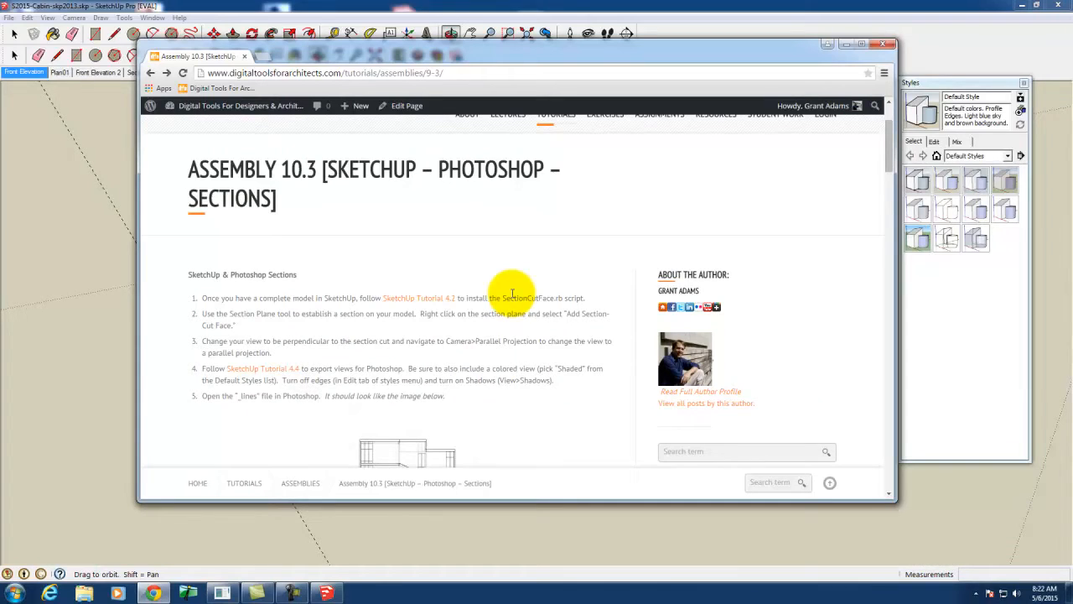
Step: Recheck steps 3 to 7 of the tutorial and bring up the site's list of Assemblies tutorials
scroll(563, 335, "down", 5)
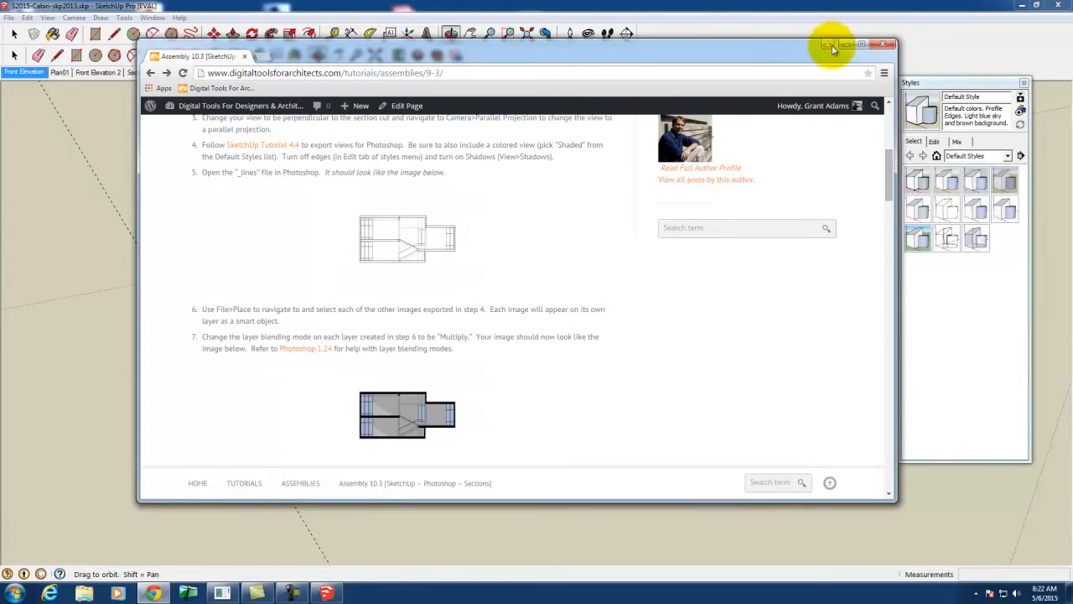
scroll(604, 243, "up", 5)
mouse_move(546, 223)
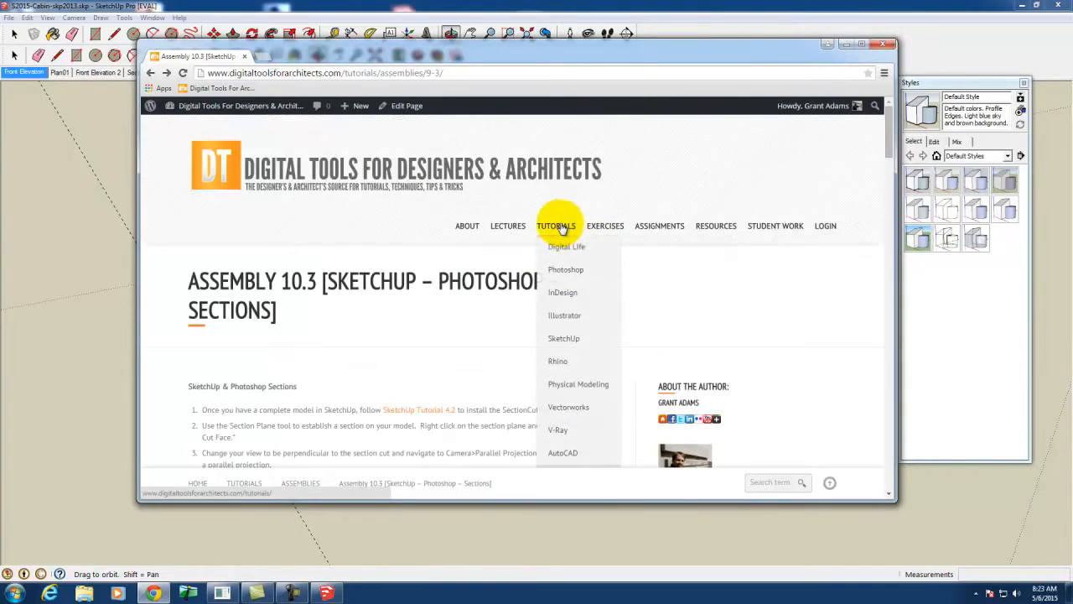
scroll(574, 424, "down", 1)
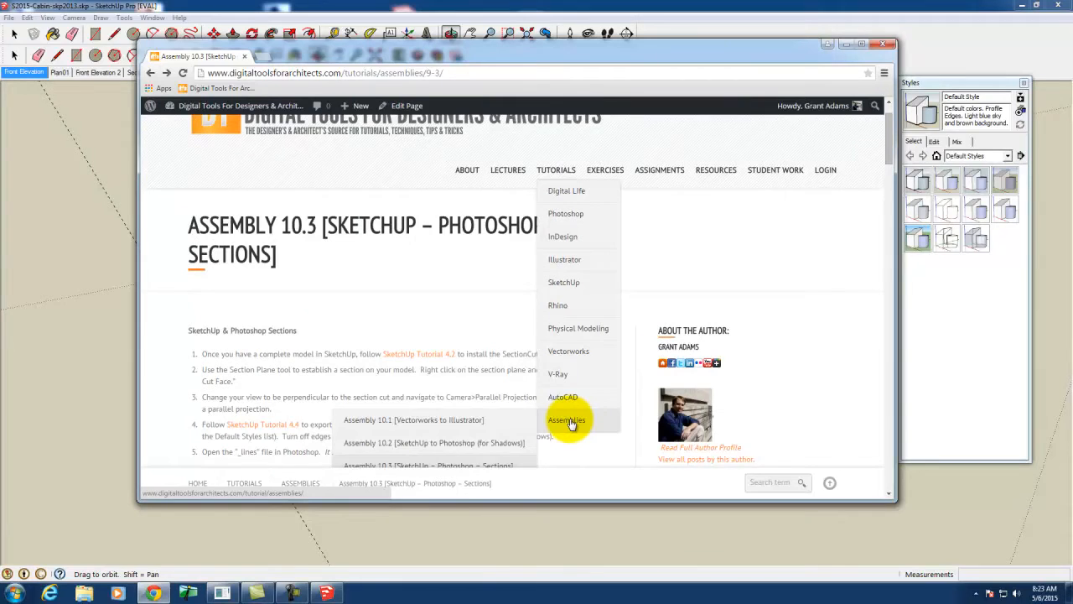
Step: Look up the Assembly 10.3 SketchUp – Photoshop – Sections tutorial among the website's assemblies and return to the cabin model in SketchUp
scroll(503, 423, "down", 1)
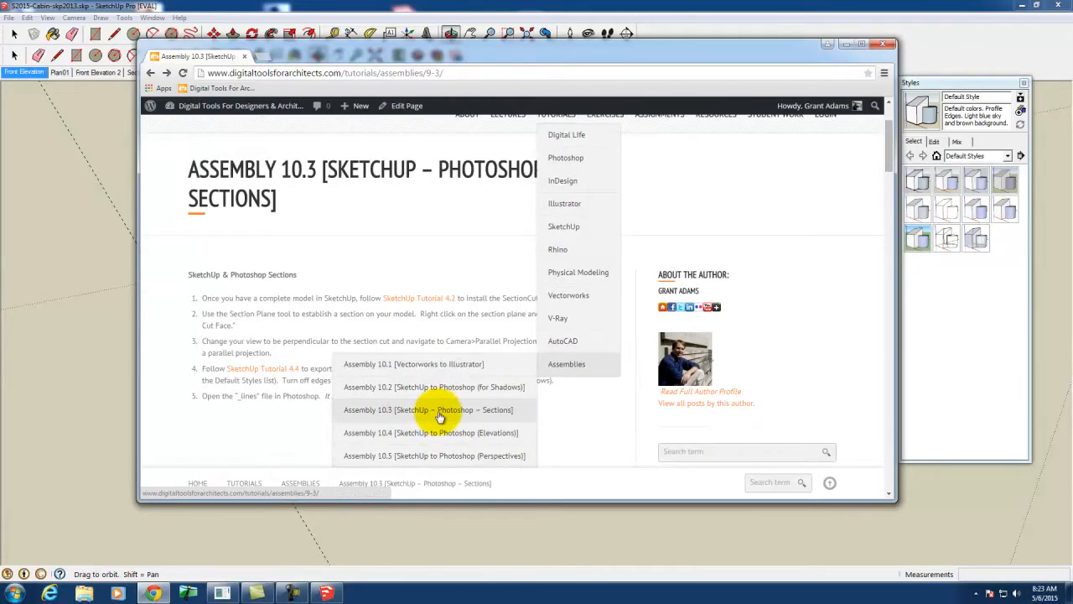
left_click(846, 215)
left_click(848, 46)
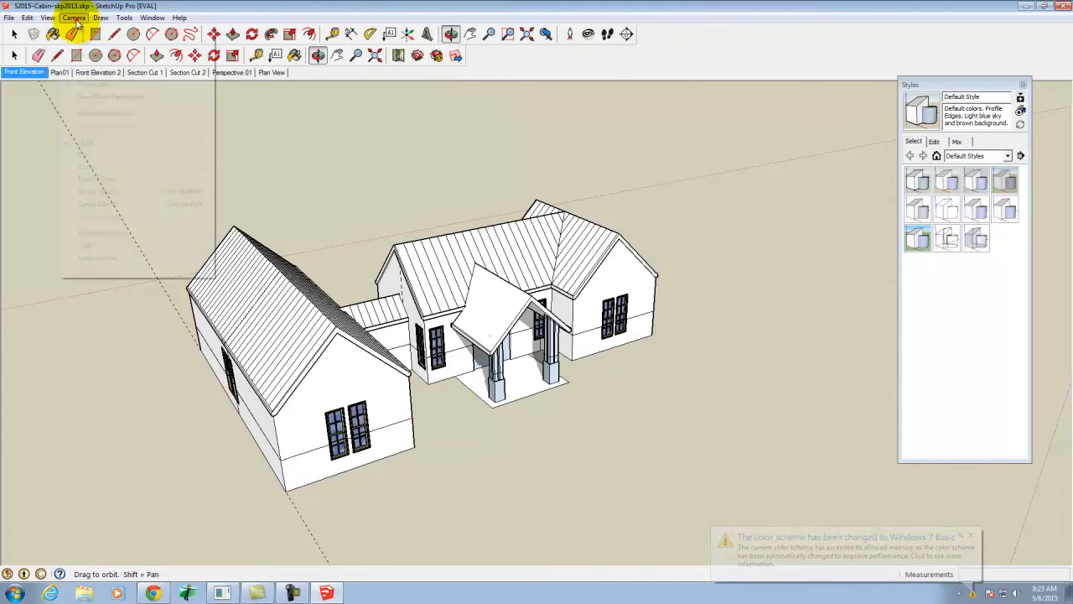
Step: Review the list of available toolbars and close it without changing anything
mouse_move(124, 20)
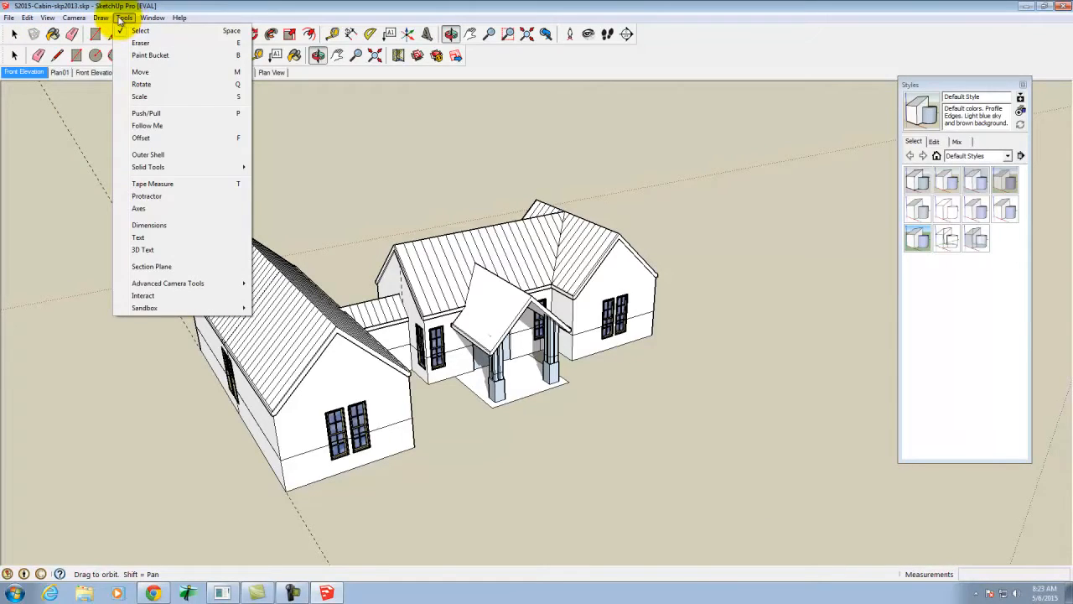
left_click(55, 32)
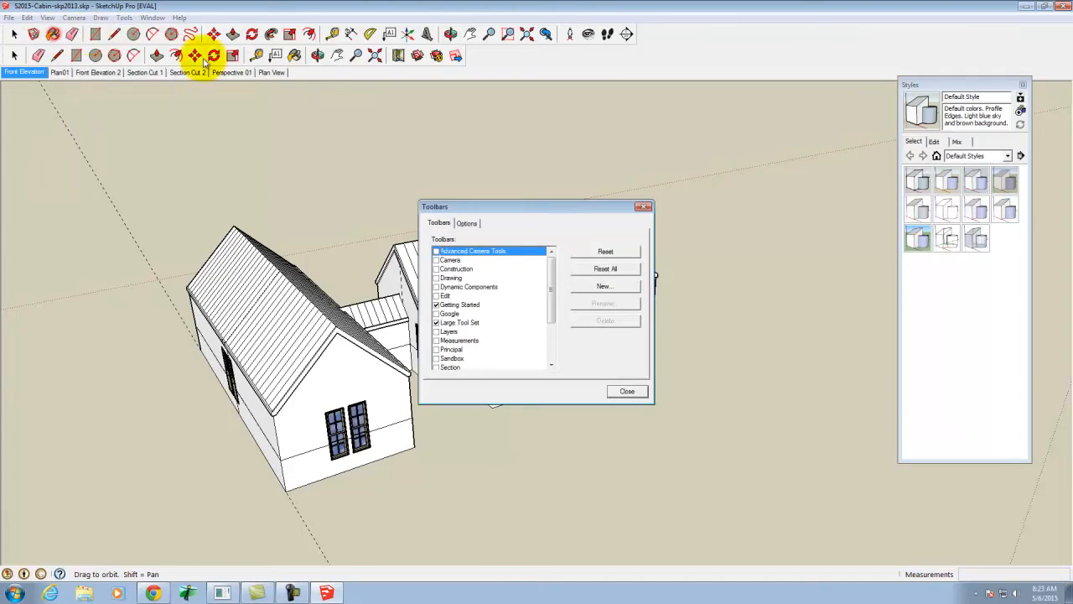
left_click(627, 392)
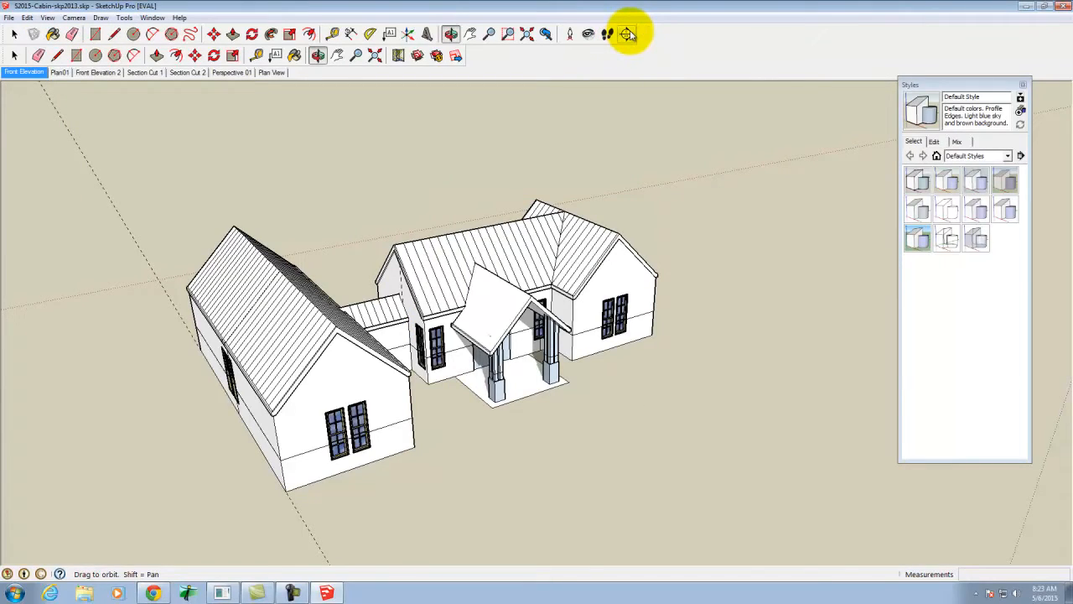
Step: Place a section plane on the windowed front gable wall of the detached wing nearest the viewer
left_click(628, 34)
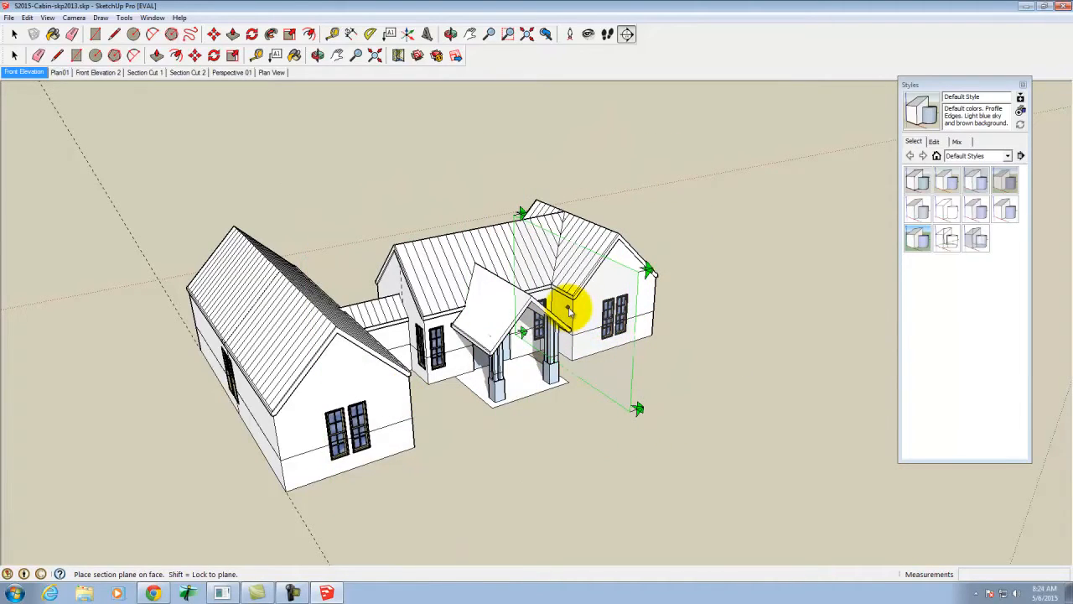
left_click(394, 406)
key("o")
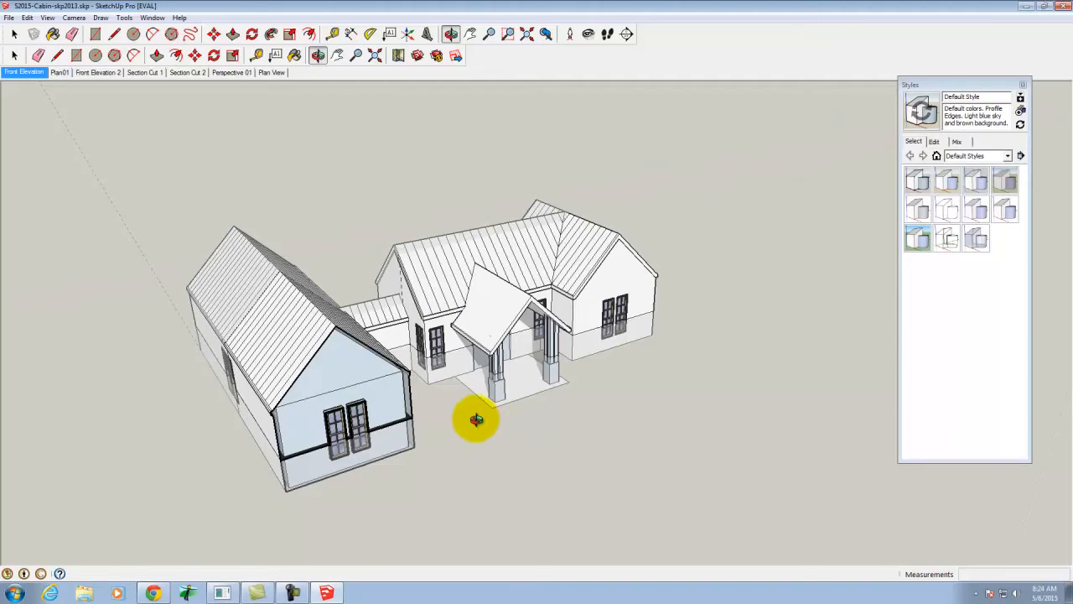
Step: Select the new vertical section plane and move it about 19' back along the green axis so it cuts through both wings
left_click_drag(518, 426, 526, 417)
scroll(527, 417, "down", 6)
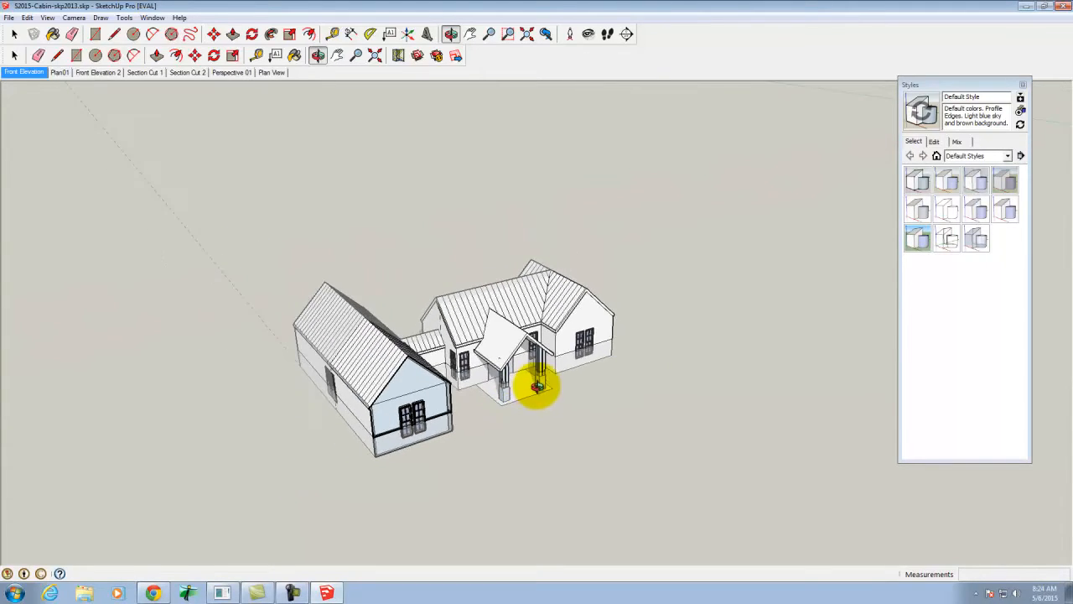
scroll(476, 408, "down", 6)
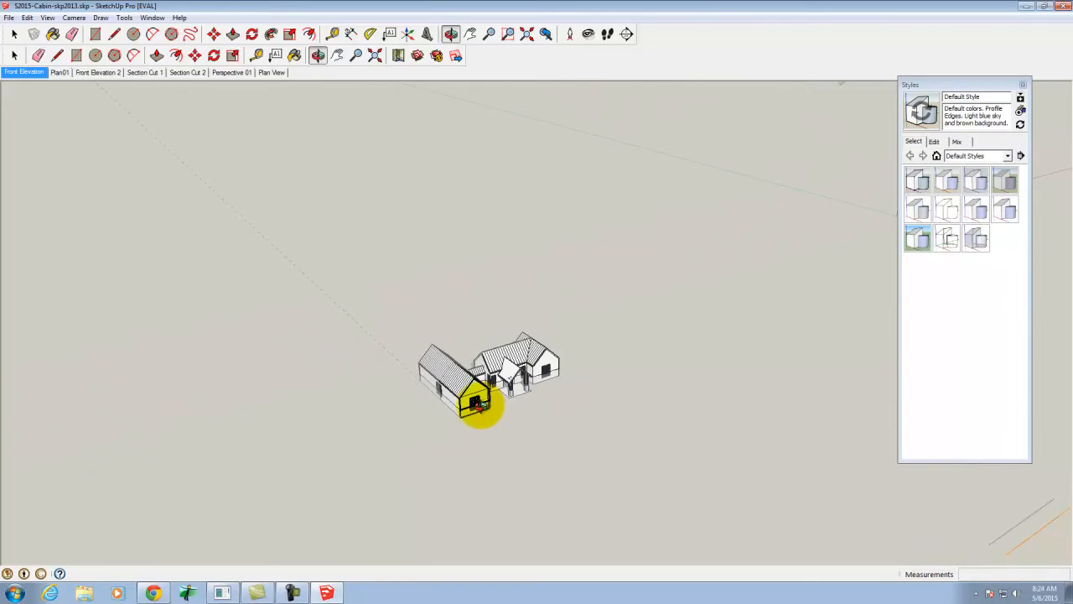
scroll(474, 405, "down", 8)
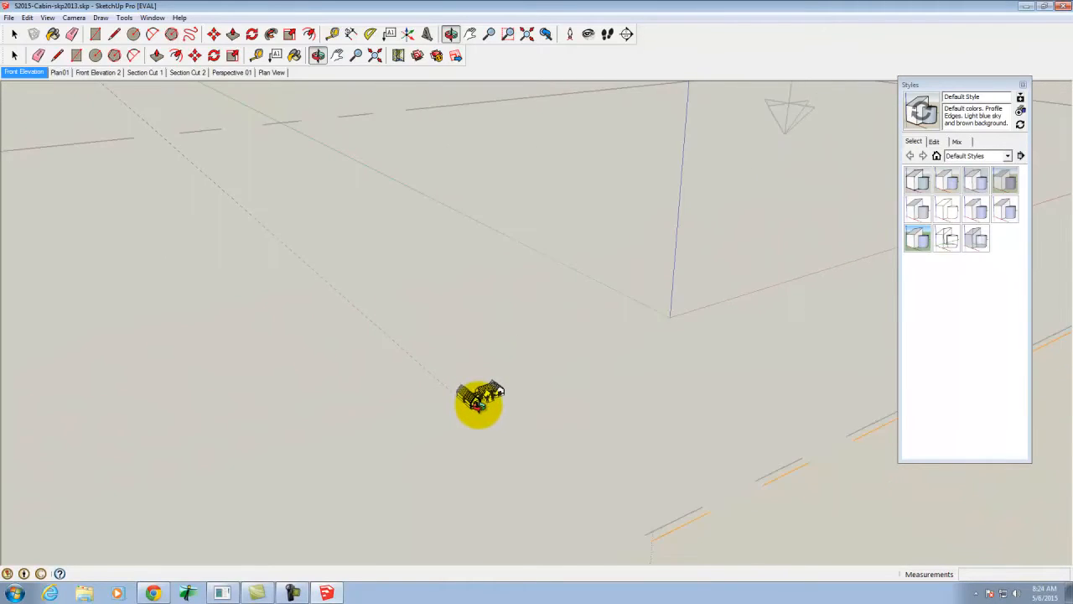
scroll(482, 404, "down", 6)
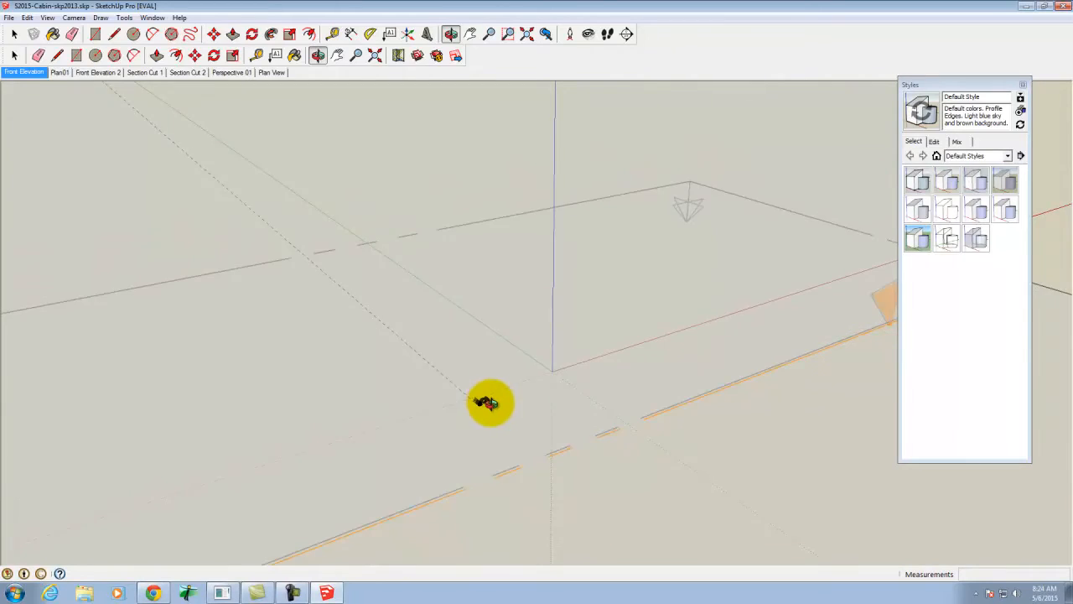
scroll(494, 402, "down", 2)
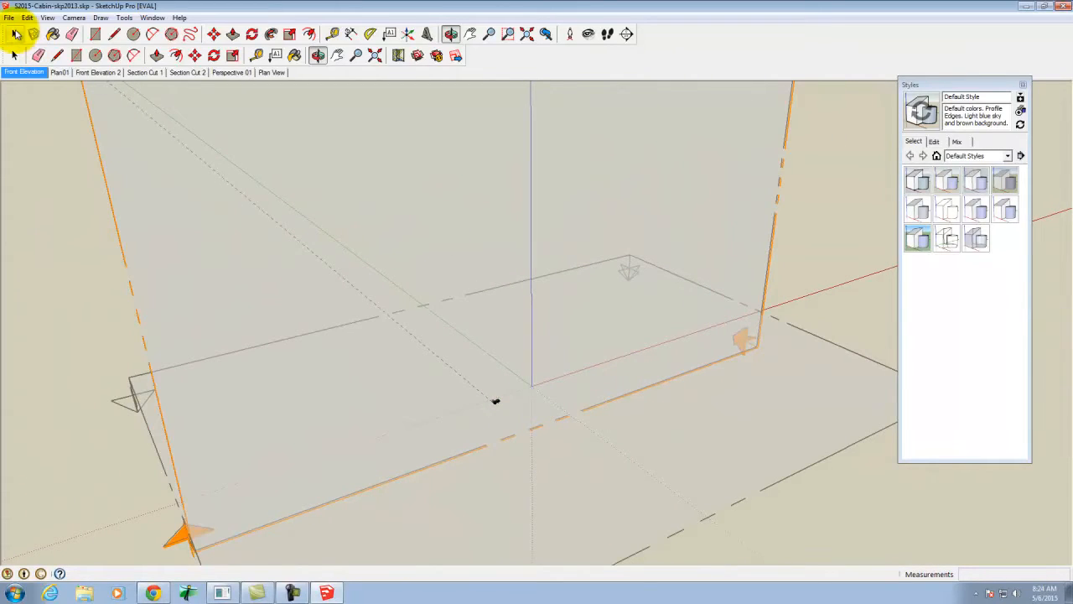
left_click(15, 34)
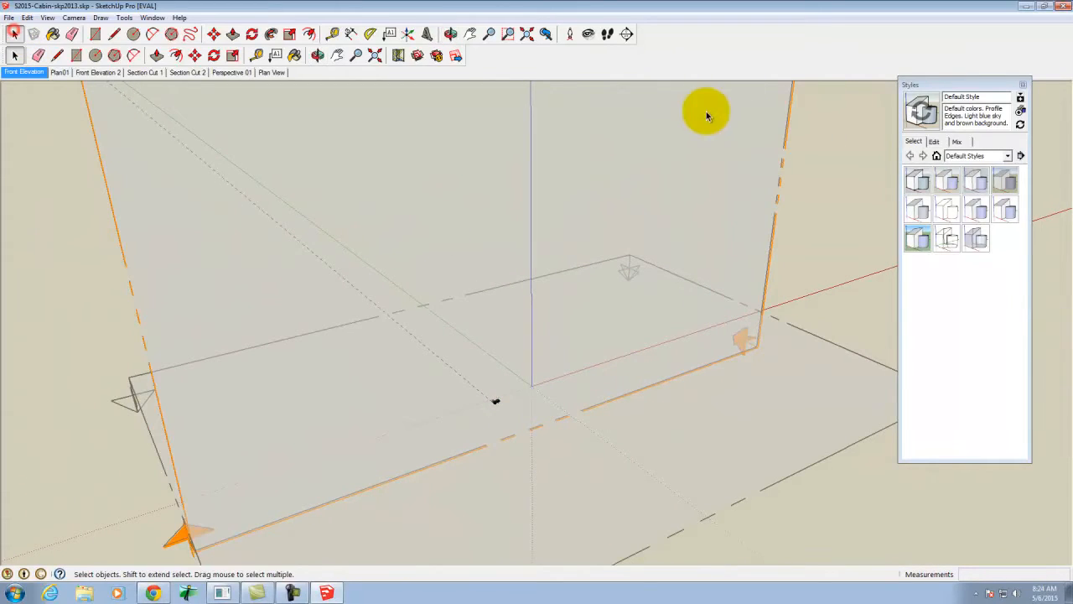
left_click(768, 285)
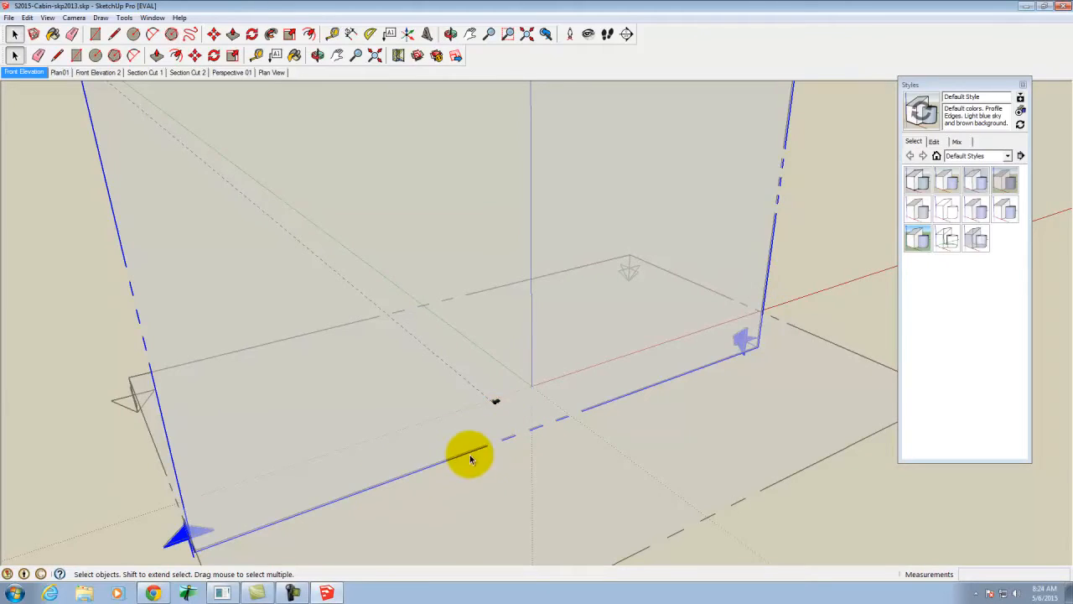
scroll(472, 459, "up", 6)
scroll(509, 378, "up", 5)
scroll(495, 402, "up", 5)
scroll(494, 411, "up", 5)
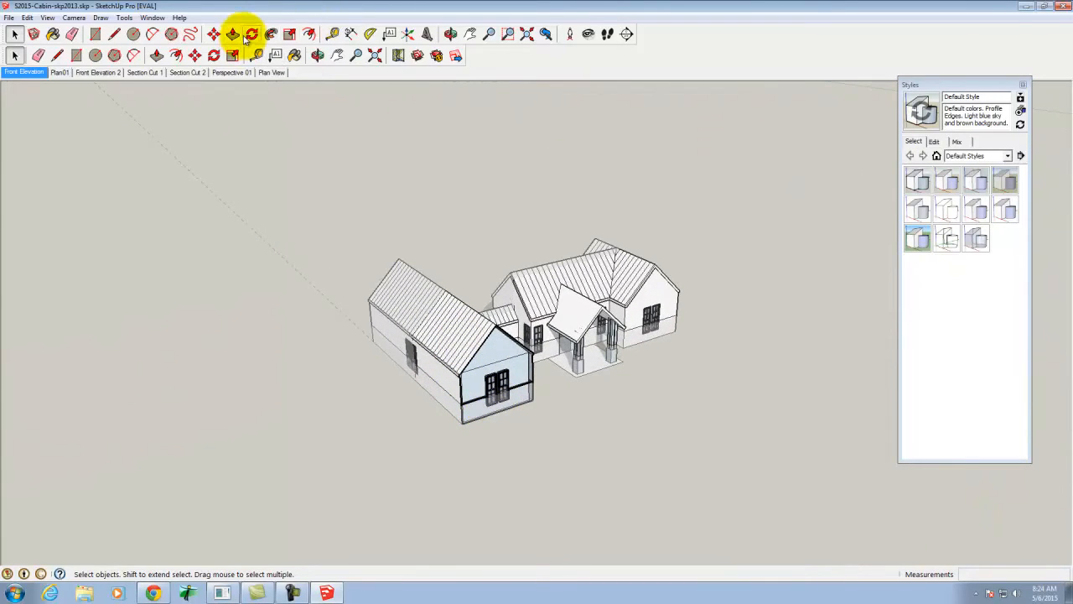
left_click(214, 34)
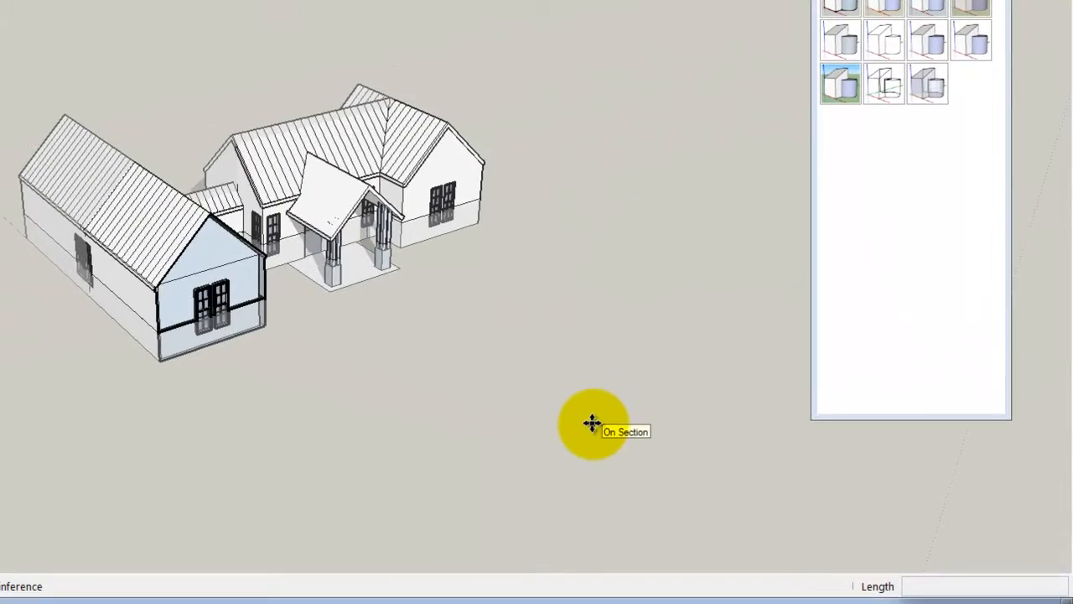
left_click(755, 467)
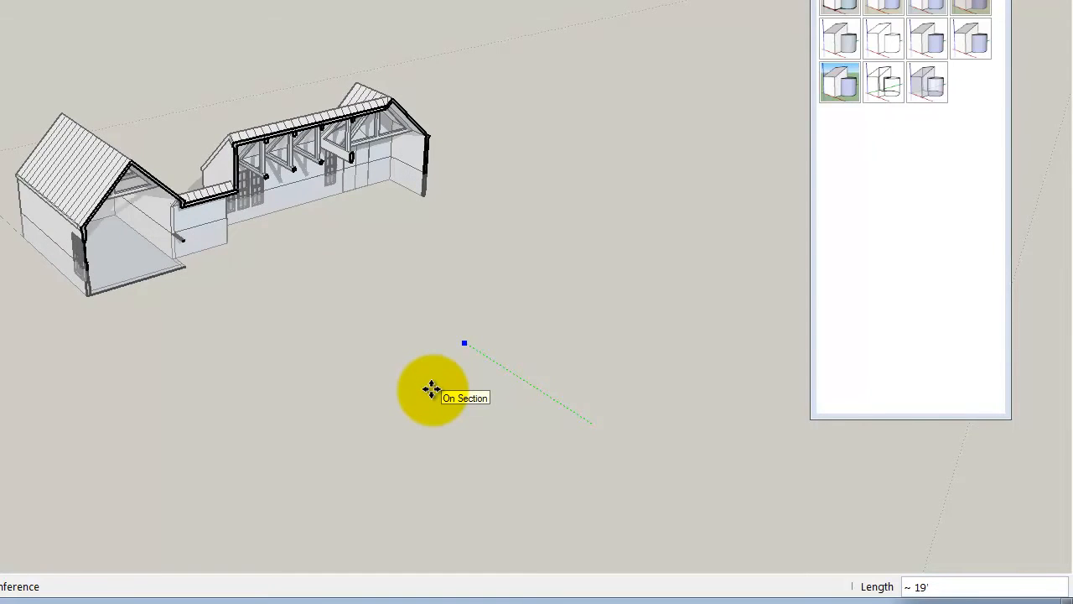
left_click(430, 388)
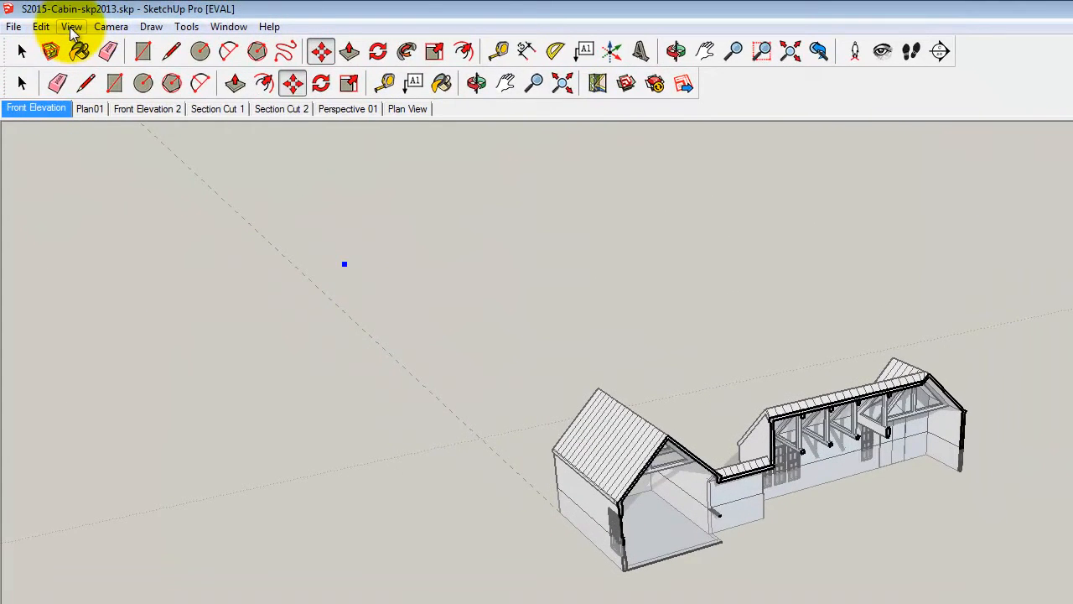
Step: Set the camera to the Front standard view with parallel projection, framing the sectioned building
left_click(109, 27)
mouse_move(137, 81)
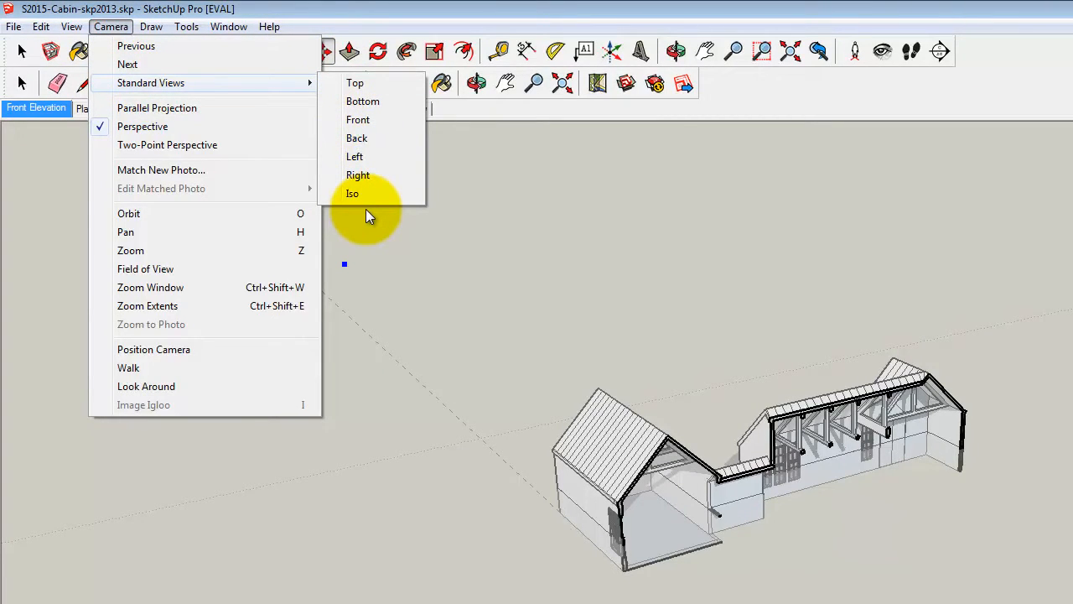
left_click(373, 120)
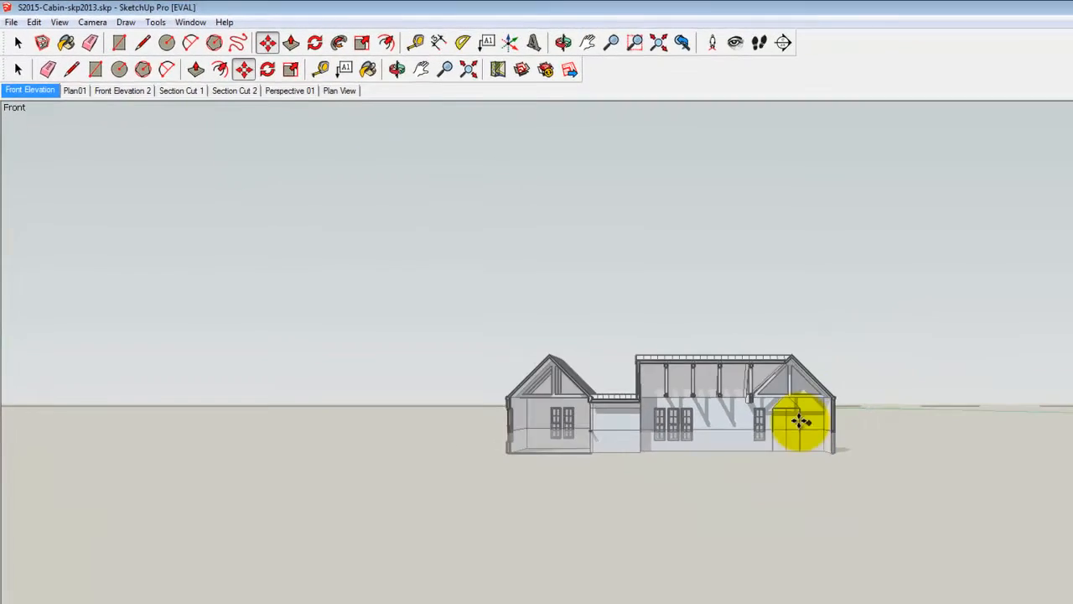
scroll(927, 504, "up", 3)
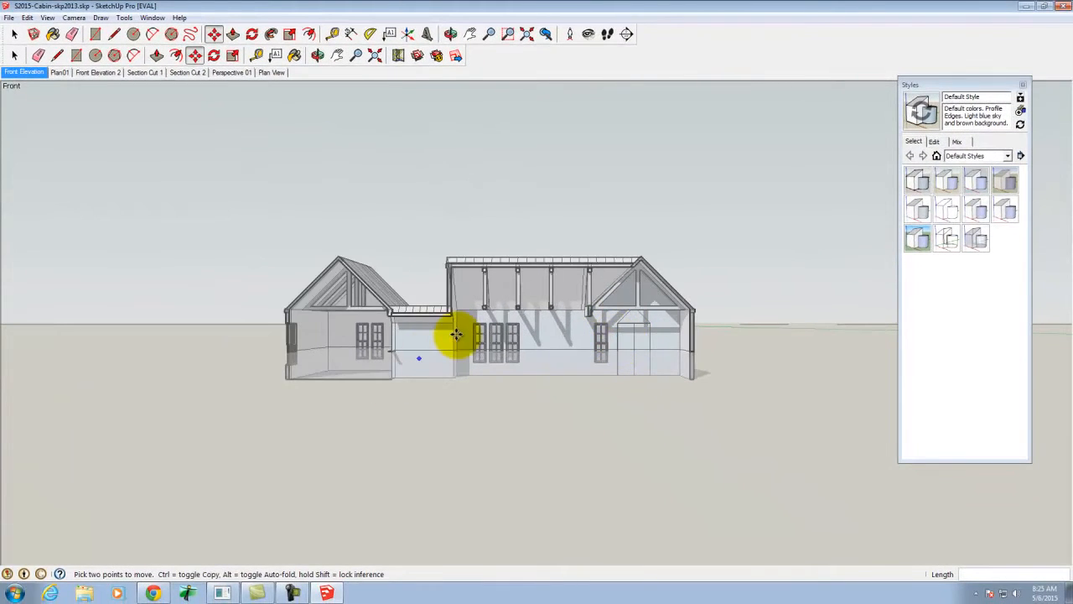
scroll(455, 335, "up", 3)
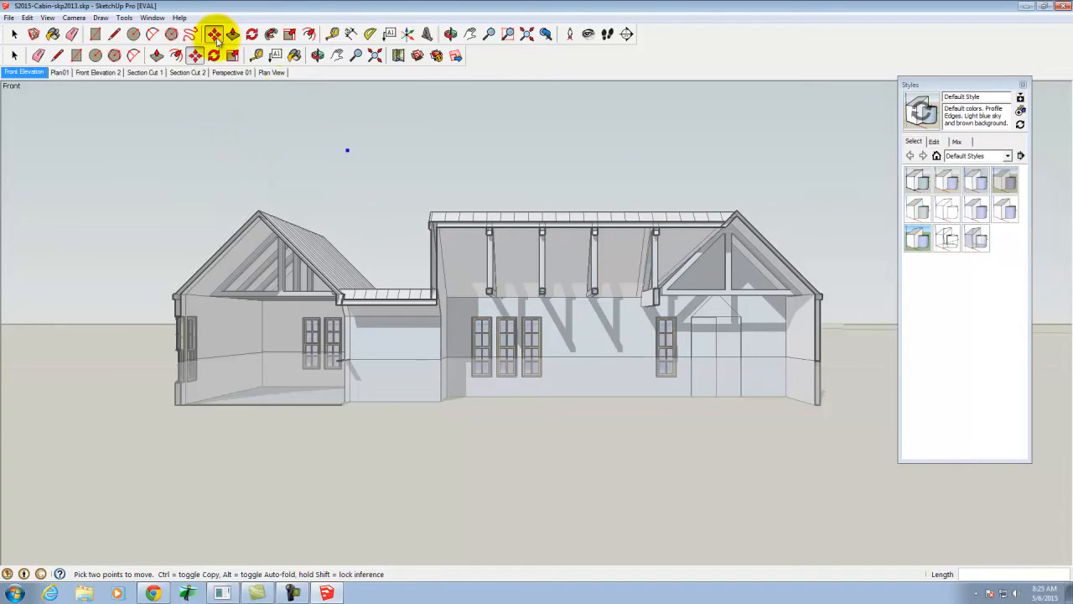
left_click(74, 18)
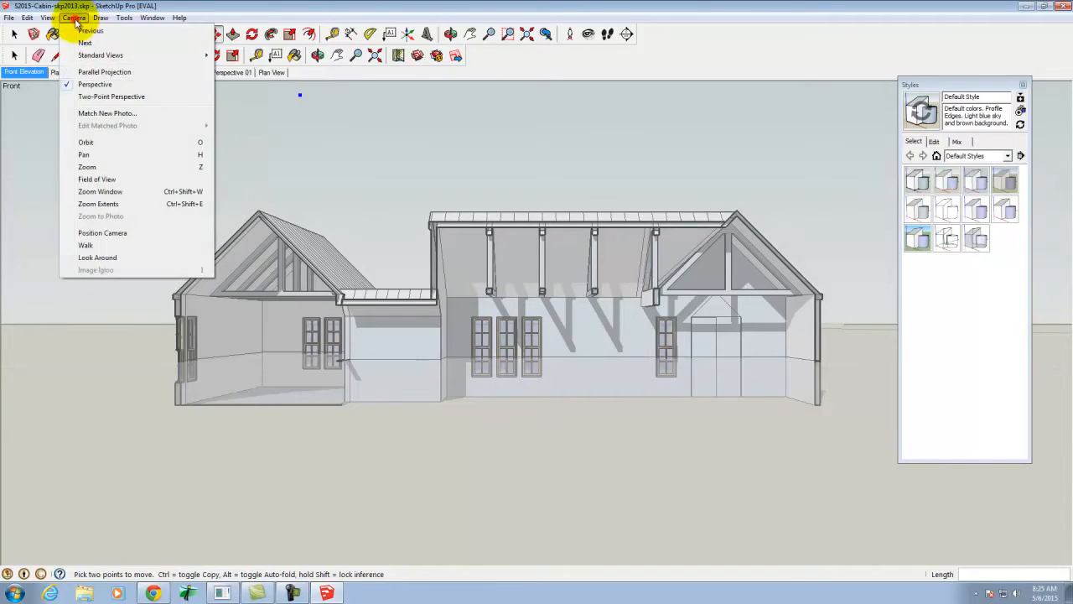
left_click(94, 73)
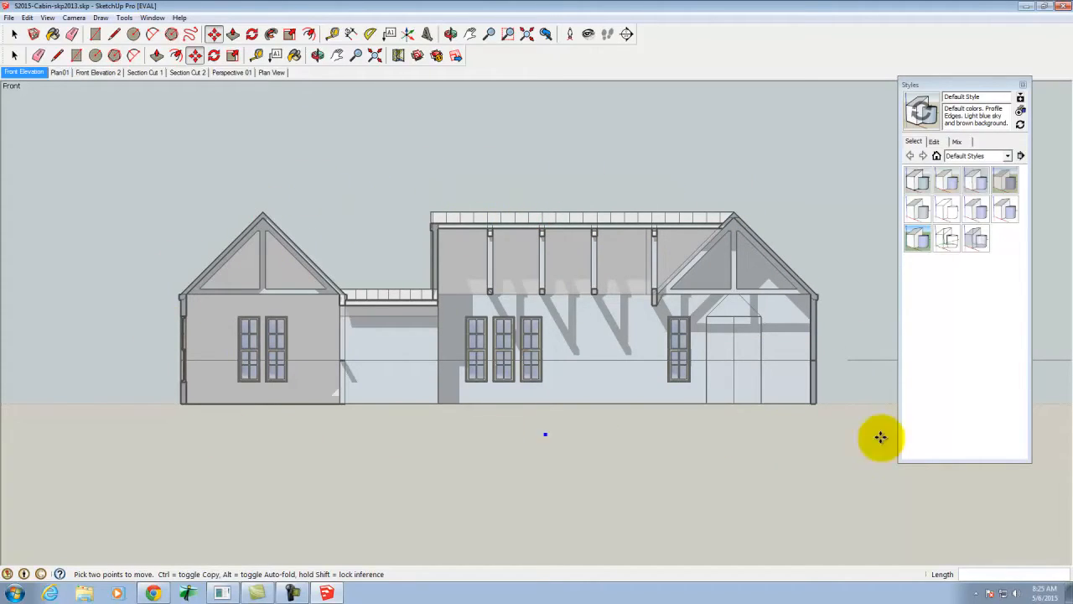
Step: Hide the section planes and turn off the shadows in the front section view
left_click(48, 17)
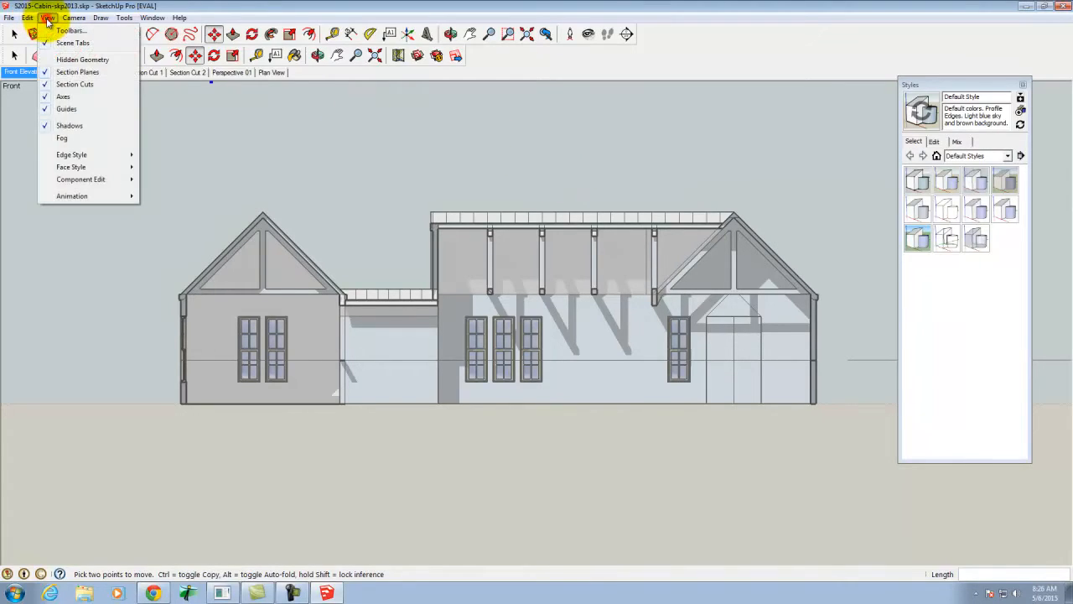
left_click(77, 73)
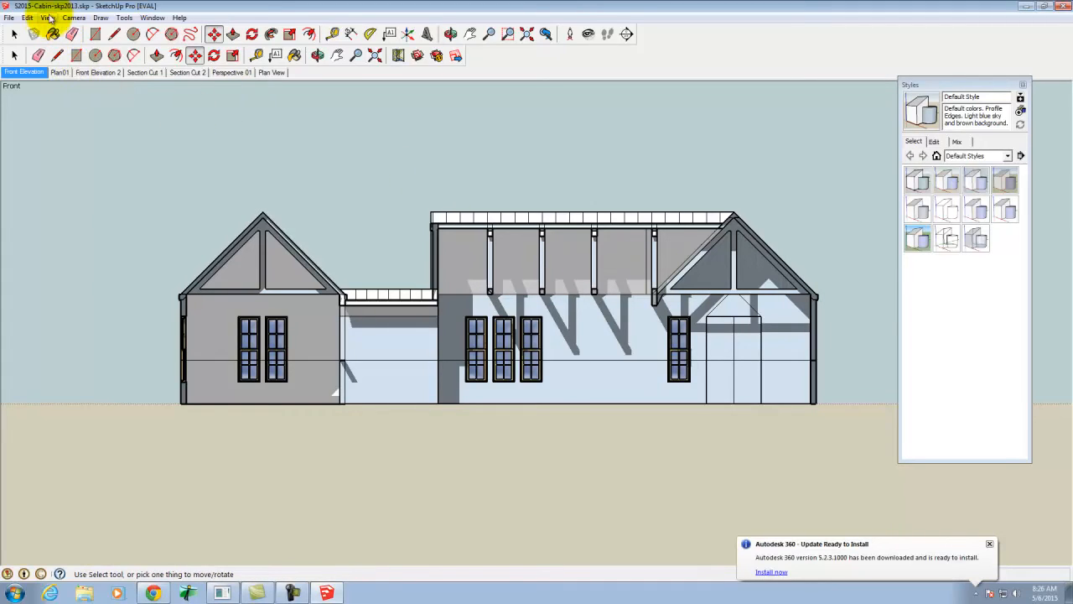
left_click(48, 18)
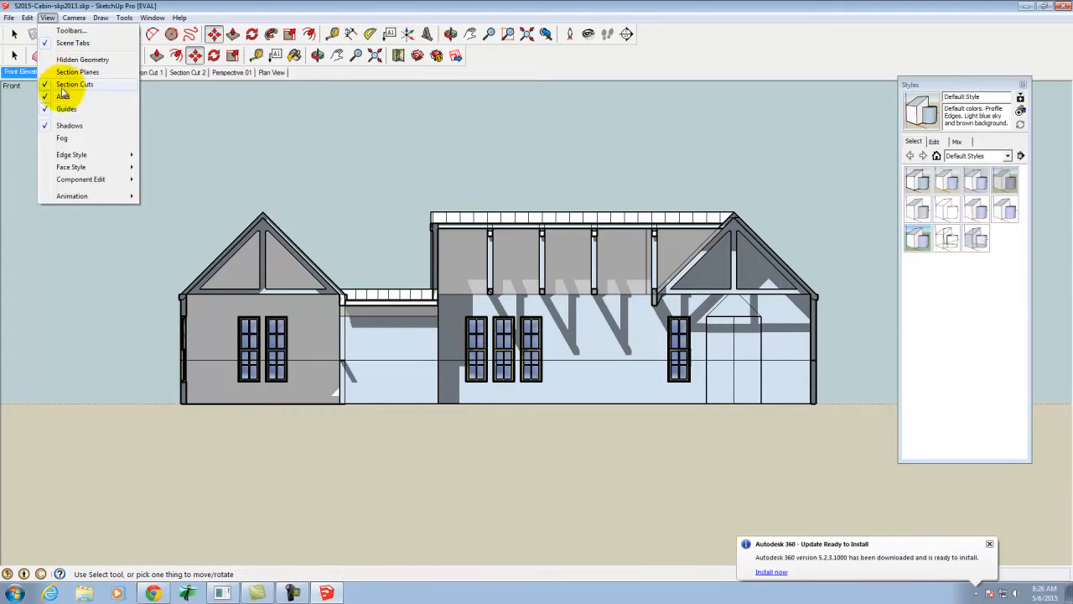
left_click(72, 128)
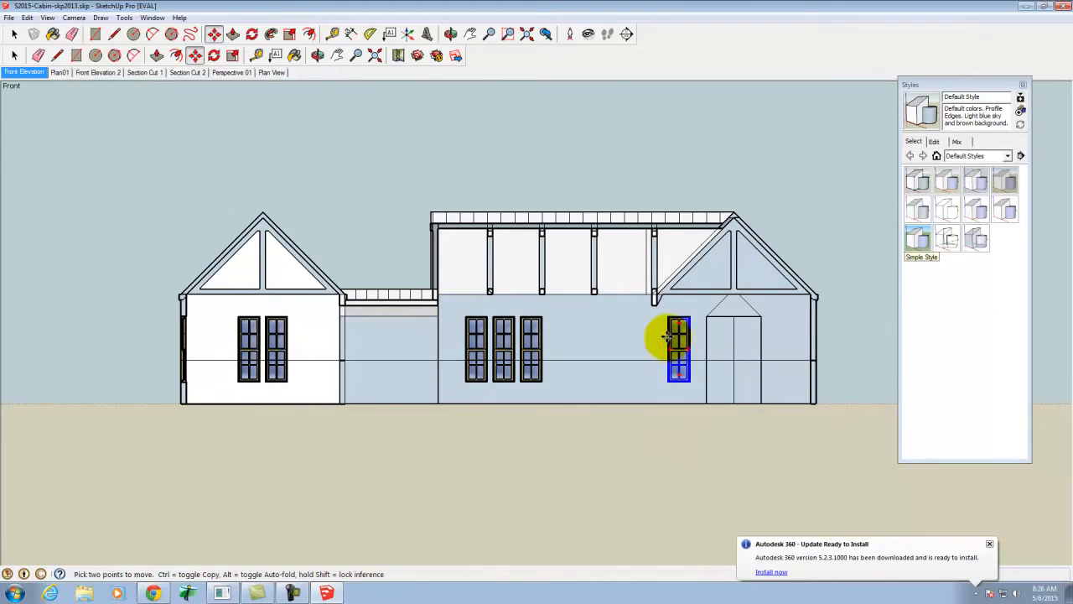
Step: Apply the HiddenLine2 default style to the section view and hide the section planes again
left_click(952, 212)
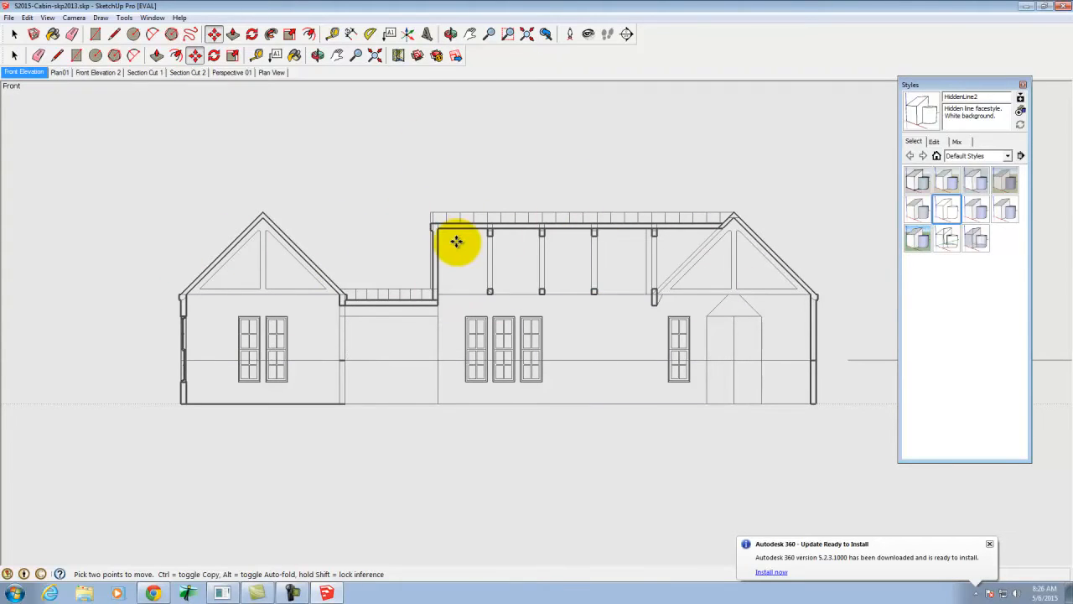
left_click(47, 18)
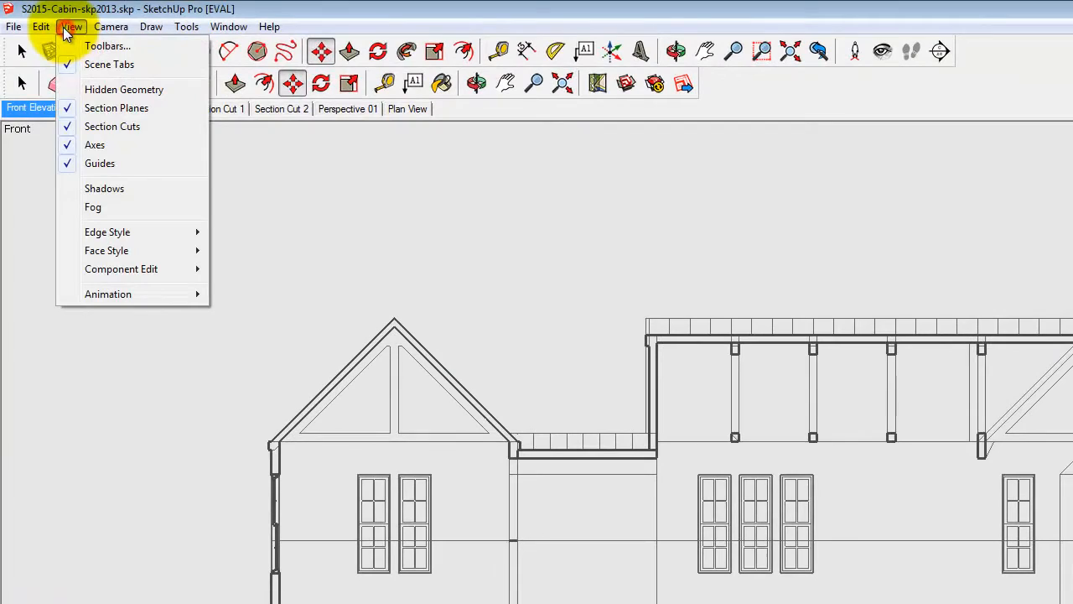
left_click(108, 109)
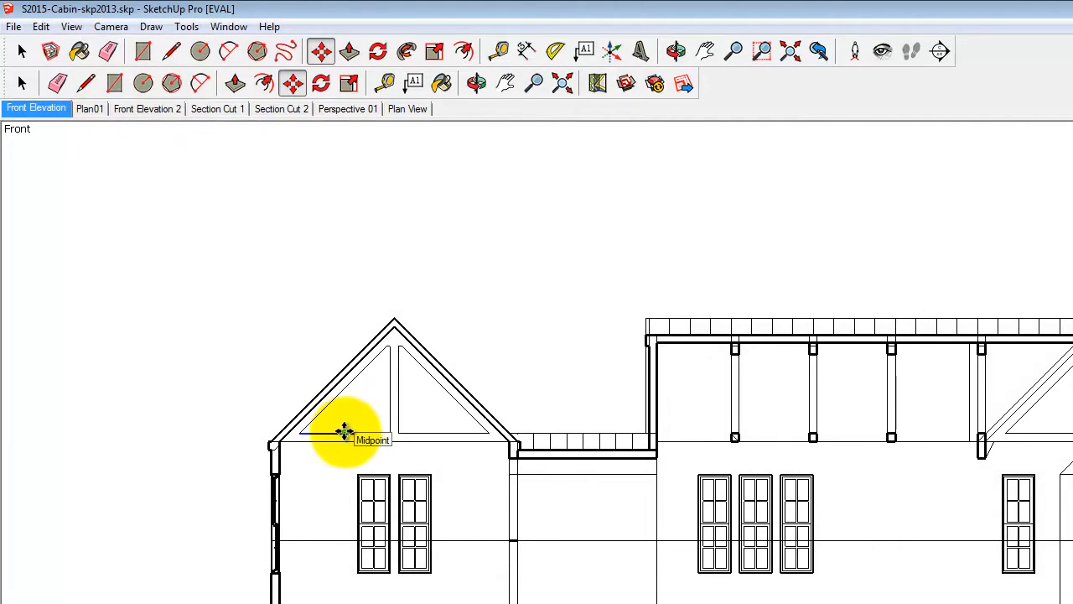
left_click_drag(344, 432, 309, 432)
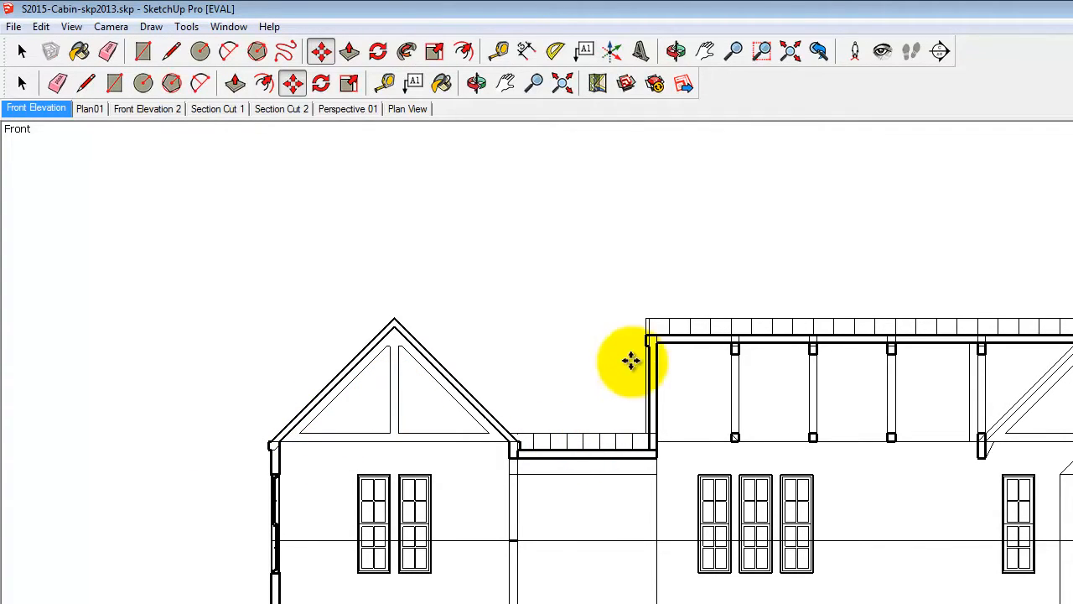
left_click(186, 28)
left_click(190, 27)
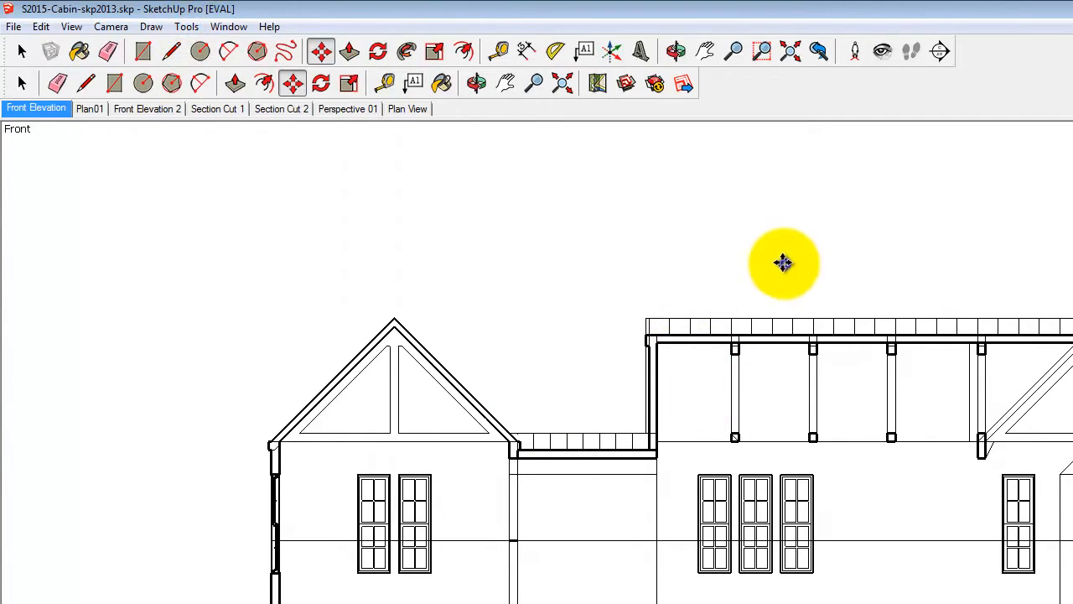
Step: Hide the model axes in the front section view and frame the whole sectioned building
left_click(22, 51)
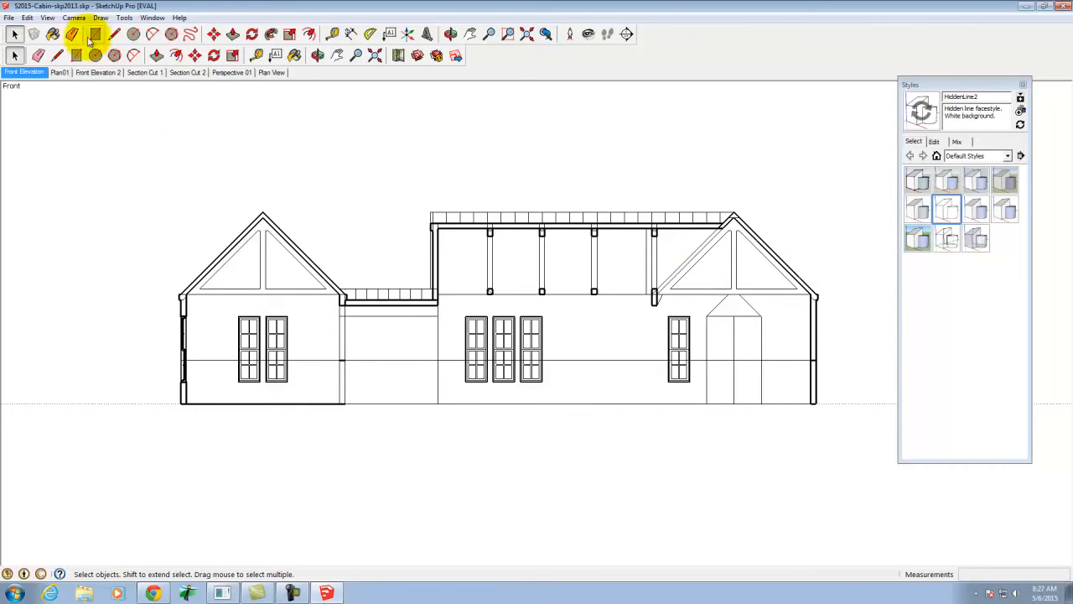
left_click(48, 18)
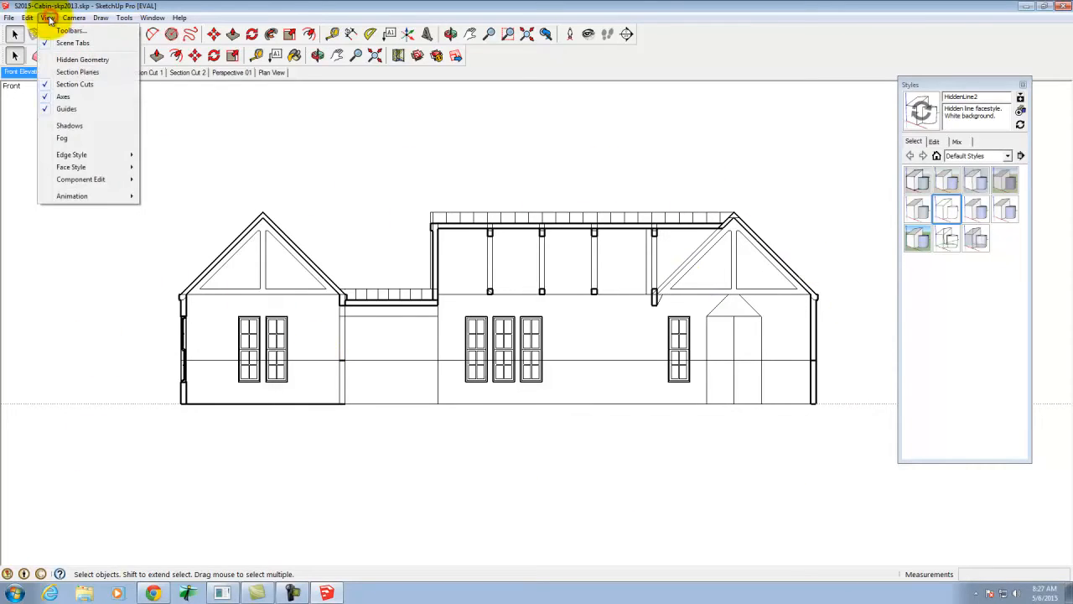
left_click(72, 98)
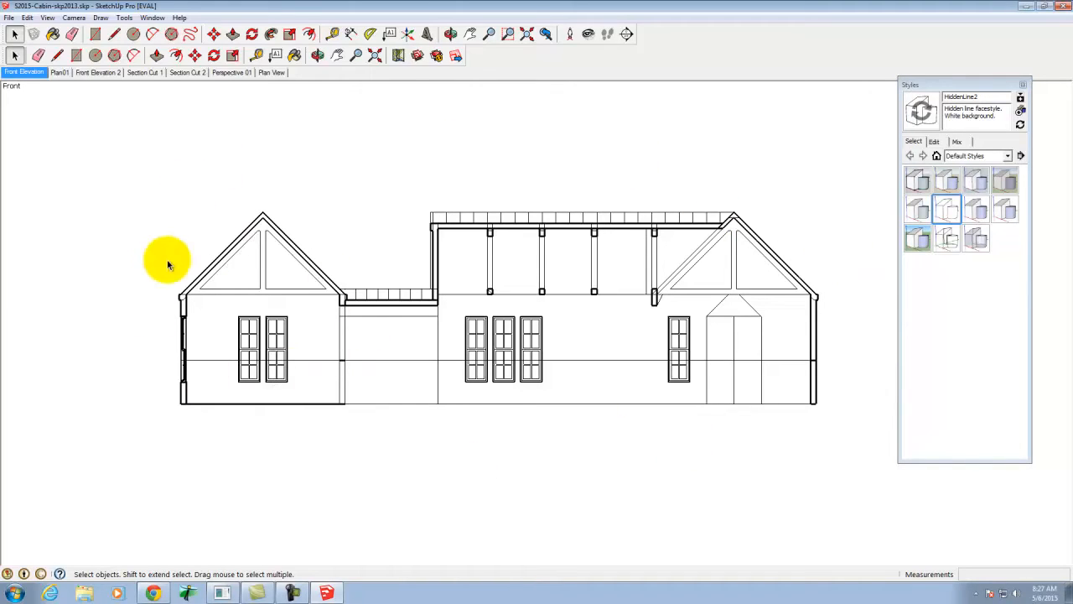
scroll(159, 265, "up", 1)
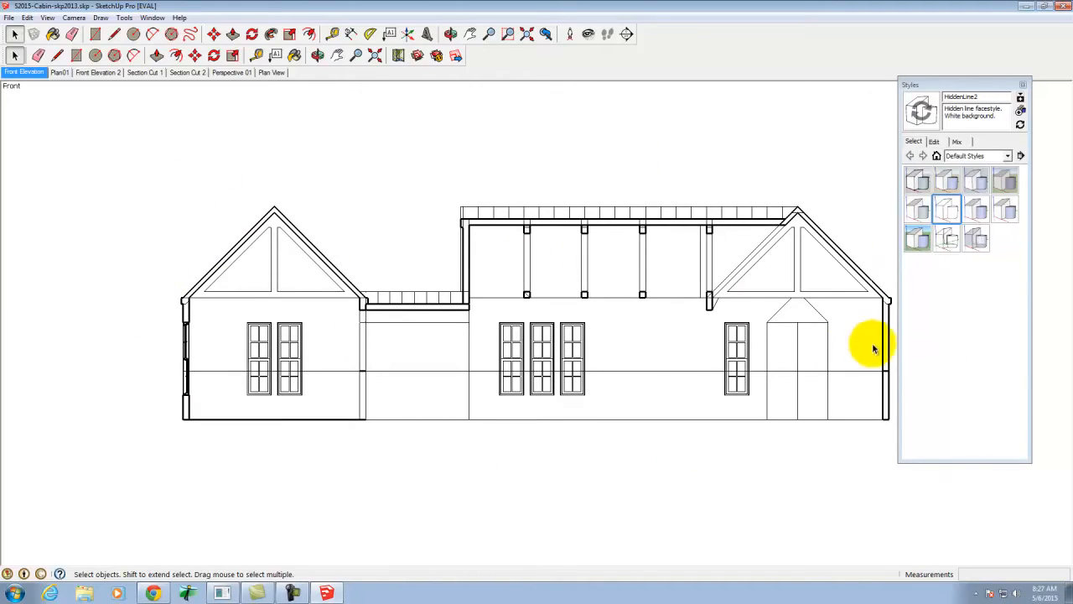
scroll(235, 446, "down", 1)
scroll(456, 438, "down", 1)
scroll(472, 271, "down", 1)
scroll(471, 267, "up", 2)
scroll(469, 266, "down", 1)
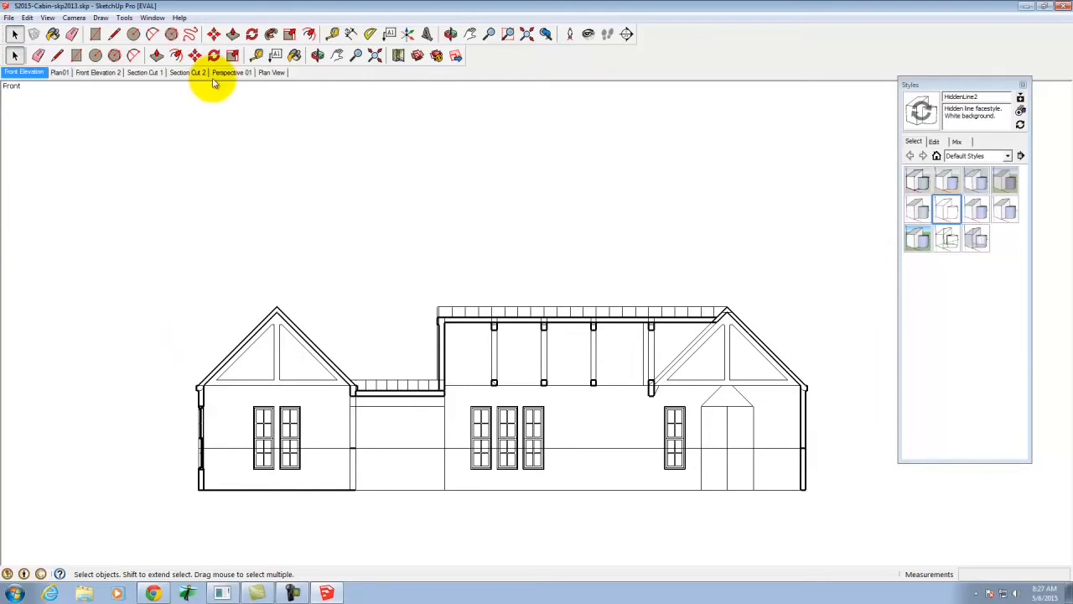
Step: Add a new scene that stores the current front section view
left_click(152, 18)
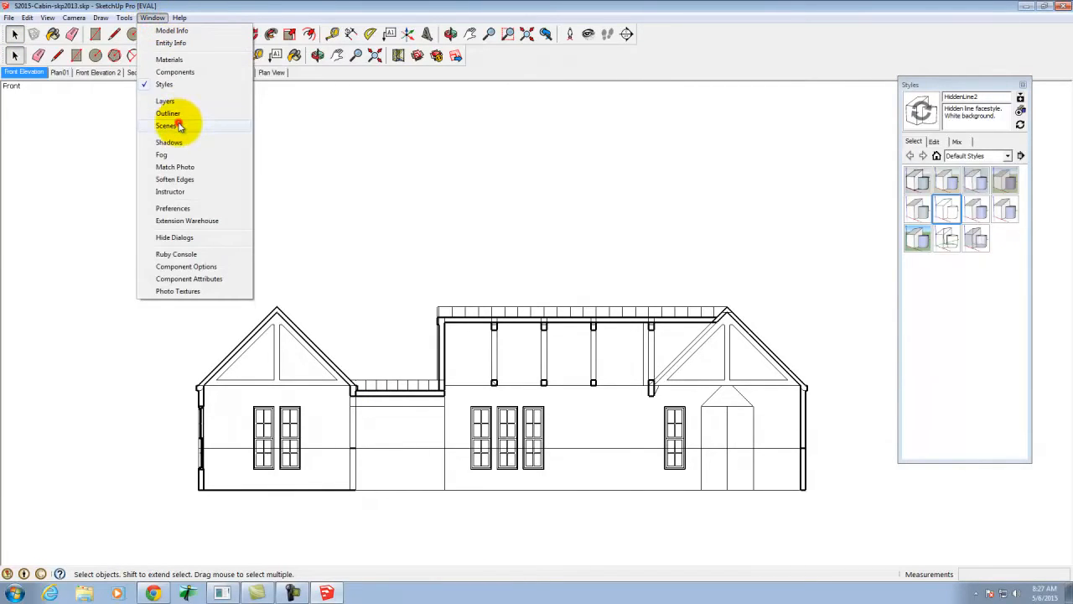
left_click(178, 125)
left_click_drag(84, 117, 108, 463)
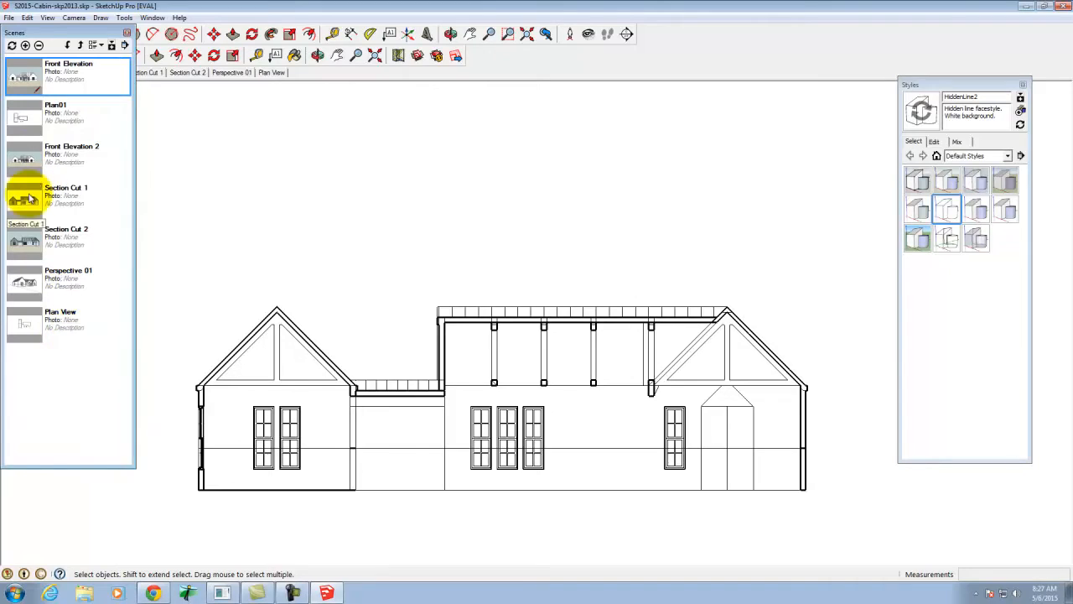
left_click(25, 45)
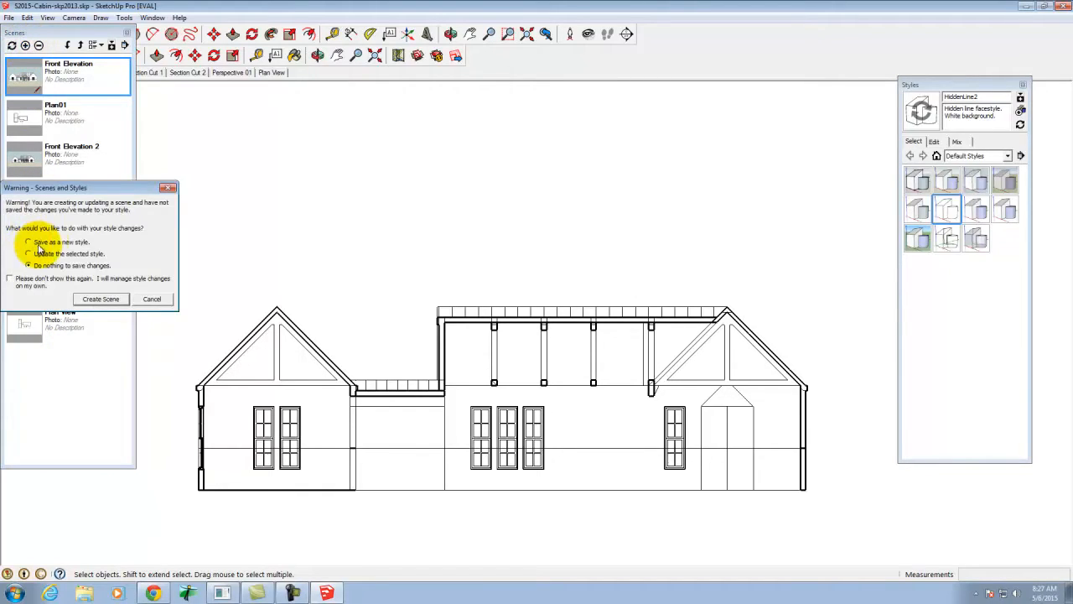
left_click(99, 300)
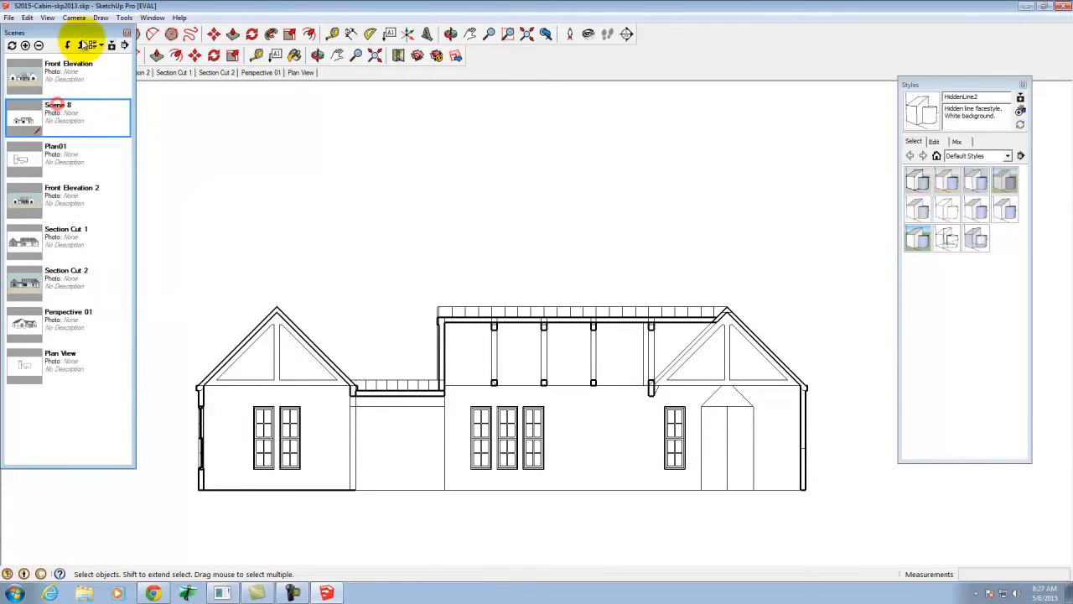
Step: Rename the new scene as Section Cut 3 and close the scene manager
left_click(112, 45)
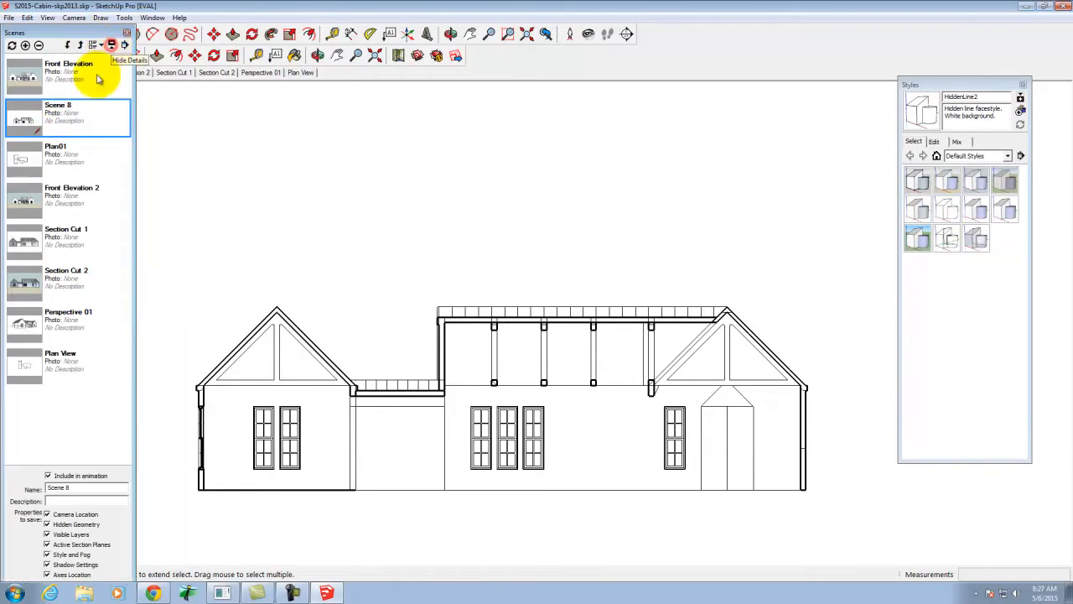
left_click(82, 486)
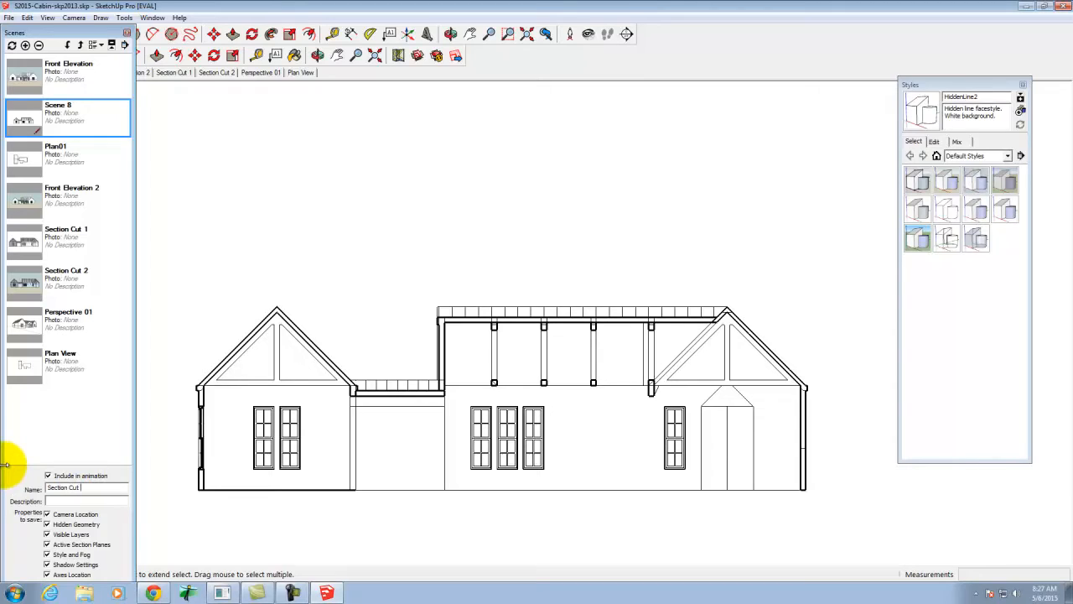
key("Tab")
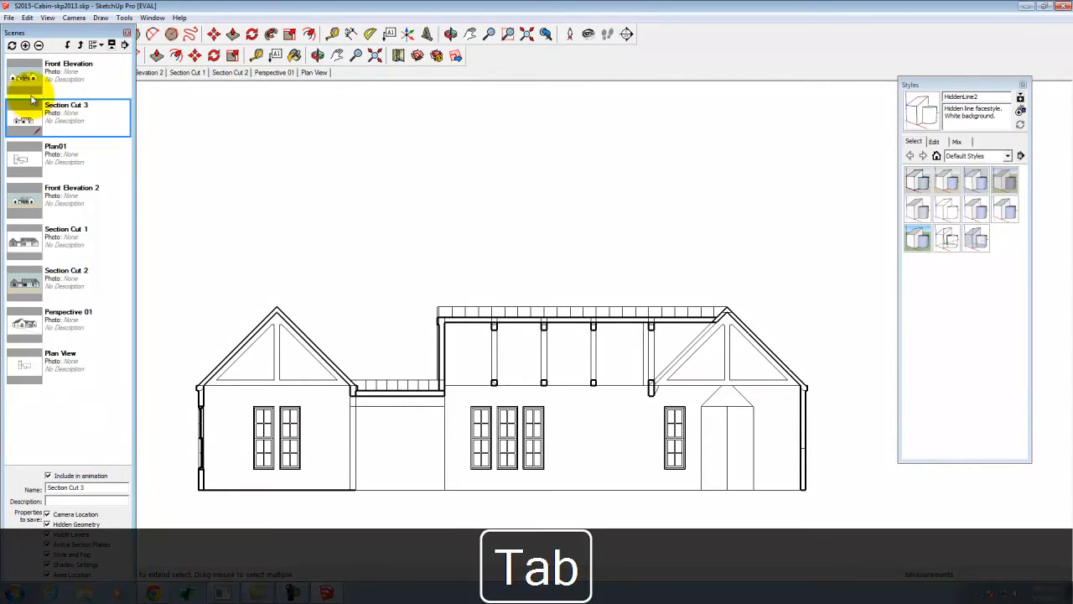
left_click(127, 35)
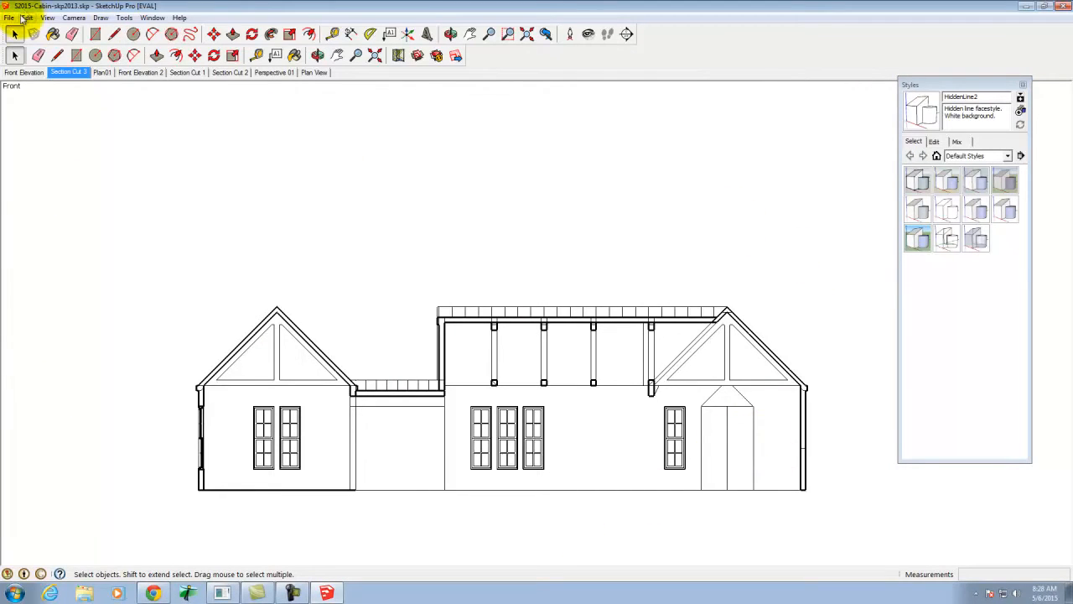
Step: Start a 2D graphic export as JPEG and accept an image size of 3000 by 1355 pixels with anti-aliasing and best quality
left_click(8, 18)
mouse_move(72, 189)
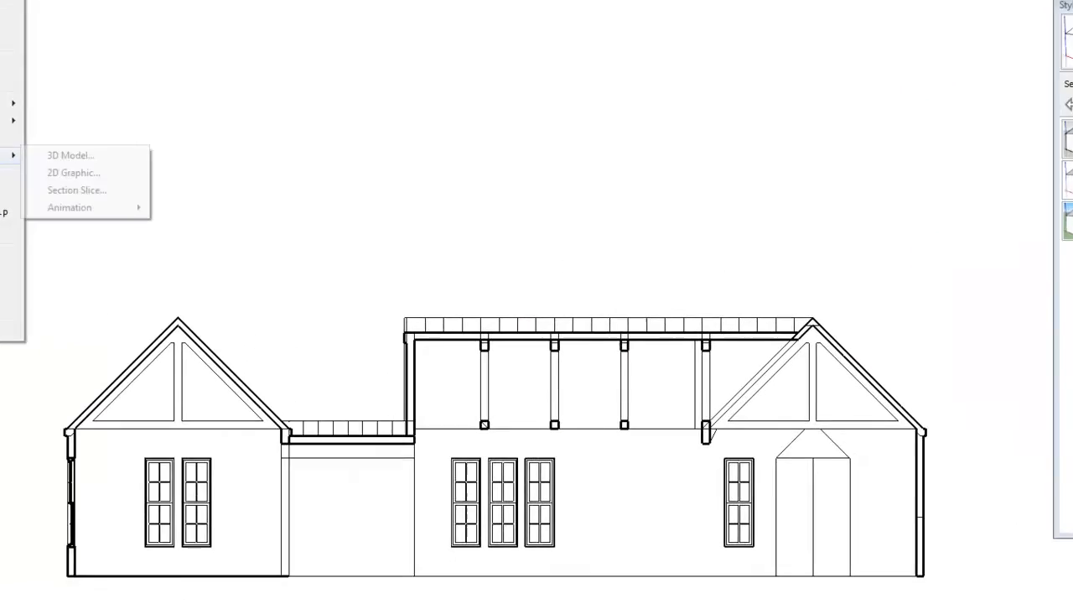
left_click(69, 173)
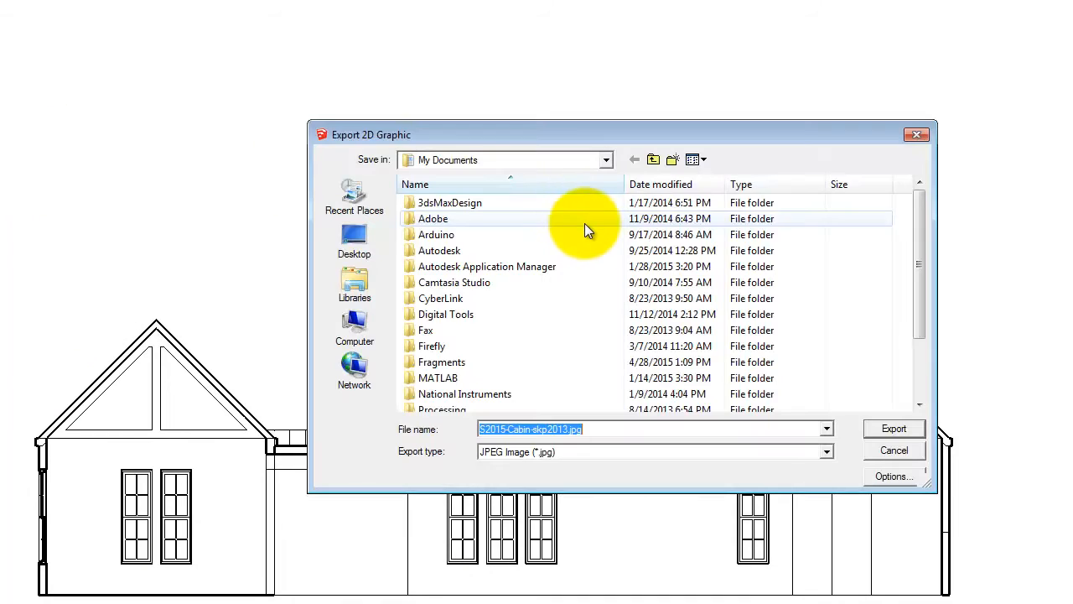
left_click(893, 477)
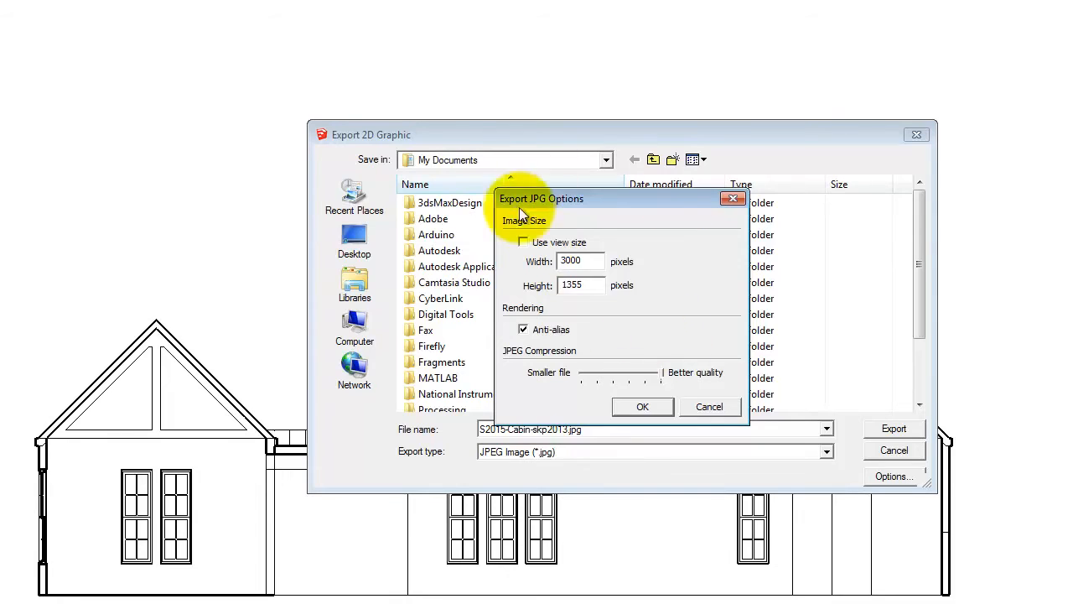
left_click(644, 407)
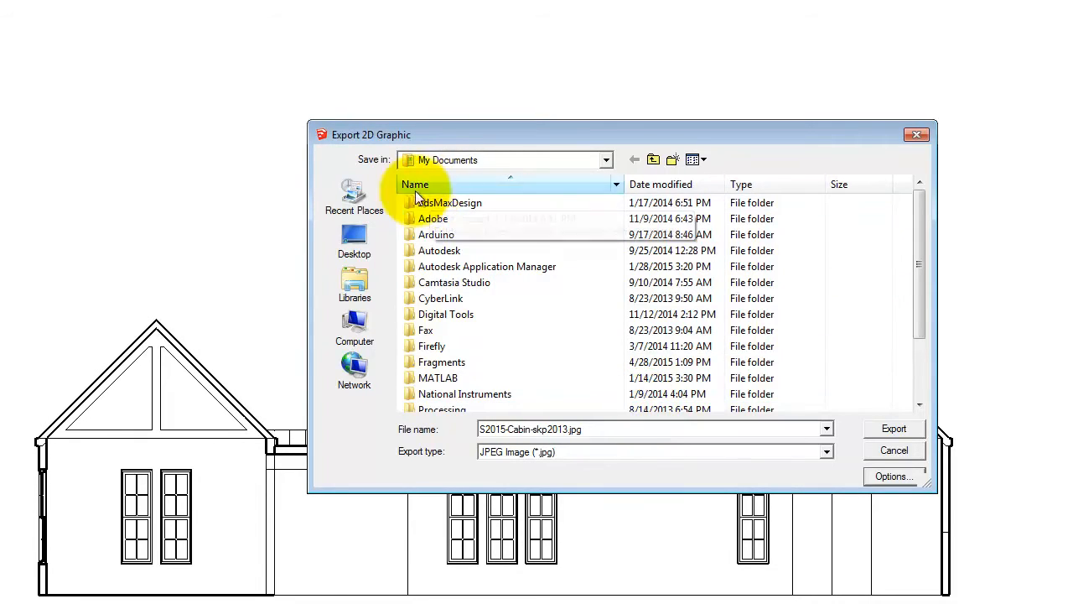
Step: Set the export location to the Ex129 folder inside A135 Exercises, under Dropbox and DVC on the Kingfisher (E:) drive
left_click(479, 159)
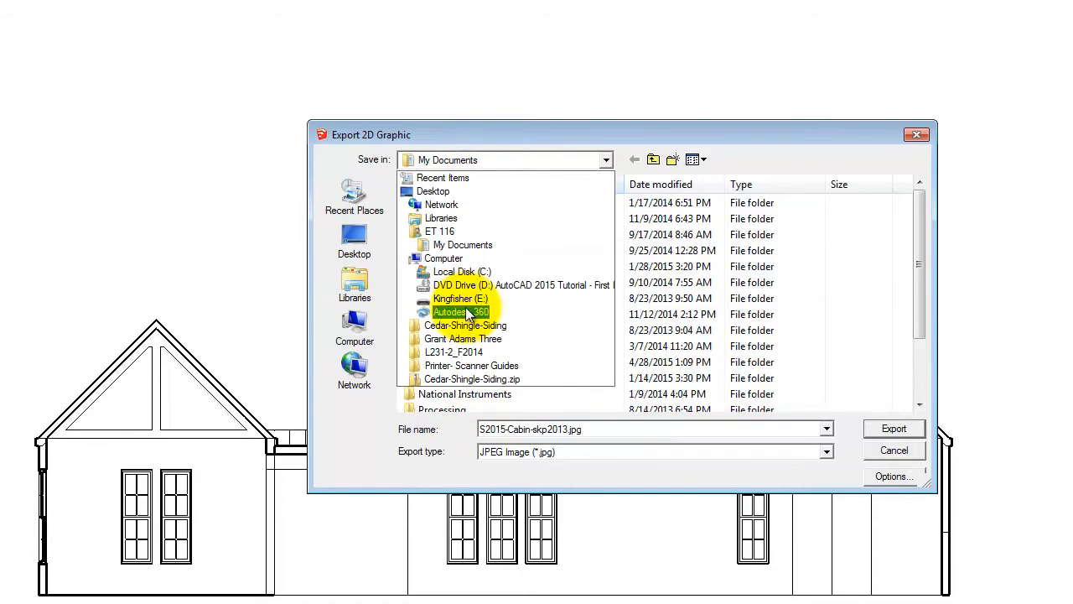
left_click(463, 296)
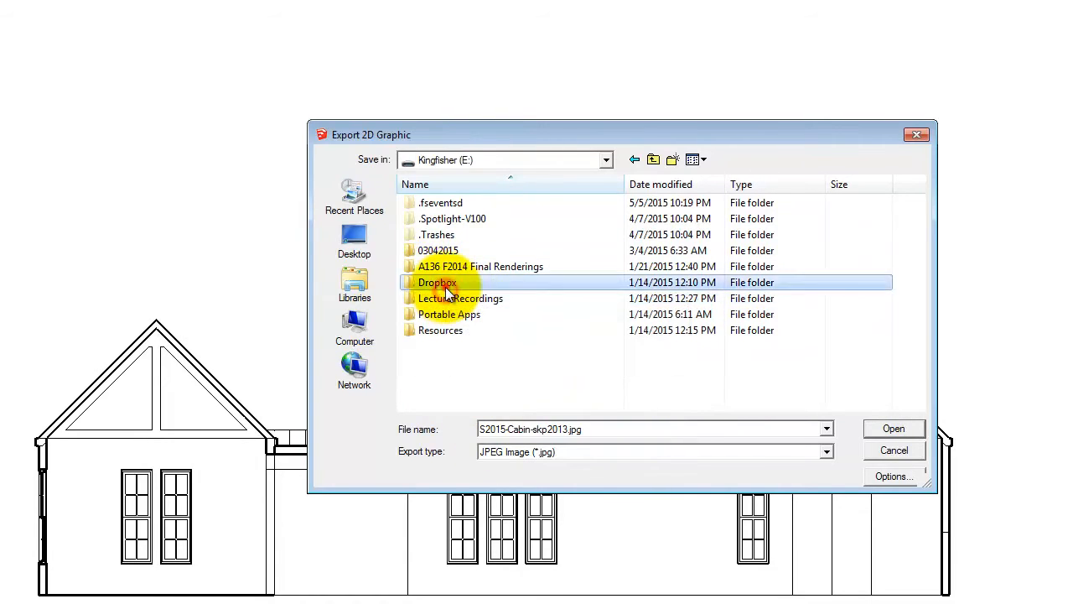
double_click(445, 286)
double_click(436, 220)
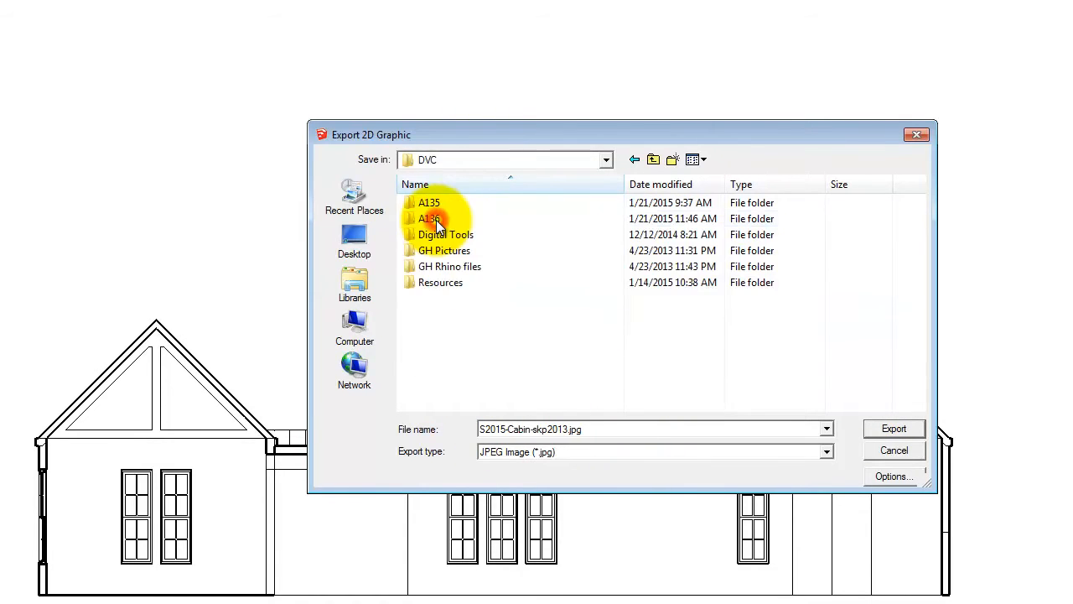
double_click(439, 204)
left_click(462, 207)
double_click(462, 207)
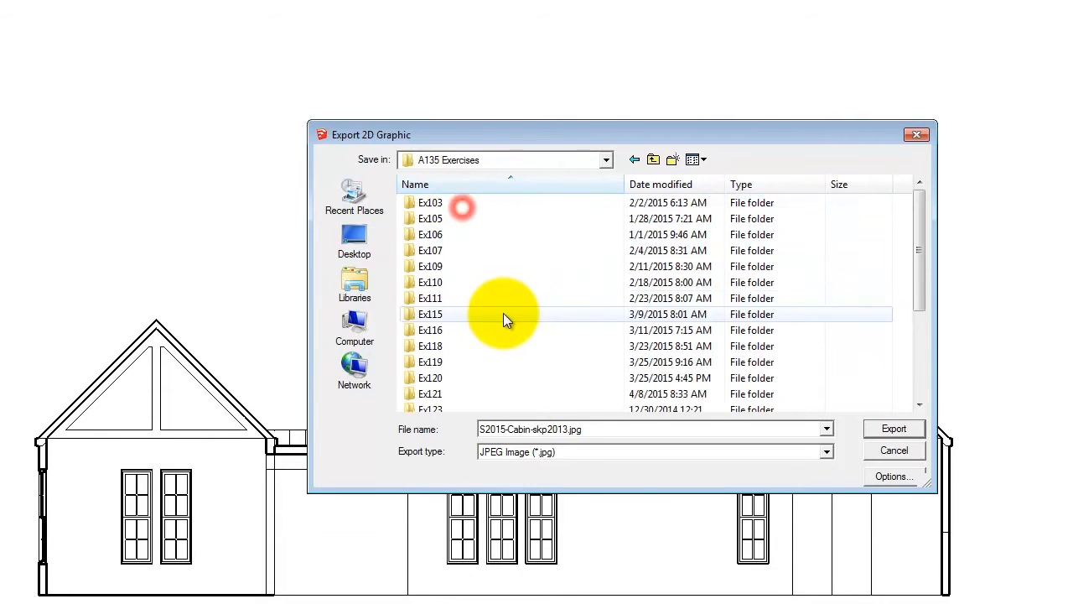
scroll(475, 396, "down", 5)
double_click(442, 363)
Step: Create a new folder named S2015 inside Ex129 and open it as the export destination
scroll(469, 352, "down", 10)
scroll(507, 333, "up", 3)
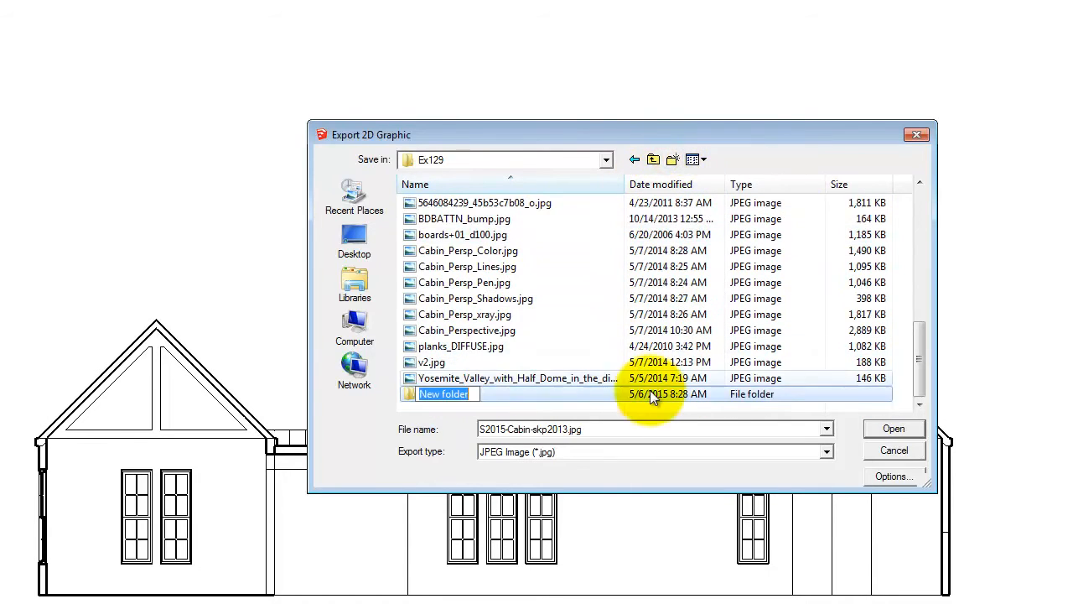
type("S2015")
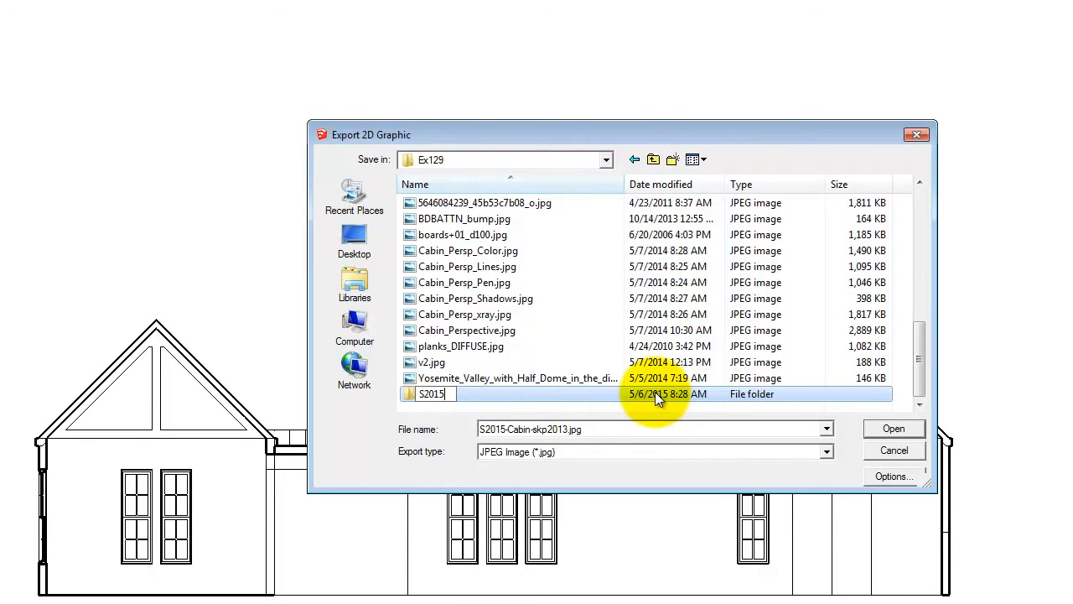
double_click(411, 392)
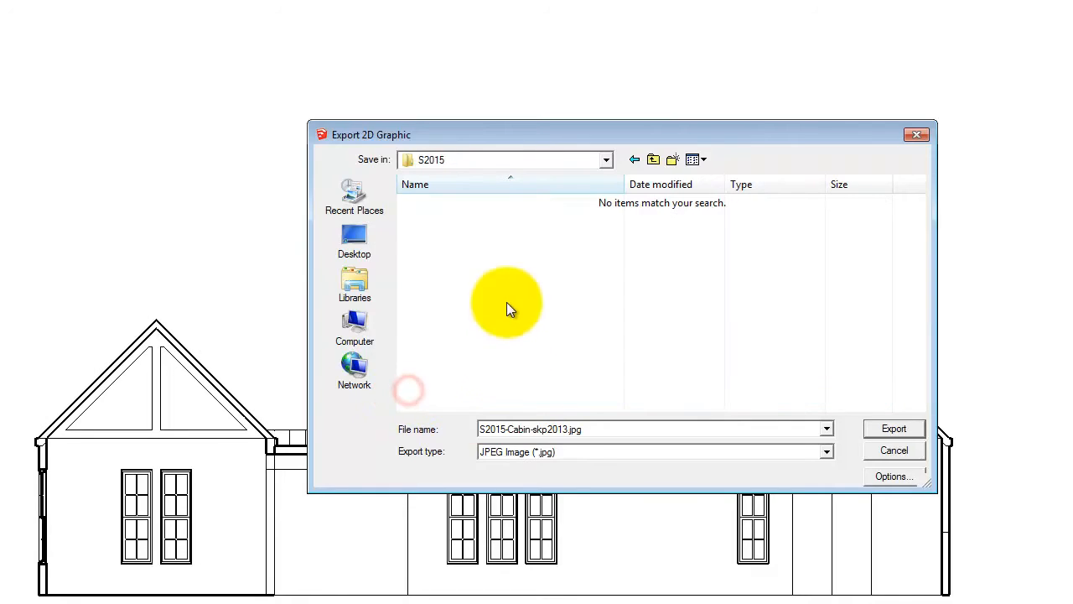
Step: Name the image S2015-Cabin-skp2013_lines.jpg and export it
double_click(587, 429)
left_click(566, 428)
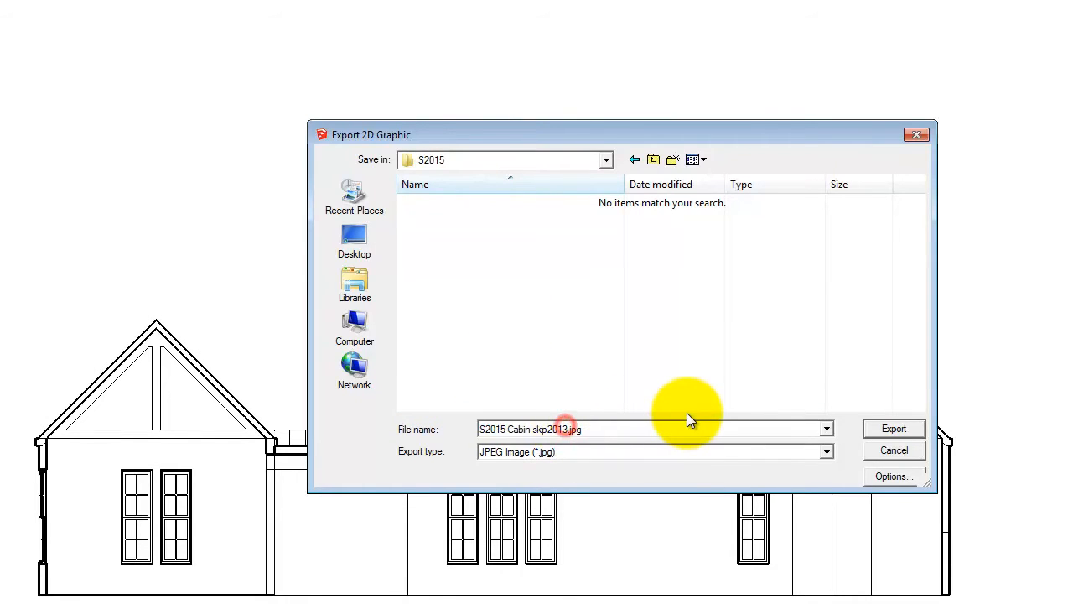
type("_lines")
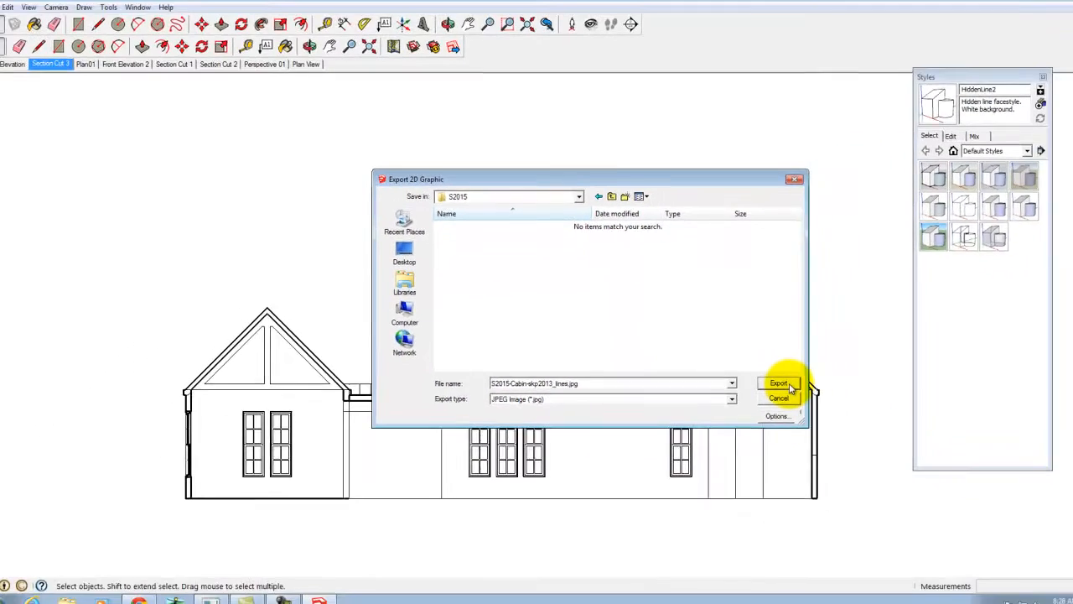
left_click(894, 429)
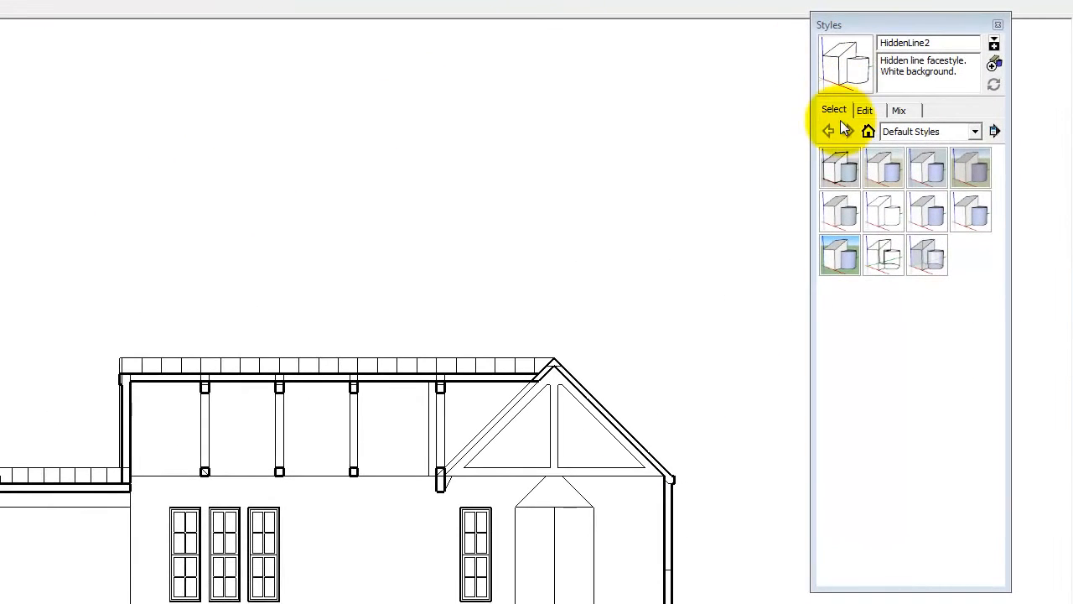
Step: Turn off edges and profiles in the HiddenLine2 style and turn on shadows for the section view
left_click(865, 110)
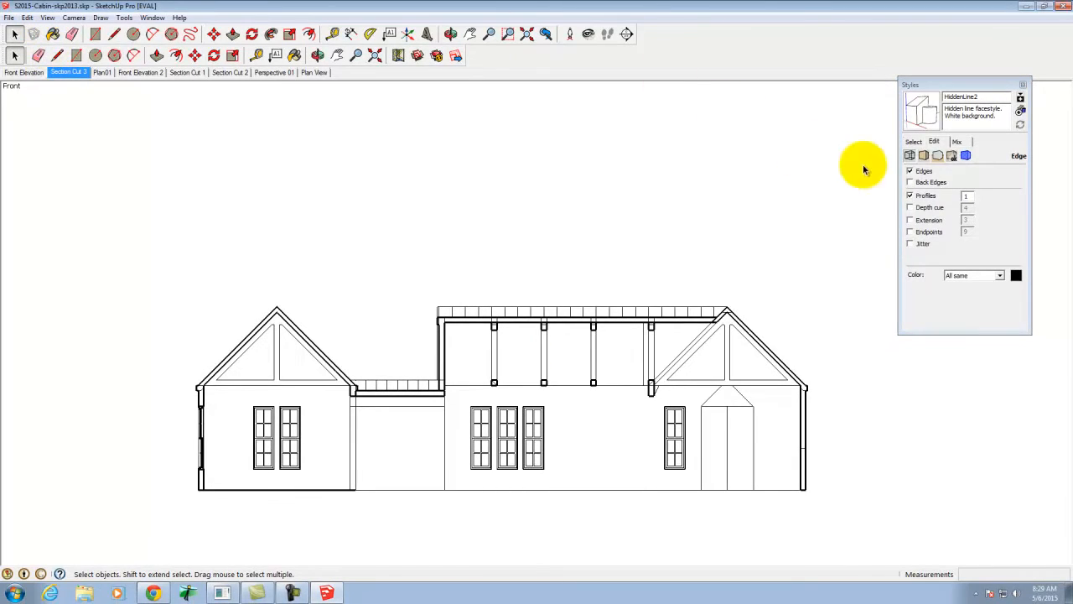
left_click(919, 172)
left_click(912, 196)
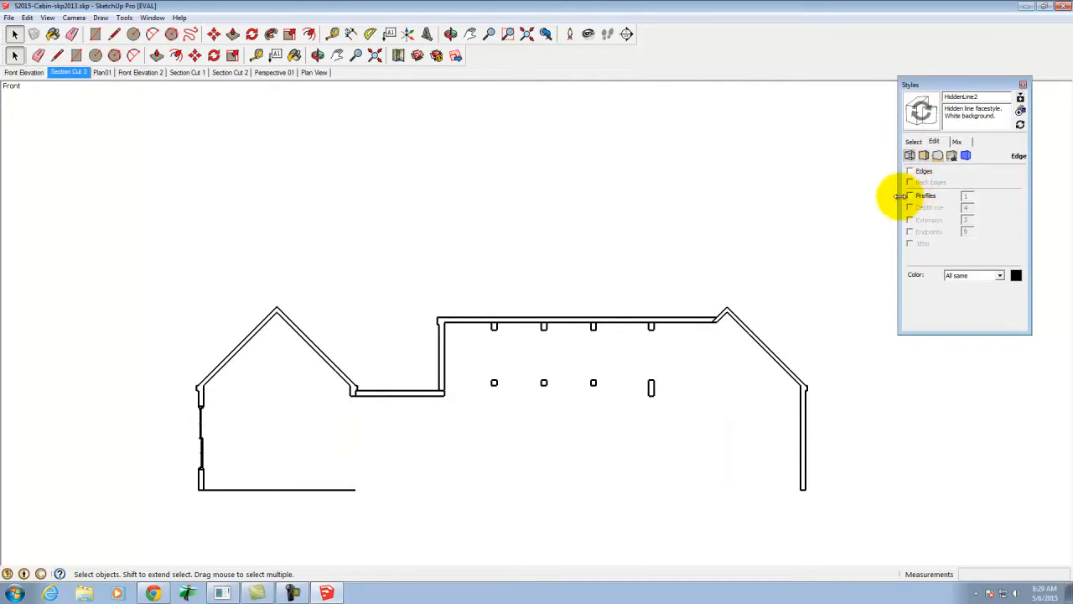
left_click(48, 17)
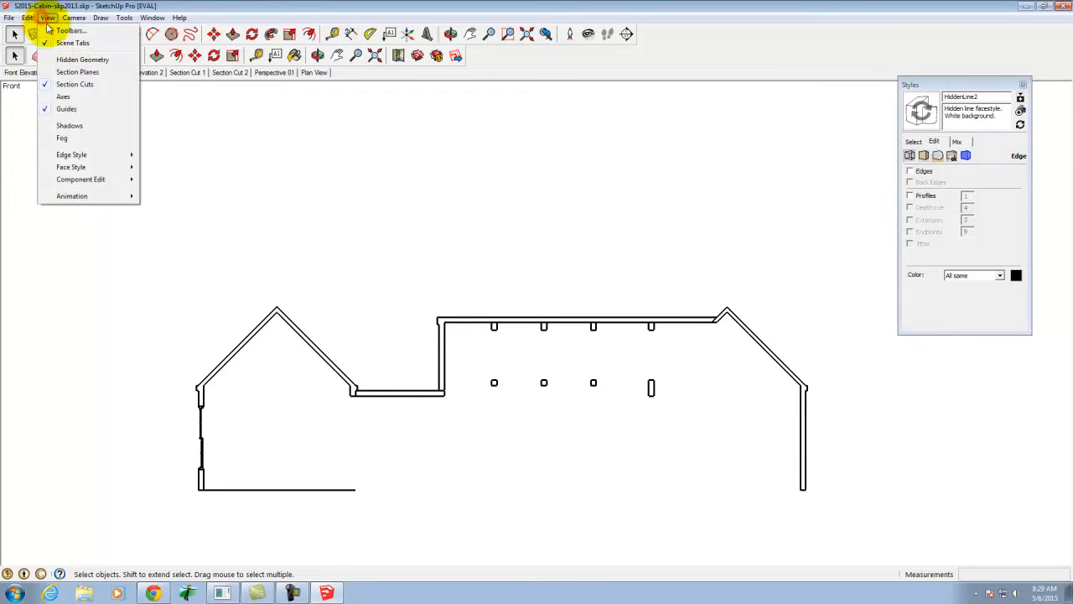
left_click(67, 126)
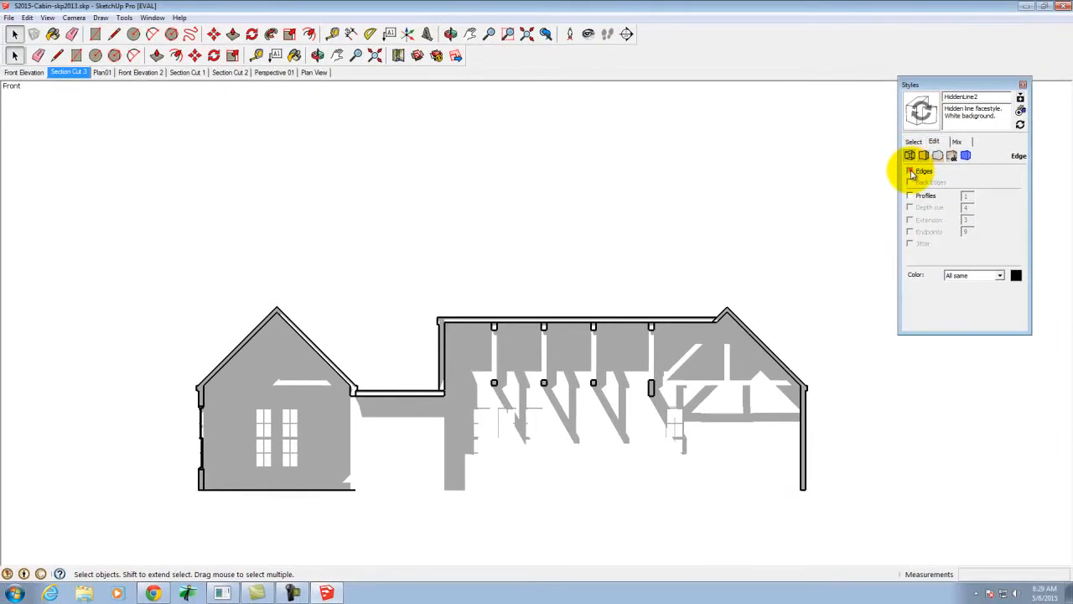
Step: Turn the style's edges and profiles back on and enable X-ray for its faces
left_click(910, 171)
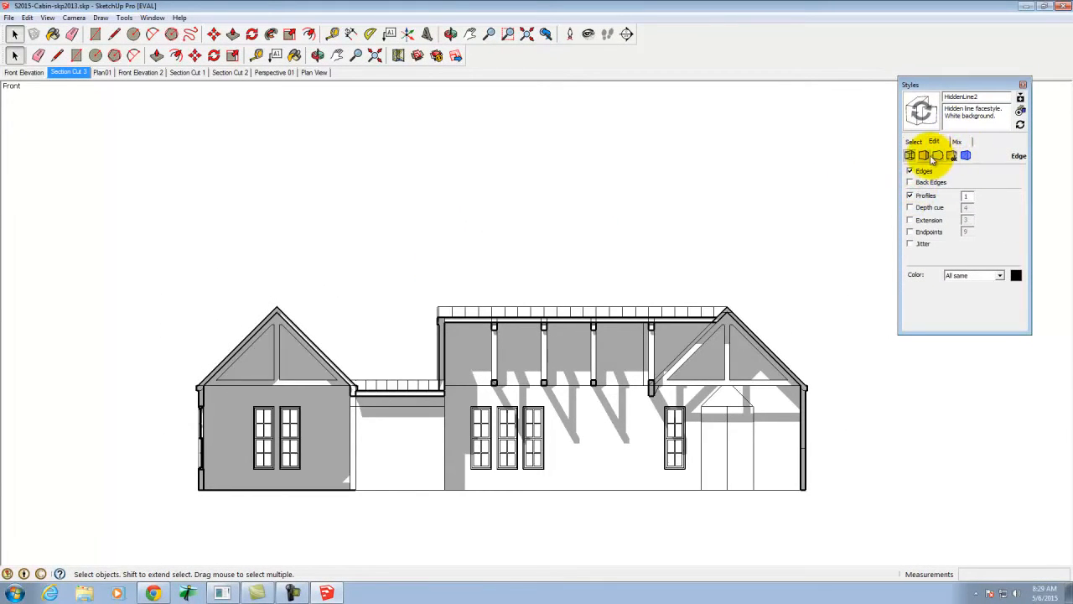
left_click(923, 156)
left_click(990, 216)
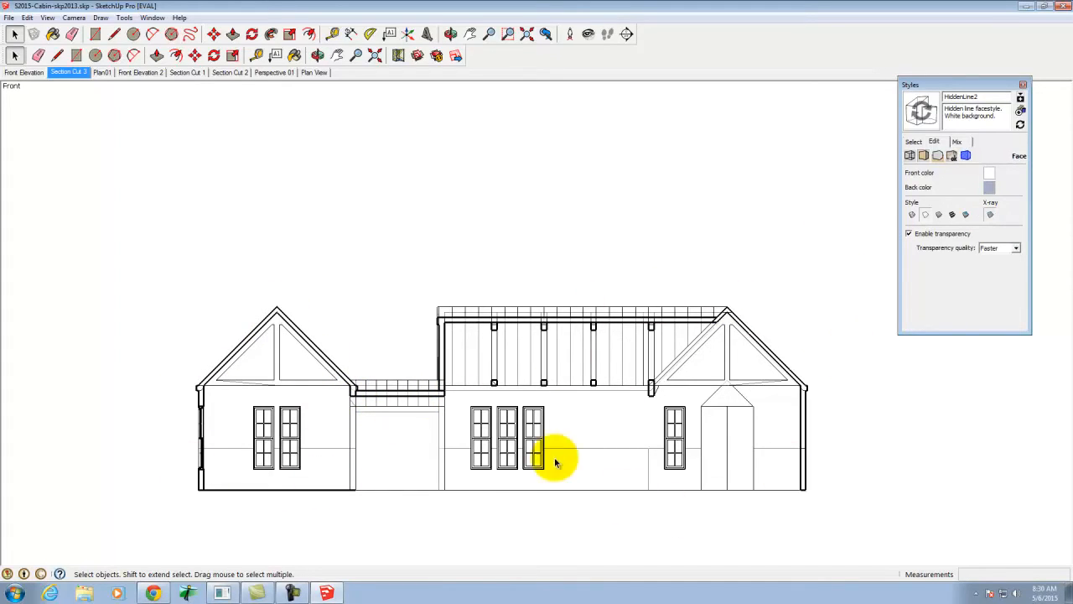
left_click(9, 16)
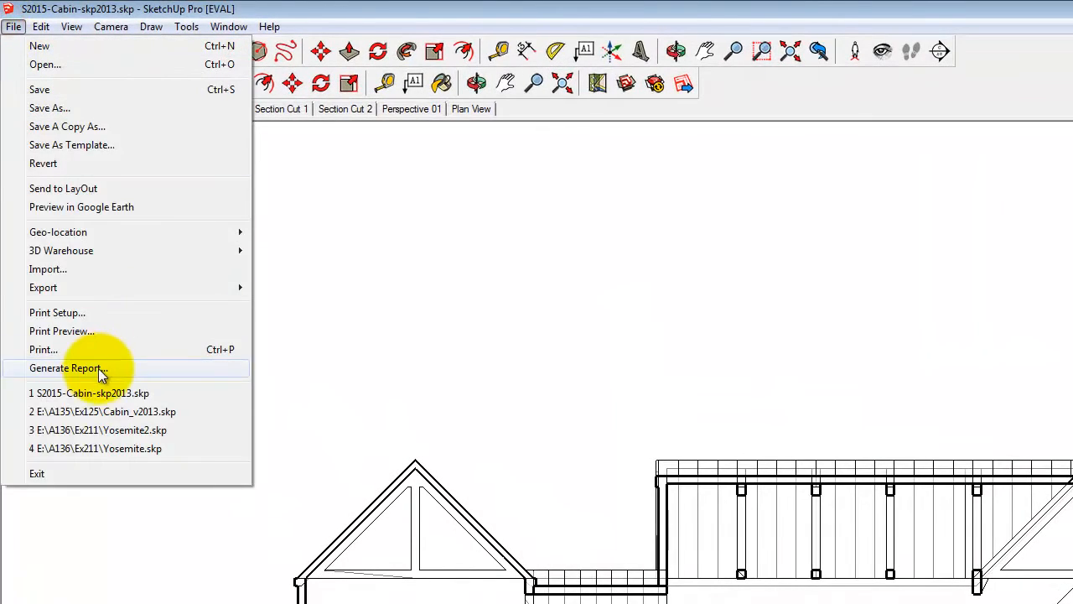
mouse_move(67, 292)
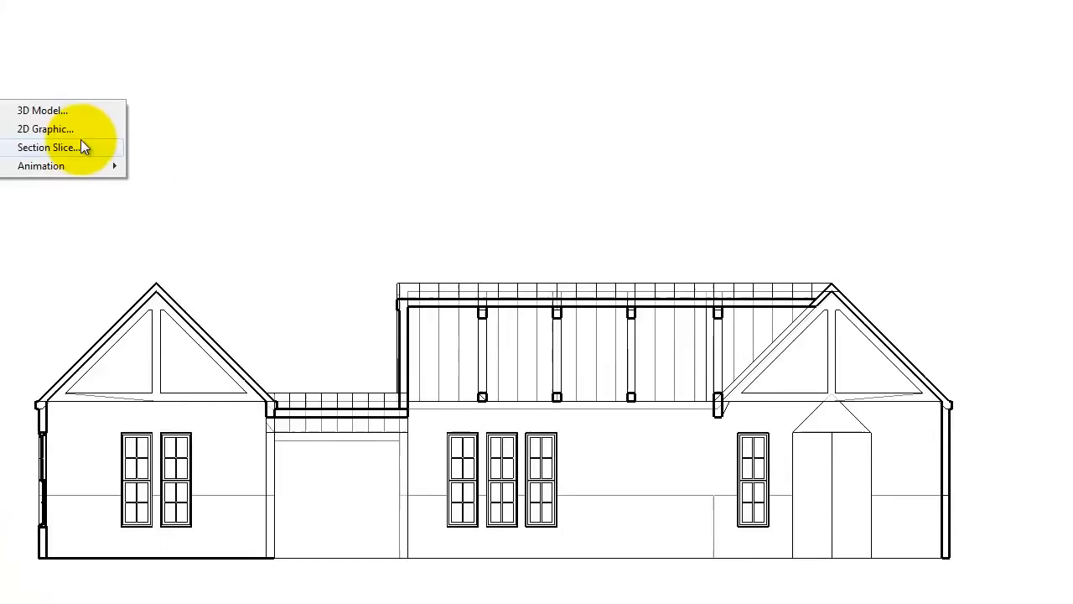
left_click(47, 129)
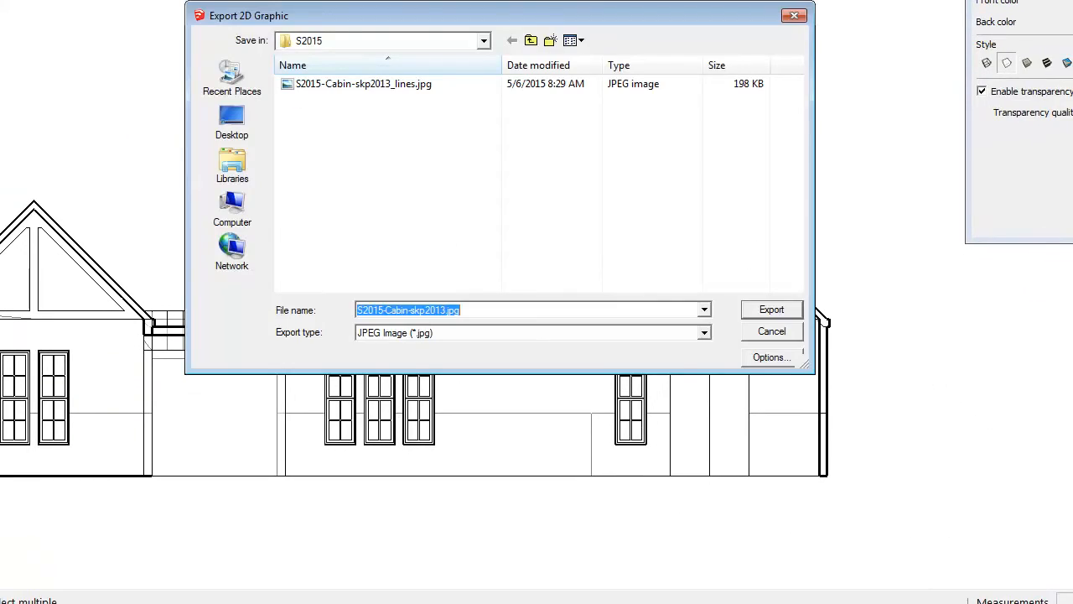
left_click(780, 336)
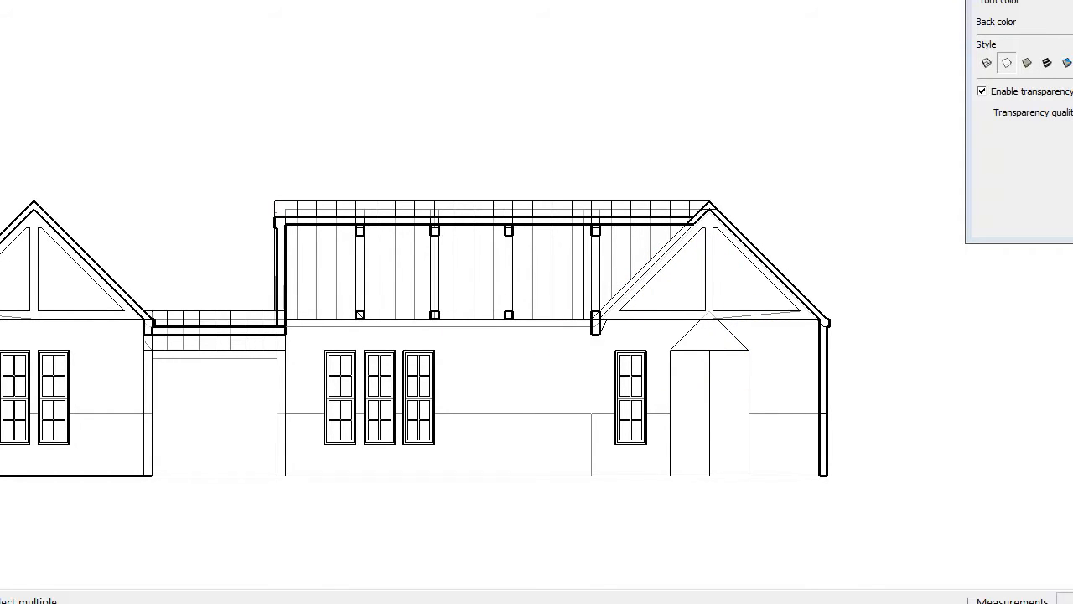
Step: Export the X-ray section view as a JPEG image named S2015-Cabin-skp2013_xray.jpg in the S2015 folder
left_click(2, 50)
left_click(370, 90)
left_click(457, 308)
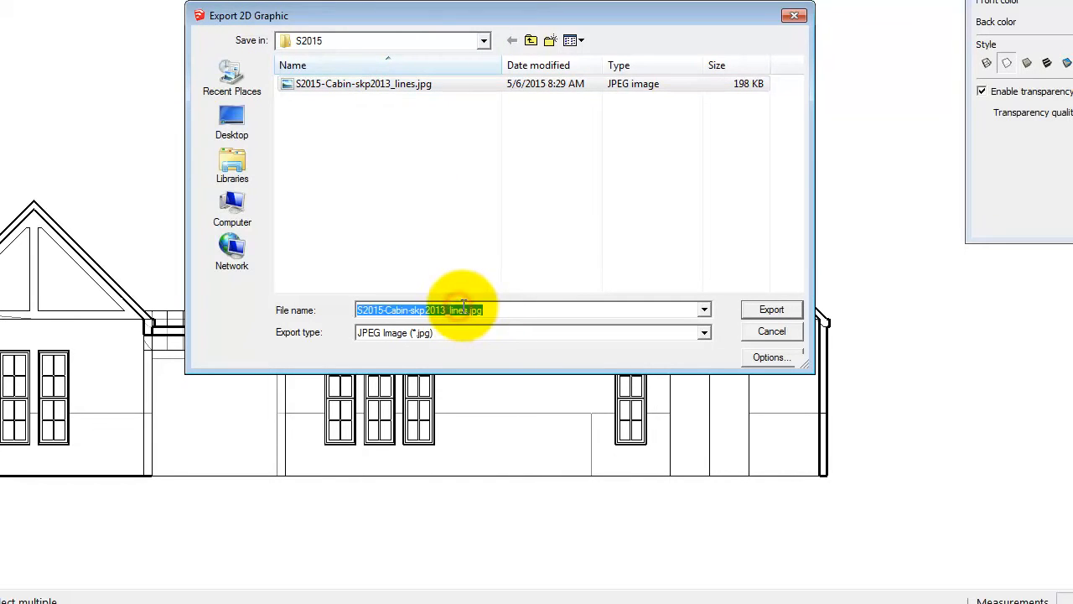
left_click(468, 310)
key("BackSpace")
key("BackSpace")
key("BackSpace")
key("BackSpace")
key("BackSpace")
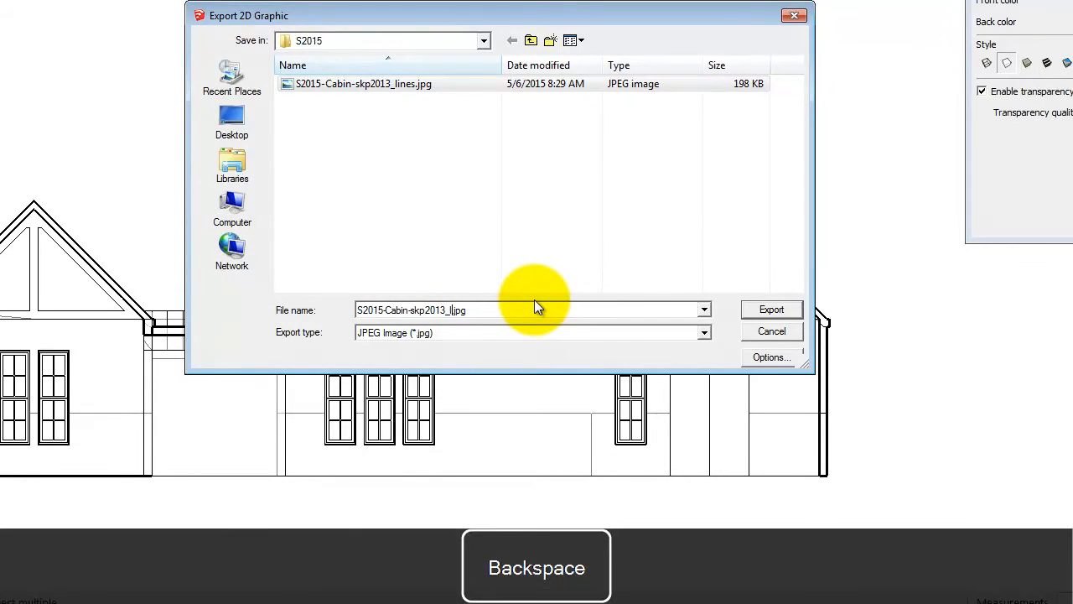
type("xray")
left_click(771, 309)
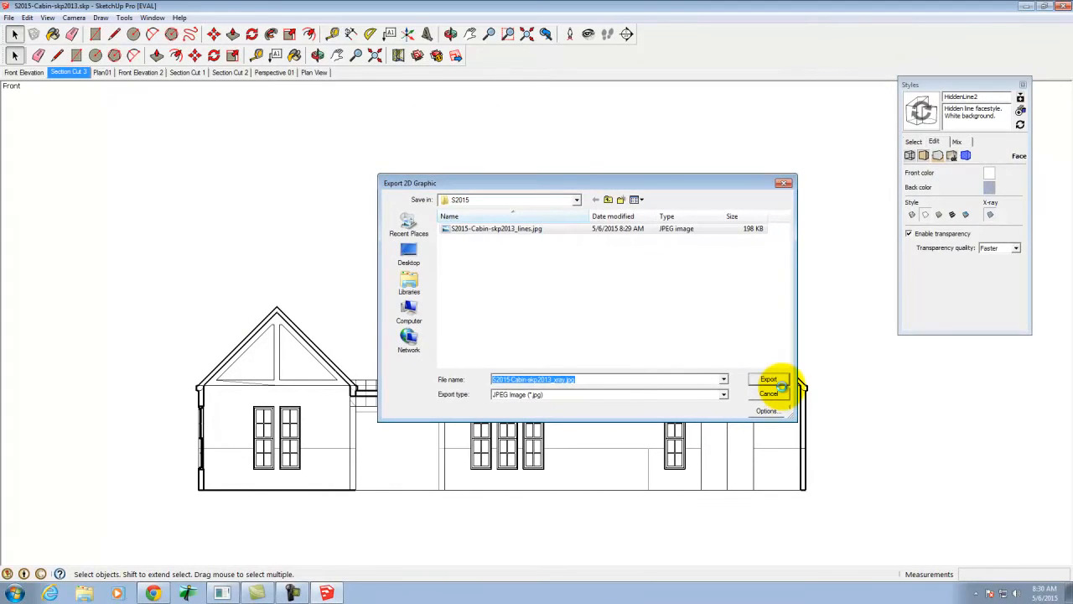
left_click(770, 379)
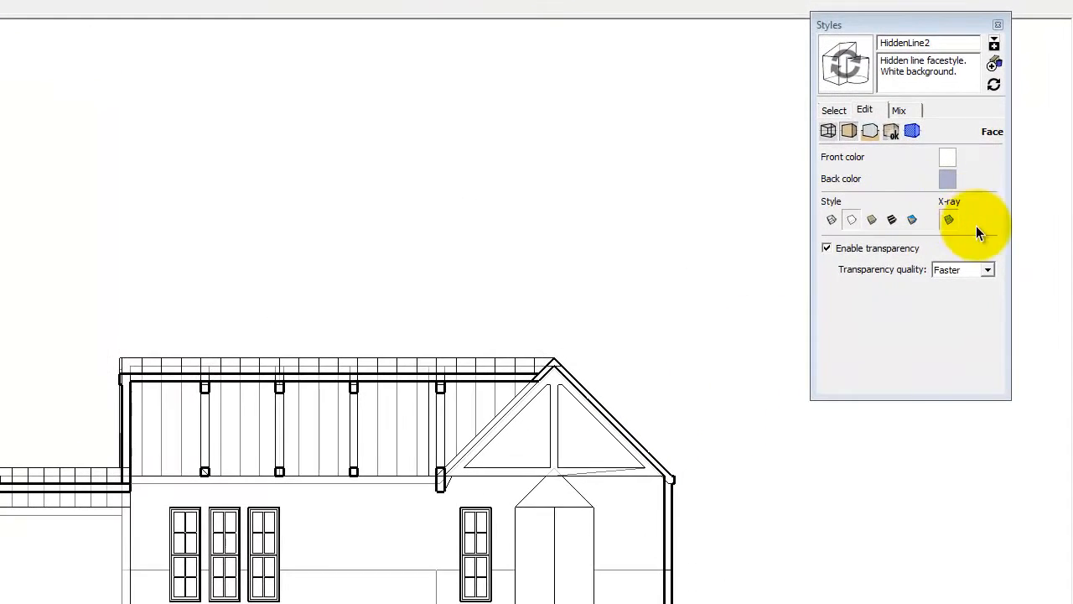
Step: Turn off X-ray for the faces and apply the Pen Grey style from the Sketchy Edges collection
left_click(948, 219)
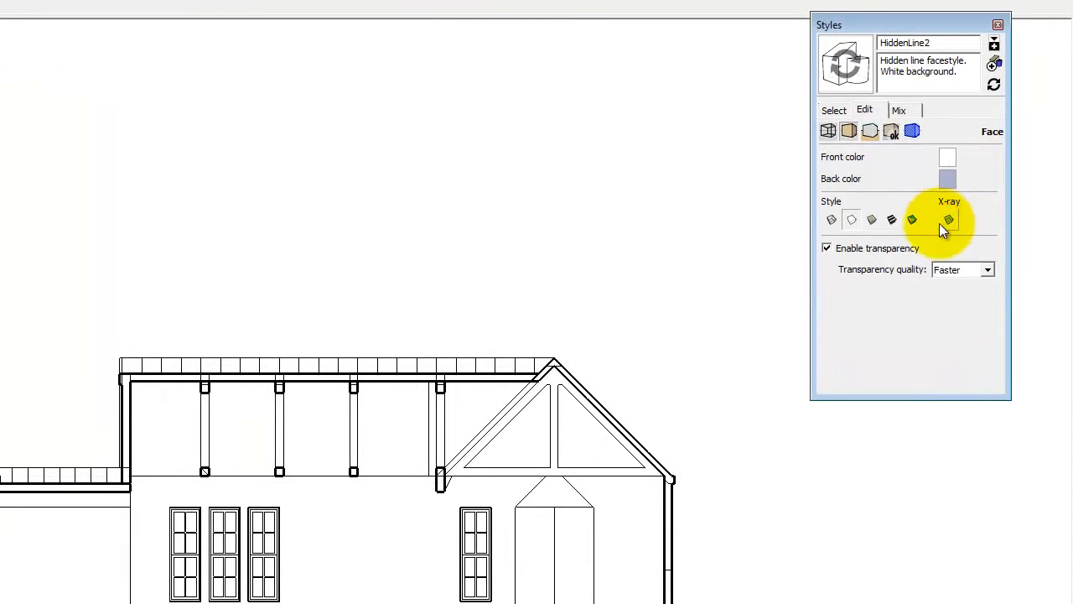
left_click(841, 111)
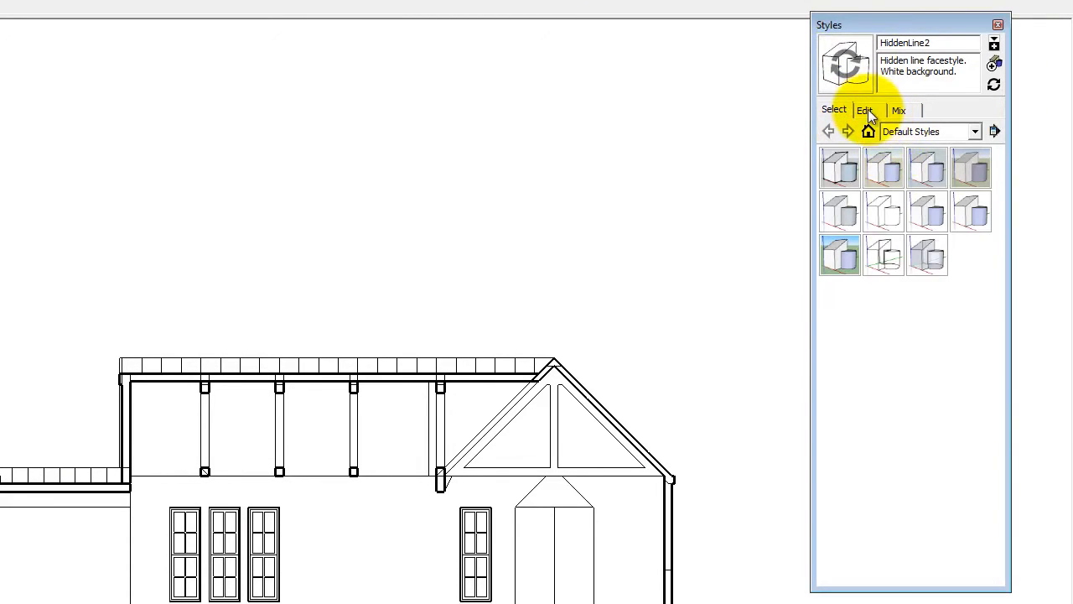
left_click(901, 132)
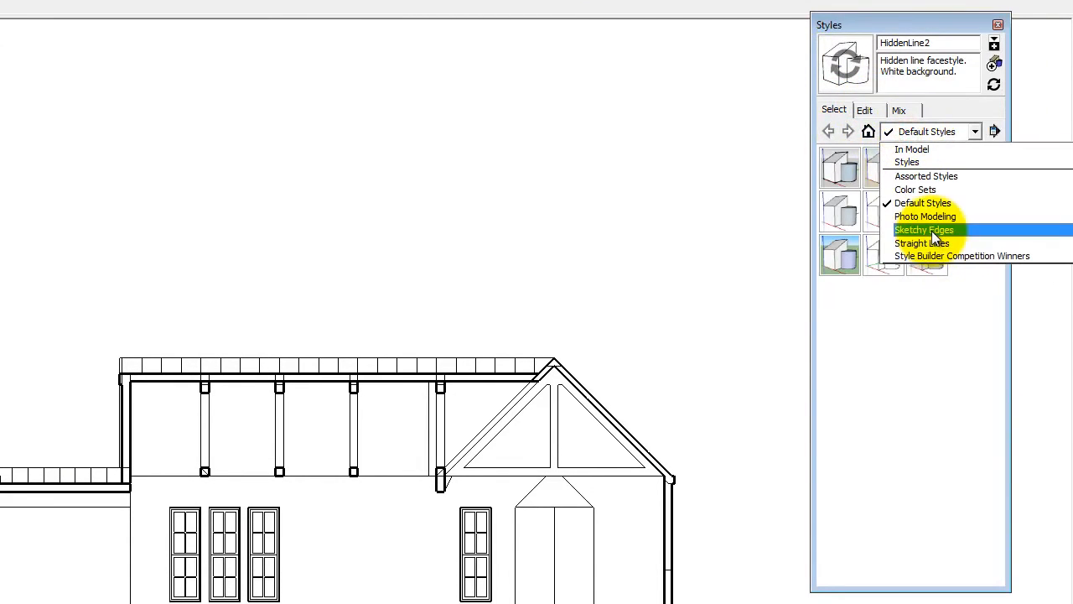
left_click(930, 229)
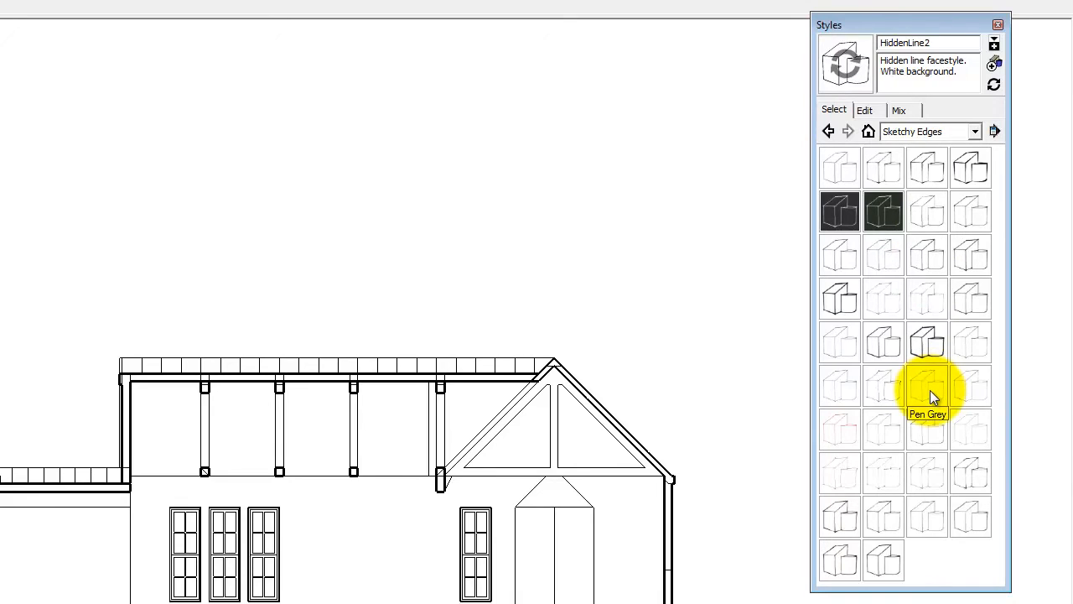
left_click(930, 390)
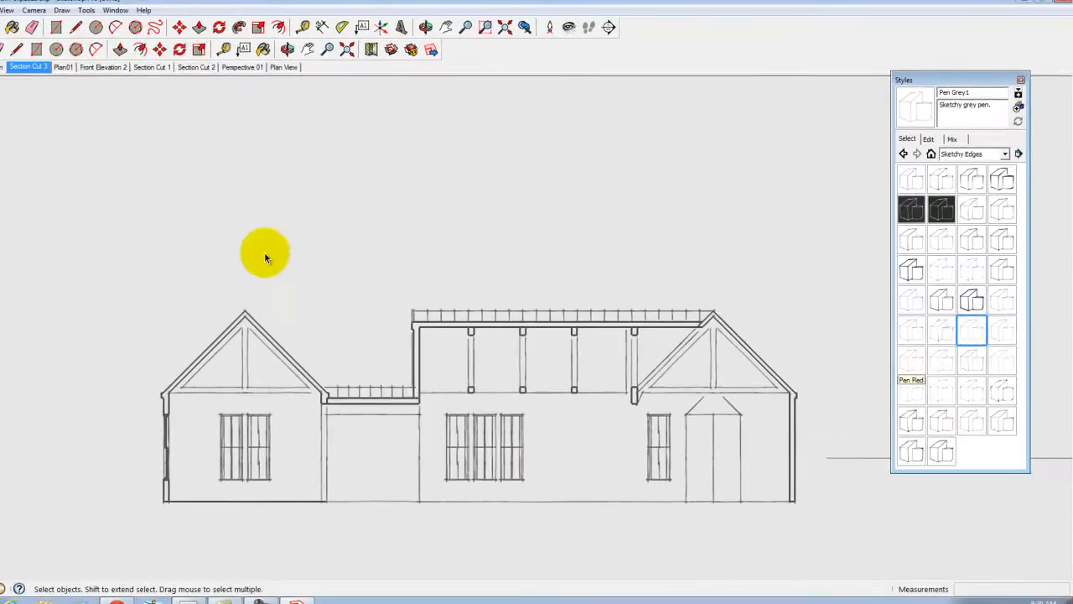
Step: Hide the section planes in the sketchy section view
left_click(8, 18)
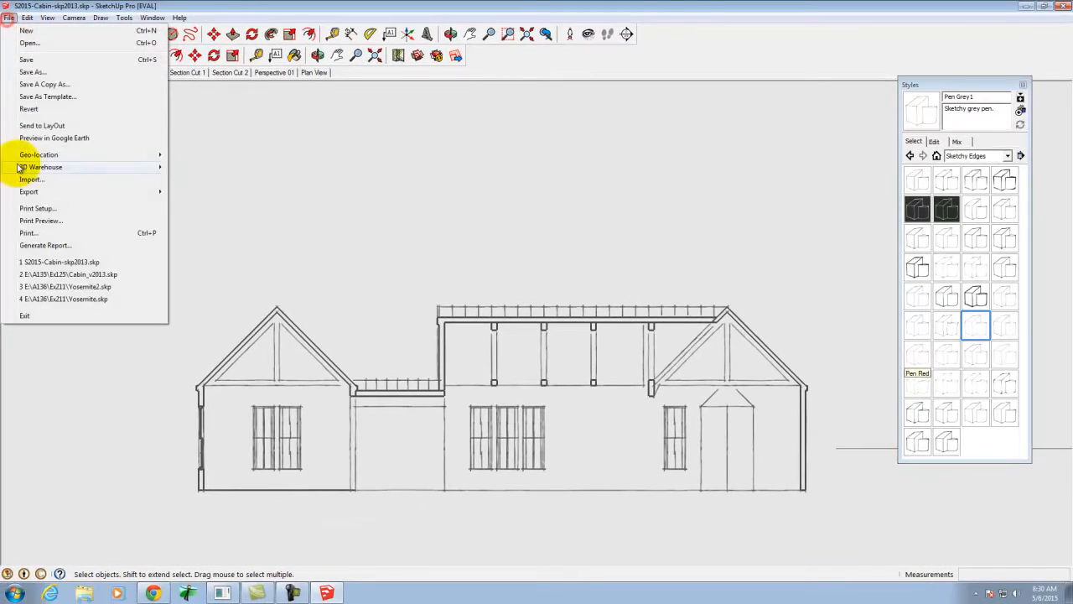
left_click(151, 16)
left_click(224, 10)
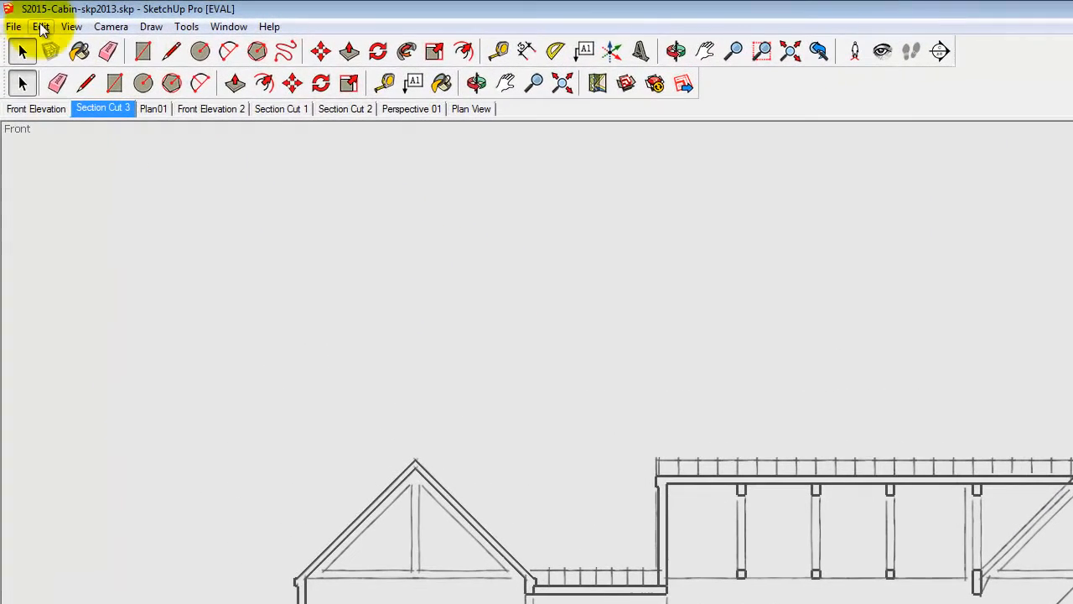
left_click(71, 27)
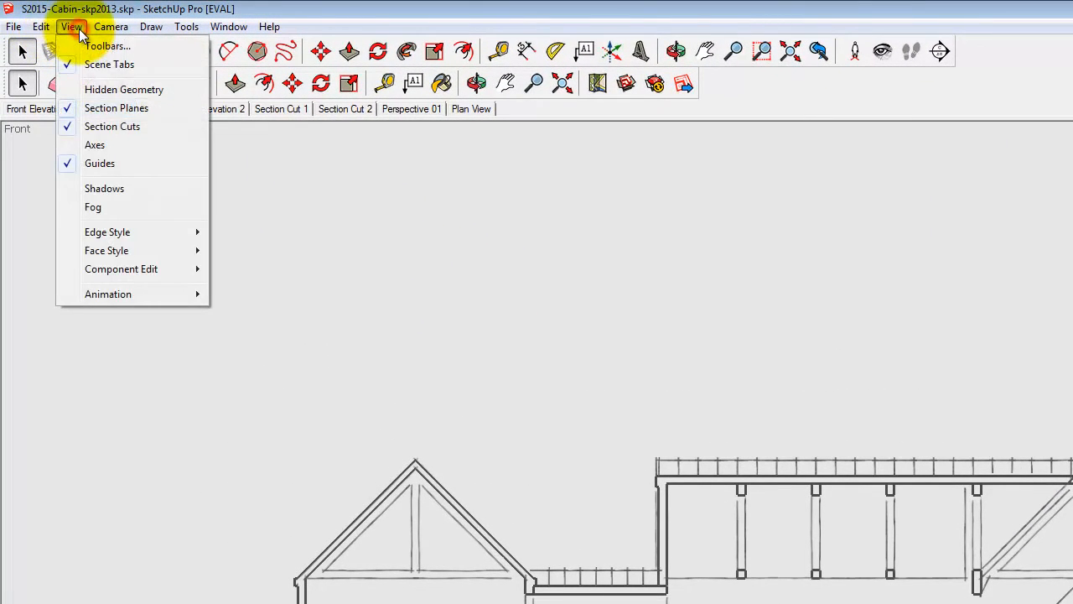
left_click(113, 109)
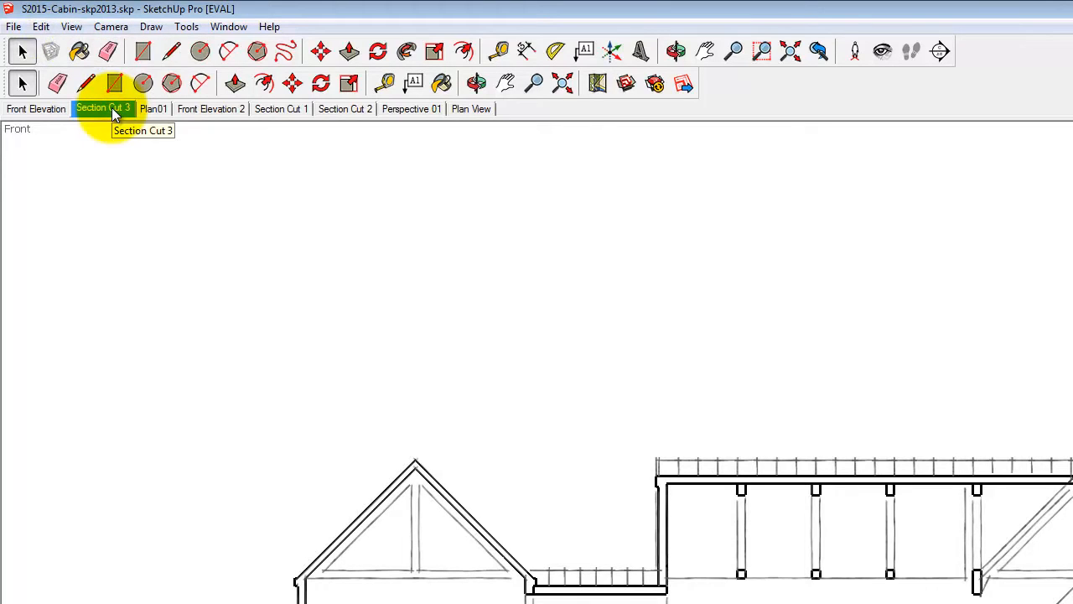
Step: Export the sketchy view as a JPEG image named S2015-Cabin-skp2013_pen_Gray.jpg in the S2015 folder
left_click(13, 27)
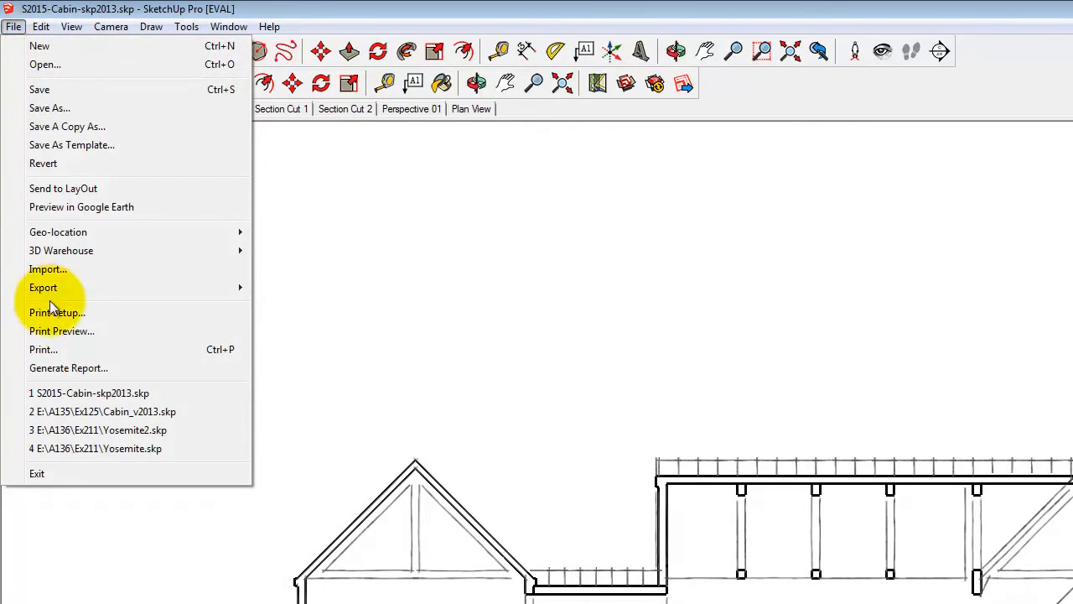
mouse_move(44, 287)
left_click(172, 251)
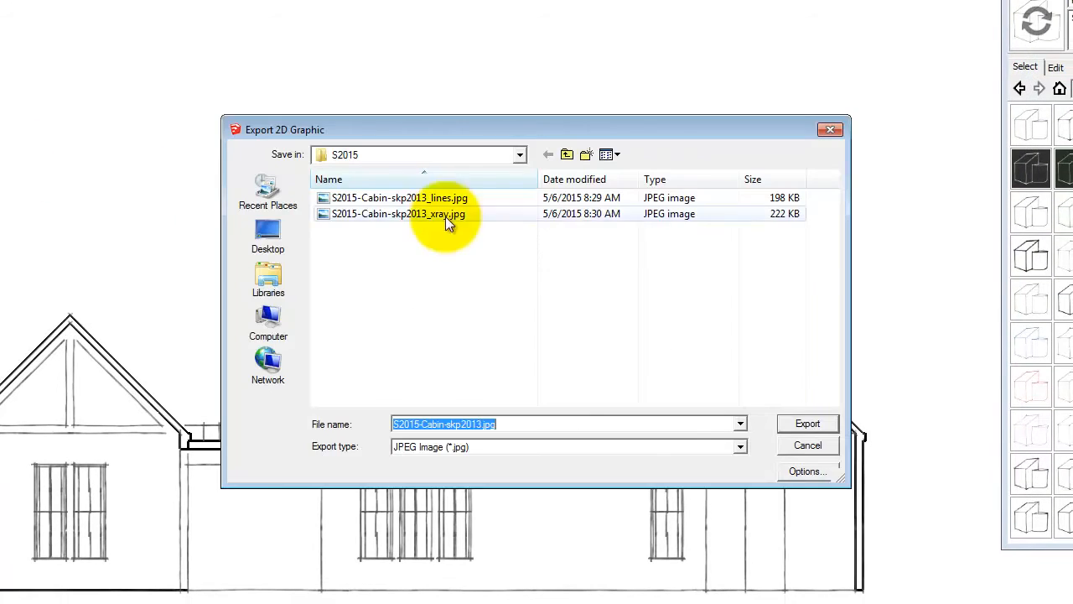
left_click(448, 213)
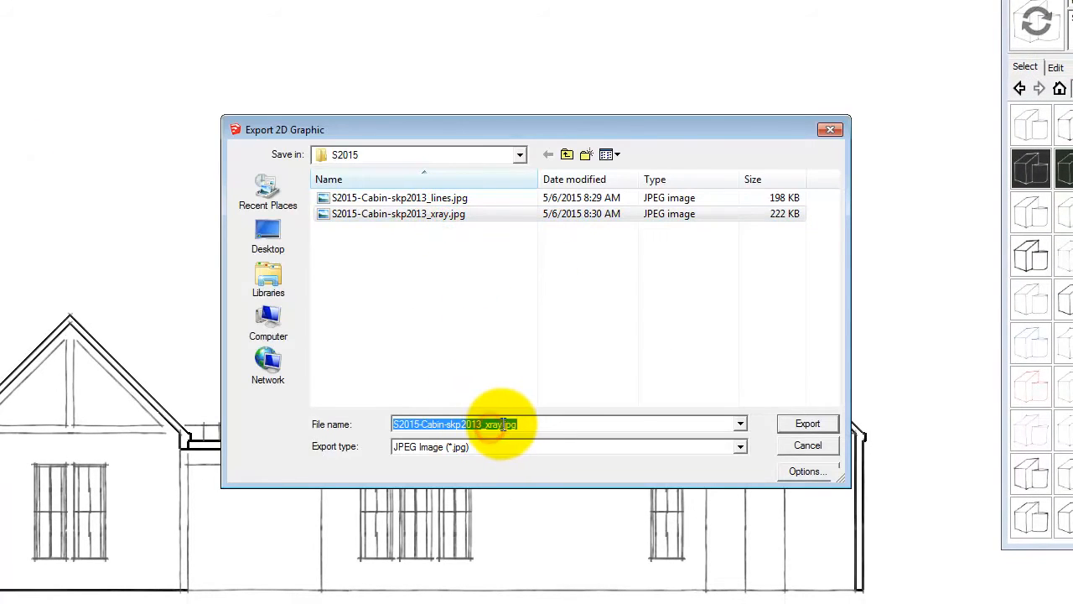
left_click(501, 424)
key("BackSpace")
key("BackSpace")
key("BackSpace")
key("BackSpace")
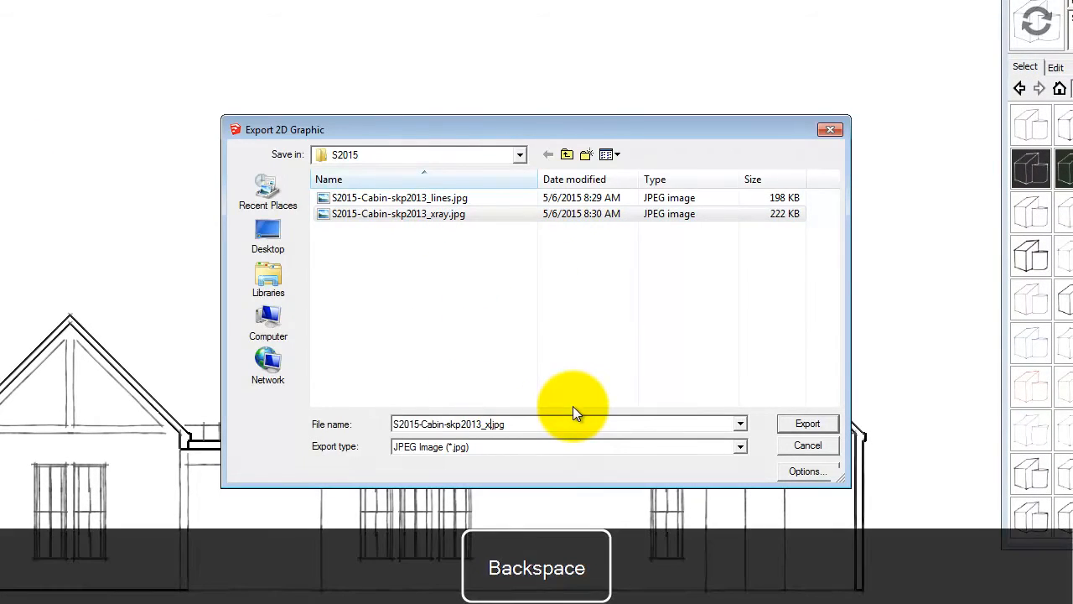
type("pen_Gray")
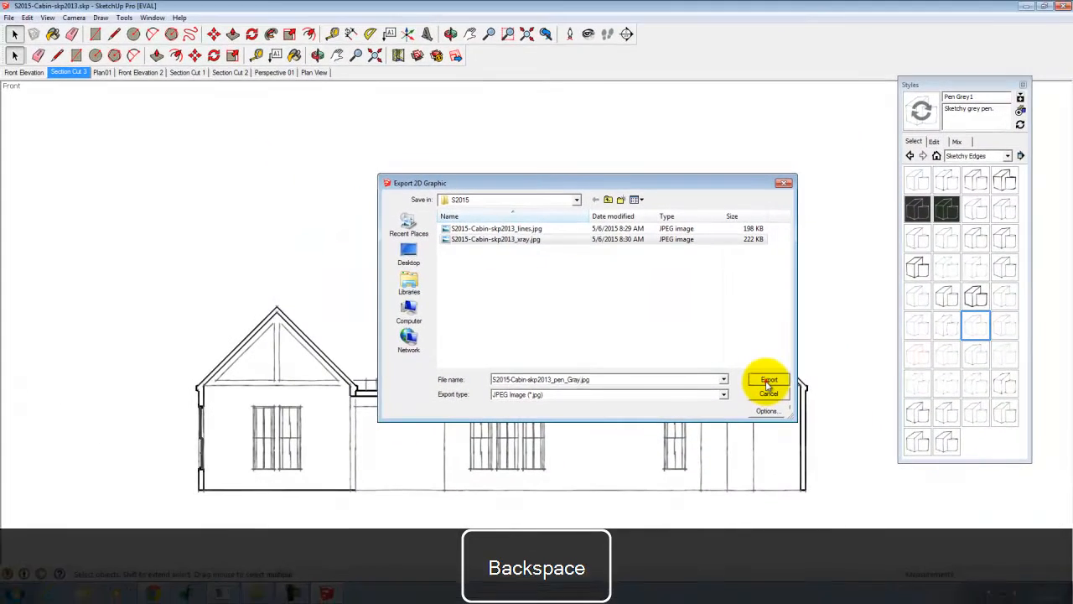
left_click(784, 395)
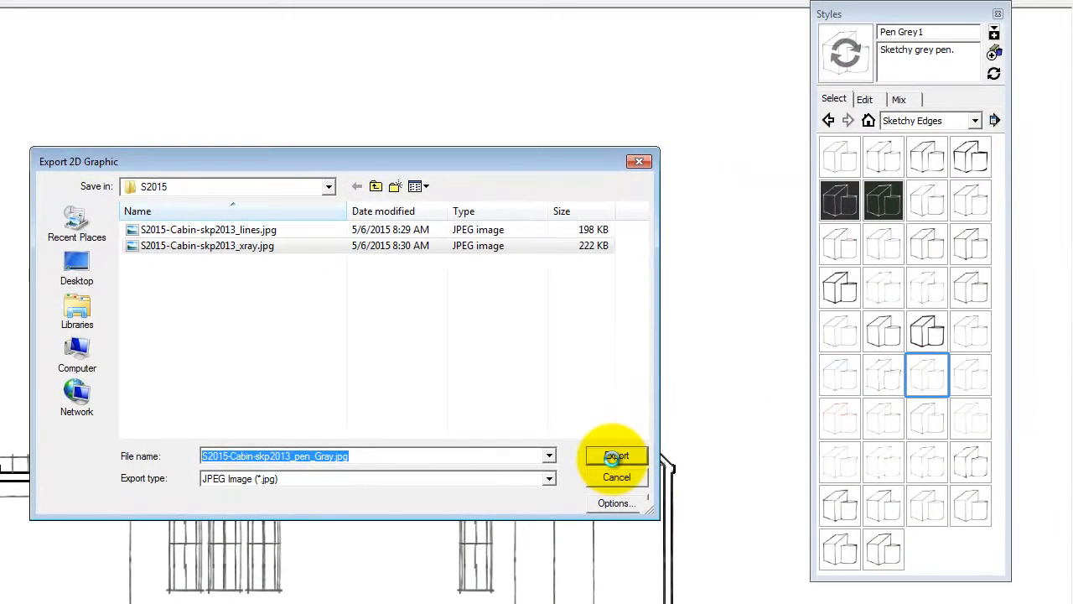
left_click(613, 461)
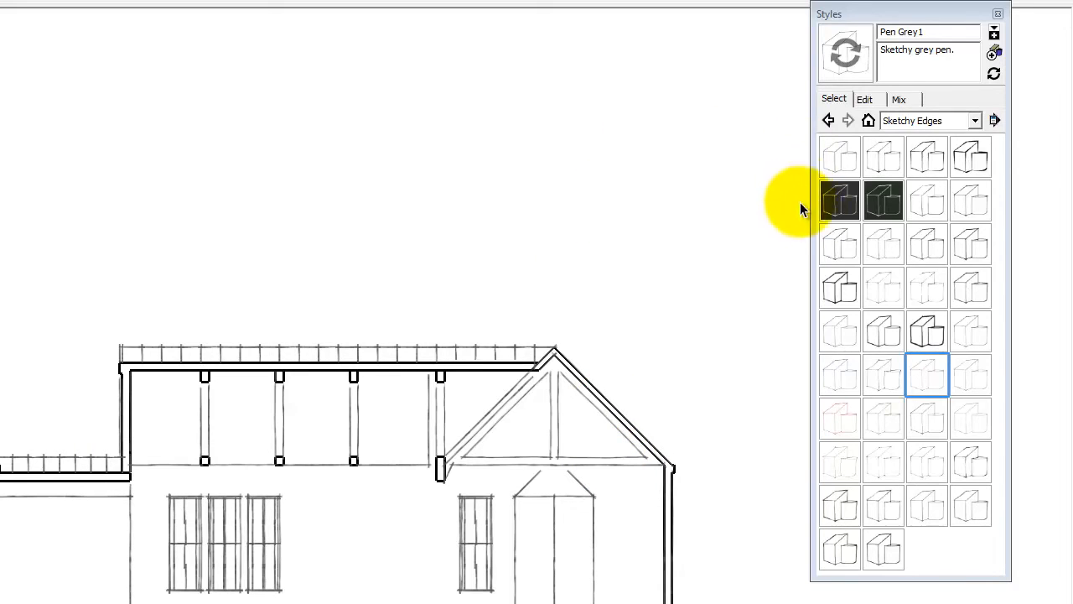
Step: Apply the Simple Style from the Default Styles collection to the section view
left_click(867, 98)
left_click(834, 98)
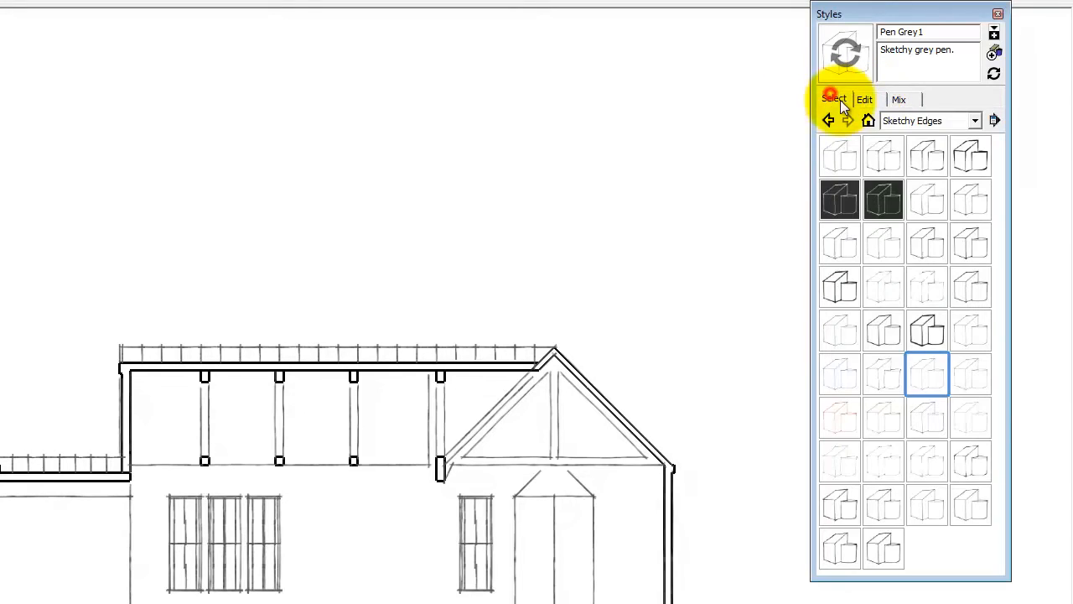
left_click(913, 120)
left_click(932, 193)
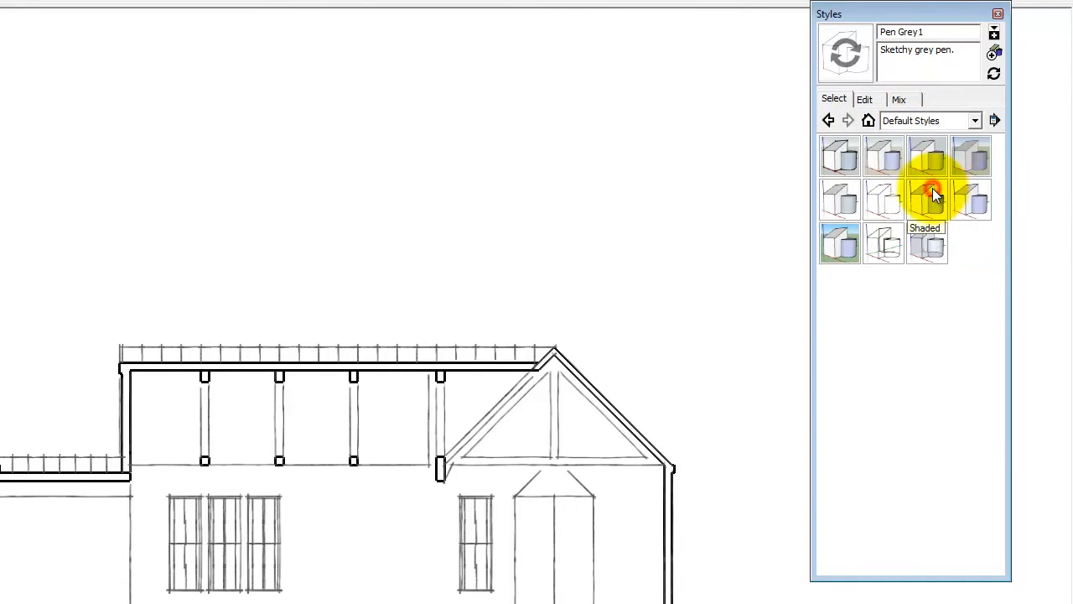
left_click(843, 241)
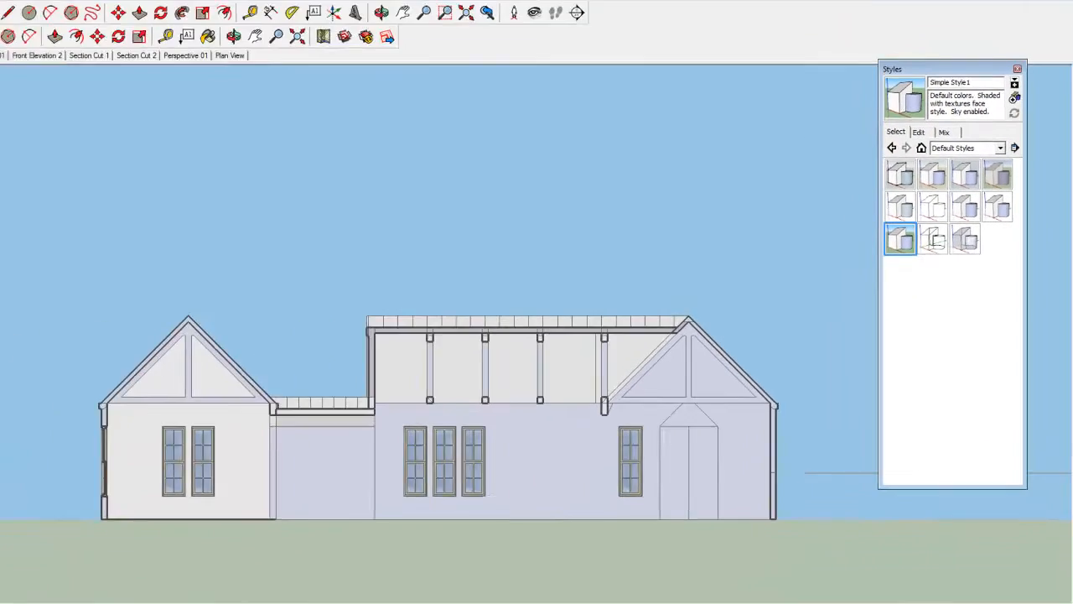
Step: Hide the section planes, guides and axes in the coloured section view
left_click(48, 18)
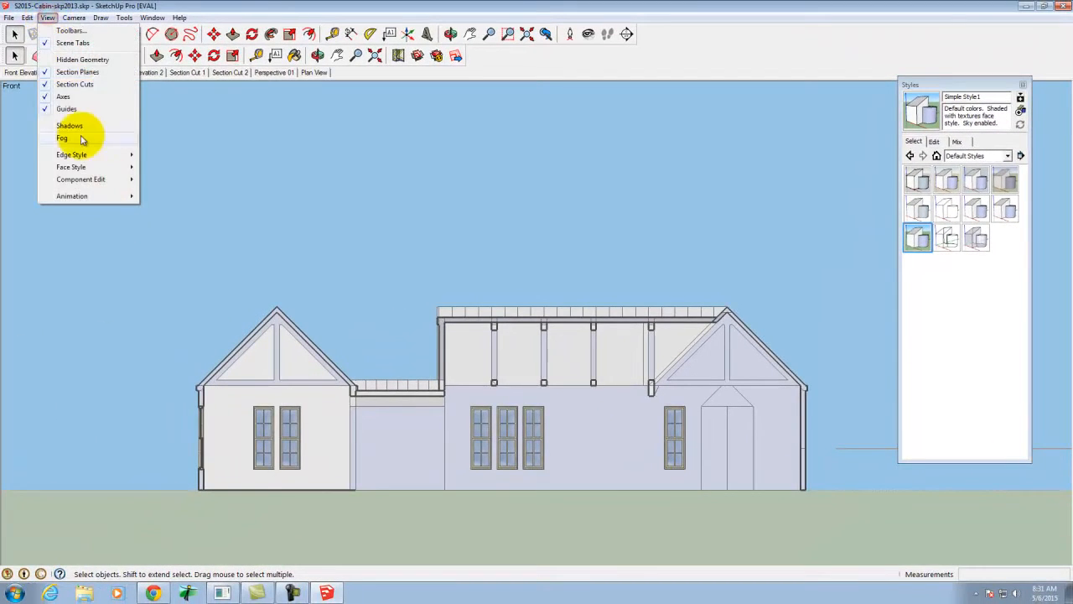
left_click(76, 72)
left_click(48, 18)
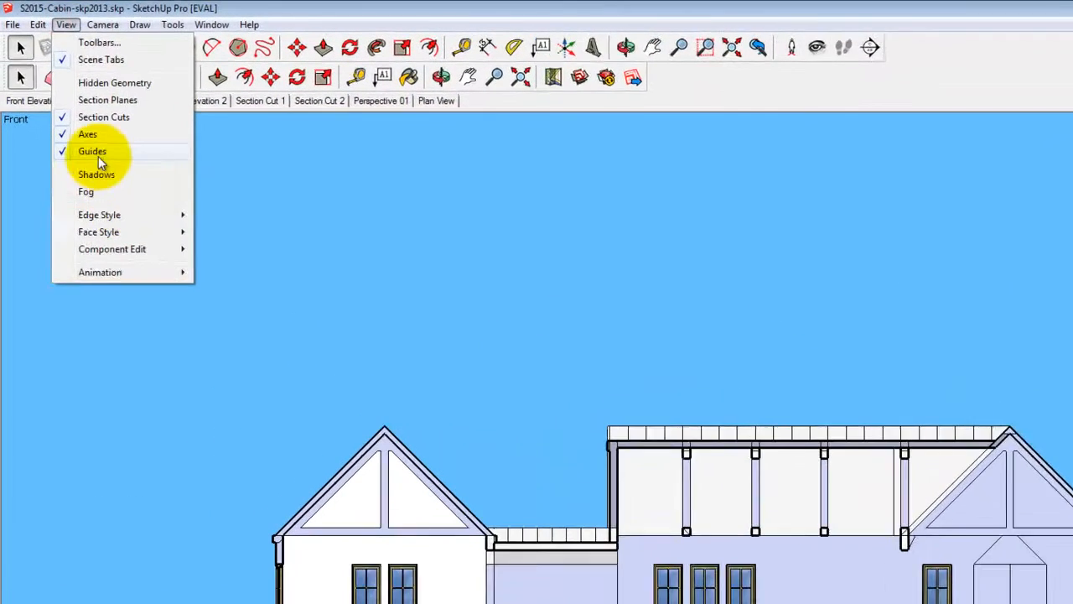
left_click(96, 153)
left_click(65, 25)
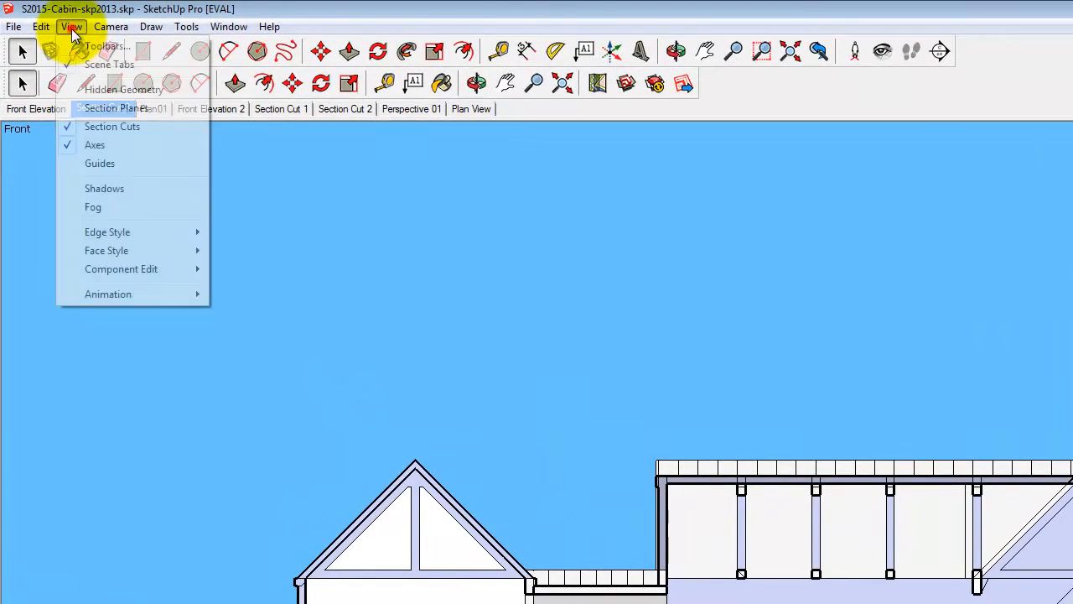
left_click(92, 144)
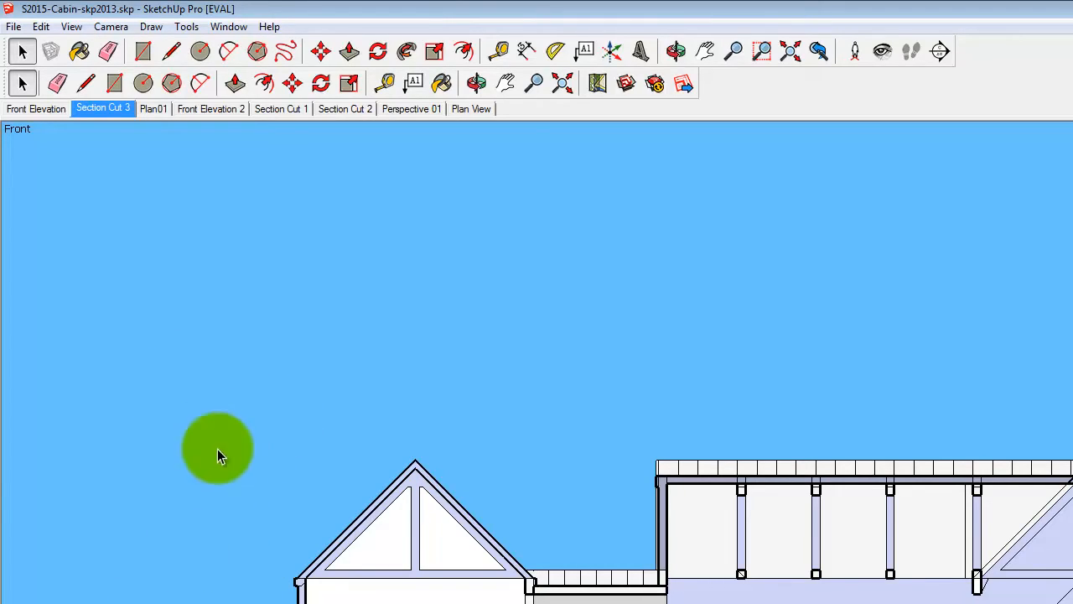
Step: Export the coloured view as a JPEG image named S2015-Cabin-skp2013_color.jpg in the S2015 folder
left_click(16, 29)
mouse_move(90, 293)
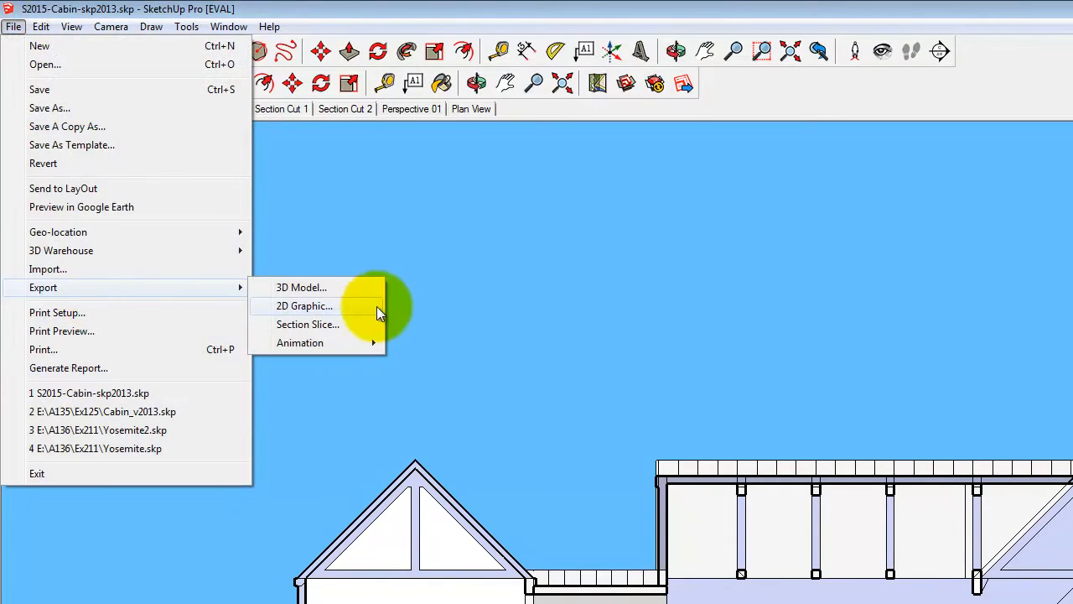
left_click(349, 308)
left_click(243, 102)
double_click(315, 295)
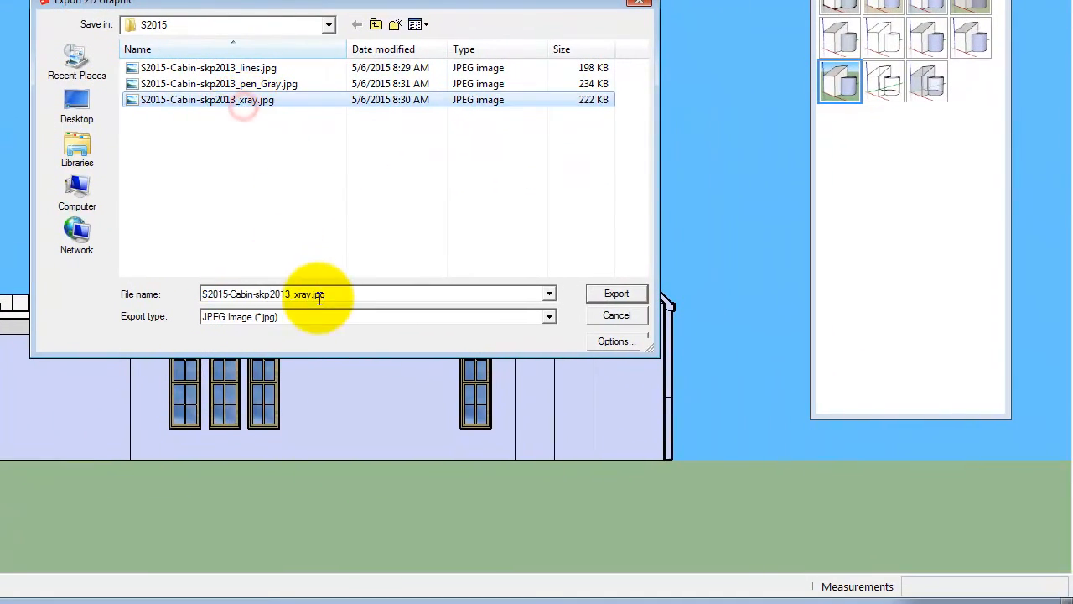
left_click(312, 295)
key("Right")
key("BackSpace")
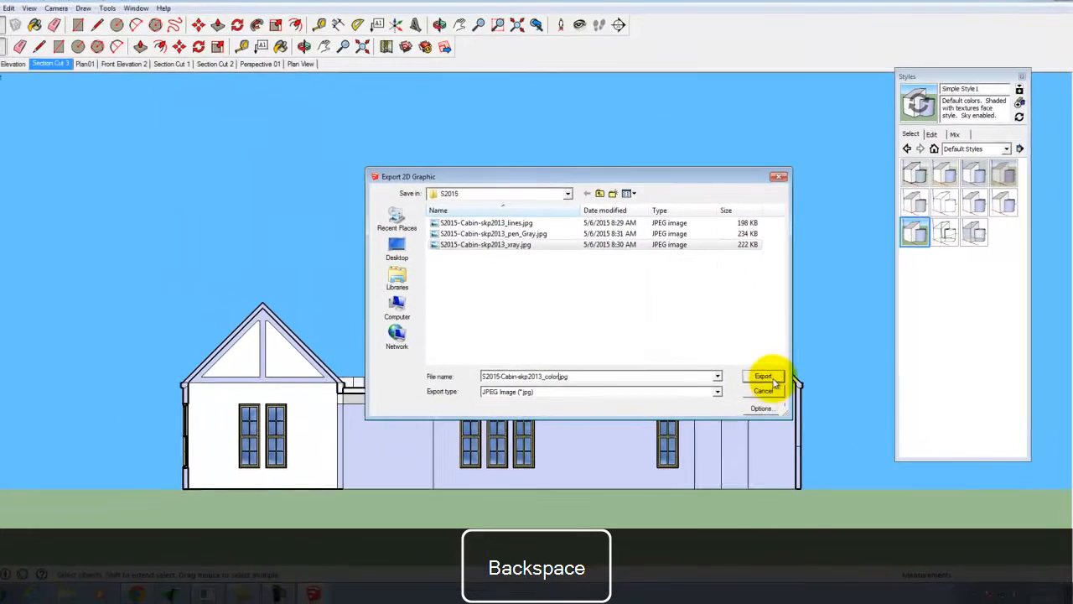
left_click(616, 294)
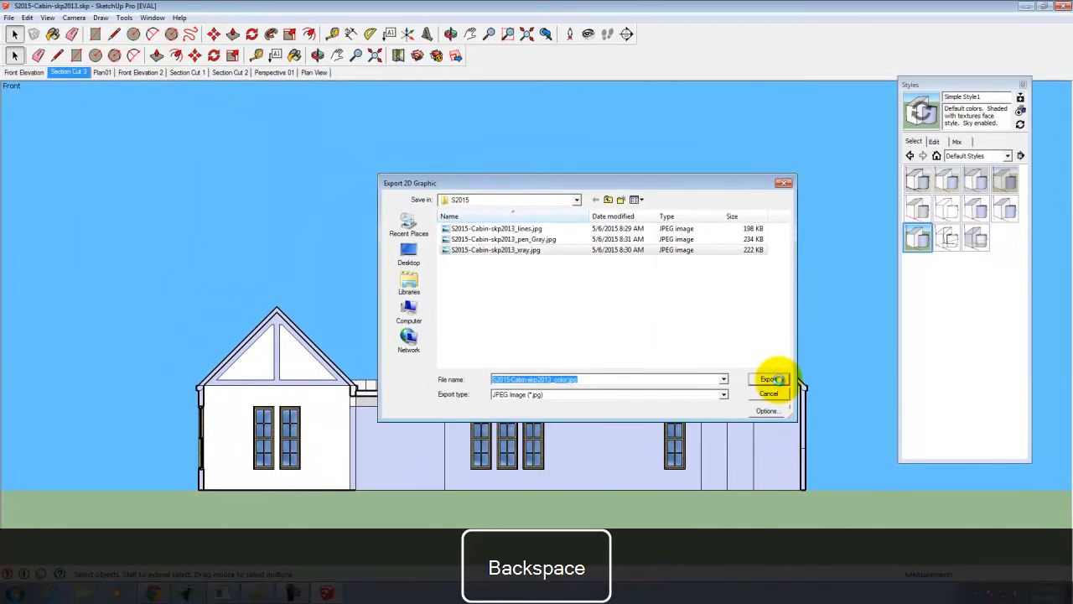
Step: Finish exporting the coloured section view as a JPEG and launch Adobe Photoshop CS6 (64 Bit)
left_click(773, 379)
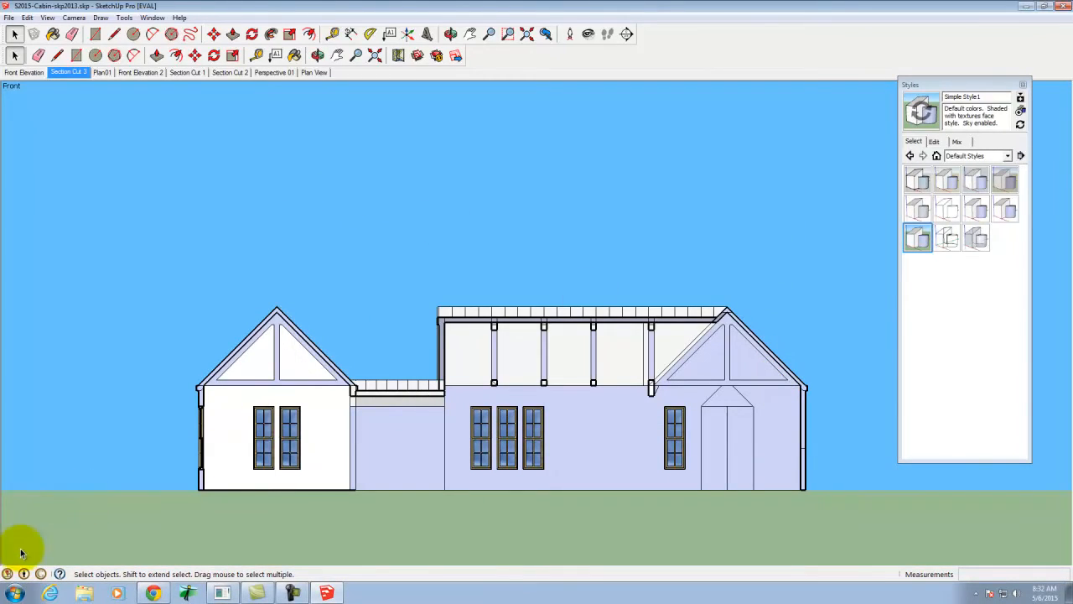
left_click(15, 593)
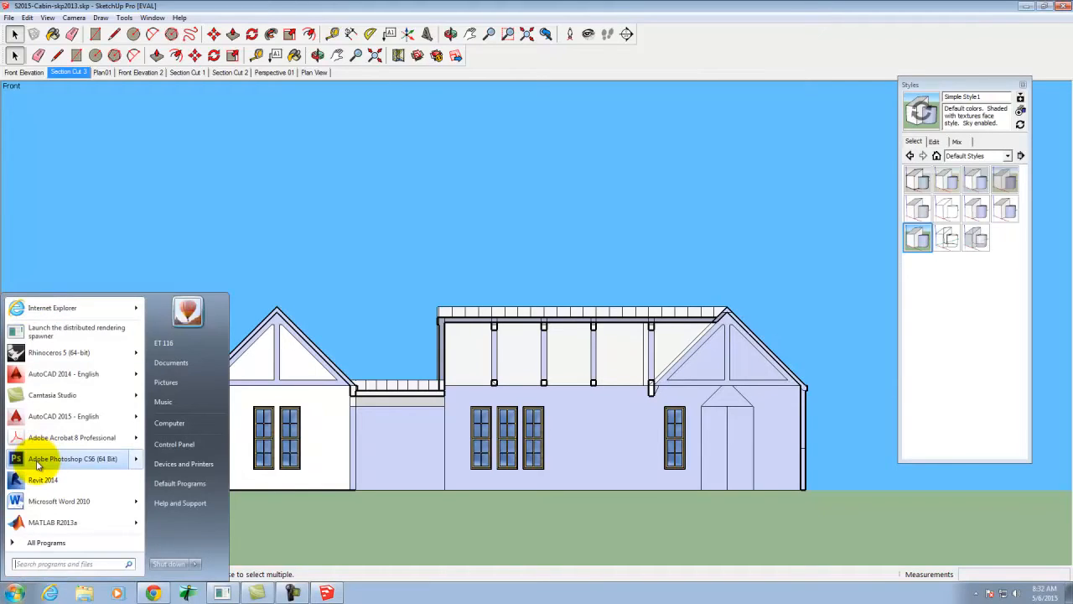
left_click(34, 459)
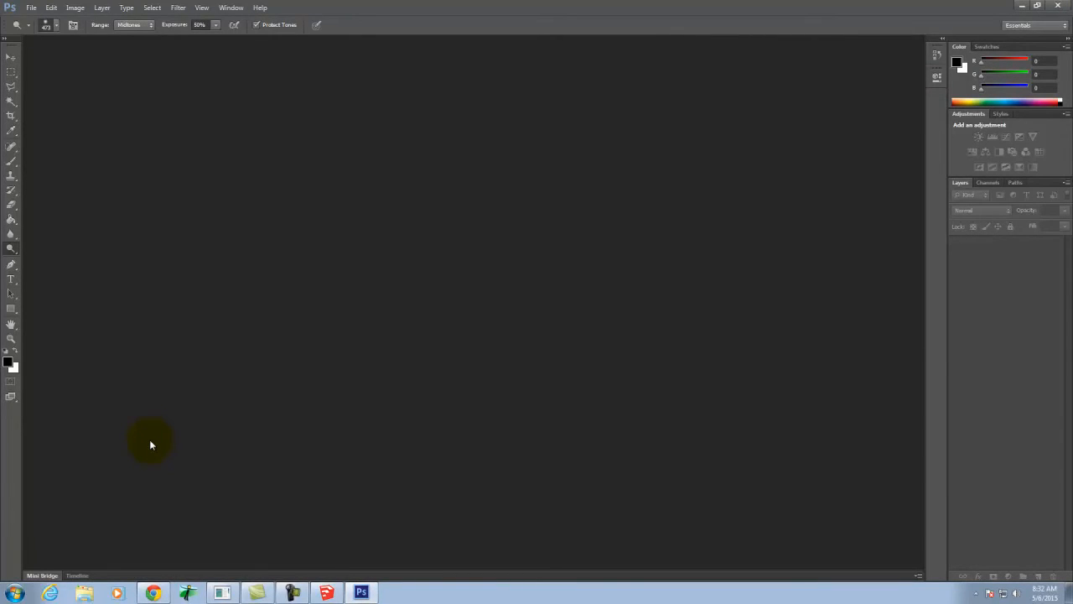
Step: Open S2015-Cabin-skp2013_lines.jpg from the S2015 folder inside Ex129
left_click(29, 8)
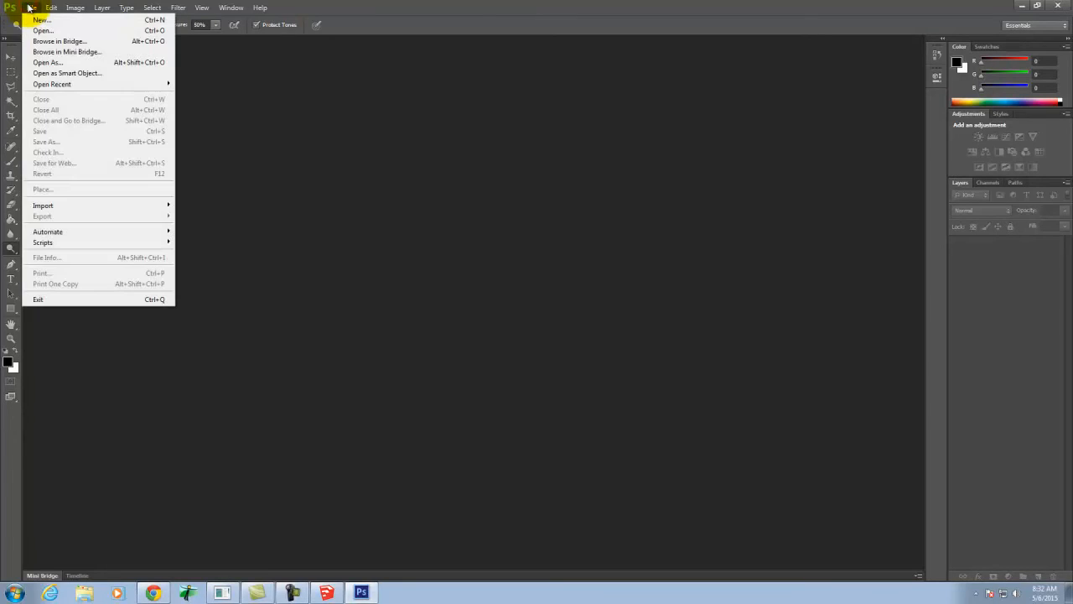
left_click(41, 31)
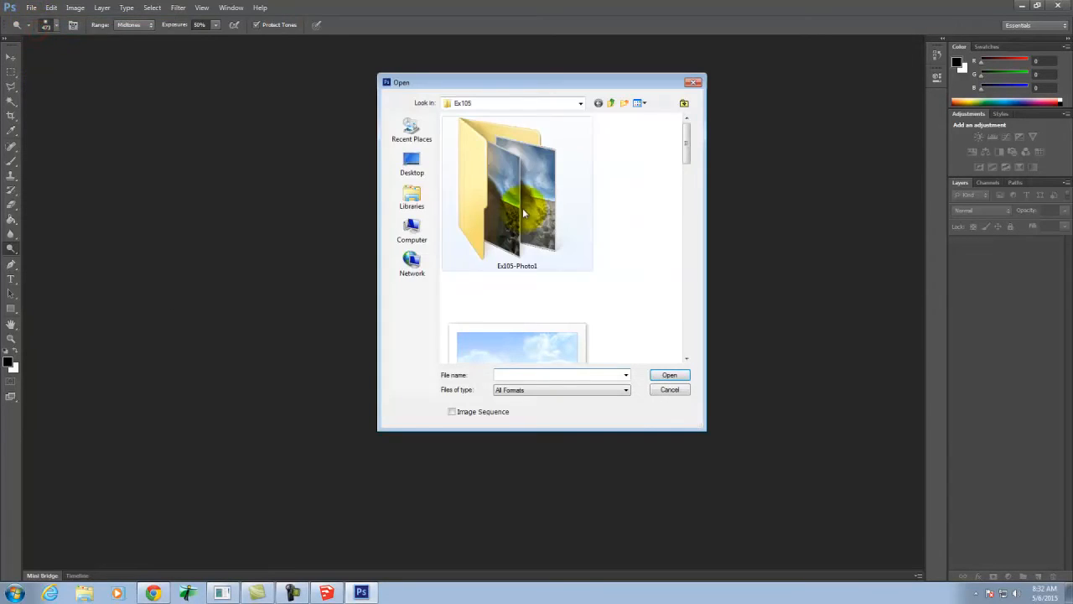
left_click(610, 103)
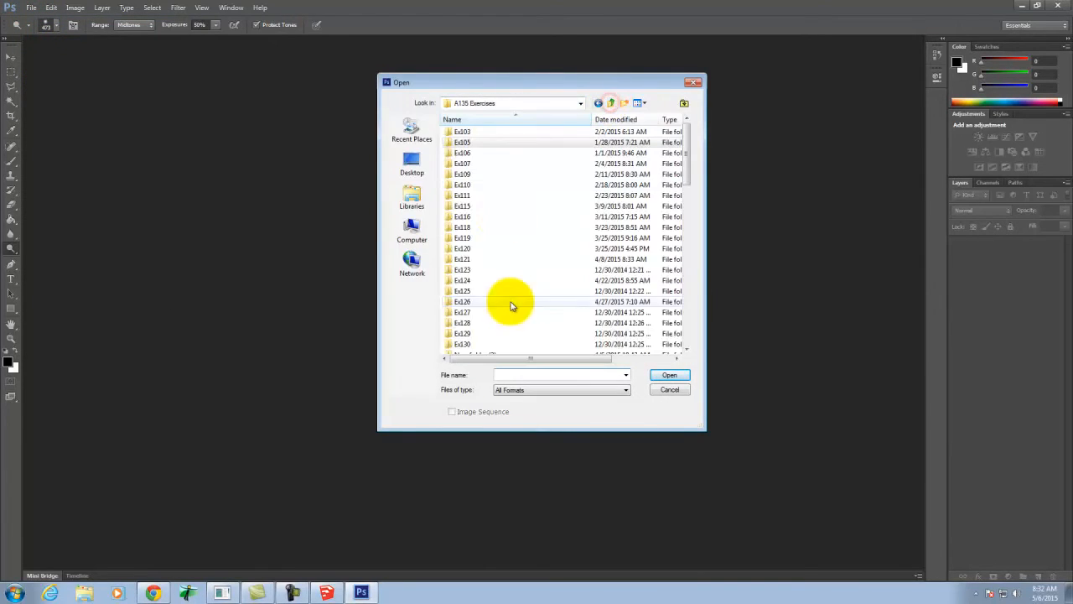
double_click(479, 333)
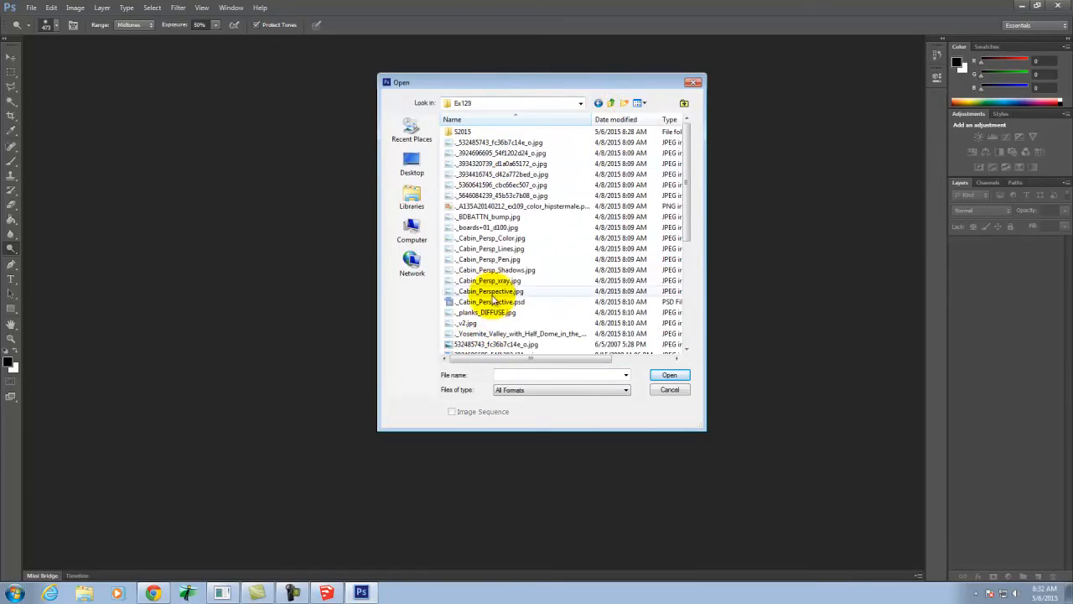
double_click(466, 132)
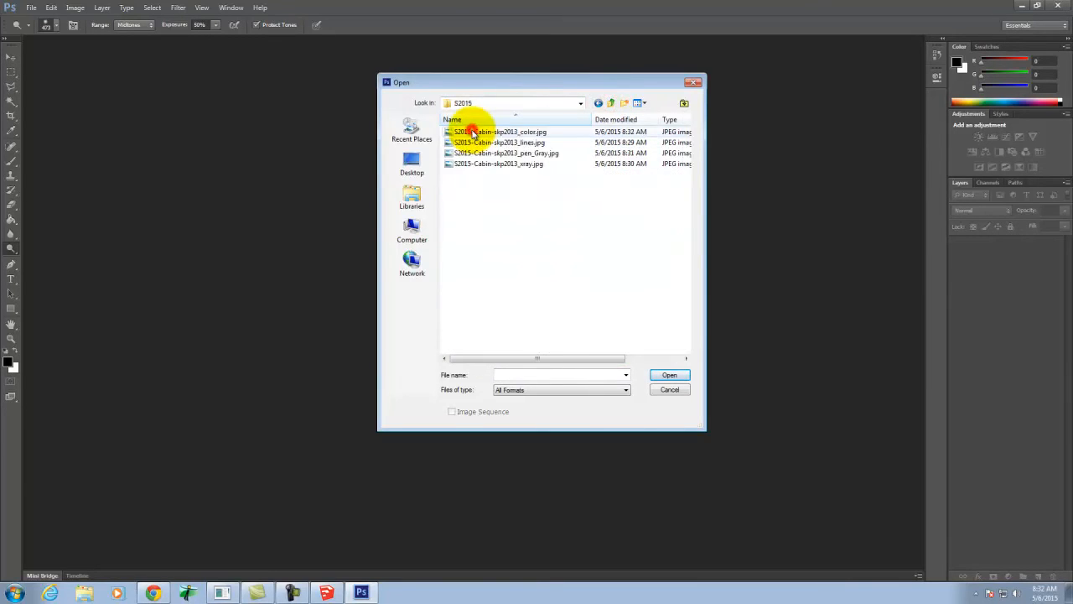
left_click(520, 142)
left_click(669, 375)
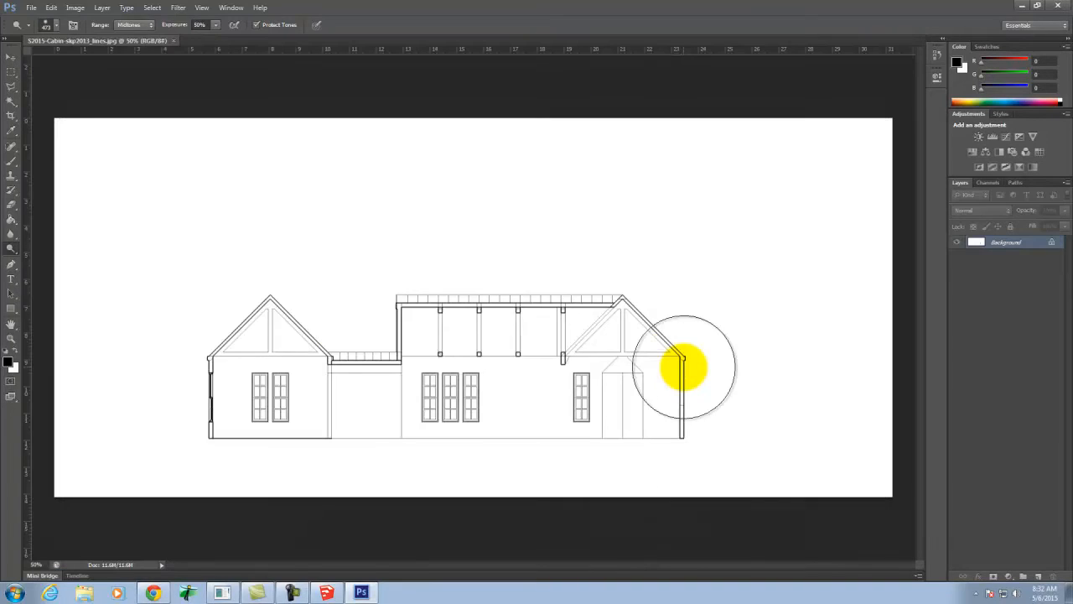
Step: Place S2015-Cabin-skp2013_color.jpg as a layer over the line drawing at its original size
left_click(31, 8)
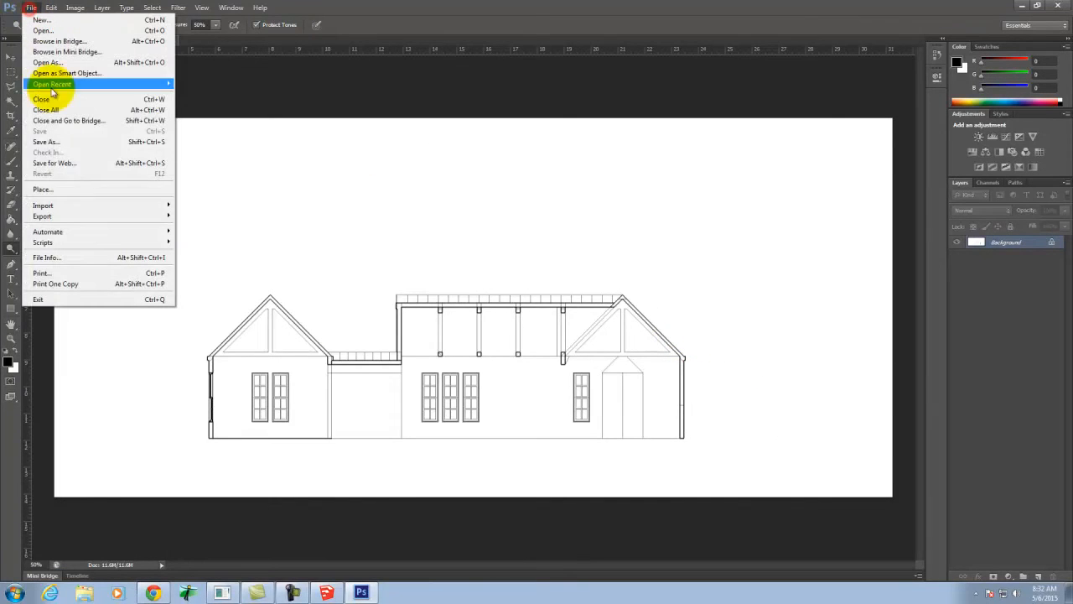
left_click(76, 190)
left_click(511, 128)
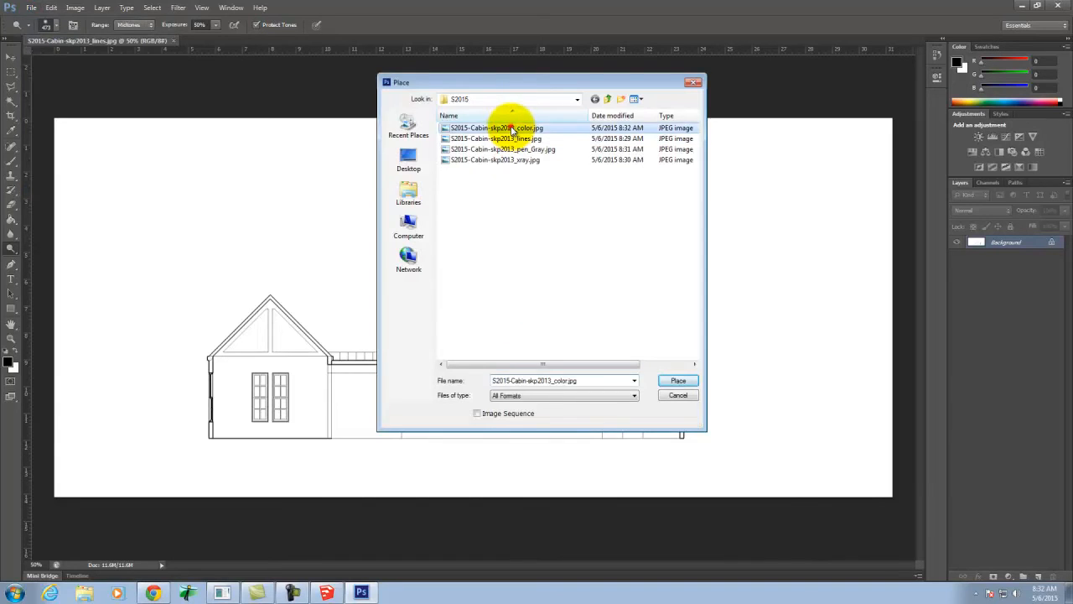
left_click(680, 380)
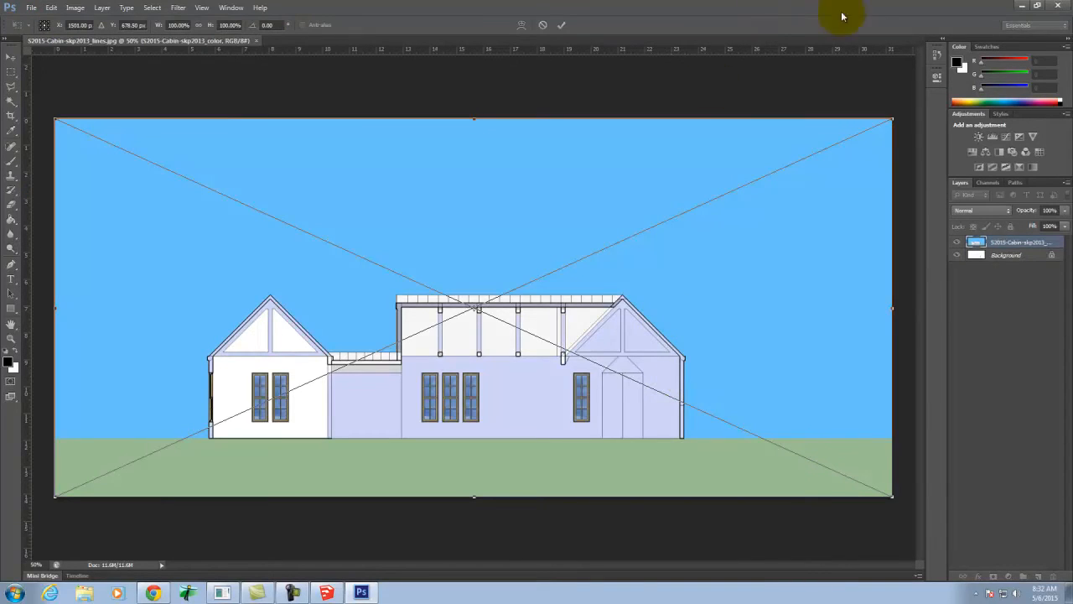
left_click(562, 26)
Step: Place S2015-Cabin-skp2013_xray.jpg as a layer above the colour image
left_click(31, 8)
left_click(91, 192)
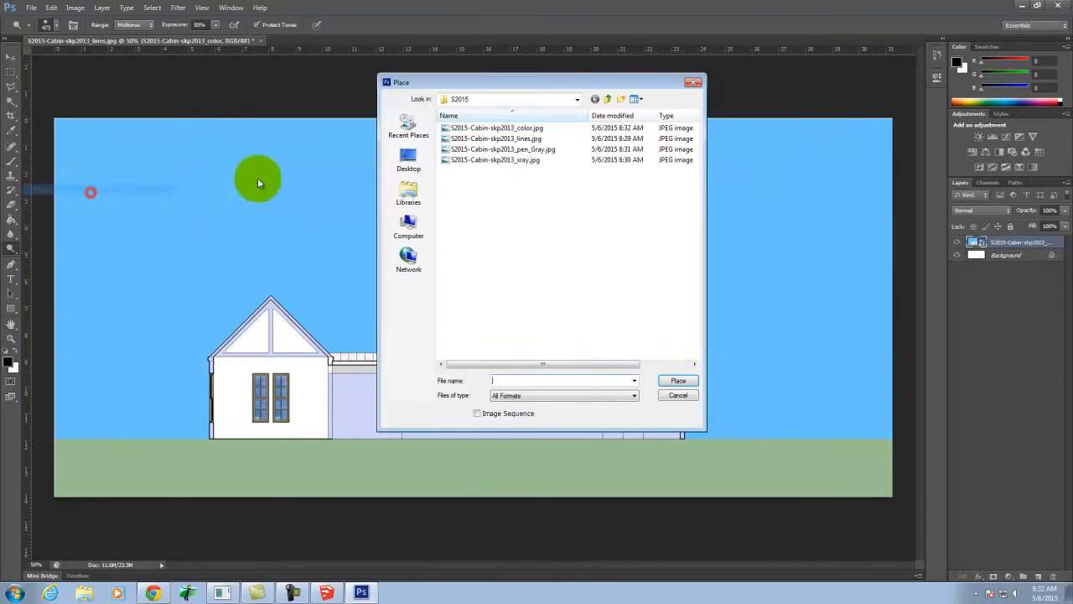
left_click(513, 161)
left_click(678, 380)
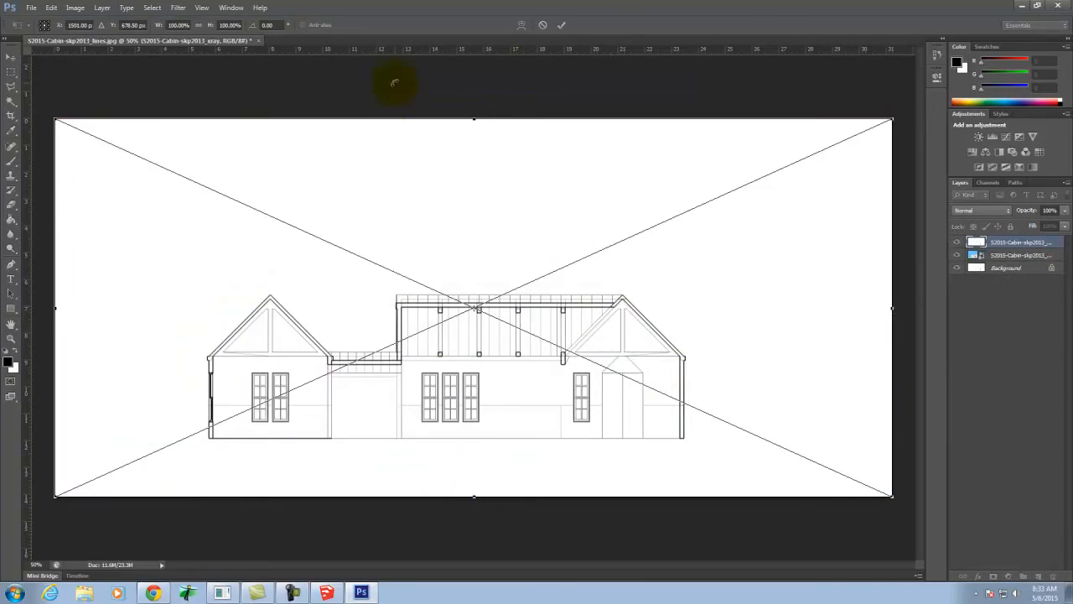
left_click(563, 25)
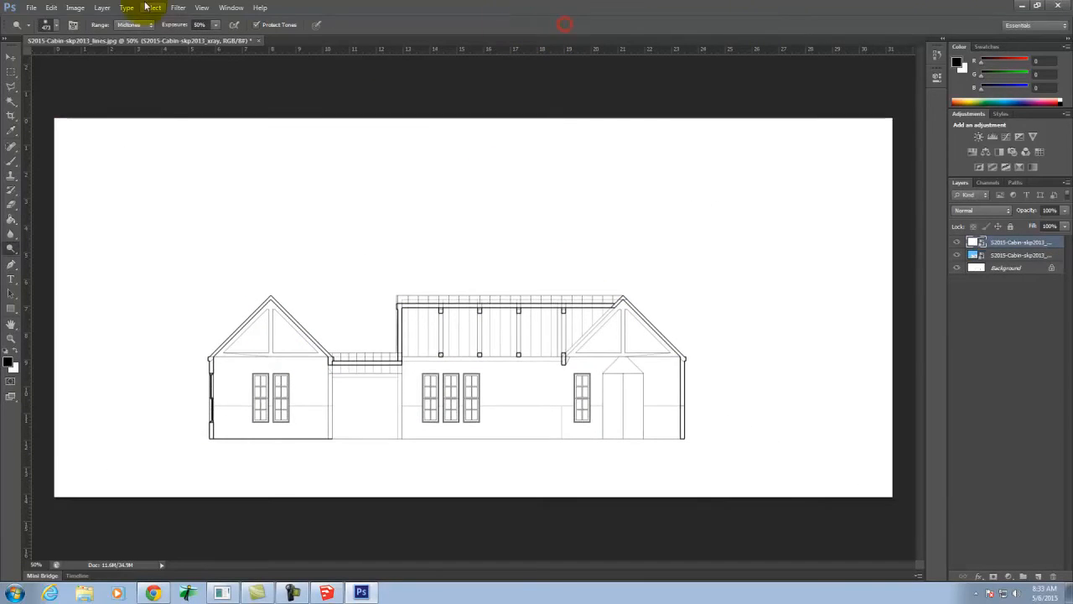
Step: Place S2015-Cabin-skp2013_pen_Gray.jpg as the topmost layer of the document
left_click(34, 8)
left_click(60, 187)
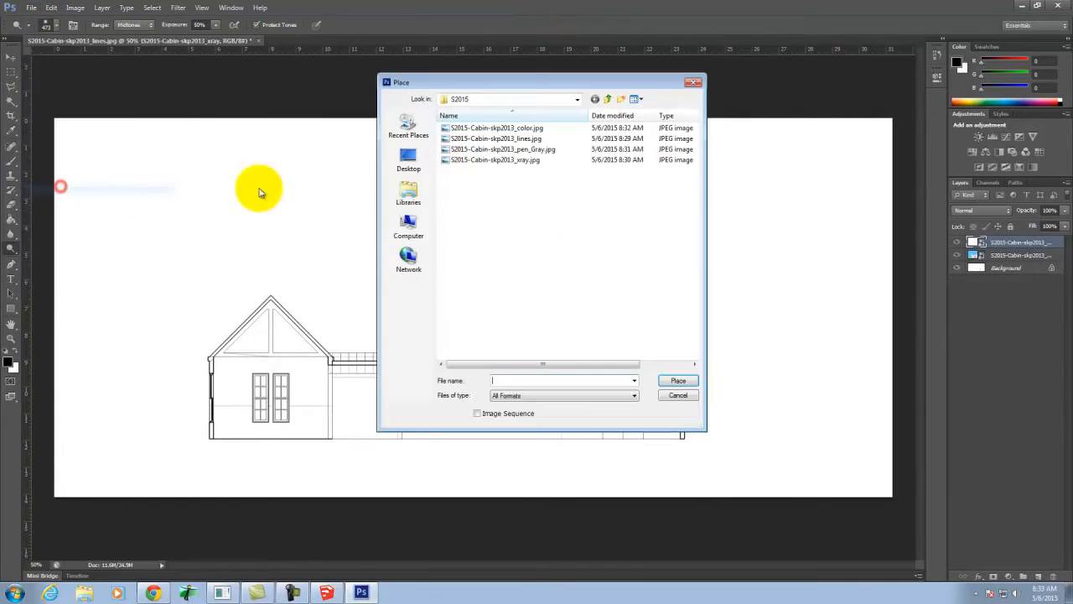
left_click(501, 149)
left_click(678, 380)
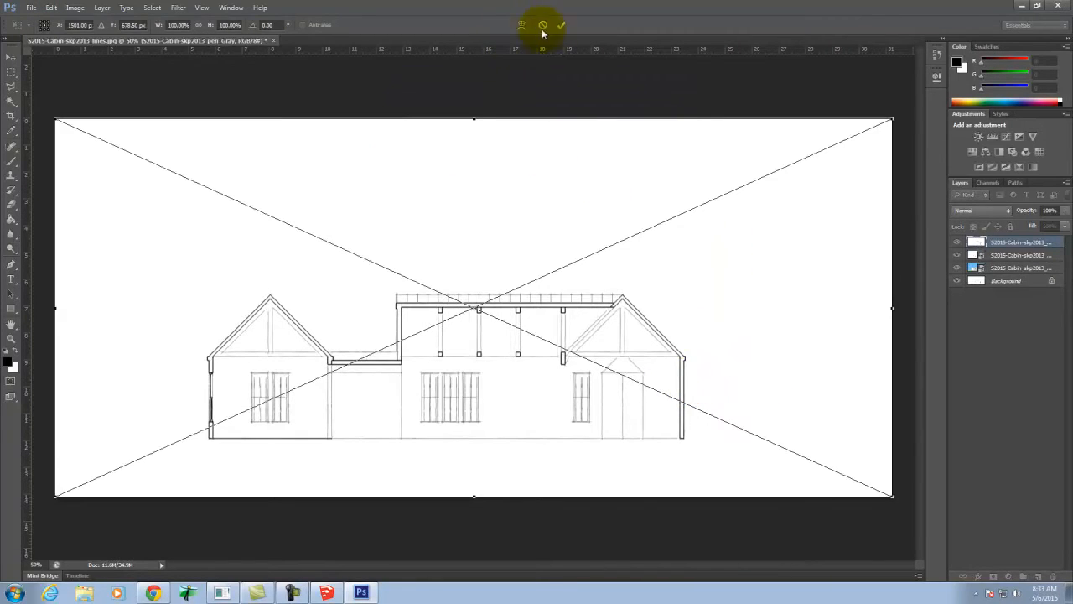
left_click(563, 25)
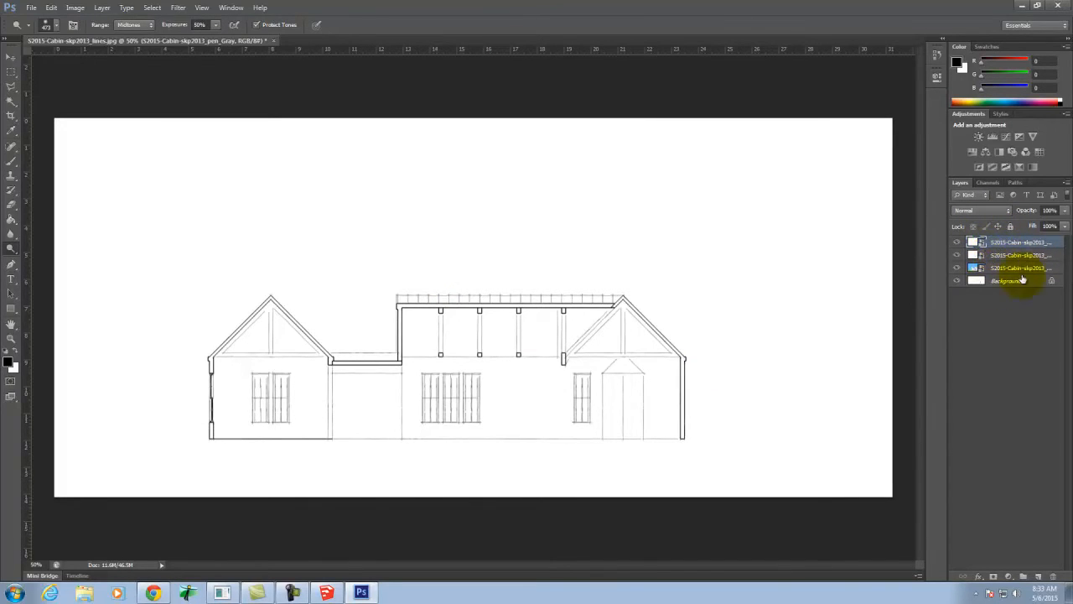
Step: Set the blend mode of the pen, X-ray and colour layers to Multiply
left_click(982, 211)
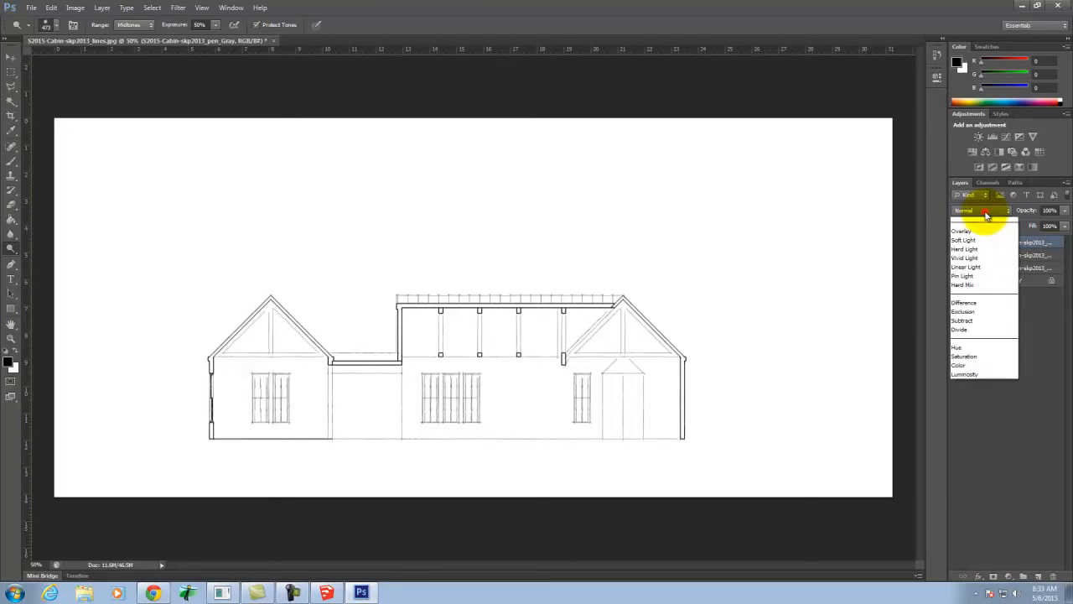
left_click(983, 265)
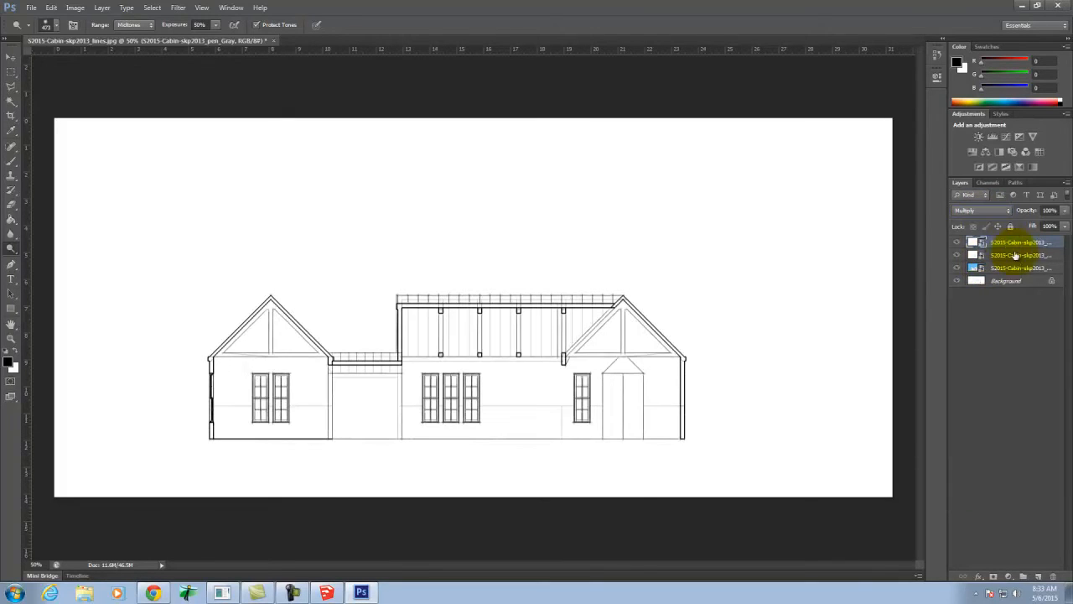
left_click(1016, 255)
left_click(994, 214)
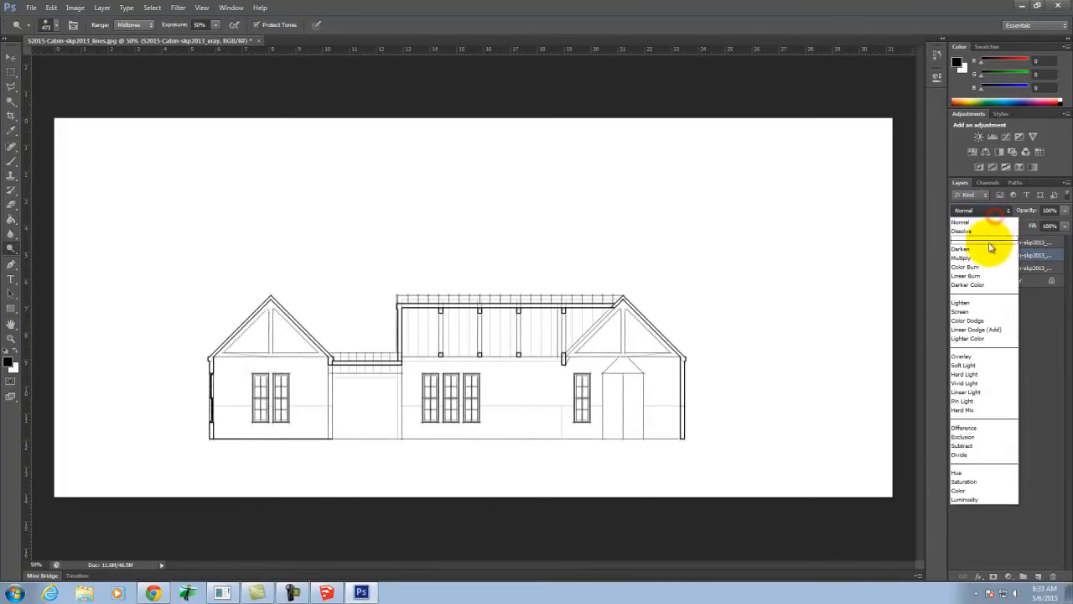
left_click(983, 261)
left_click(1001, 266)
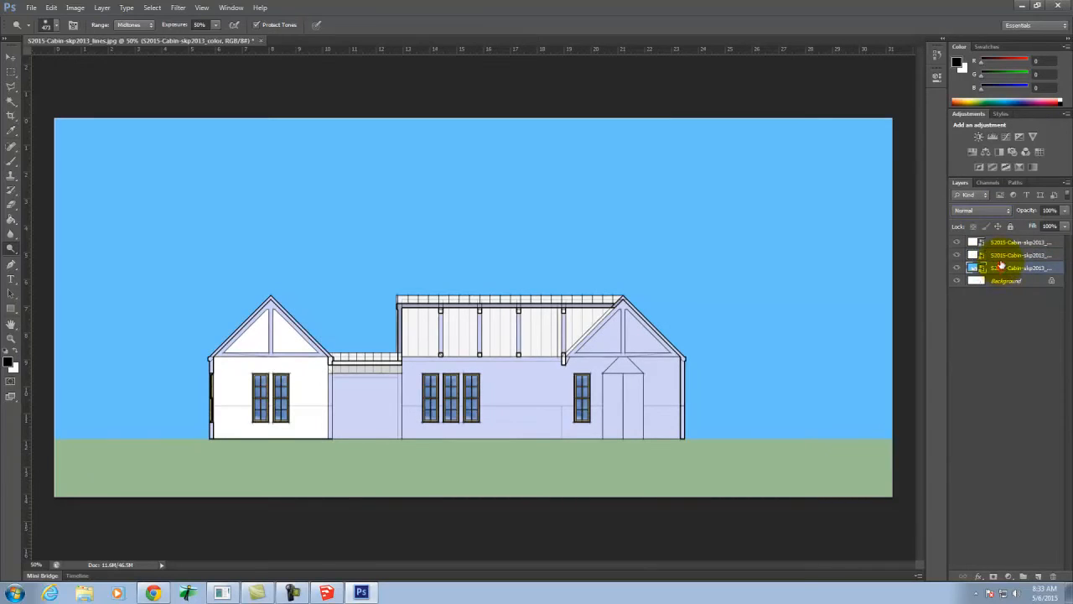
left_click(987, 215)
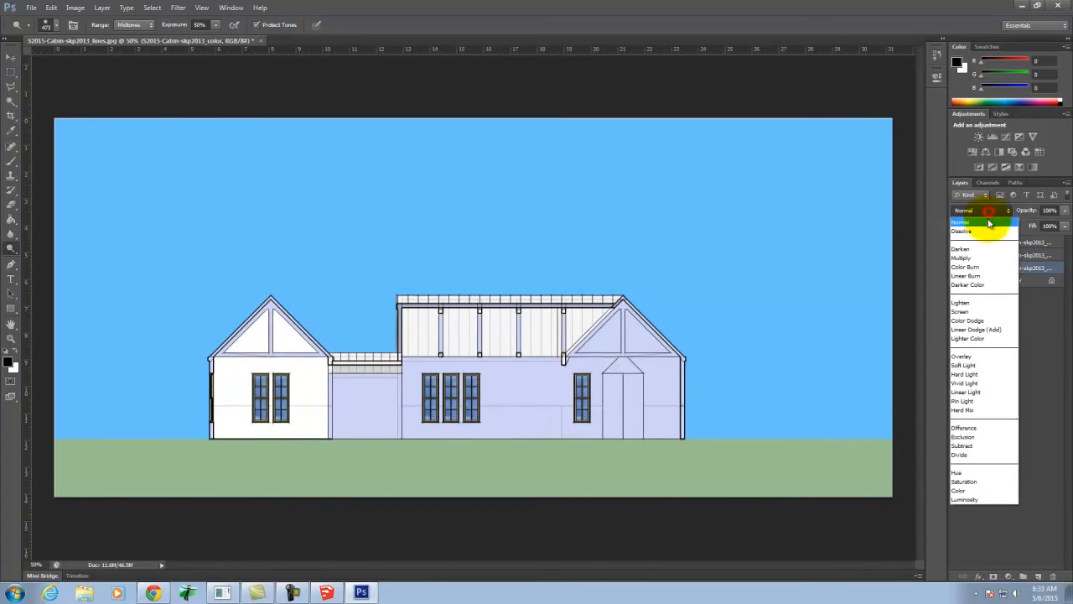
left_click(988, 262)
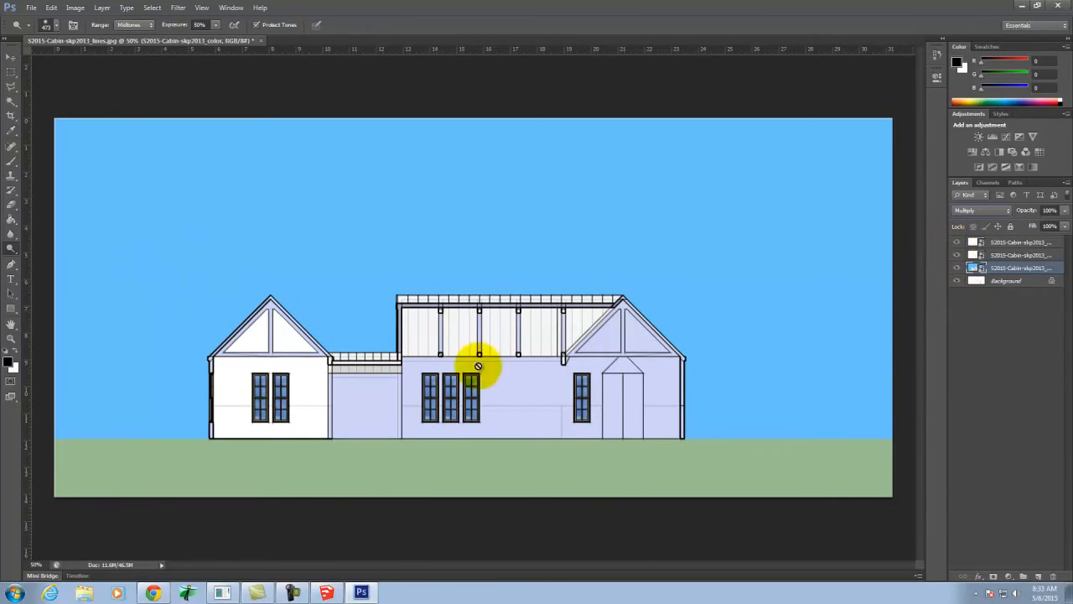
Step: Hide the three placed layers and select the cut wall and roof areas of the cabin's left gable with the Magic Wand
left_click(958, 267)
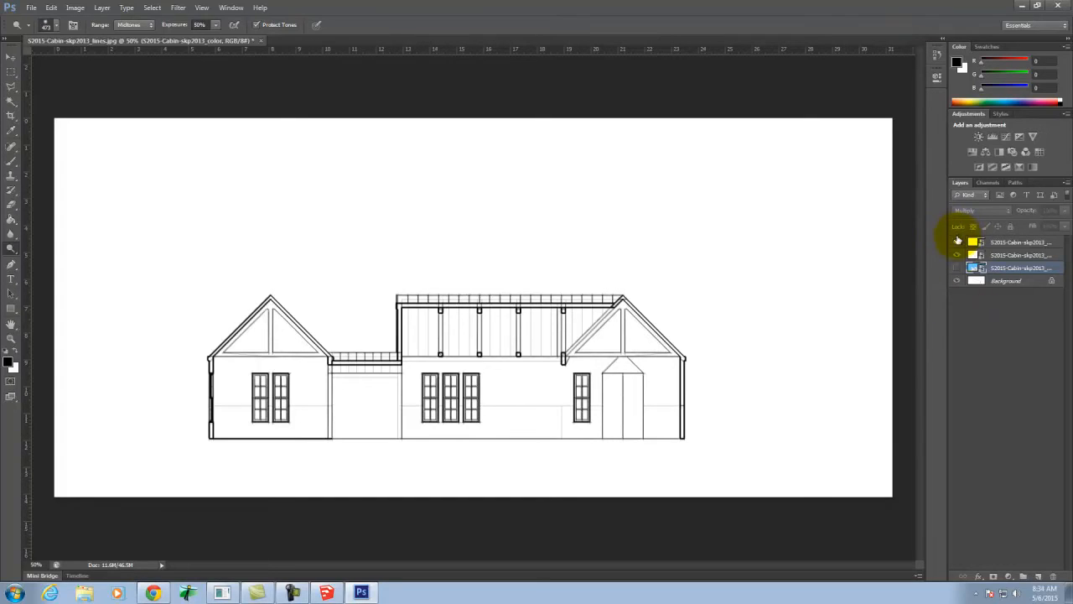
left_click_drag(956, 257, 953, 283)
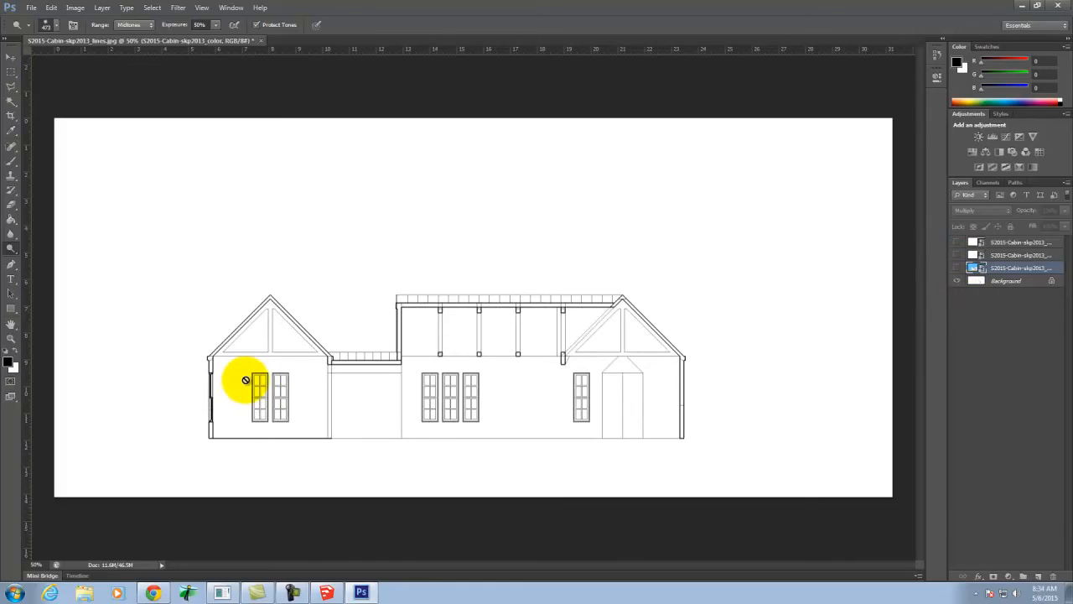
key("ctrl+equal")
key("ctrl+equal")
key("ctrl+equal")
key("space")
left_click_drag(225, 381, 343, 194)
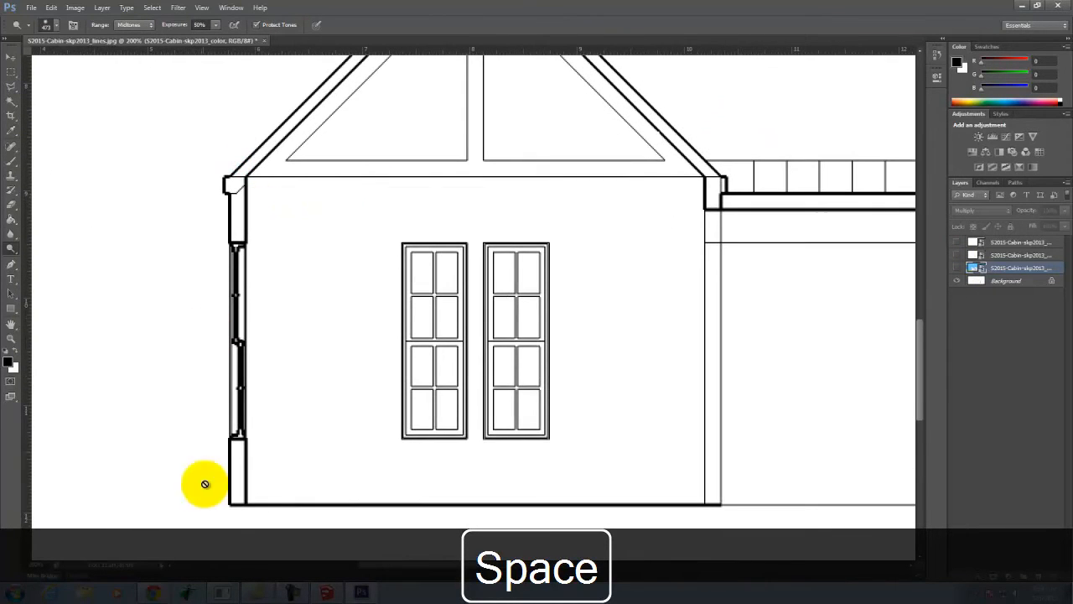
left_click(12, 102)
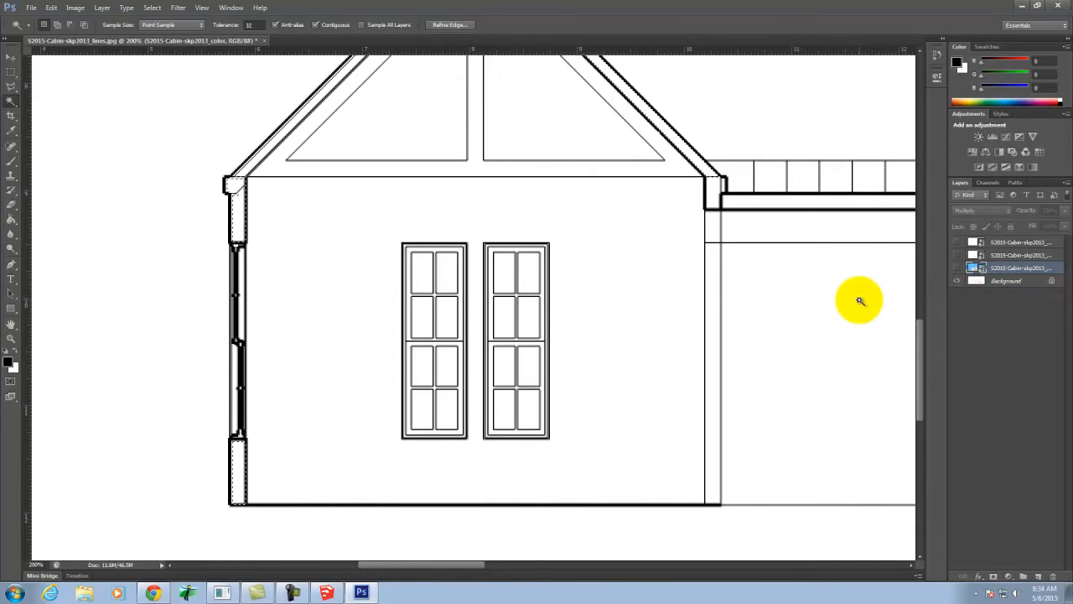
Step: Convert the locked Background with the line drawing into a regular layer named Layer 0 for painting with the Brush
left_click(10, 163)
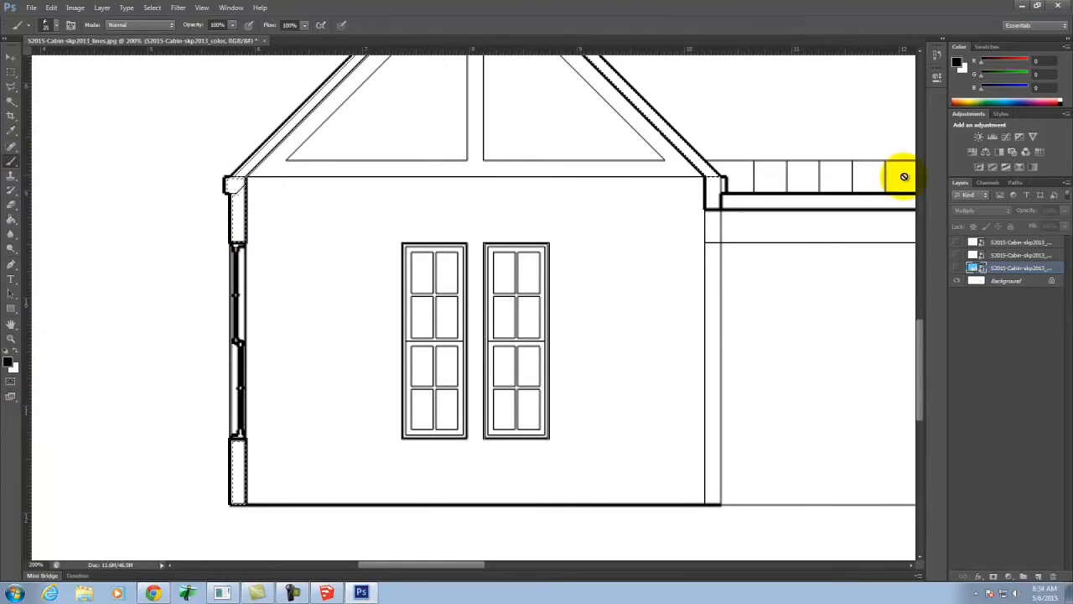
left_click(1027, 281)
right_click(1030, 284)
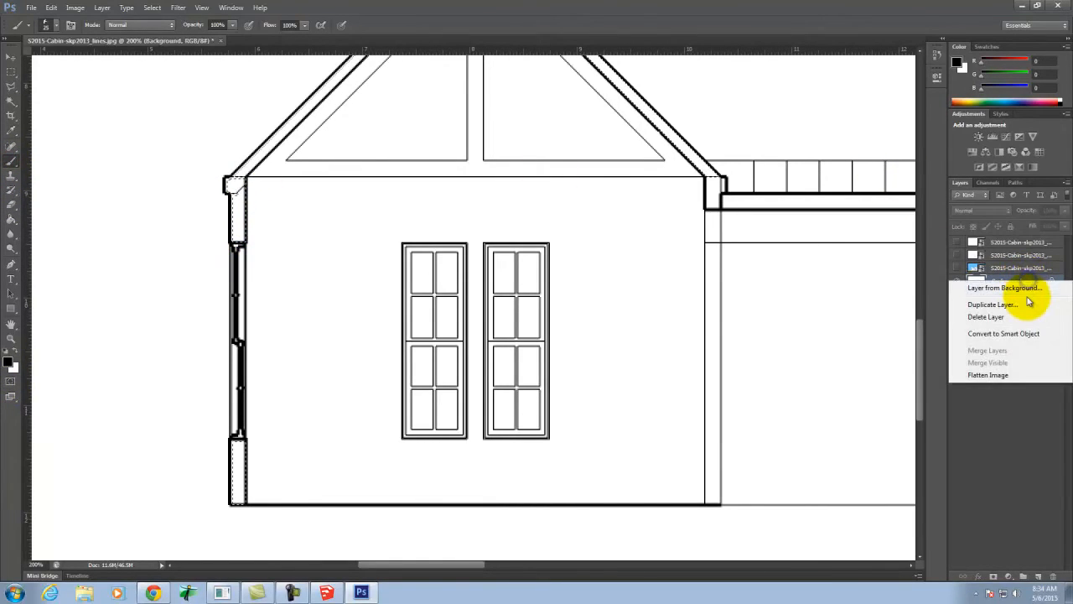
left_click(1029, 290)
left_click(629, 186)
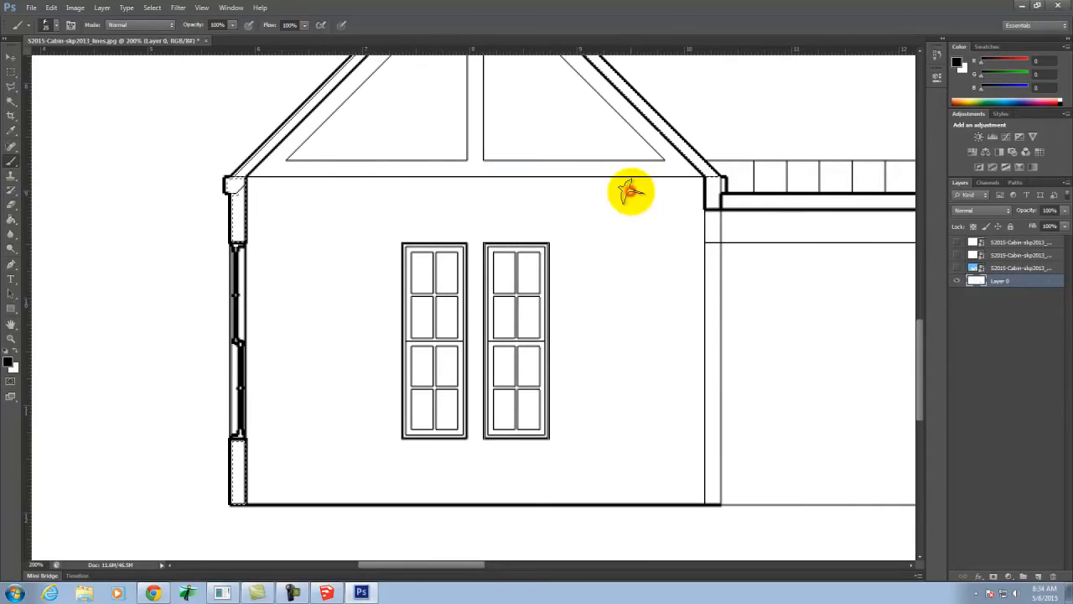
Step: Paint the upper part of the selected left wall black with a hard round 25 px brush and clear the selection
left_click(50, 25)
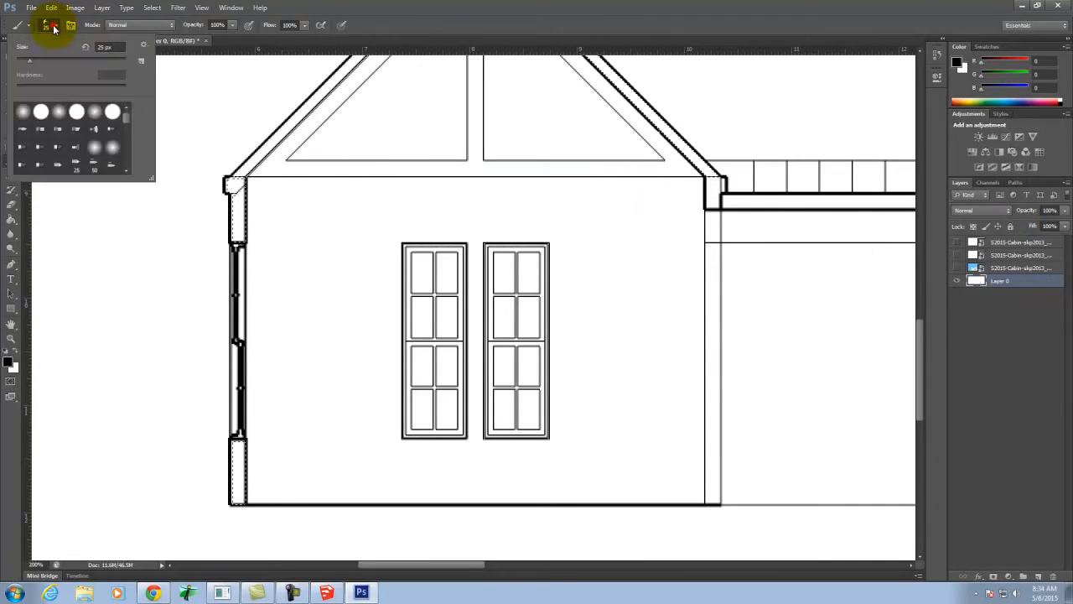
left_click(39, 109)
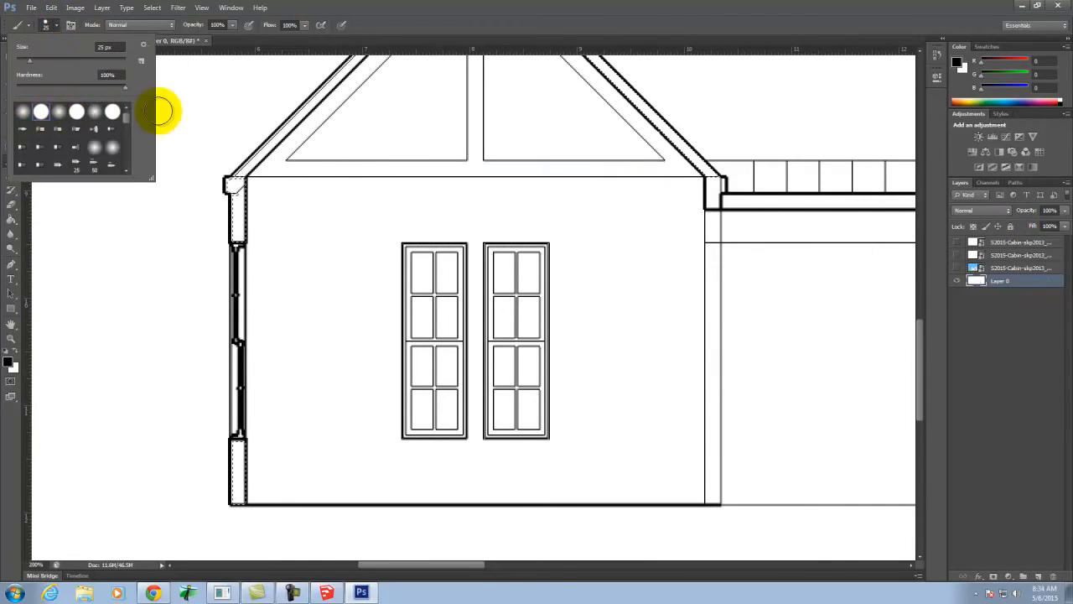
left_click_drag(236, 210, 237, 225)
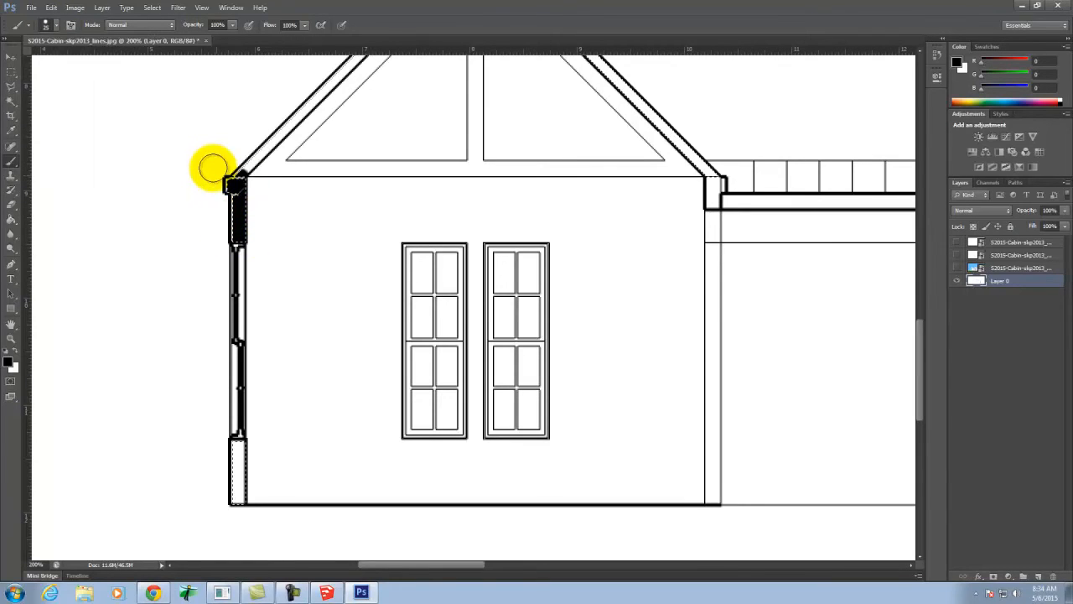
left_click(11, 71)
left_click(137, 121)
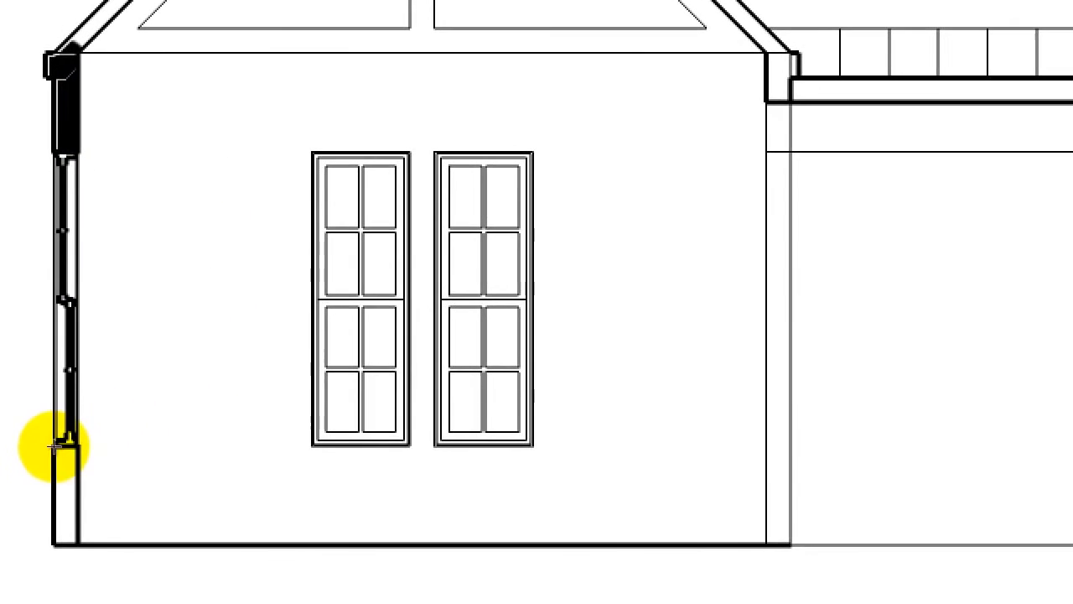
Step: Select the left wall's cut section below the window and the section above it with the Rectangular Marquee
left_click_drag(231, 437, 253, 498)
left_click_drag(90, 537, 79, 545)
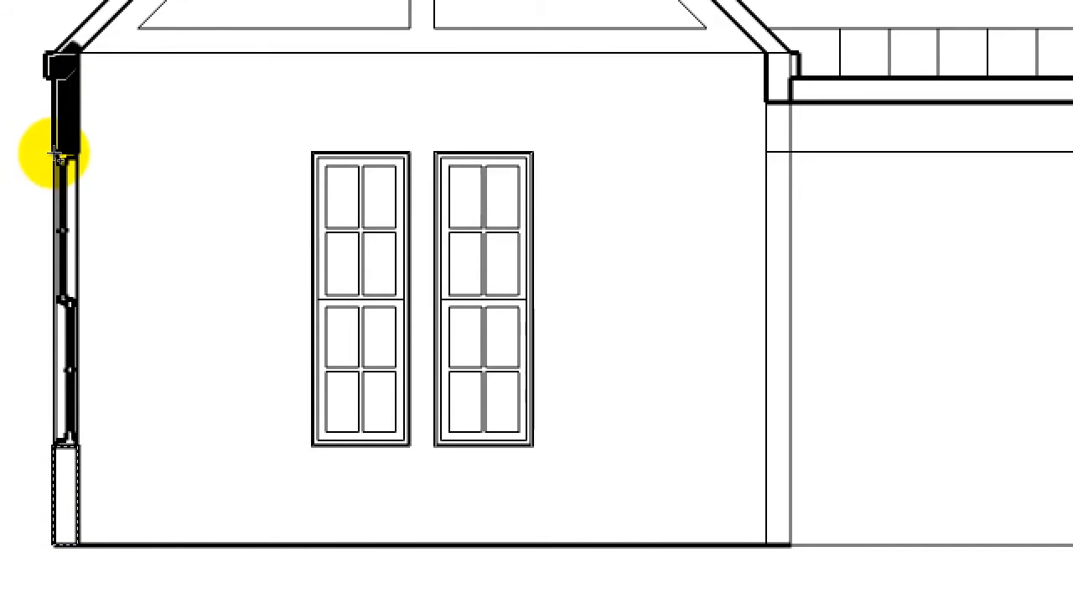
left_click_drag(55, 154, 83, 79)
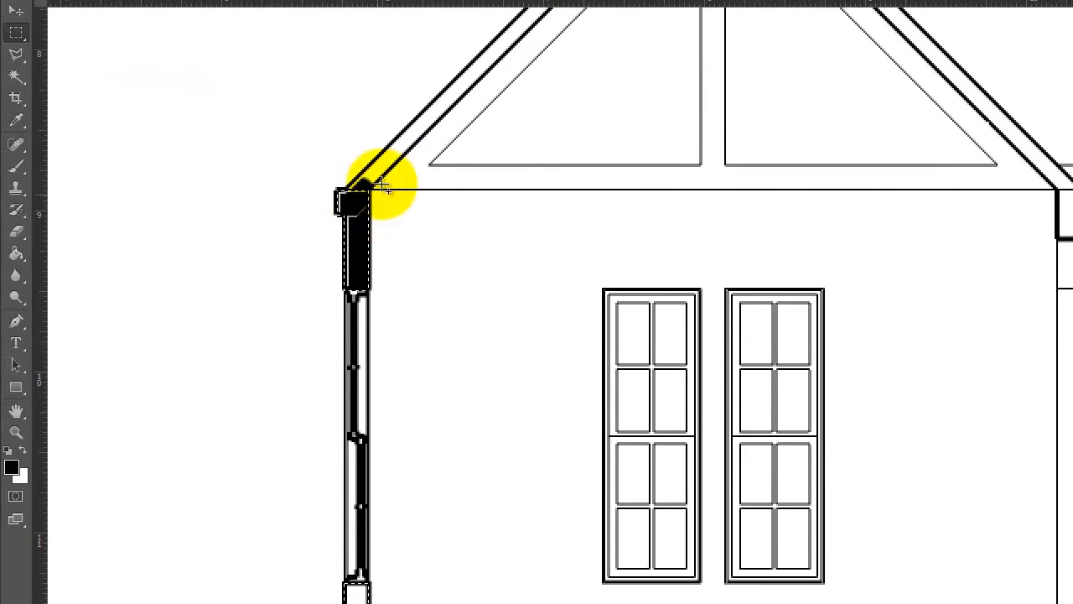
Step: Add the left gable's cut roof, from the left eave over the ridge to the right eave, to the selection with the Polygonal Lasso
left_click(17, 55)
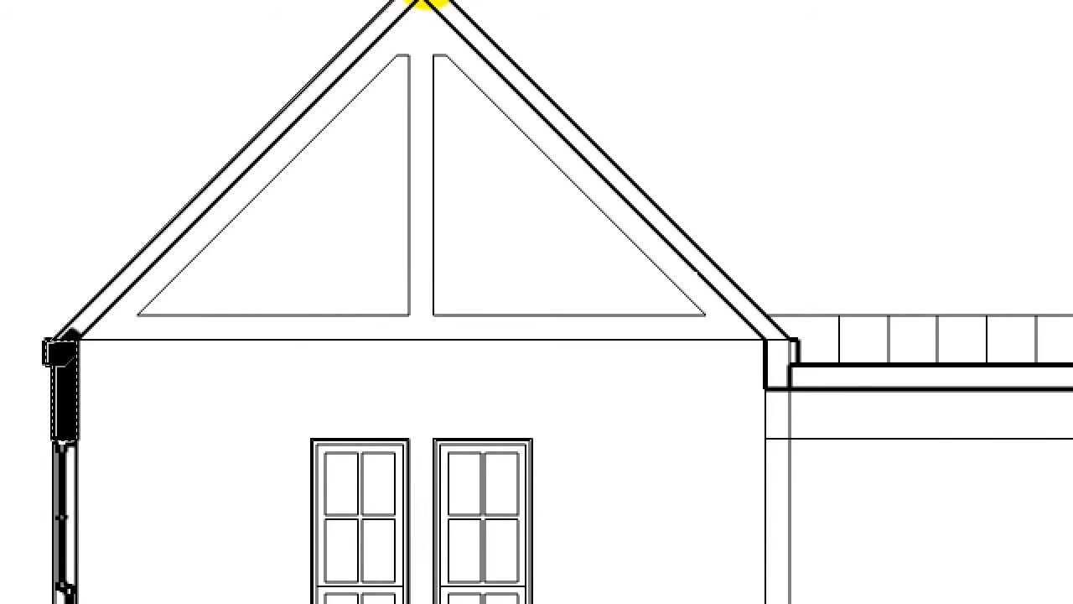
left_click(425, 0)
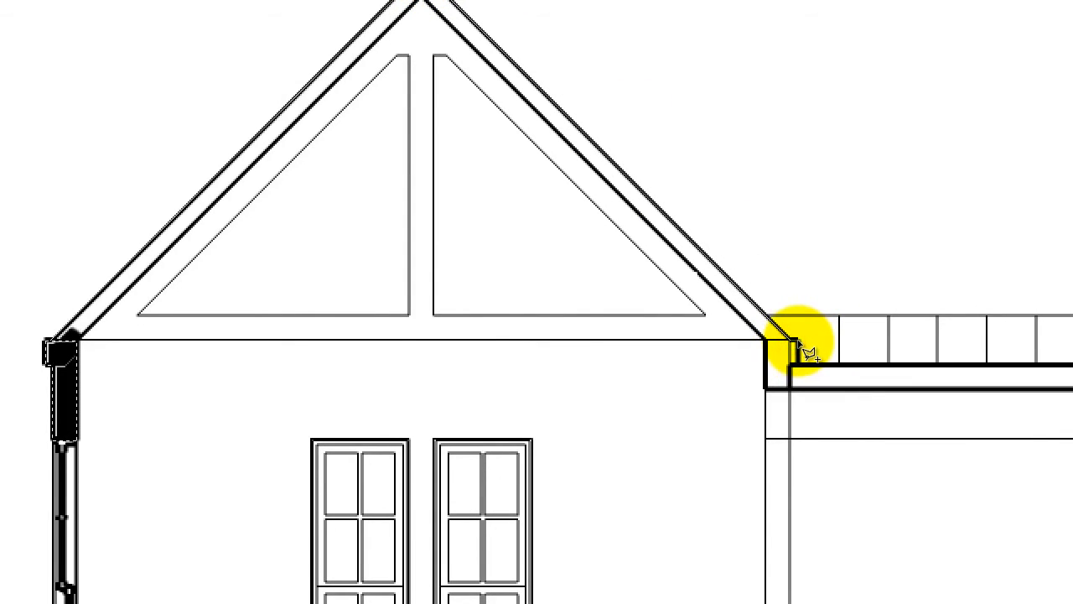
left_click(797, 344)
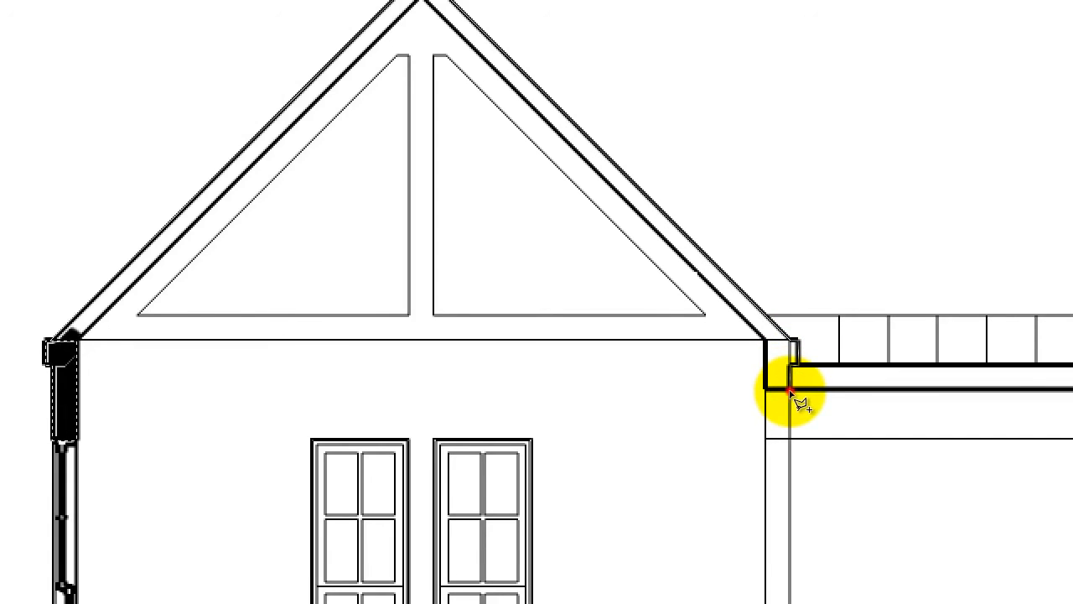
left_click(766, 390)
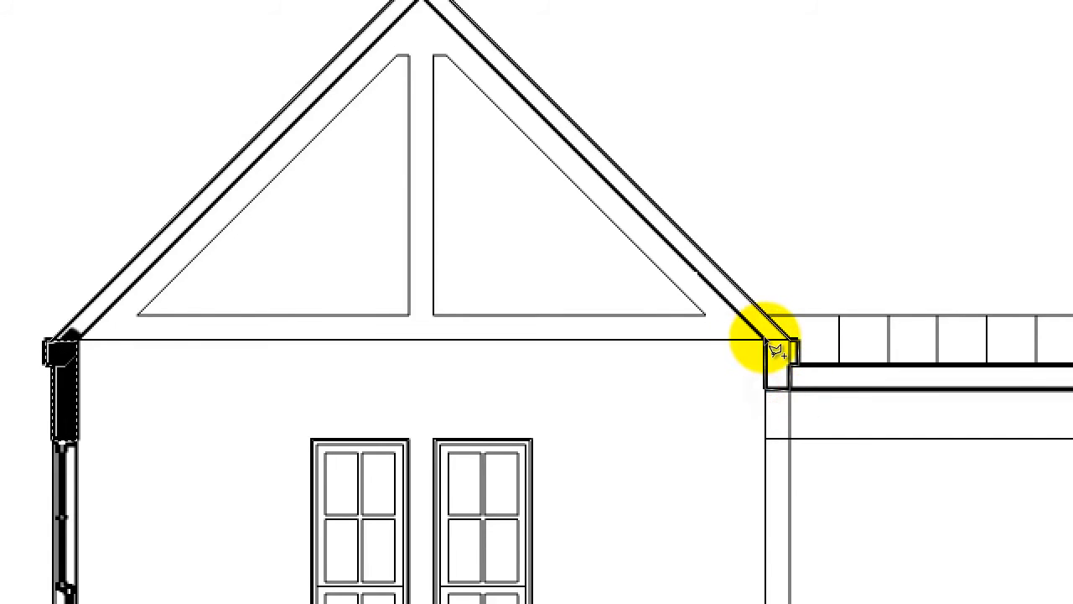
left_click(766, 342)
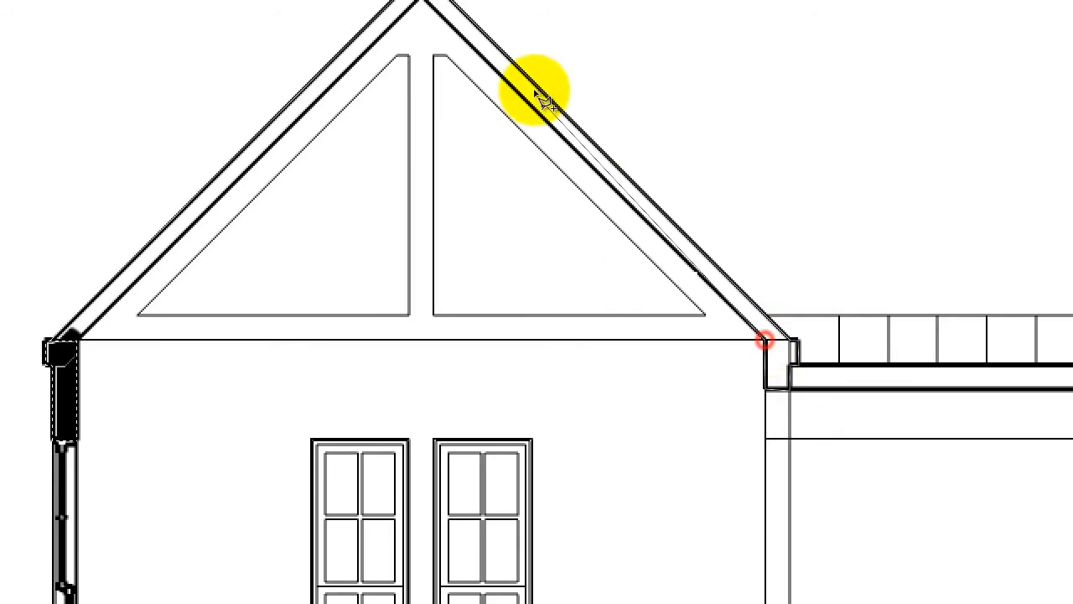
left_click(421, 5)
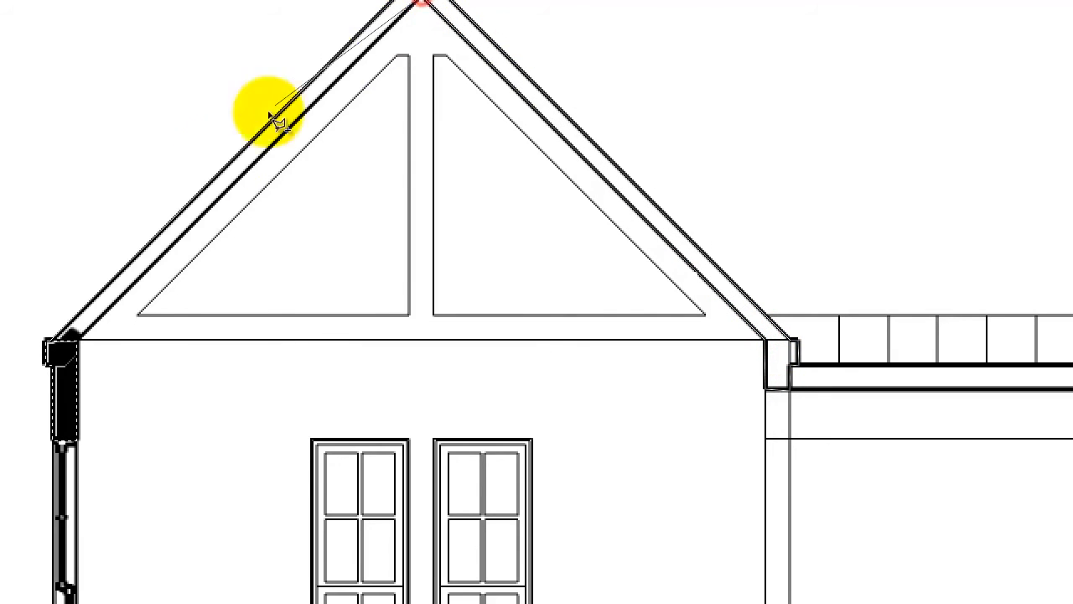
left_click(74, 342)
left_click(54, 340)
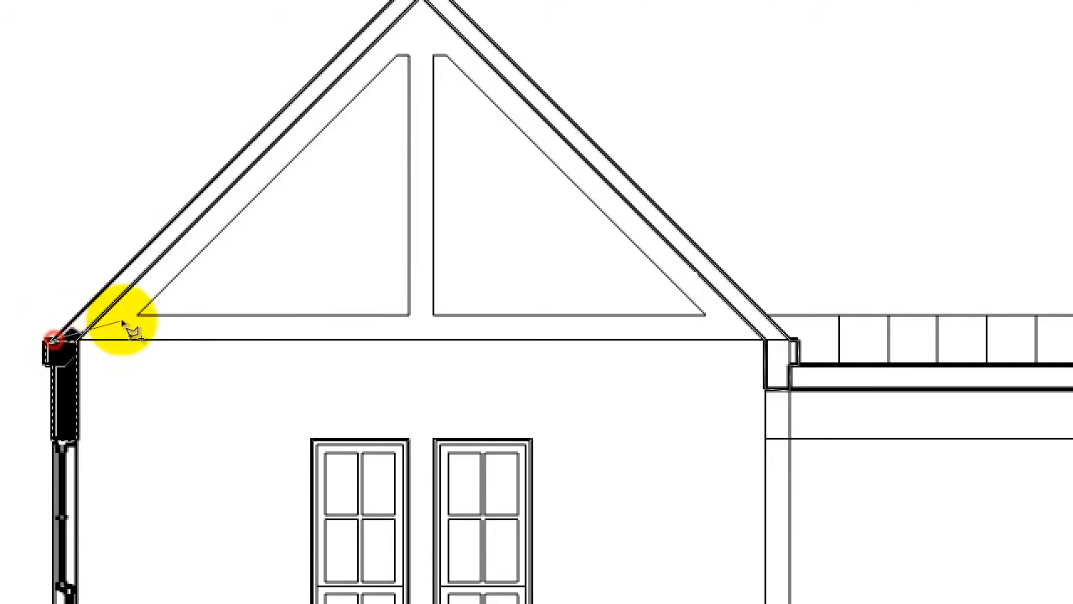
double_click(57, 340)
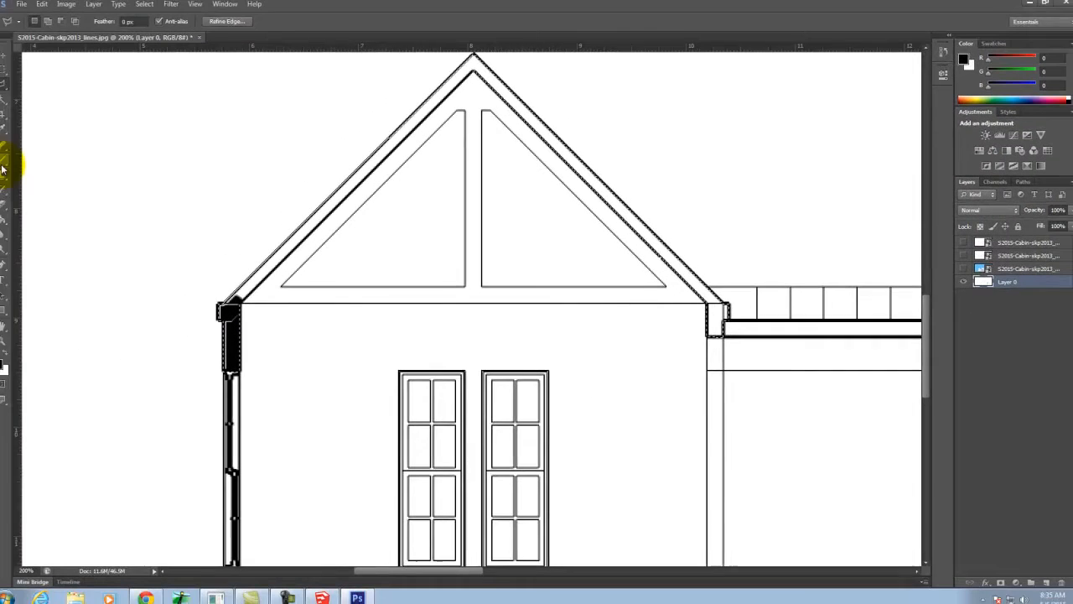
Step: Paint the selected roof and left wall sections of the left gable black with the Brush and clear the selection
left_click(11, 160)
mouse_move(238, 356)
left_mouse_down()
mouse_move(232, 282)
mouse_move(423, 101)
mouse_move(311, 227)
mouse_move(443, 96)
mouse_move(403, 156)
left_mouse_up()
mouse_move(503, 60)
left_mouse_down()
mouse_move(541, 126)
mouse_move(732, 296)
mouse_move(649, 228)
mouse_move(717, 315)
left_mouse_up()
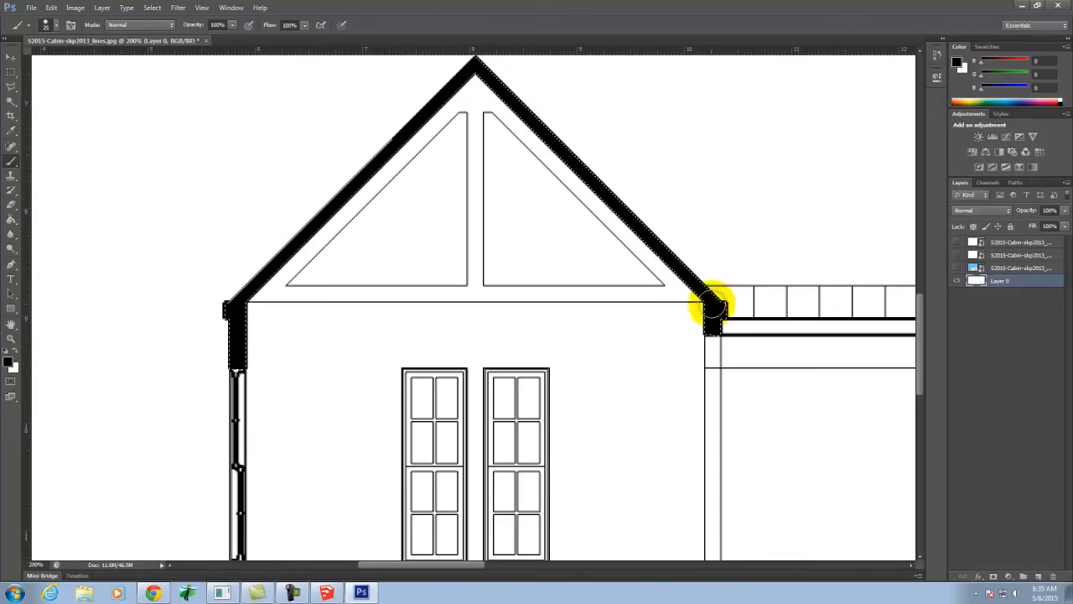
scroll(643, 246, "down", 4)
left_click_drag(234, 407, 243, 449)
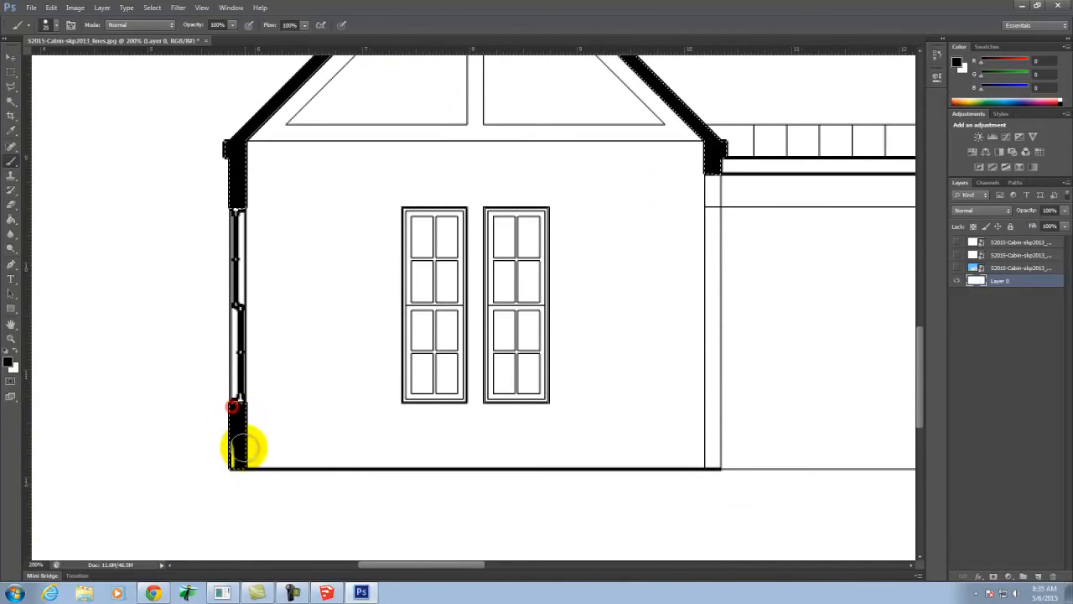
left_click(14, 72)
left_click(148, 115)
Step: Select the low flat roof beside the left gable and the cut wall rising from its far end with the Rectangular Marquee
scroll(252, 243, "up", 3)
scroll(248, 262, "up", 2)
key("space")
left_click_drag(814, 202, 394, 171)
key("space")
left_click_drag(671, 232, 500, 249)
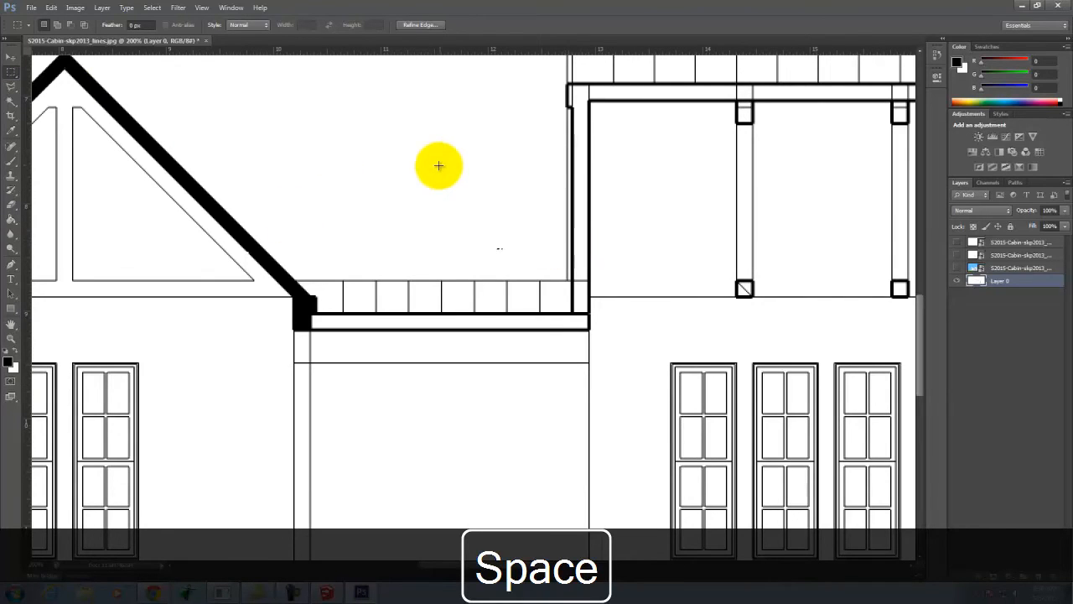
key("ctrl+z")
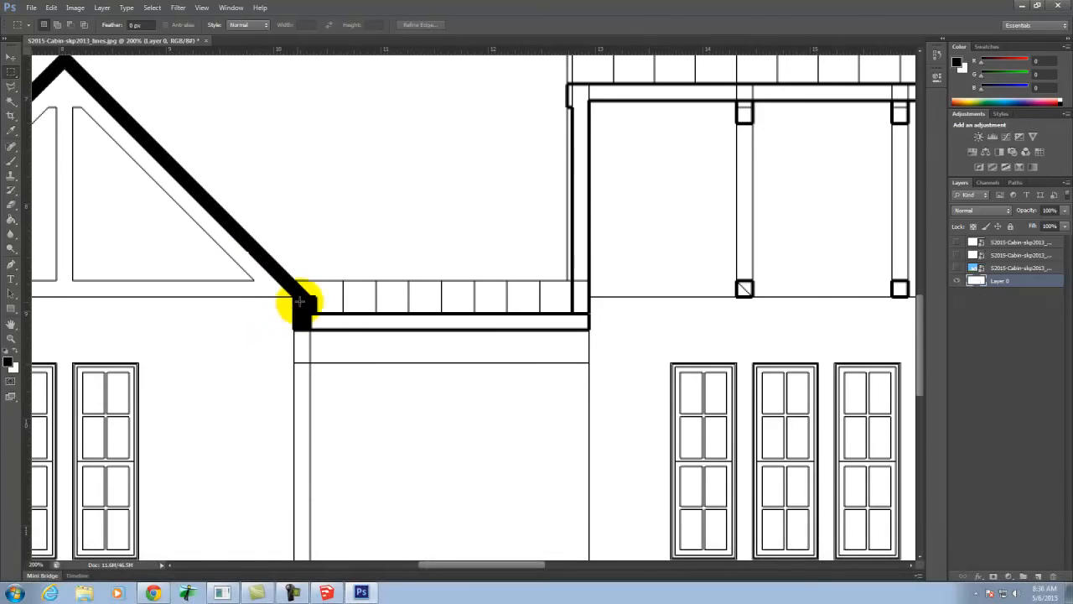
left_click_drag(308, 313, 589, 335)
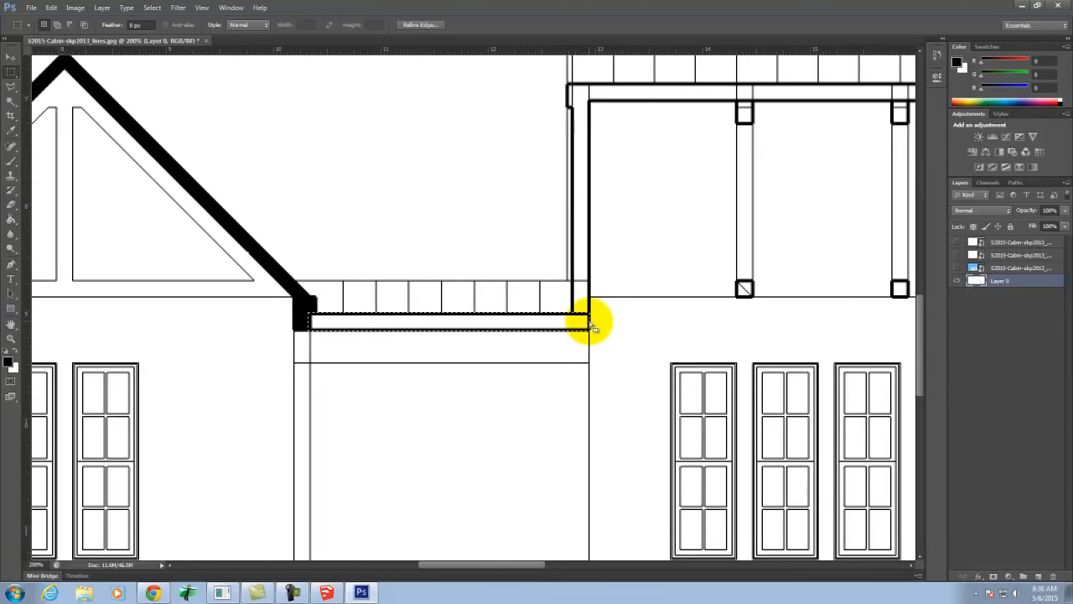
scroll(580, 276, "up", 2)
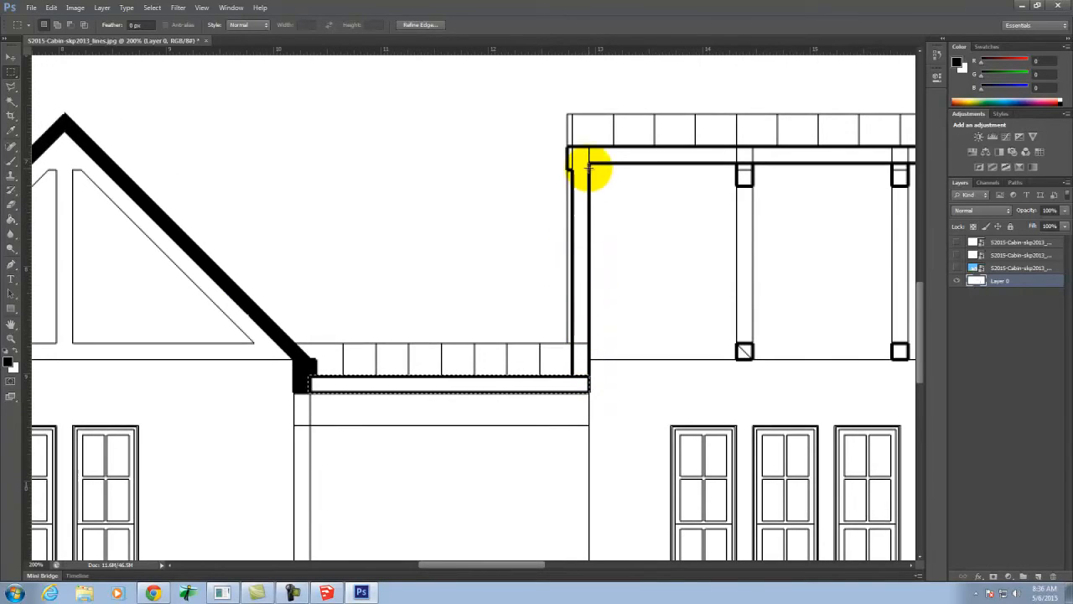
left_click_drag(570, 149, 589, 383)
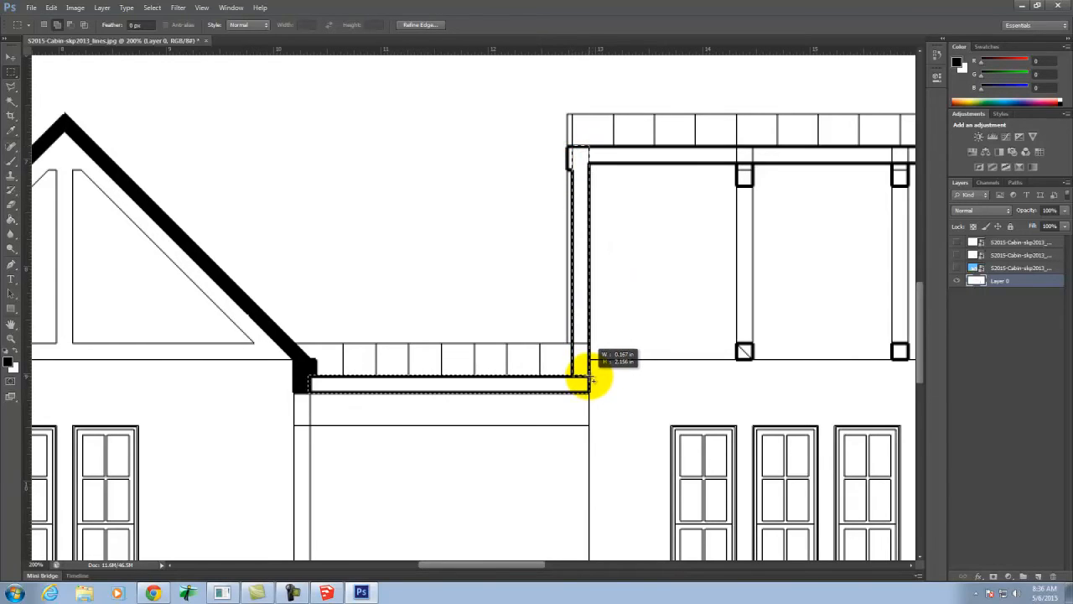
Step: Add the long upper roof slab up to the right gable and its small projecting eave corner to the selection
left_click_drag(570, 148, 499, 163)
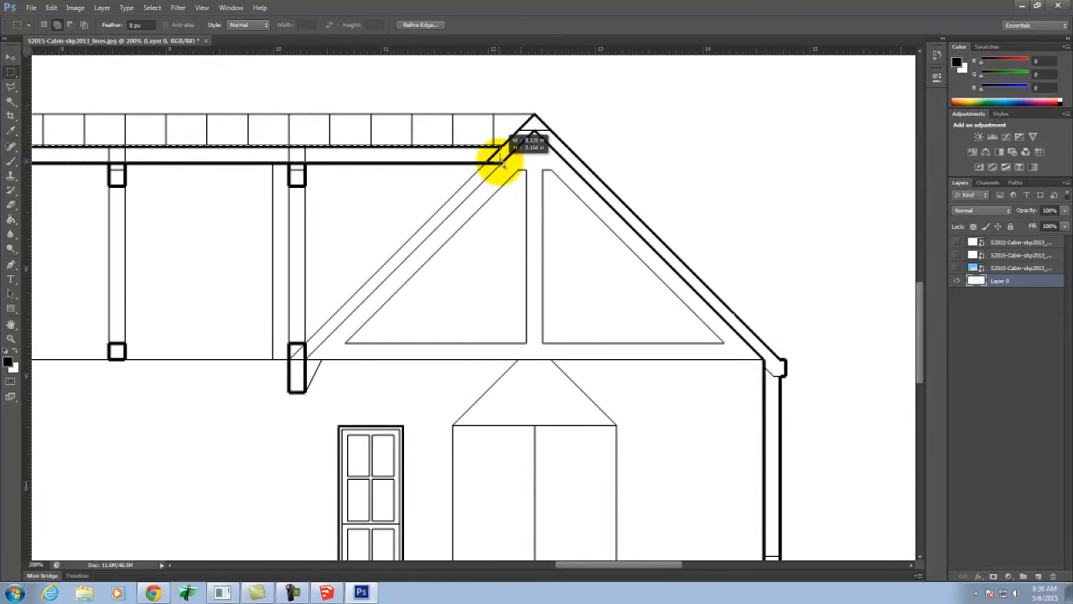
key("space")
left_click_drag(256, 163, 726, 187)
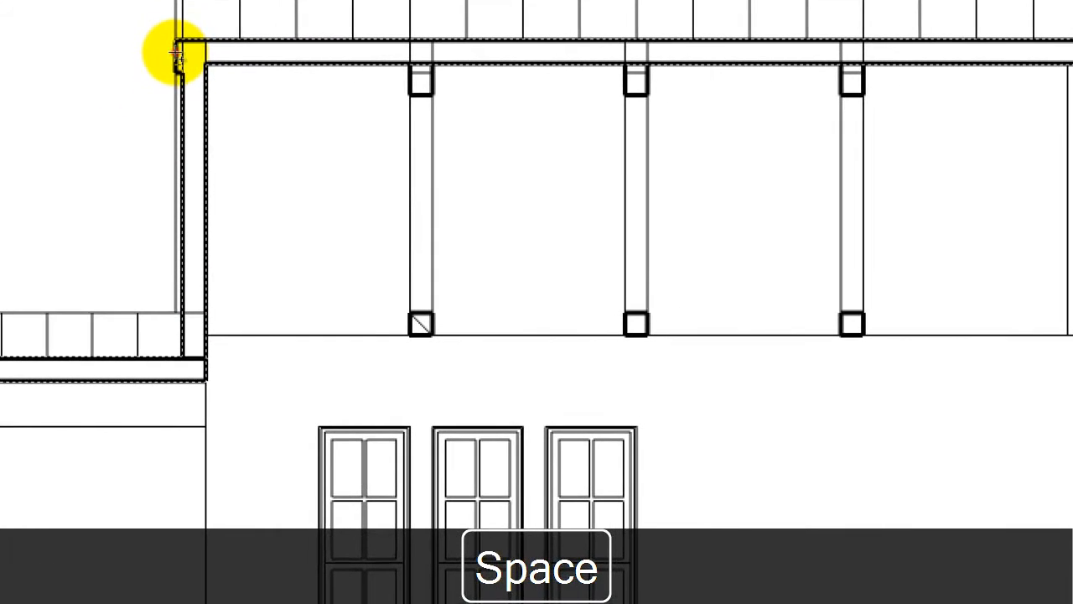
left_click_drag(176, 52, 188, 74)
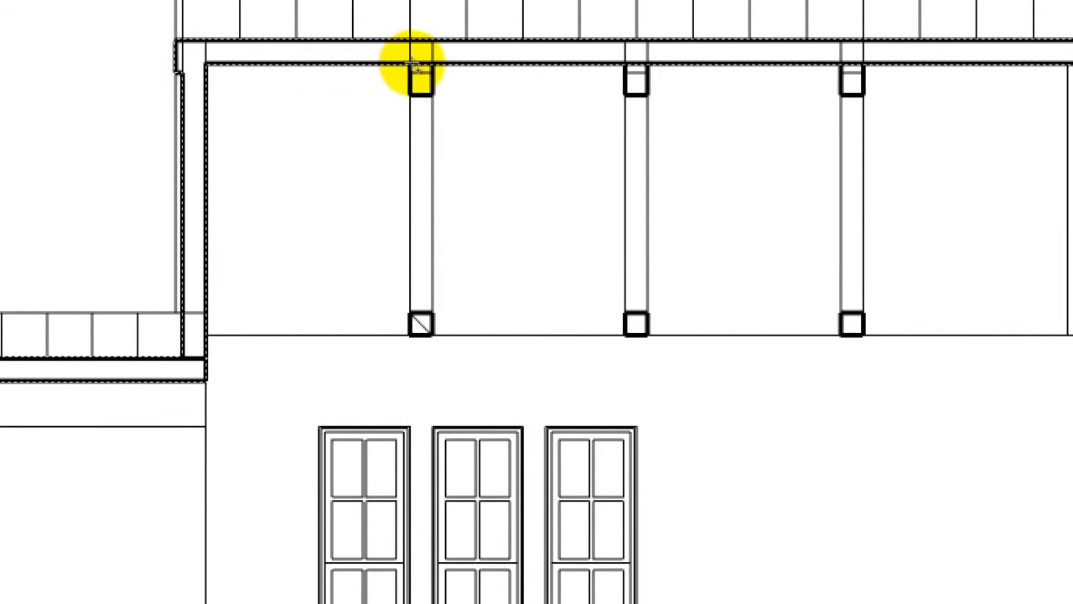
Step: Add the four cut beam ends directly beneath the upper roof slab to the rectangular selection
left_click_drag(410, 63, 436, 97)
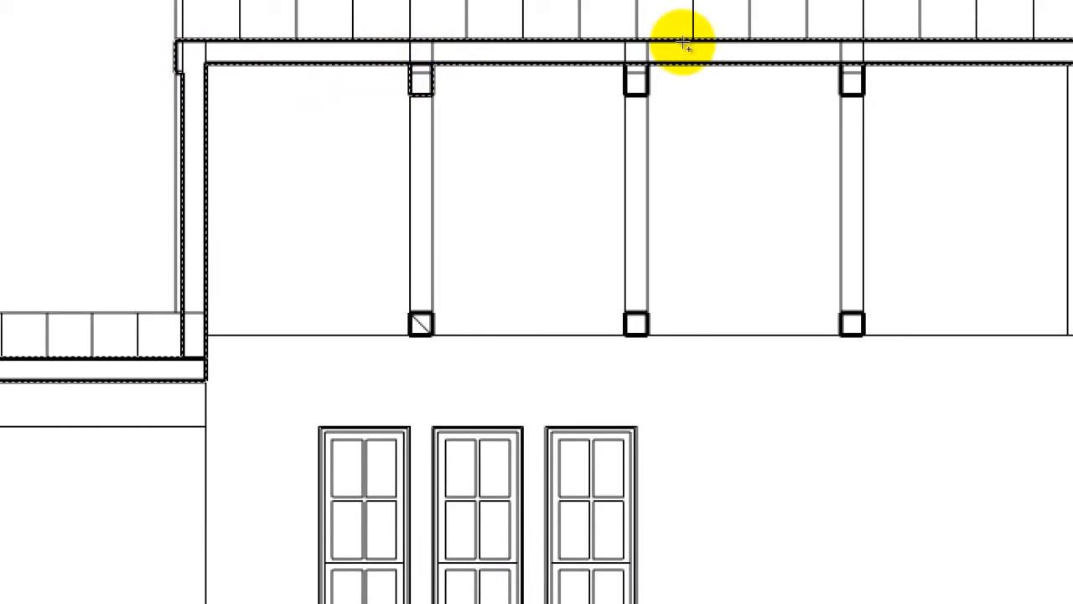
left_click_drag(625, 60, 660, 98)
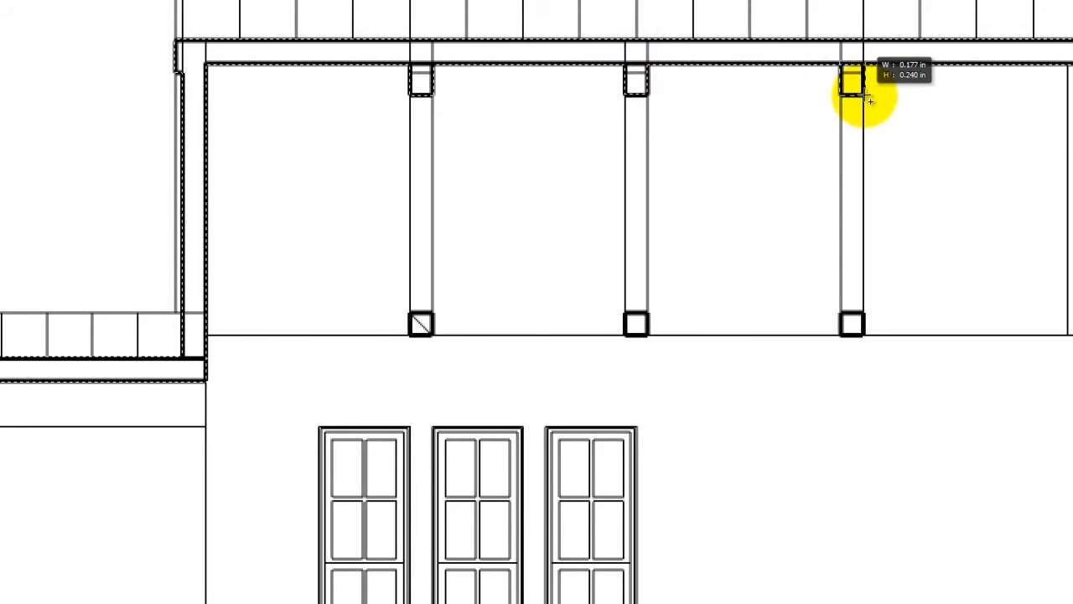
key("space")
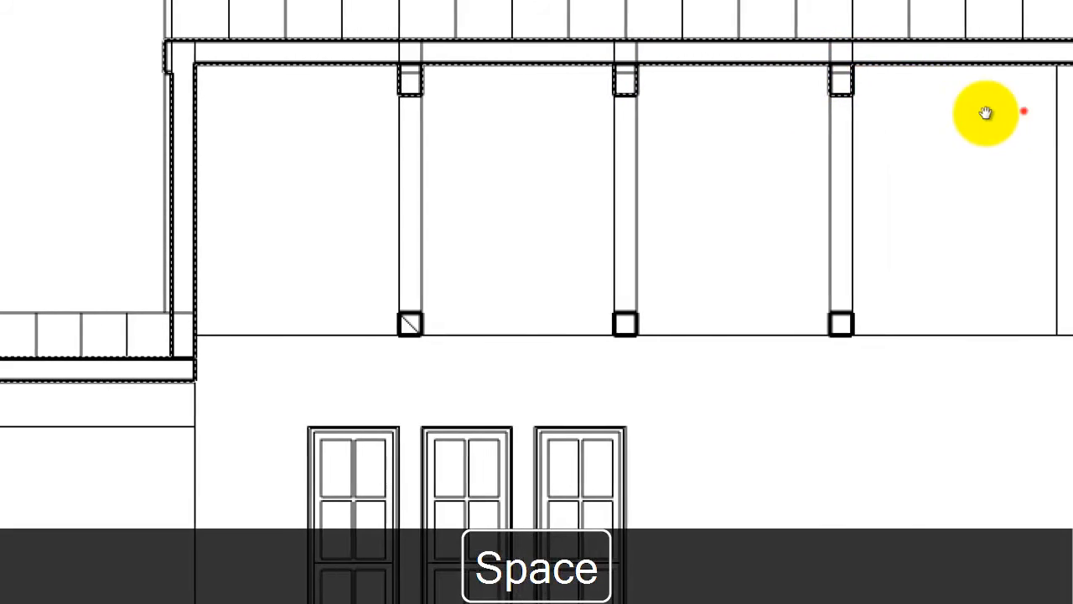
left_click_drag(984, 112, 629, 142)
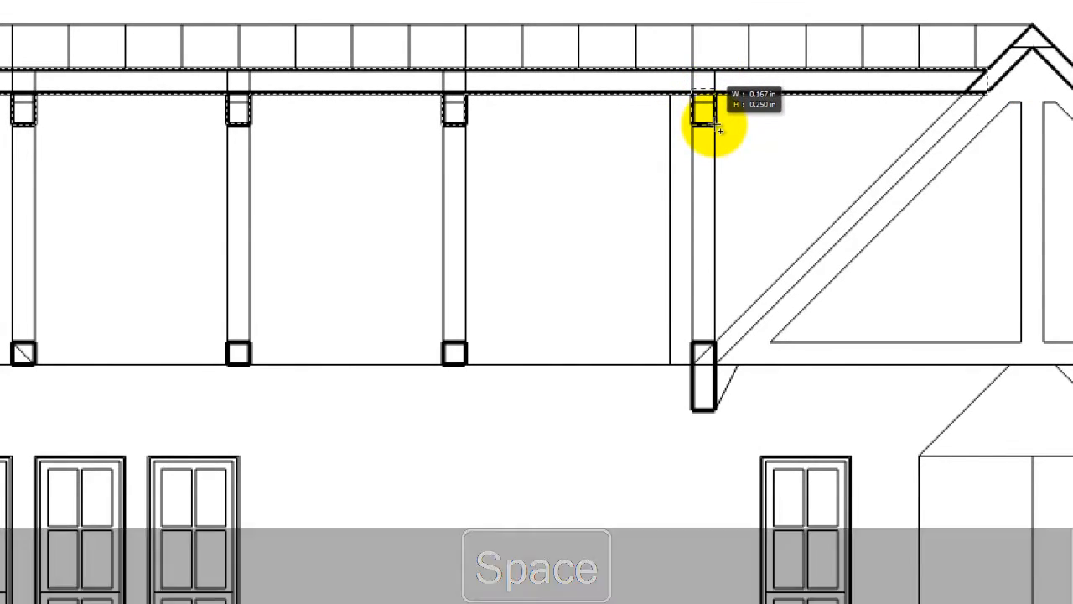
left_click(714, 126)
Step: Add the four lower cut beams at ceiling level, including the taller one near the right gable, to the selection
left_click_drag(692, 342, 717, 412)
left_click_drag(444, 344, 470, 367)
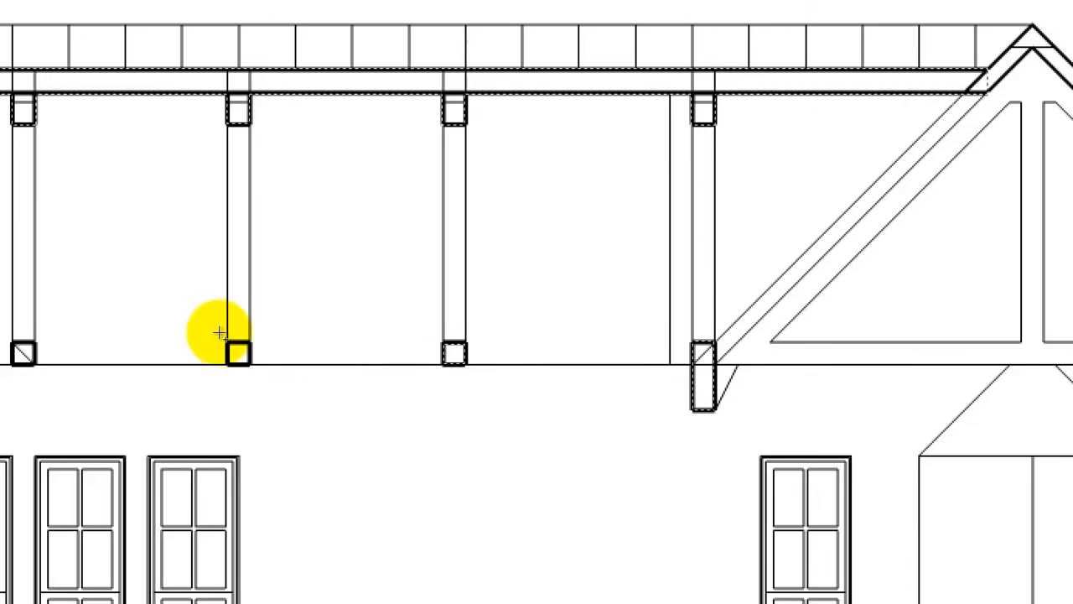
left_click_drag(229, 343, 254, 370)
key("space")
left_click_drag(182, 302, 661, 278)
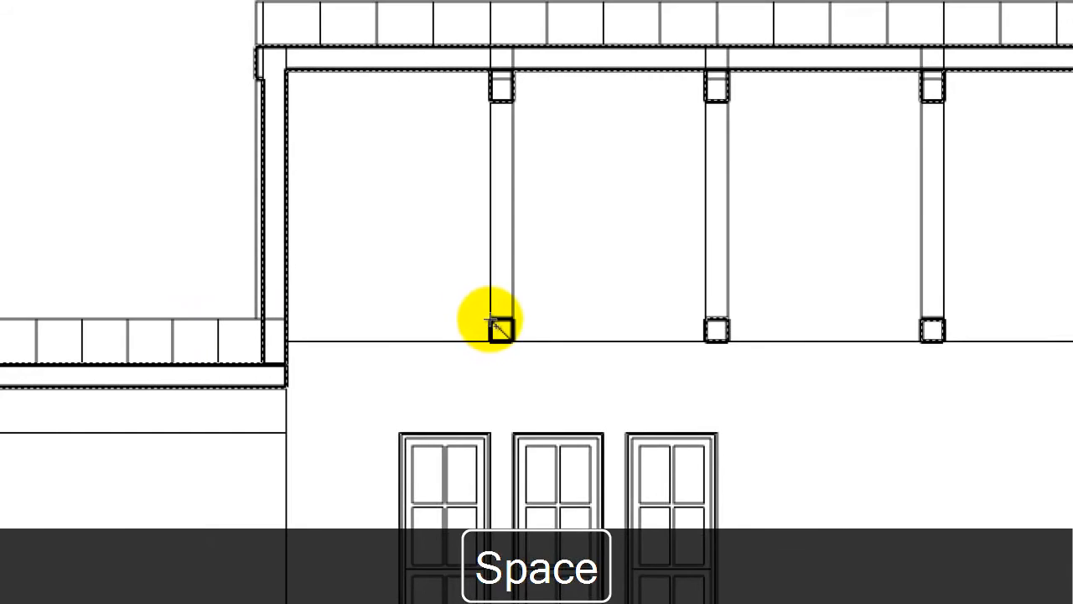
left_click_drag(489, 322, 518, 344)
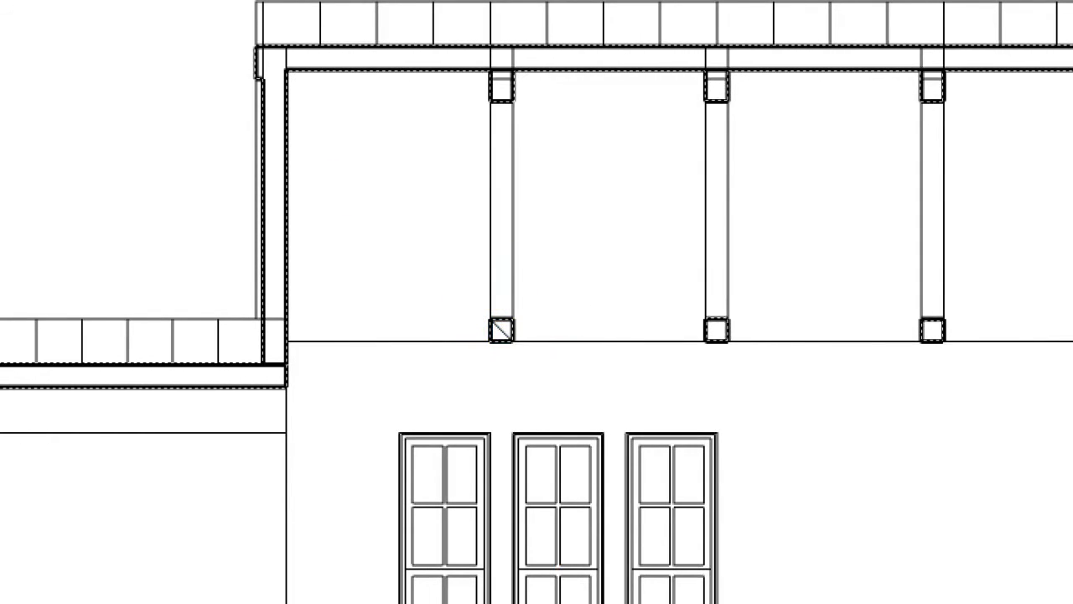
Step: Paint the selected connecting wall and the low flat roof black with the Brush
mouse_move(288, 85)
left_mouse_down()
mouse_move(271, 148)
mouse_move(275, 392)
mouse_move(194, 375)
mouse_move(284, 376)
left_mouse_up()
key("space")
left_click_drag(146, 309, 602, 310)
left_click_drag(660, 374, 333, 380)
Step: Paint the selected upper roof slab and the four beam ends beneath it black
key("space")
left_click_drag(826, 261, 239, 308)
mouse_move(186, 107)
left_mouse_down()
mouse_move(880, 92)
mouse_move(432, 106)
mouse_move(381, 116)
mouse_move(373, 165)
mouse_move(511, 81)
mouse_move(564, 110)
mouse_move(584, 152)
mouse_move(615, 101)
left_mouse_up()
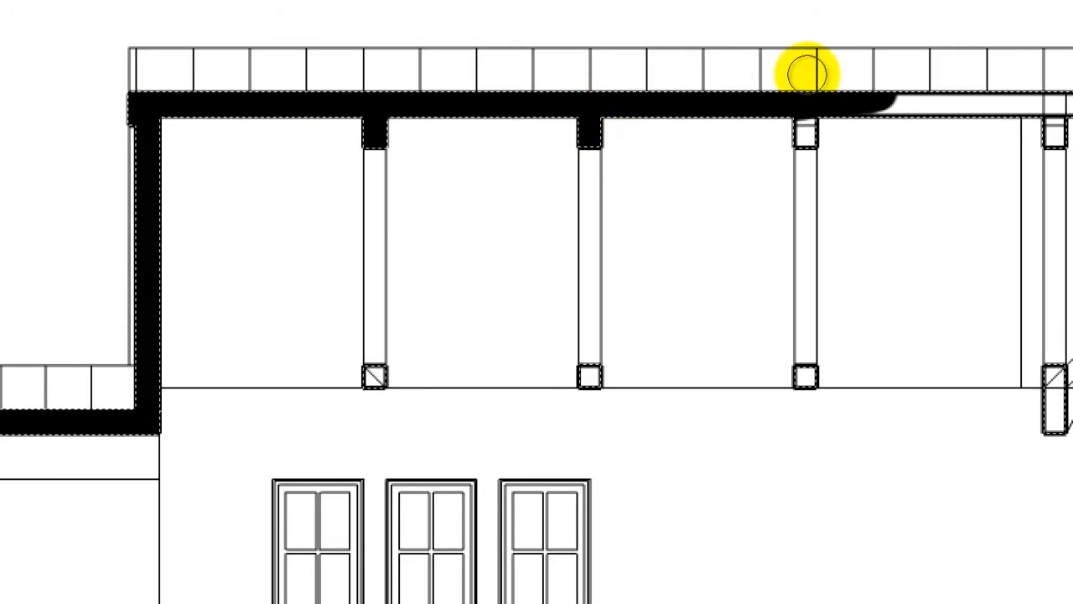
left_click_drag(810, 95, 803, 142)
key("space")
left_click_drag(969, 139, 557, 170)
mouse_move(460, 125)
left_mouse_down()
mouse_move(520, 145)
mouse_move(859, 135)
left_mouse_up()
left_click_drag(637, 149, 644, 201)
Step: Paint the four selected lower beams at ceiling level black
left_click_drag(644, 381, 641, 449)
left_click_drag(397, 383, 394, 453)
left_click_drag(172, 366, 192, 453)
key("space")
left_click_drag(286, 296, 632, 287)
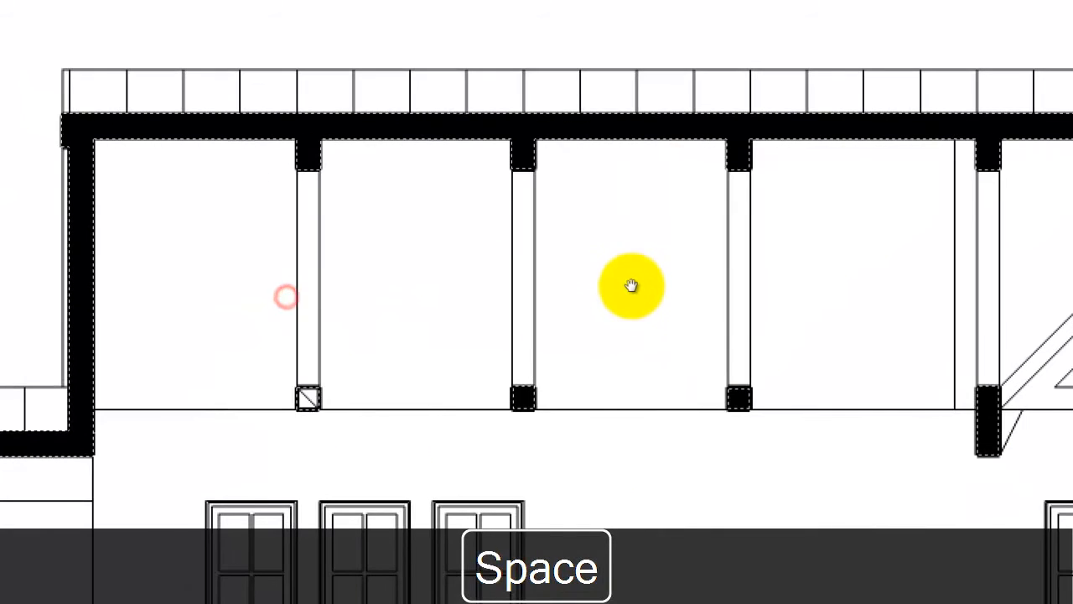
left_click_drag(311, 391, 293, 401)
Step: Trace the outer edge of the right gable's cut roof and wall with the Polygonal Lasso, from the ridge around the eave to the wall's foot
key("space")
left_click_drag(804, 296, 48, 288)
left_click_drag(521, 249, 317, 190)
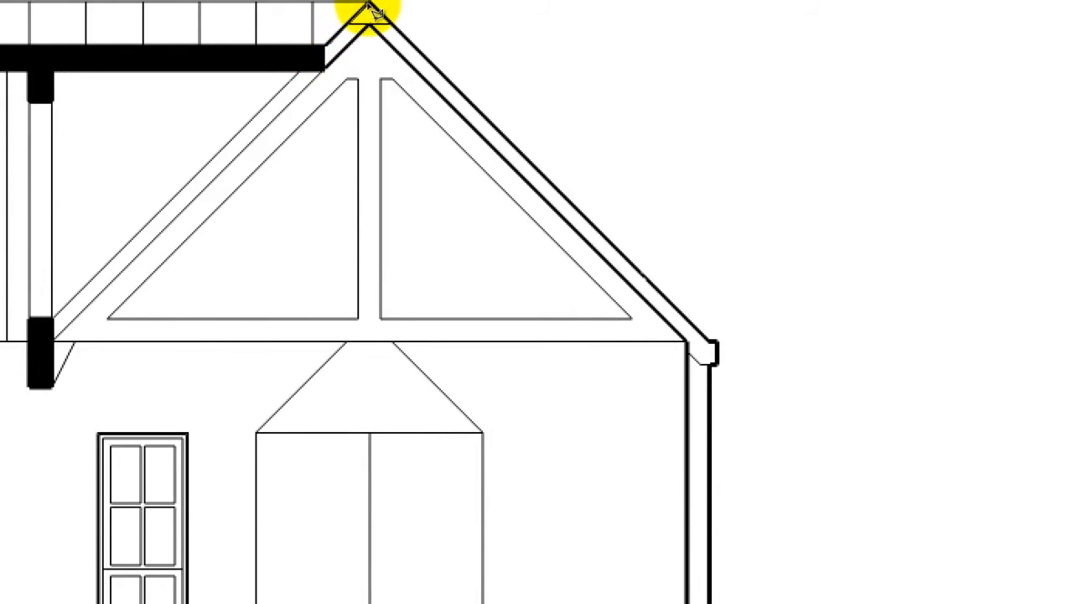
left_click_drag(372, 11, 711, 349)
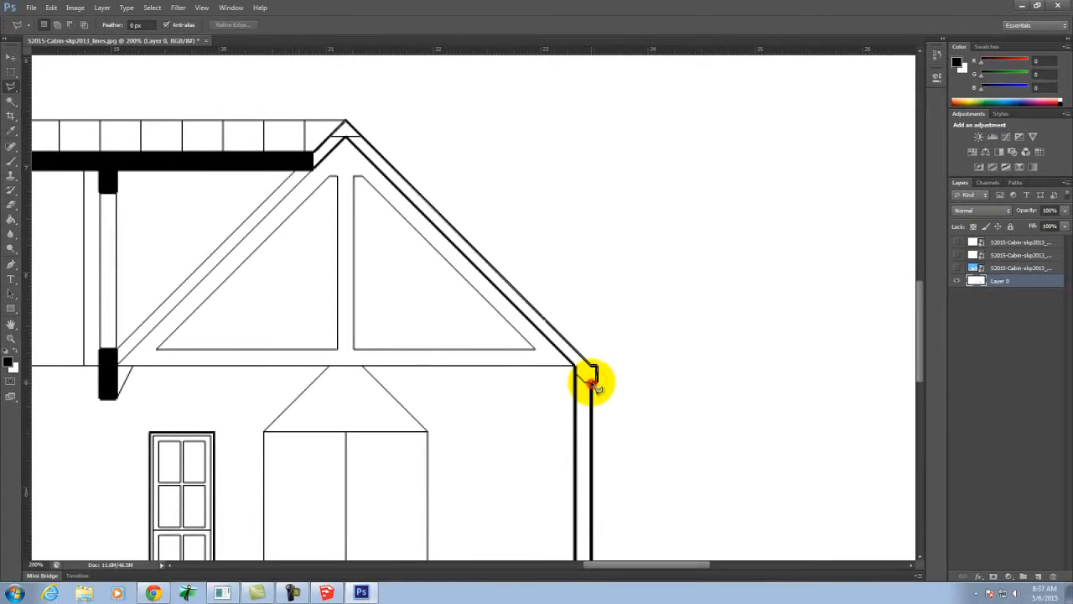
key("space")
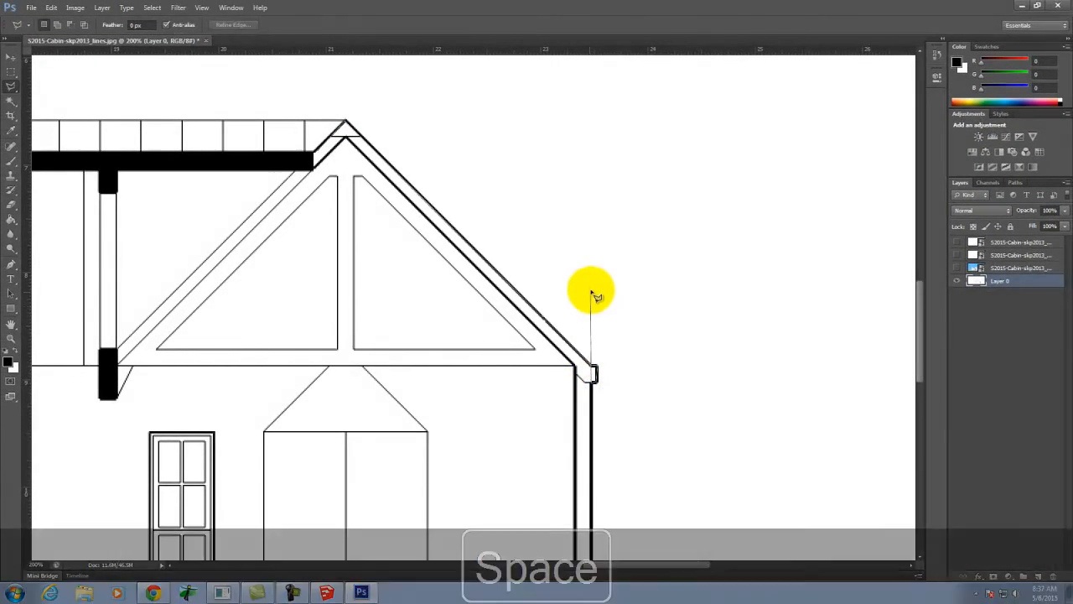
left_click_drag(640, 419, 585, 175)
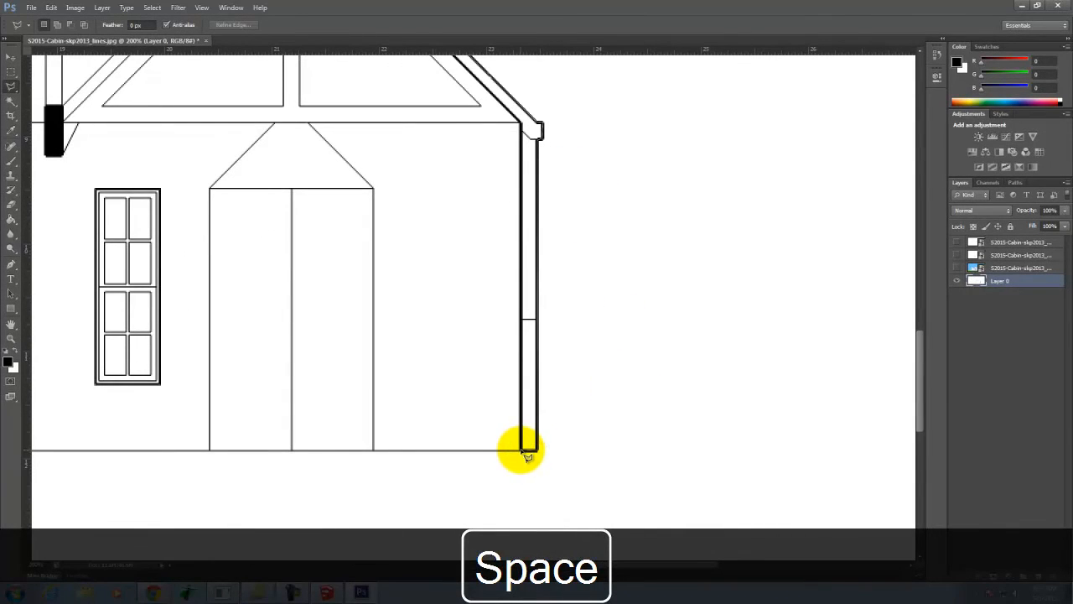
left_click(521, 450)
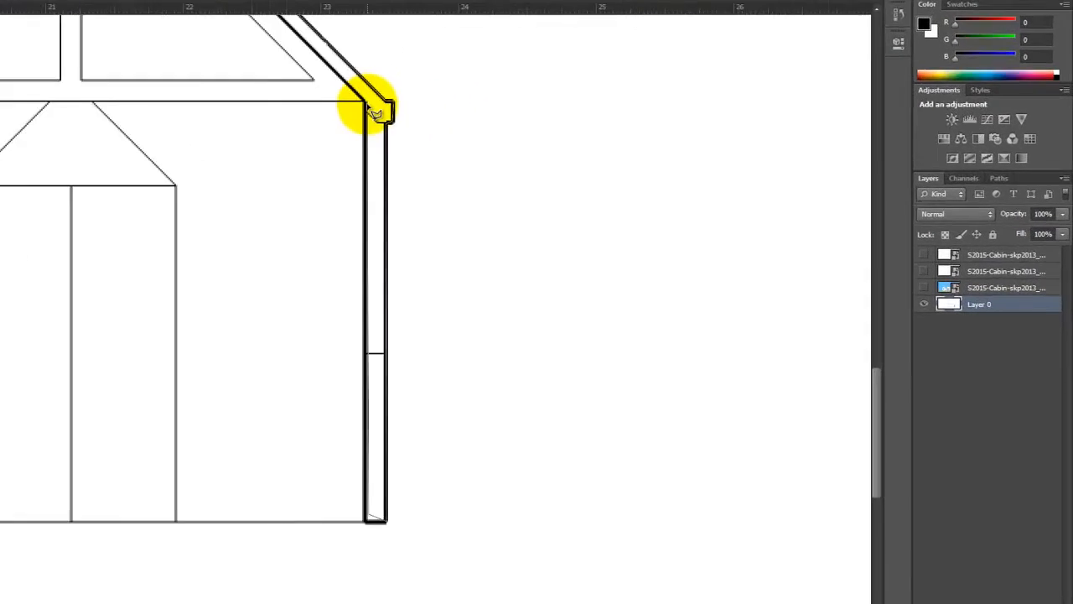
Step: Trace back up the inner edge of the right wall and roof, past the ridge to the upper roof slab, and close the selection
left_click(354, 105)
key("space")
mouse_move(354, 105)
left_mouse_down()
mouse_move(556, 289)
mouse_move(609, 422)
left_mouse_up()
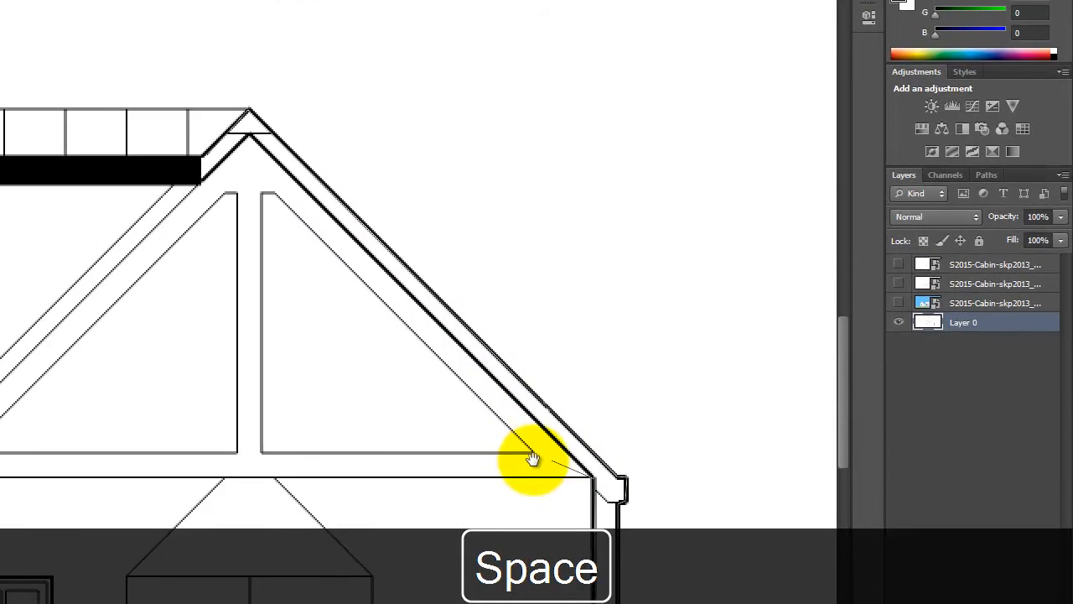
left_click_drag(534, 458, 539, 473)
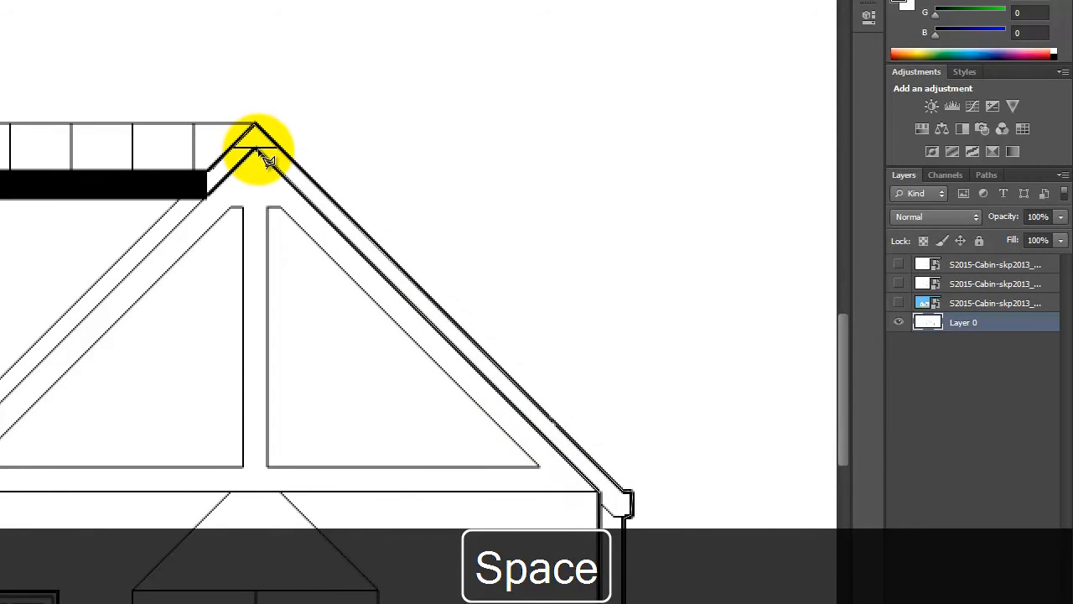
left_click(253, 149)
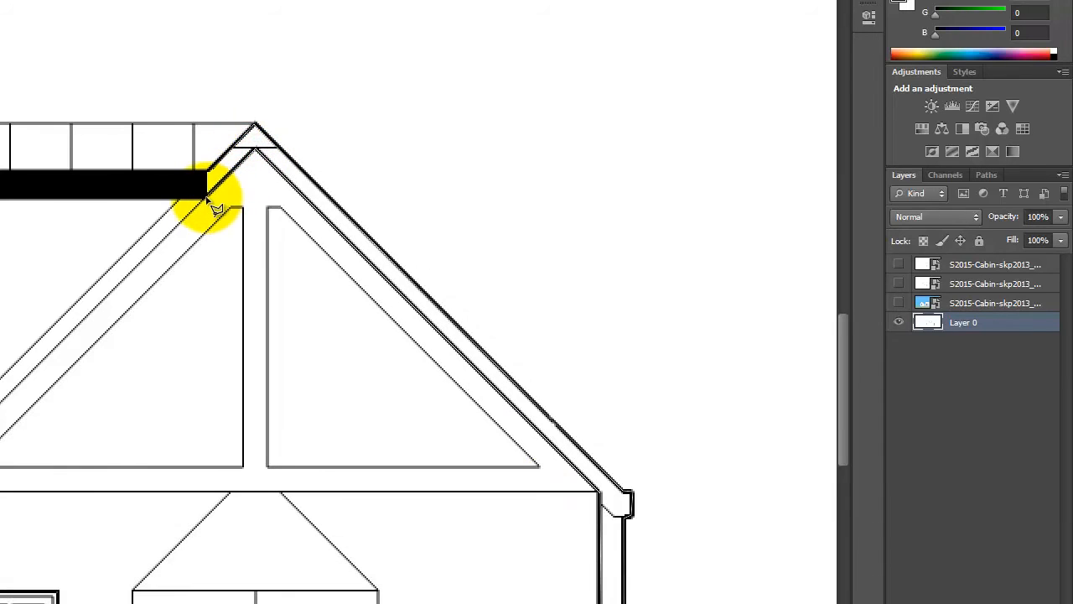
left_click(205, 195)
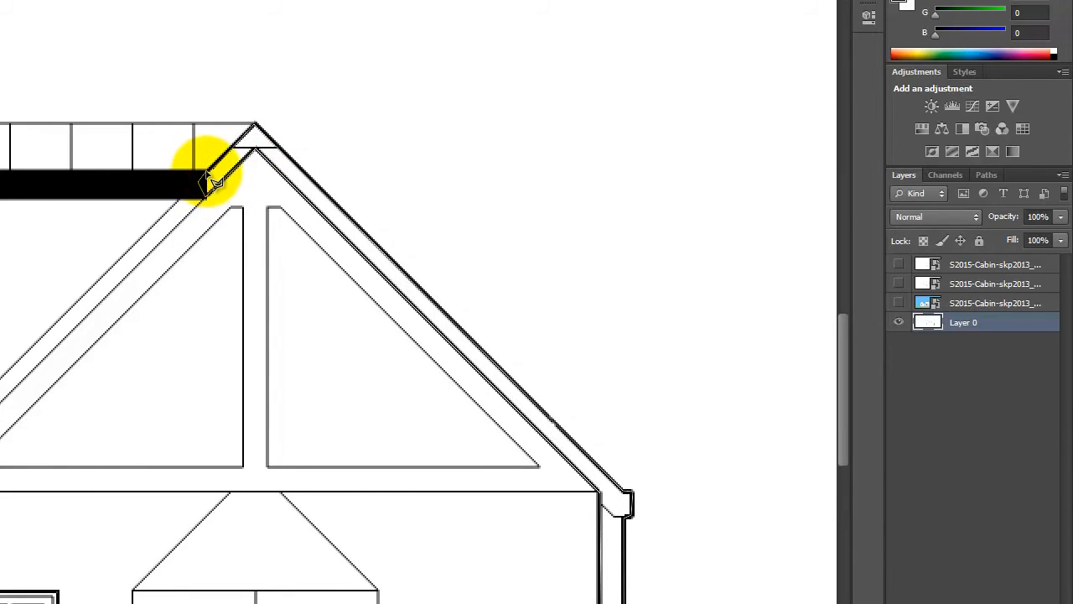
left_click(208, 176)
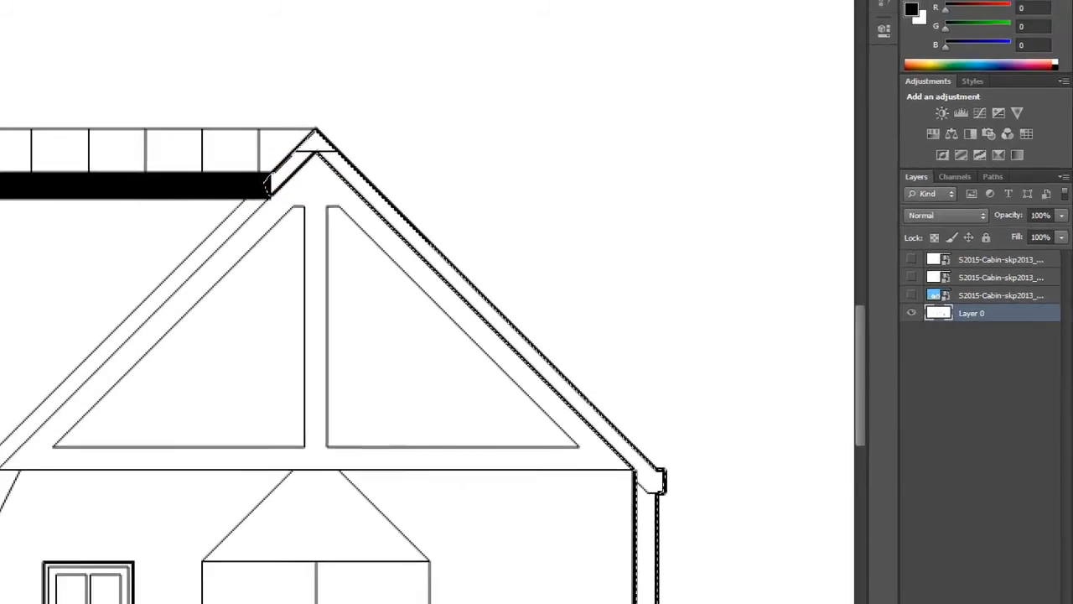
Step: Paint the selected right gable roof, its eave and the right outer wall black with the Brush
left_click(13, 157)
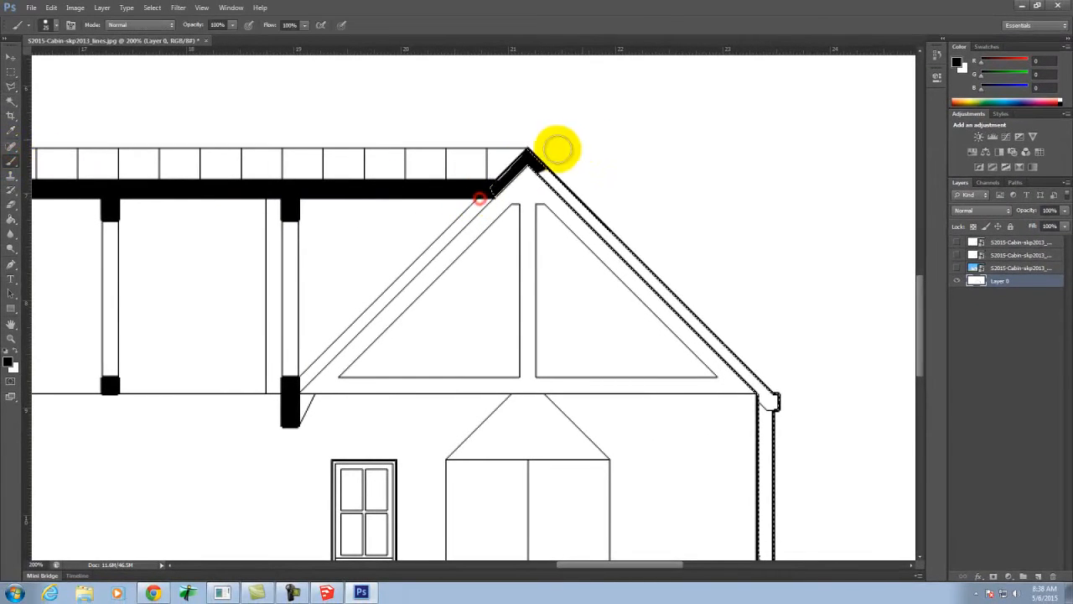
left_click_drag(534, 166, 770, 398)
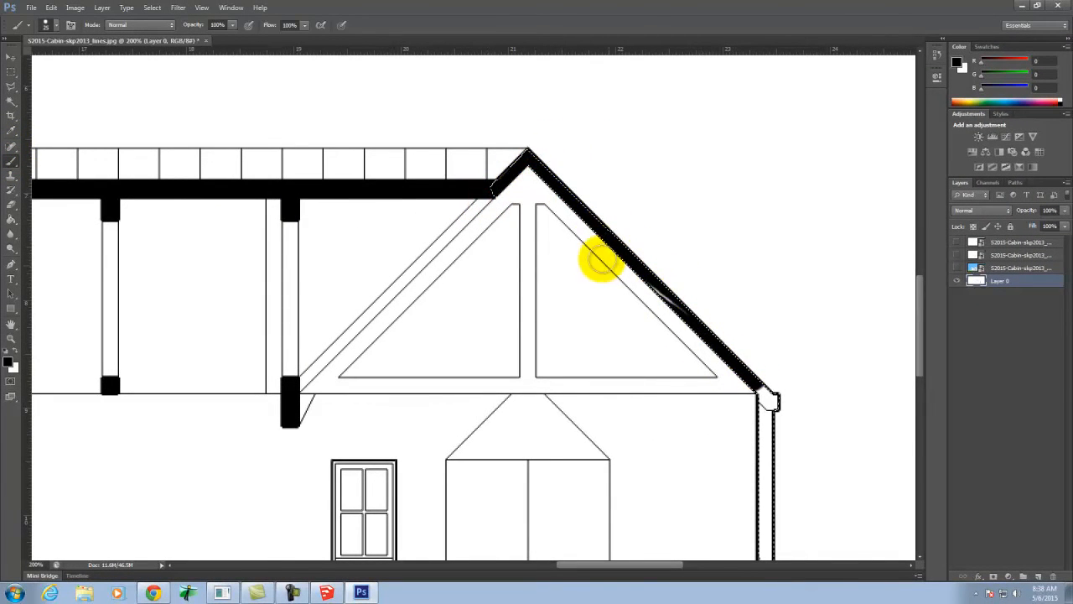
scroll(772, 403, "down", 3)
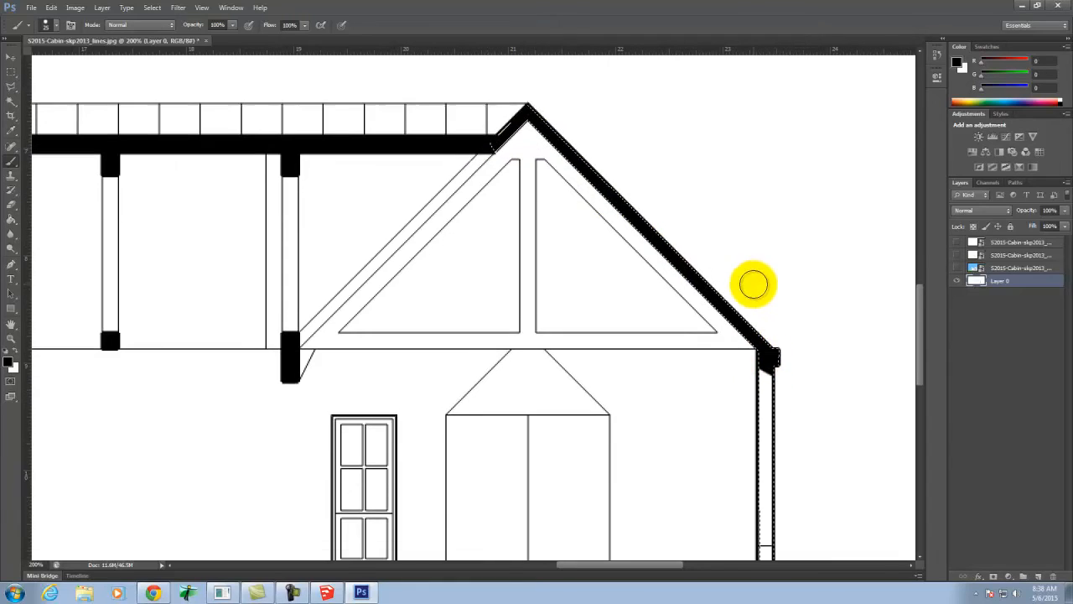
left_click_drag(769, 307, 773, 501)
scroll(761, 307, "down", 3)
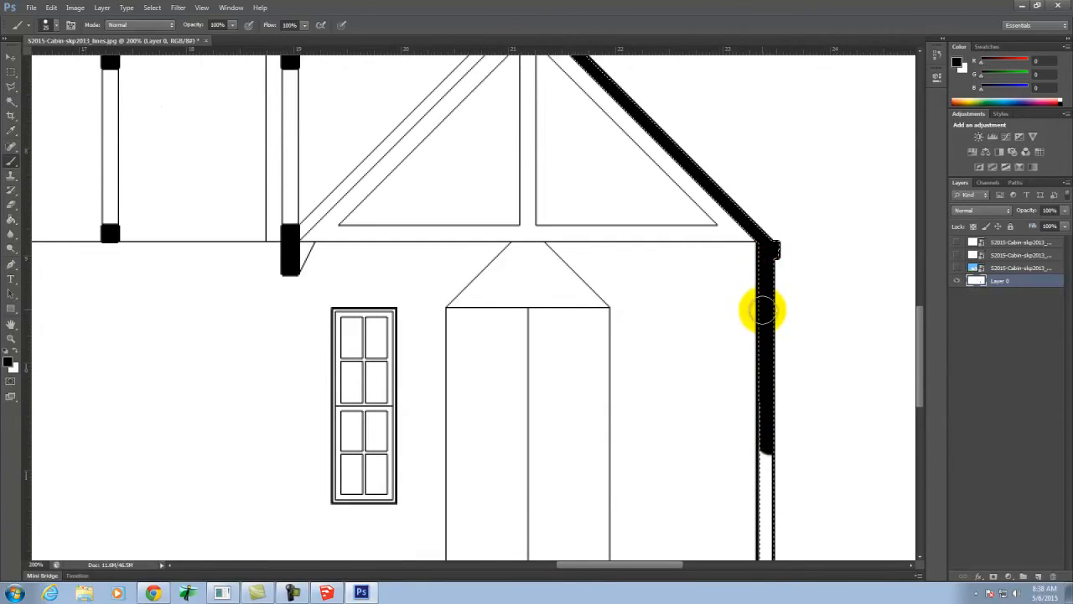
left_click_drag(758, 321, 761, 455)
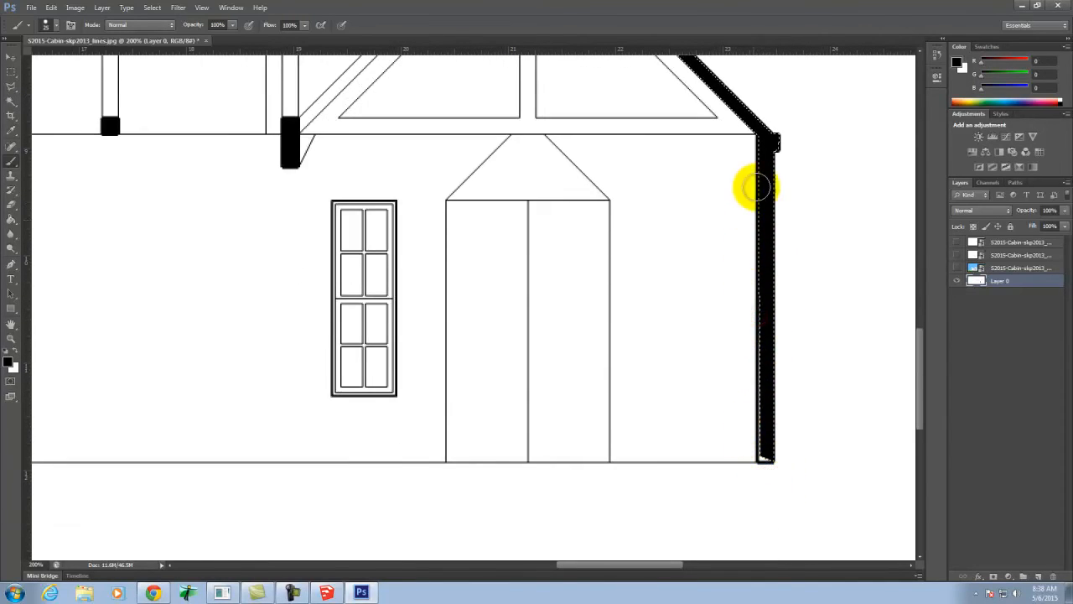
Step: Select the lower part of the right wall with a rectangular marquee and fill its remaining white gaps with black
left_click(11, 71)
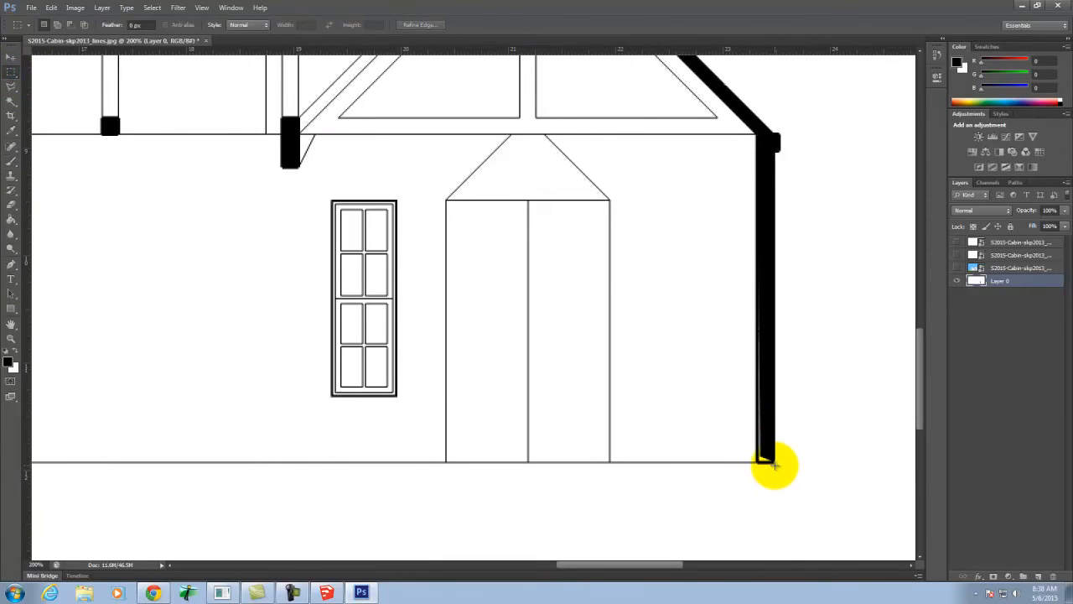
left_click_drag(770, 460, 757, 257)
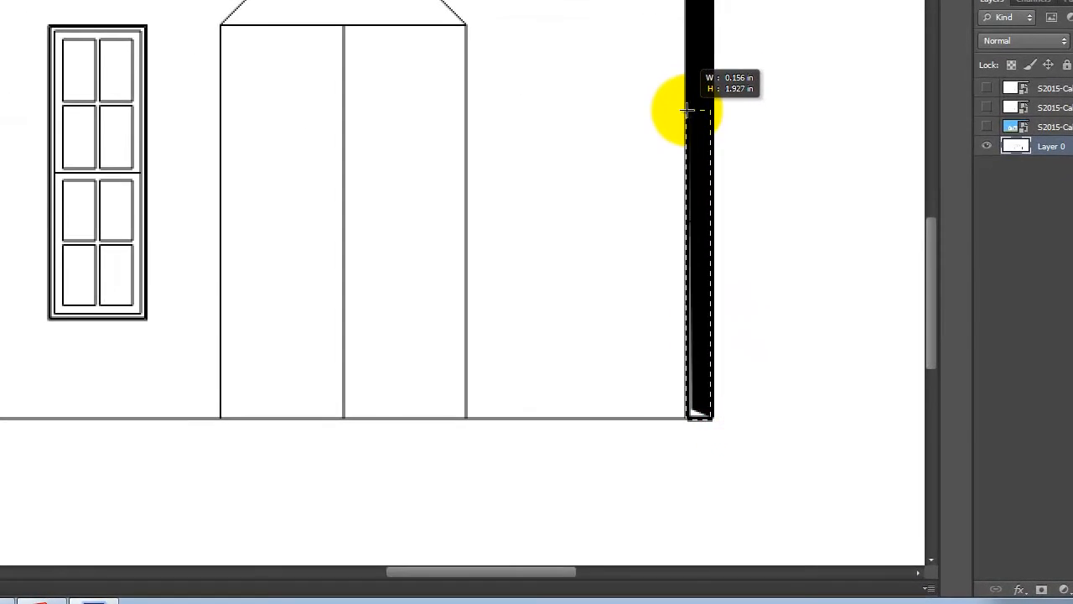
mouse_move(686, 109)
left_mouse_down()
mouse_move(680, 458)
mouse_move(709, 426)
left_mouse_up()
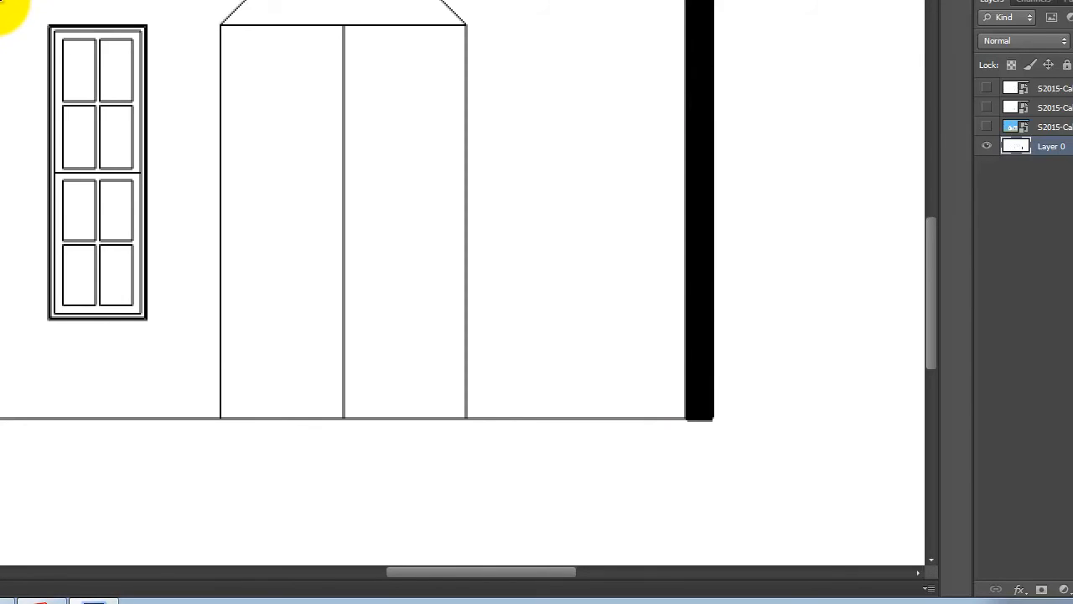
key("ctrl+0")
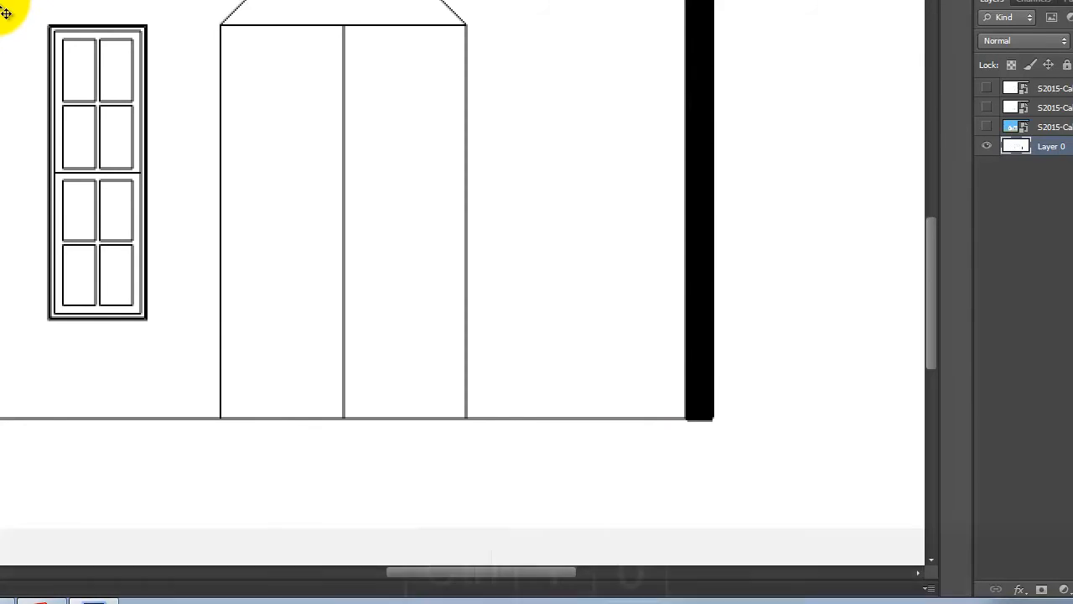
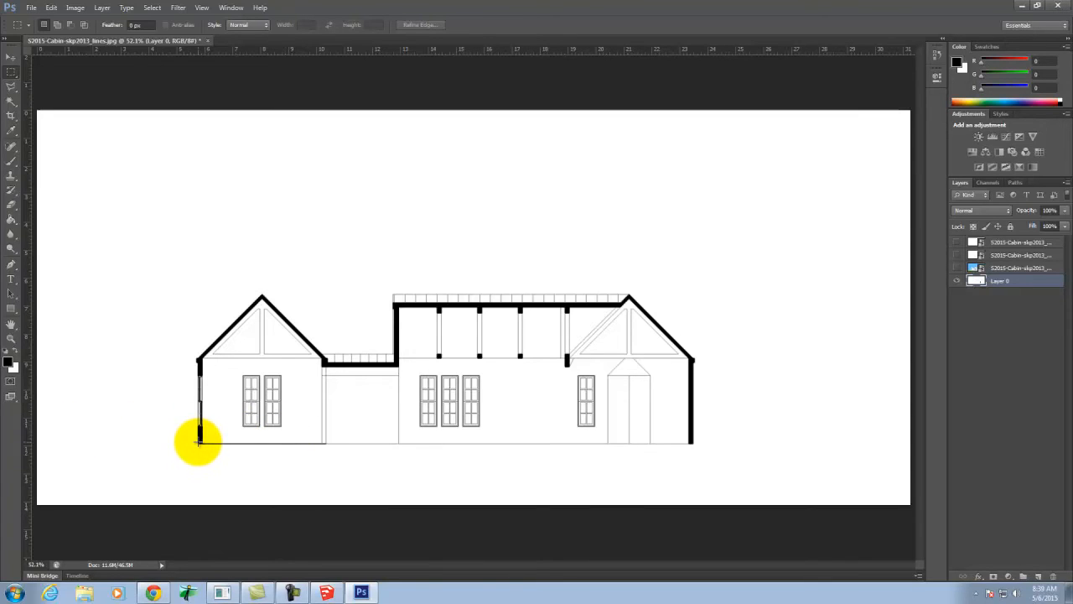
Step: Select the full-width strip below the ground line and paint it black with the Brush enlarged to 800 px
left_click_drag(199, 442, 898, 516)
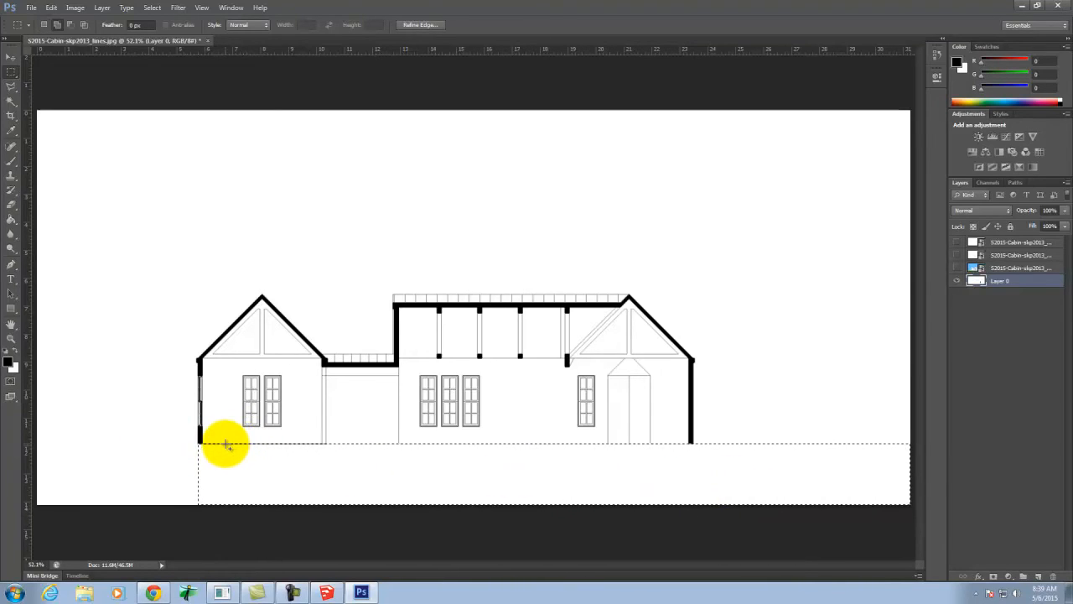
left_click_drag(19, 540, 281, 443, "shift")
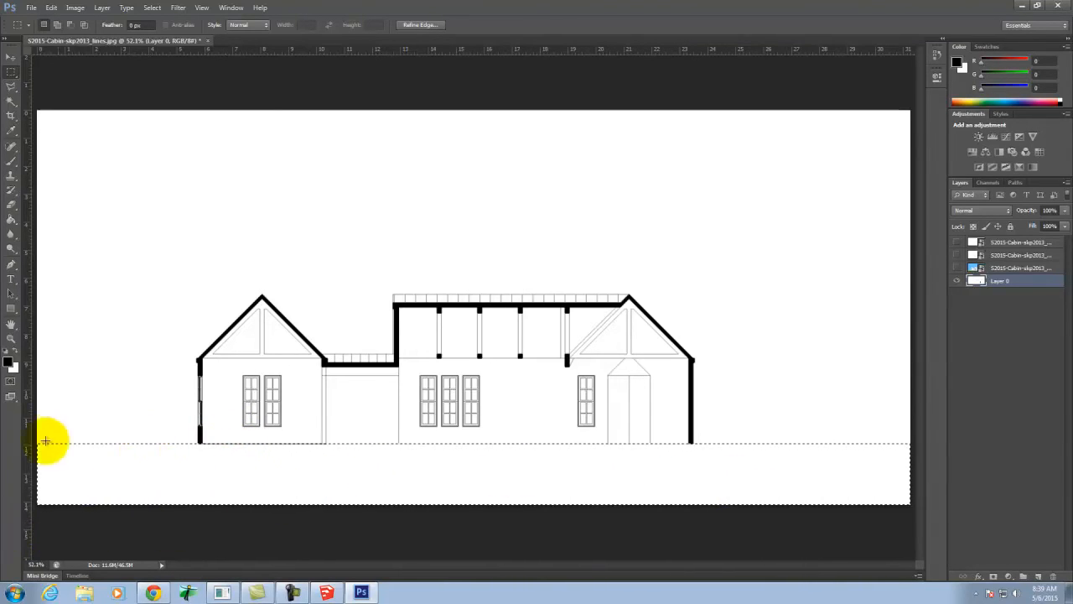
left_click(11, 160)
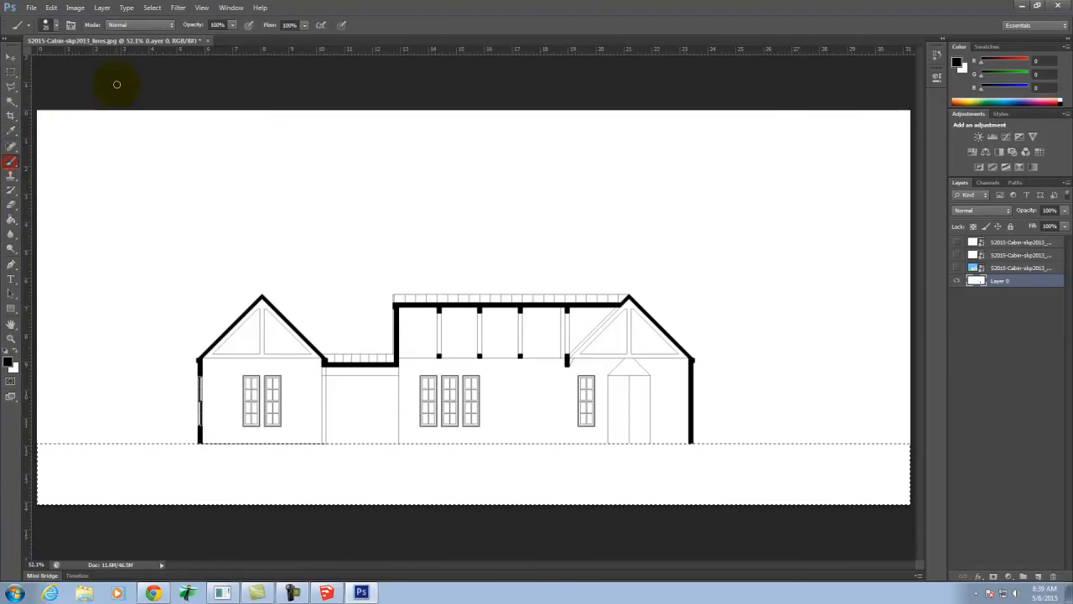
key("bracketleft")
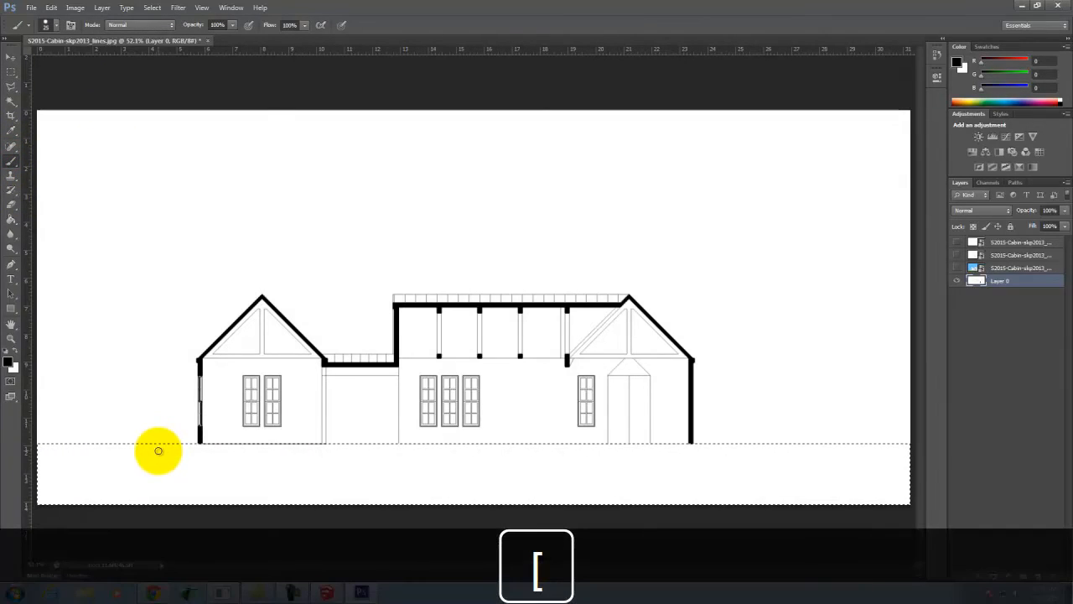
key("bracketright")
key("bracketright")
key("bracketright")
key("bracketright")
key("bracketright")
key("bracketright")
key("bracketright")
key("bracketright")
key("bracketright")
key("bracketright")
left_click(170, 466)
mouse_move(94, 444)
left_mouse_down()
mouse_move(582, 462)
mouse_move(1035, 447)
left_mouse_up()
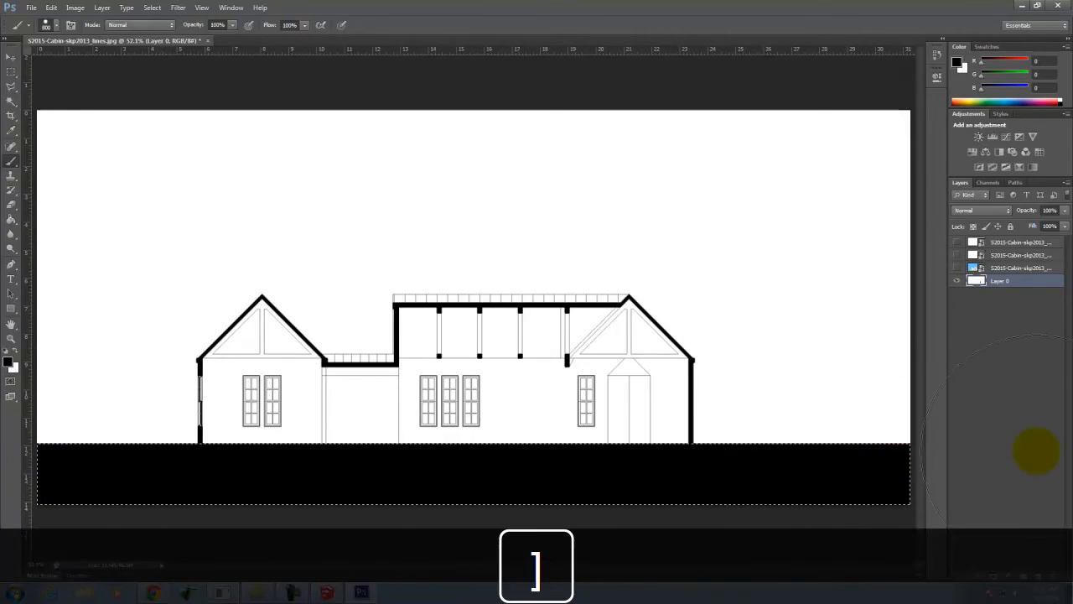
left_click(11, 71)
left_click(194, 254)
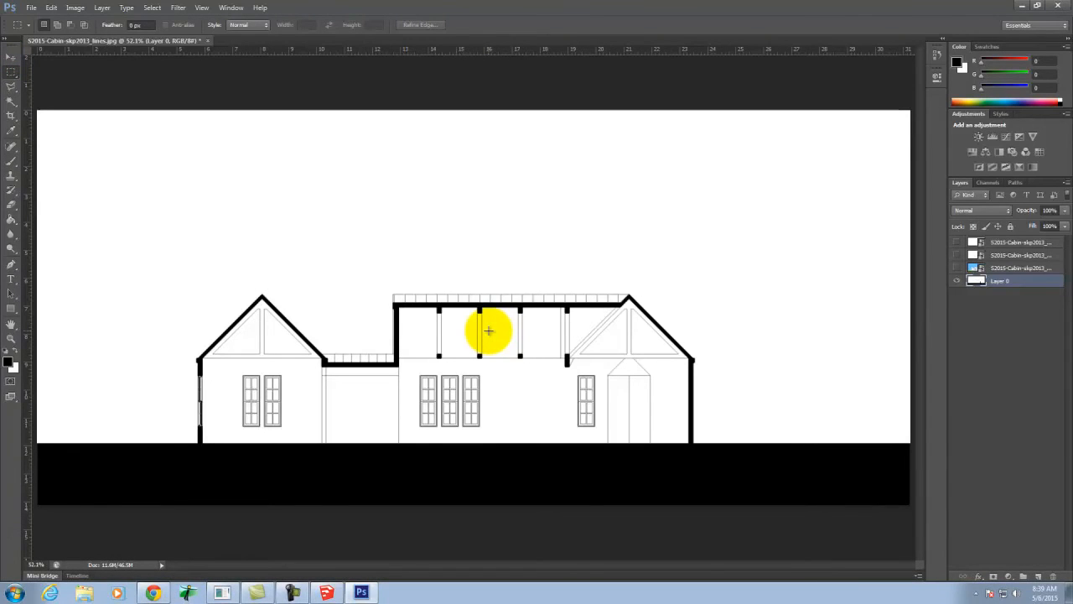
Step: Lasso a gently rising terrain outline across the ground line, from the foot of the right wall to the canvas's right edge
key("ctrl+equal")
key("ctrl+equal")
key("ctrl+equal")
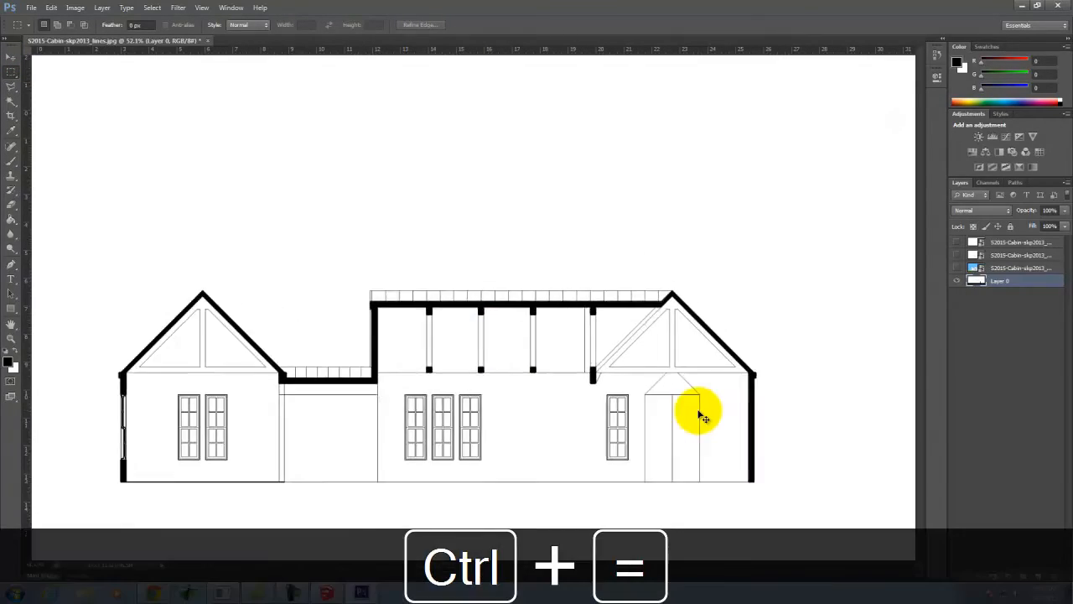
key("space")
left_click_drag(694, 408, 2, 57)
left_click_drag(659, 330, 235, 227)
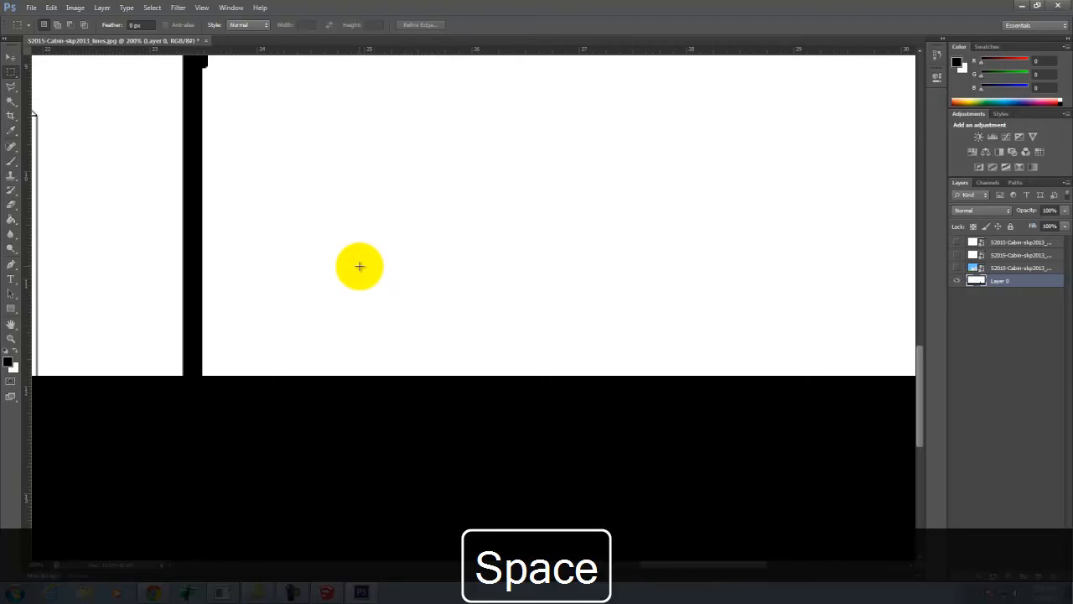
key("space")
left_click_drag(179, 304, 628, 253)
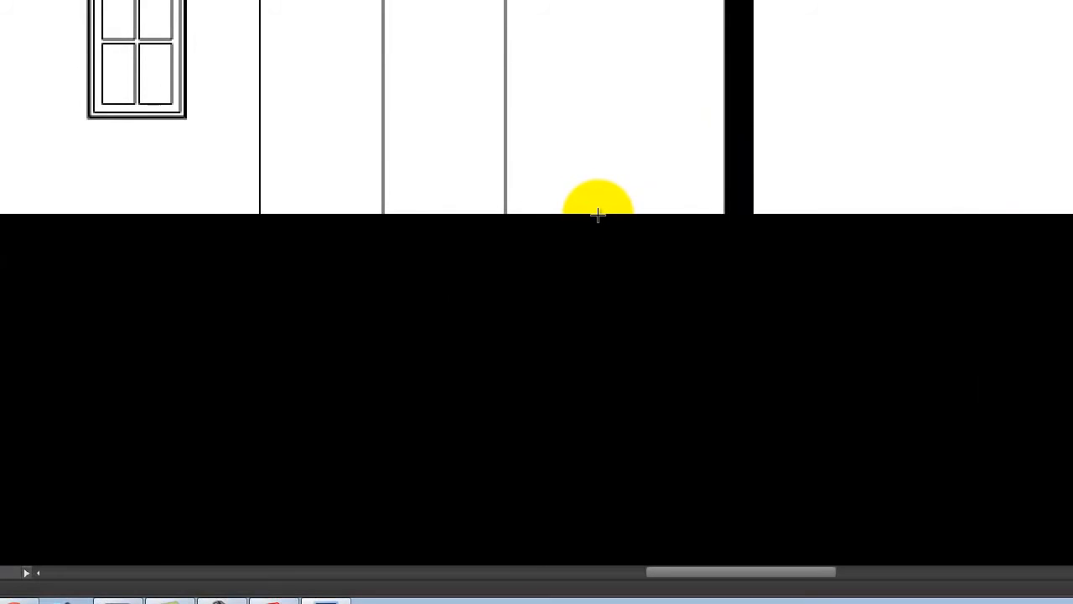
key("space")
left_click_drag(934, 74, 175, 108)
key("ctrl+minus")
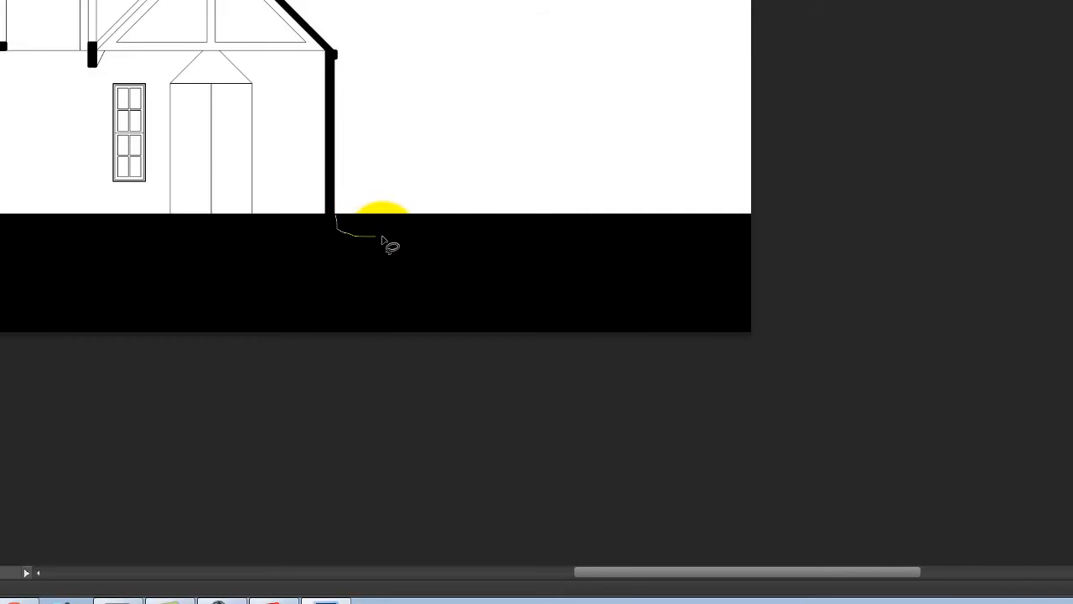
mouse_move(800, 262)
left_mouse_down()
mouse_move(747, 168)
mouse_move(376, 192)
mouse_move(339, 220)
left_mouse_up()
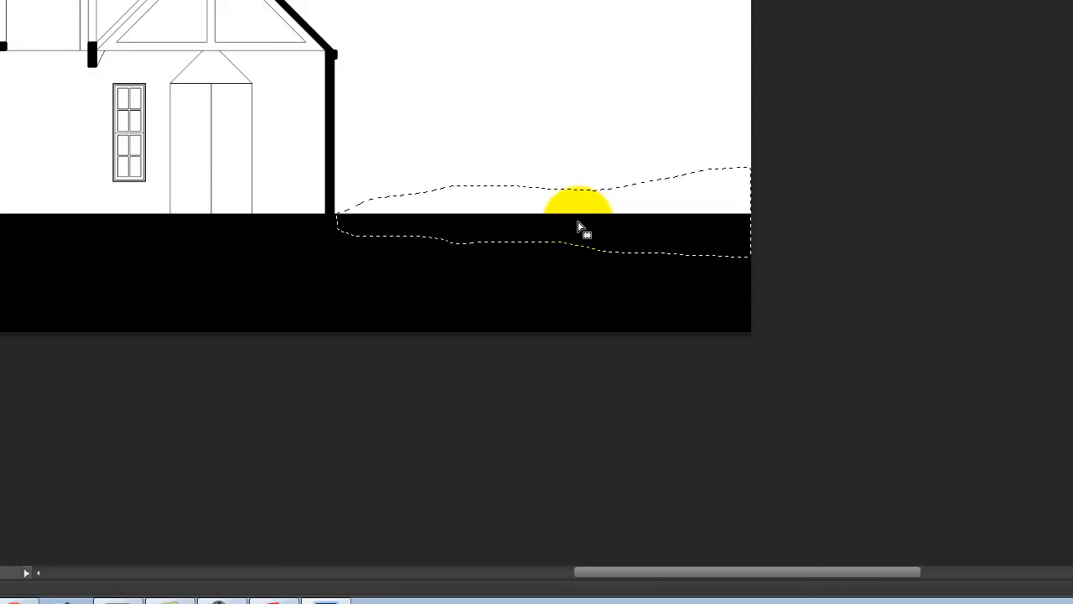
Step: Add a small rectangle along the right wall's foot to the terrain selection so that it meets the wall
key("ctrl+equal")
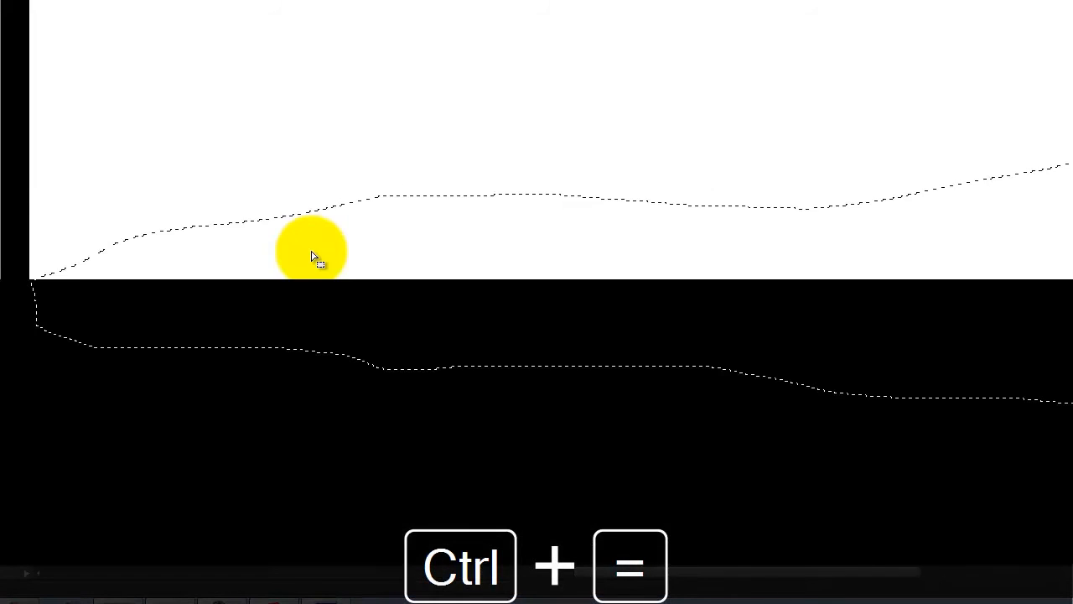
key("space")
left_click_drag(64, 288, 205, 155)
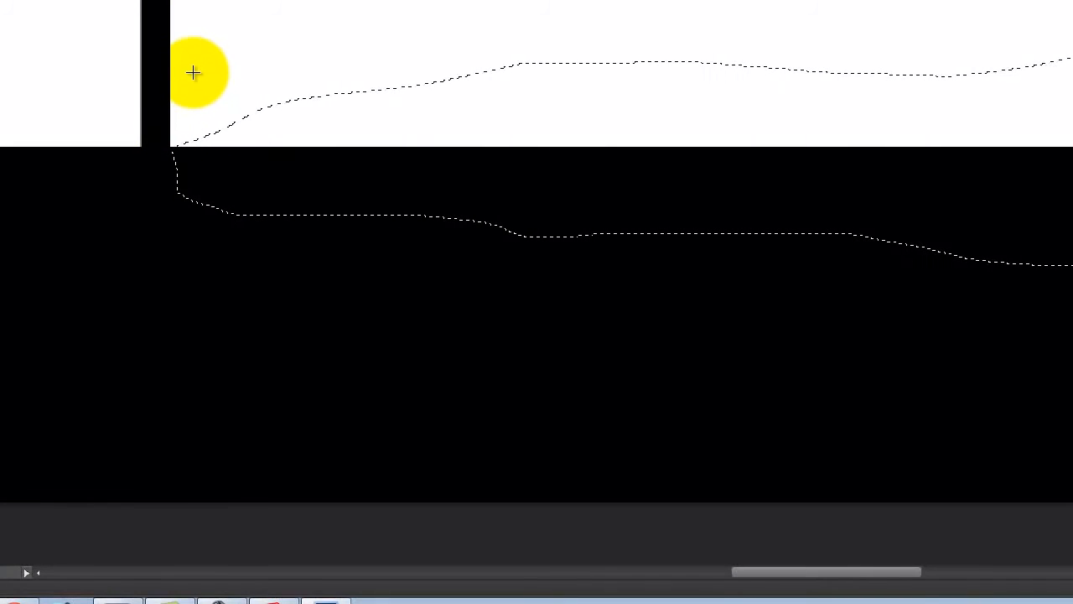
left_click_drag(171, 85, 226, 193)
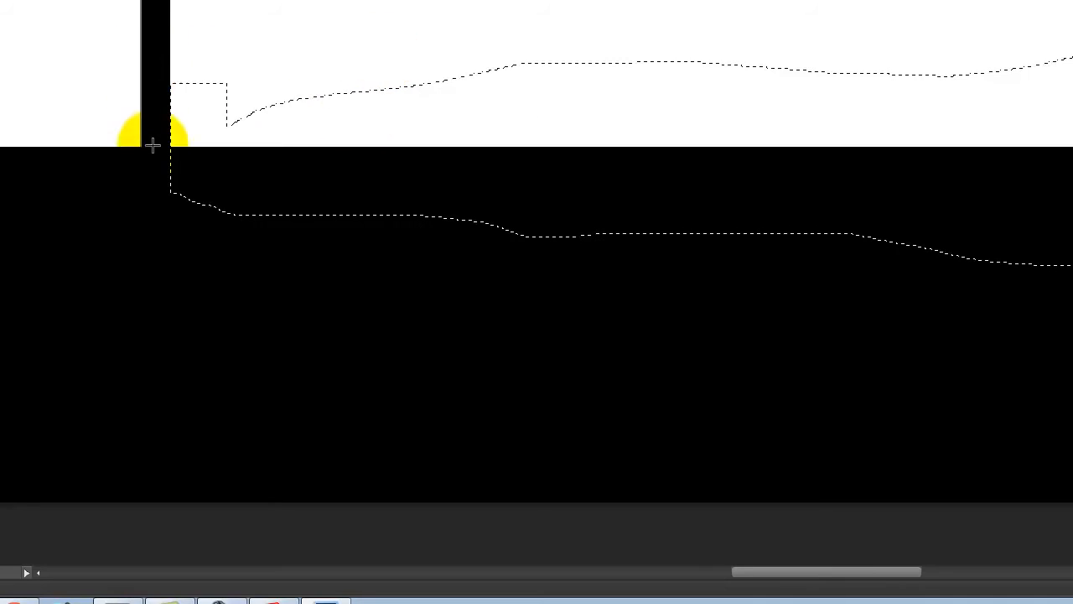
key("ctrl+0")
key("space")
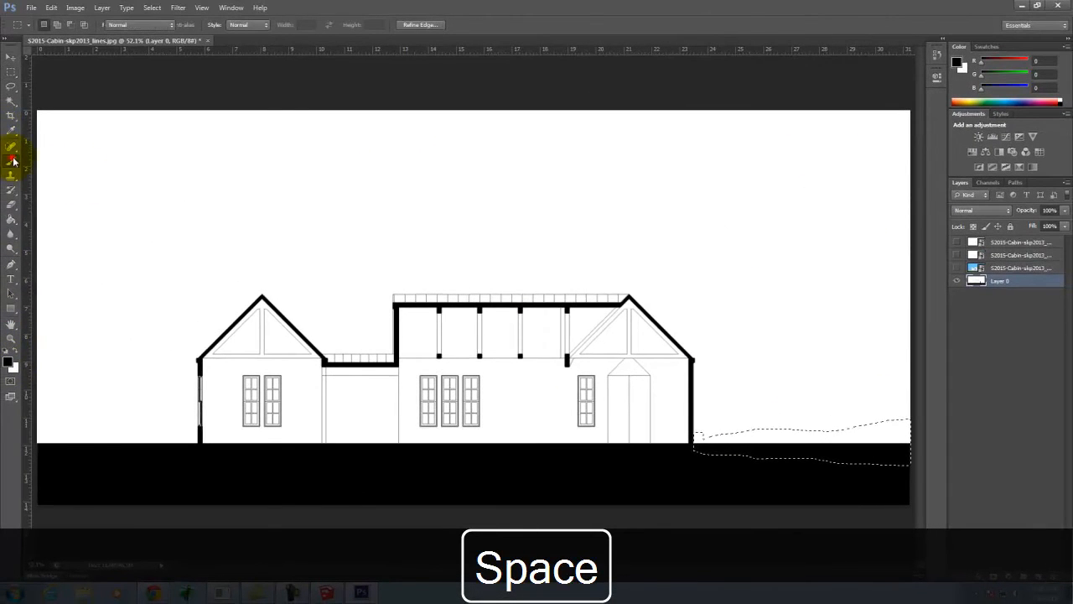
Step: Paint the terrain selection beside the right wall's foot white with the Brush and clear the selection
left_click(14, 160)
left_click(15, 355)
left_click(799, 404)
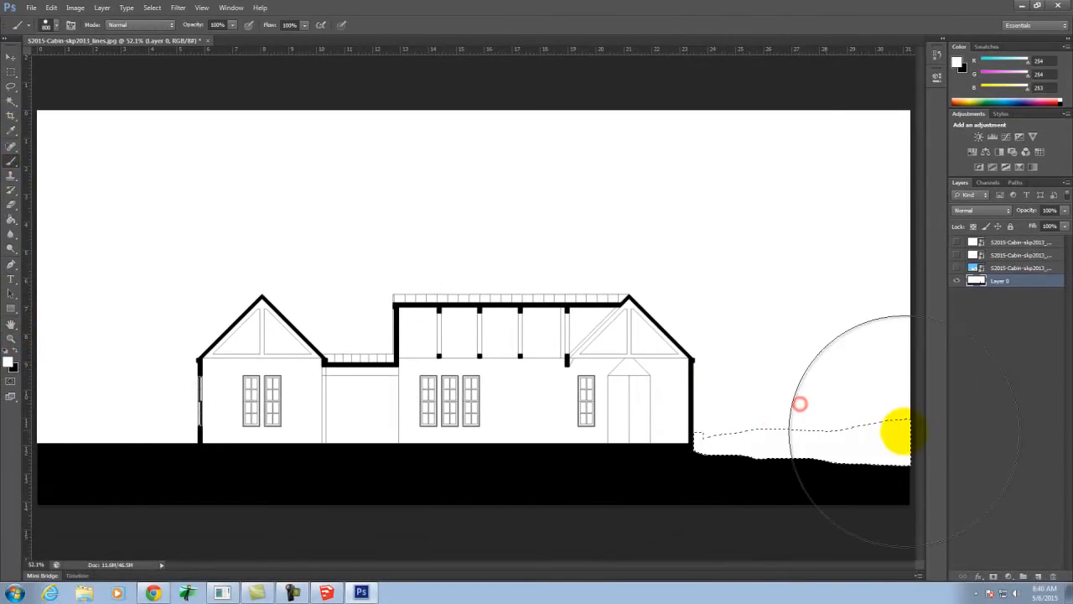
left_click(11, 74)
left_click(676, 307)
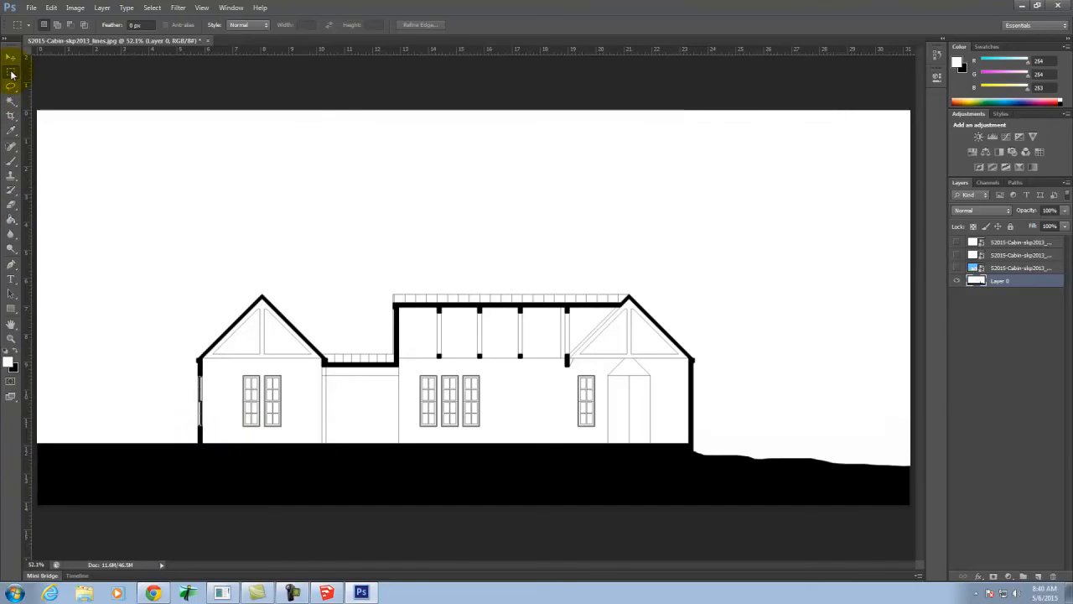
Step: Select a small rectangle with the marquee against the outer side of the left wall's foot, straddling the ground line
key("ctrl+equal")
key("ctrl+equal")
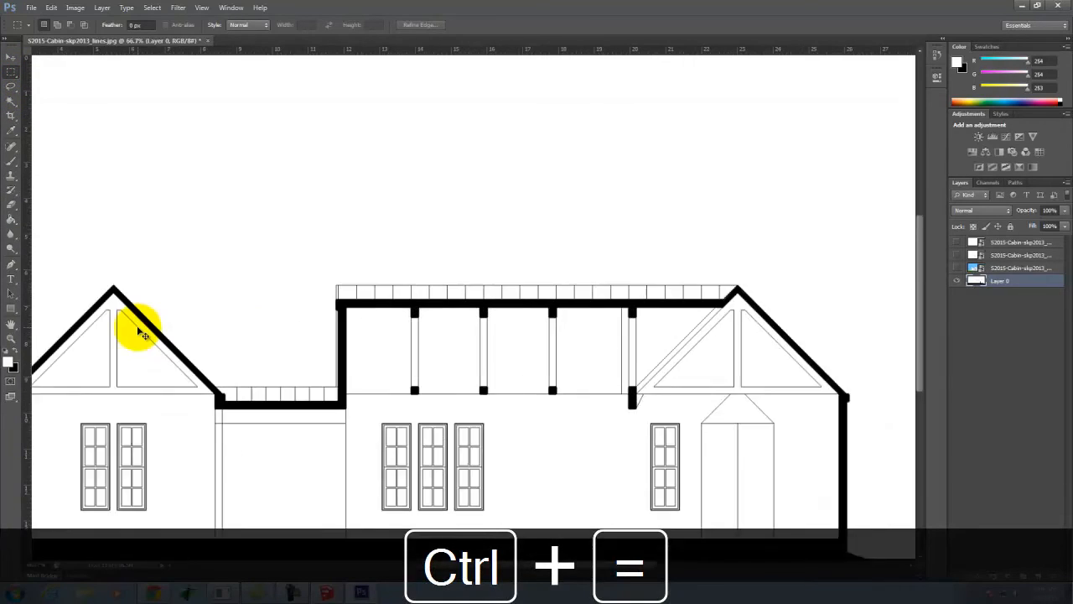
key("space")
left_click_drag(166, 359, 810, 160)
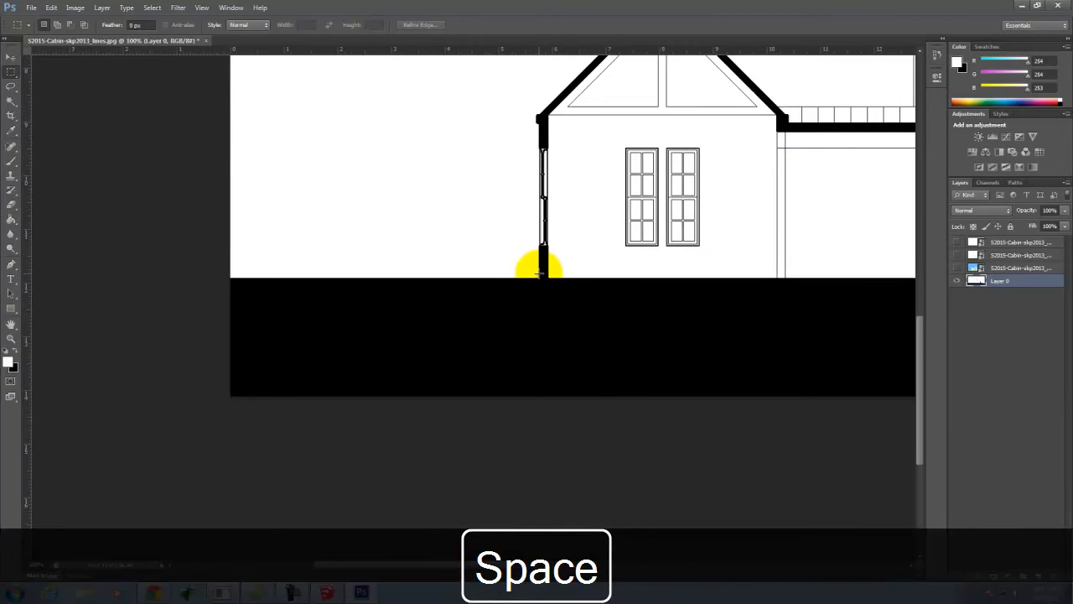
key("ctrl+equal")
key("ctrl+equal")
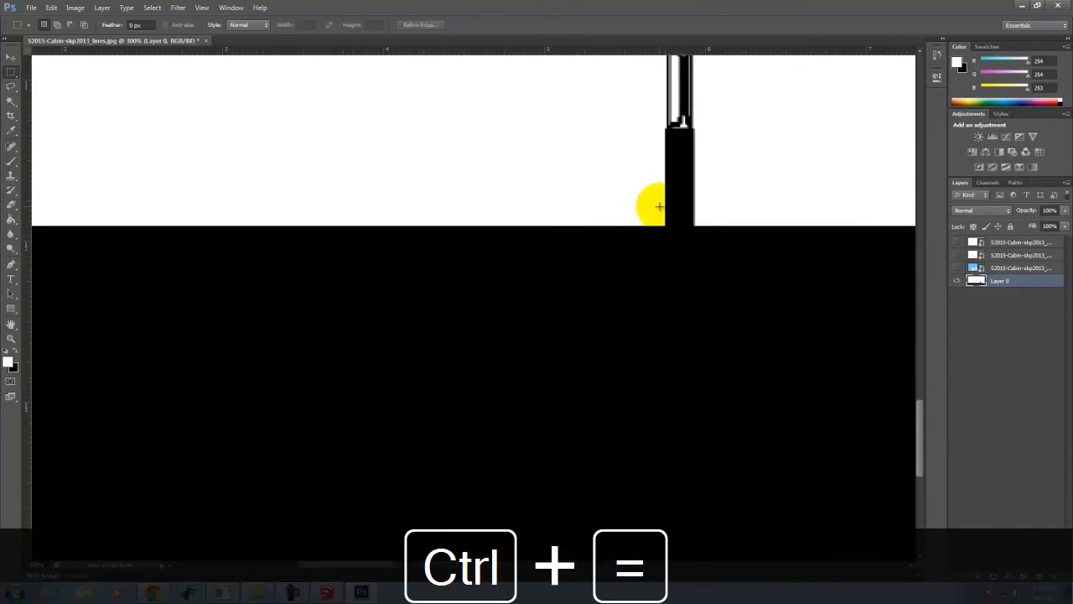
left_click_drag(665, 211, 647, 276)
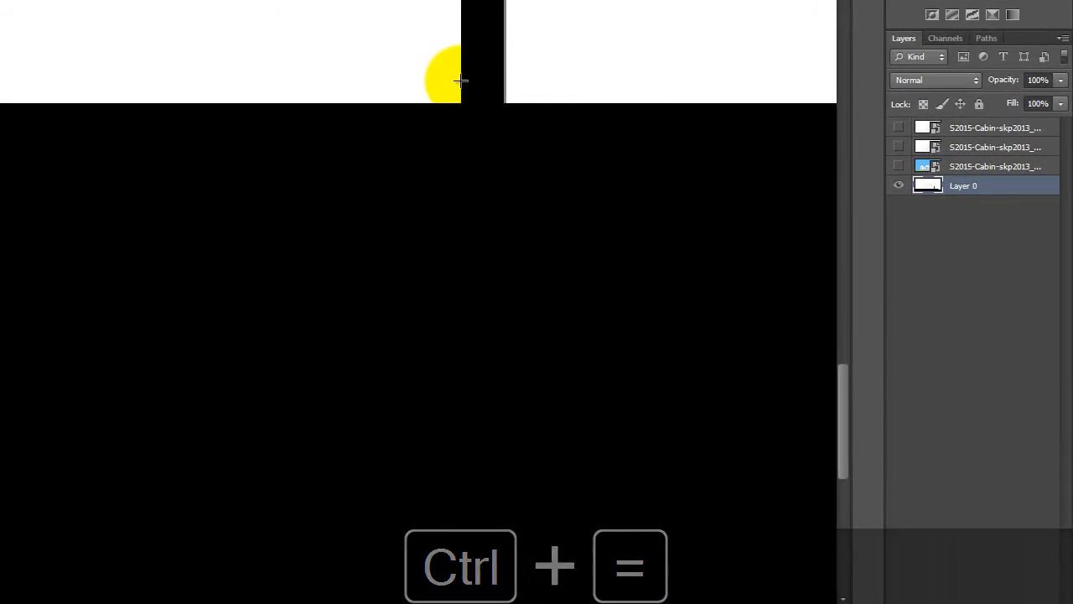
left_click_drag(433, 180, 399, 172)
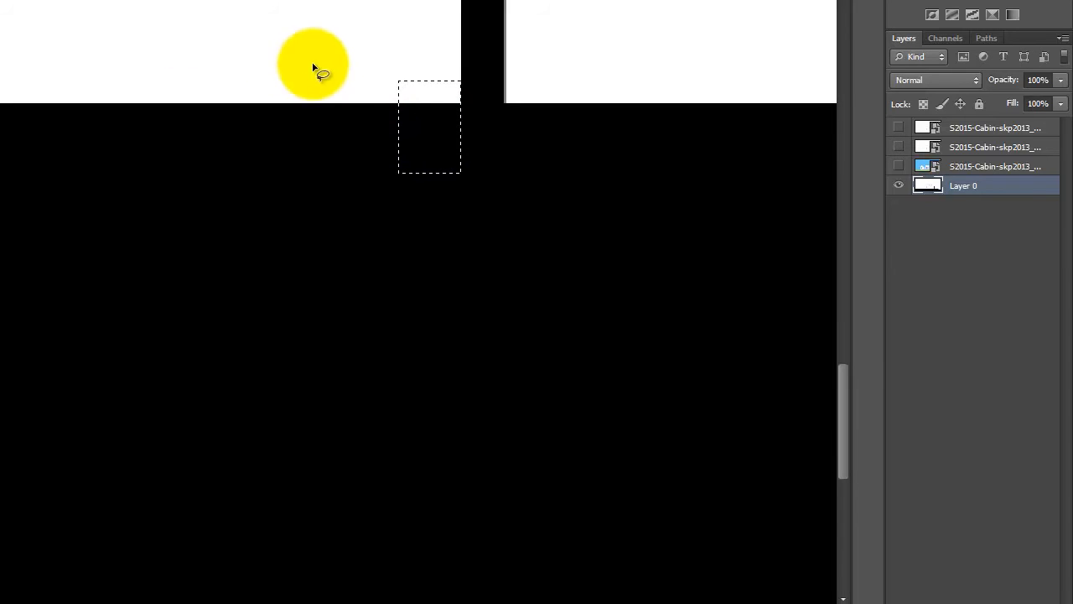
Step: Add a lassoed terrain band to the selection, running from the left wall's foot up to the canvas's left edge
key("ctrl+minus")
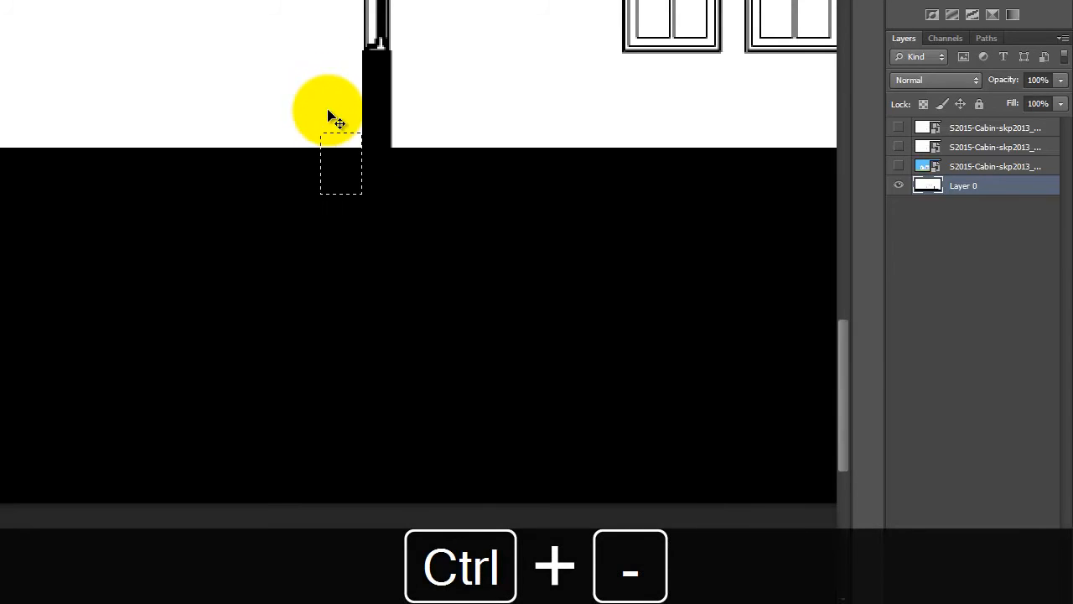
key("space")
left_click_drag(79, 110, 373, 177)
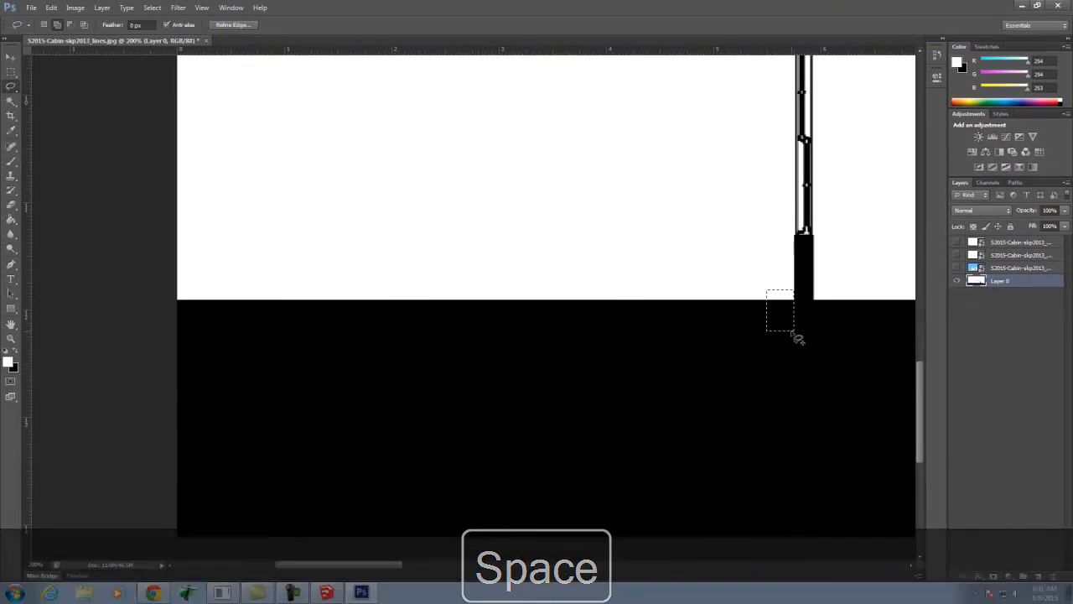
left_click_drag(650, 260, 610, 263)
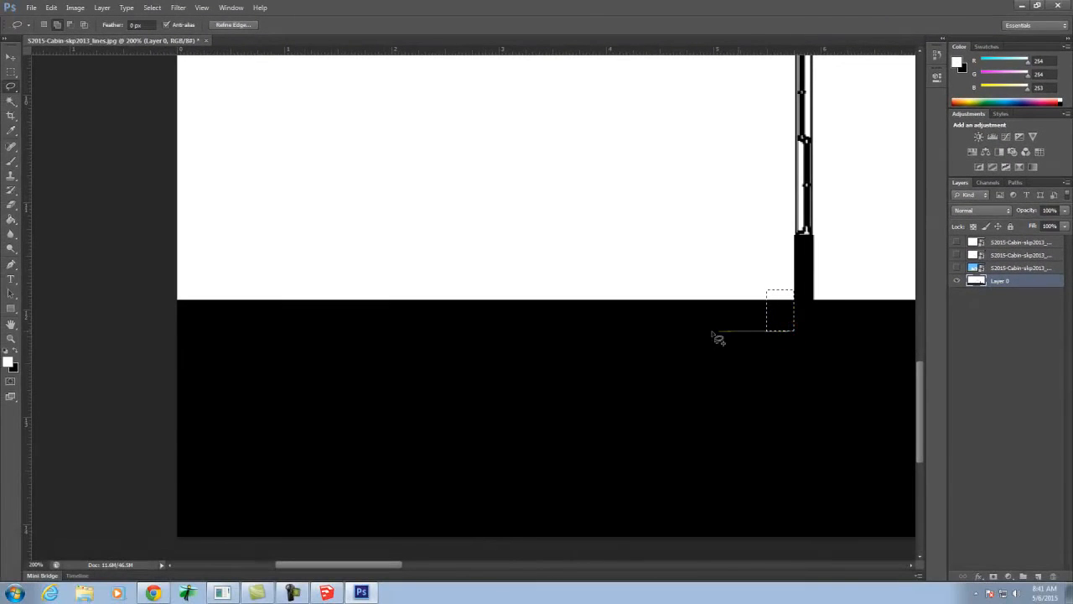
mouse_move(454, 315)
left_mouse_down()
mouse_move(151, 235)
mouse_move(160, 216)
mouse_move(210, 202)
mouse_move(389, 228)
mouse_move(658, 242)
mouse_move(725, 252)
mouse_move(773, 281)
left_mouse_up()
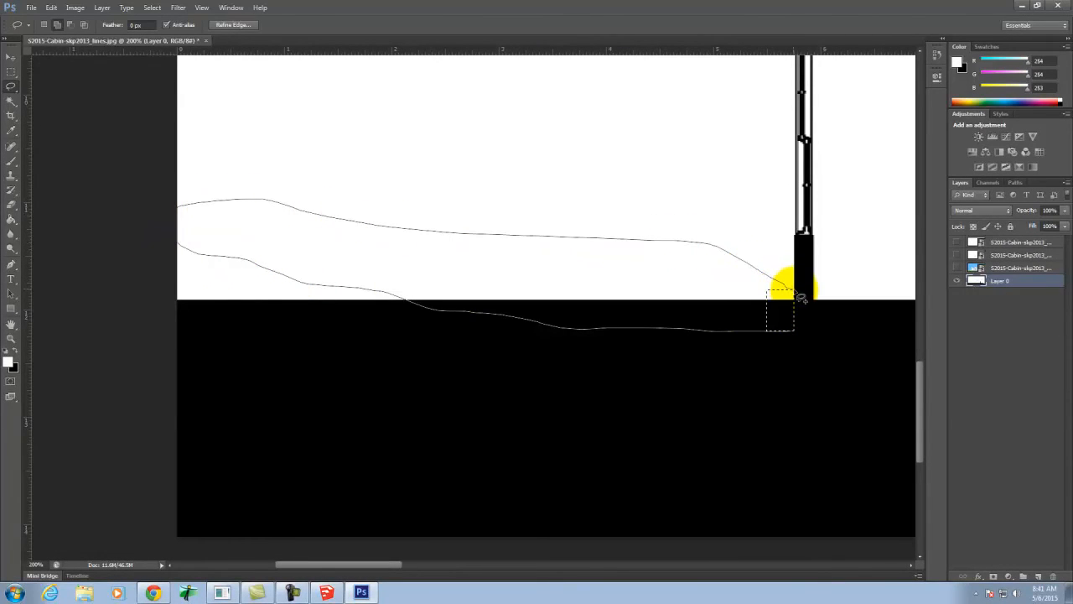
left_click_drag(801, 297, 798, 302)
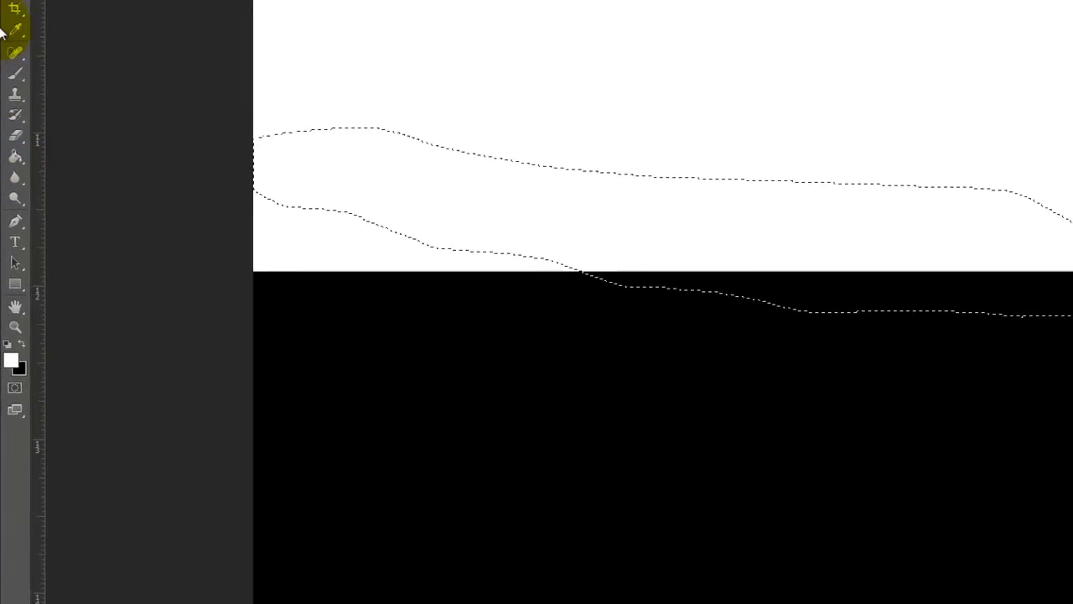
Step: Paint the ground inside the left terrain selection white with a reduced Brush size
left_click(12, 58)
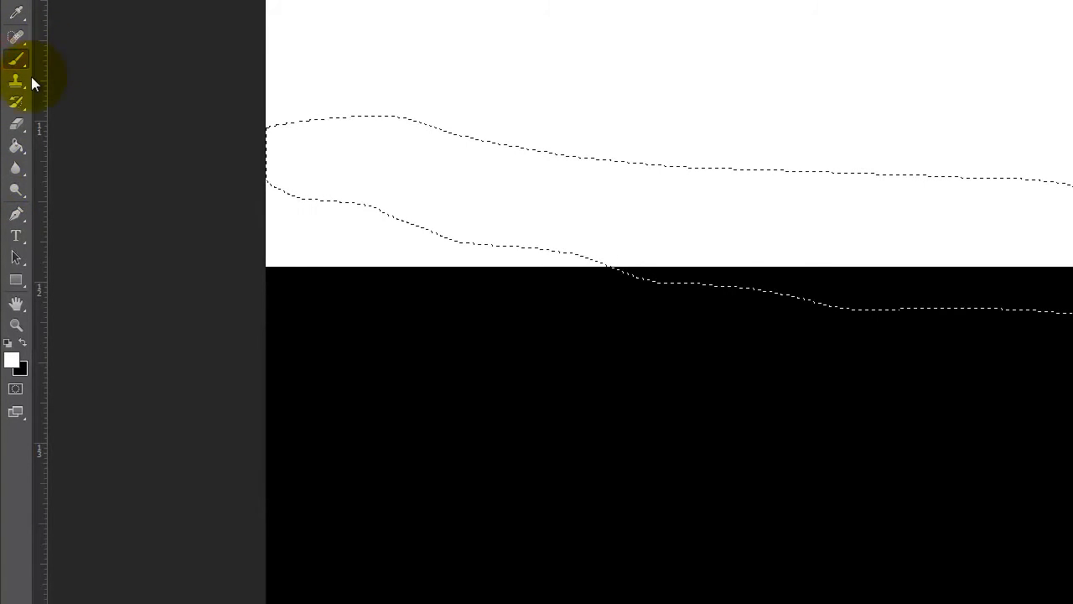
key("[")
key("[")
key("[")
key("[")
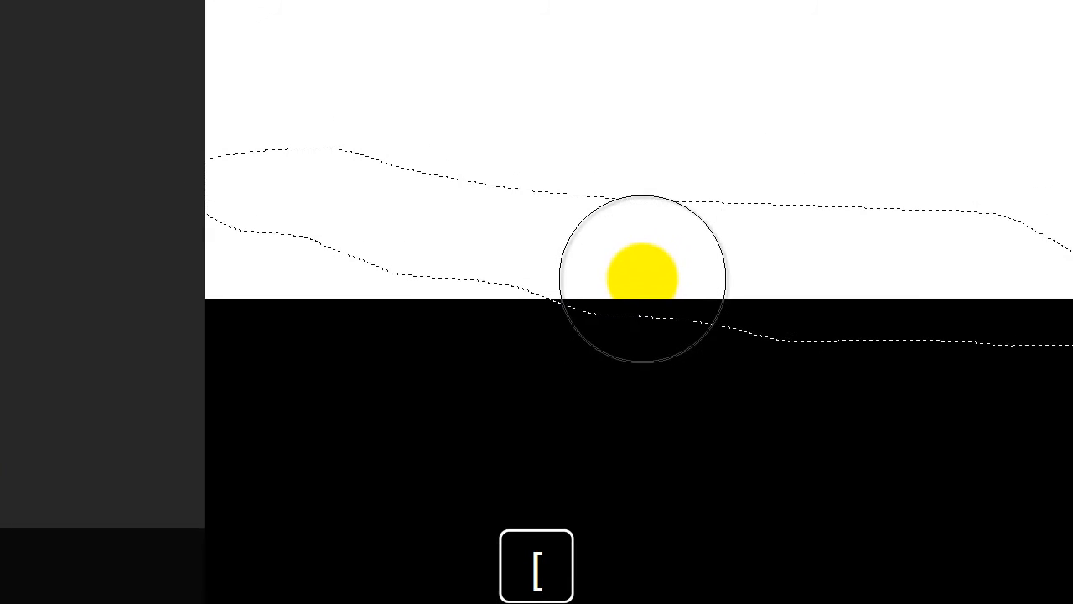
mouse_move(492, 286)
left_mouse_down()
mouse_move(966, 296)
mouse_move(1072, 311)
left_mouse_up()
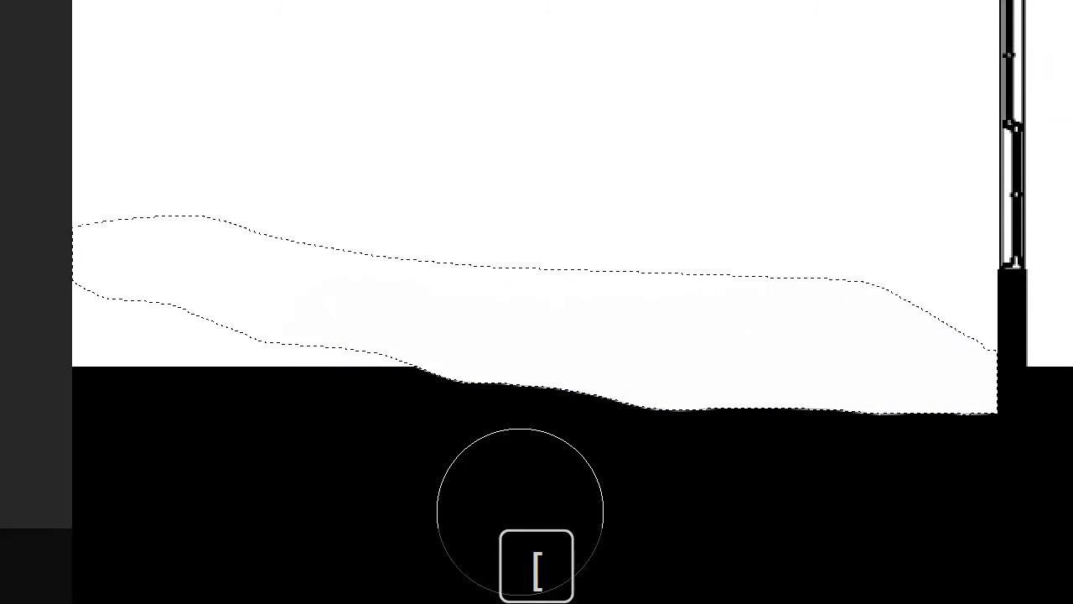
Step: Invert the selection and paint the ground beneath the left terrain outline black up to the canvas's left edge
left_click(34, 0)
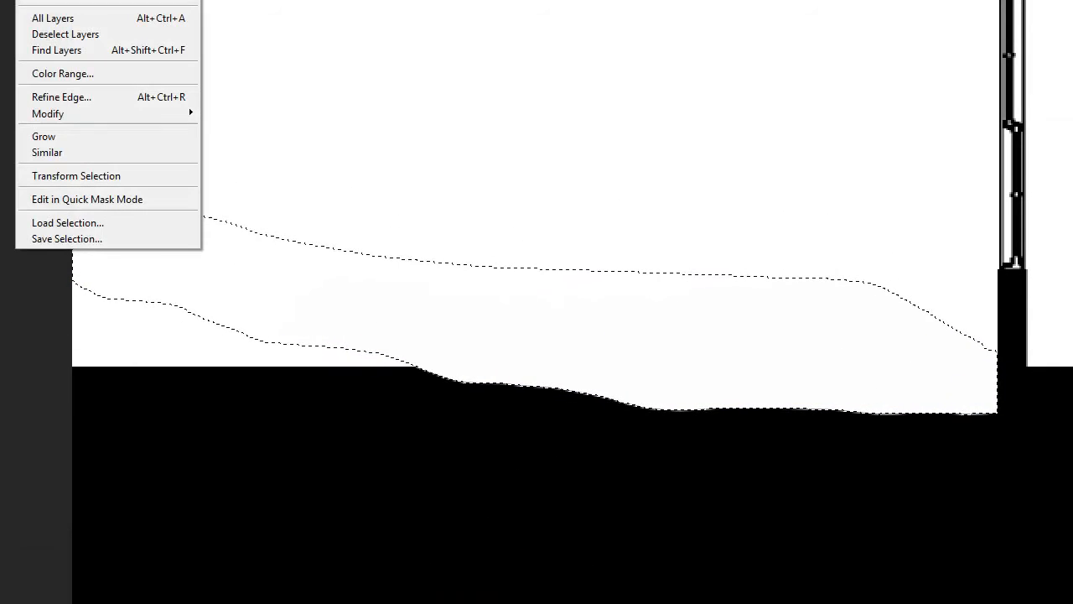
left_click(52, 0)
left_click_drag(449, 392, 54, 300)
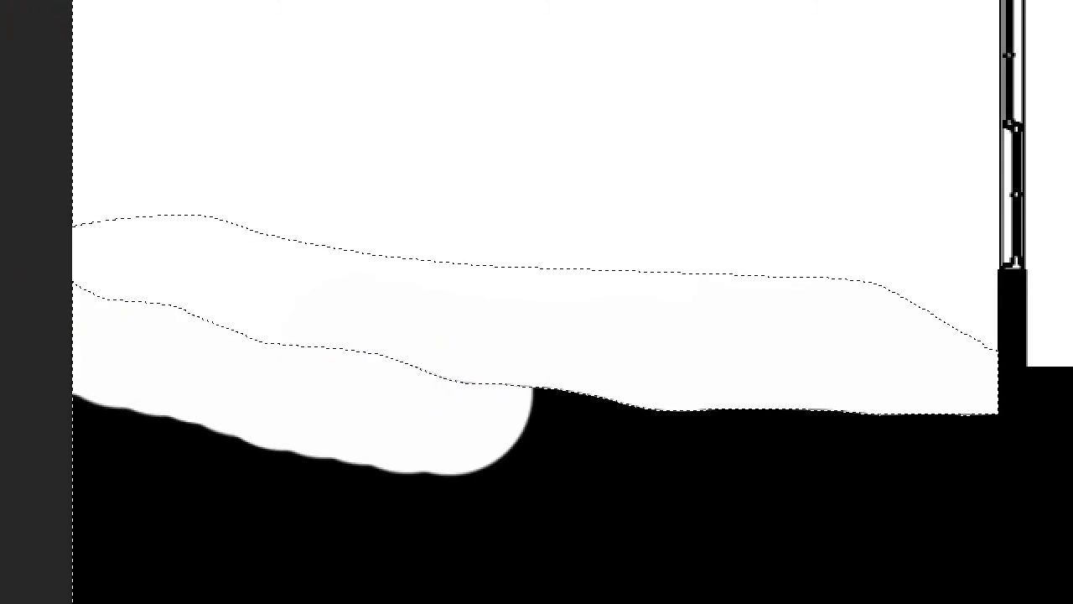
left_click_drag(529, 438, 117, 371)
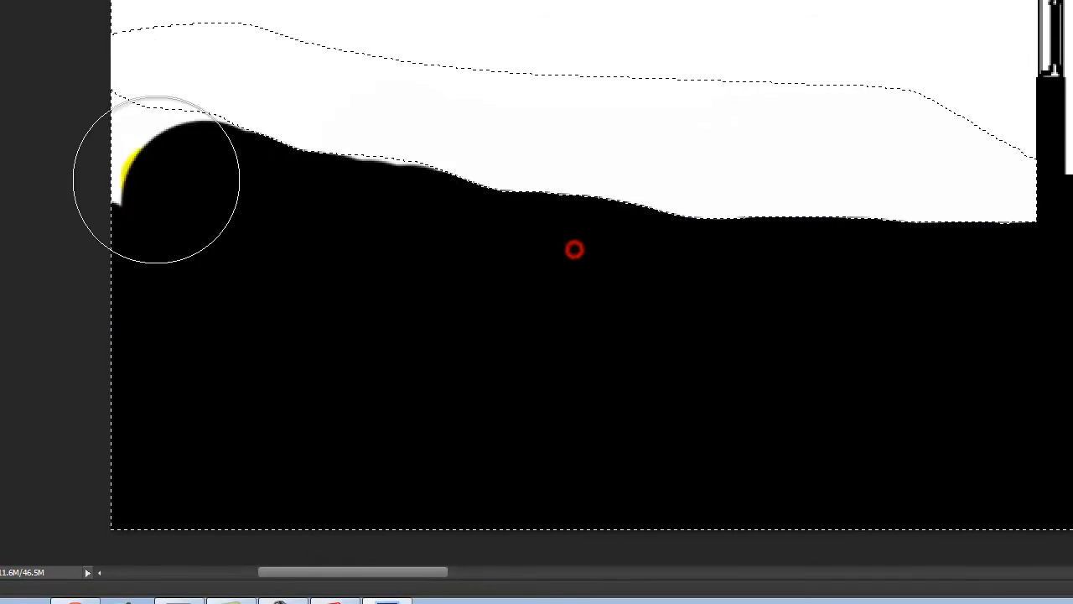
mouse_move(156, 179)
left_mouse_down()
mouse_move(328, 216)
mouse_move(805, 278)
mouse_move(847, 243)
left_mouse_up()
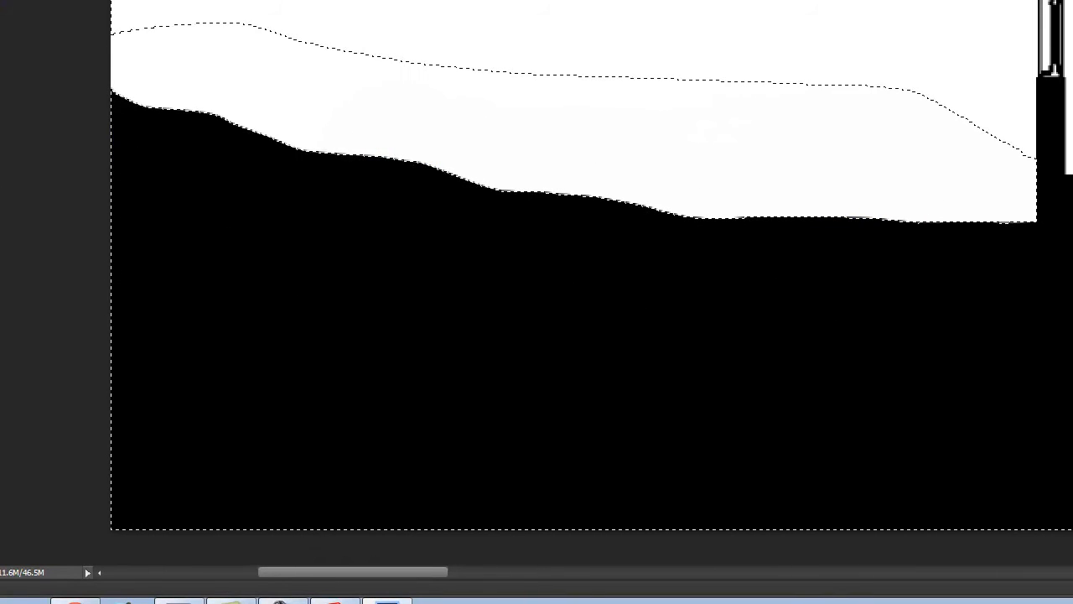
key("ctrl+0")
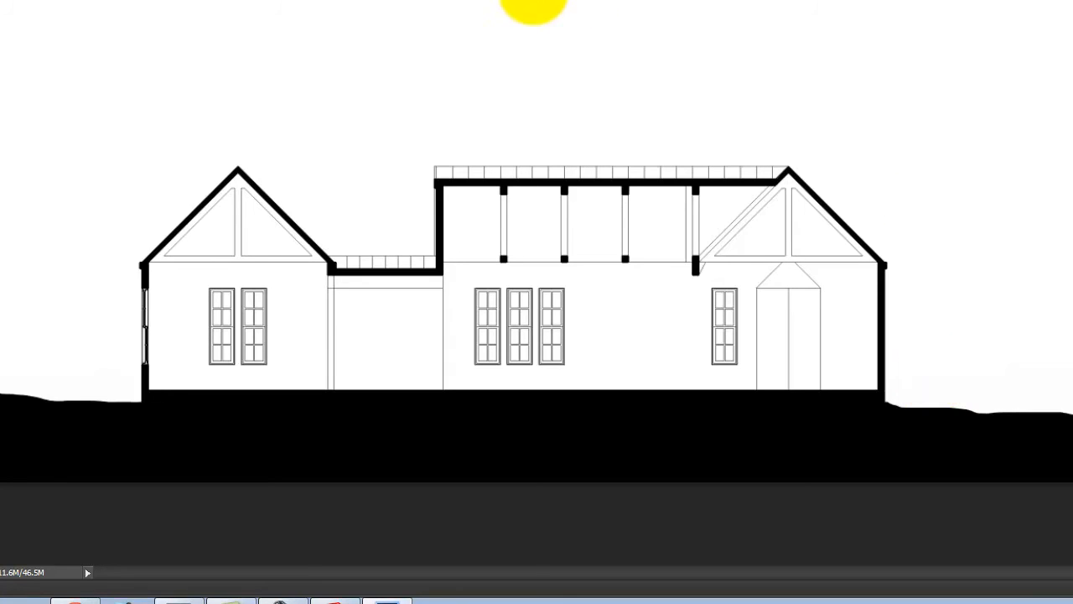
Step: Set the Clone Stamp to the 134 px grass-shaped brush tip for the terrain beside the right wall
key("space")
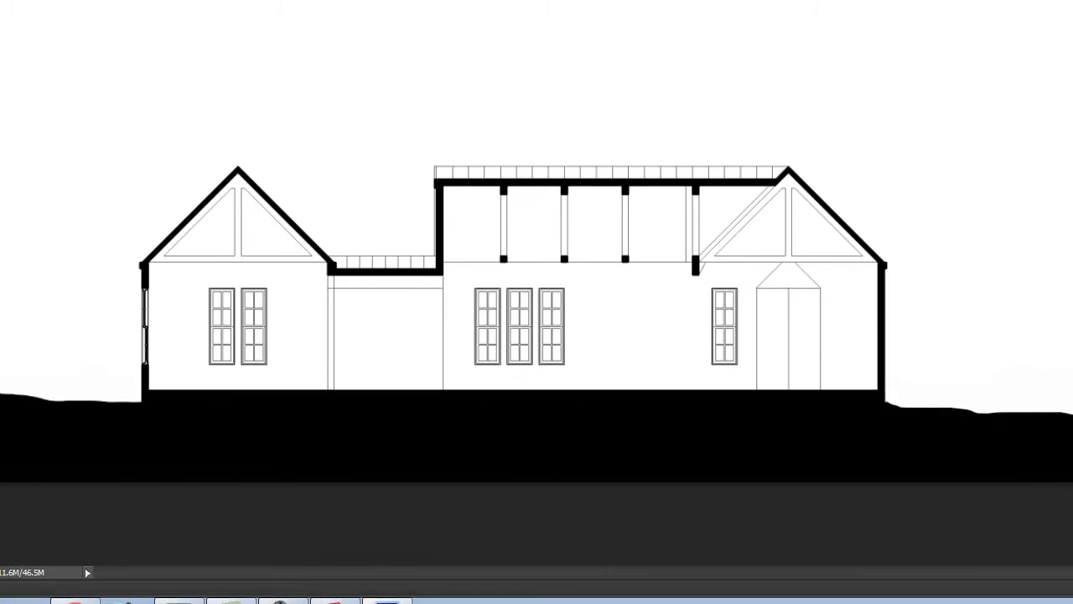
key("ctrl+equal")
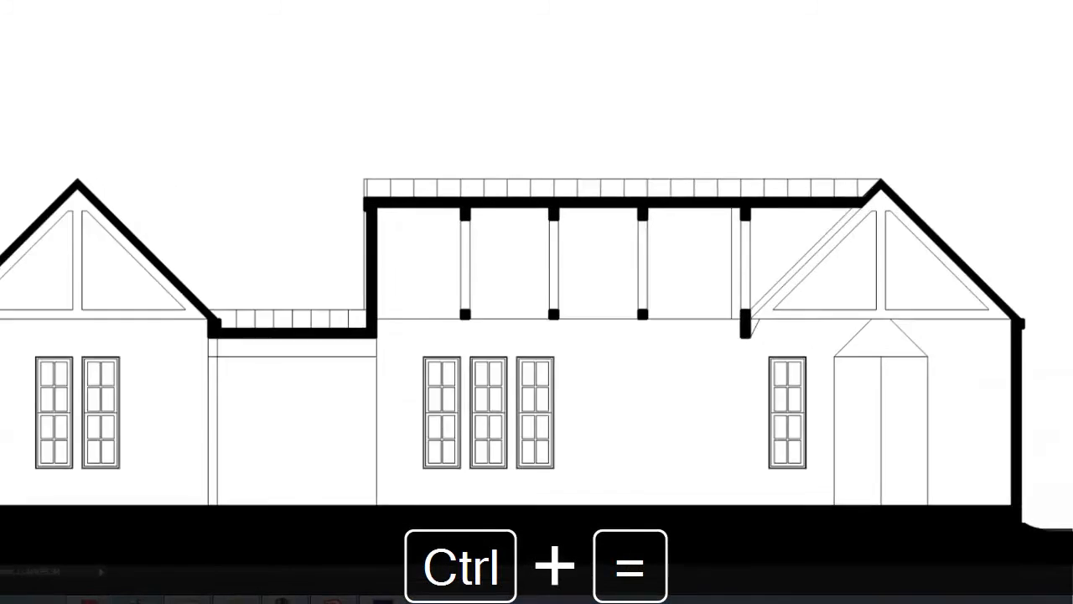
key("space")
mouse_move(811, 400)
left_mouse_down()
mouse_move(127, 173)
mouse_move(149, 184)
left_mouse_up()
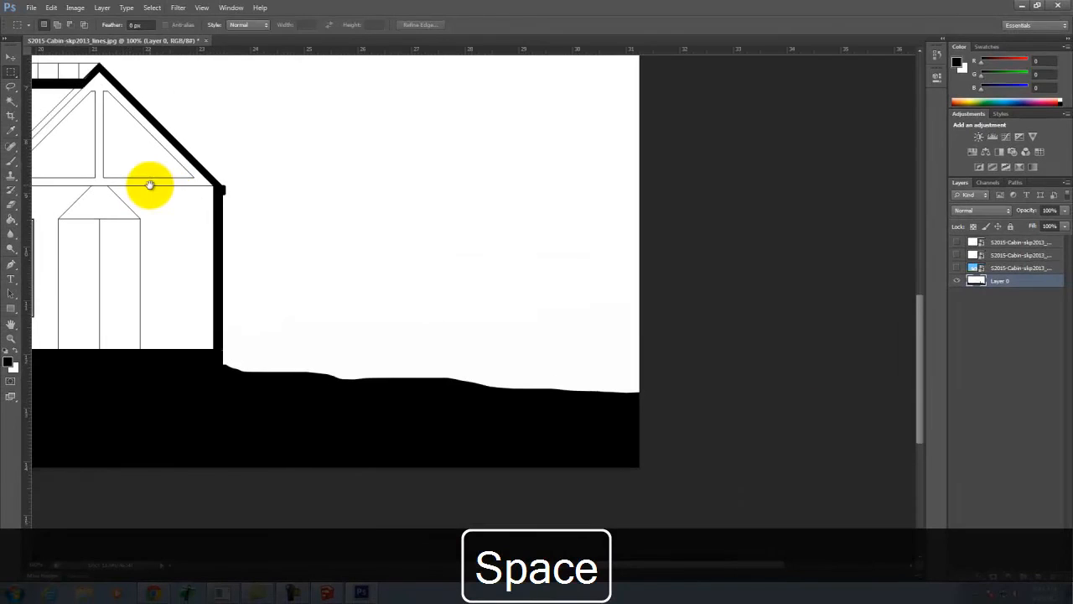
key("ctrl+equal")
key("space")
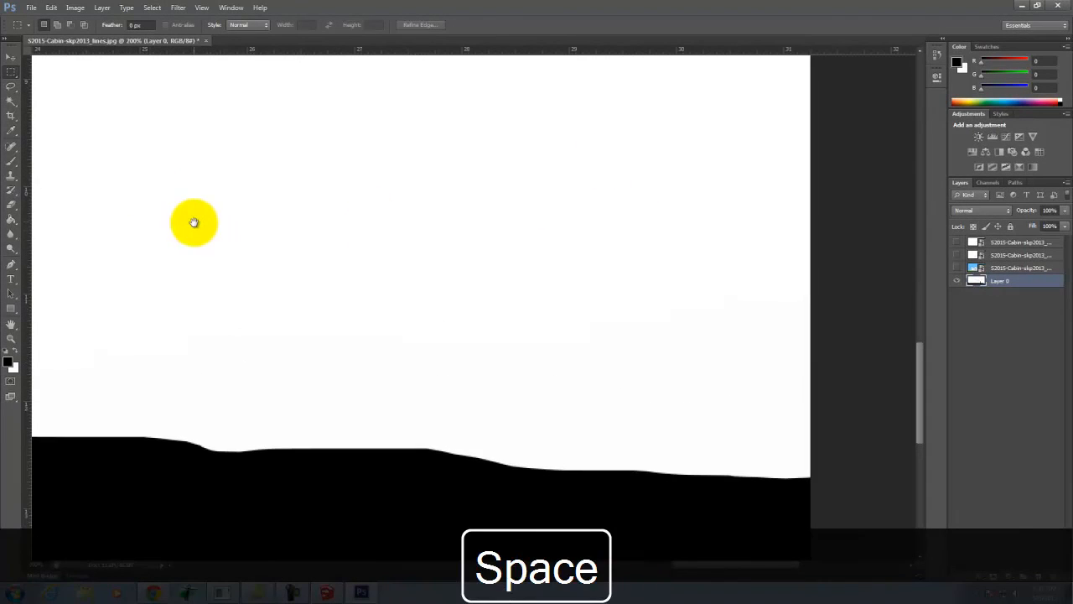
left_click_drag(194, 230, 455, 204)
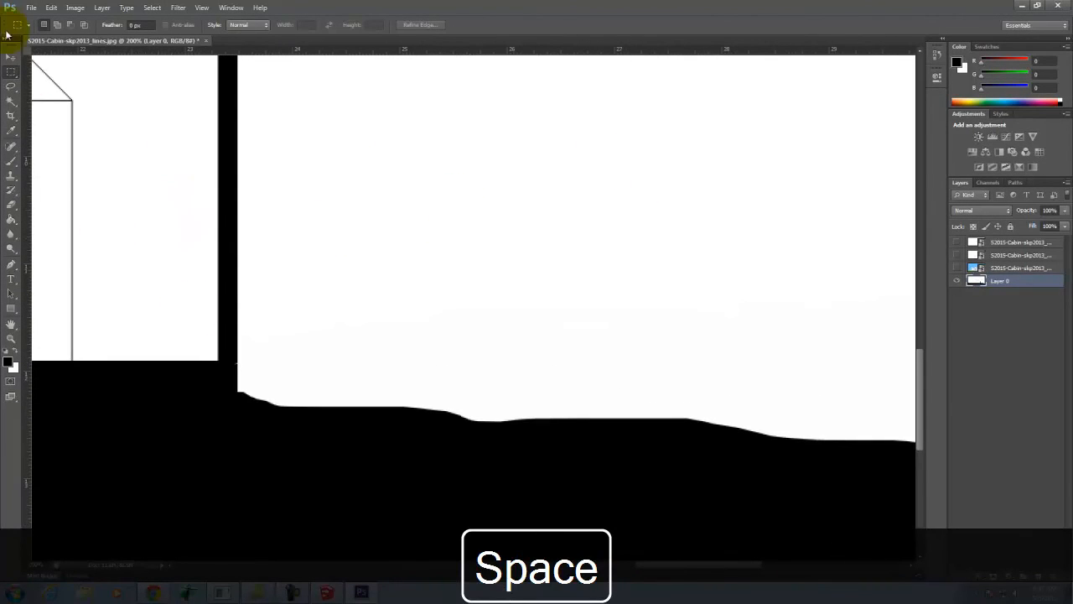
left_click(12, 173)
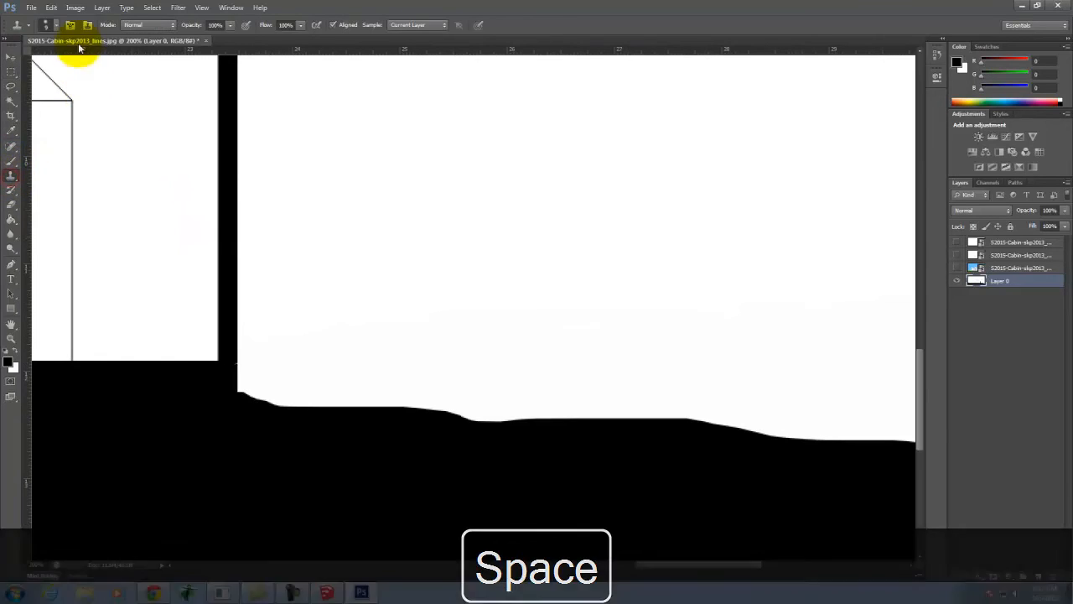
left_click(57, 28)
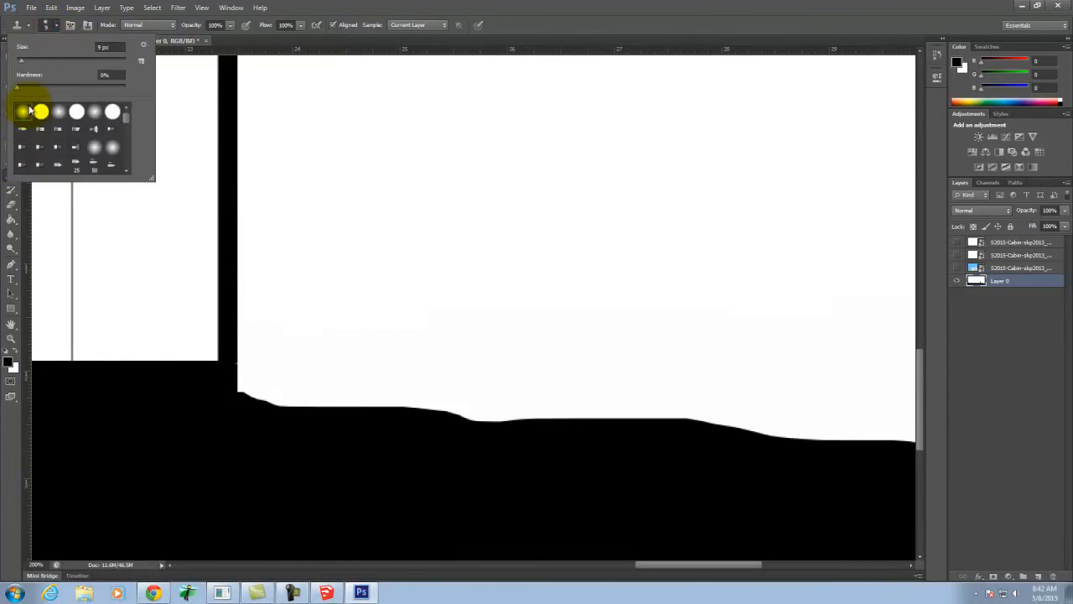
left_click_drag(127, 117, 132, 142)
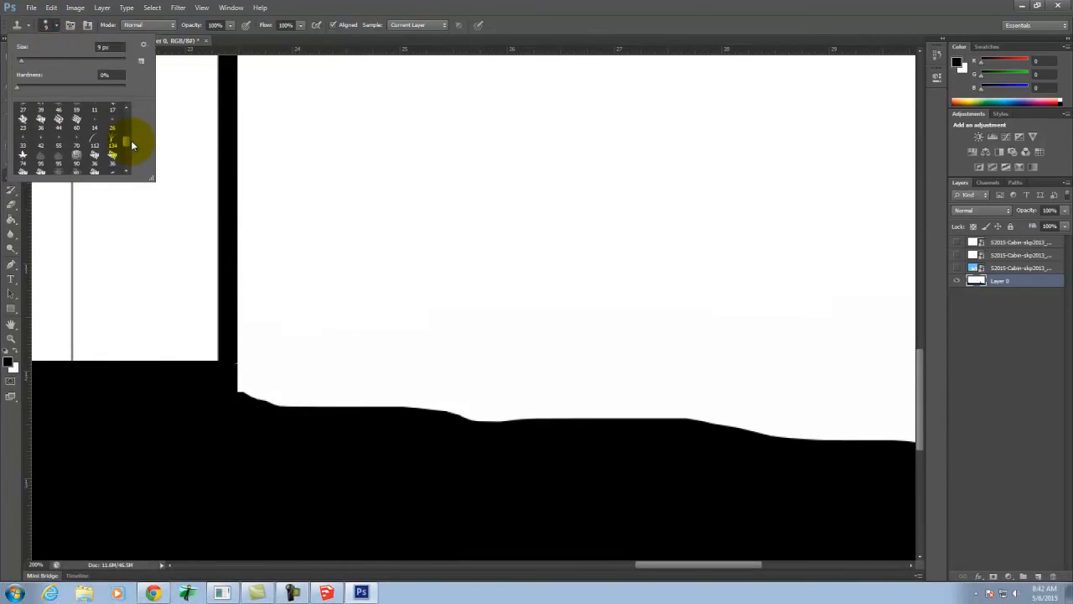
left_click(114, 144)
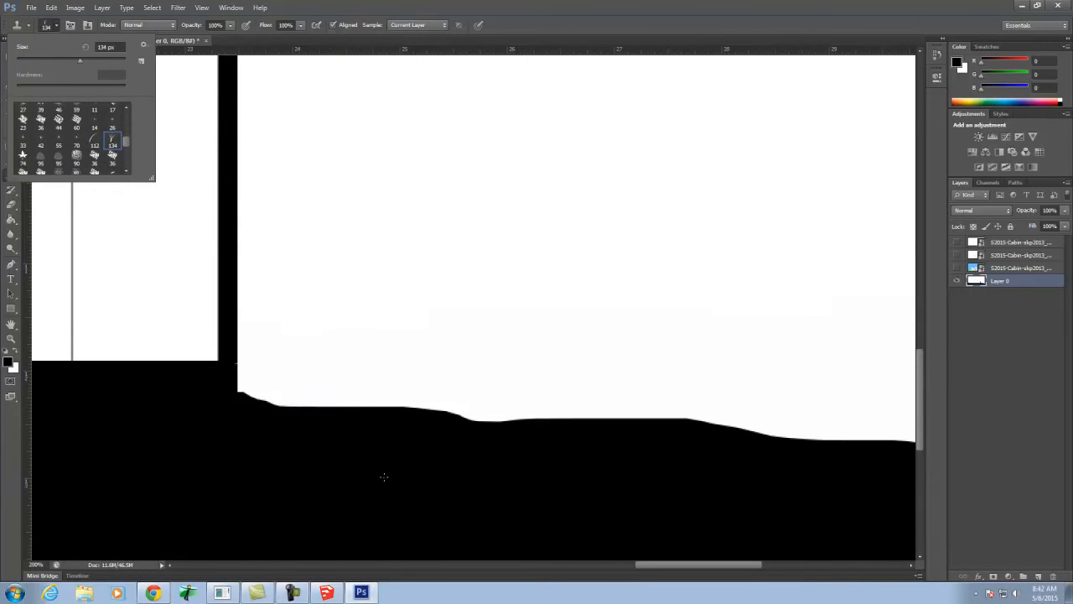
Step: Sample the black ground and stamp grass blades along the terrain edge, starting from the right wall's foot
left_click(363, 476)
left_click_drag(397, 410, 683, 418)
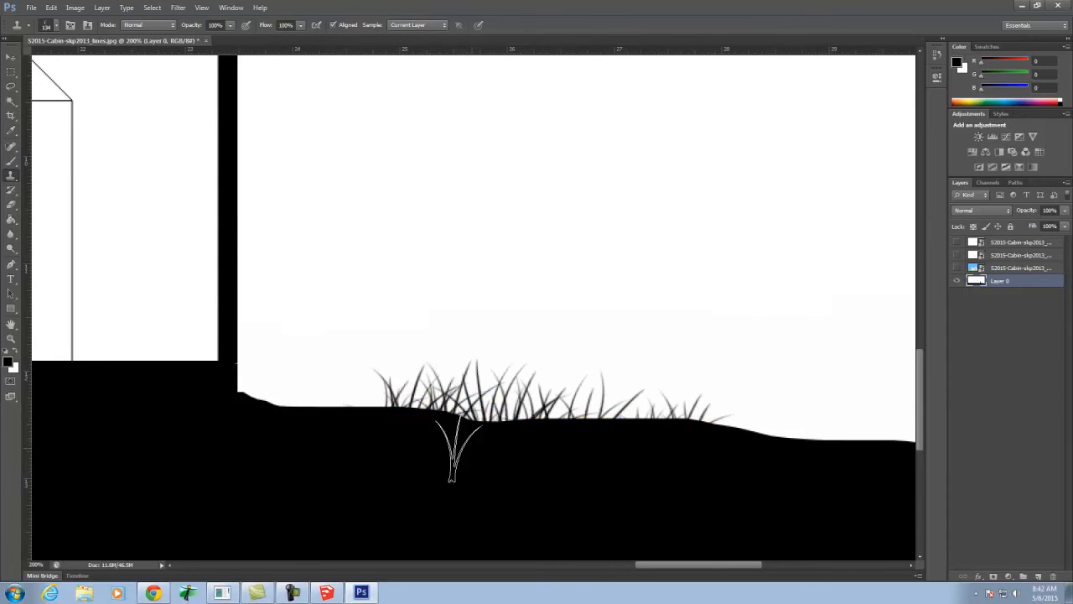
left_click_drag(324, 425, 258, 418)
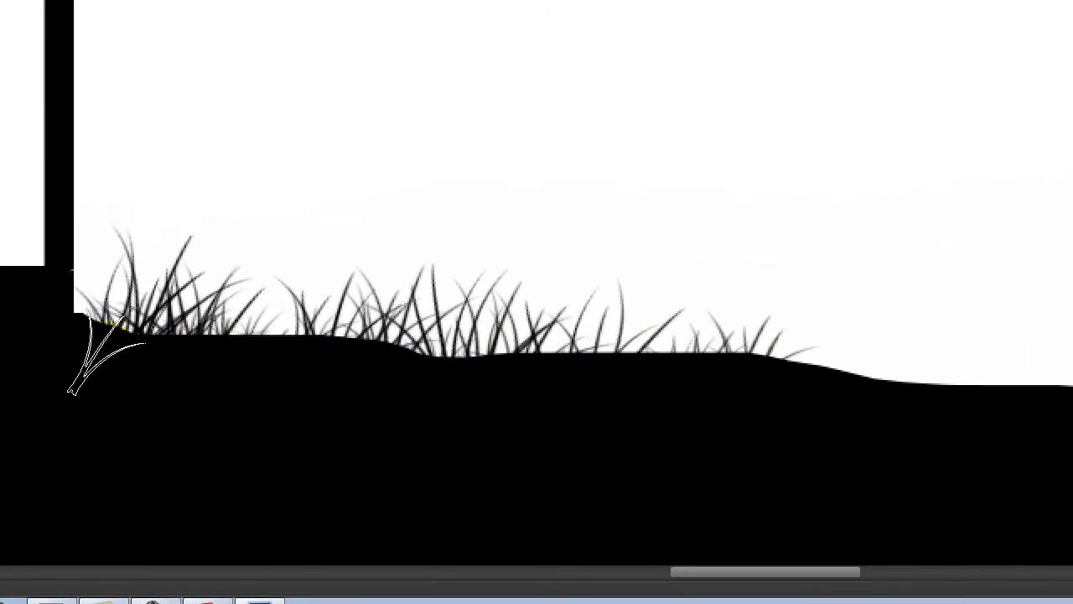
left_click_drag(104, 350, 335, 369)
mouse_move(537, 391)
left_mouse_down()
mouse_move(865, 393)
mouse_move(832, 405)
left_mouse_up()
Step: Stamp denser, shorter grass with a smaller brush size along the right terrain edge to the canvas border
key("bracketleft")
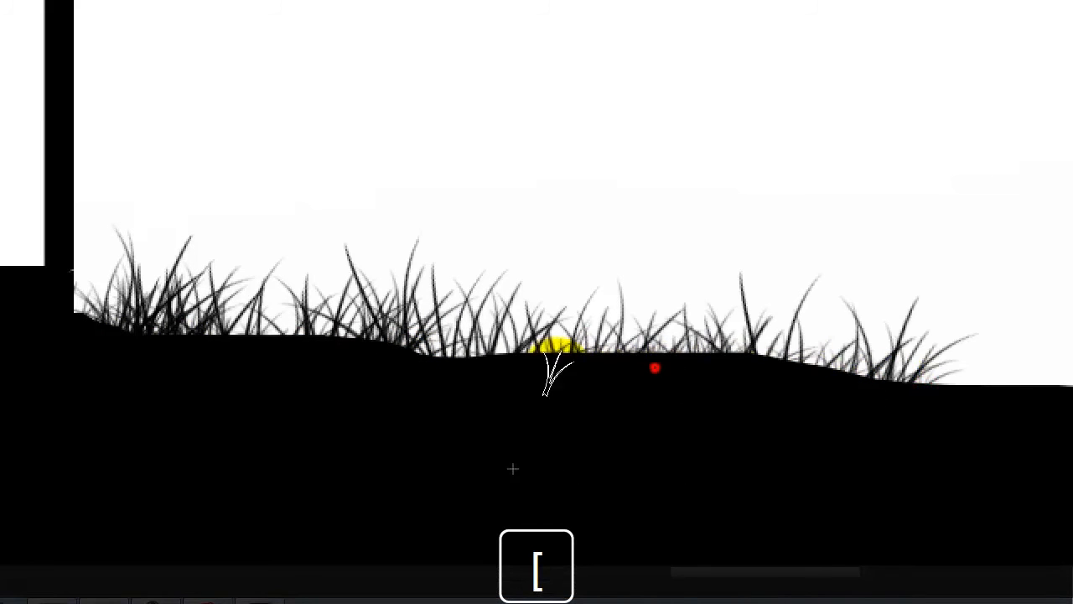
mouse_move(303, 351)
left_mouse_down()
mouse_move(282, 344)
mouse_move(322, 331)
left_mouse_up()
mouse_move(680, 361)
left_mouse_down()
mouse_move(945, 378)
mouse_move(451, 380)
mouse_move(567, 360)
mouse_move(776, 370)
mouse_move(720, 369)
left_mouse_up()
key("space")
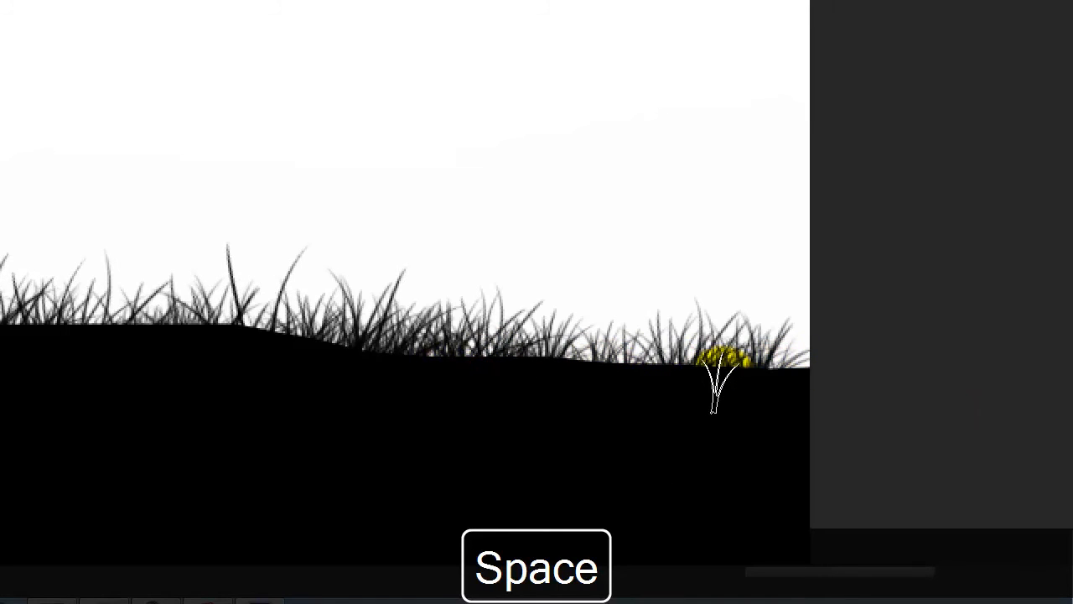
key("bracketleft")
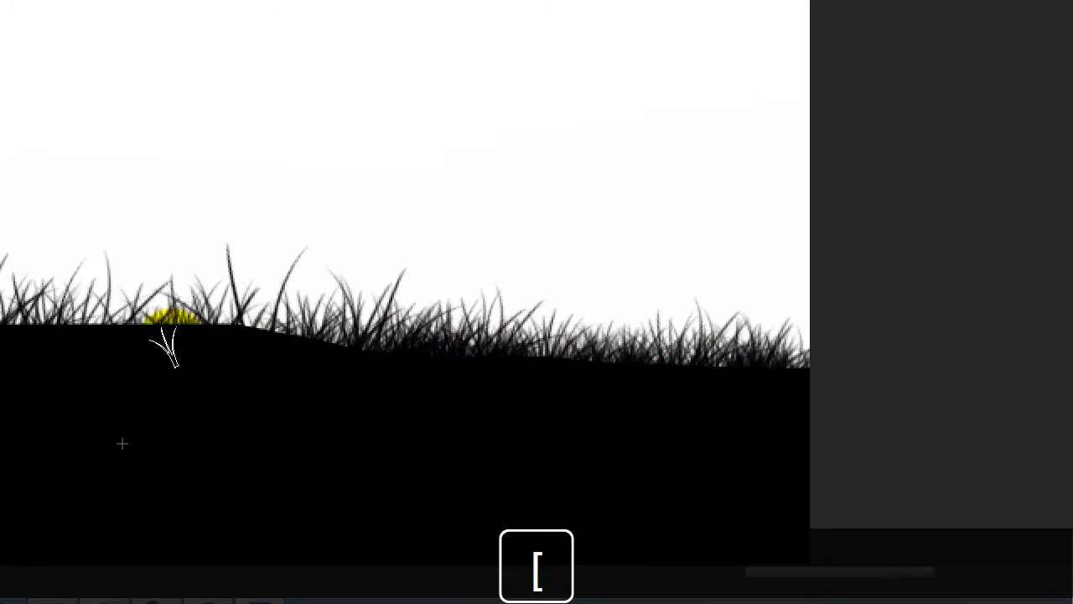
mouse_move(309, 337)
left_mouse_down()
mouse_move(185, 325)
mouse_move(510, 378)
left_mouse_up()
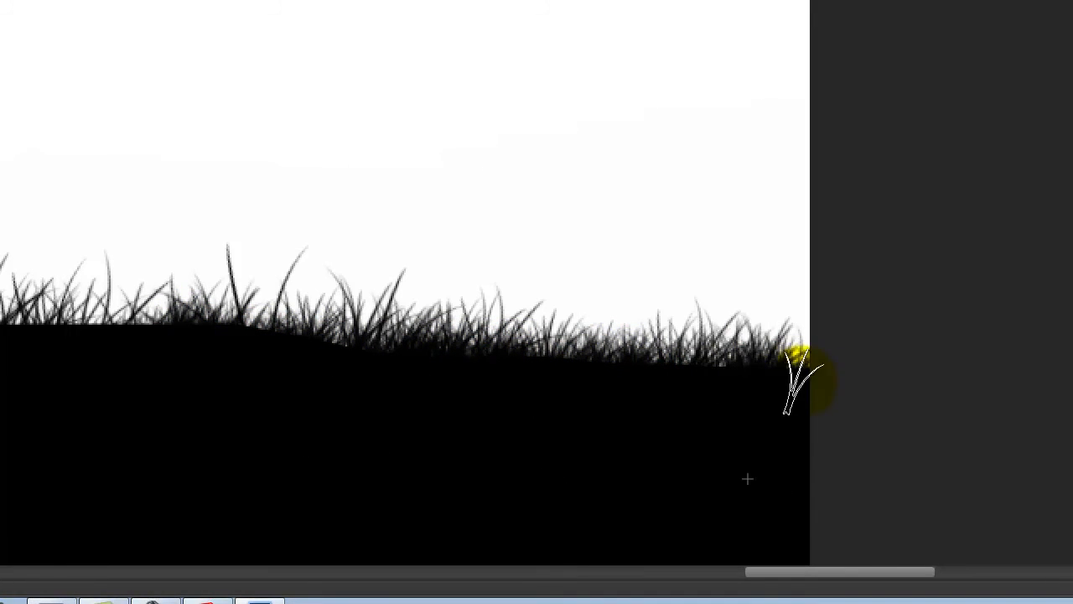
Step: Finish the grass on the right terrain edge, and stamp short, dense grass along the left terrain edge up to the left wall
left_click(213, 333)
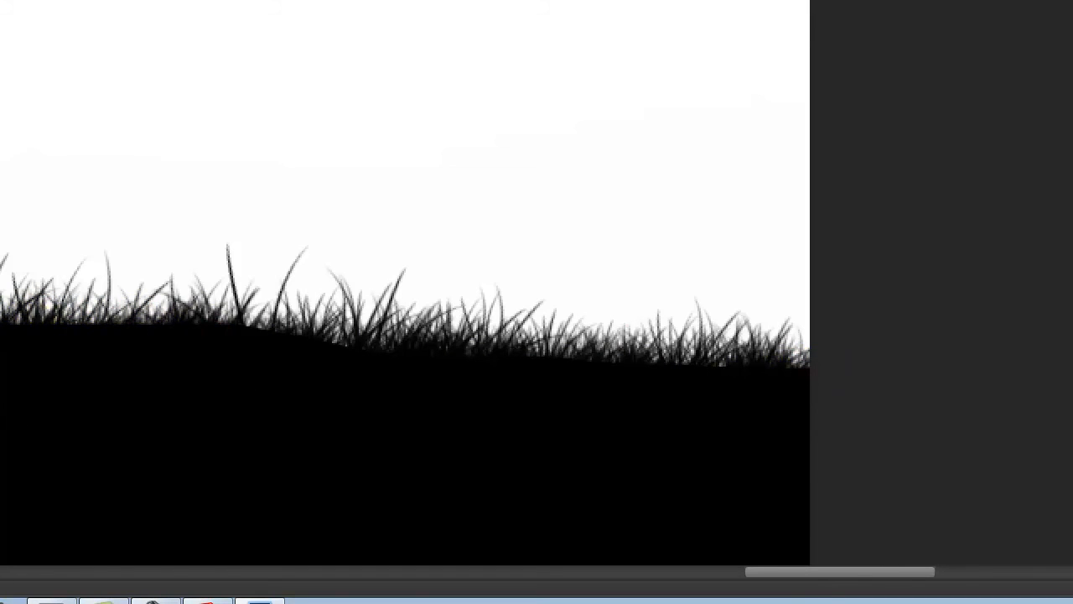
key("space")
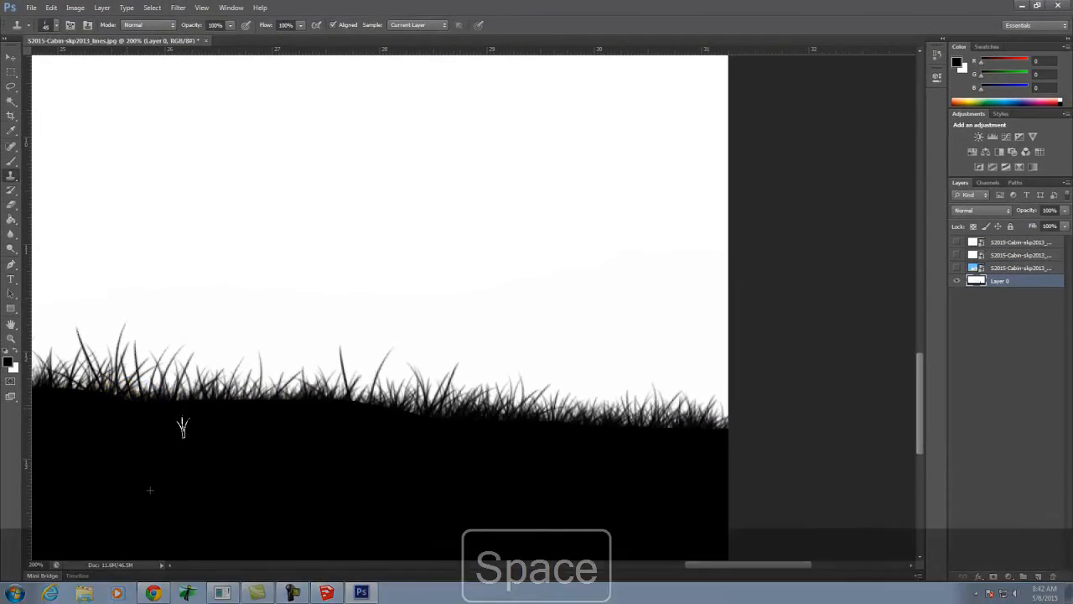
left_click_drag(216, 444, 617, 452)
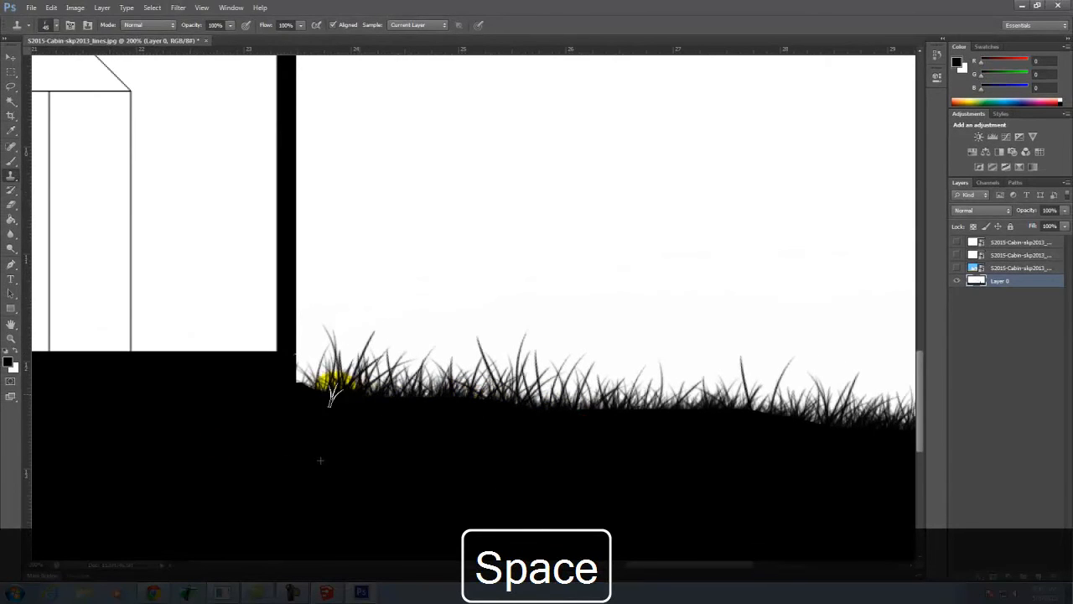
key("space")
left_click_drag(292, 427, 965, 429)
left_click_drag(228, 439, 794, 445)
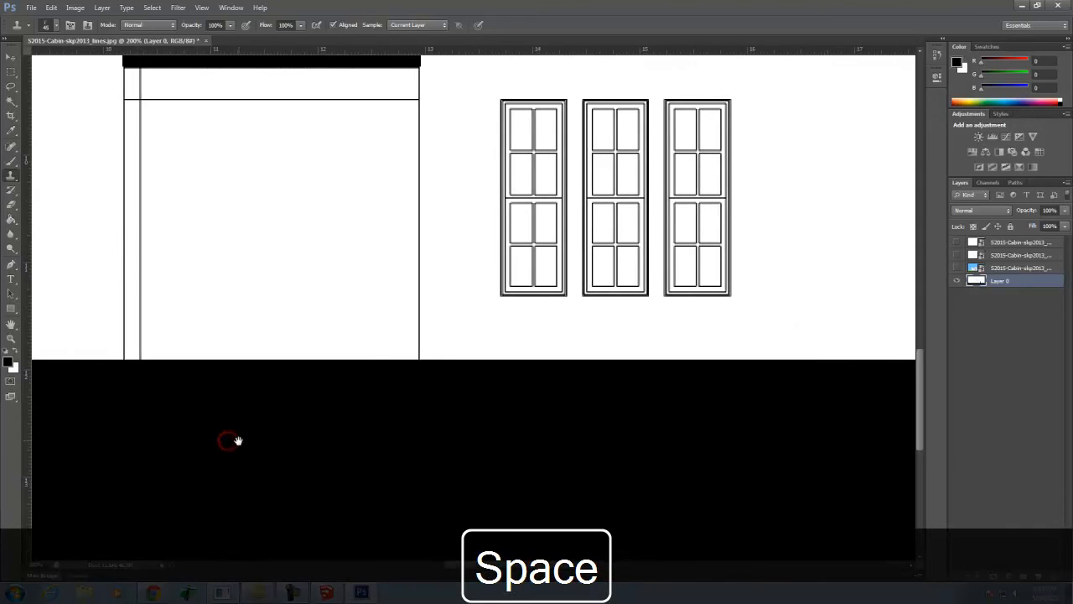
left_click_drag(238, 439, 525, 442)
left_click_drag(381, 454, 620, 451)
left_click_drag(547, 451, 494, 433)
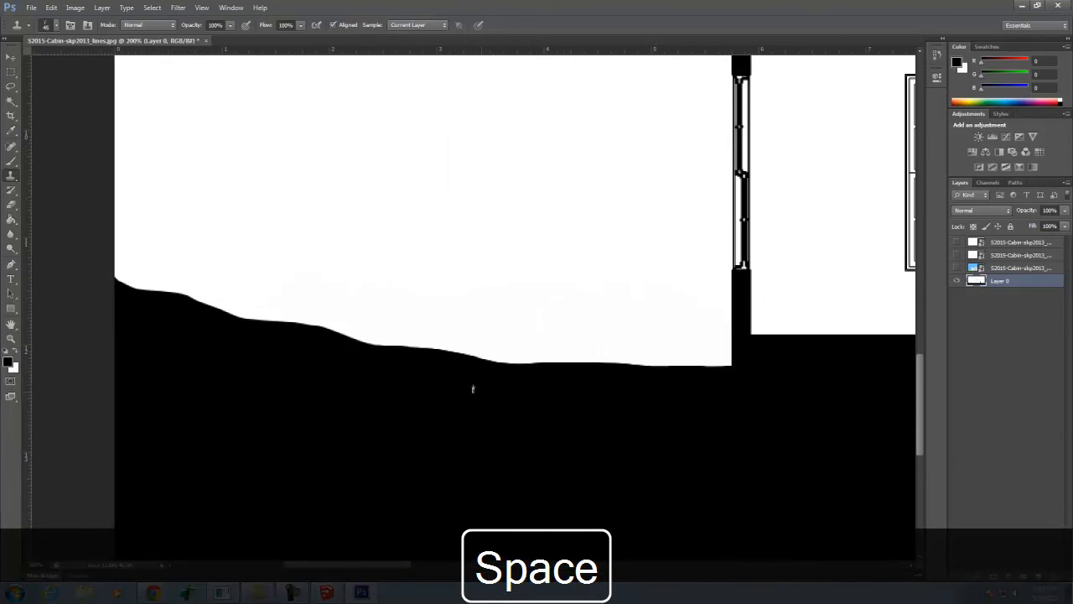
mouse_move(406, 357)
left_mouse_down()
mouse_move(264, 327)
mouse_move(263, 316)
mouse_move(278, 322)
mouse_move(192, 311)
mouse_move(131, 279)
left_mouse_up()
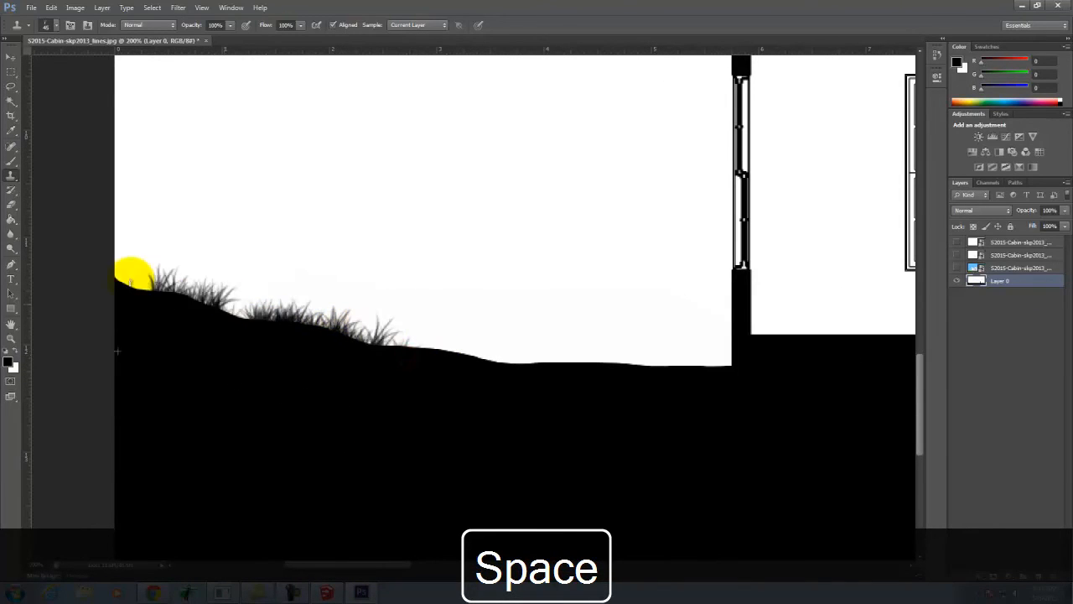
mouse_move(200, 306)
left_mouse_down()
mouse_move(265, 335)
mouse_move(239, 319)
mouse_move(322, 324)
mouse_move(301, 332)
mouse_move(403, 363)
mouse_move(694, 373)
left_mouse_up()
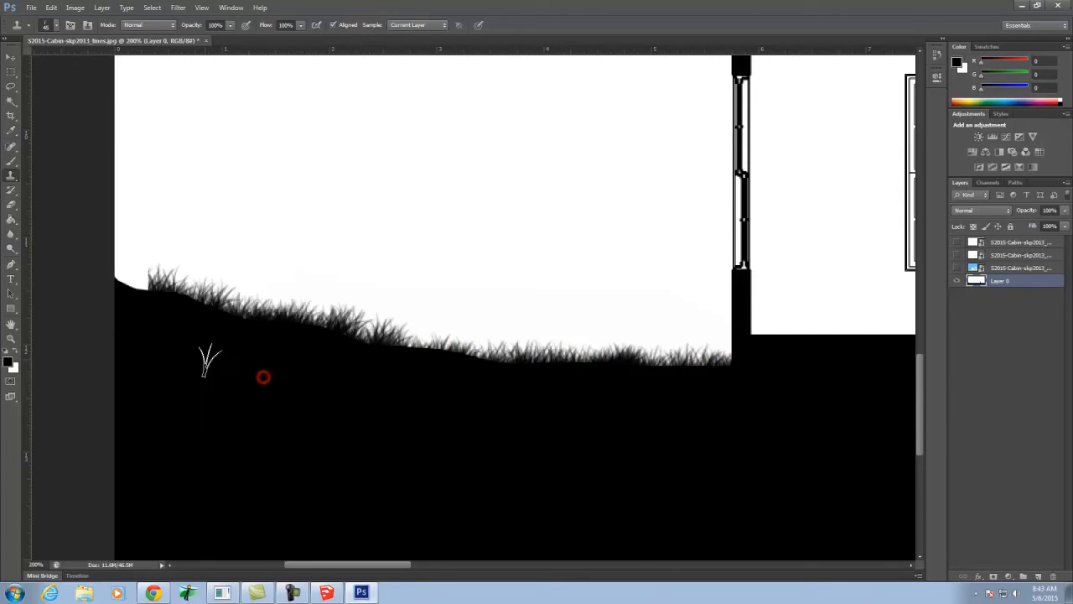
Step: Enlarge the grass-shaped clone brush and stamp taller grass tufts at scattered spots along the left terrain edge
key("bracketright")
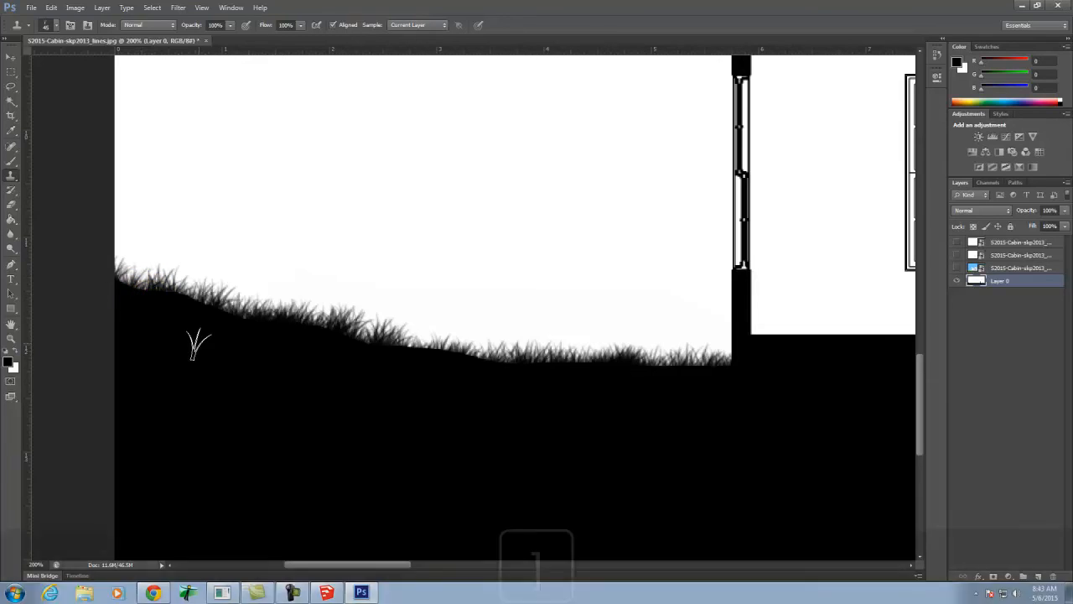
left_click(228, 289)
left_click(325, 317)
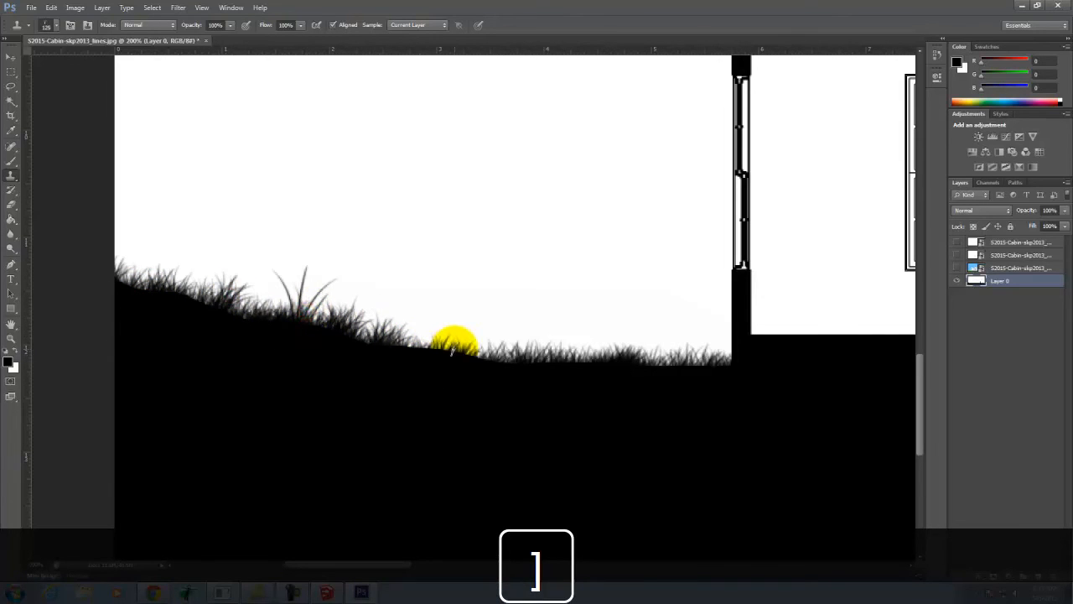
left_click(438, 346)
left_click_drag(574, 369, 662, 378)
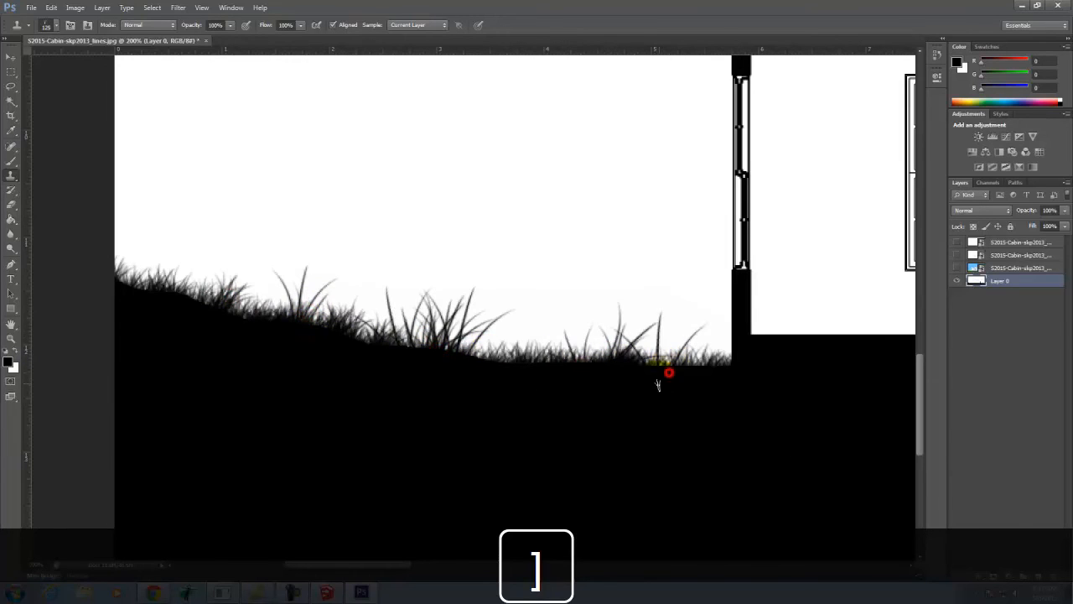
left_click(190, 315)
key("bracketright")
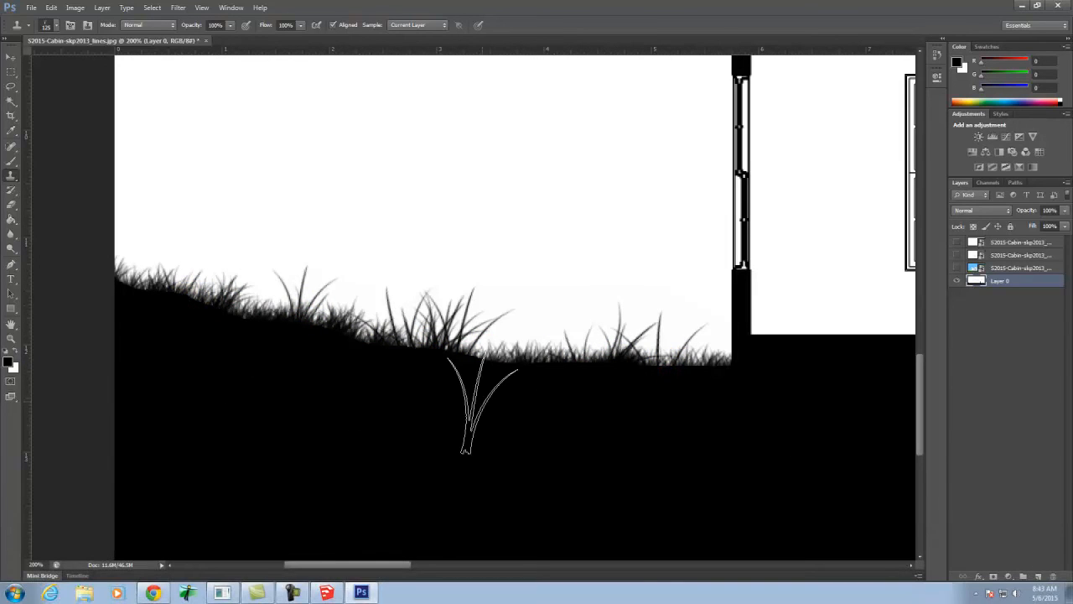
Step: Compare the whole edited section on Layer 0 with the original linework by toggling Layer 0 and the topmost layer
key("ctrl+0")
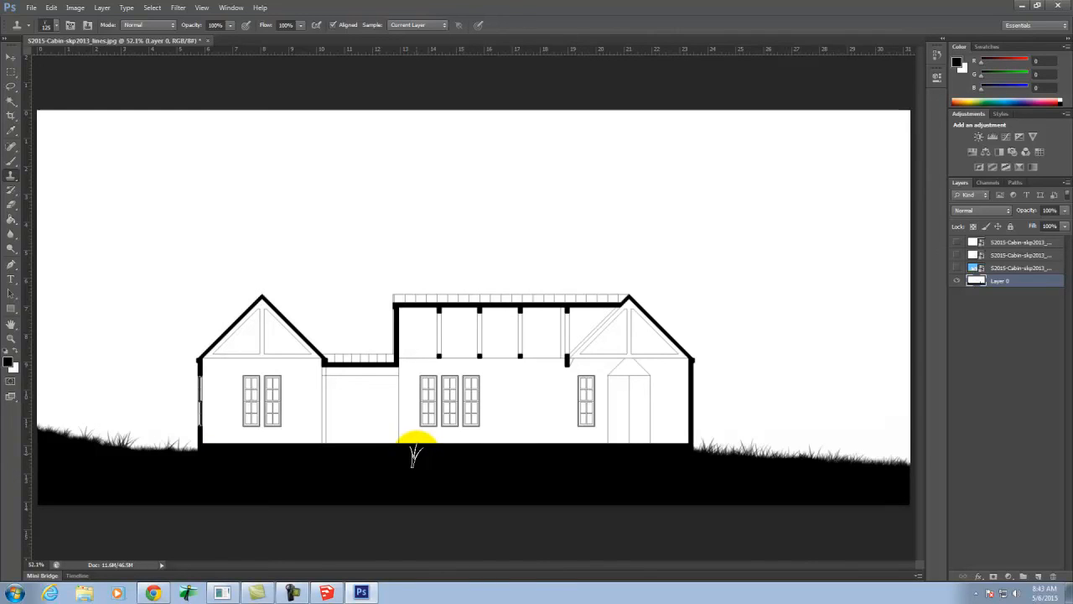
left_click(955, 280)
left_click(956, 244)
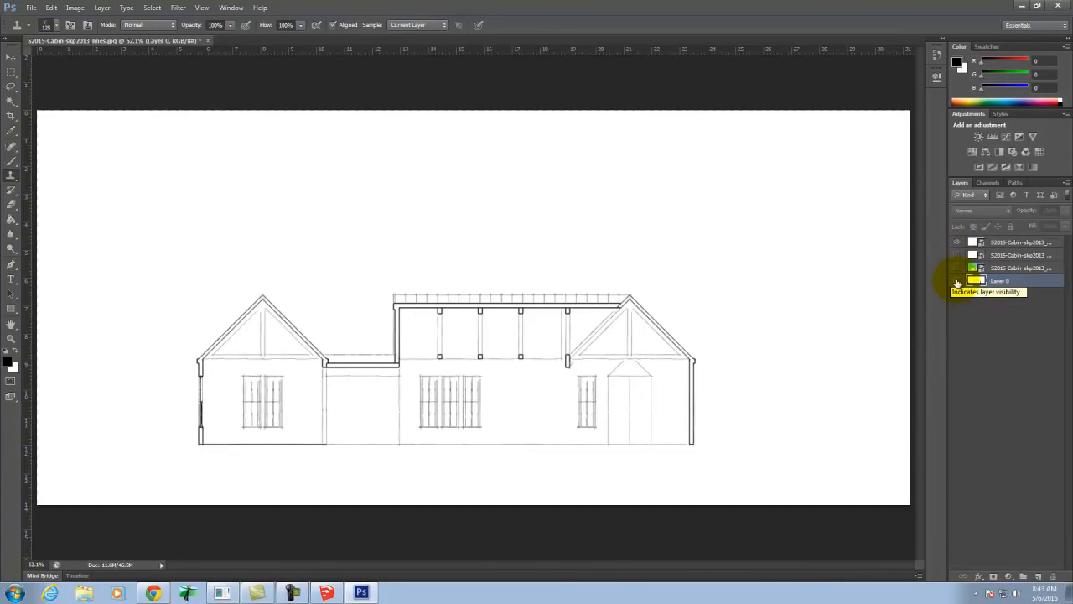
left_click(956, 280)
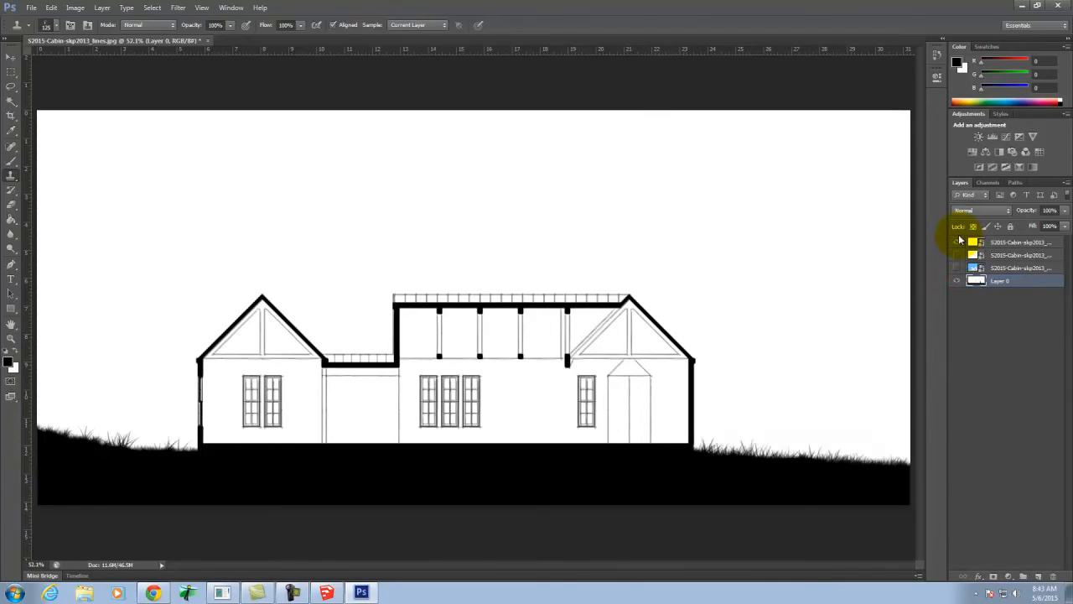
left_click(955, 243)
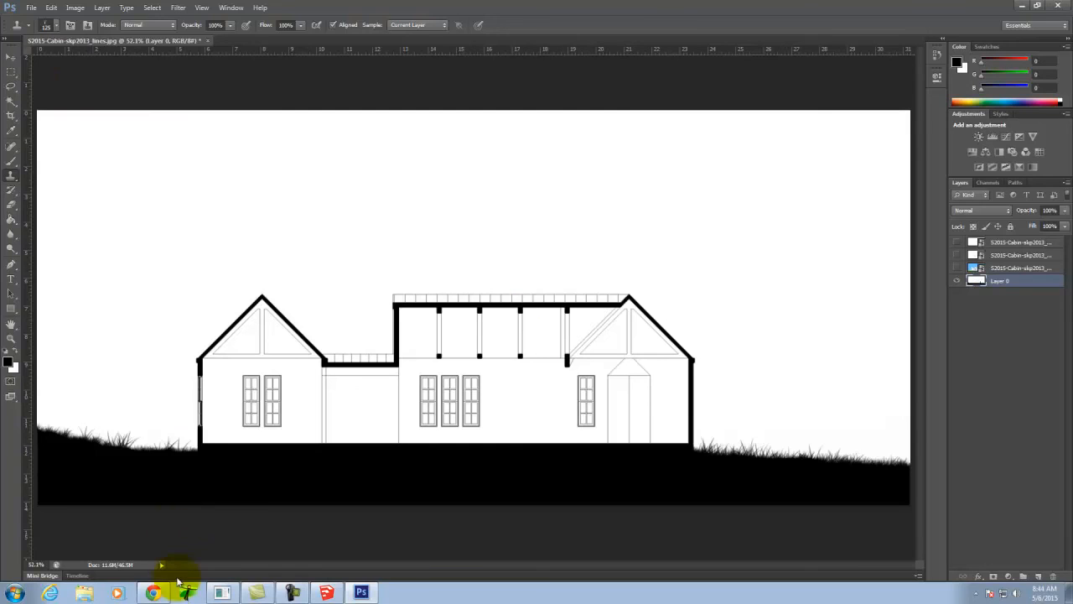
Step: Switch to Chrome and open a new browser tab
left_click(155, 594)
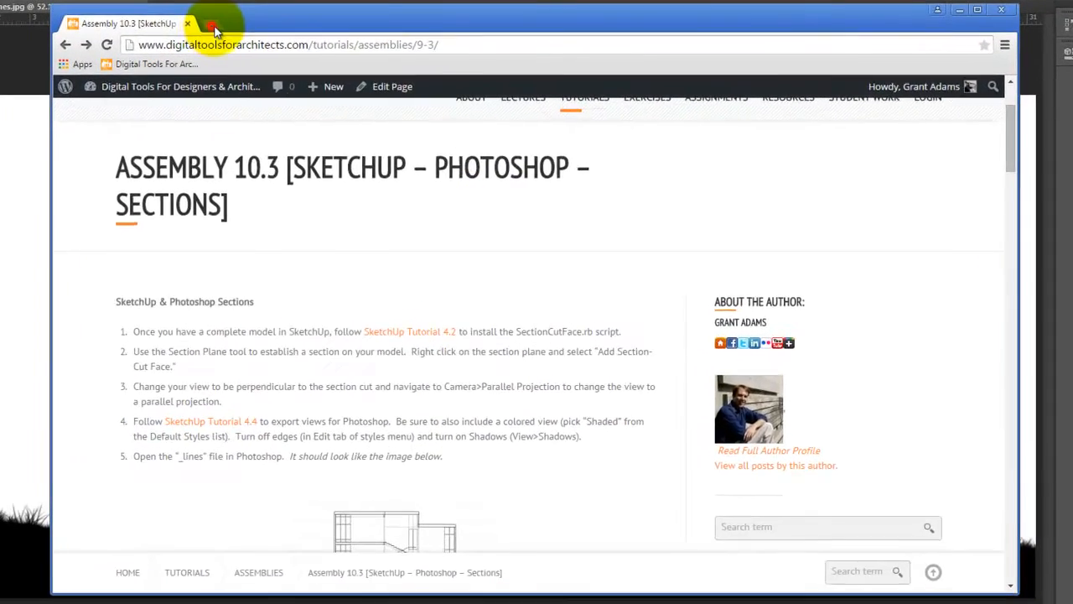
left_click(255, 53)
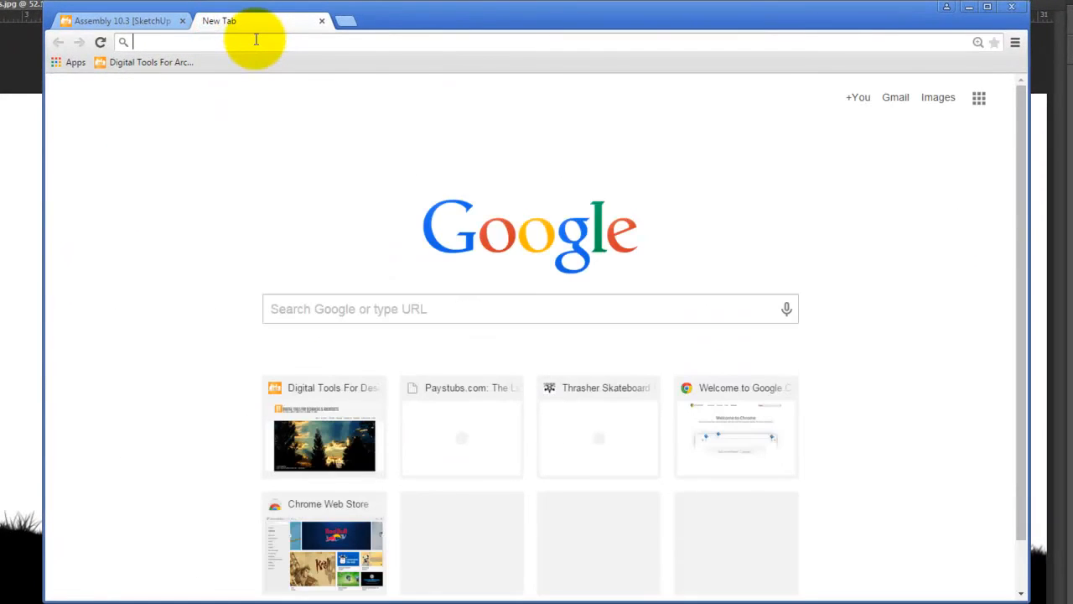
type("search")
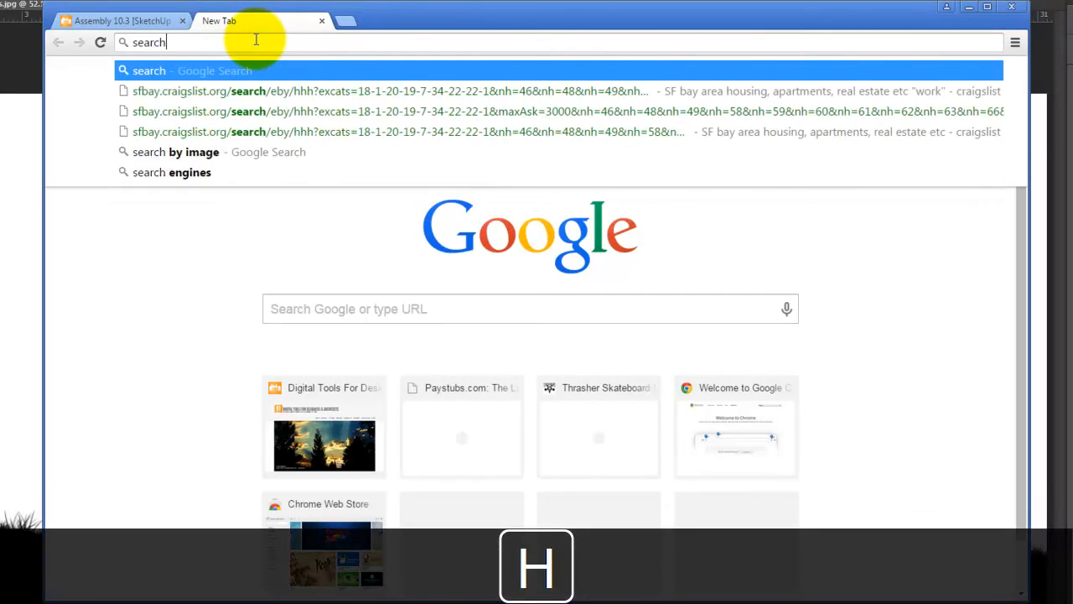
type(".creat")
key("Return")
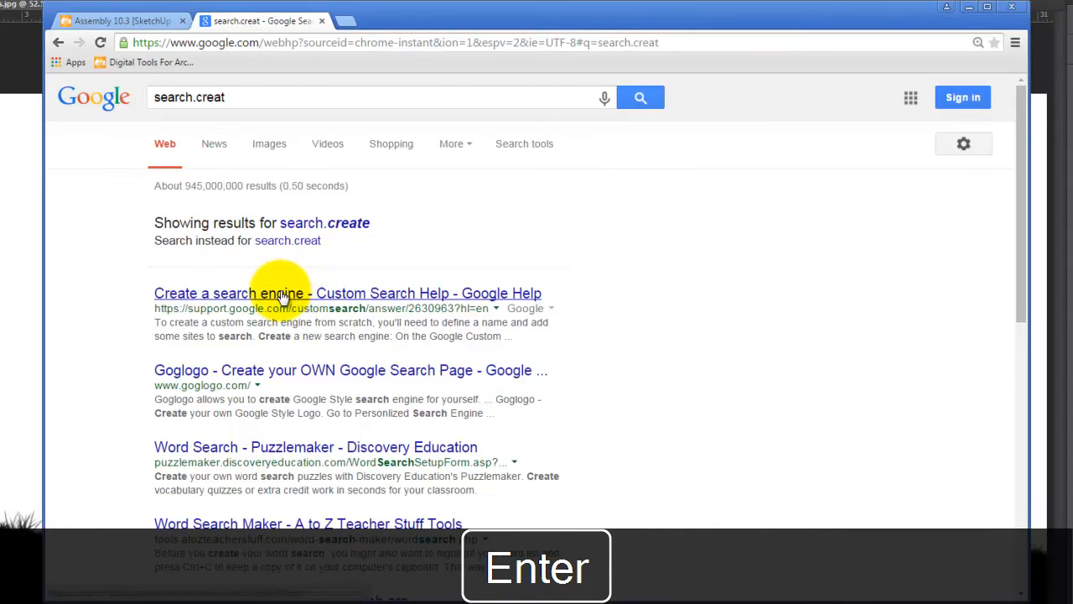
left_click(257, 44)
key("BackSpace")
Step: Open search.creativecommons.org and search Flickr for "yosemite meadow"
type("search")
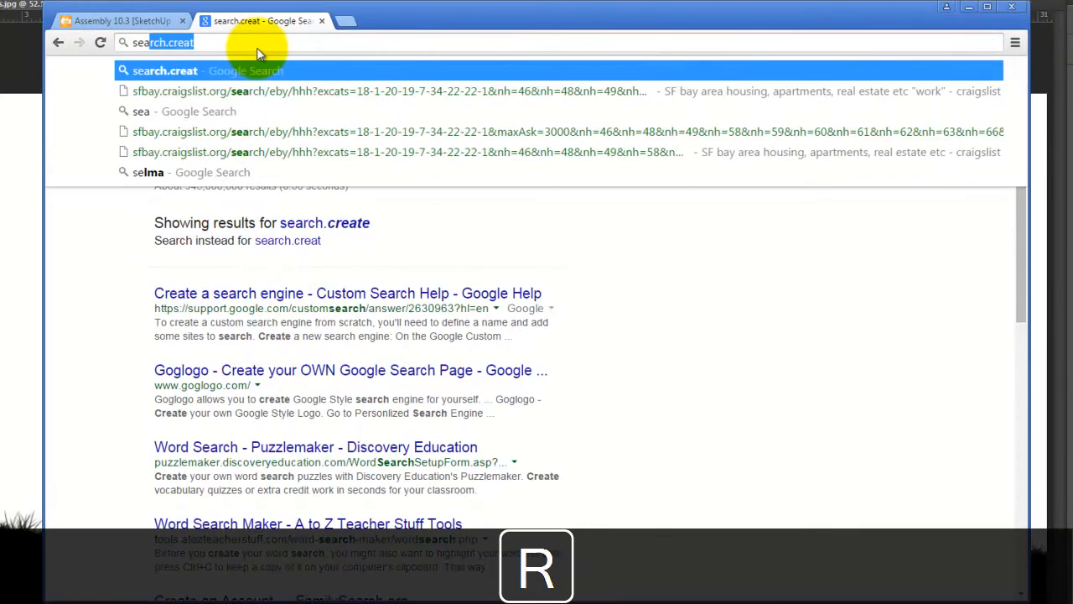
type(".")
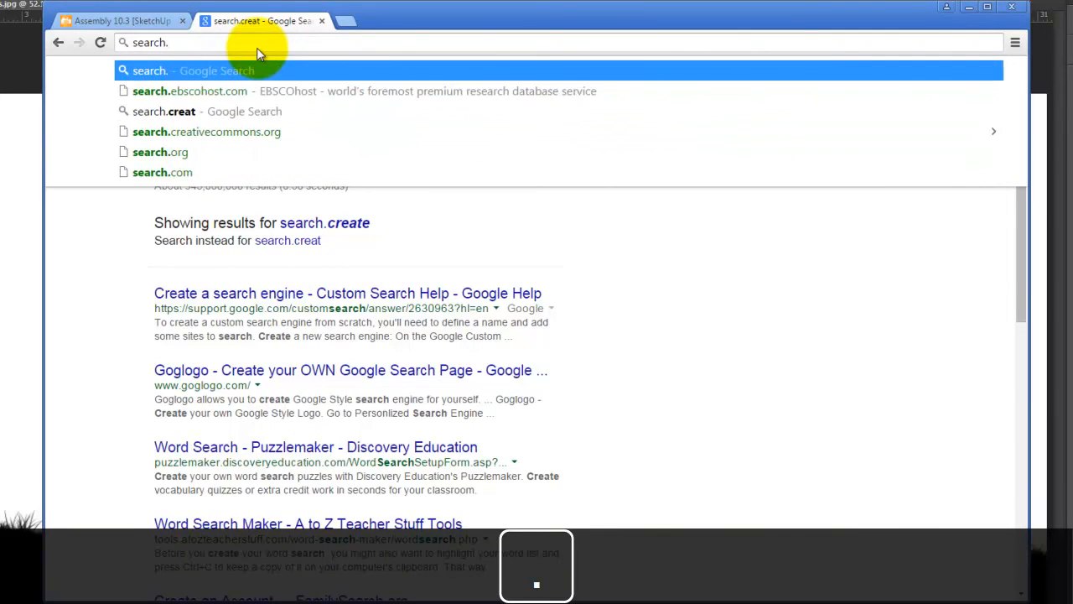
left_click(239, 131)
left_click(547, 190)
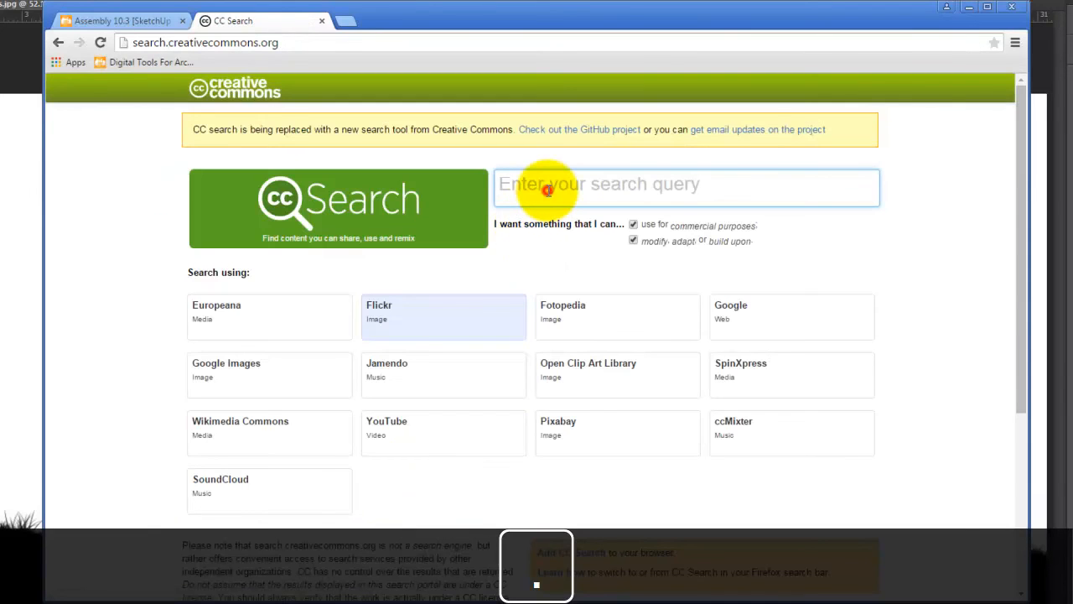
type("yosemite meadow")
key("Return")
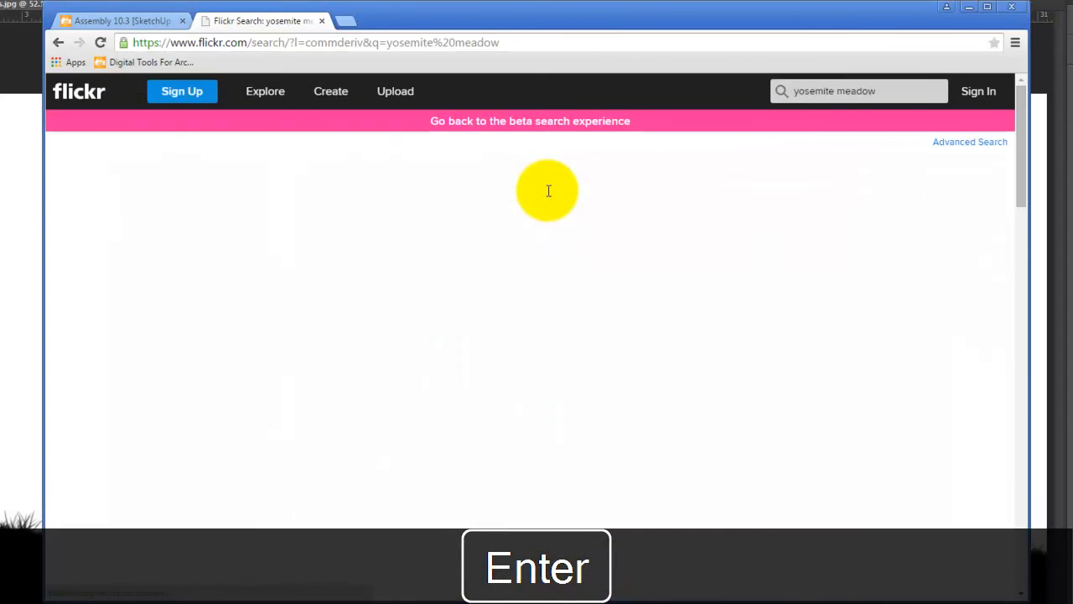
Step: Browse the Creative Commons "yosemite meadow" results for a suitable wide meadow background photo
scroll(913, 309, "down", 5)
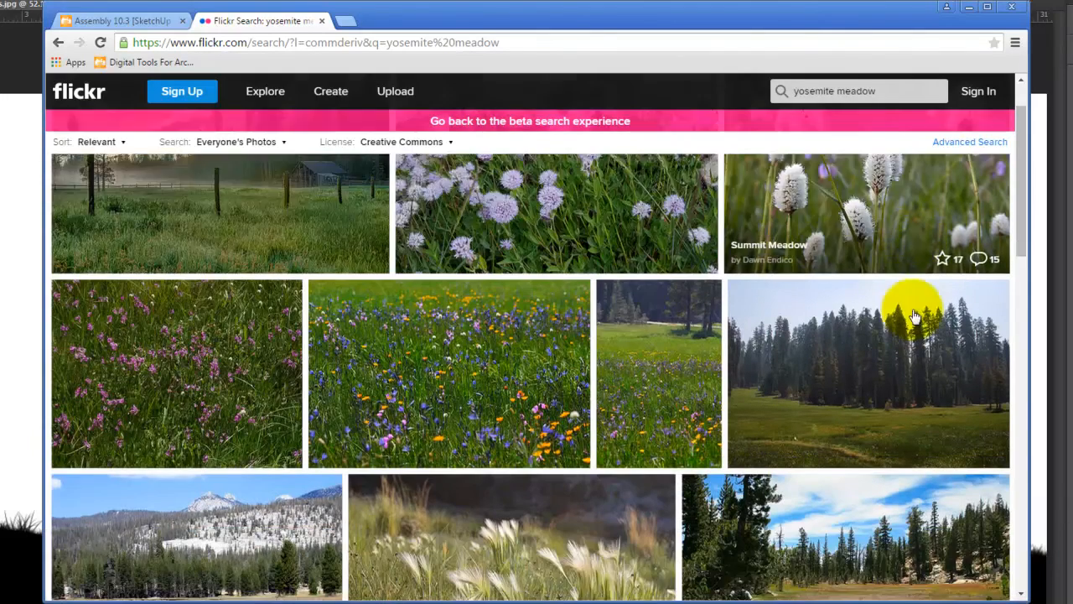
scroll(913, 312, "down", 3)
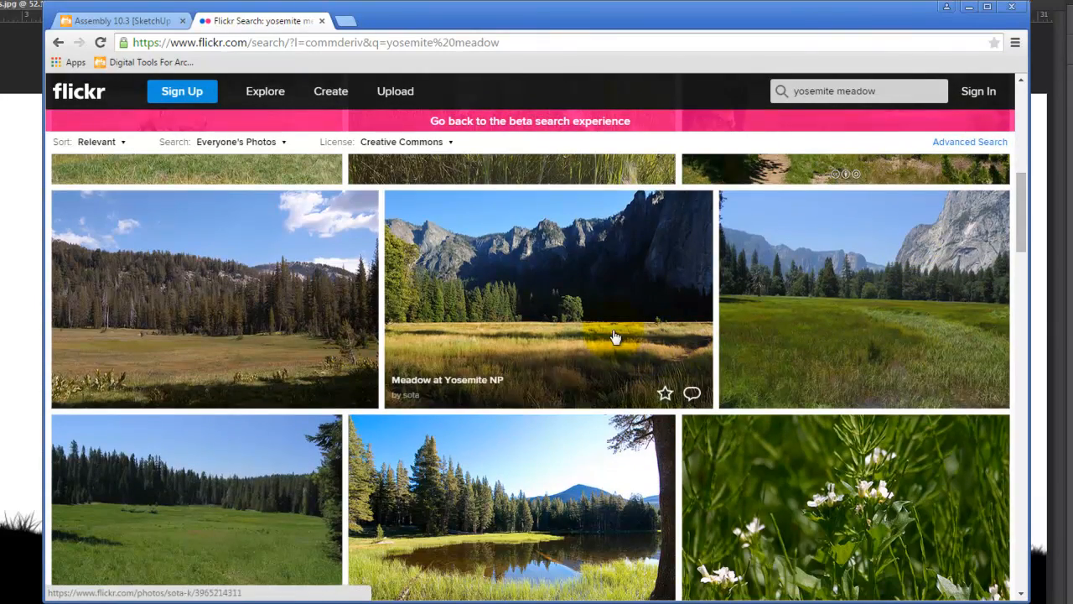
scroll(615, 338, "down", 1)
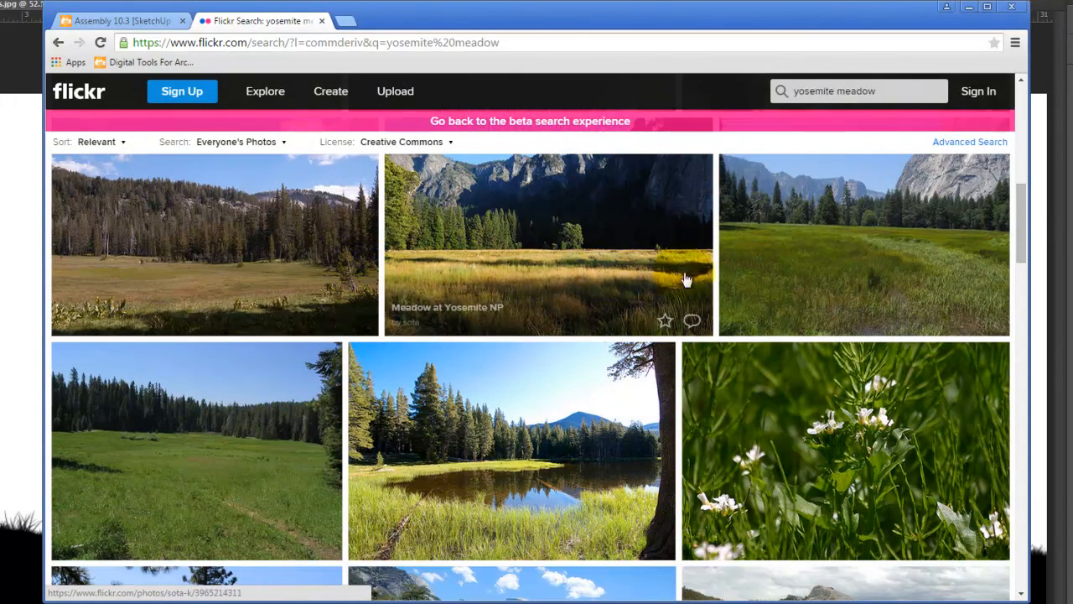
scroll(721, 288, "up", 1)
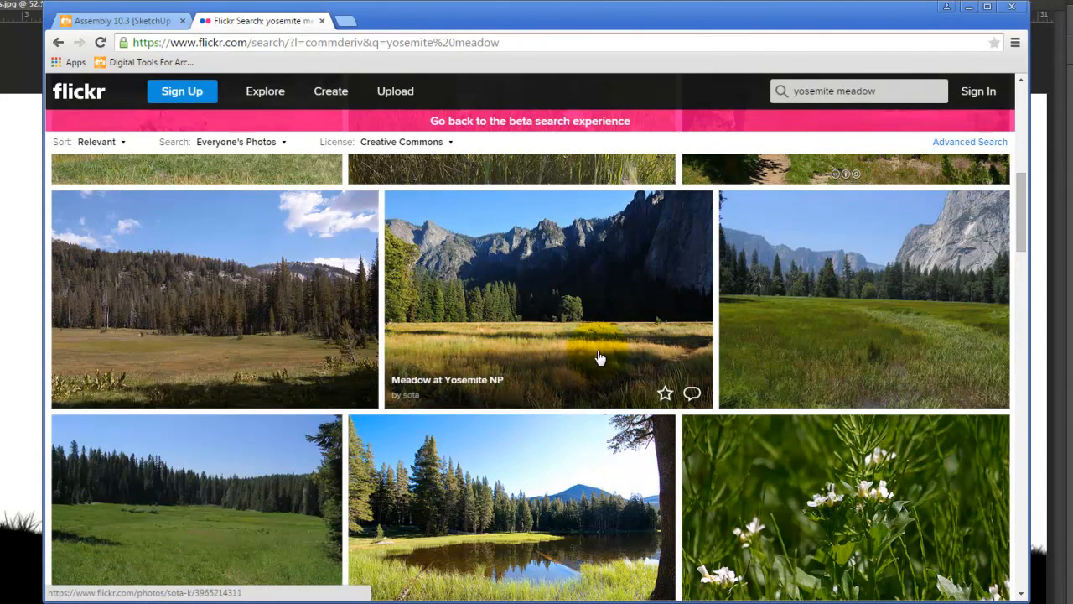
scroll(600, 358, "down", 5)
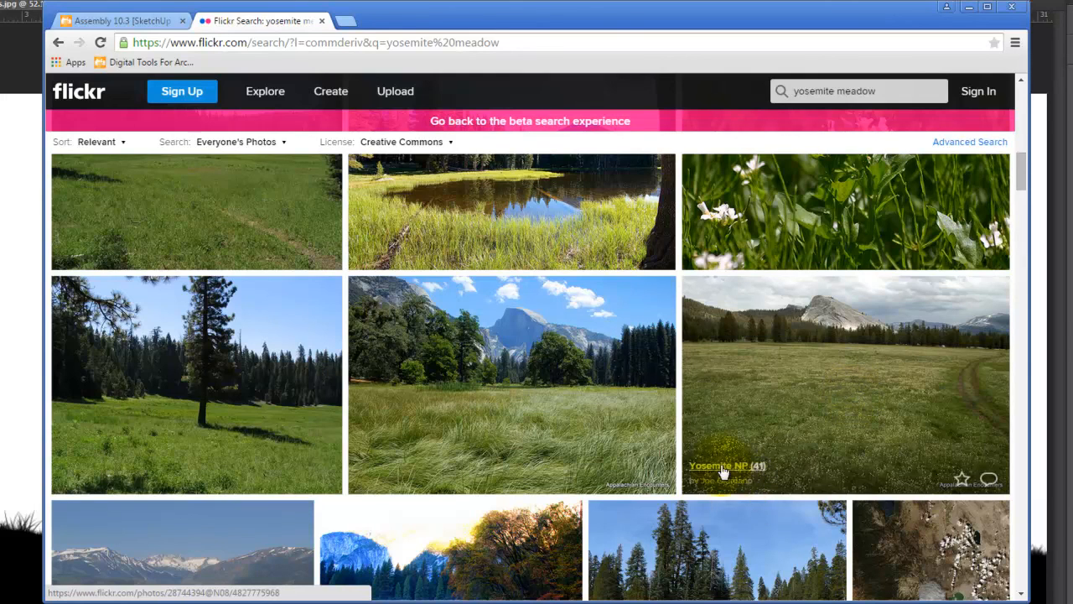
scroll(722, 472, "down", 1)
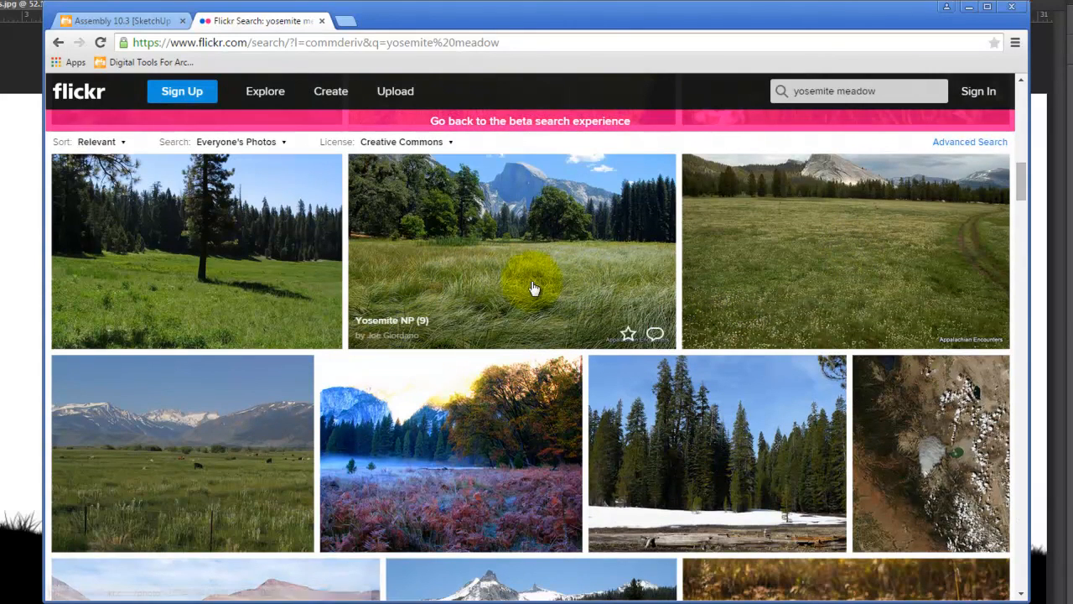
scroll(491, 303, "down", 3)
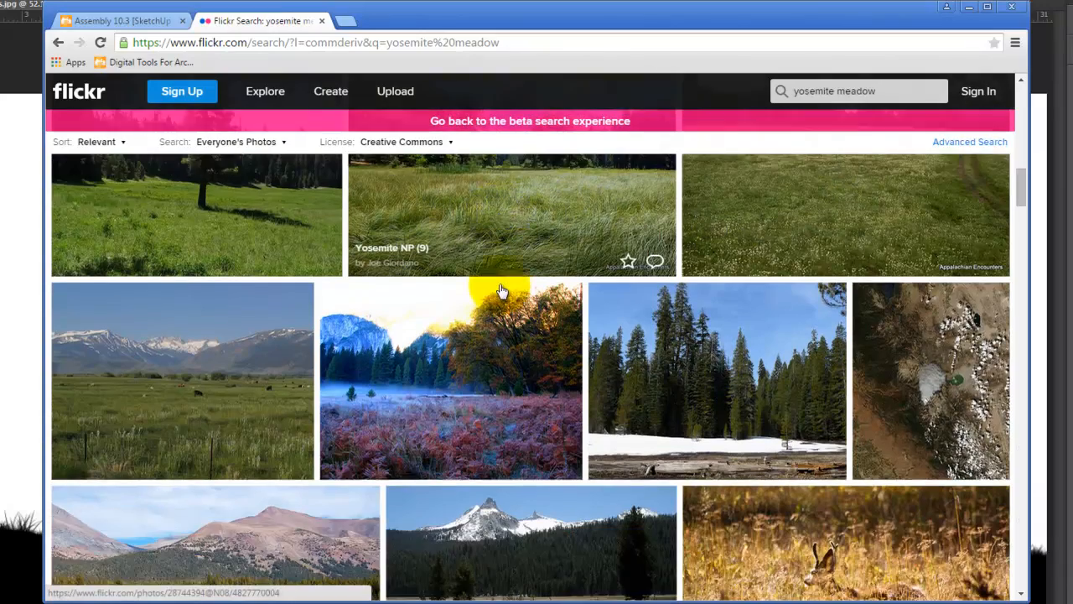
scroll(892, 332, "down", 4)
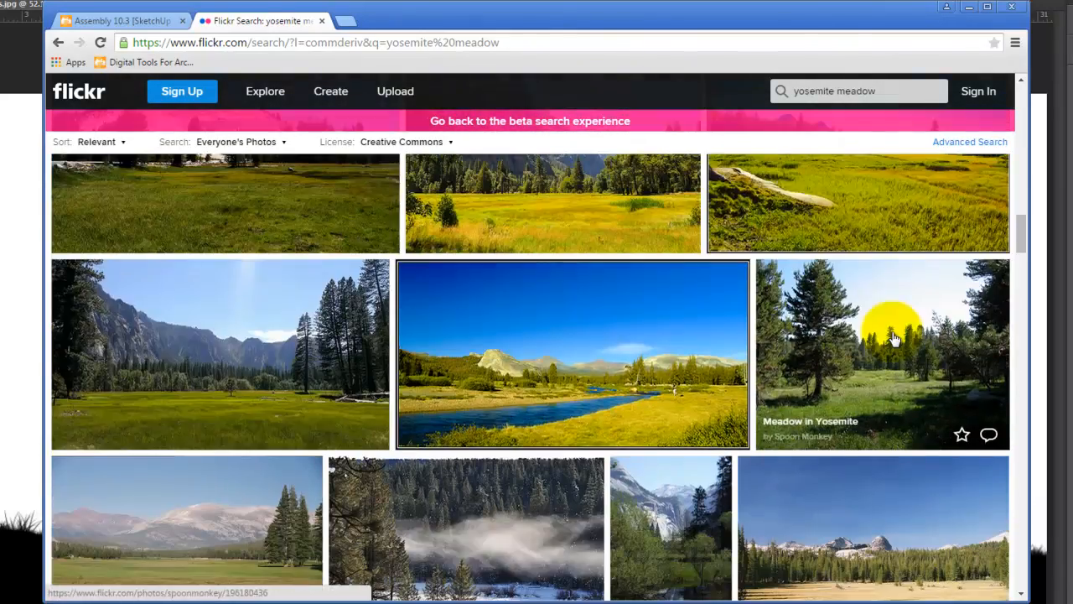
scroll(892, 332, "down", 6)
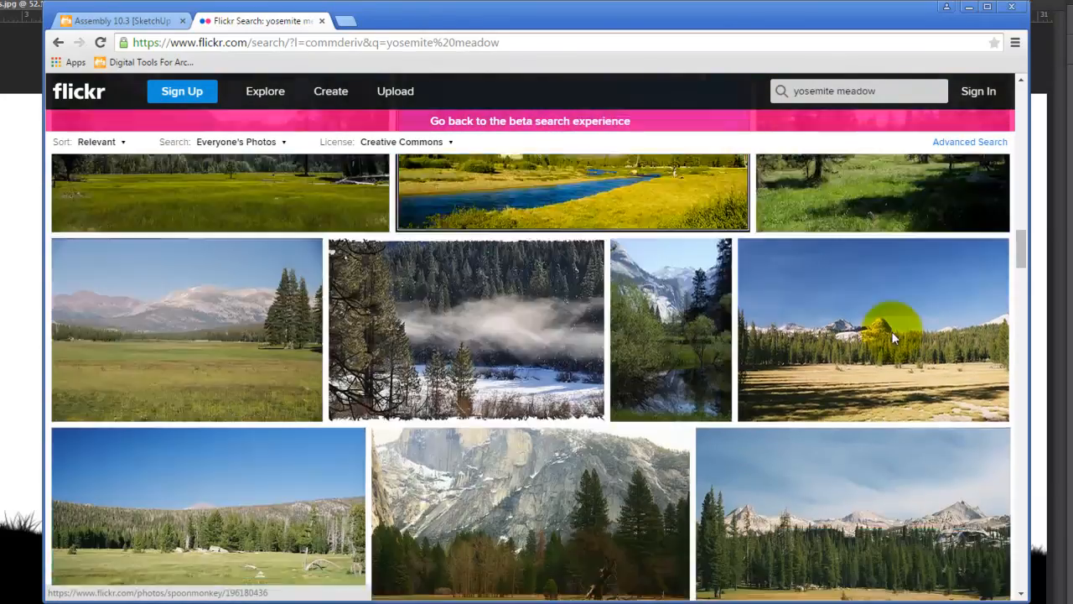
scroll(893, 338, "down", 5)
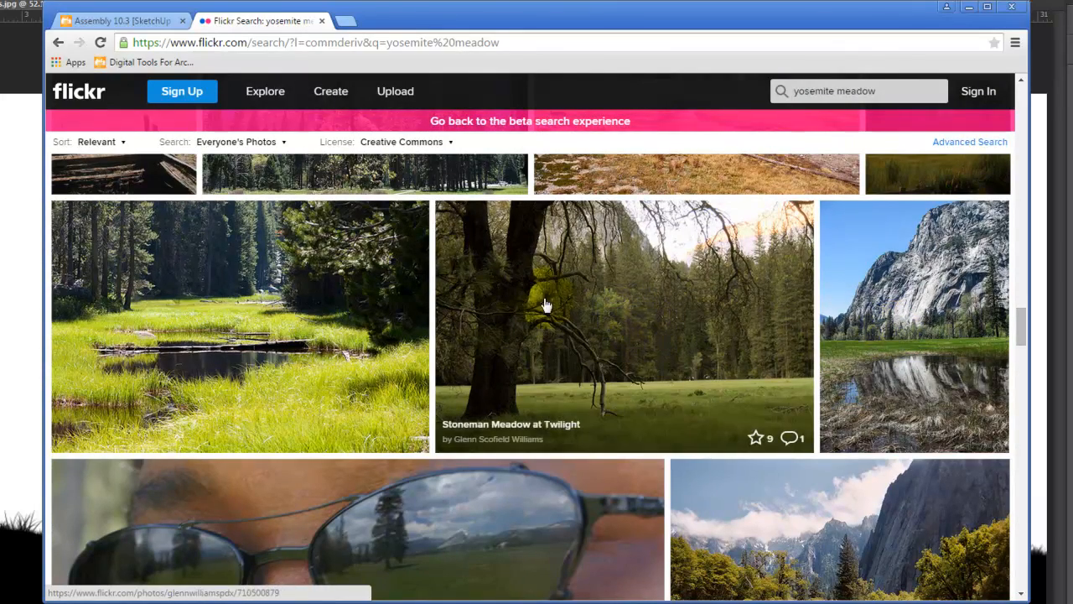
scroll(681, 334, "down", 8)
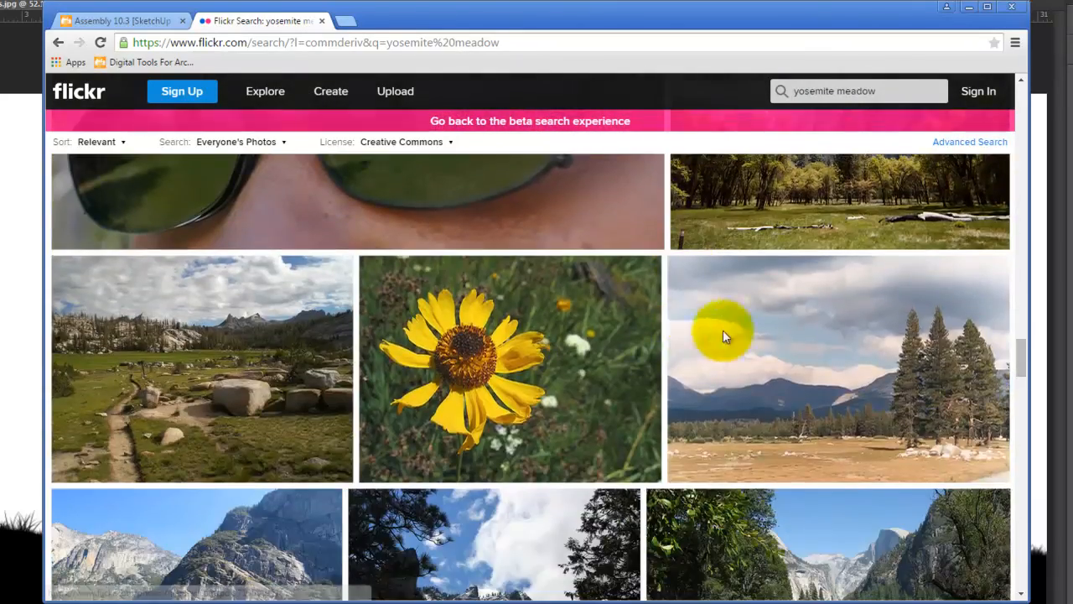
scroll(740, 340, "down", 7)
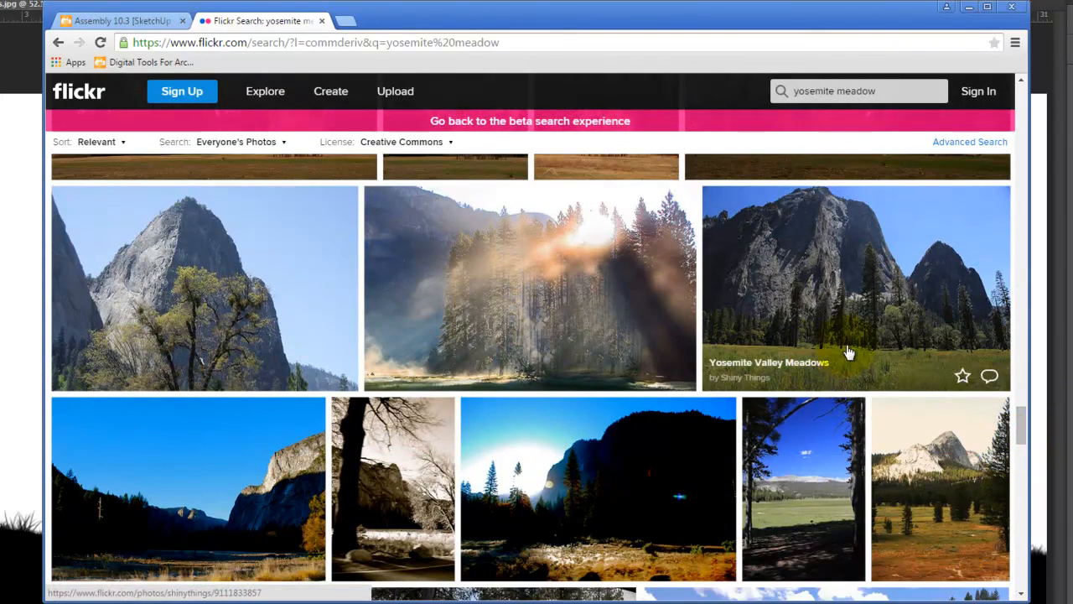
Step: Open the Yosemite Valley Meadows photo, view it enlarged, and download its Original (1024 × 683) size
left_click(888, 327)
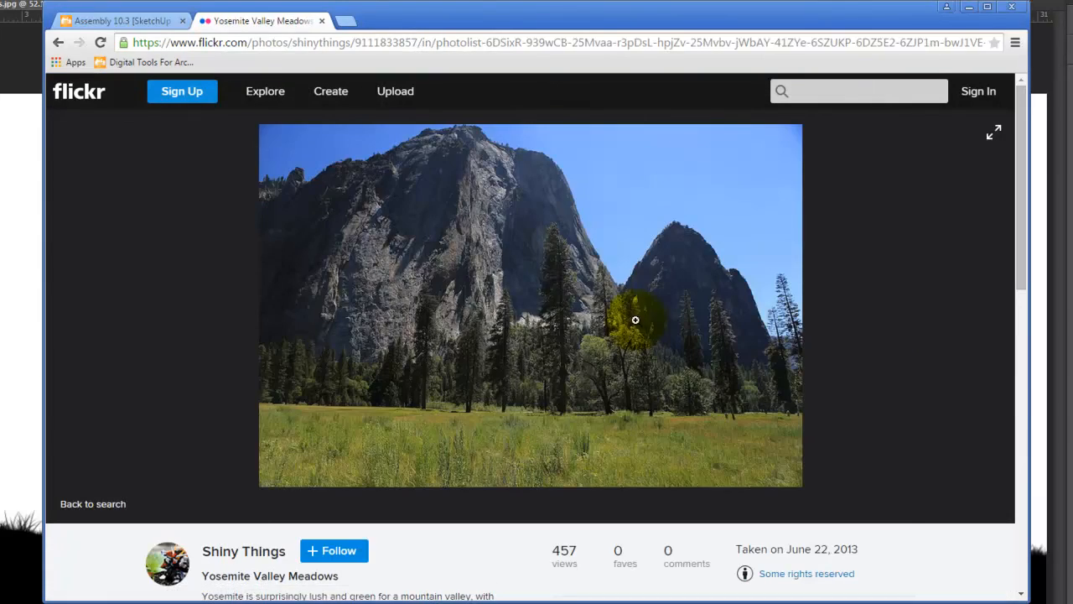
left_click(586, 265)
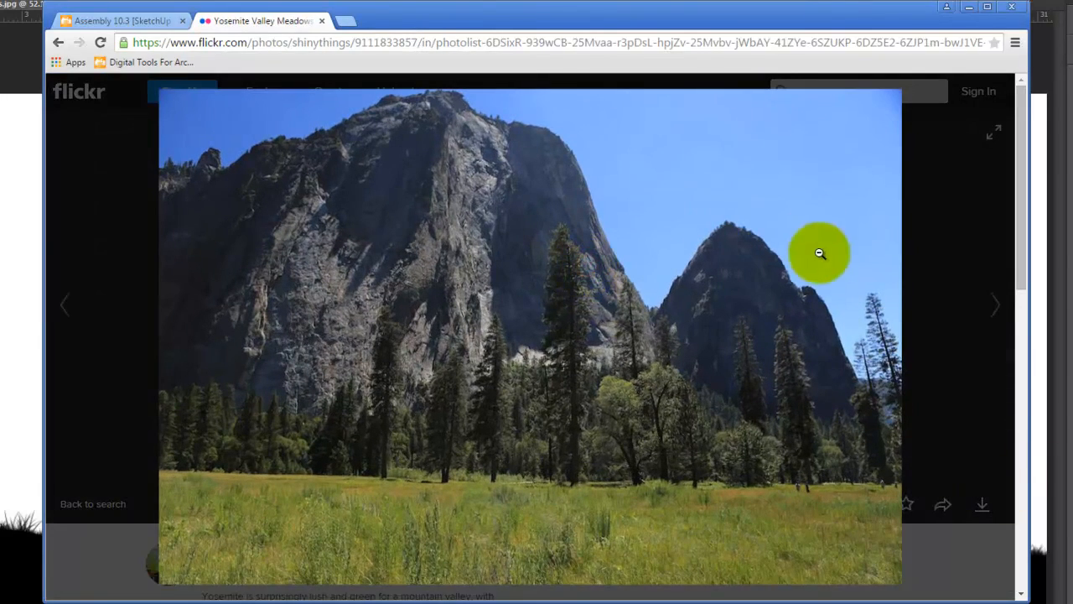
key("Escape")
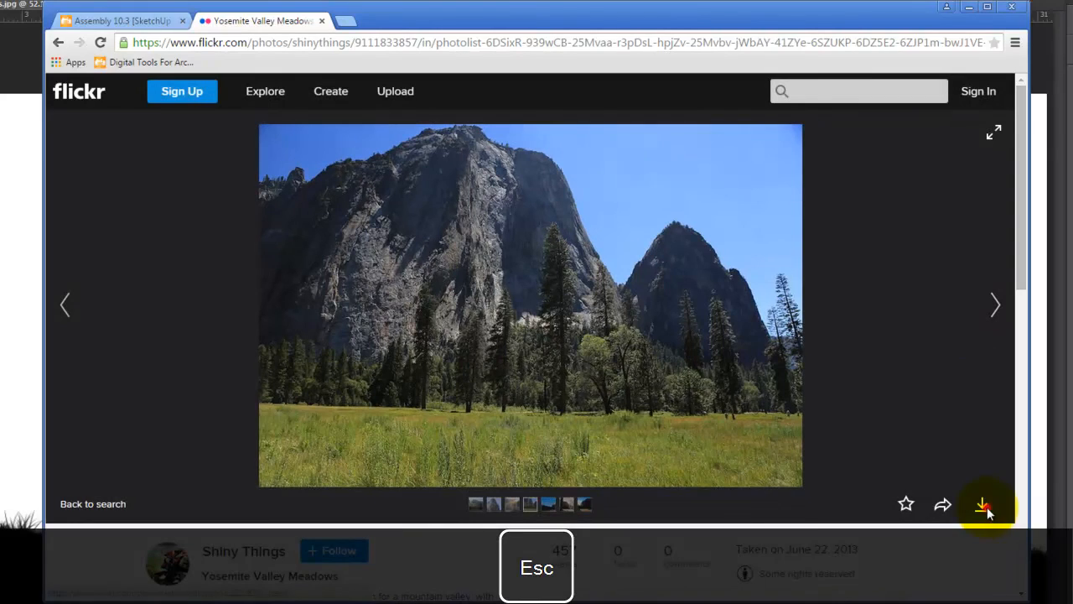
left_click(984, 505)
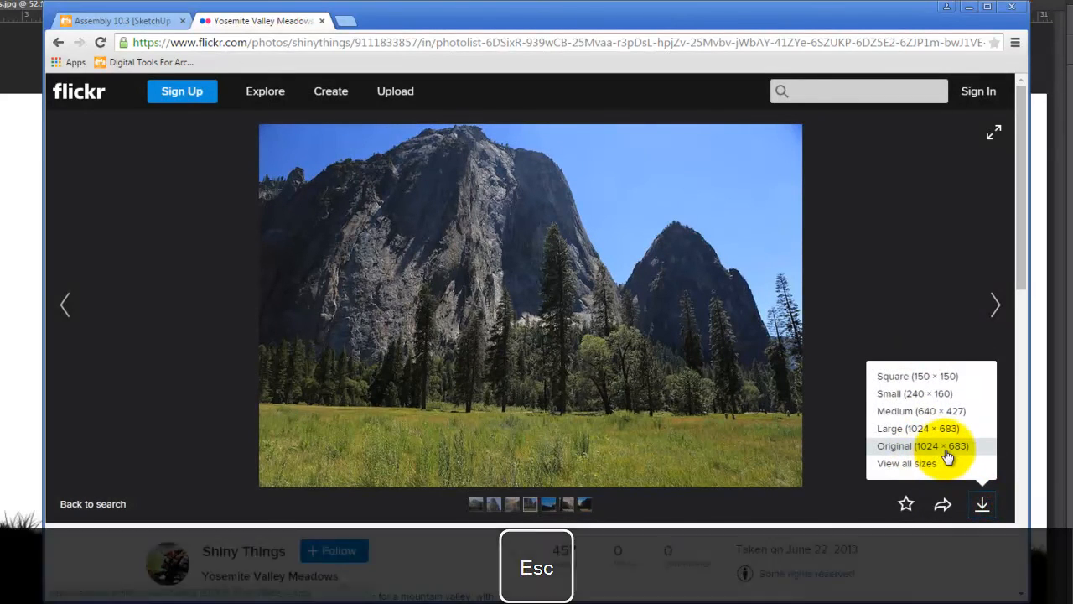
left_click(932, 448)
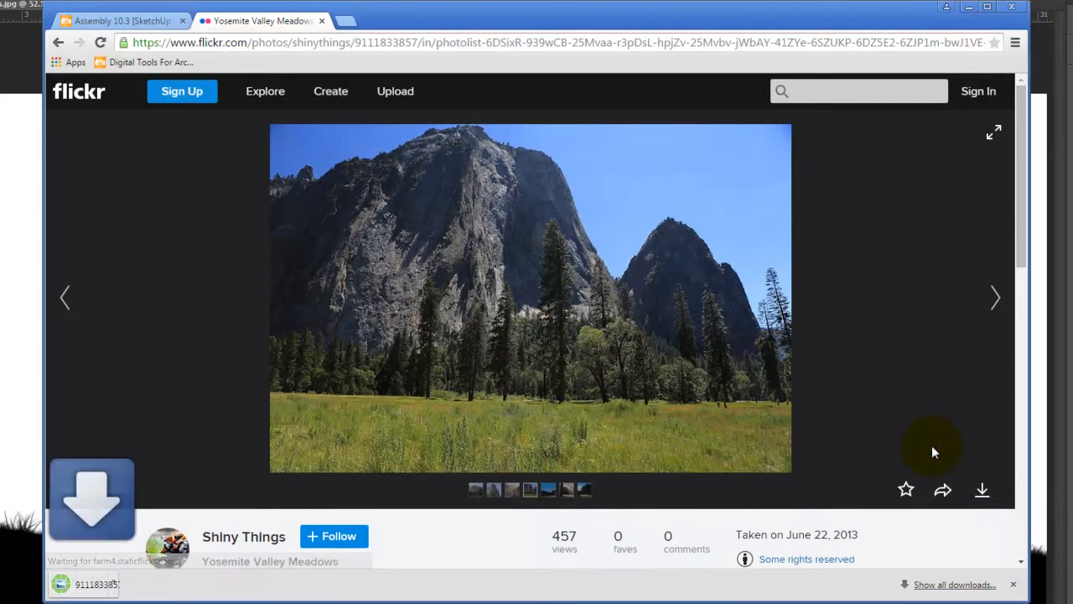
left_click(191, 583)
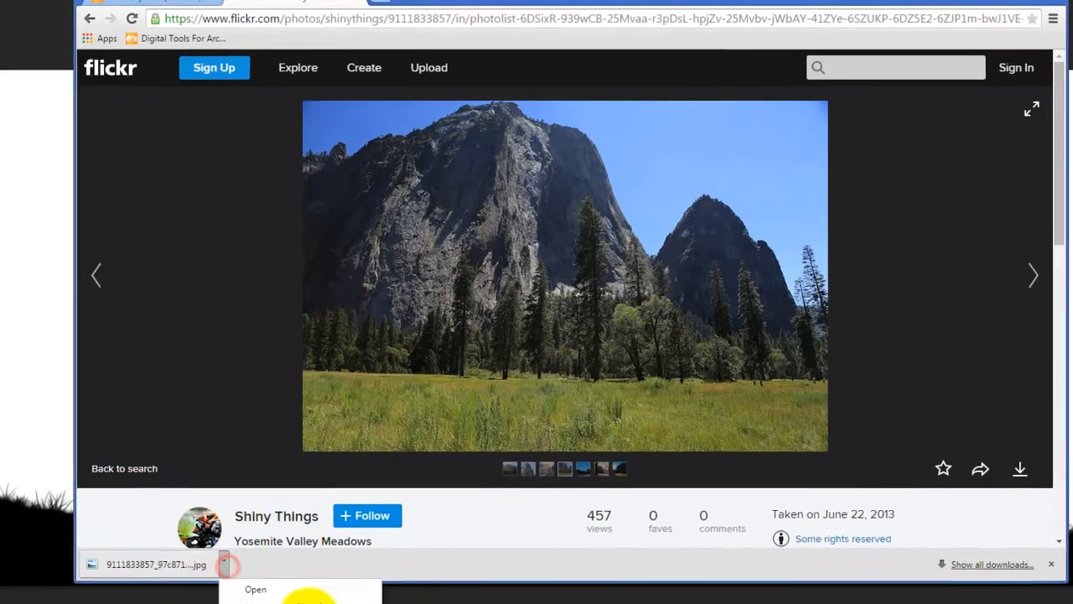
left_click(267, 603)
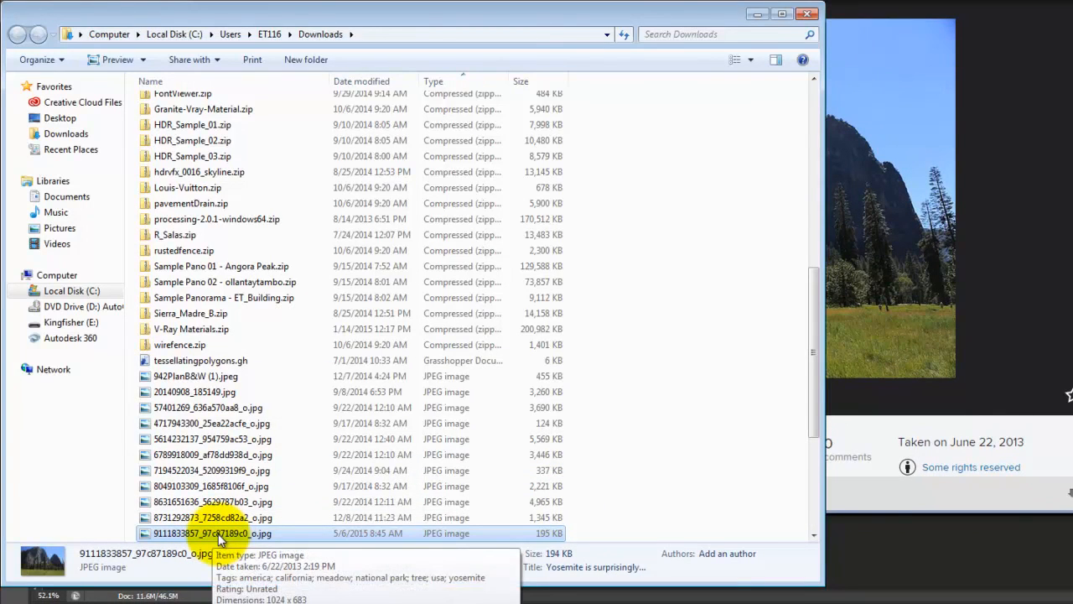
right_click(212, 536)
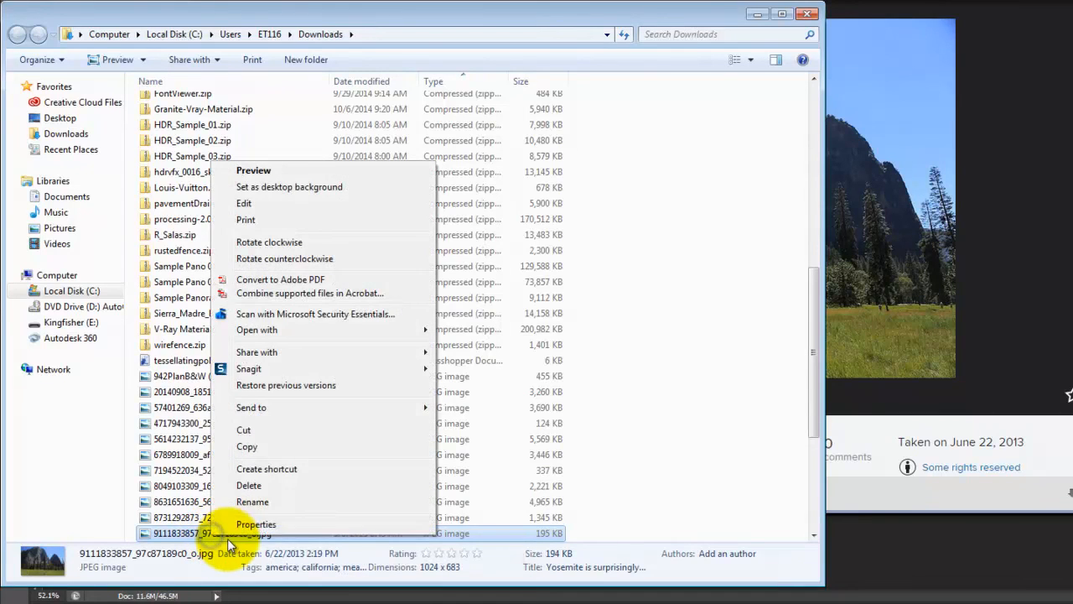
left_click(247, 447)
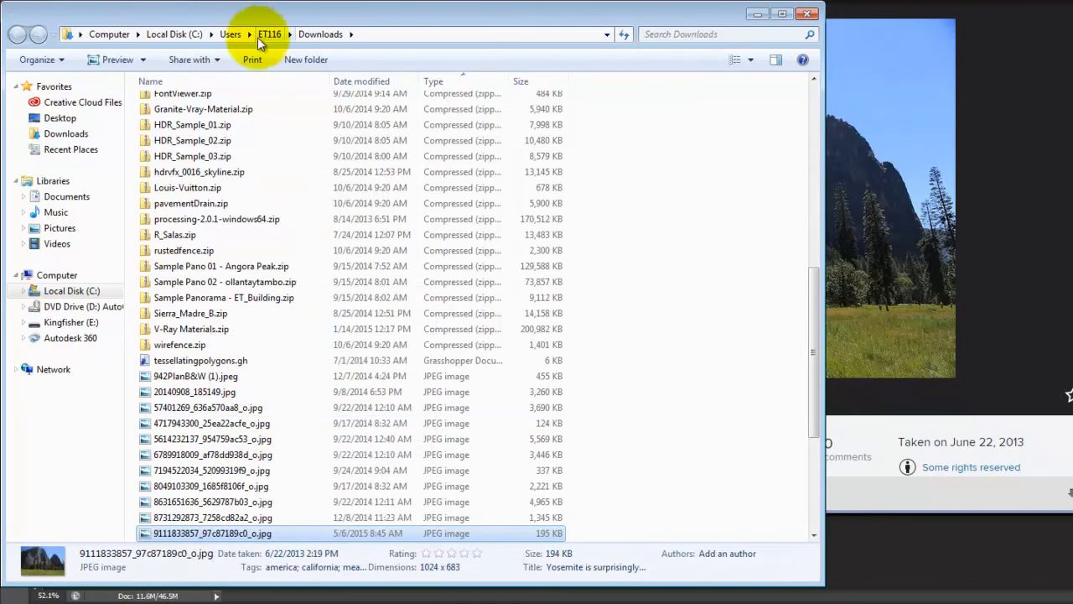
Step: Go to the S2015 folder on Kingfisher (E:) under Dropbox, DVC, A135, A135 Exercises, Ex129
left_click(67, 325)
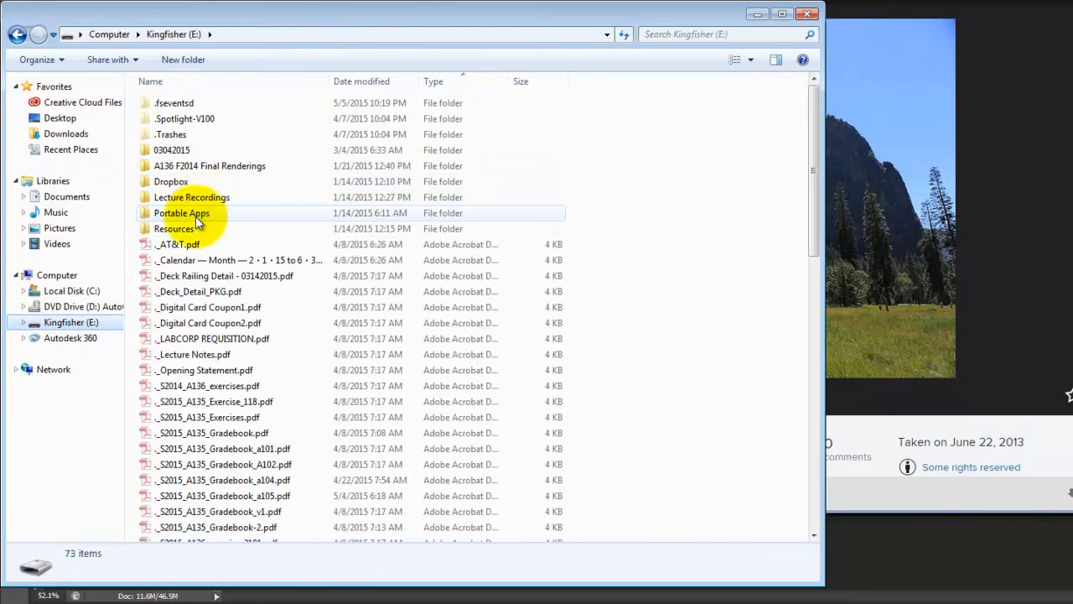
double_click(180, 187)
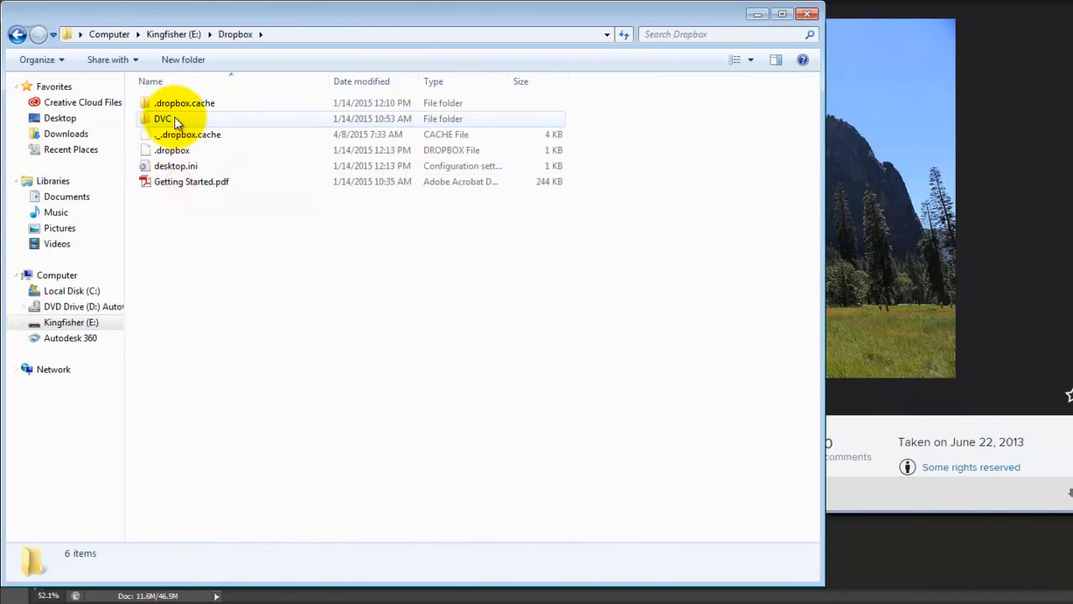
double_click(175, 116)
double_click(183, 104)
double_click(189, 105)
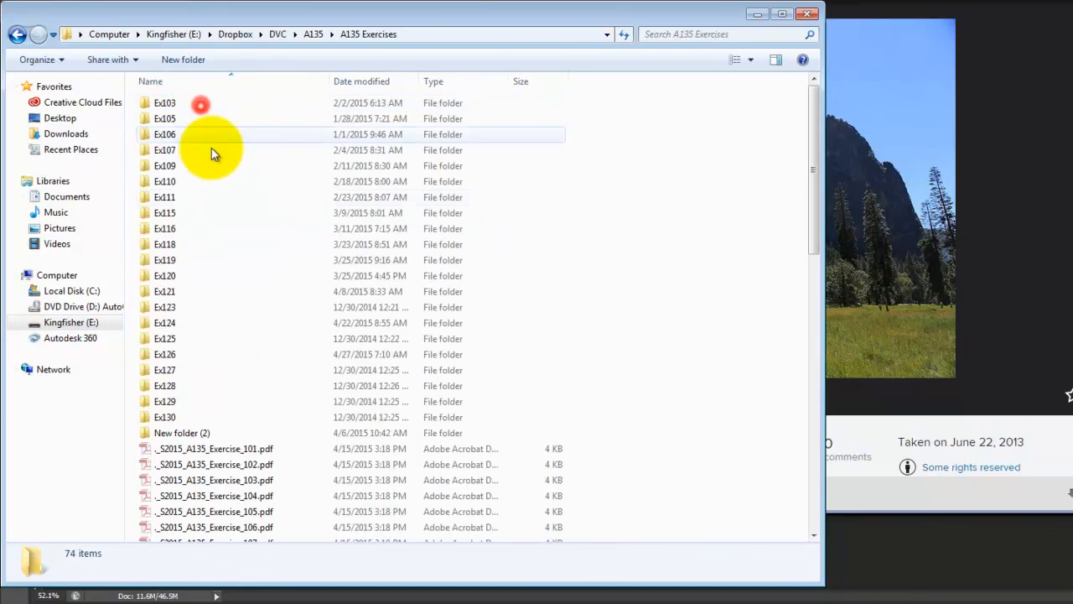
left_click(169, 402)
double_click(168, 401)
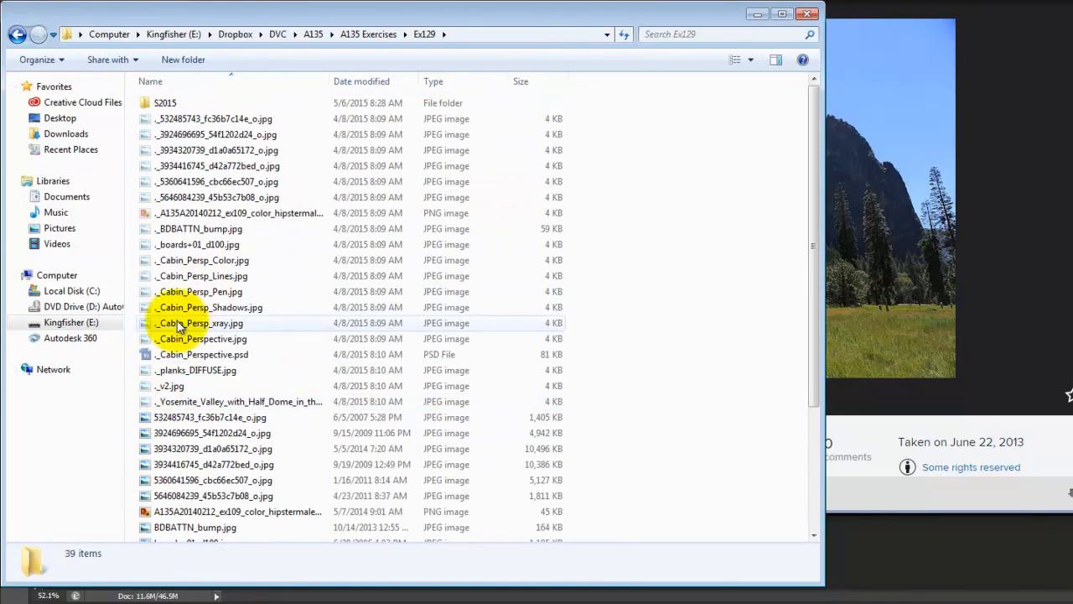
double_click(165, 104)
left_click(270, 284)
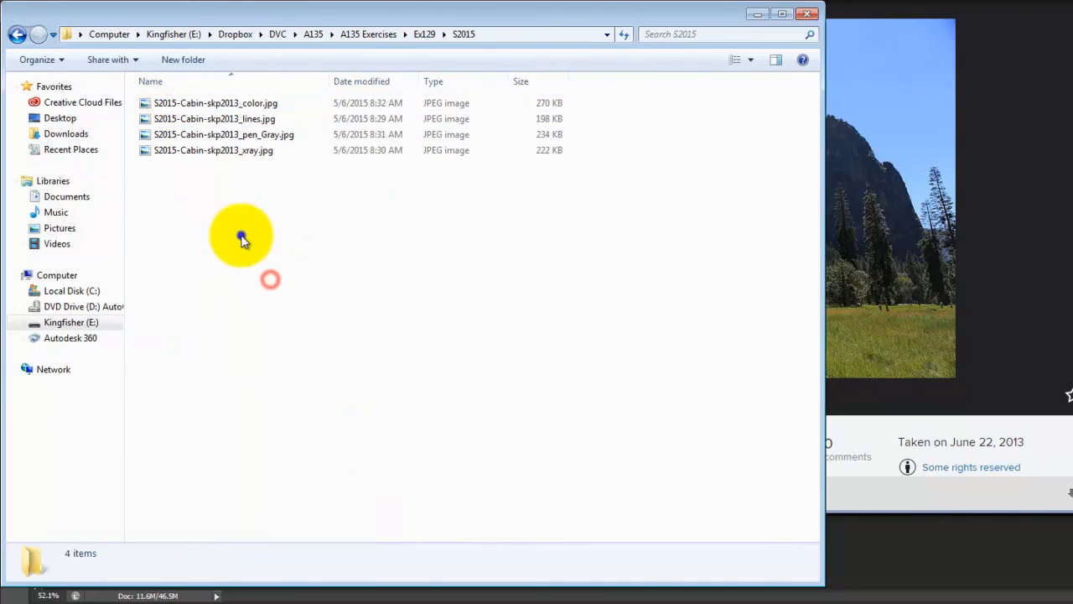
Step: Paste the copied meadow photo into the S2015 folder beside the cabin images
right_click(242, 236)
left_click(284, 359)
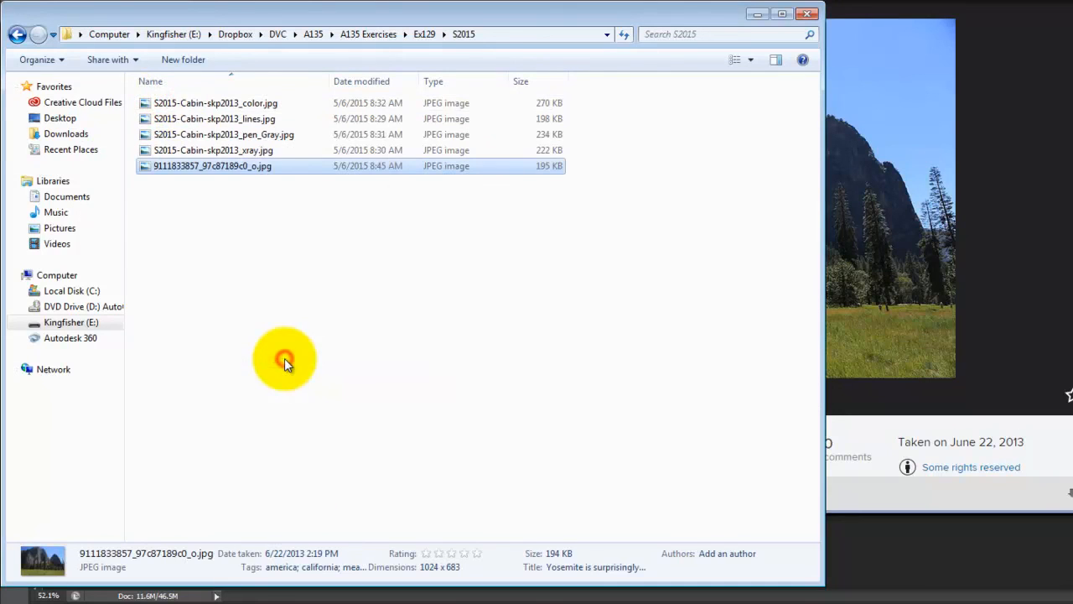
left_click(216, 205)
left_click(231, 168)
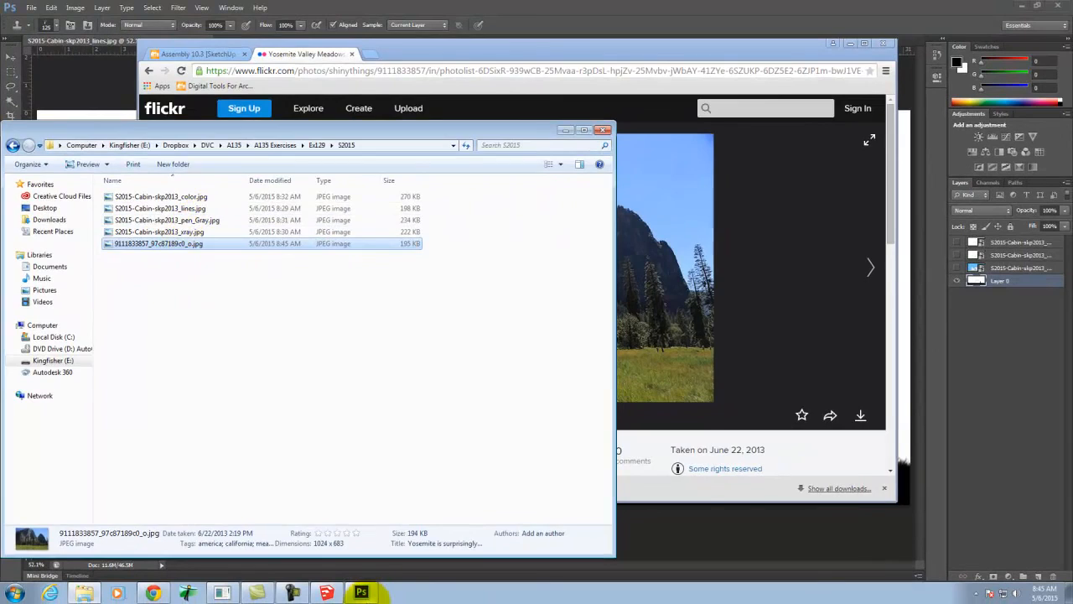
left_click(361, 593)
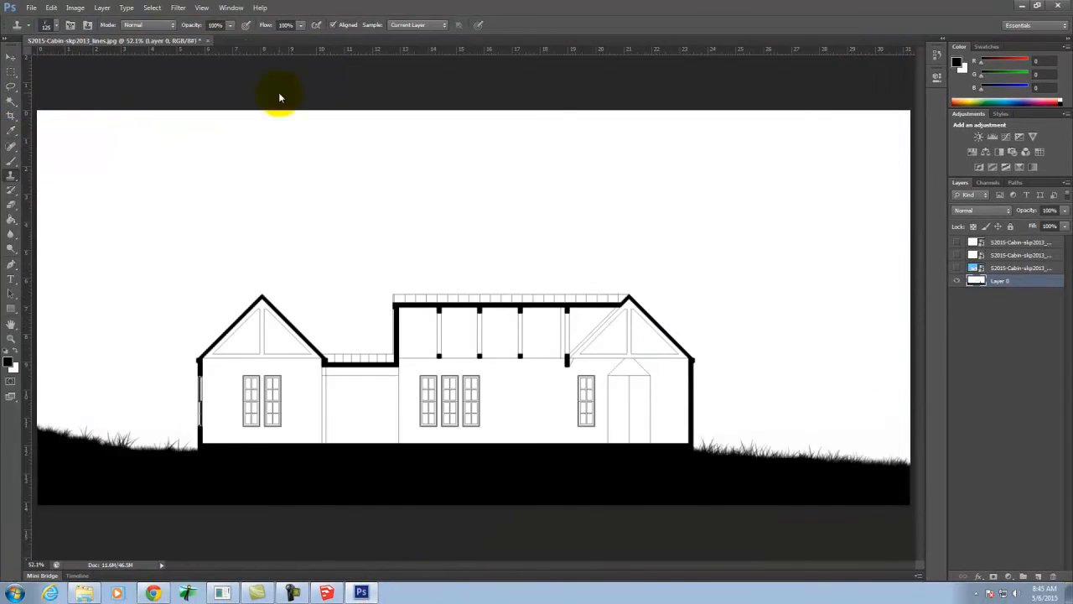
left_click(30, 8)
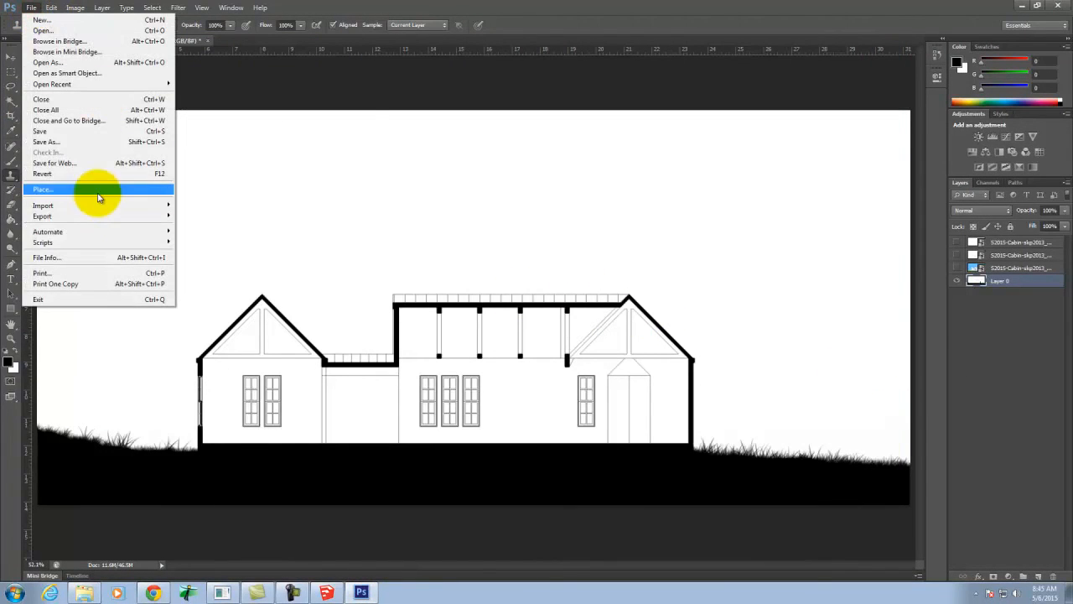
left_click(94, 190)
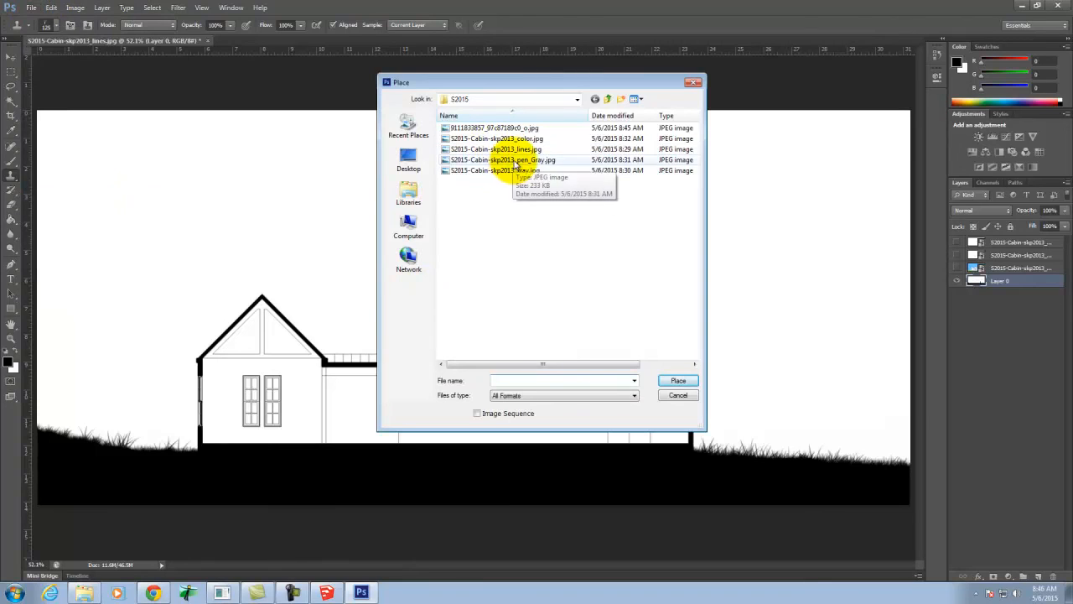
left_click(513, 129)
left_click(678, 381)
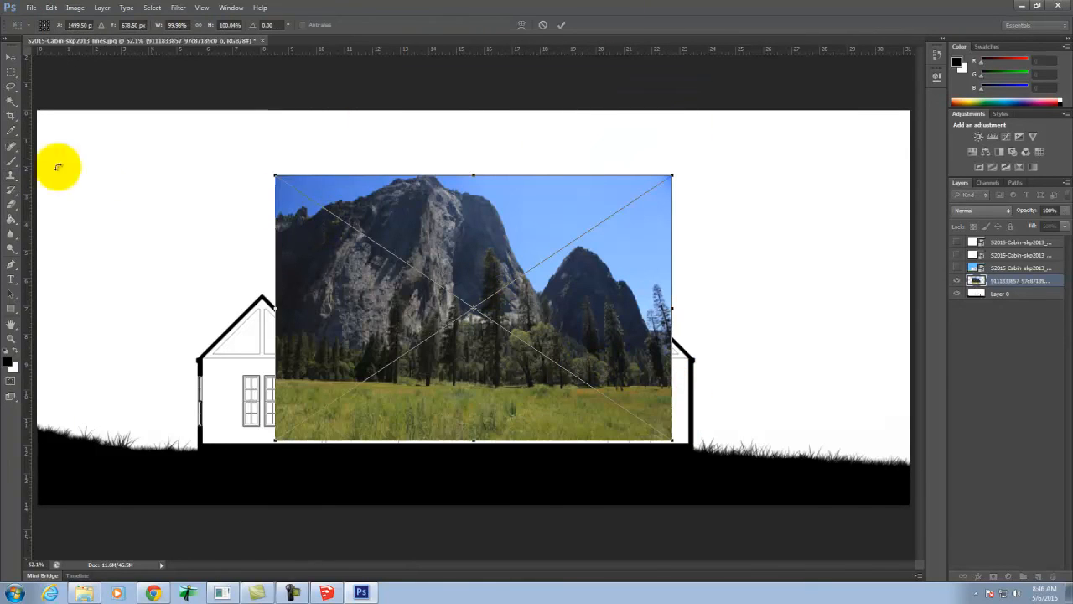
Step: Scale the placed meadow photo up to about 226%, position it to cover the whole canvas, and commit the placement
left_click_drag(276, 175, 9, 52)
key("ctrl+minus")
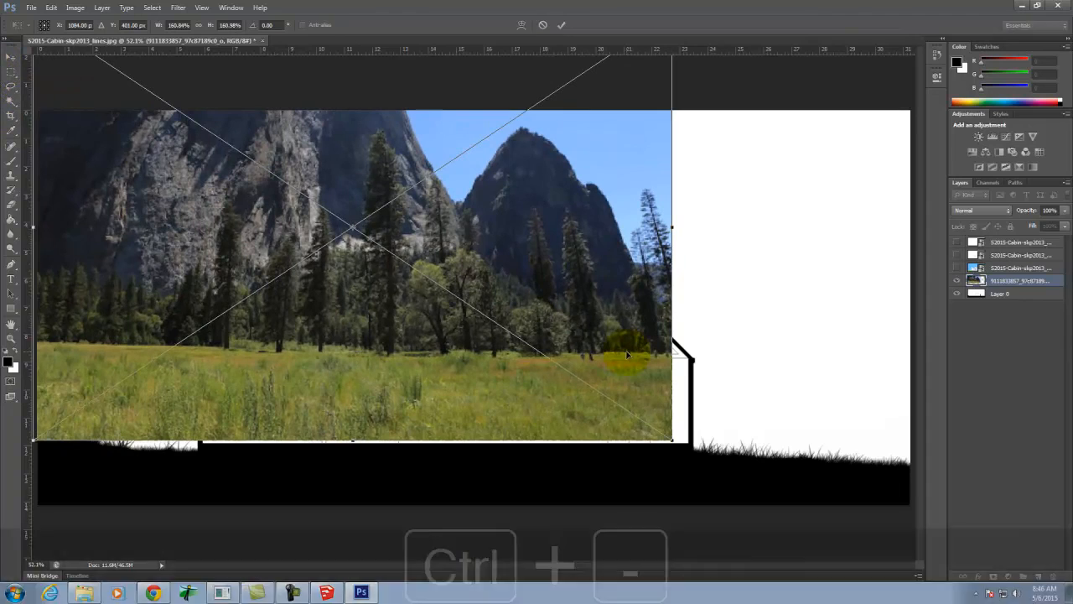
key("ctrl+minus")
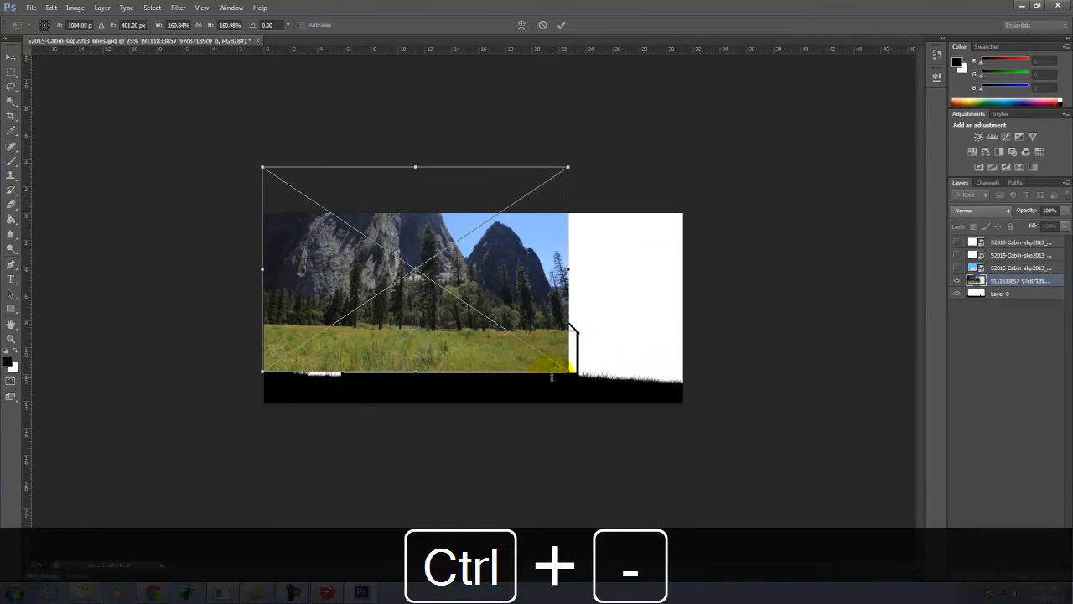
left_click_drag(569, 369, 696, 443)
mouse_move(555, 321)
left_mouse_down()
mouse_move(545, 267)
mouse_move(572, 310)
left_mouse_up()
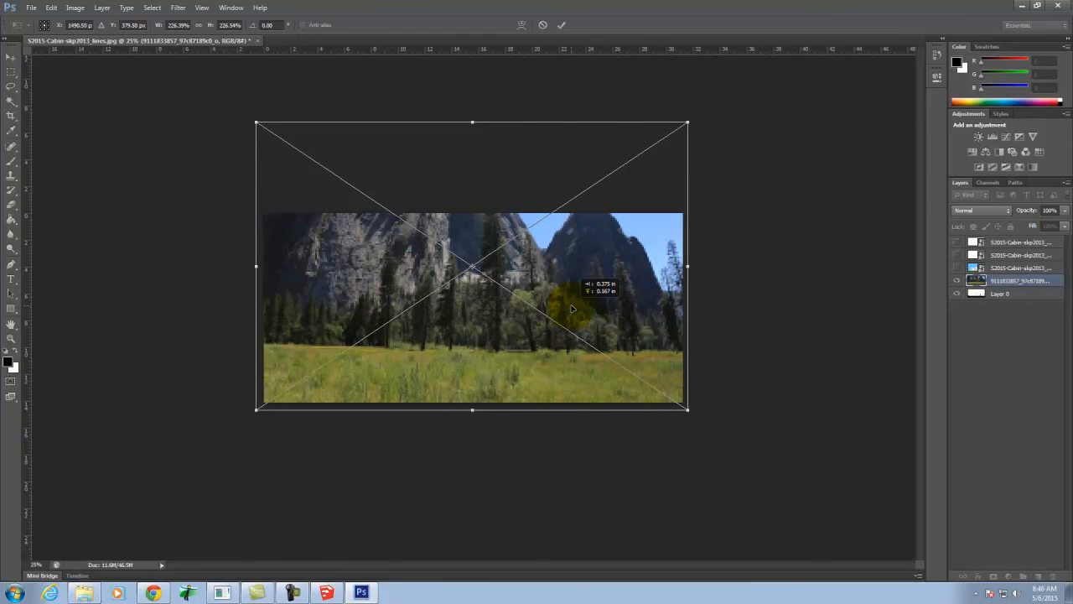
left_click(561, 26)
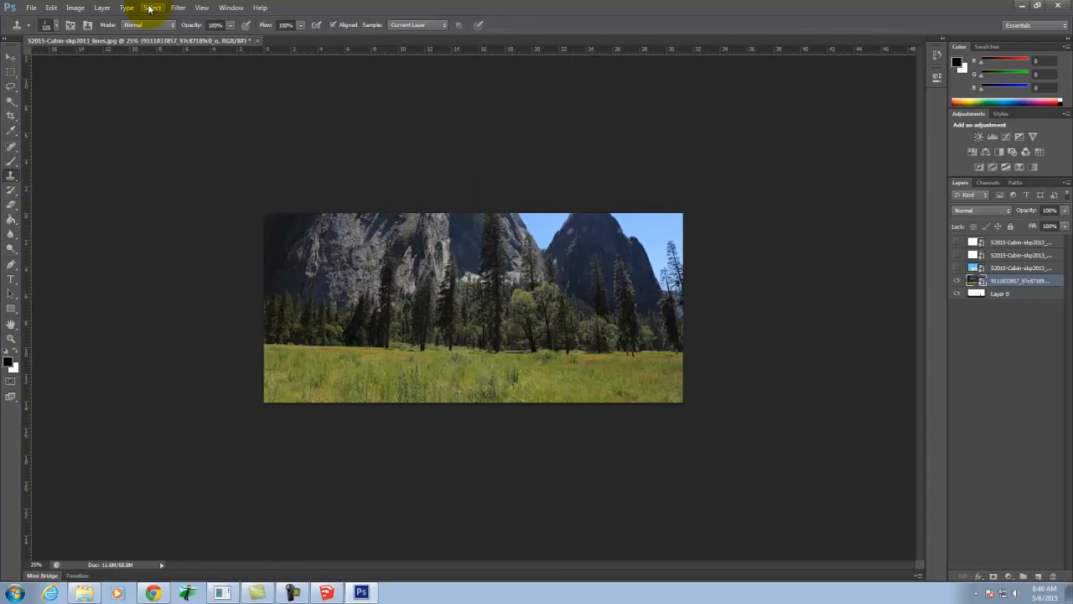
Step: Extend the canvas upward to a height of 25 inches, anchored at the bottom centre
left_click(76, 10)
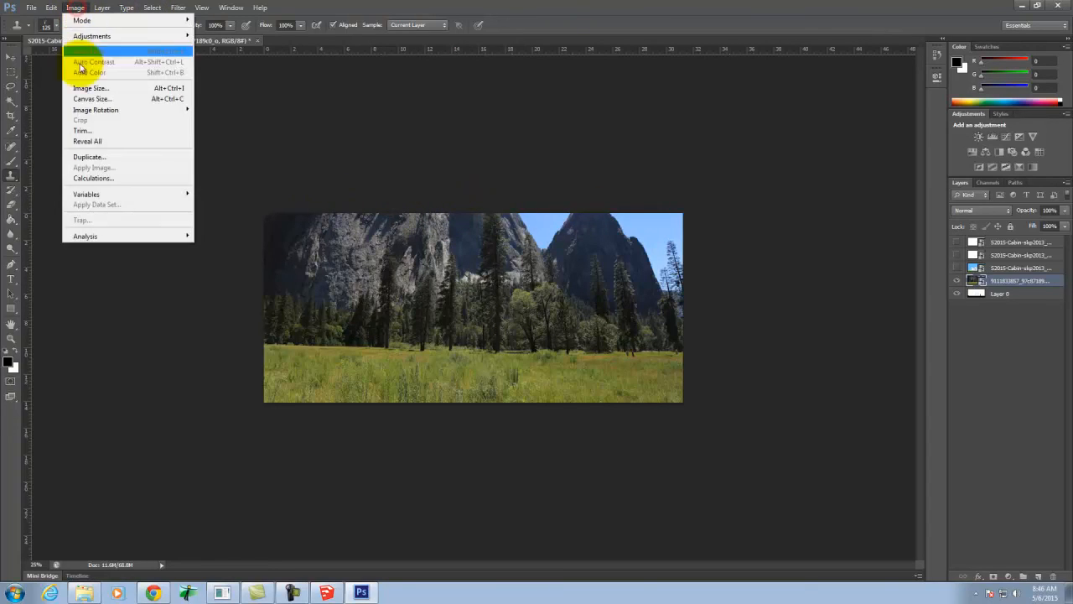
left_click(92, 100)
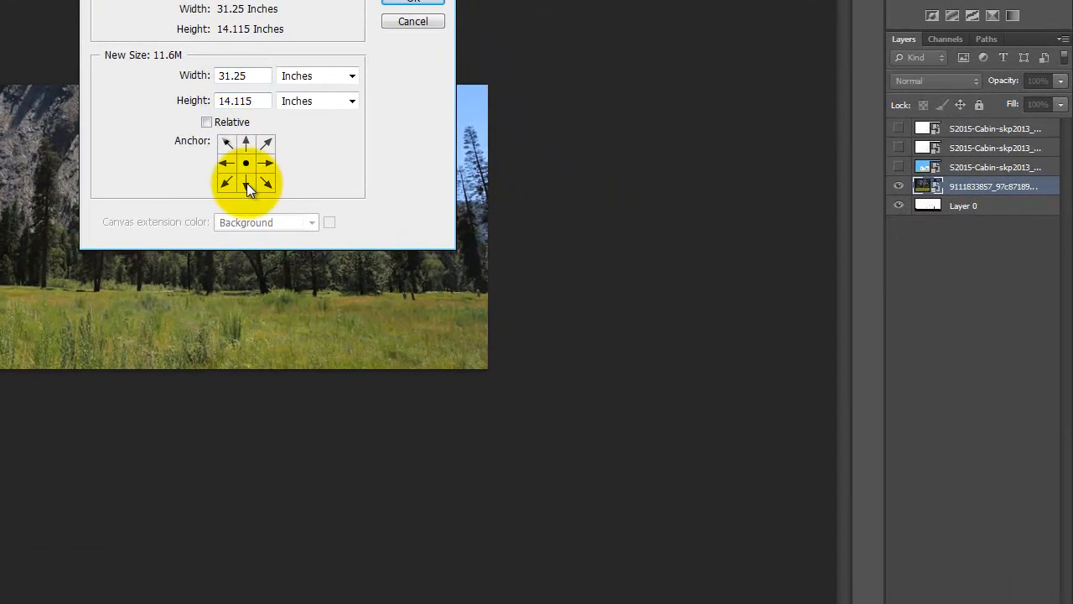
left_click(246, 182)
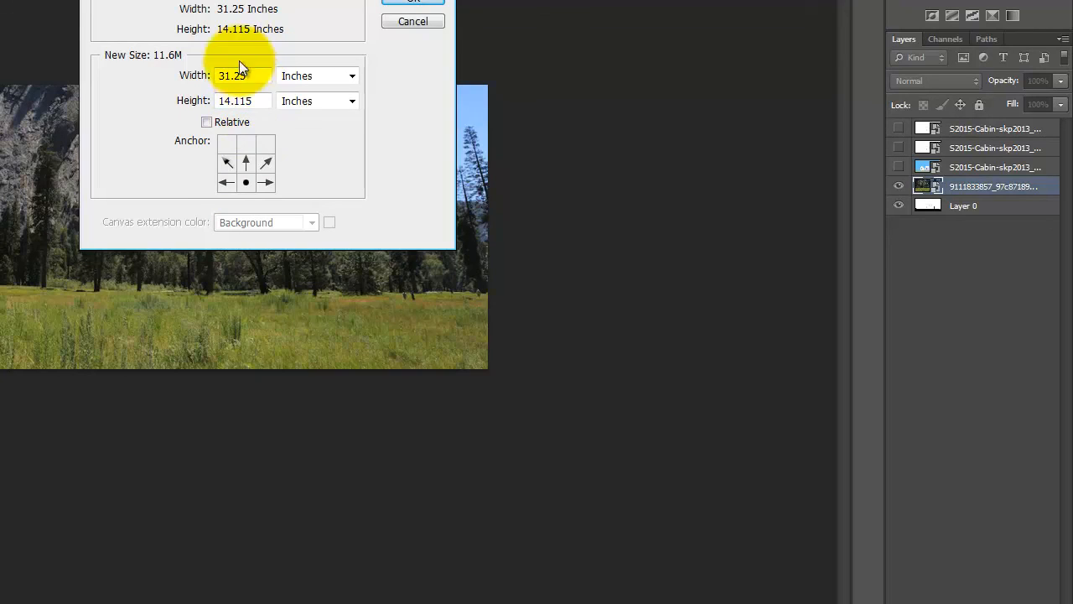
double_click(265, 102)
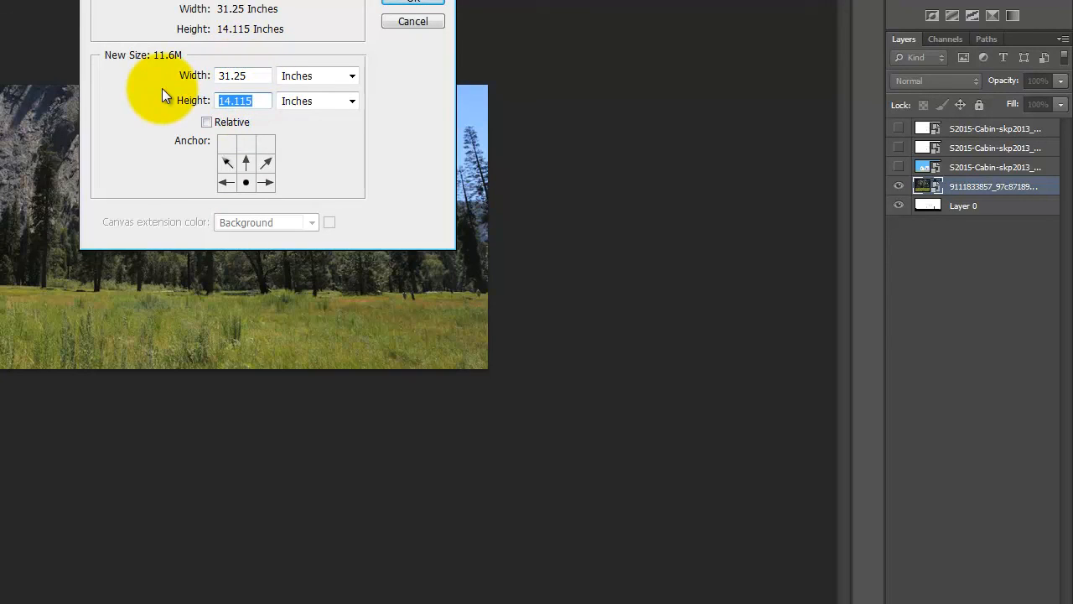
type("25")
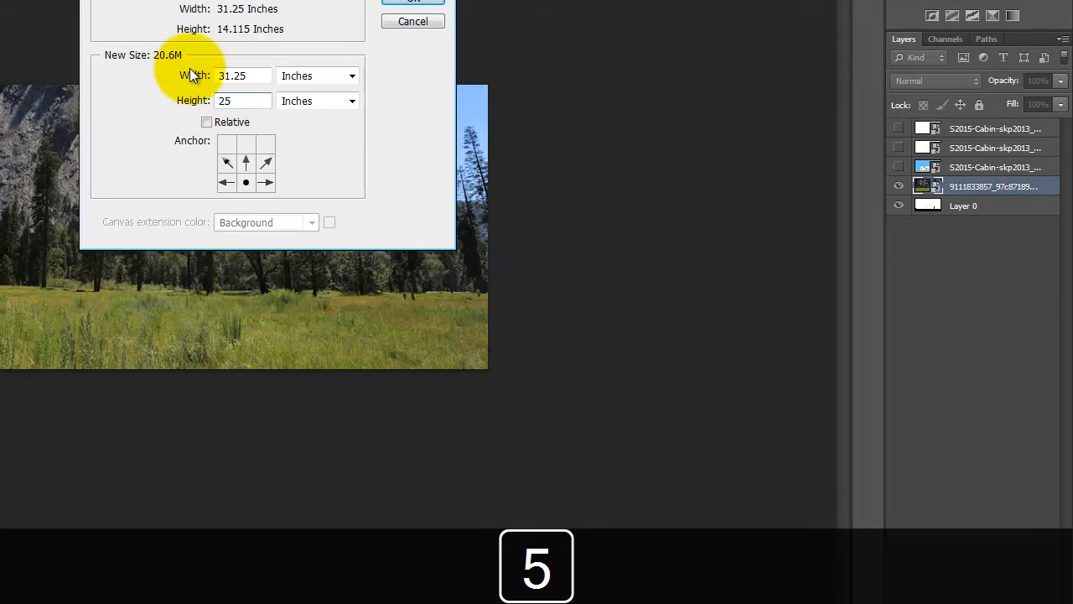
left_click(411, 2)
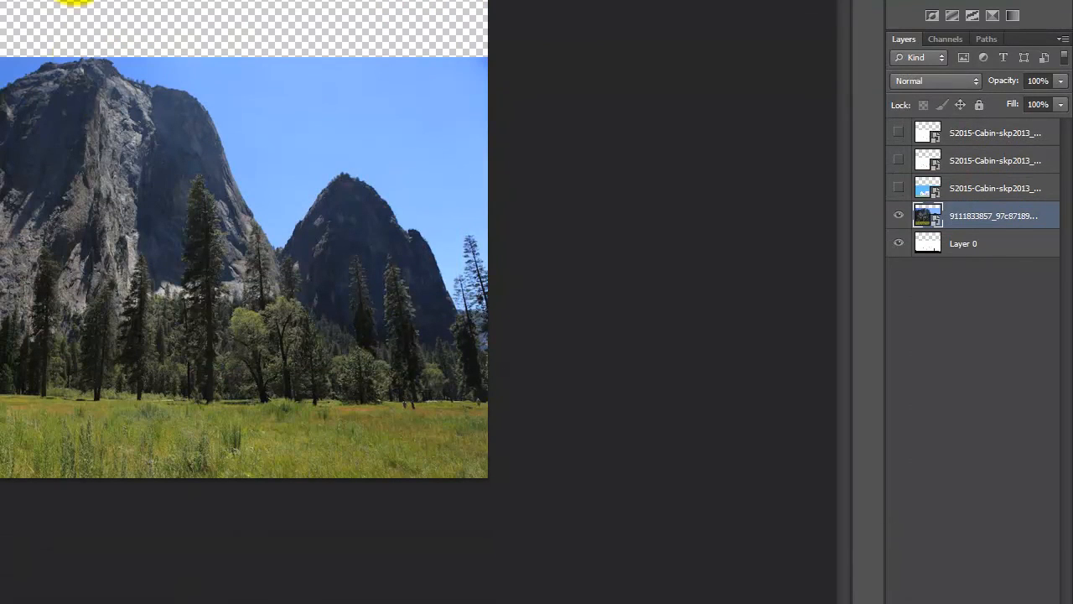
Step: Check the section drawing beneath the meadow photo, and move the photo layer below Layer 0
left_click(898, 220)
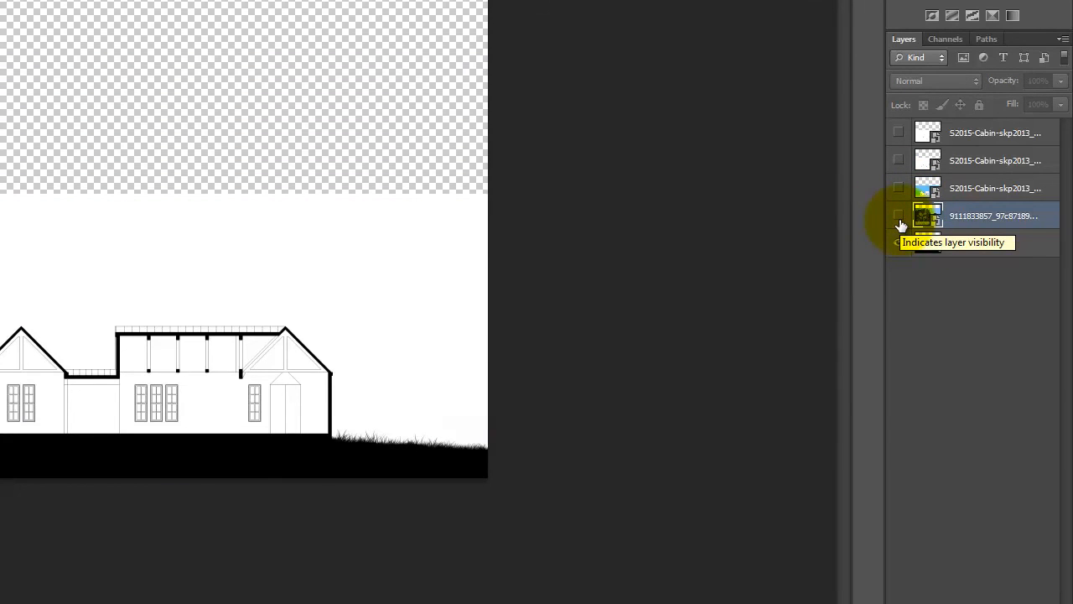
left_click(898, 218)
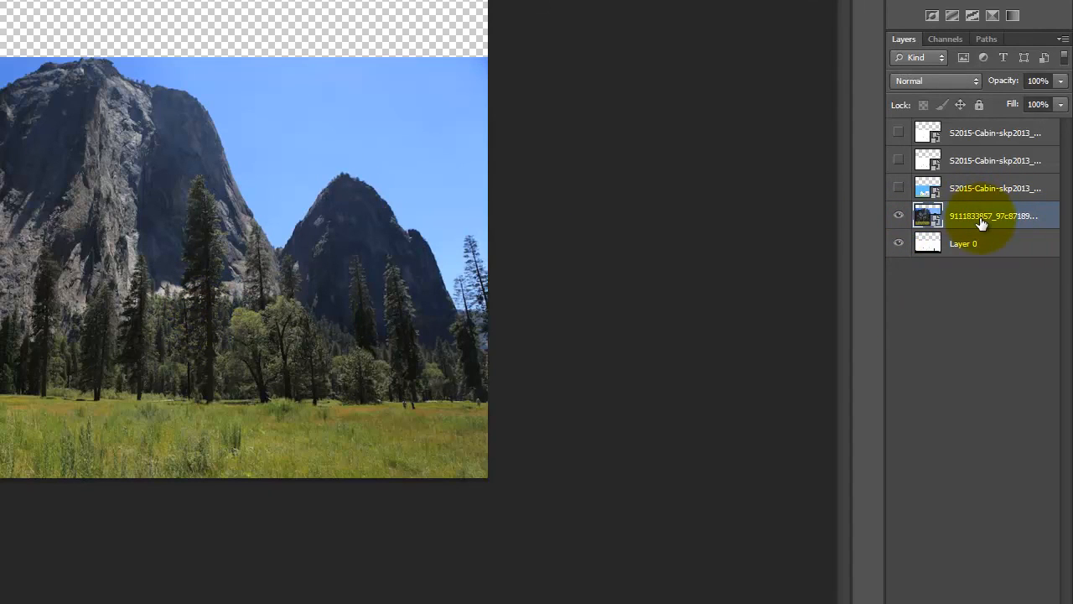
left_click_drag(979, 226, 979, 257)
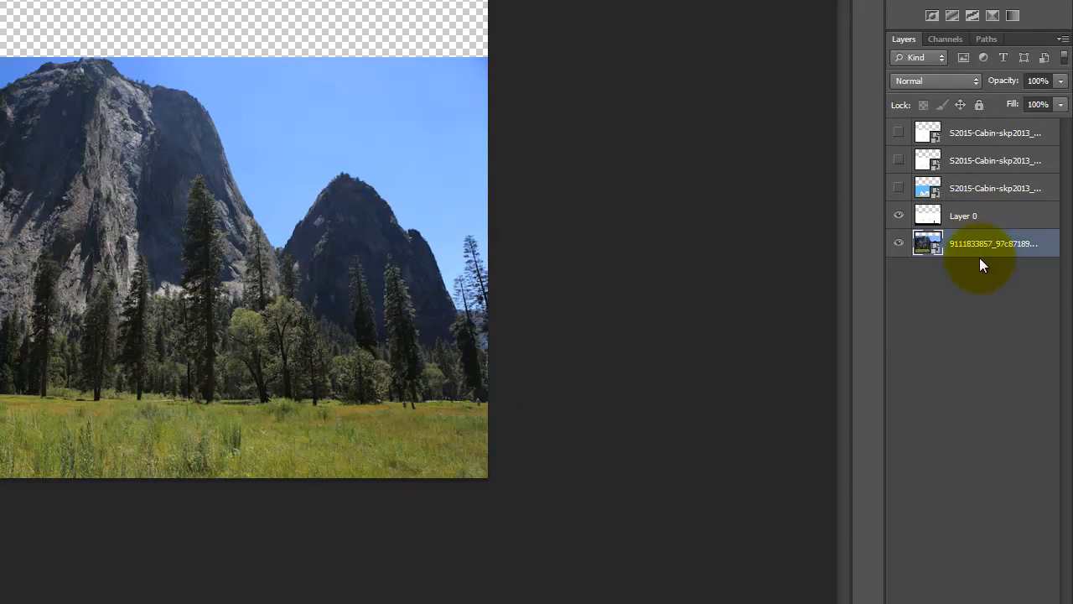
Step: Set the blend mode of Layer 0 to Multiply
left_click(991, 214)
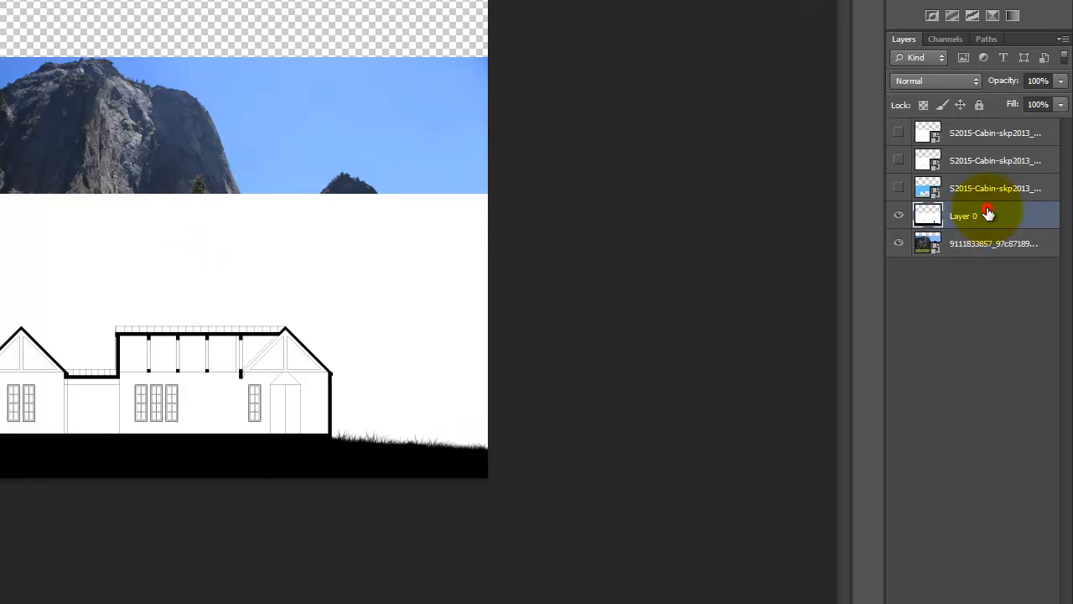
left_click(933, 81)
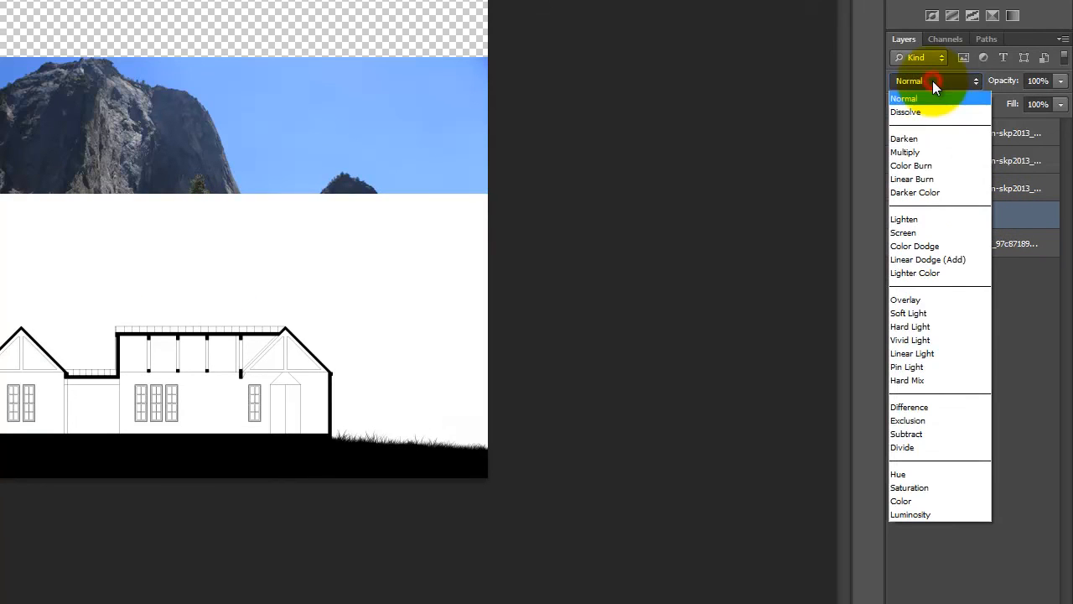
left_click(933, 156)
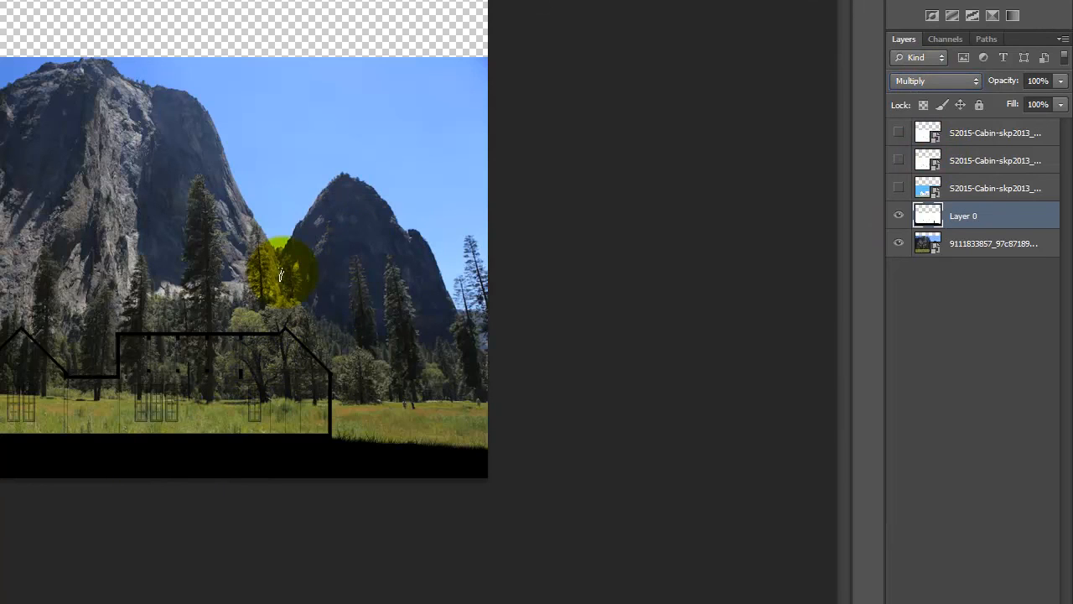
Step: Move the meadow photo layer about 1.22 in down and 0.38 in left behind the cabin section
key("ctrl+equal")
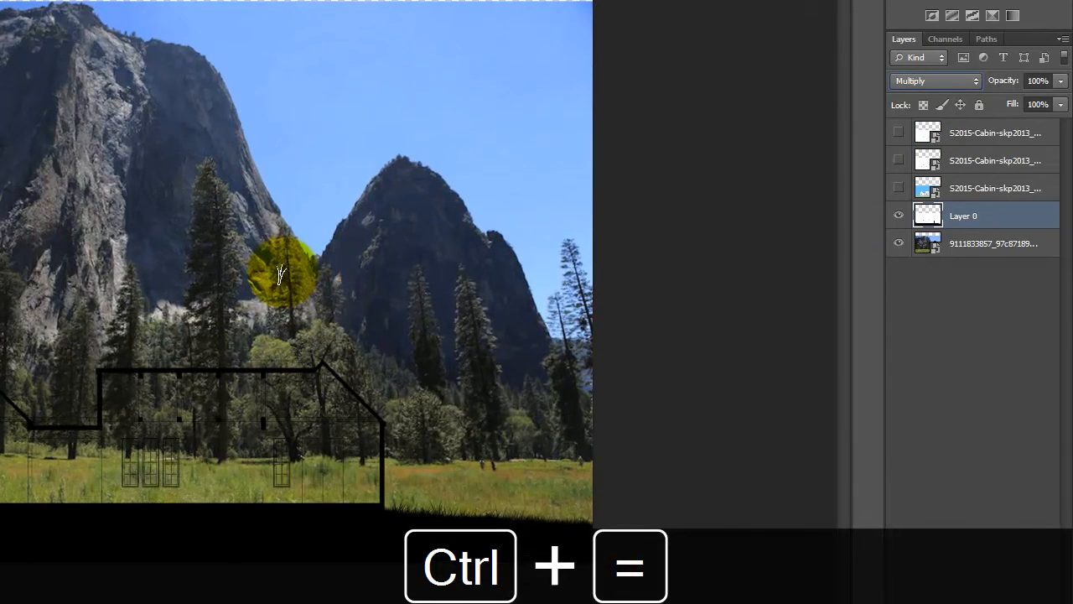
key("space")
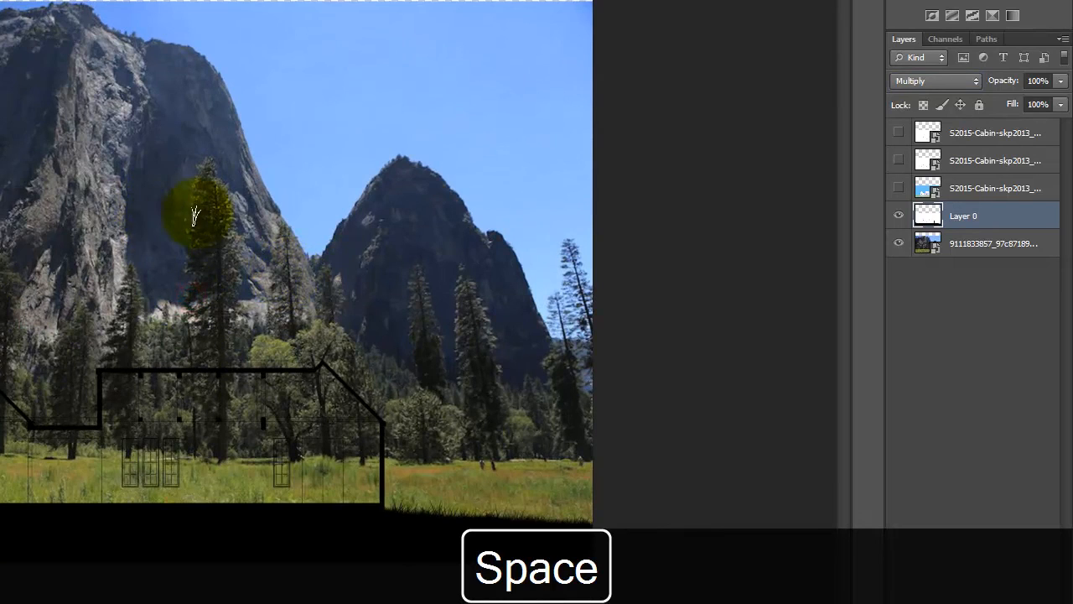
left_click(964, 243)
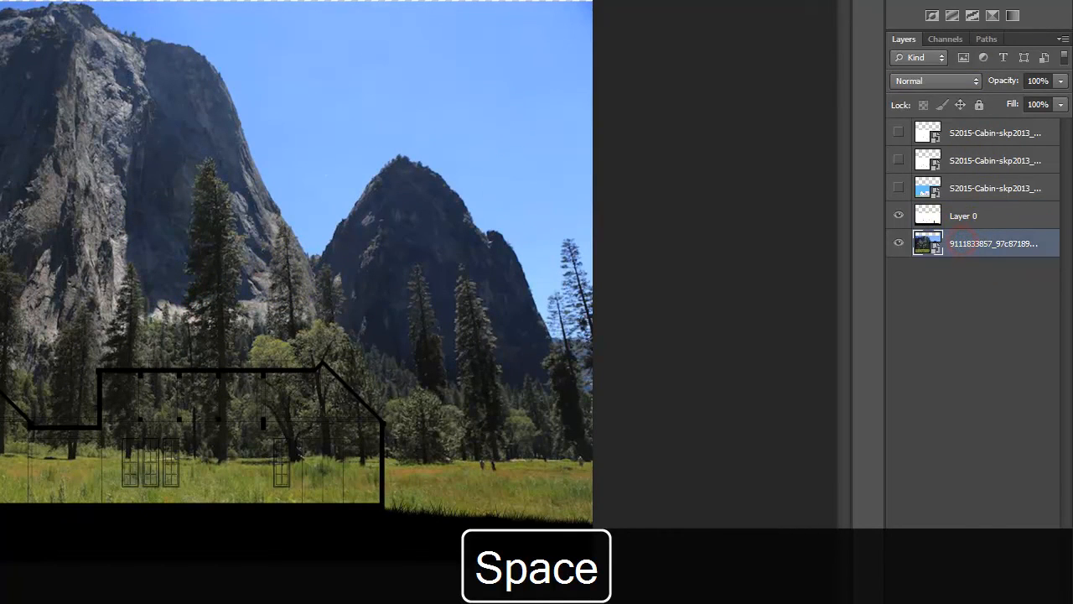
left_click_drag(383, 168, 375, 205)
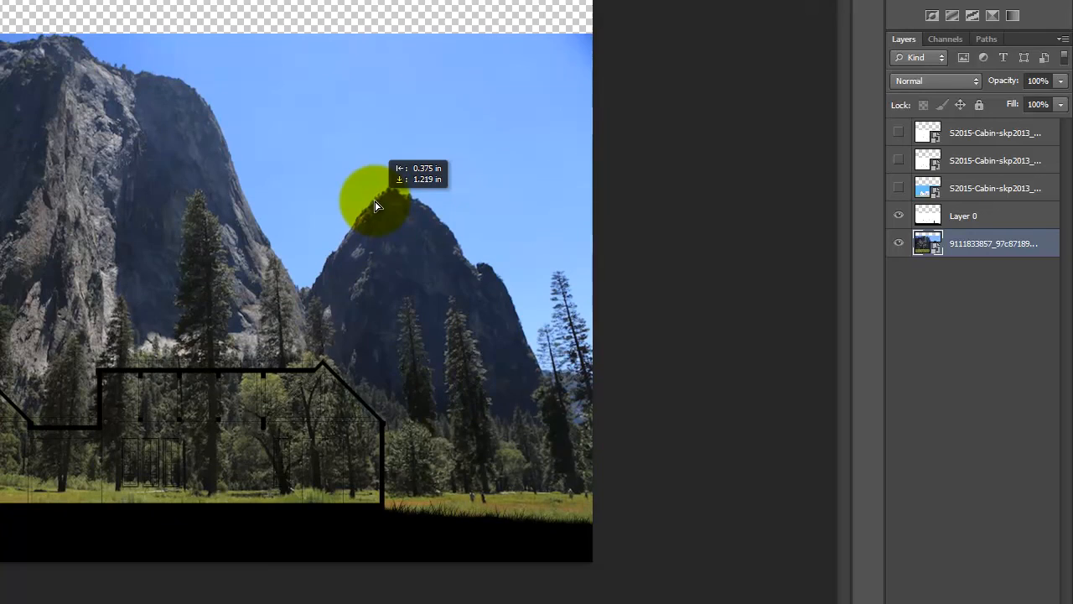
left_click_drag(376, 205, 376, 205)
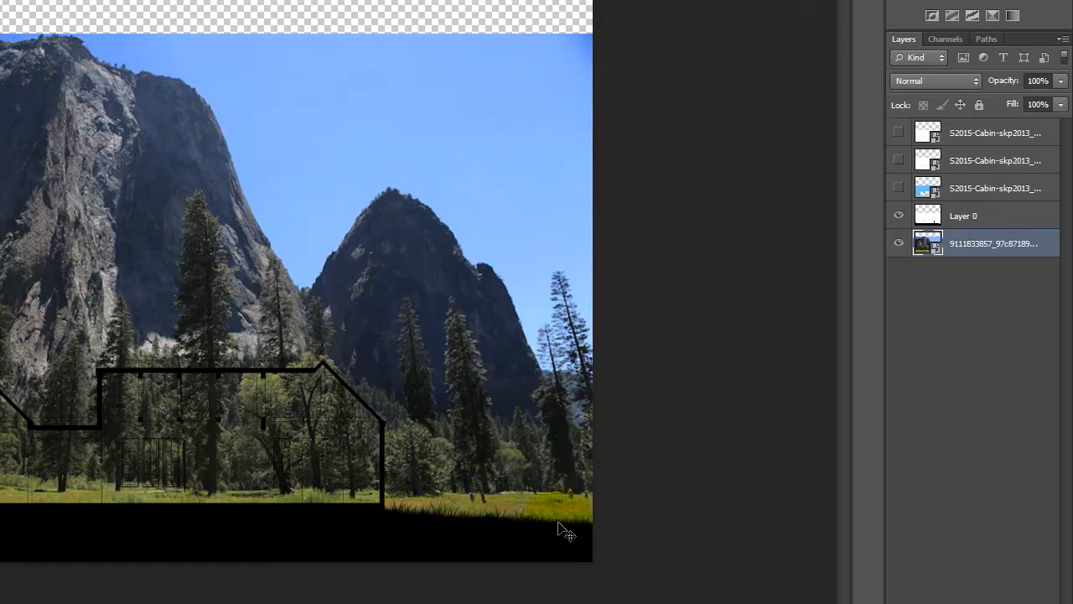